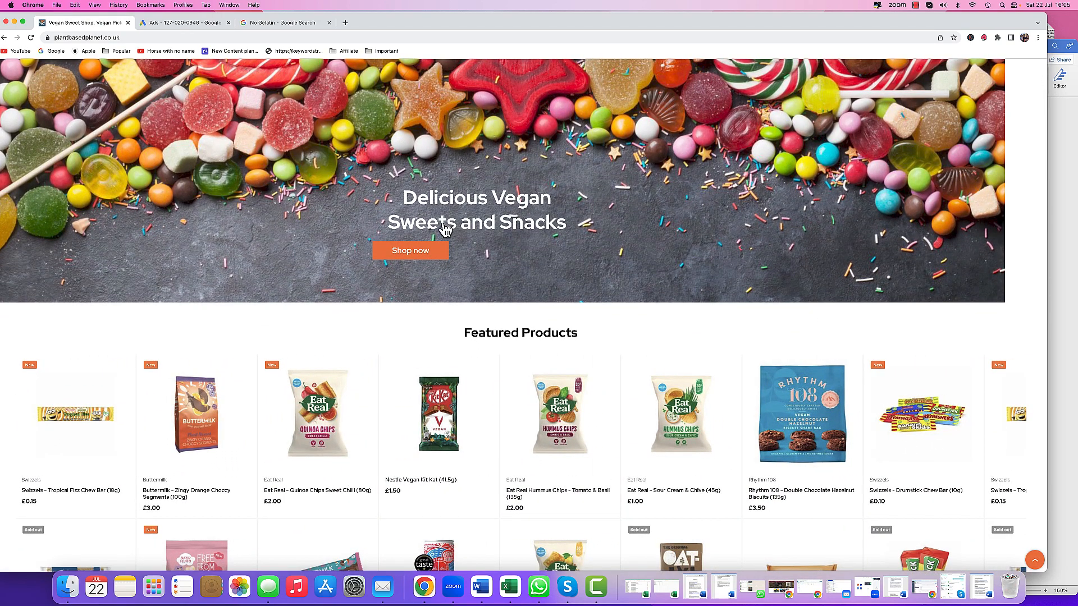
- Scroll through the Plant Based Planet homepage and open the About us page
scroll(534, 240, down, 10)
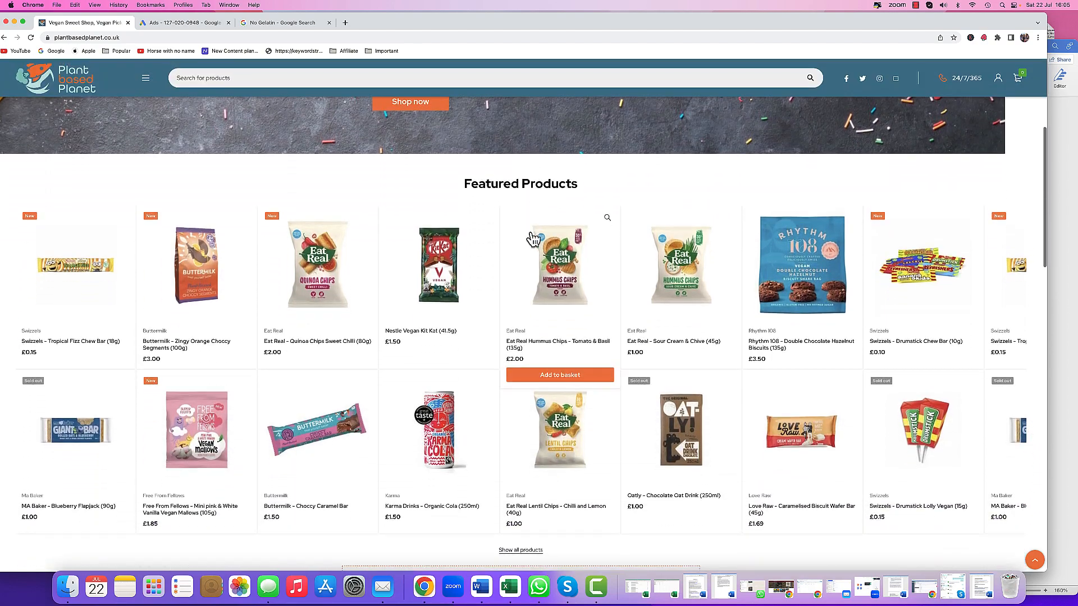
scroll(590, 316, down, 8)
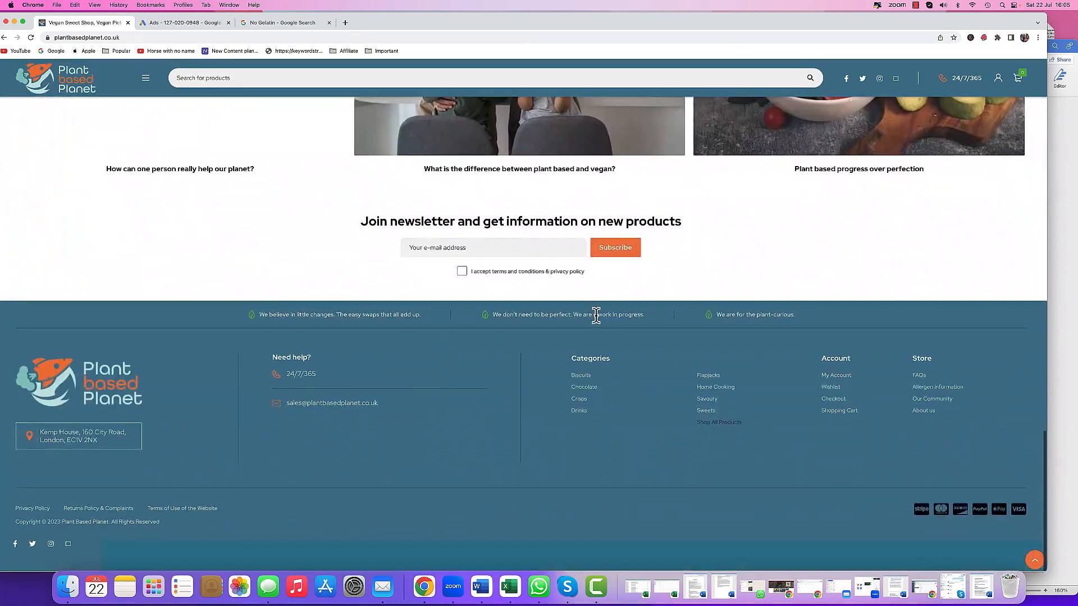
click(929, 420)
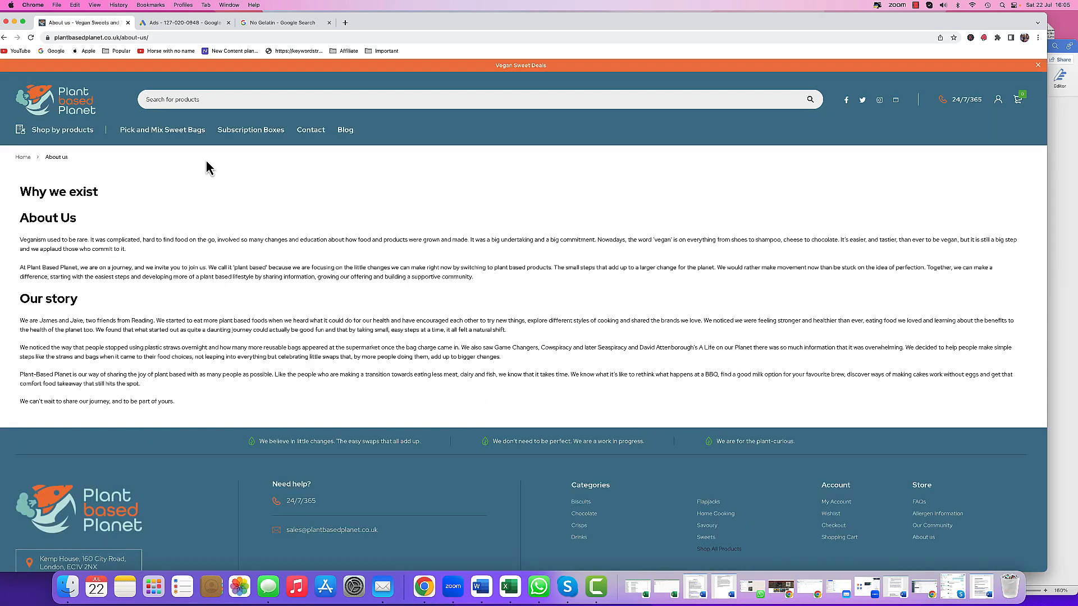
- Open the Subscription Boxes page and scroll through the box options
click(244, 135)
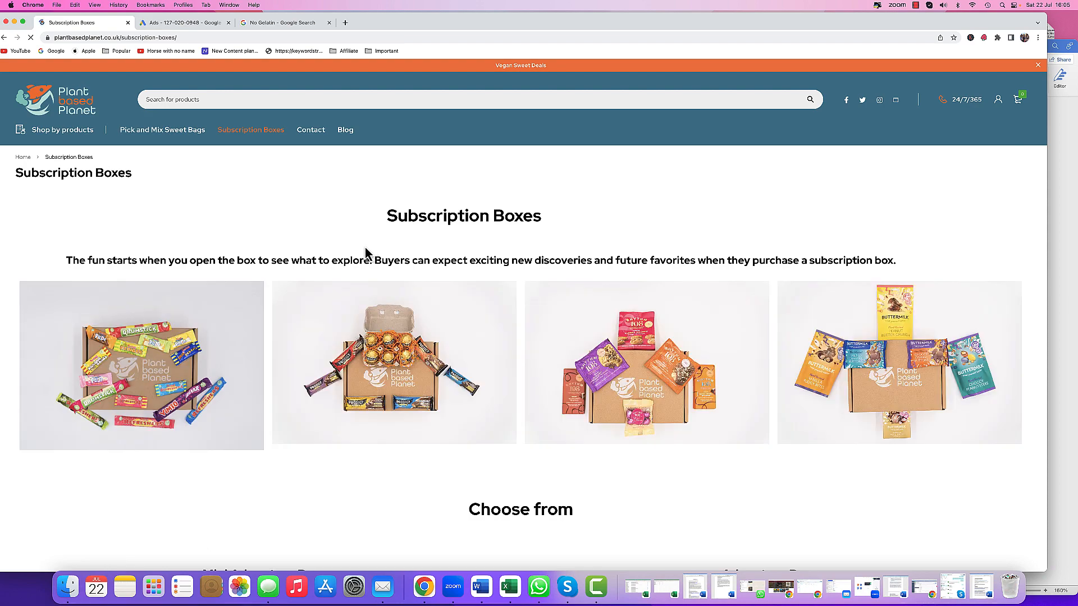
scroll(433, 275, down, 6)
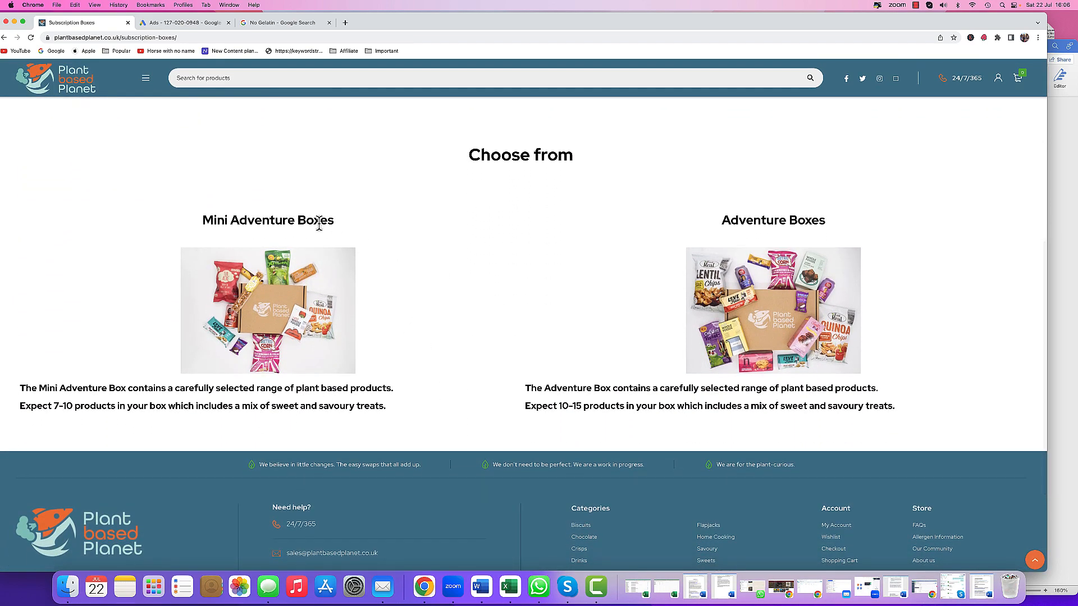
- Switch to the Word ad content document and review its copied website text
click(481, 587)
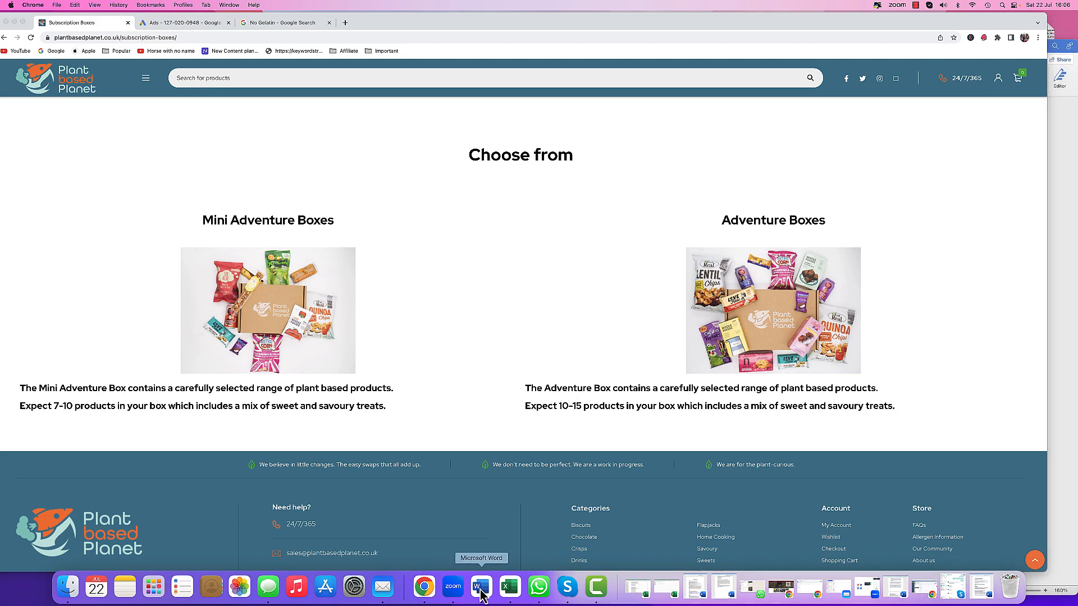
scroll(696, 365, up, 10)
scroll(697, 368, up, 6)
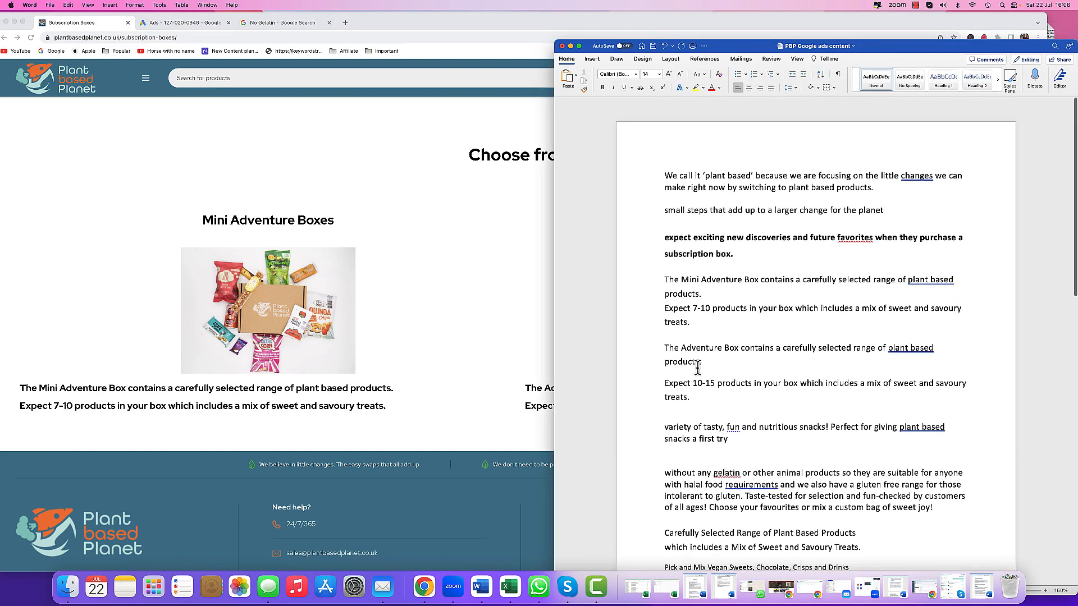
scroll(718, 227, down, 3)
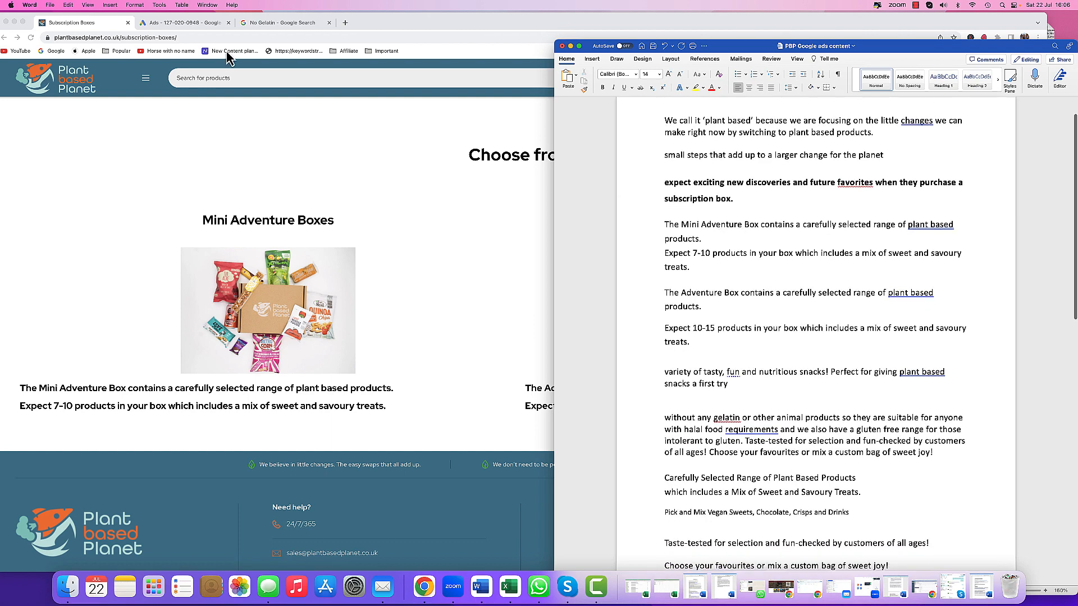
- Return to the Google Ads tab and open the Vegan Chocolate responsive search ad for editing
click(193, 24)
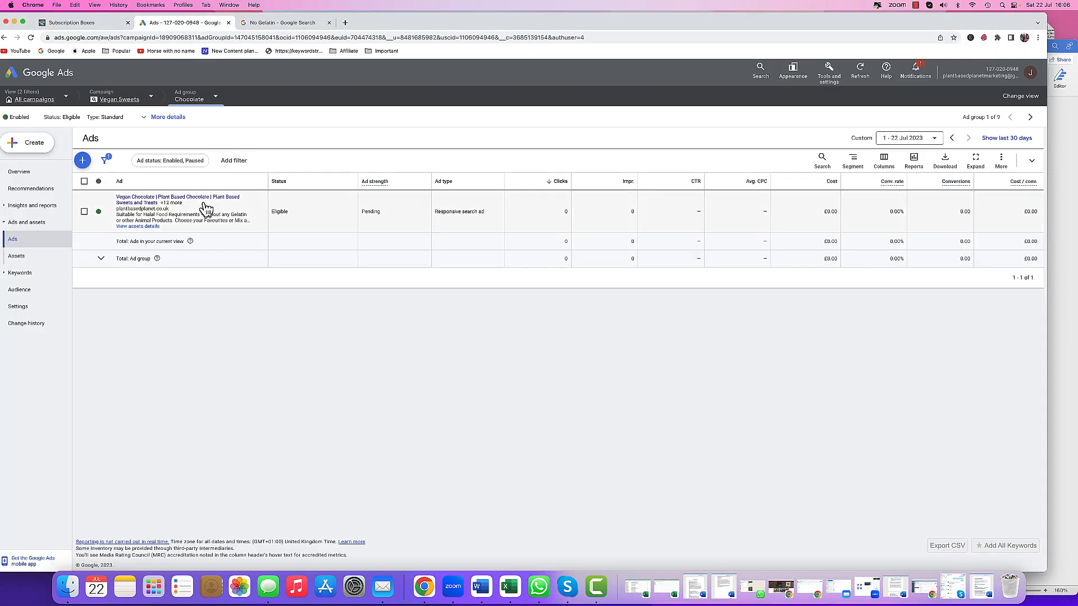
click(257, 213)
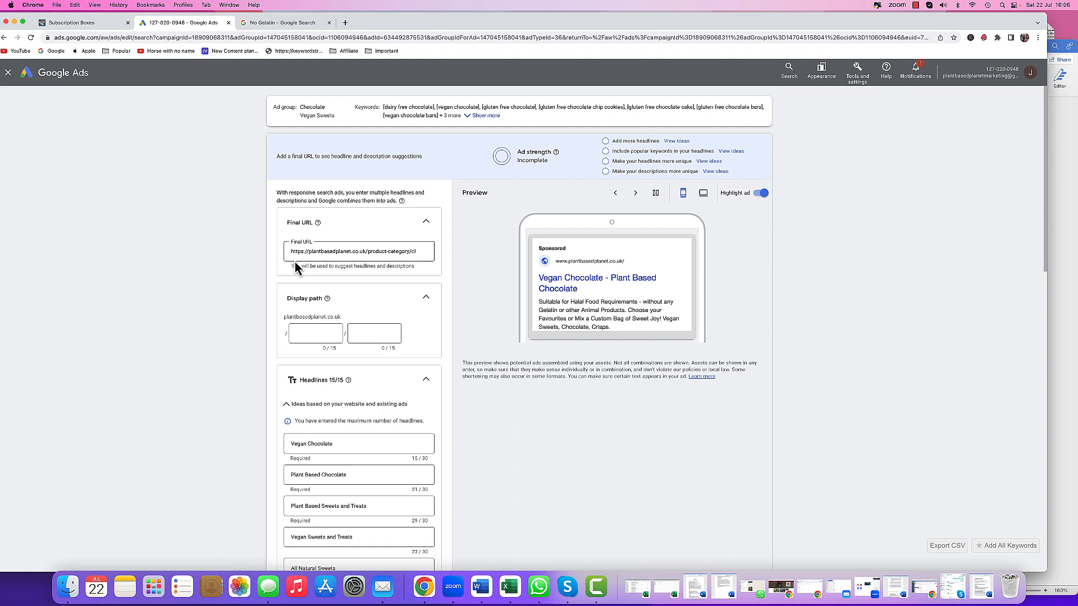
click(319, 253)
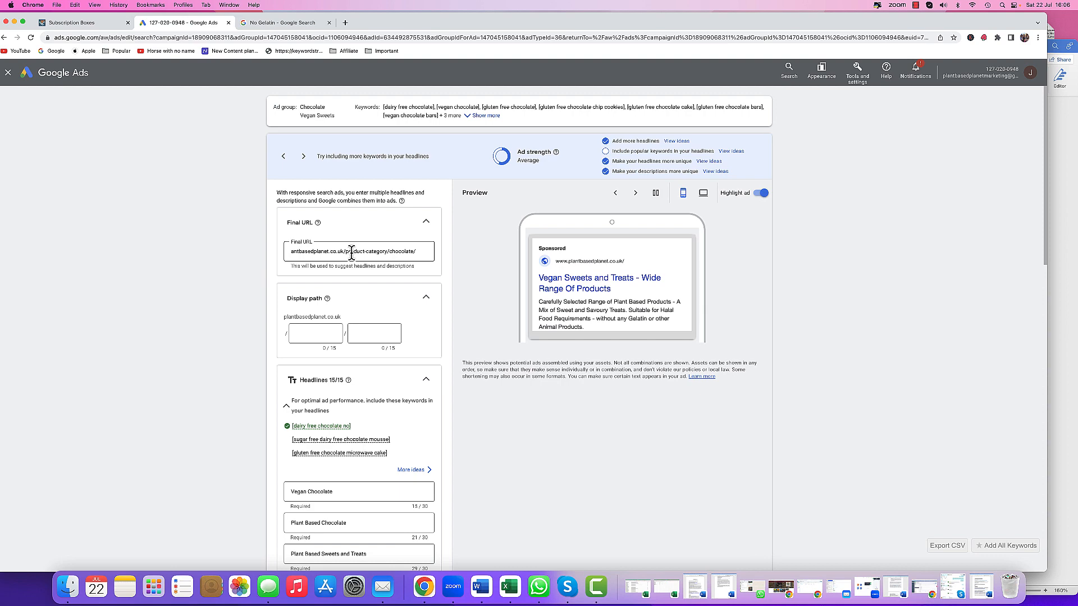
- Scroll through the ad's headlines and descriptions to review them
scroll(354, 255, down, 5)
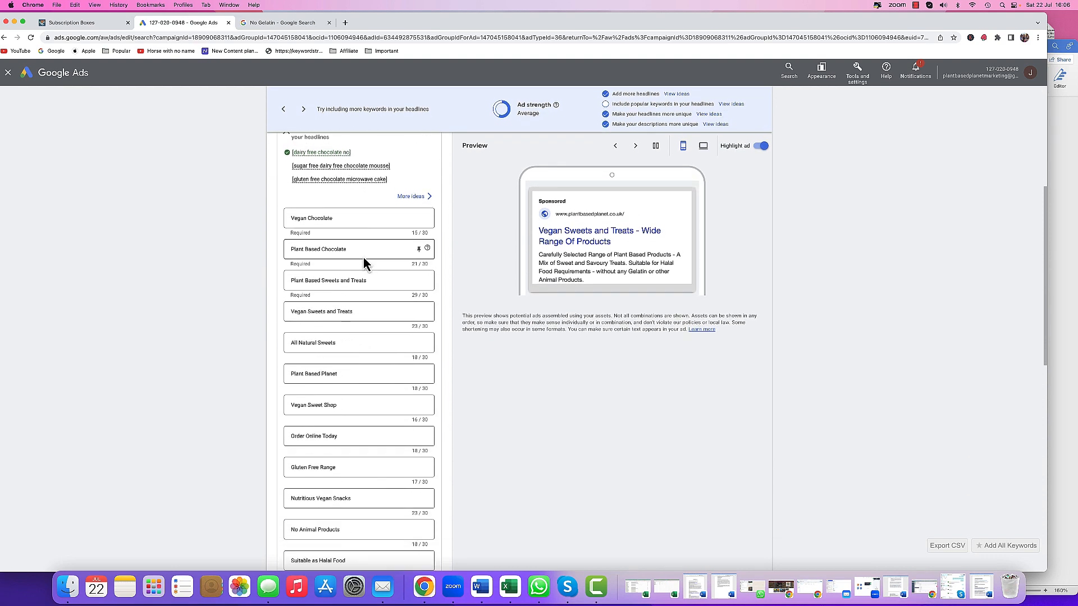
scroll(363, 249, up, 3)
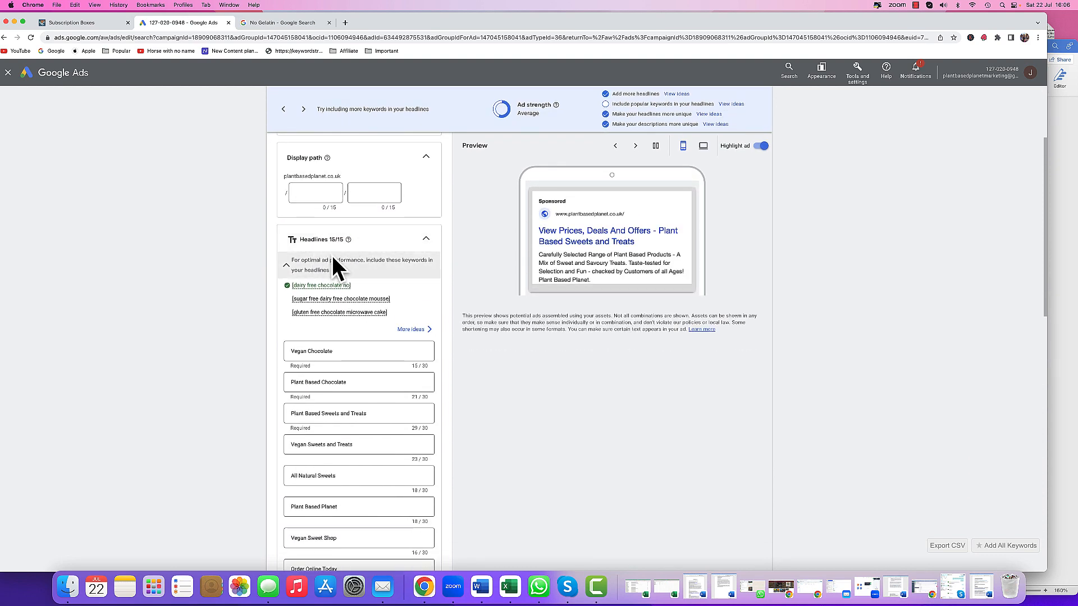
scroll(388, 312, down, 3)
scroll(390, 308, down, 1)
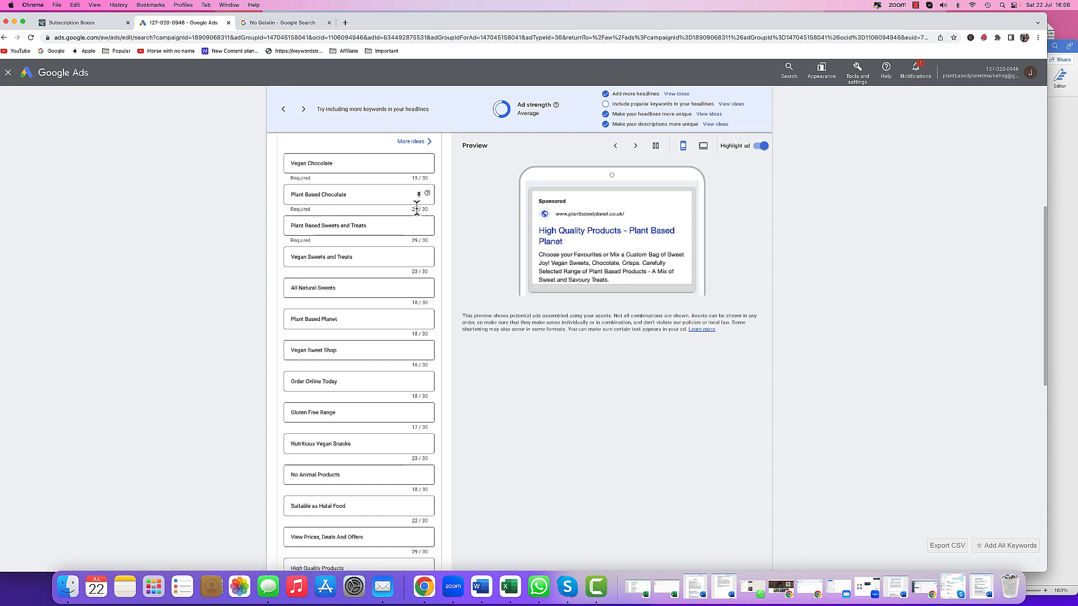
scroll(395, 219, down, 2)
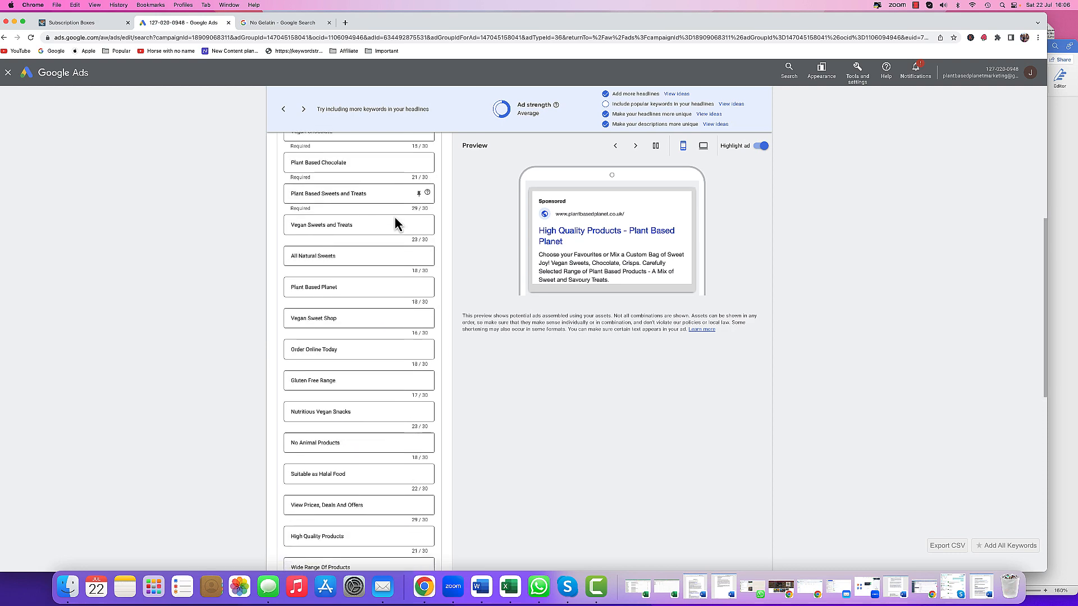
scroll(395, 218, down, 2)
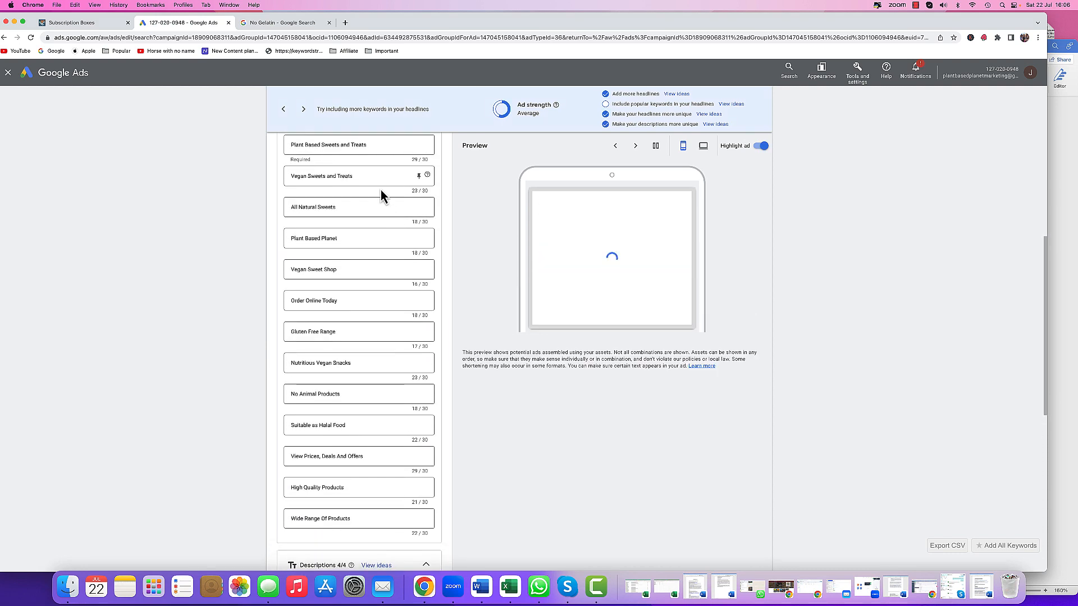
scroll(380, 190, down, 10)
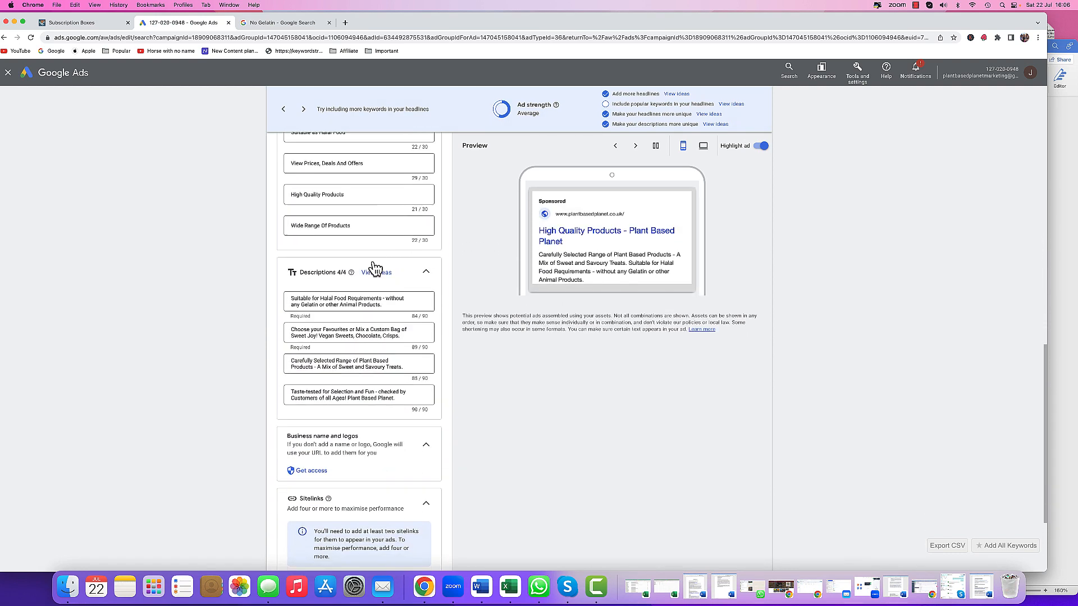
scroll(374, 263, down, 1)
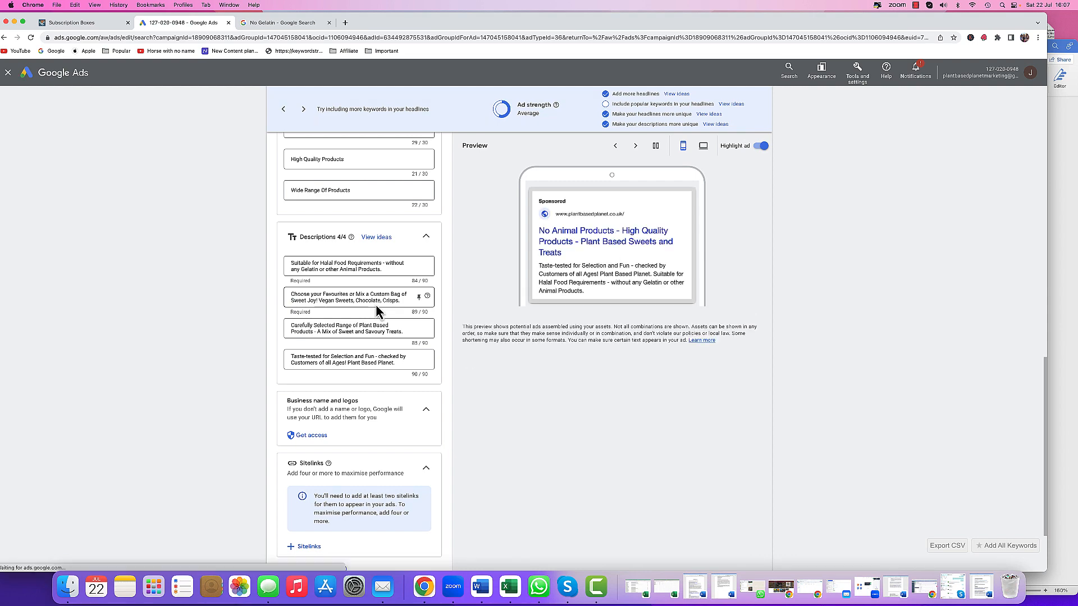
- Switch to the Word document and review the headline and description lines written for the ad
click(481, 586)
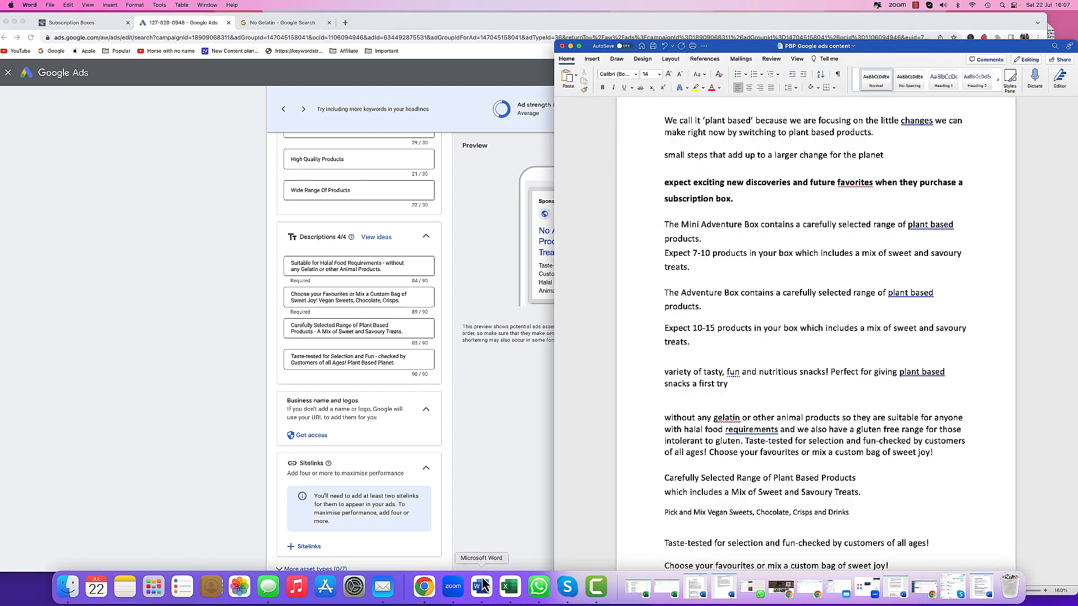
scroll(675, 288, down, 15)
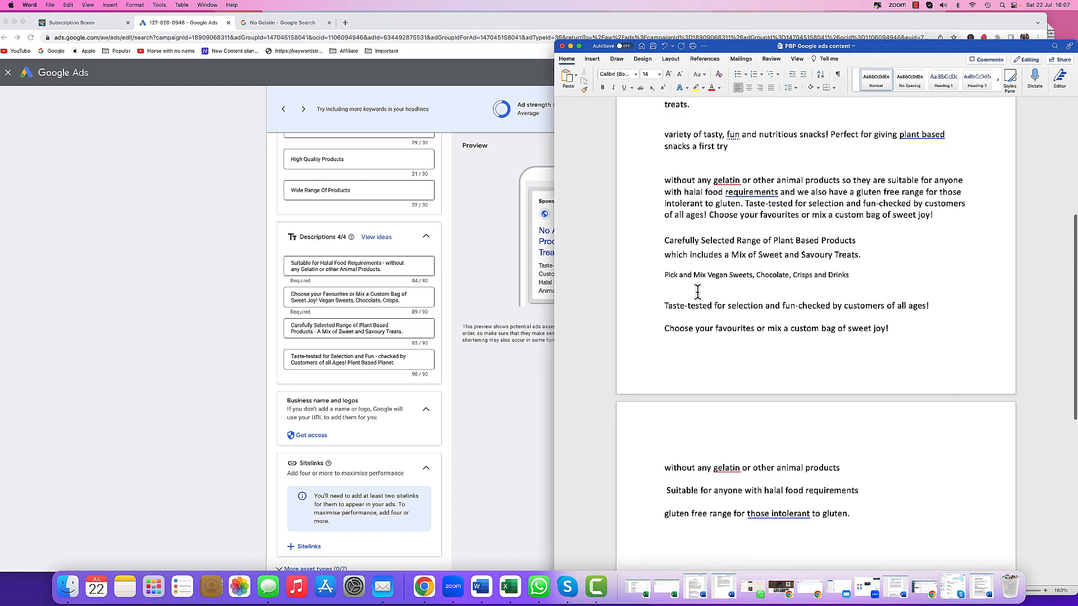
scroll(702, 292, down, 6)
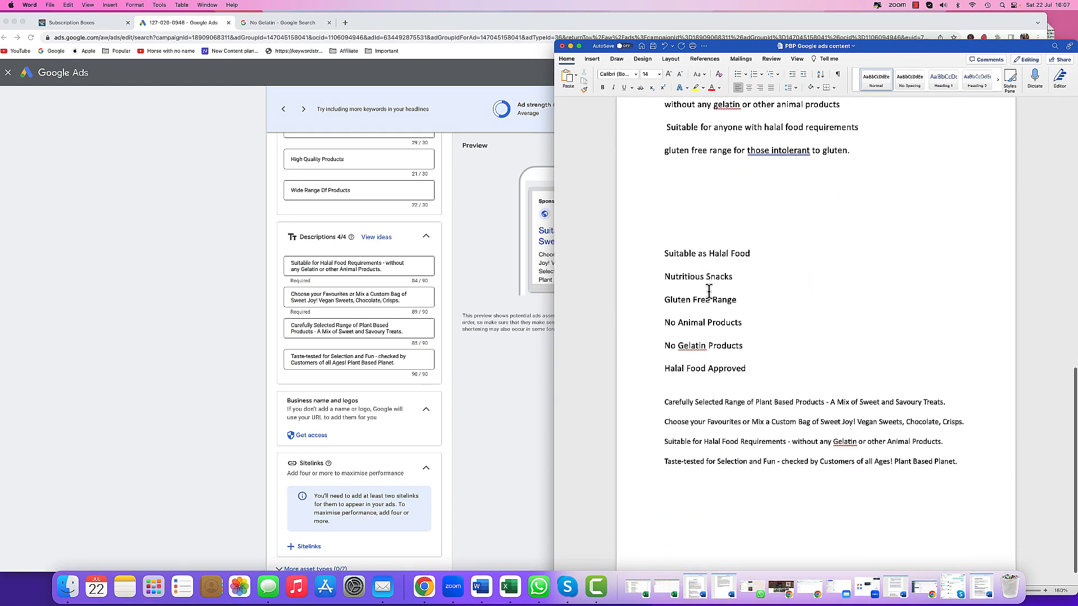
drag(661, 227, 753, 344)
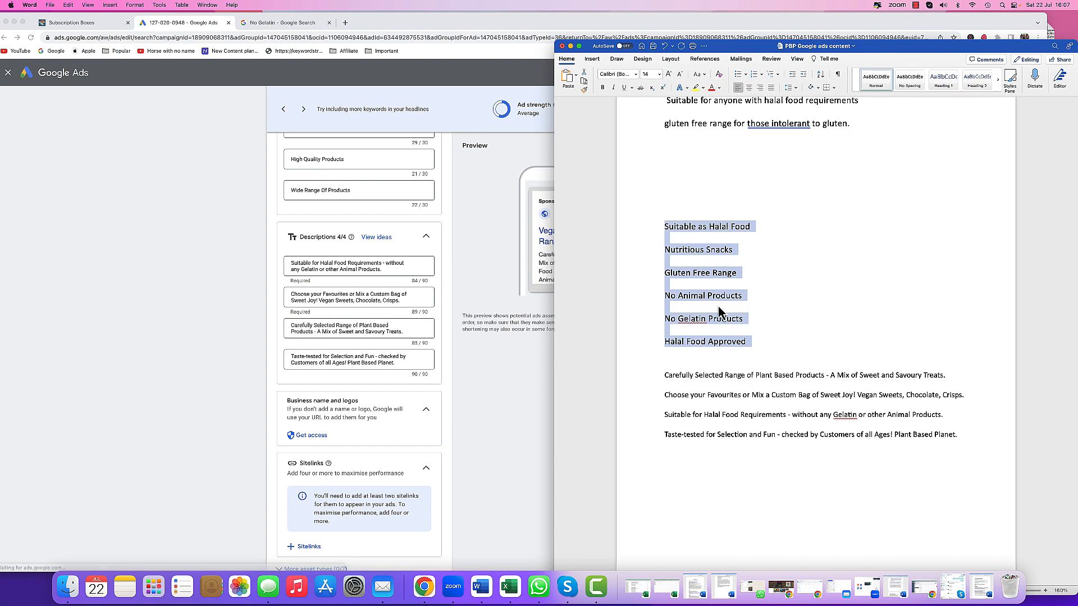
click(794, 331)
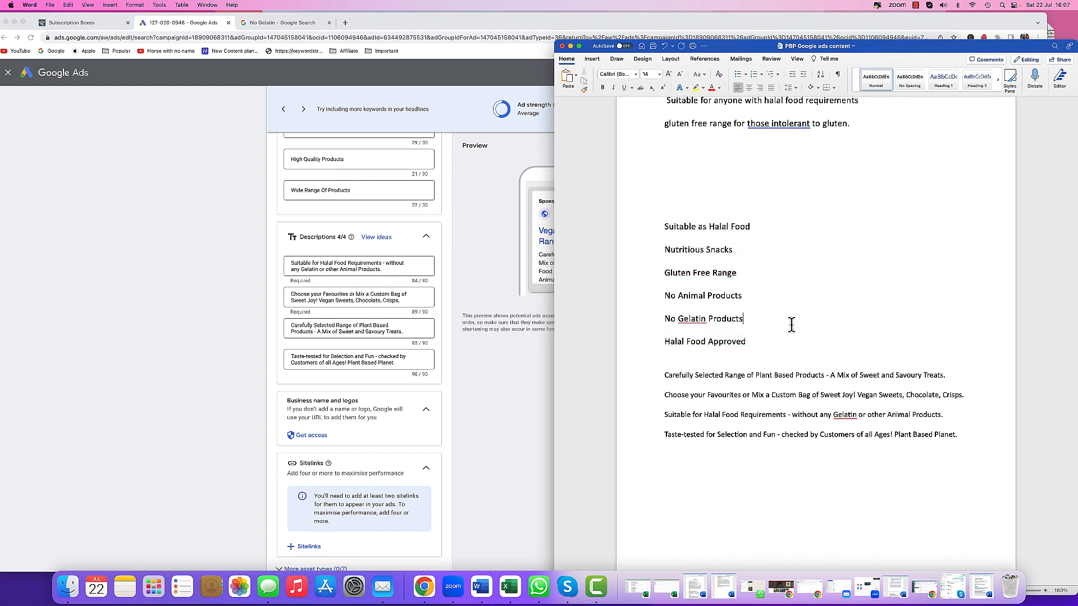
drag(651, 383, 649, 437)
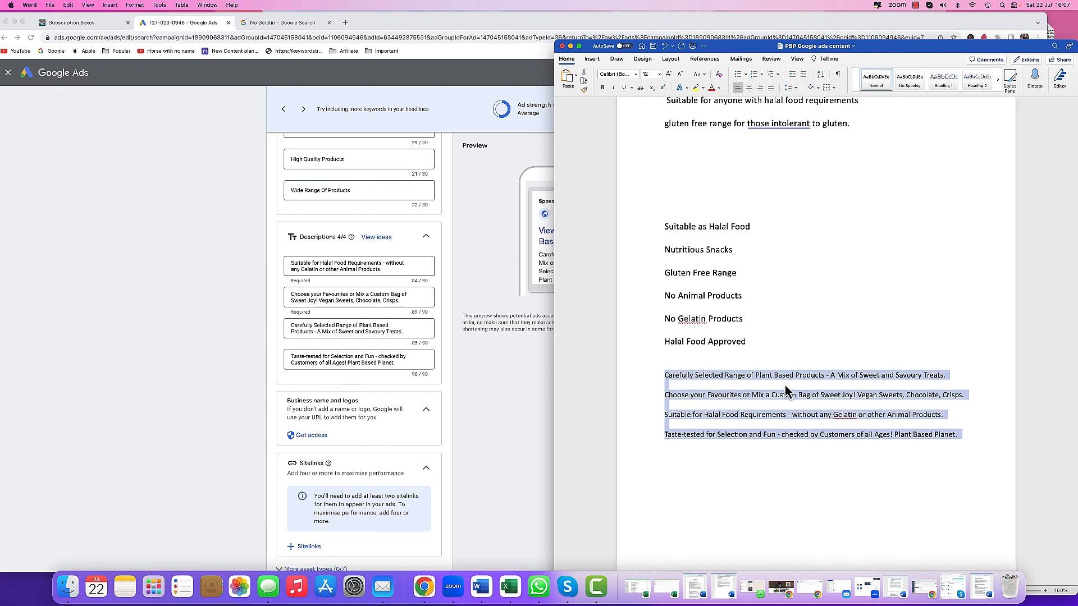
click(785, 322)
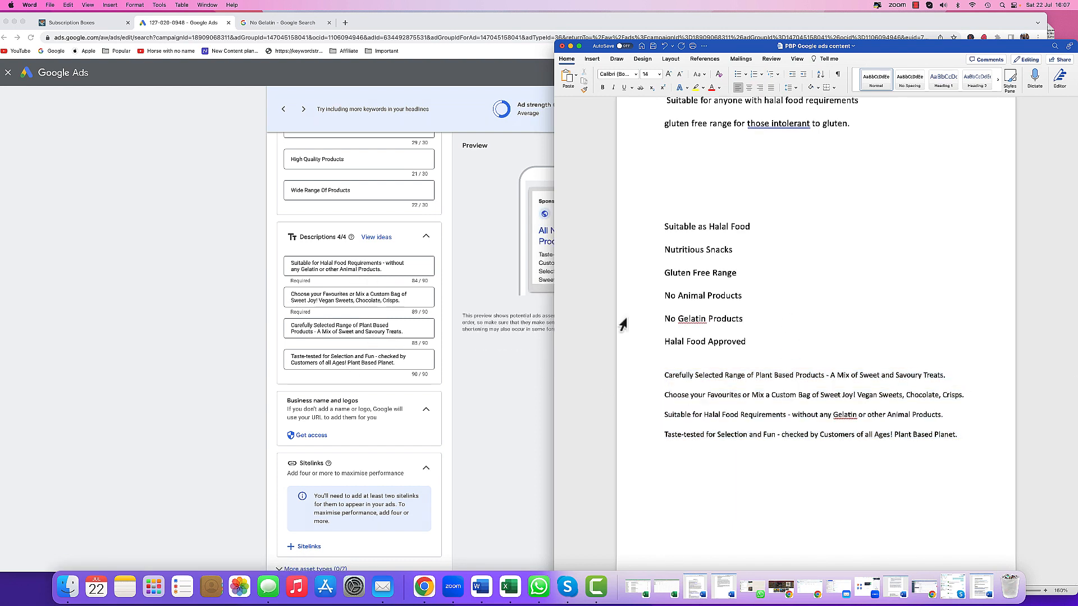
- Return to the ad editor, review the assets once more and save the ad
click(497, 367)
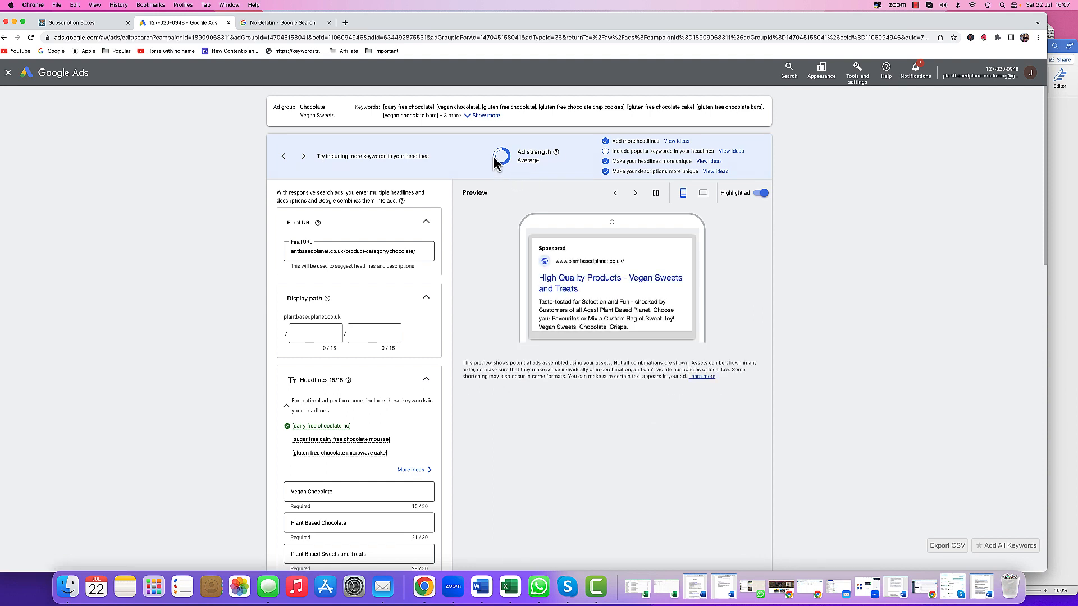
scroll(505, 214, down, 15)
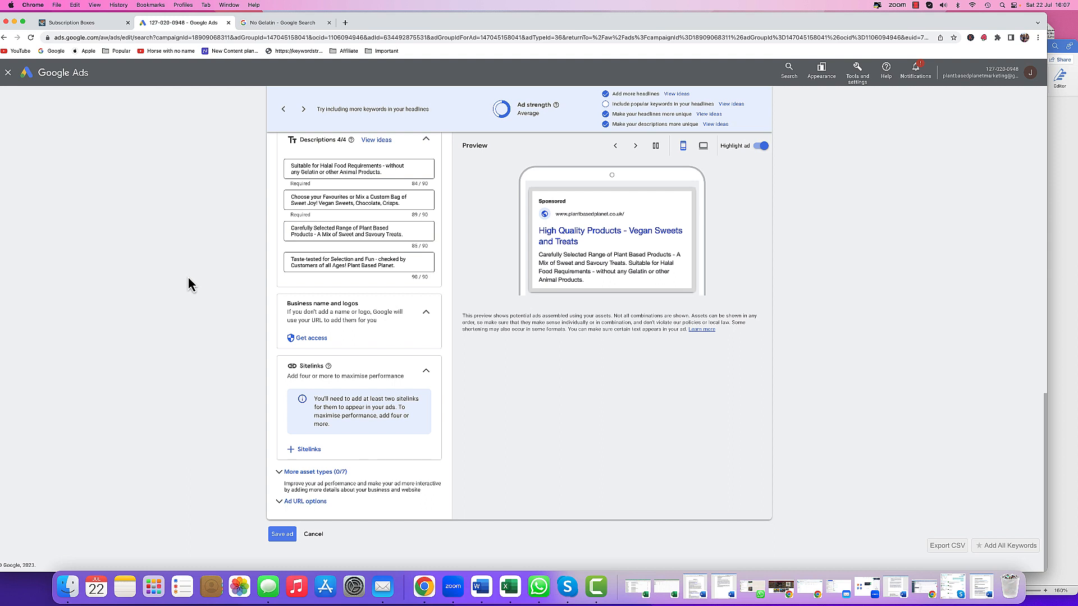
click(311, 347)
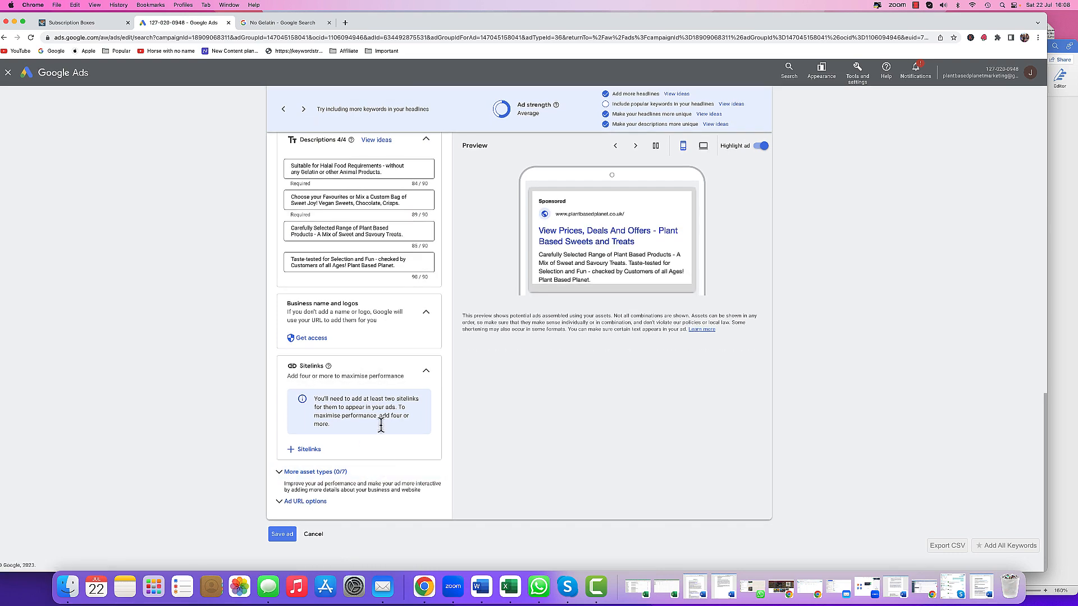
scroll(385, 432, up, 10)
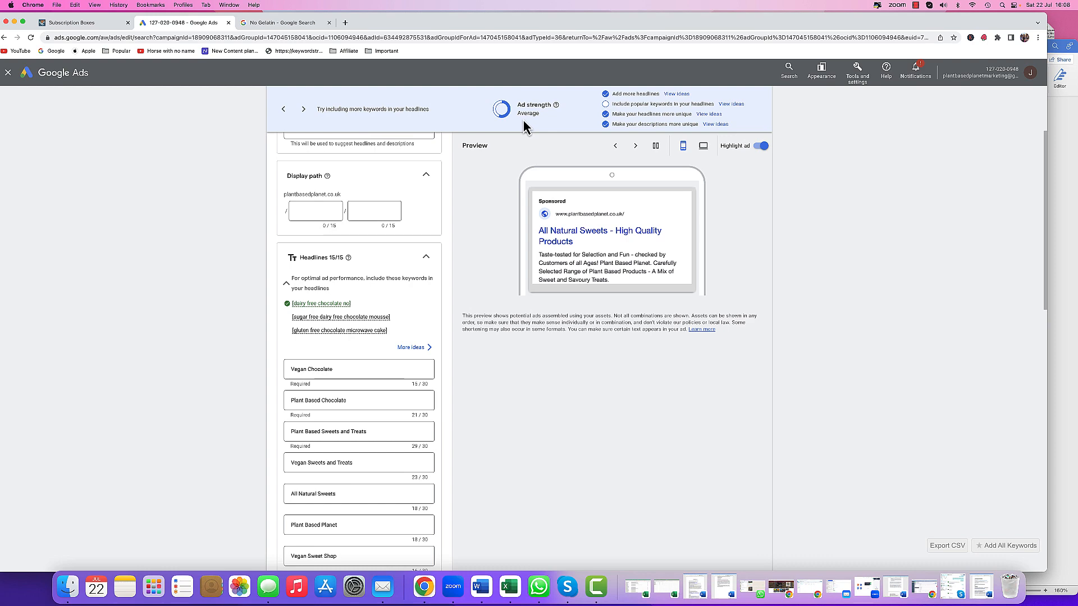
scroll(524, 125, up, 3)
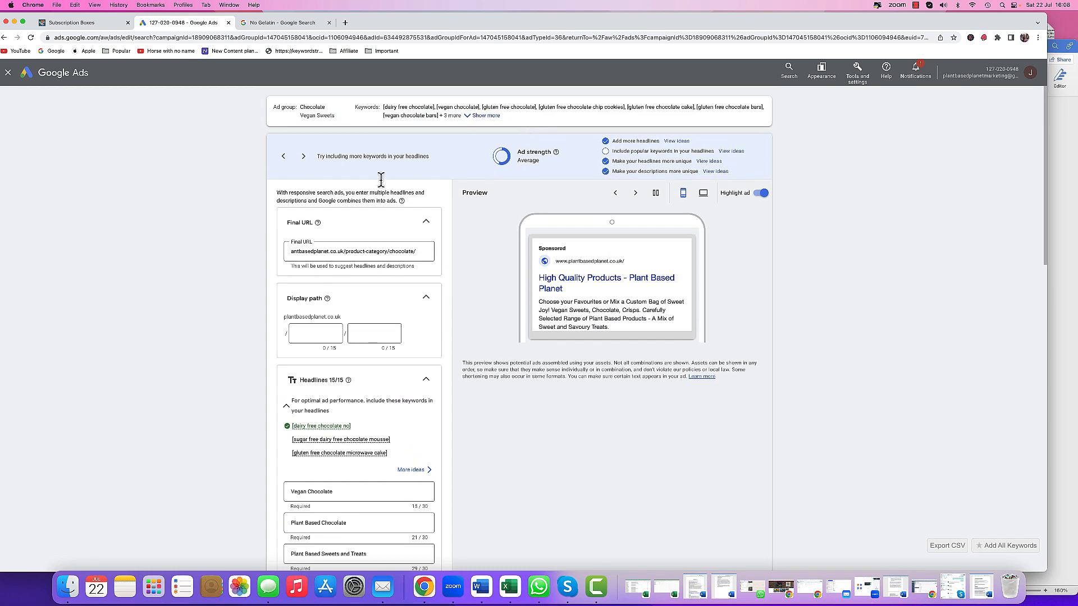
scroll(322, 310, down, 15)
click(285, 534)
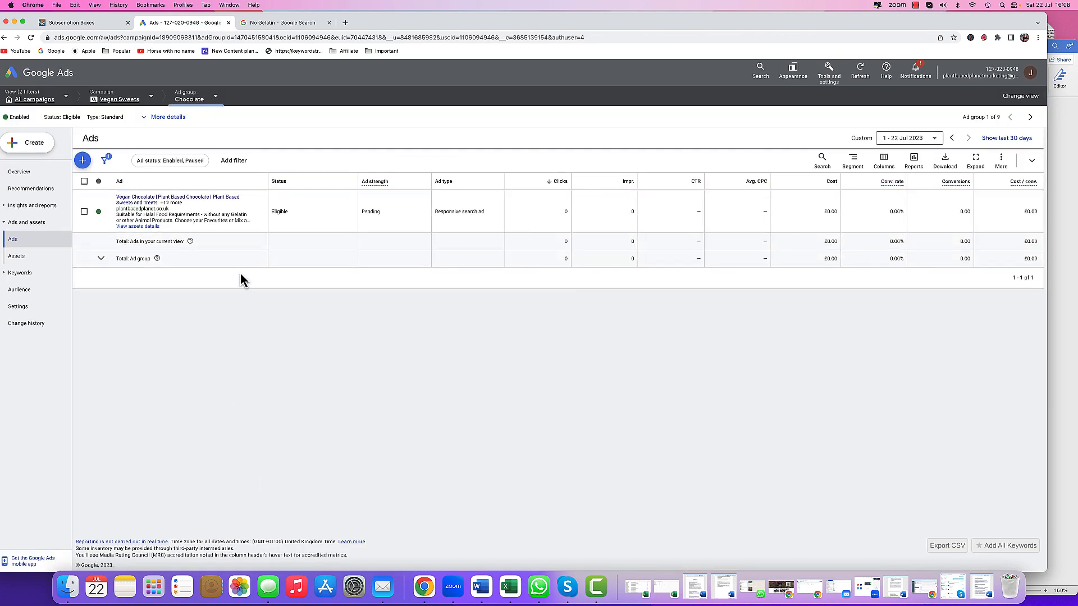
- View the ads of all nine ad groups in the Vegan Sweets campaign
click(106, 213)
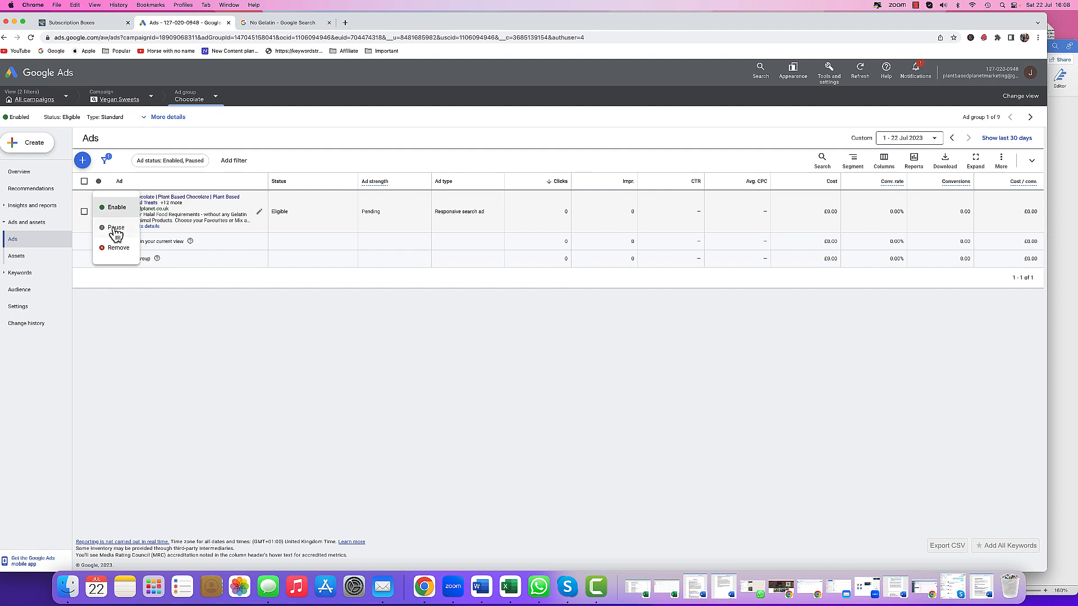
click(264, 301)
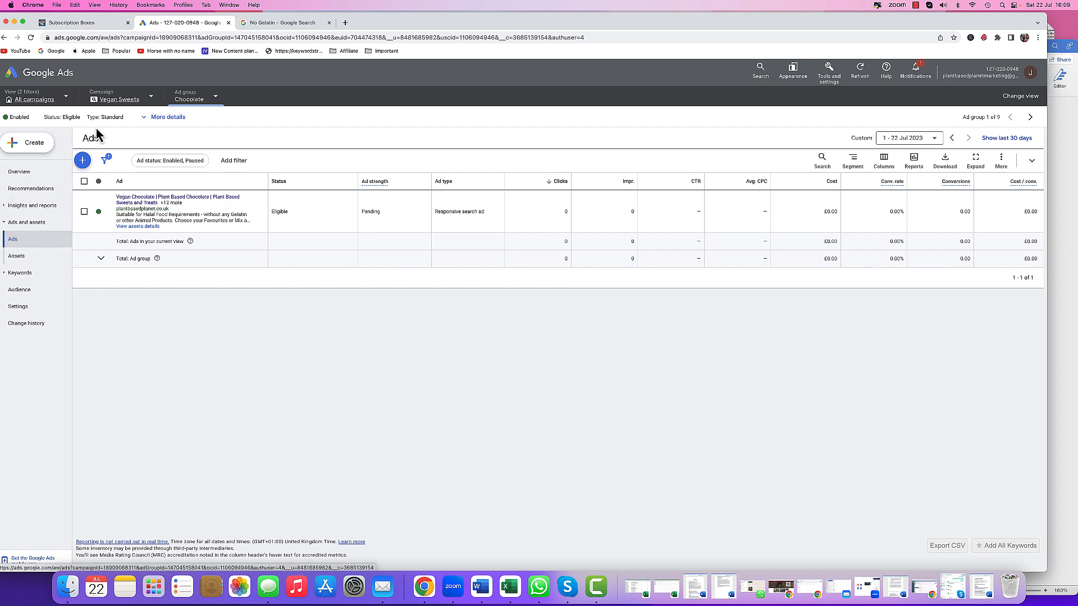
click(183, 103)
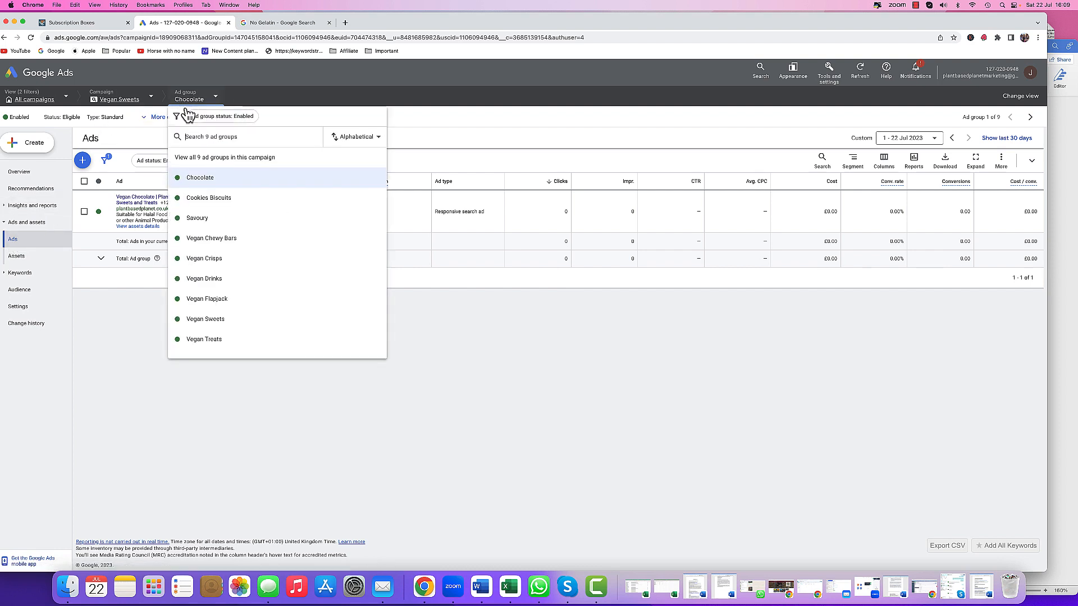
click(193, 160)
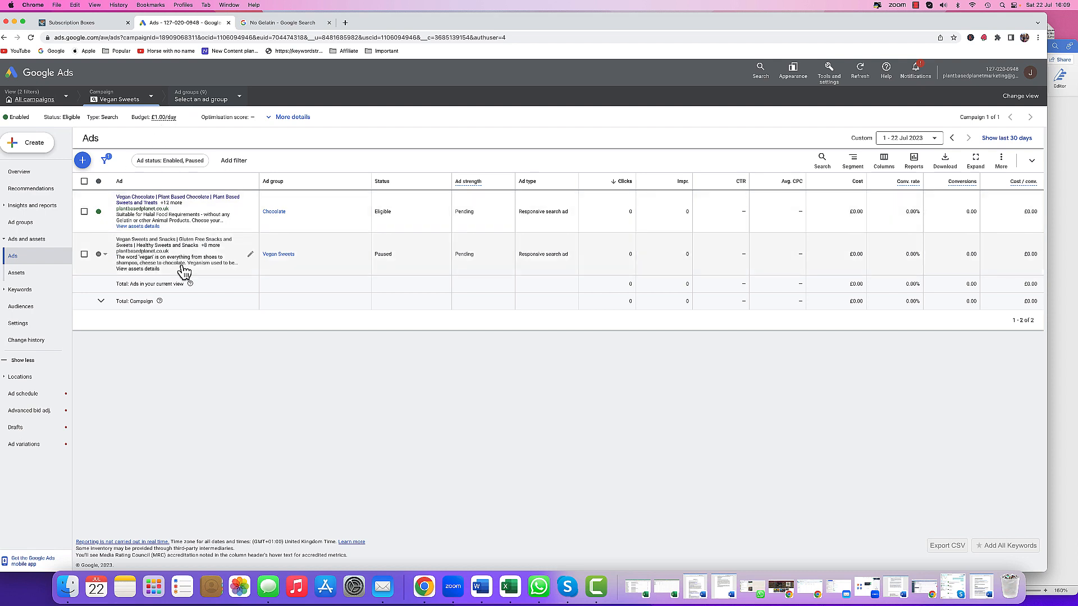
- Open the Vegan Sweets ad for editing and copy the URL of the website's Sweets category page
click(250, 259)
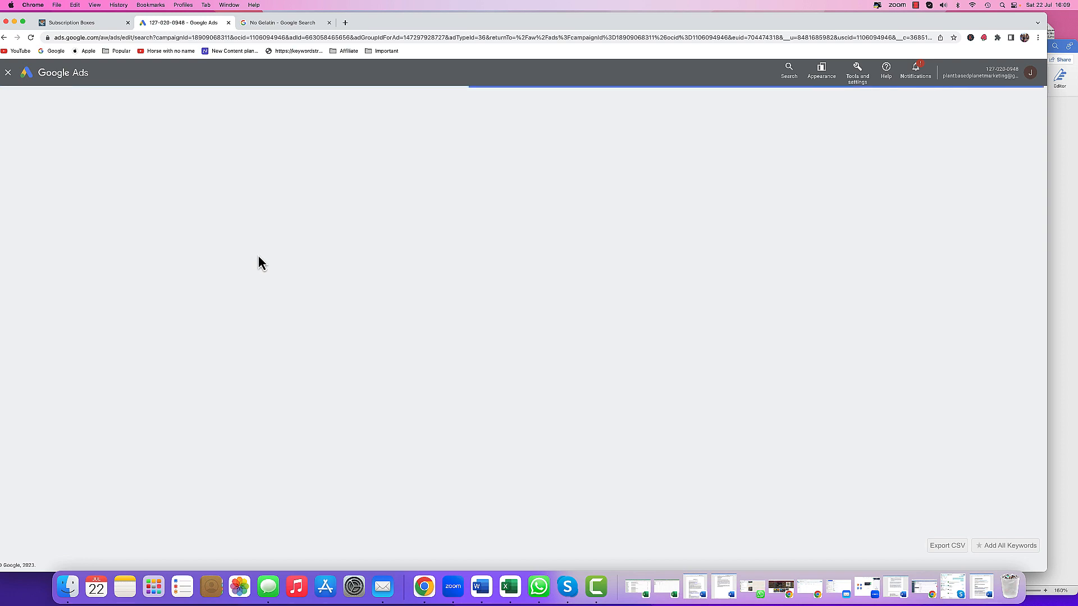
click(101, 24)
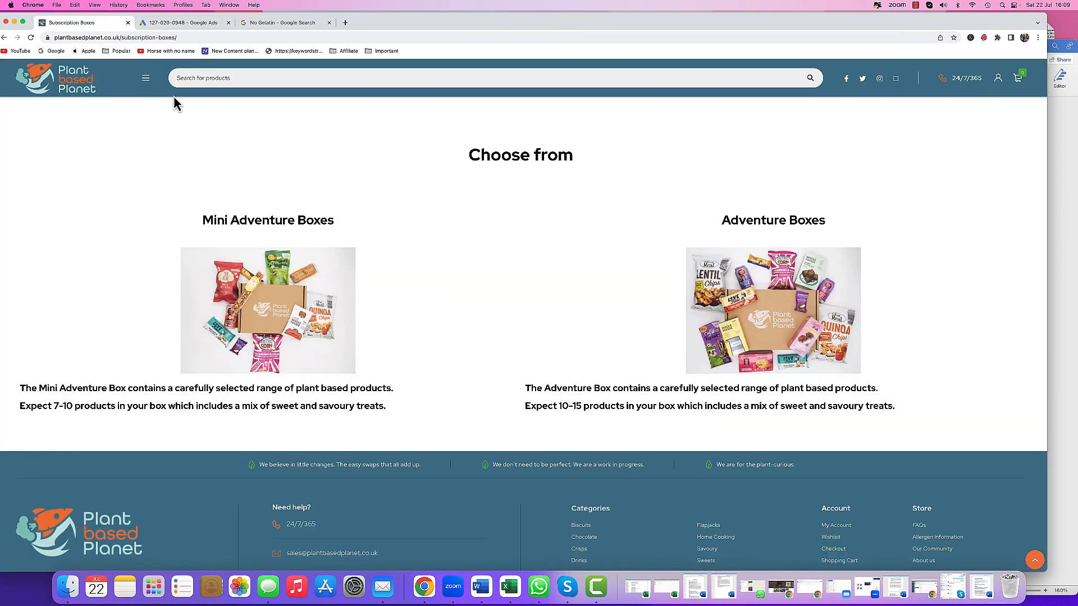
scroll(258, 191, up, 10)
mouse_move(73, 138)
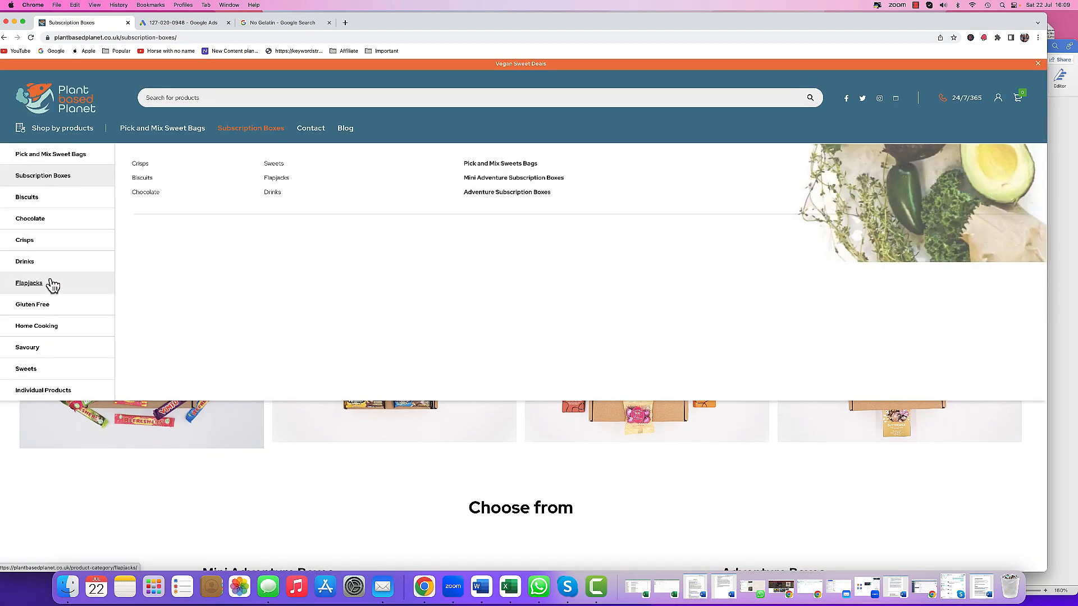
click(25, 370)
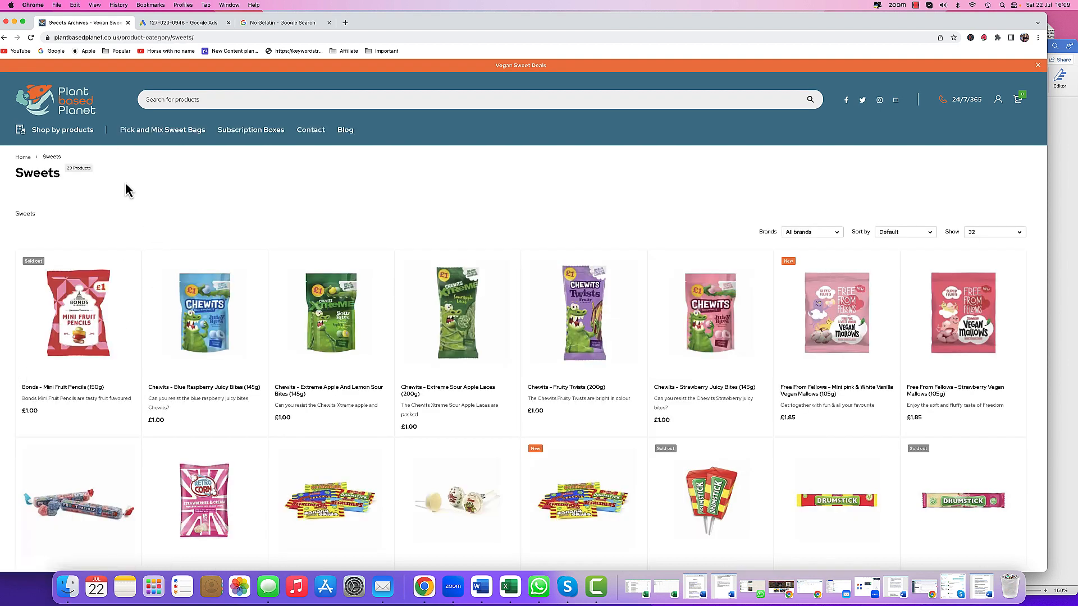
right_click(111, 38)
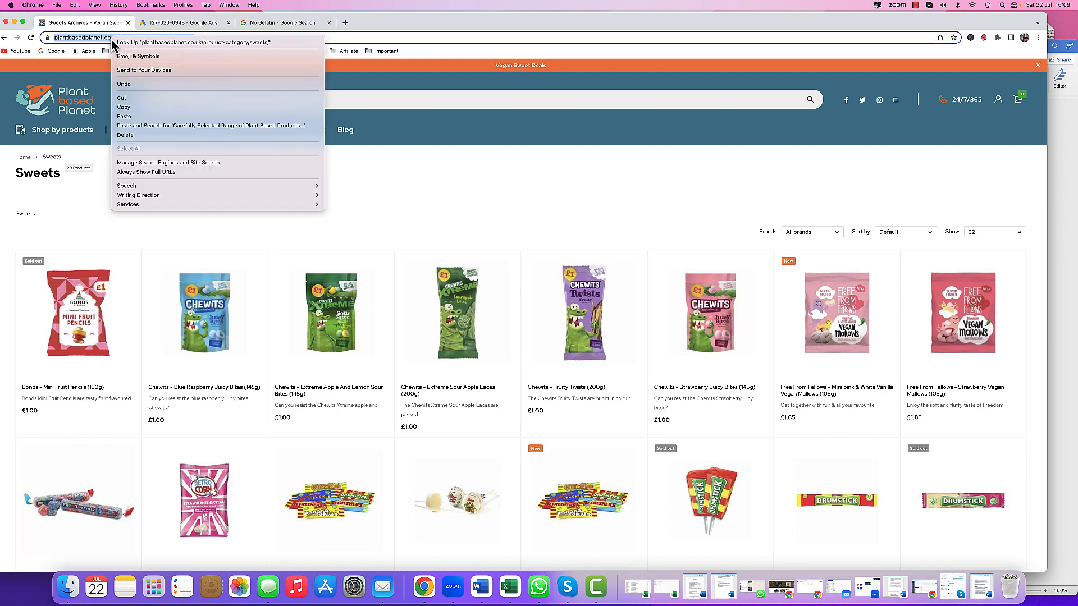
click(124, 107)
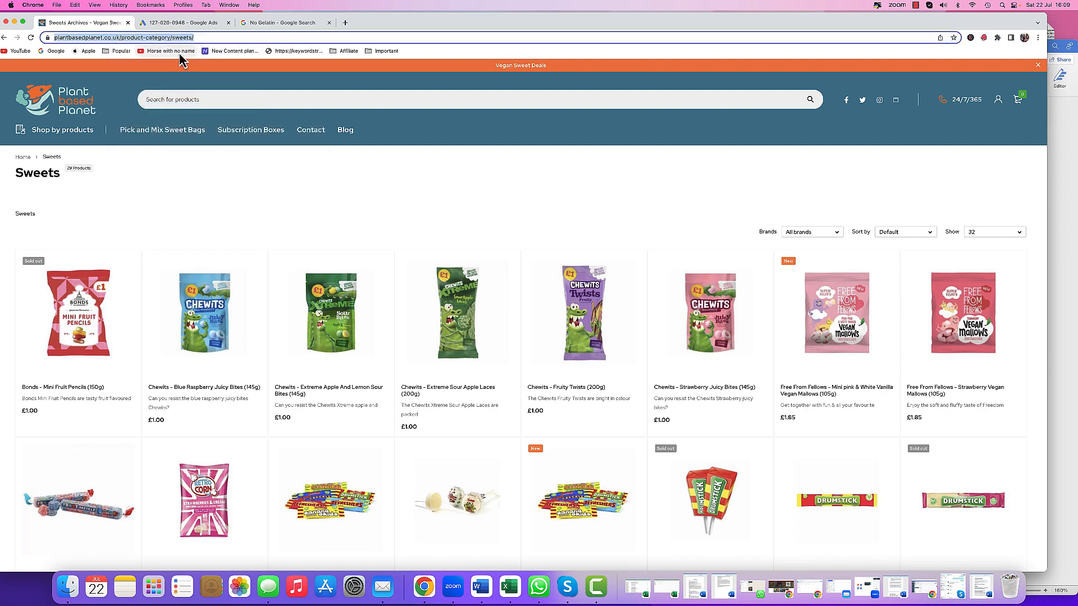
- Replace the ad's final URL with the copied Sweets category page URL
click(185, 23)
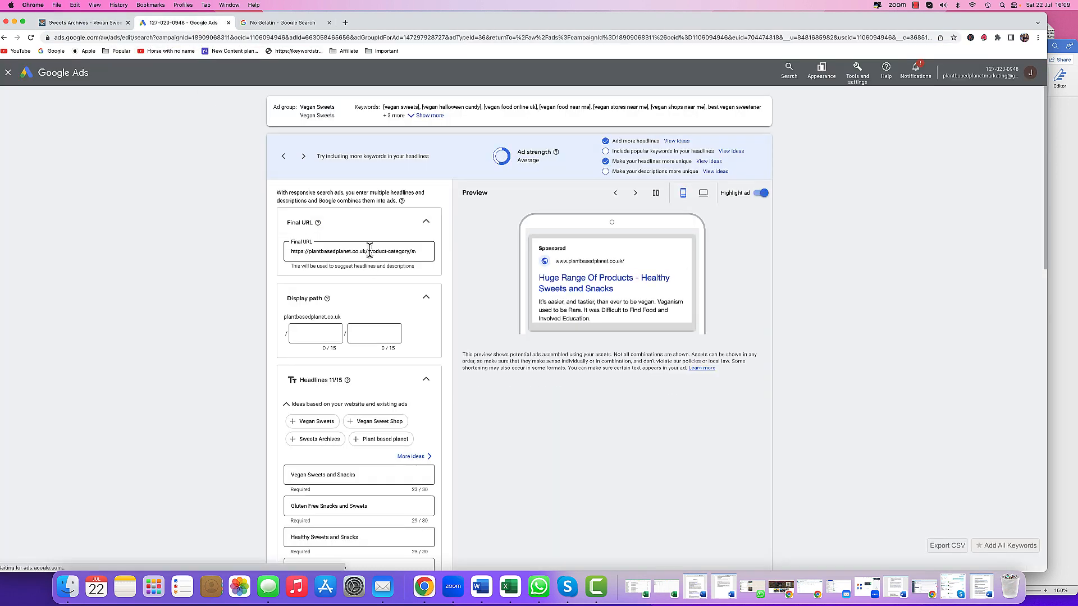
scroll(367, 251, right, 1)
click(422, 254)
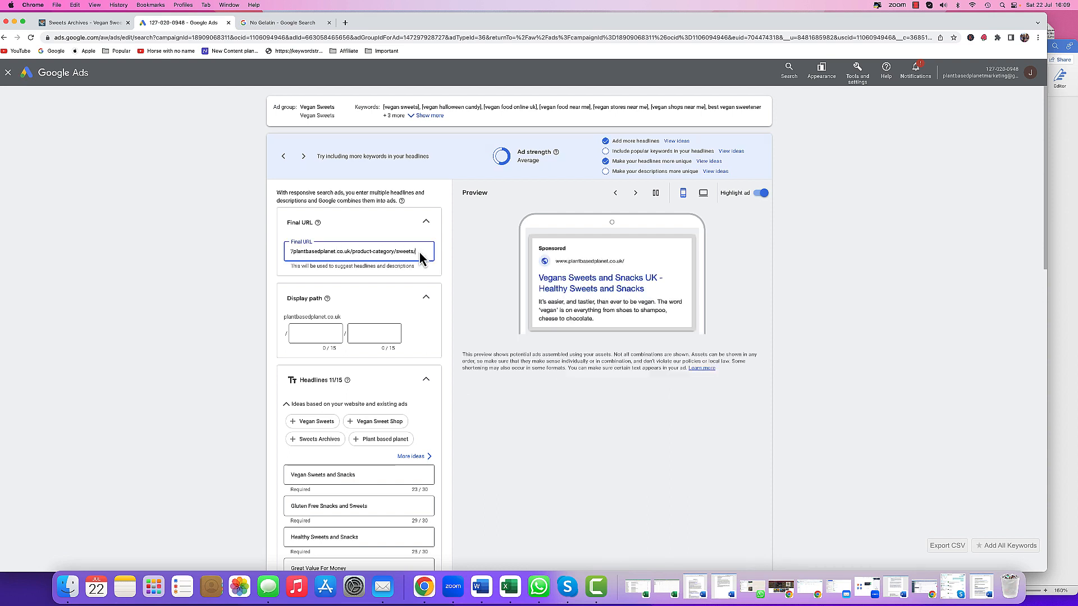
scroll(328, 253, left, 1)
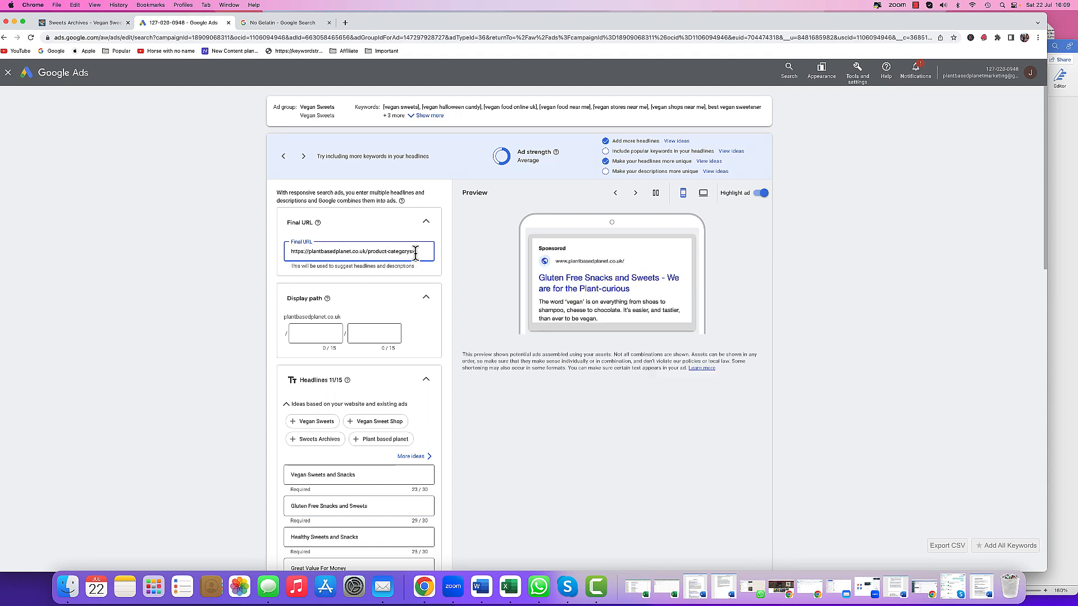
key(BackSpace)
key(BackSpace)
key(BackSpace)
key(BackSpace)
key(BackSpace)
key(BackSpace)
key(BackSpace)
key(BackSpace)
key(BackSpace)
key(BackSpace)
key(BackSpace)
key(BackSpace)
key(BackSpace)
key(BackSpace)
key(BackSpace)
key(BackSpace)
key(BackSpace)
key(BackSpace)
key(BackSpace)
key(BackSpace)
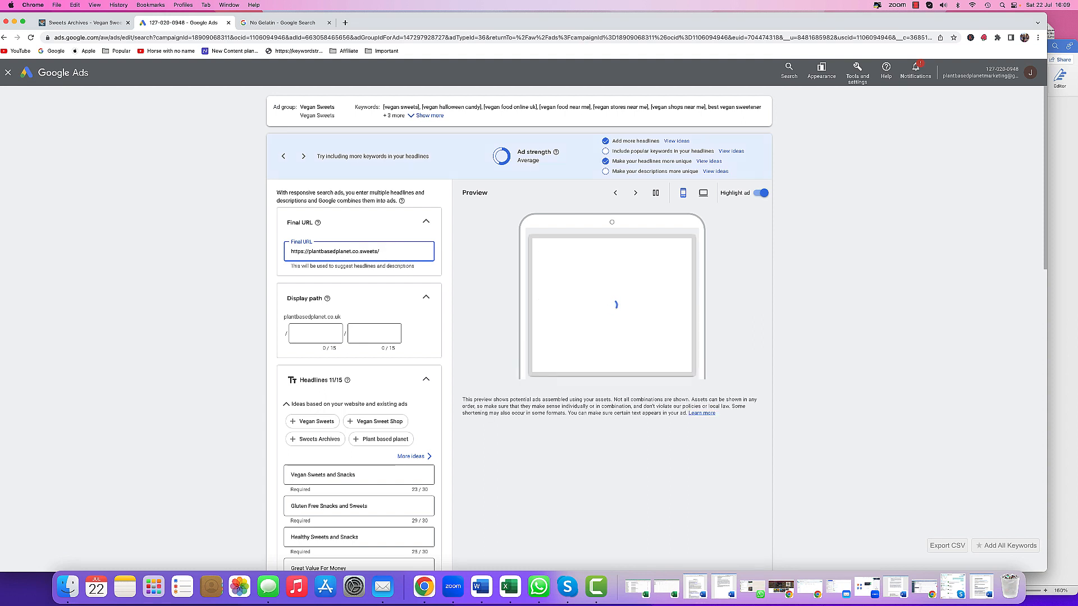
click(367, 252)
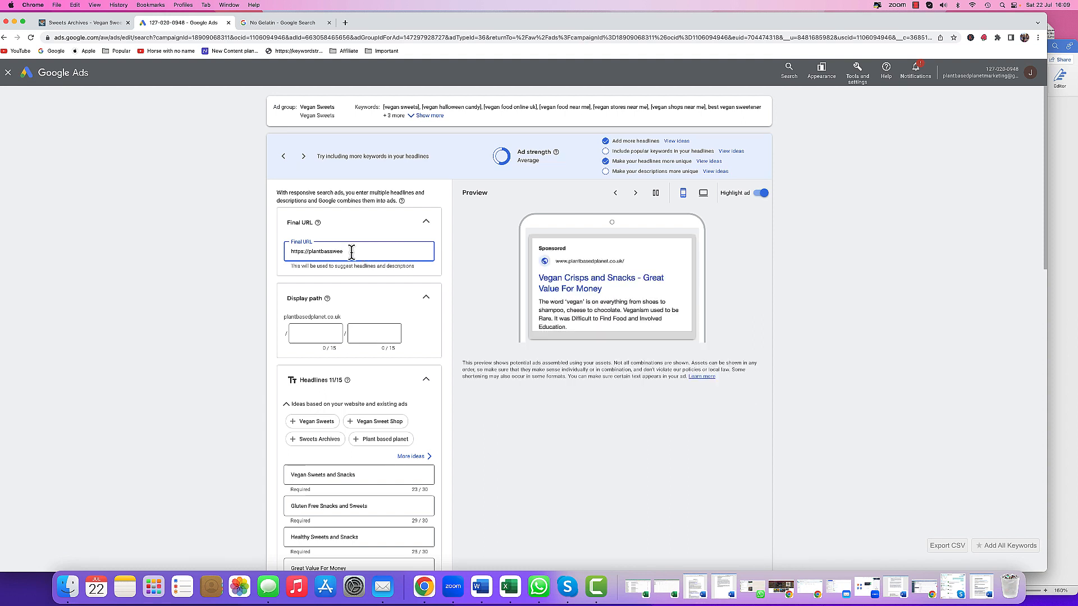
key(BackSpace)
key(BackSpace)
key(BackSpace)
key(BackSpace)
key(BackSpace)
key(BackSpace)
right_click(308, 252)
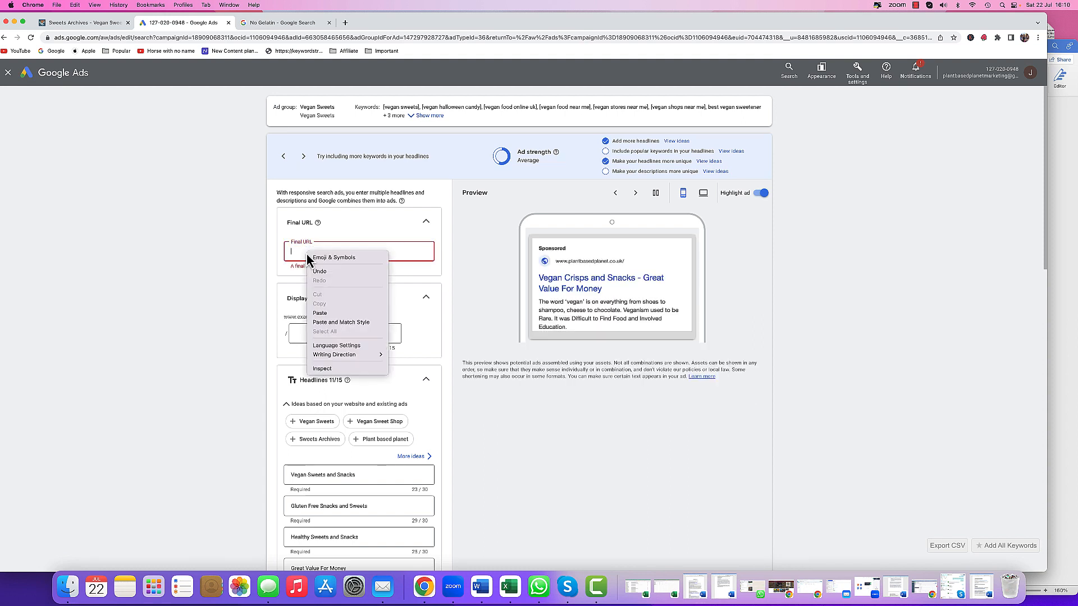
click(324, 314)
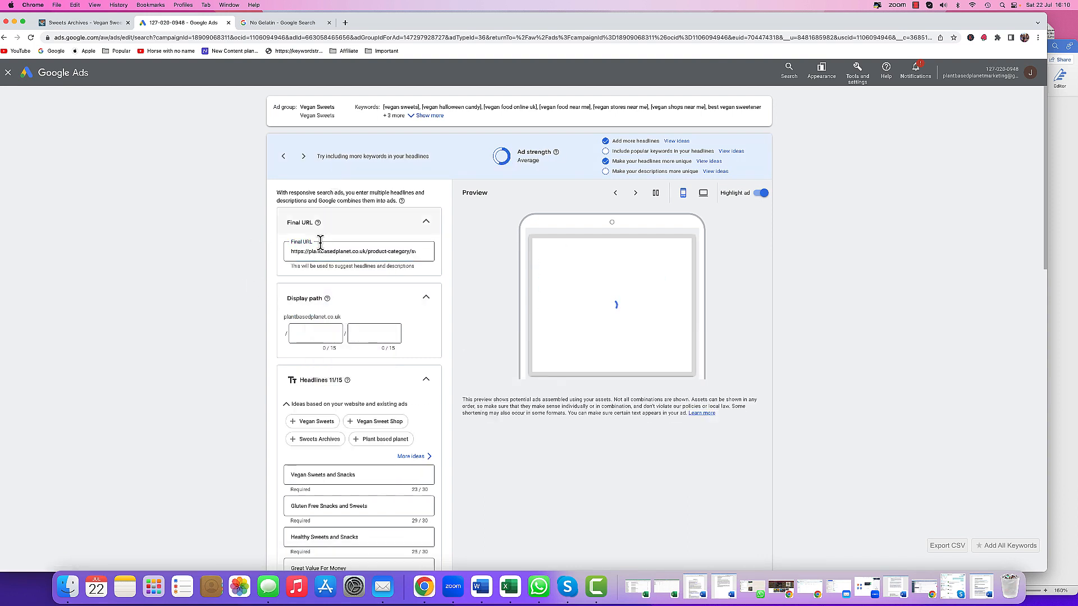
scroll(331, 297, down, 10)
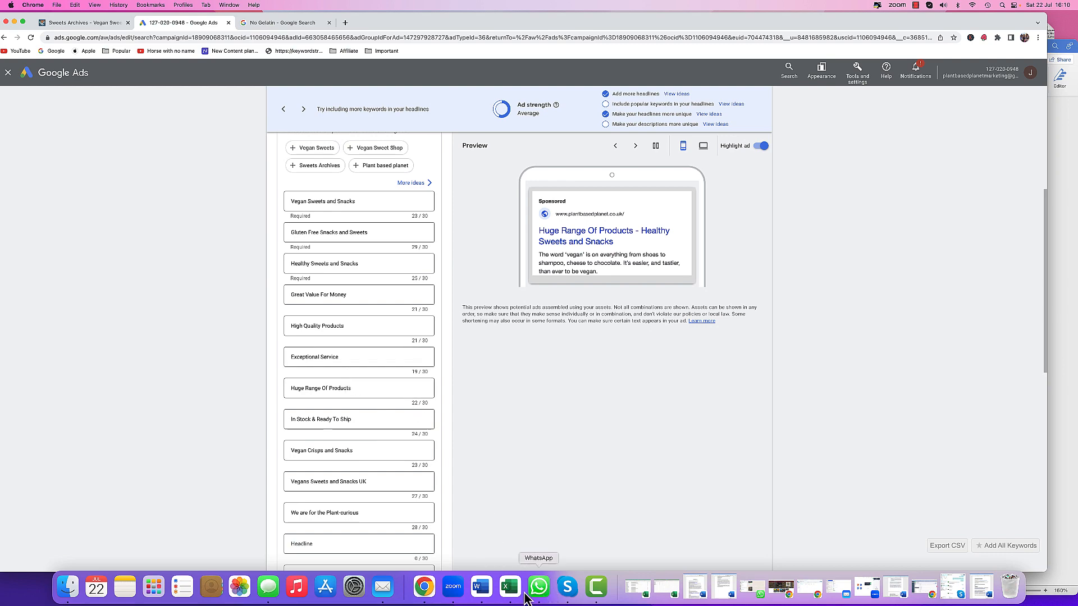
- Replace the 'Great Value For Money' headline with 'No Animal Products' copied from the Word document
click(481, 586)
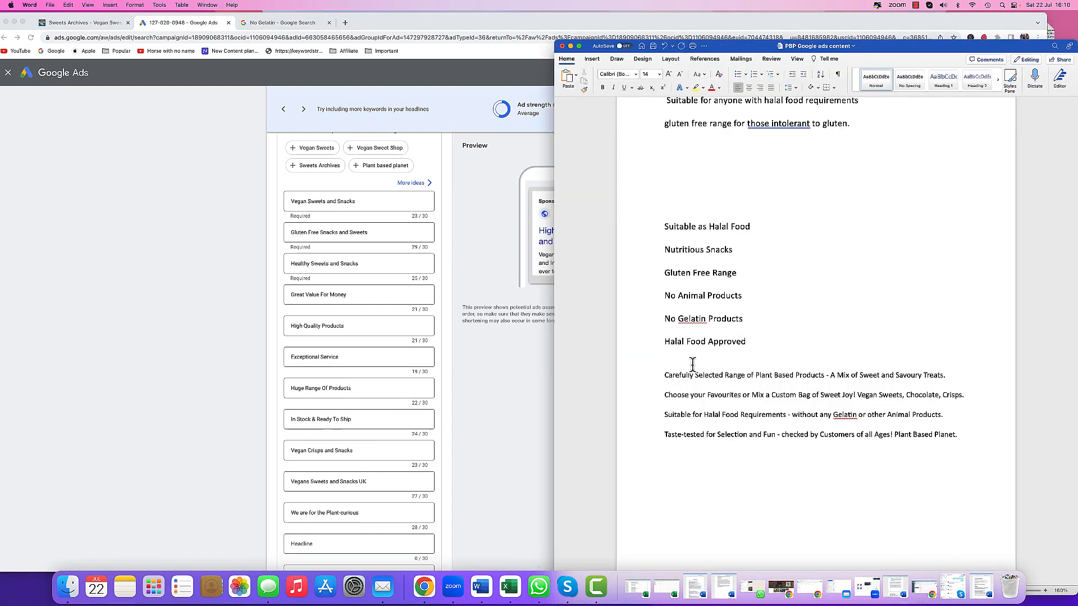
click(655, 299)
right_click(686, 299)
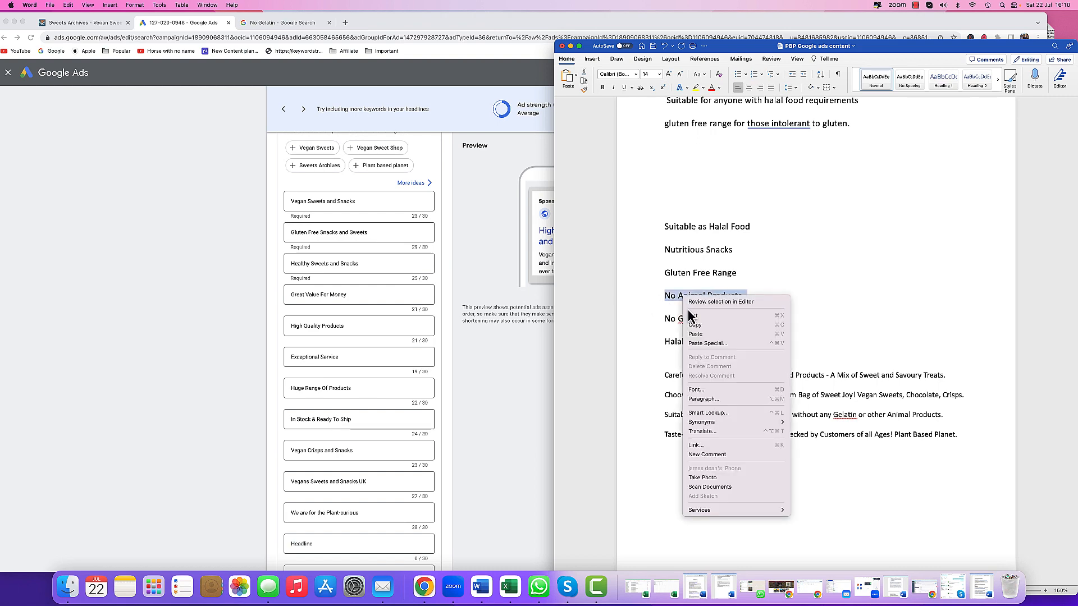
click(702, 328)
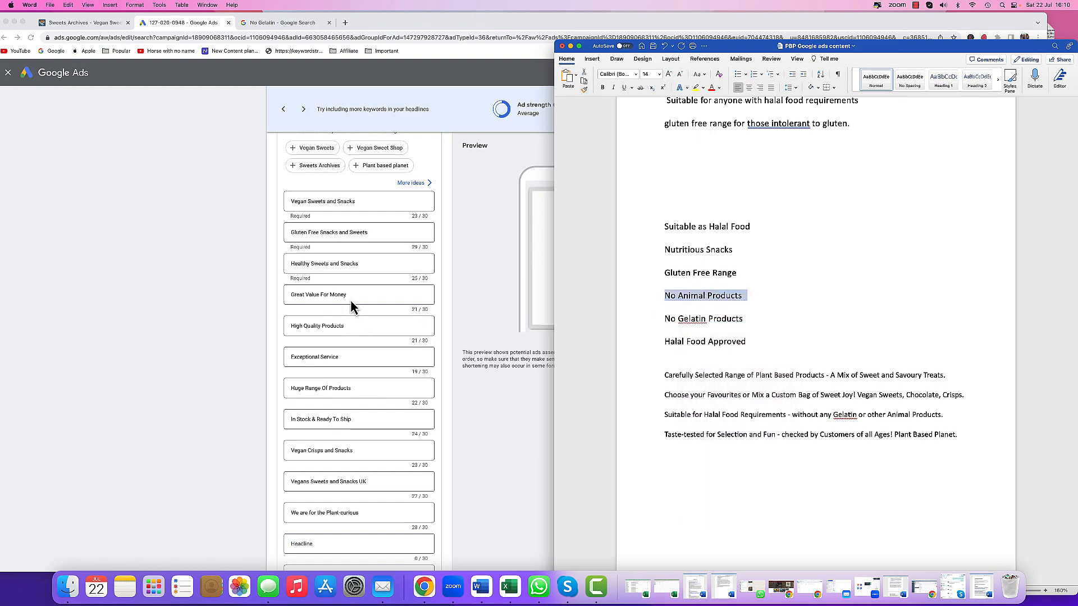
click(352, 295)
drag(354, 295, 281, 299)
right_click(310, 297)
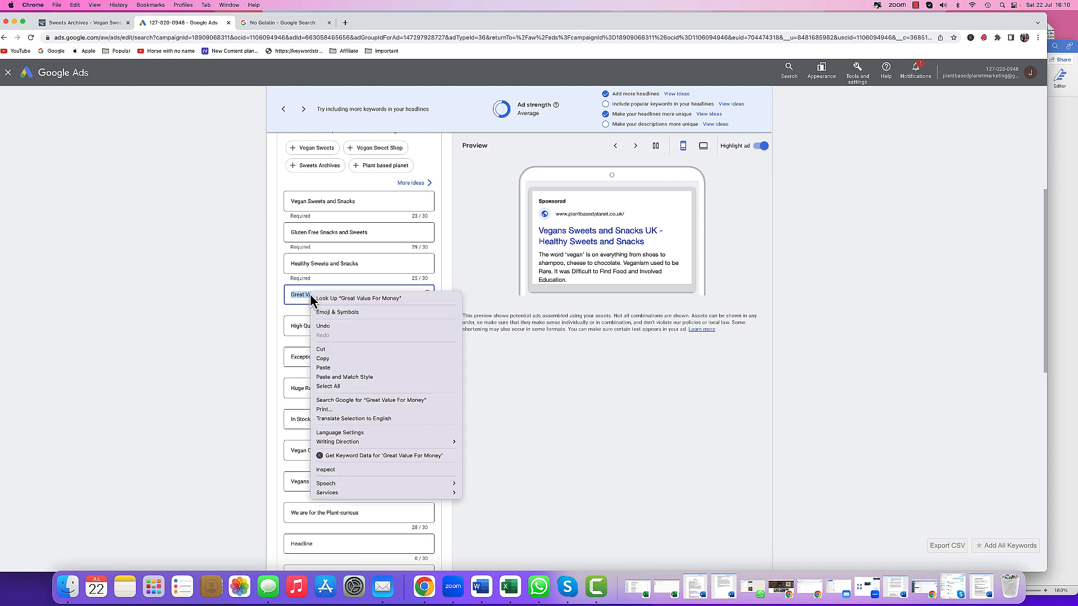
click(323, 368)
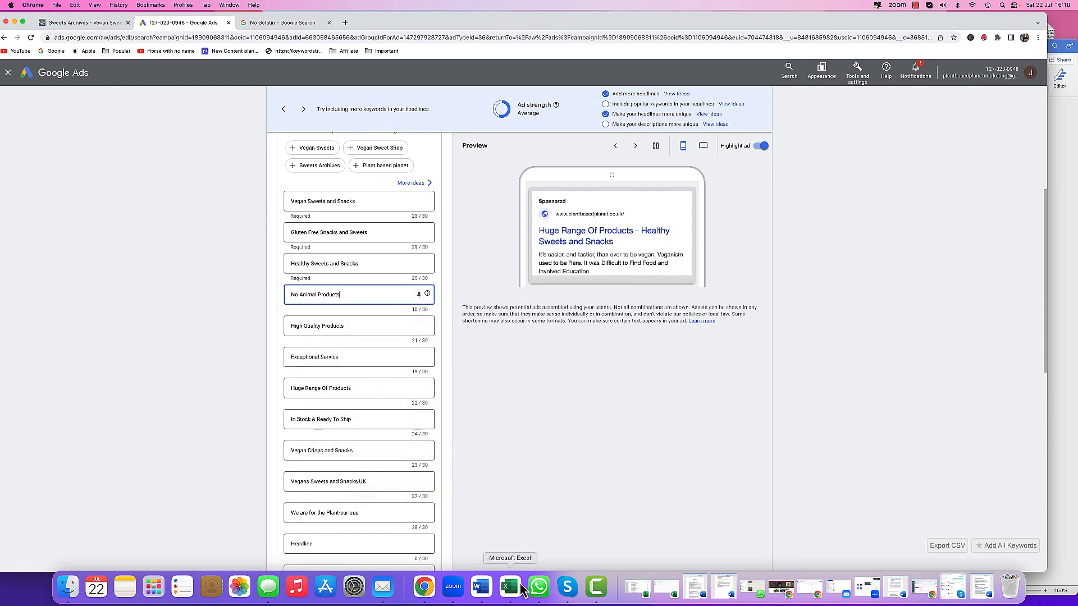
- Replace the 'Exceptional Service' headline with 'Halal Food Approved' copied from the Word document
click(490, 589)
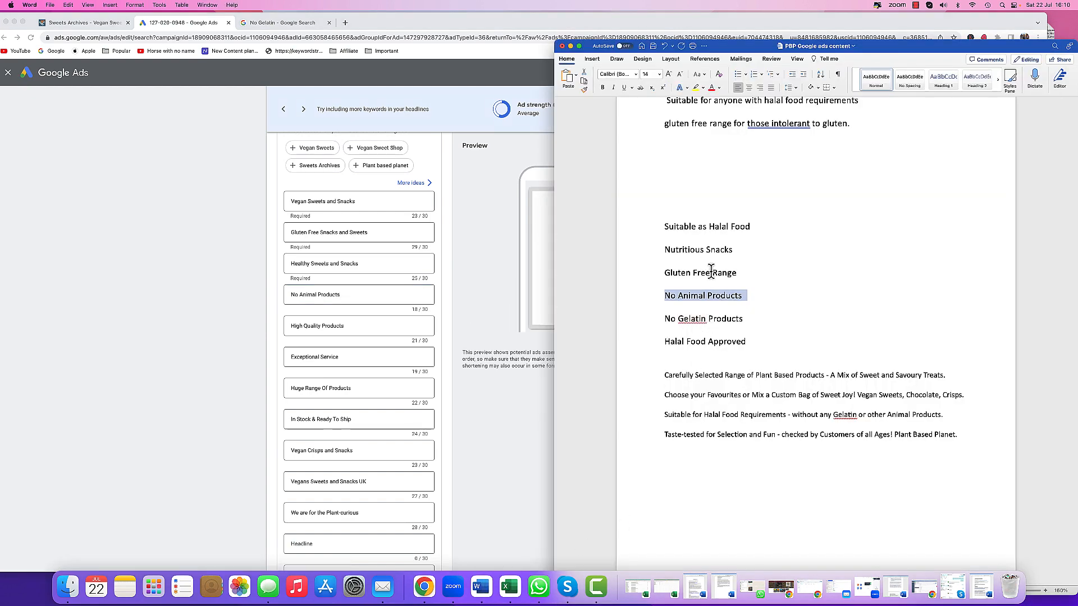
click(668, 376)
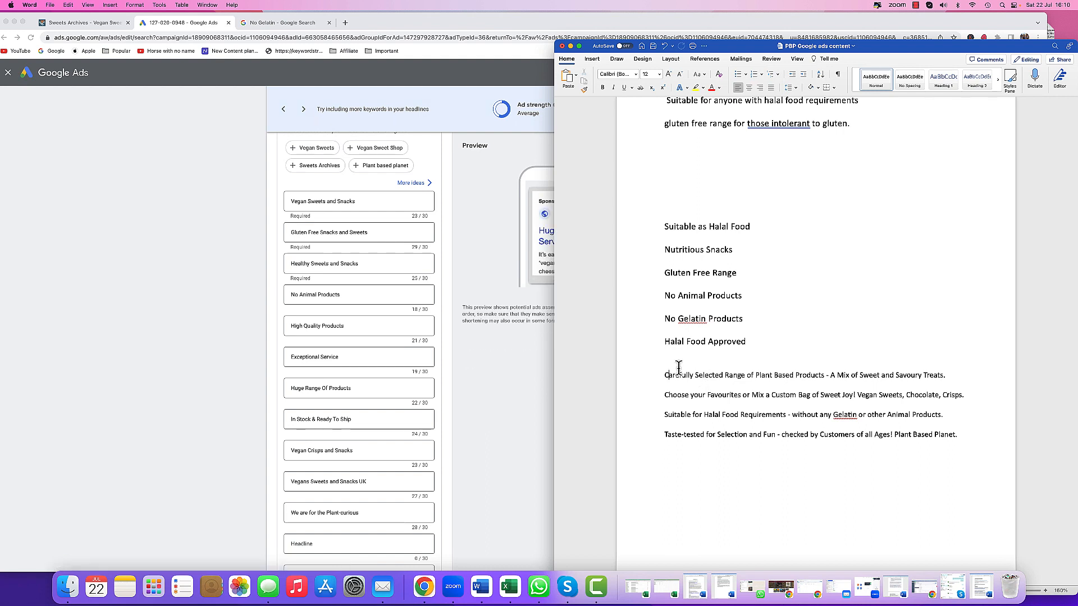
click(653, 344)
right_click(687, 348)
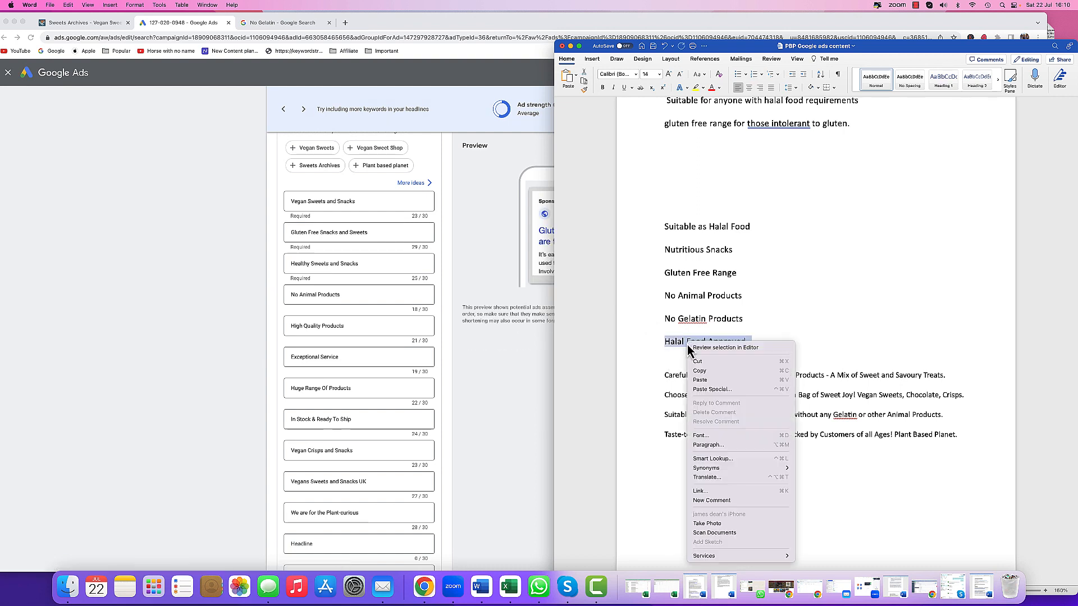
click(730, 361)
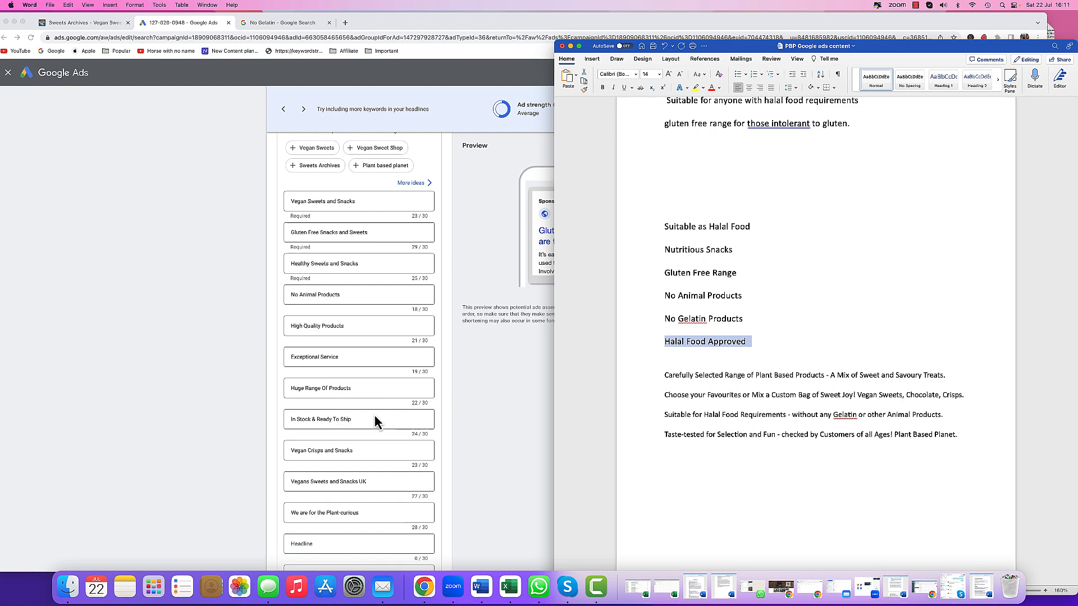
click(355, 370)
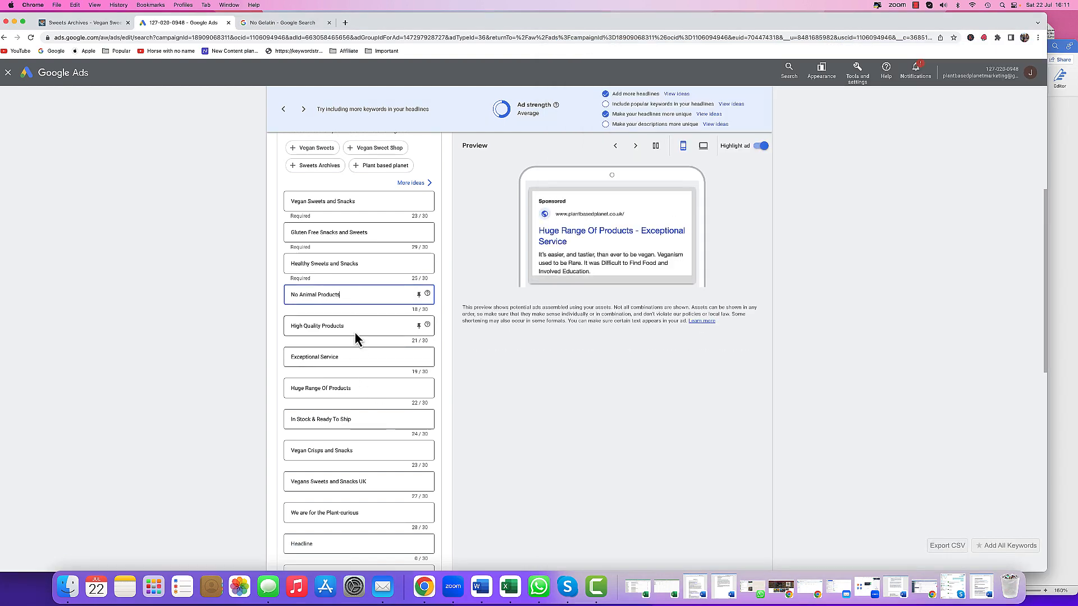
click(356, 357)
drag(356, 357, 269, 360)
right_click(313, 357)
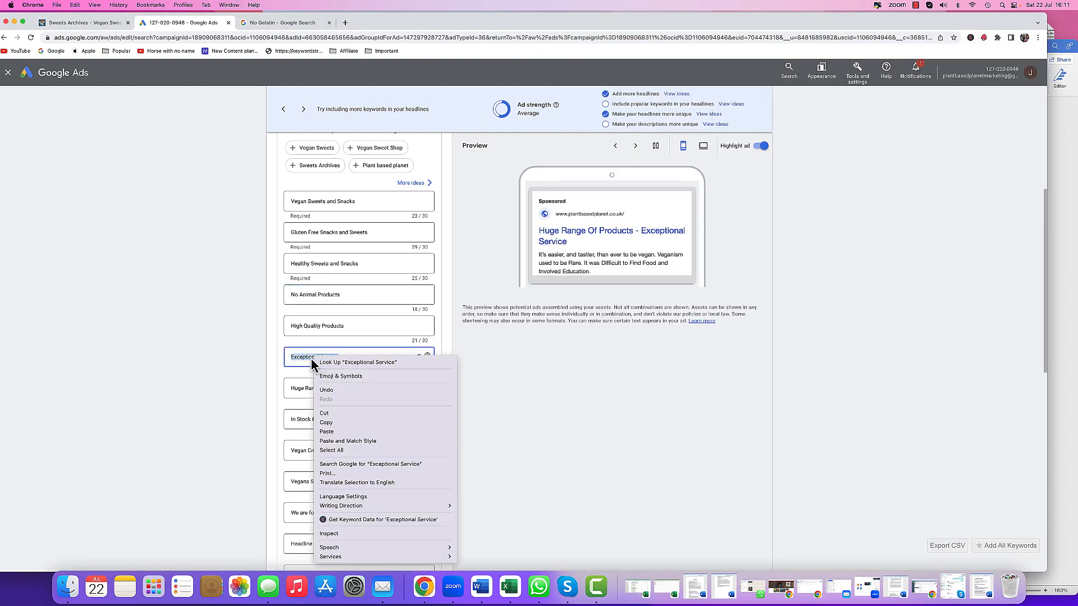
click(338, 438)
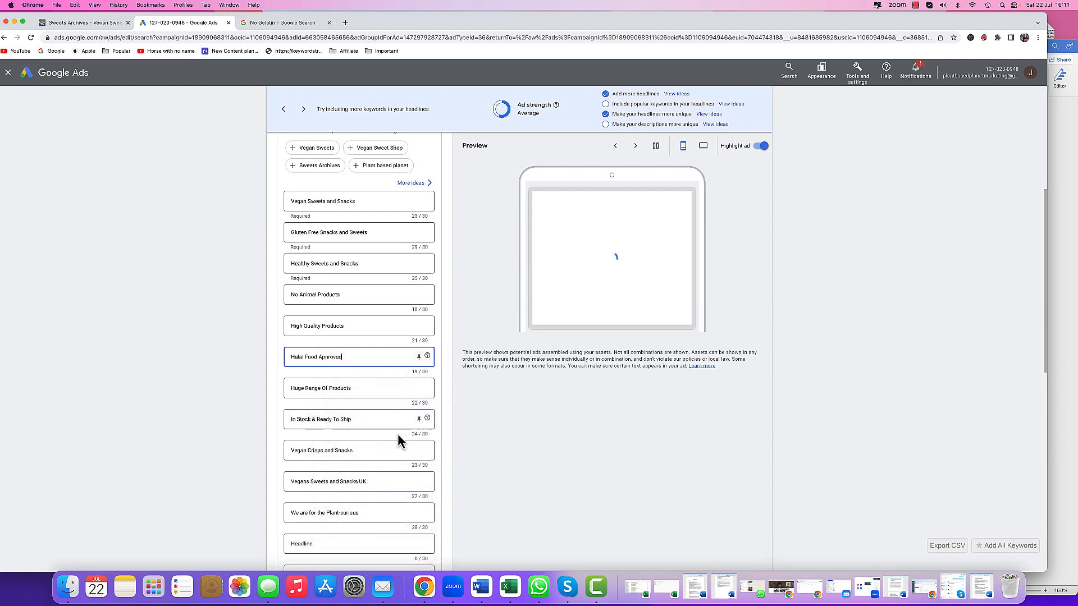
- Change the headline 'We are for the Plant-curious' to 'We are for the Plant-Curious'
scroll(397, 433, down, 3)
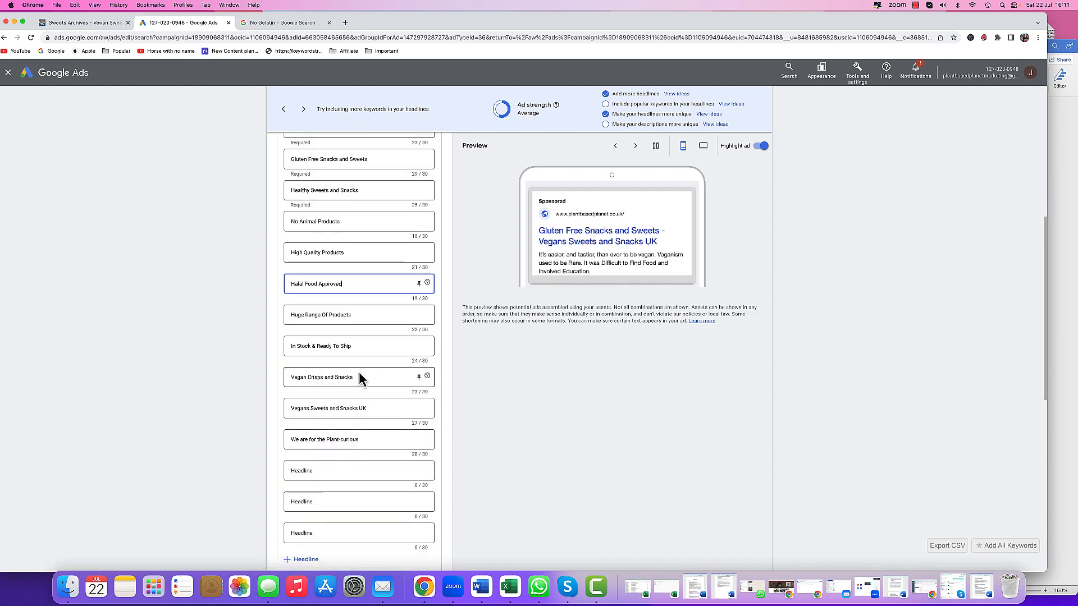
scroll(373, 392, down, 2)
scroll(373, 392, down, 4)
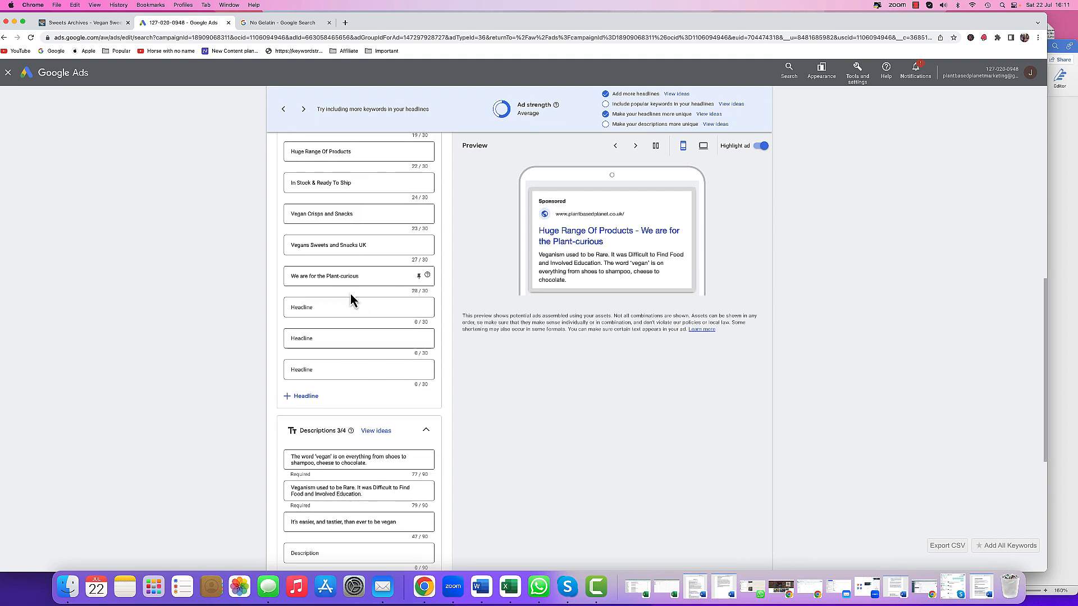
click(342, 276)
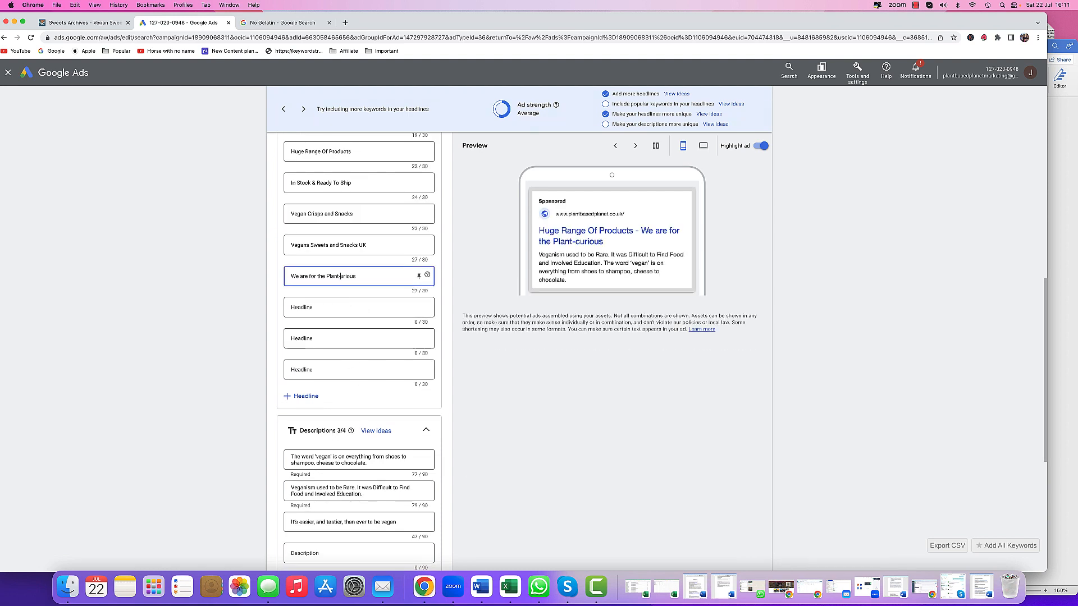
click(357, 305)
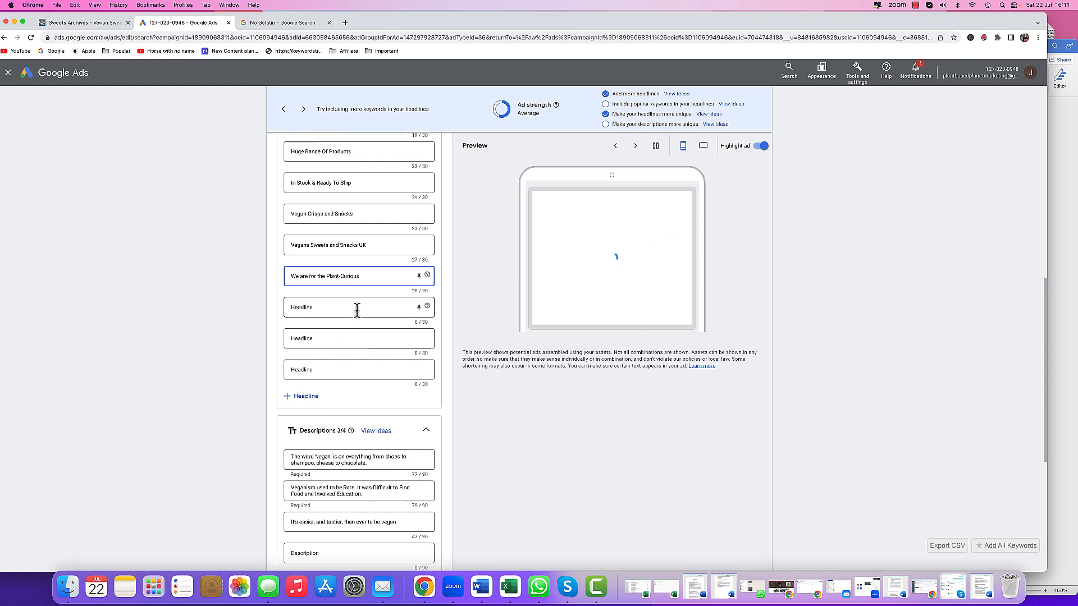
click(556, 512)
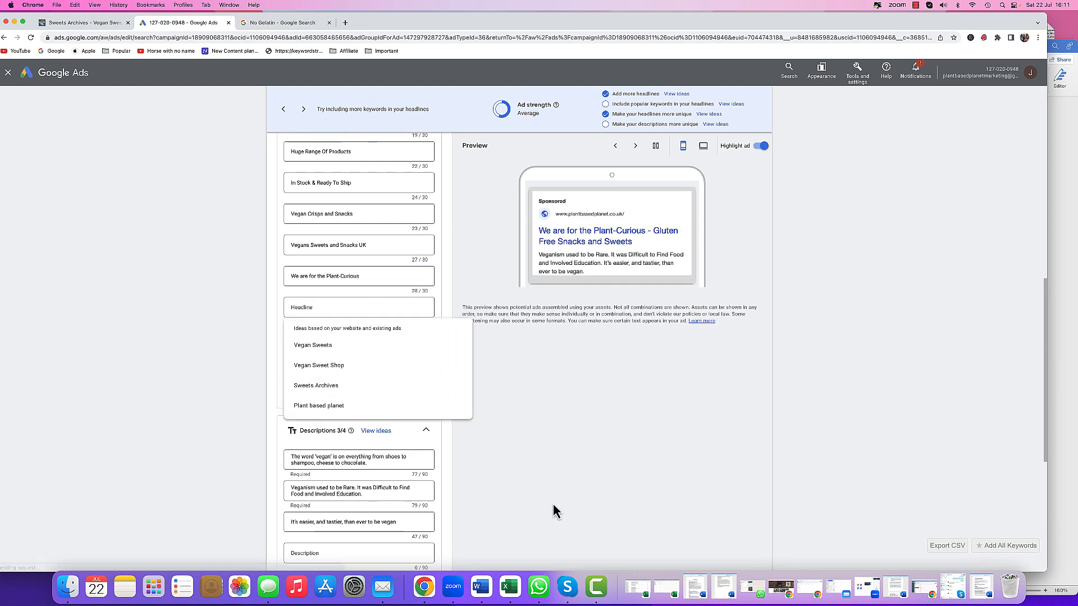
- Copy 'Gluten Free Range' from the Word document into the first empty headline of the ad
click(481, 586)
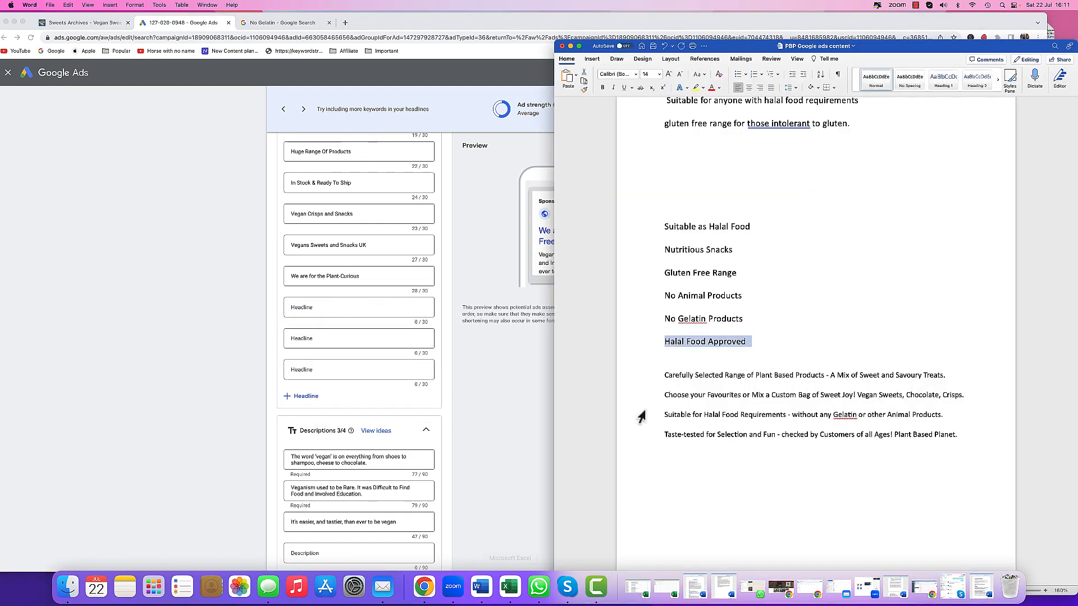
click(654, 276)
key(super+c)
right_click(688, 275)
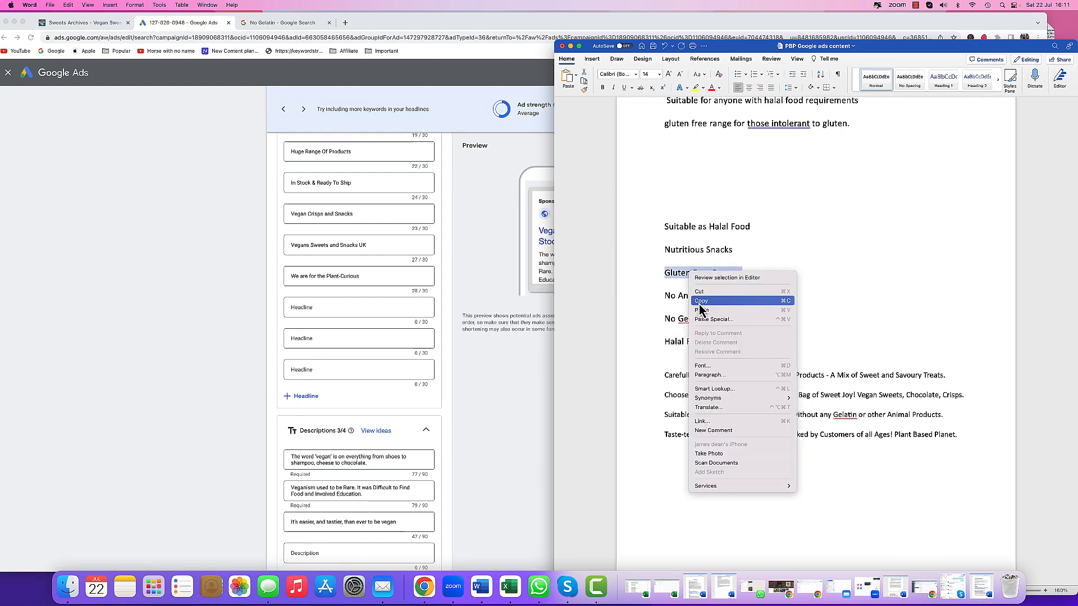
click(707, 304)
click(297, 307)
right_click(304, 308)
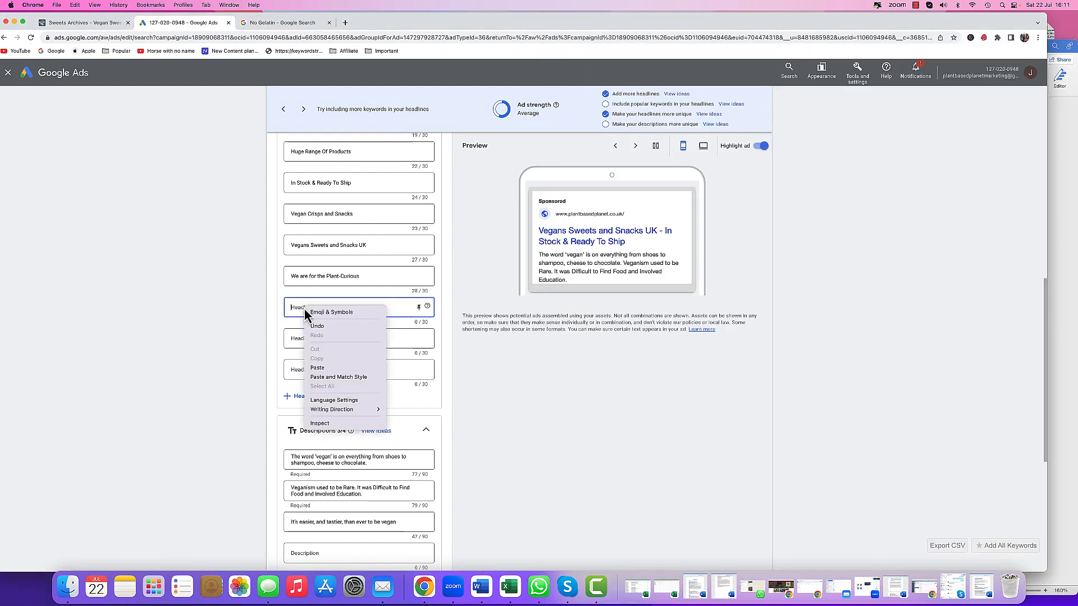
click(318, 368)
key(super+Tab)
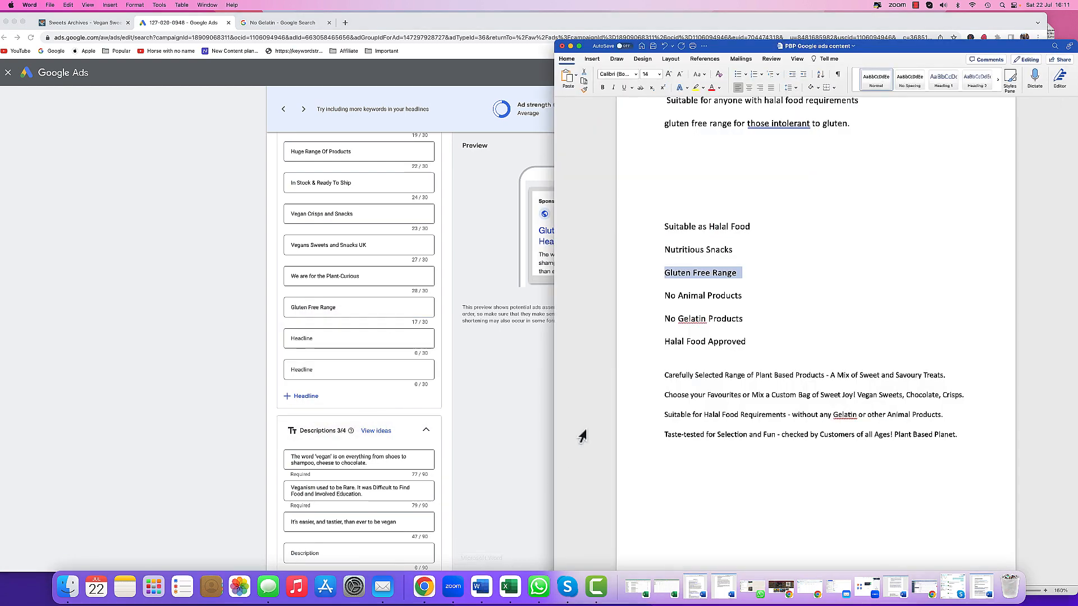
- Copy 'Suitable as Halal Food' from the Word document into the first empty headline of the ad
click(651, 227)
right_click(681, 226)
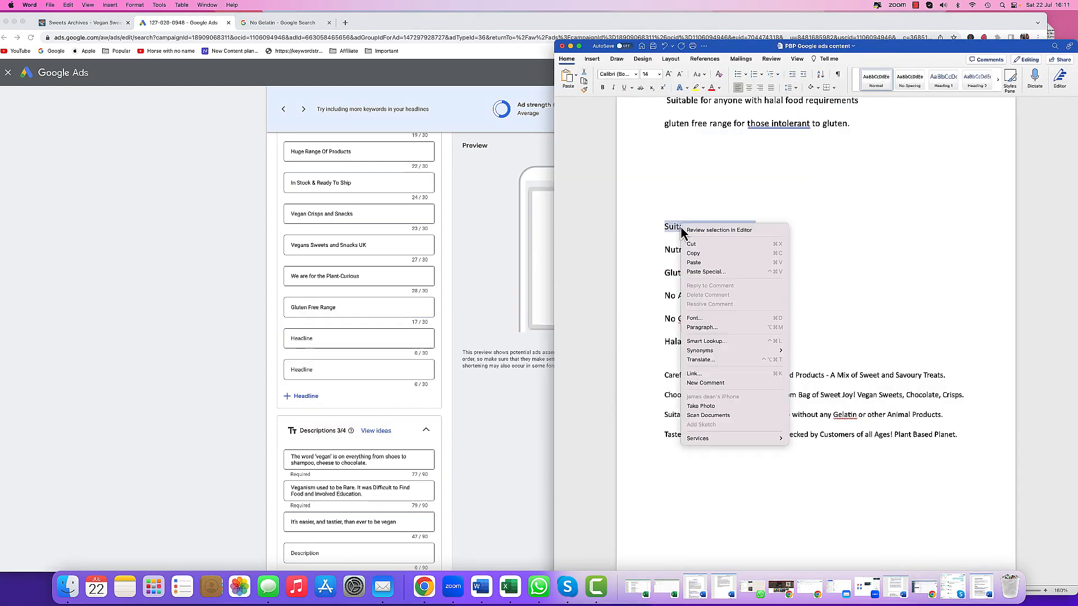
click(693, 253)
key(super+Tab)
click(338, 341)
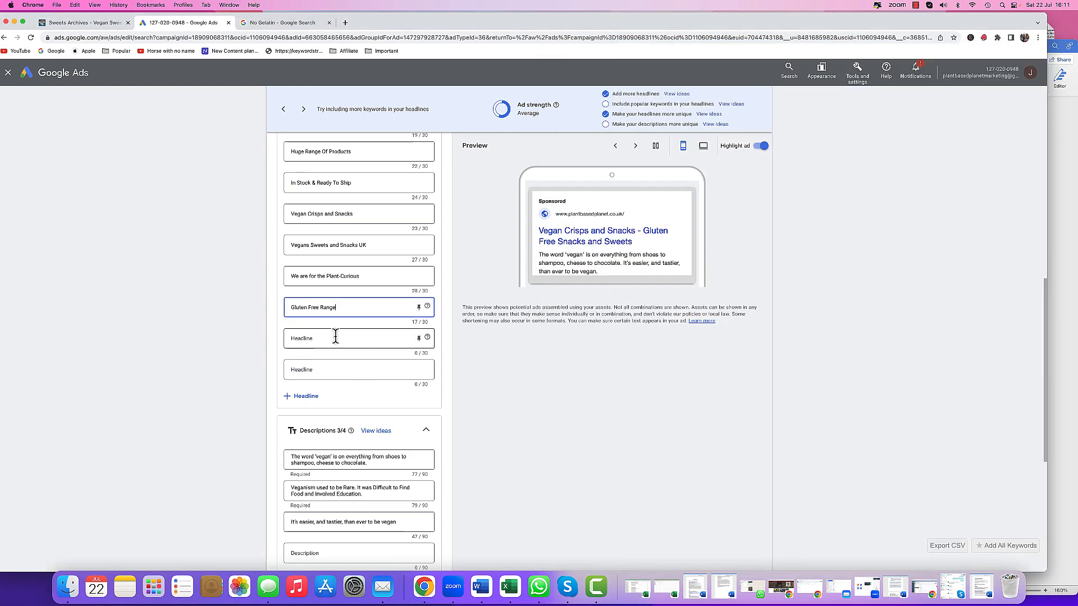
right_click(336, 336)
click(351, 395)
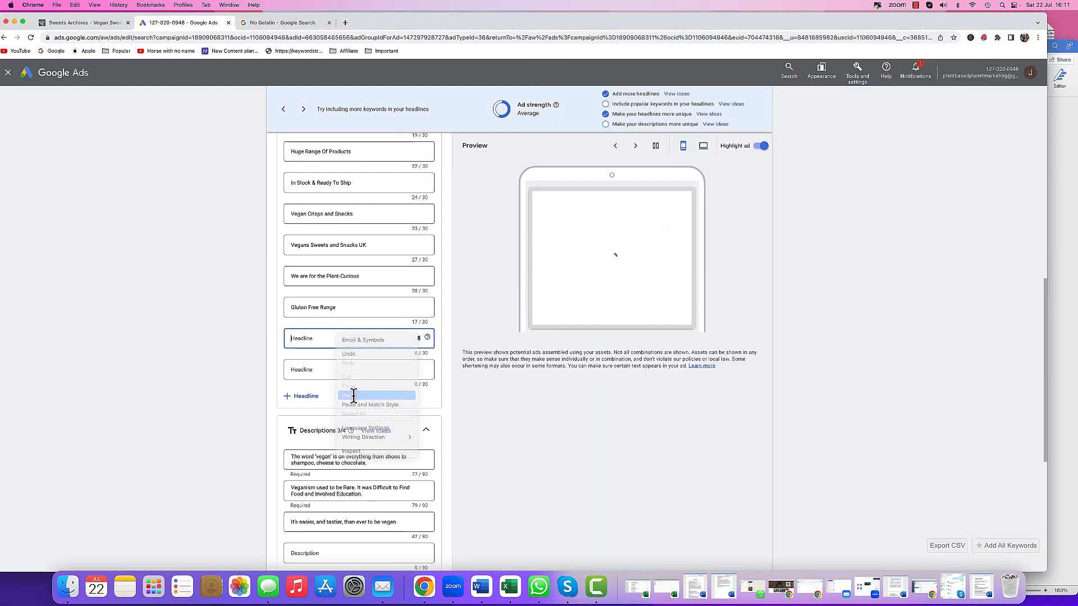
- Try to add 'No Animal Products' from the Word document as another new headline
click(481, 586)
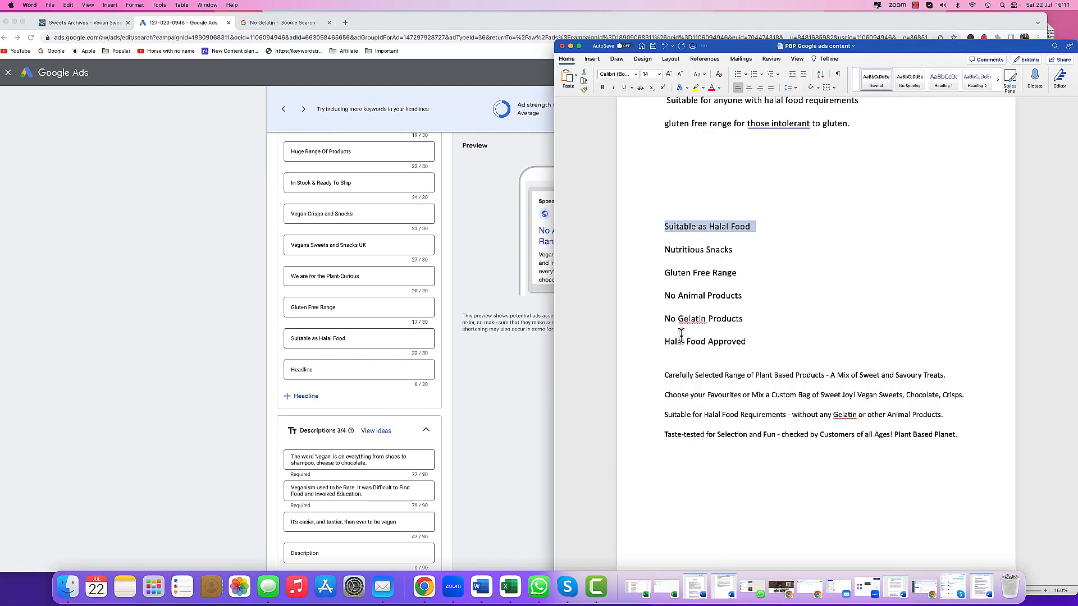
click(655, 296)
right_click(682, 297)
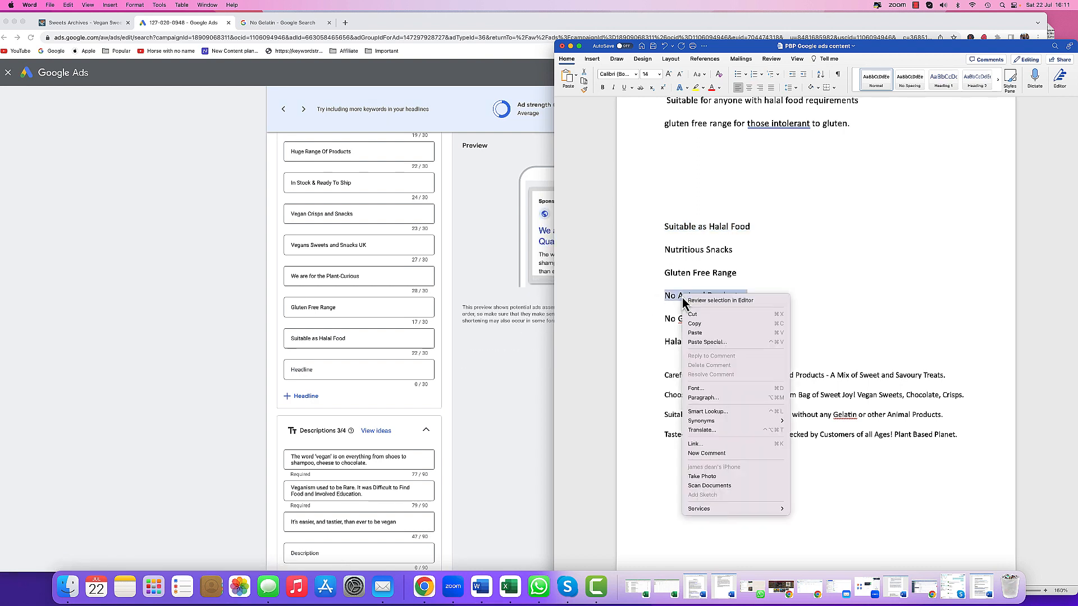
click(694, 325)
click(349, 370)
right_click(349, 371)
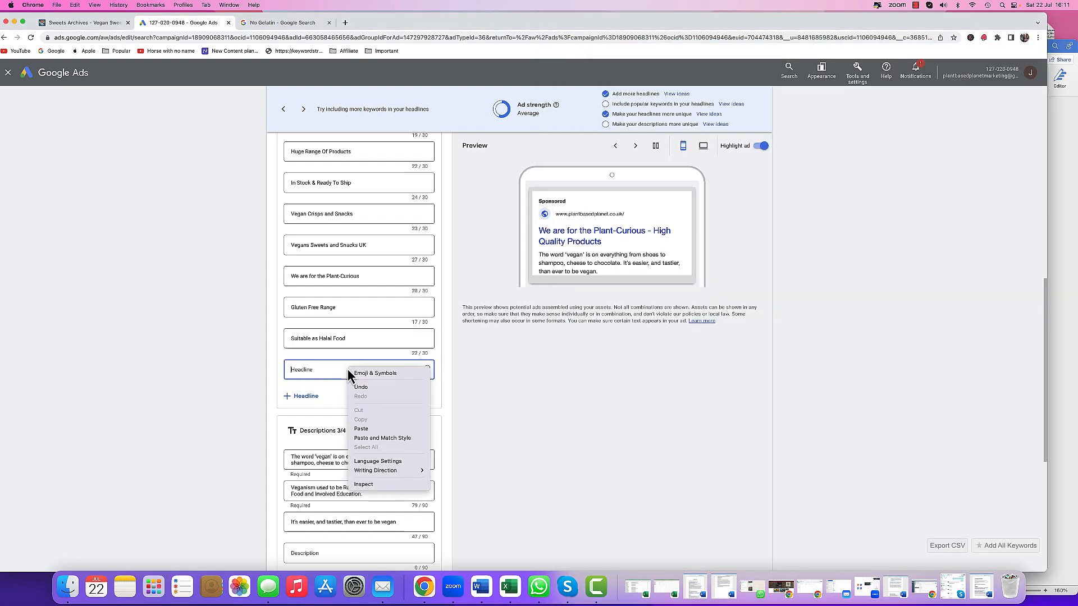
click(361, 428)
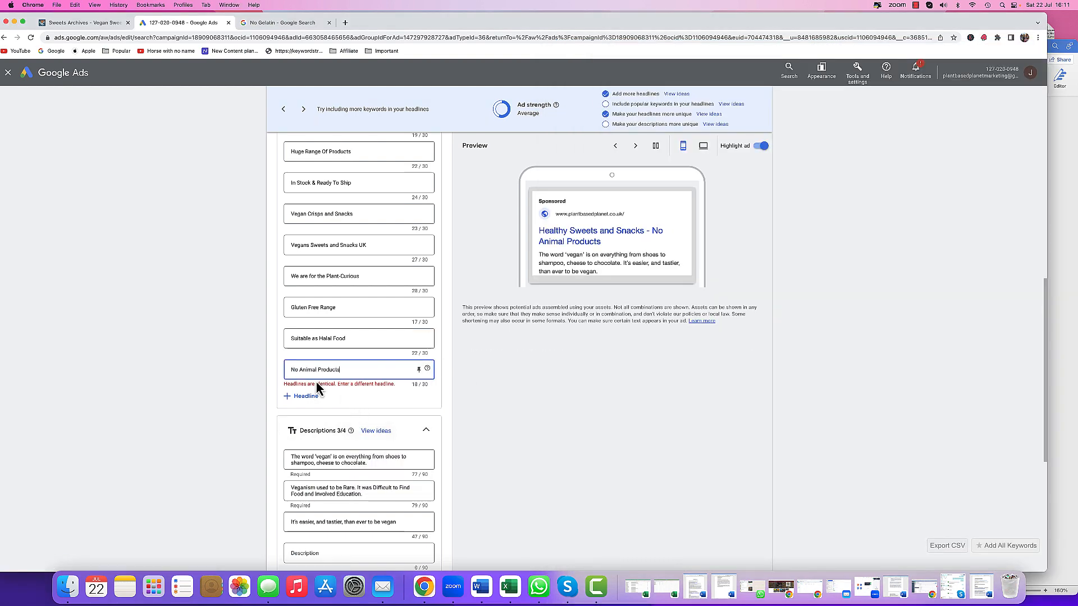
- Clear the duplicate 'No Animal Products' text from the last headline field
scroll(368, 383, up, 1)
scroll(368, 383, up, 3)
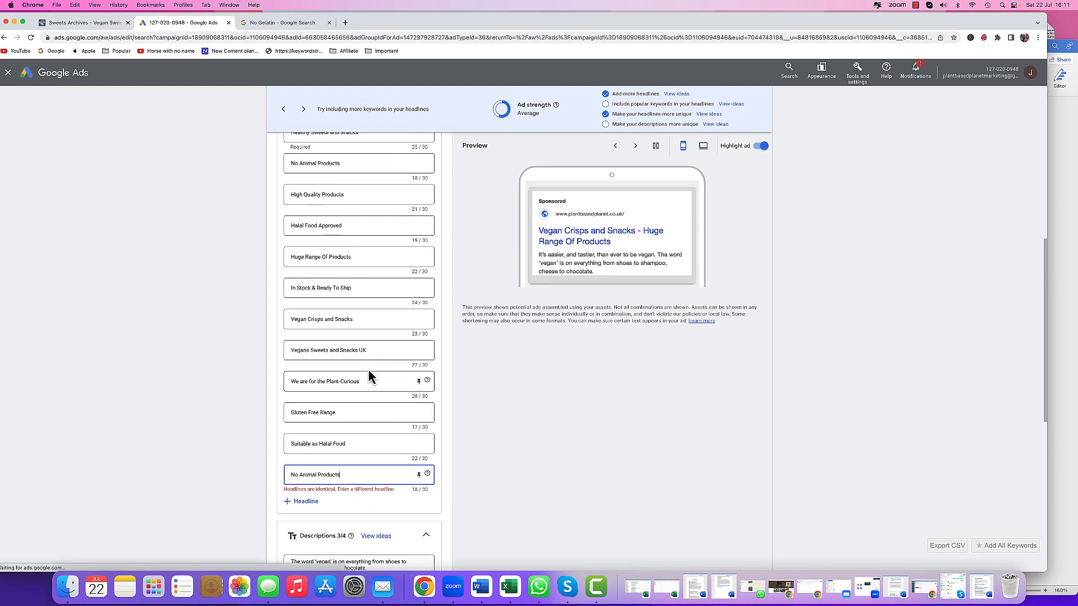
scroll(371, 366, down, 6)
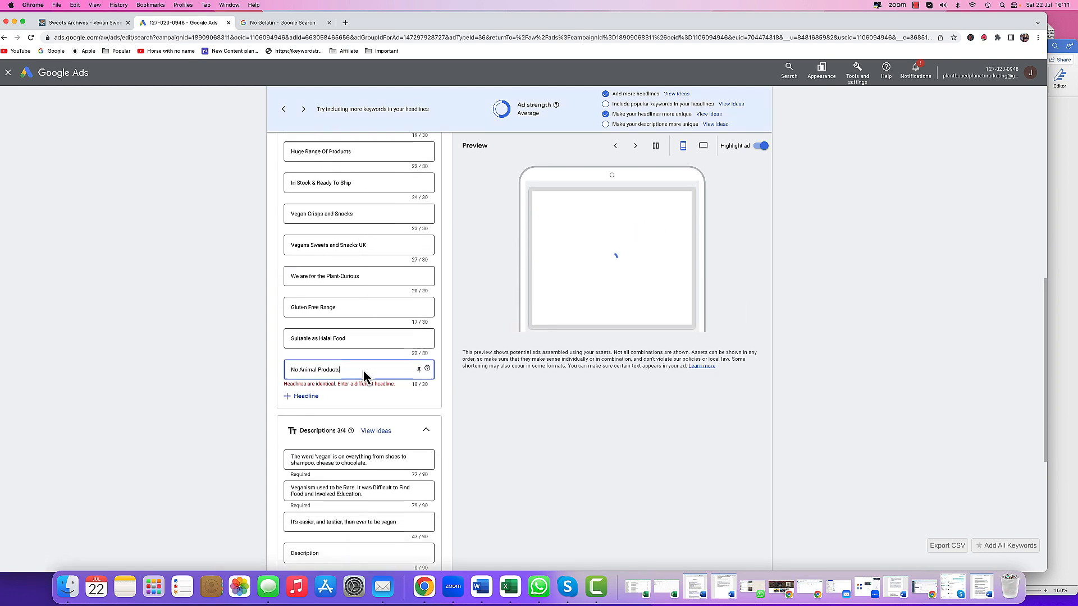
drag(340, 308, 281, 311)
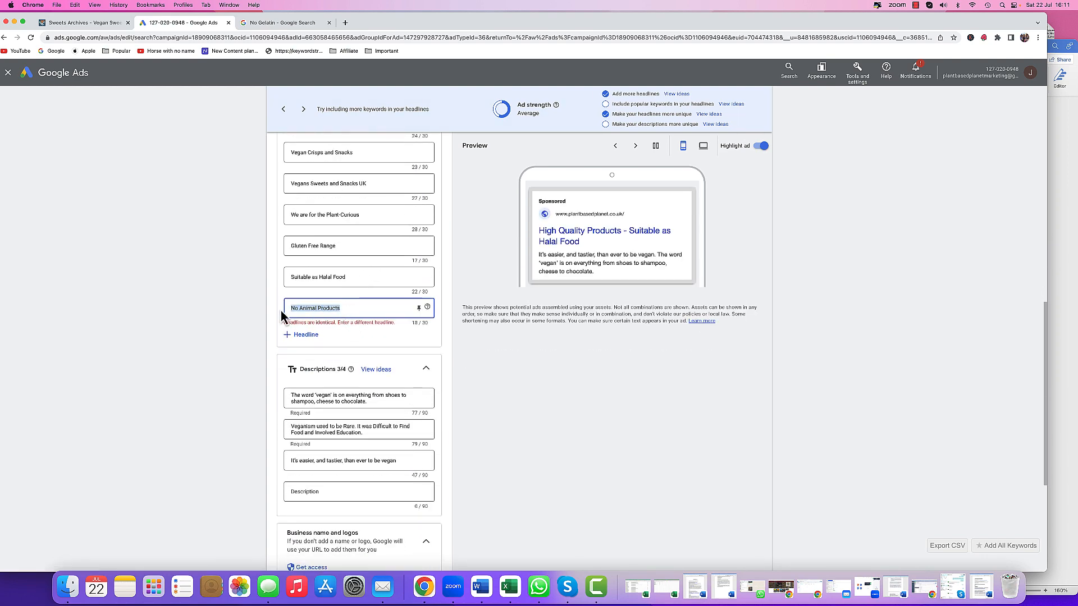
key(BackSpace)
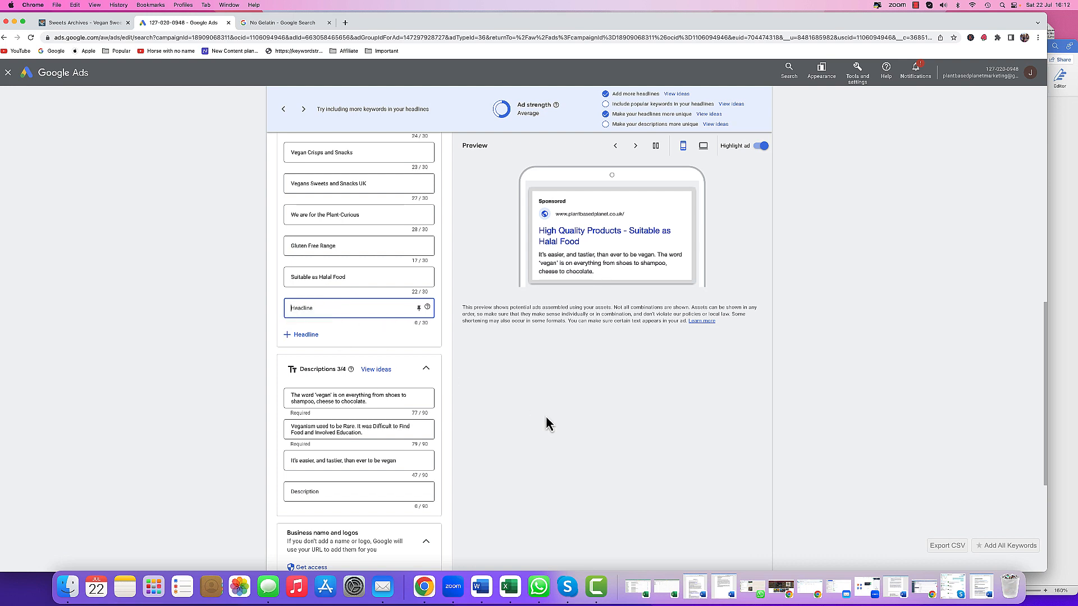
click(582, 458)
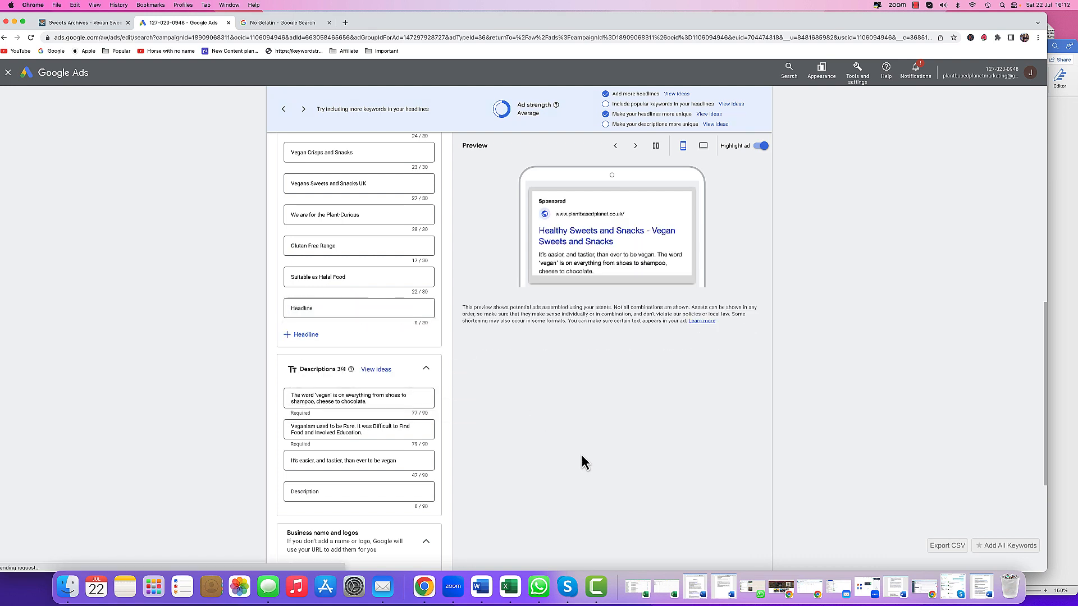
- Enter 'Vegan Sweets Shop' in the empty headline field
scroll(376, 341, up, 6)
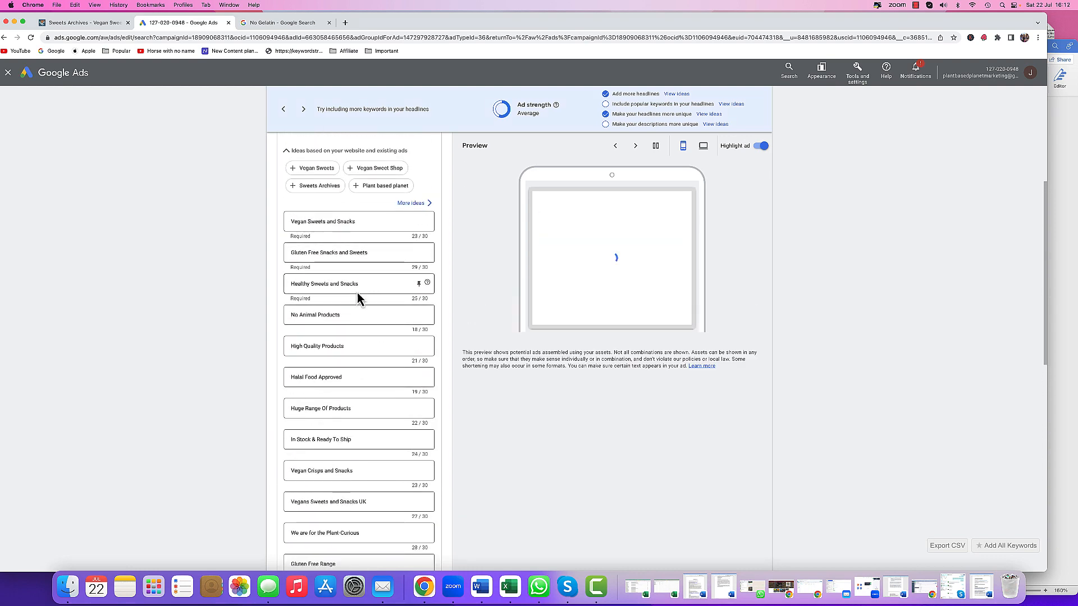
scroll(357, 300, down, 10)
scroll(359, 312, up, 4)
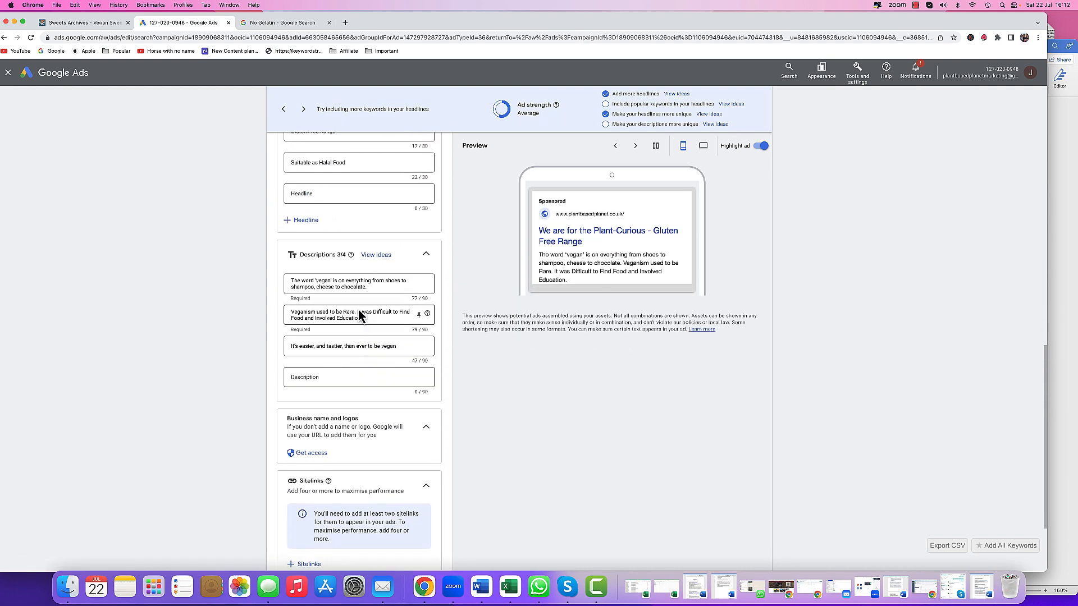
scroll(354, 319, up, 1)
click(338, 342)
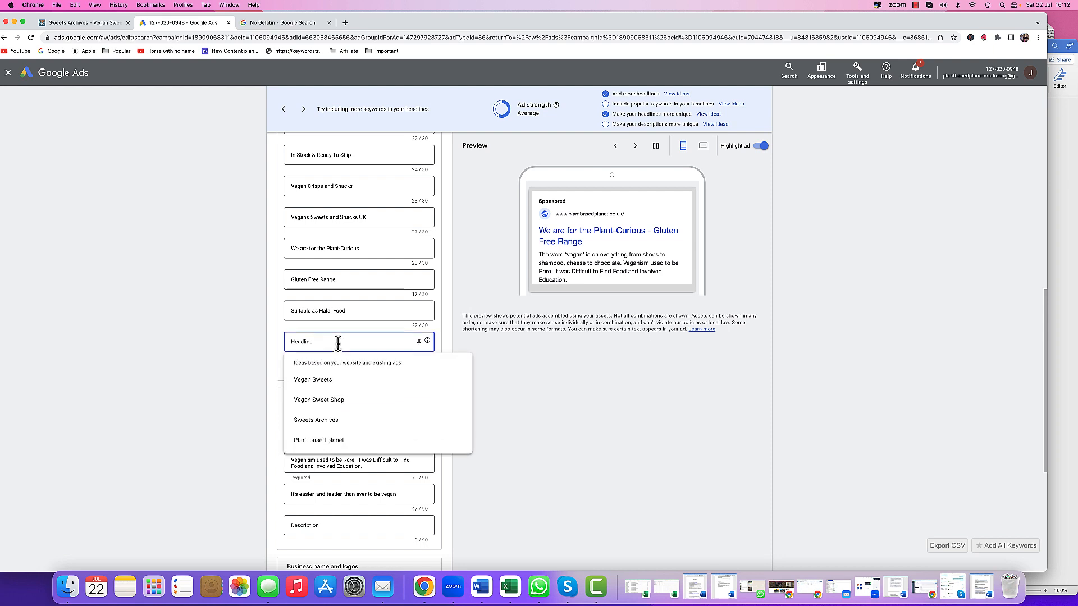
text(Vegan)
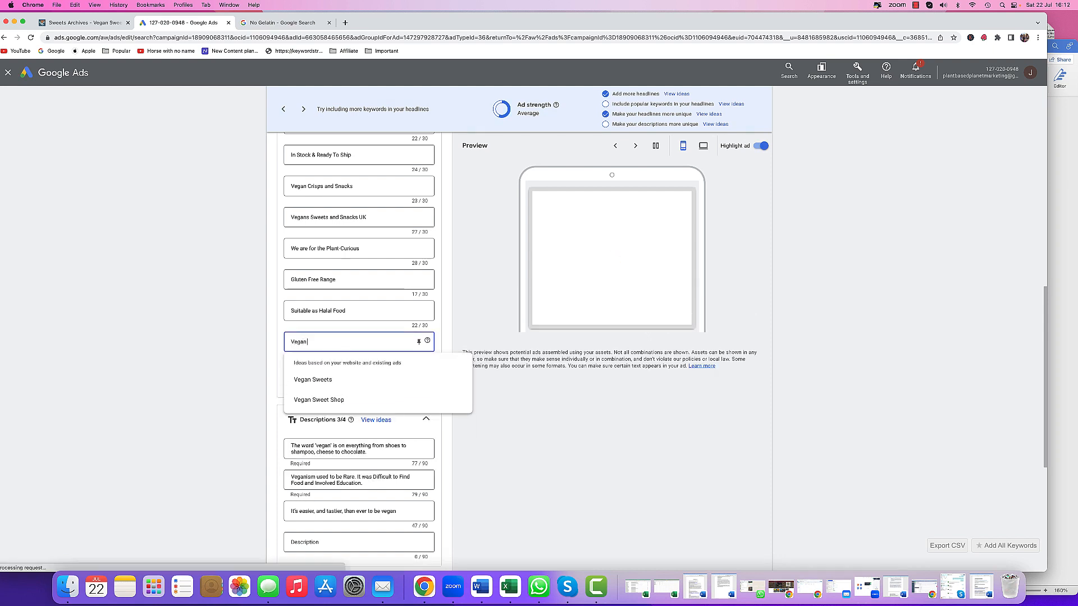
text( Sweets Shop)
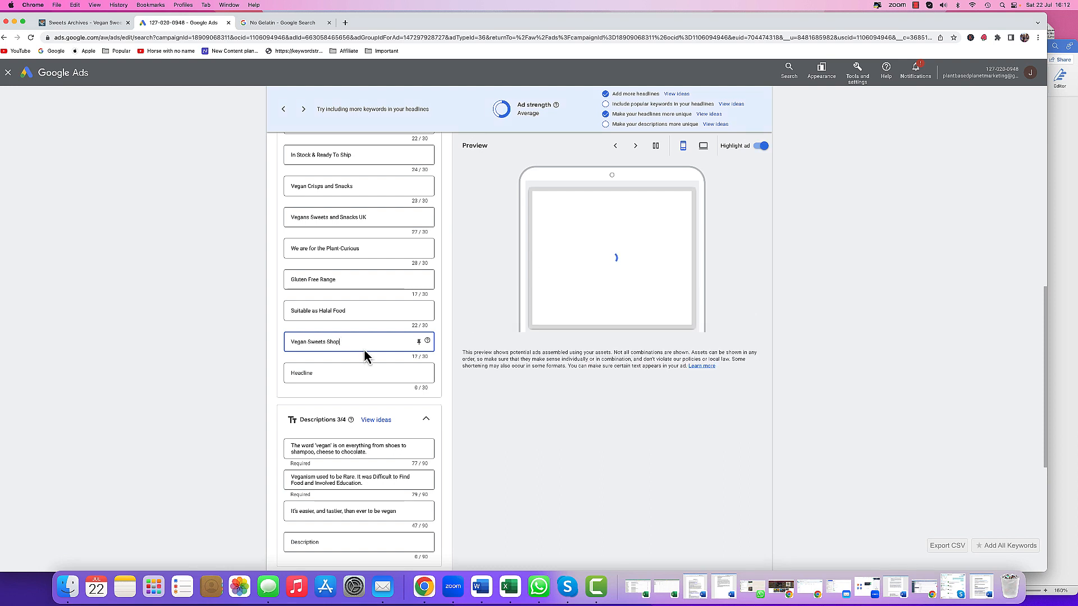
click(360, 372)
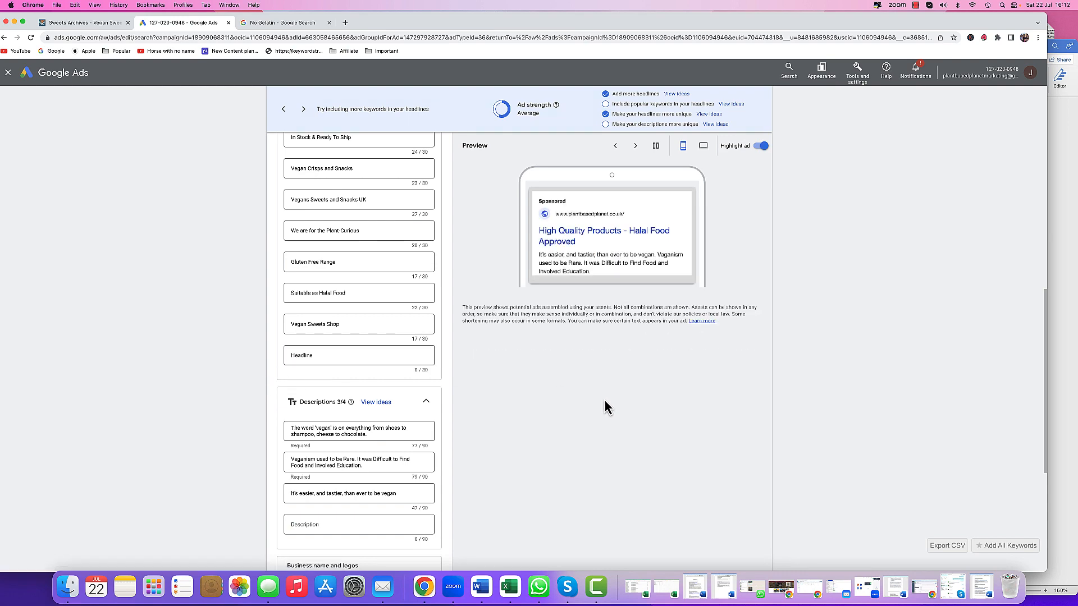
- Replace the first description with 'Carefully Selected Range of Plant Based Products - A Mix of Sweet and Savoury Treats.' from the Word document
scroll(605, 400, down, 3)
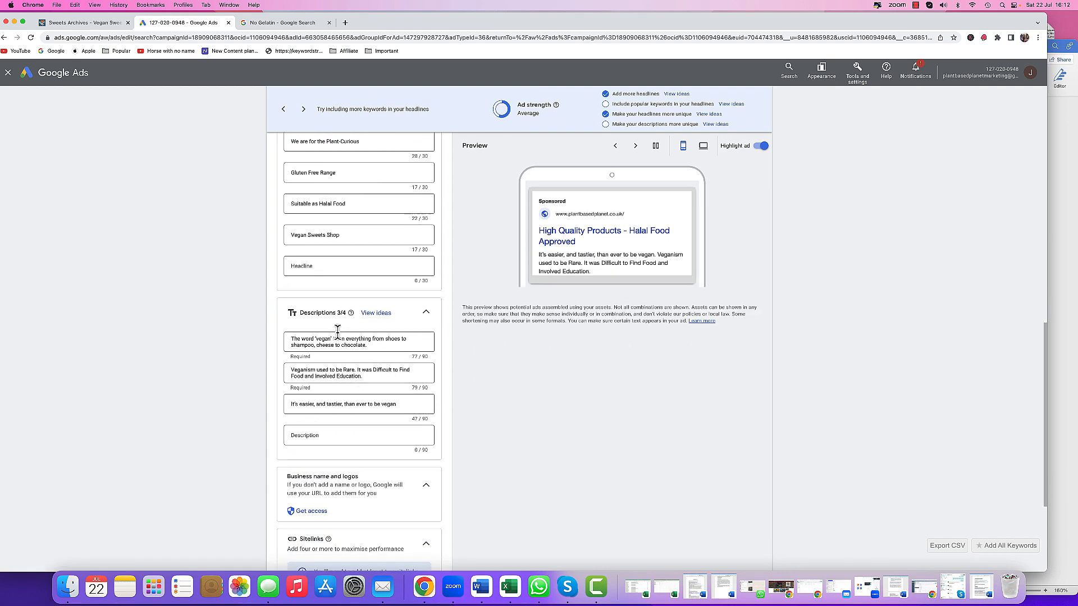
click(481, 587)
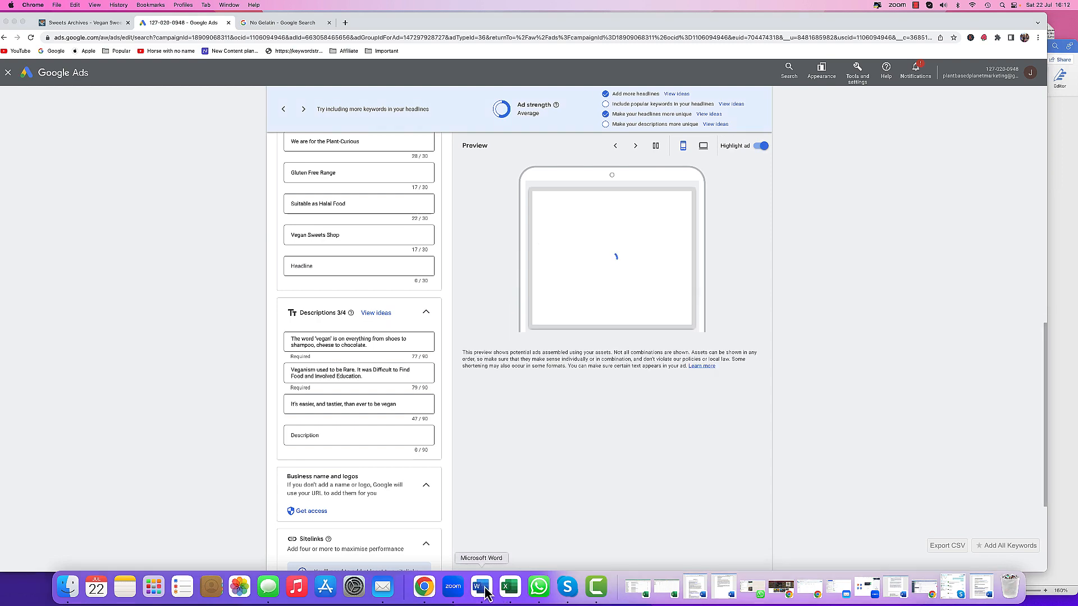
click(652, 377)
key(super+c)
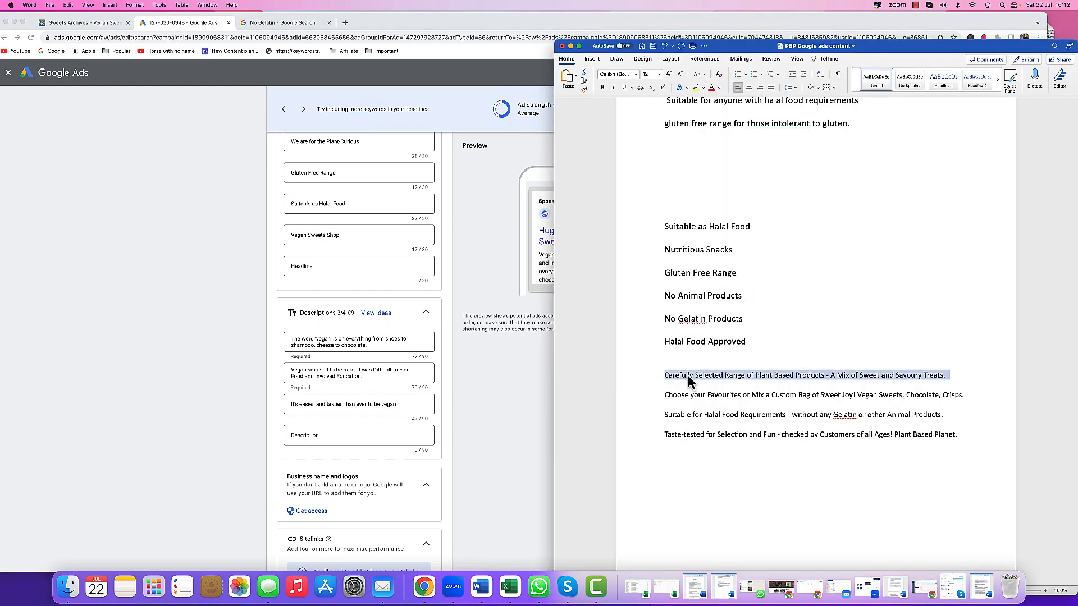
right_click(693, 378)
click(702, 381)
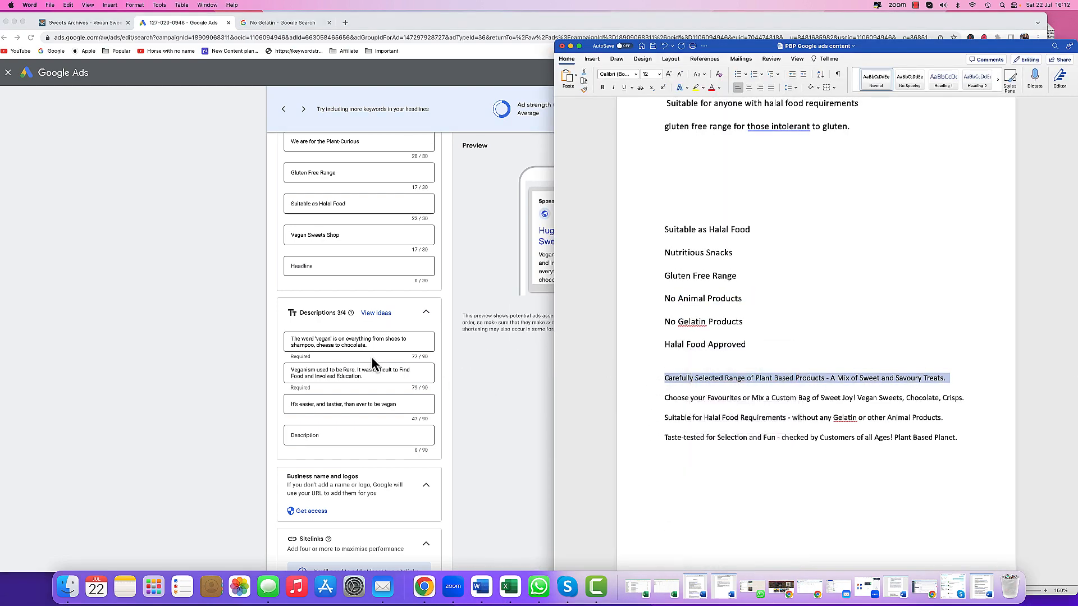
click(373, 347)
drag(373, 347, 292, 343)
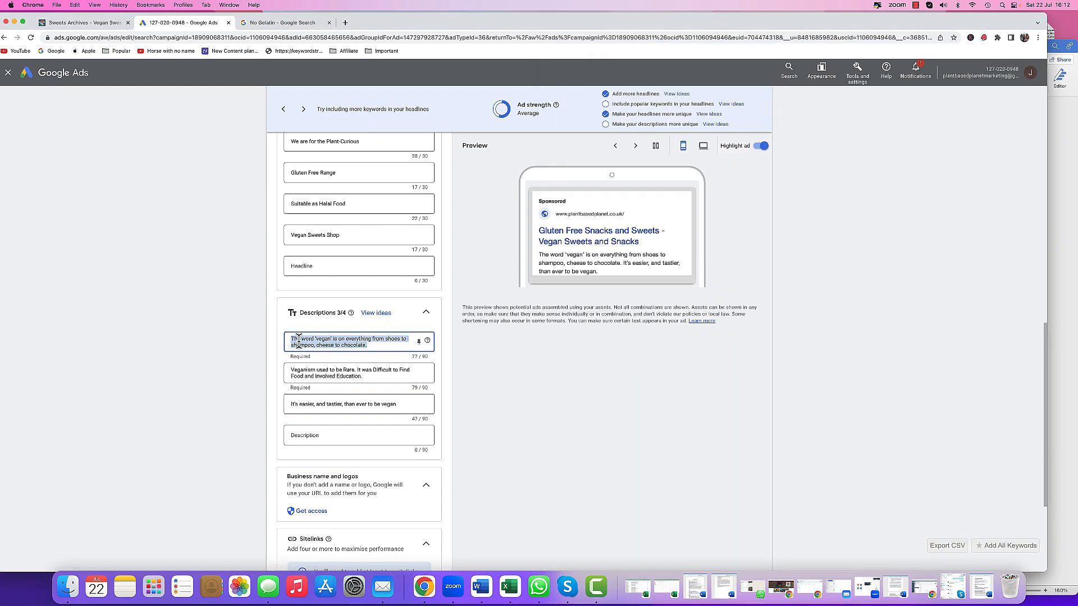
right_click(317, 344)
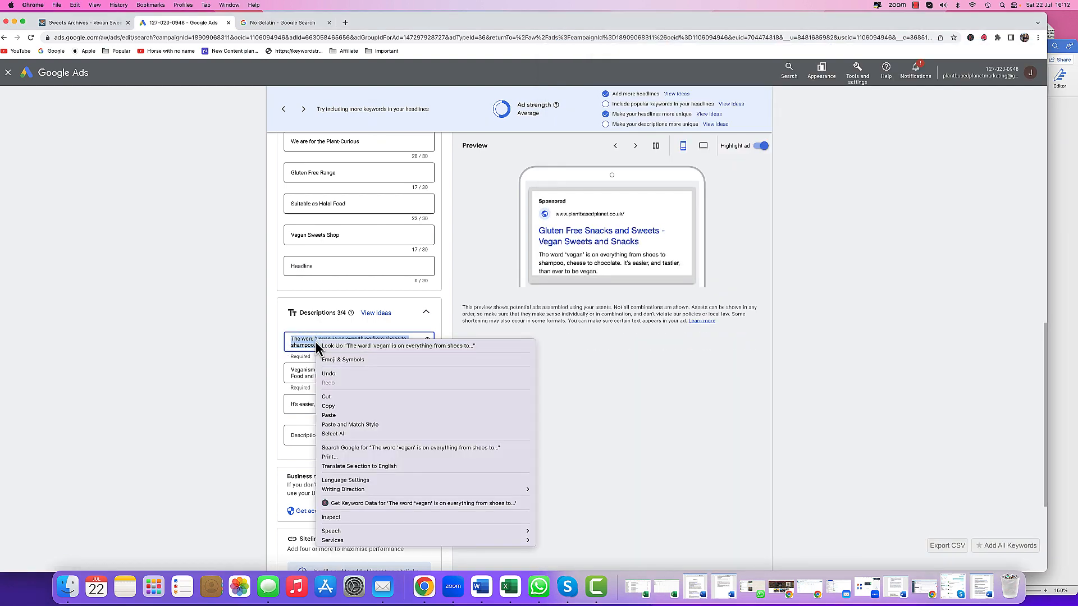
click(344, 418)
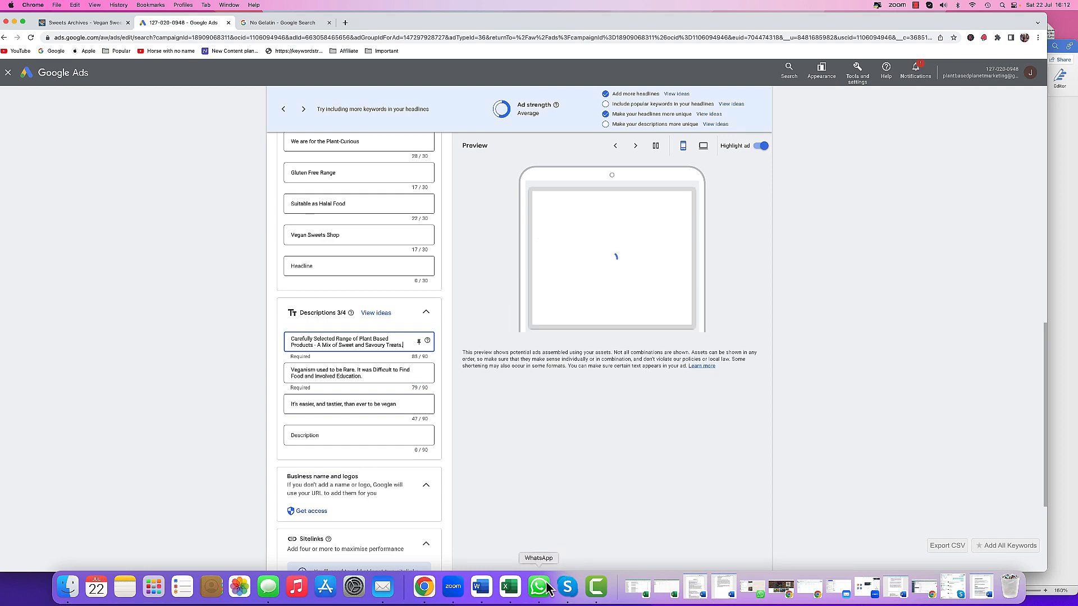
- Replace the second description with 'Choose your Favourites or Mix a Custom Bag of Sweet Joy! Vegan Sweets, Chocolate, Crisps.' from the document
click(487, 588)
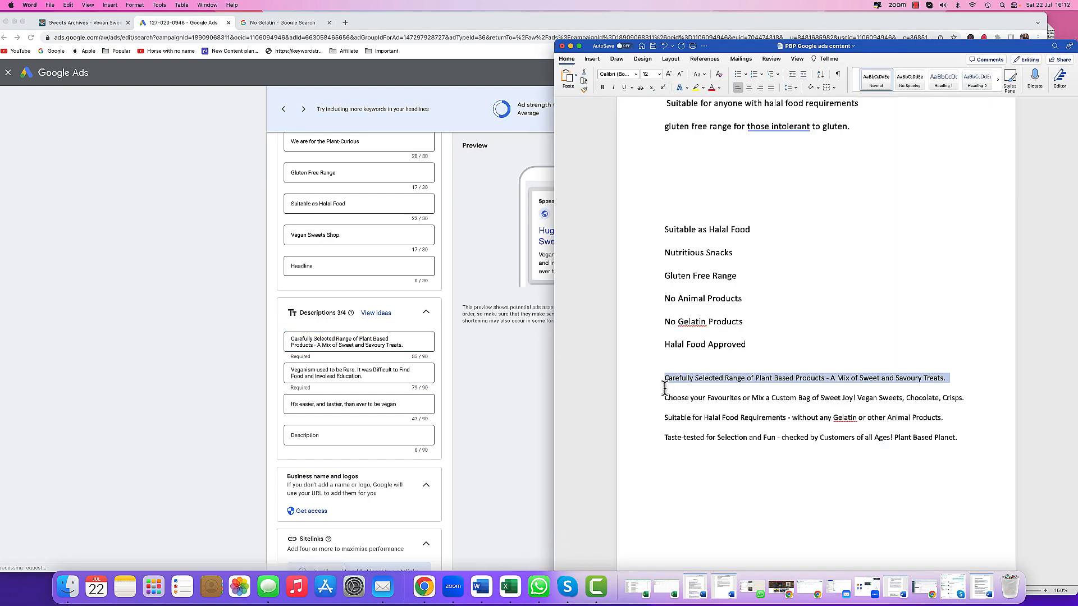
triple_click(688, 399)
right_click(689, 399)
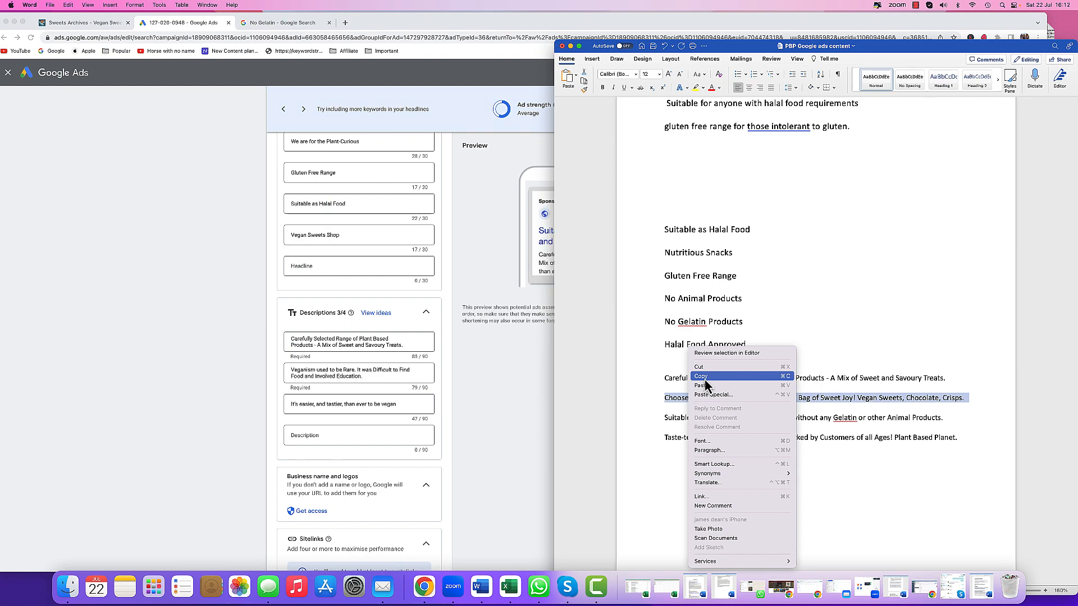
click(701, 378)
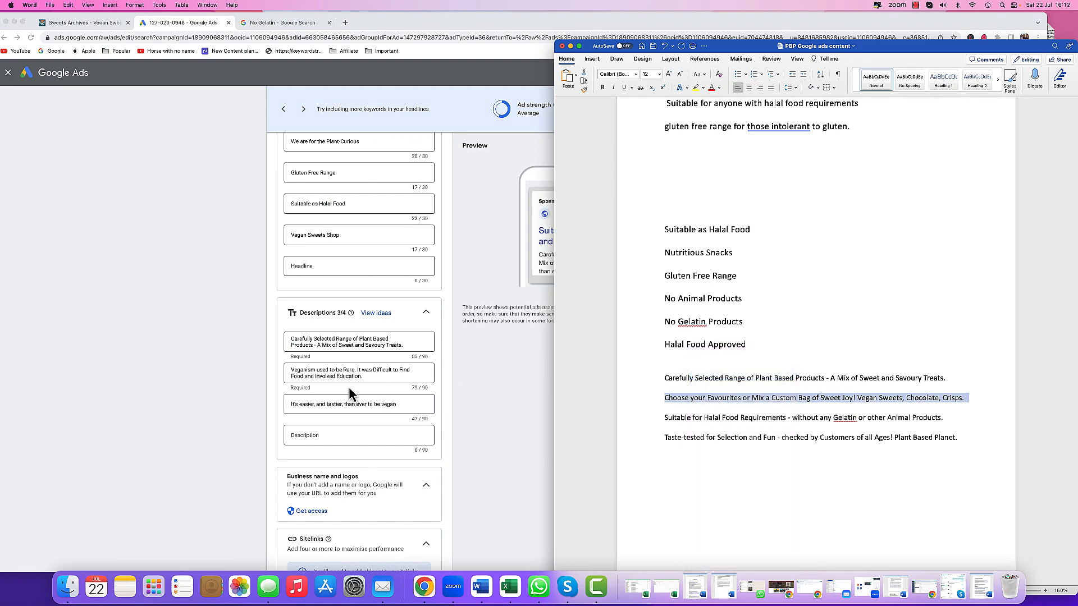
click(369, 385)
drag(364, 376, 290, 368)
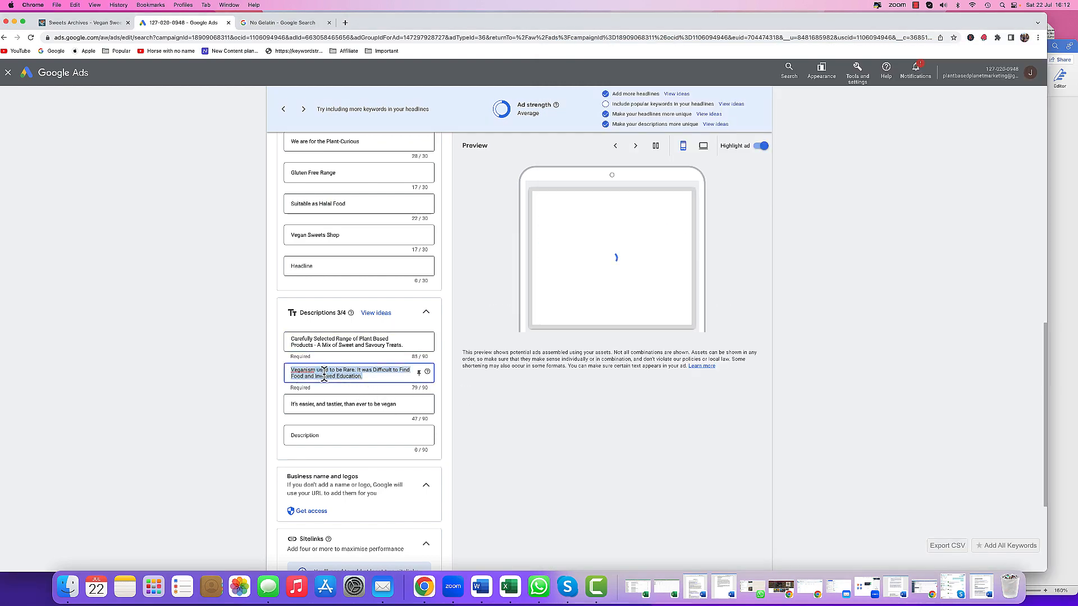
right_click(342, 380)
click(359, 435)
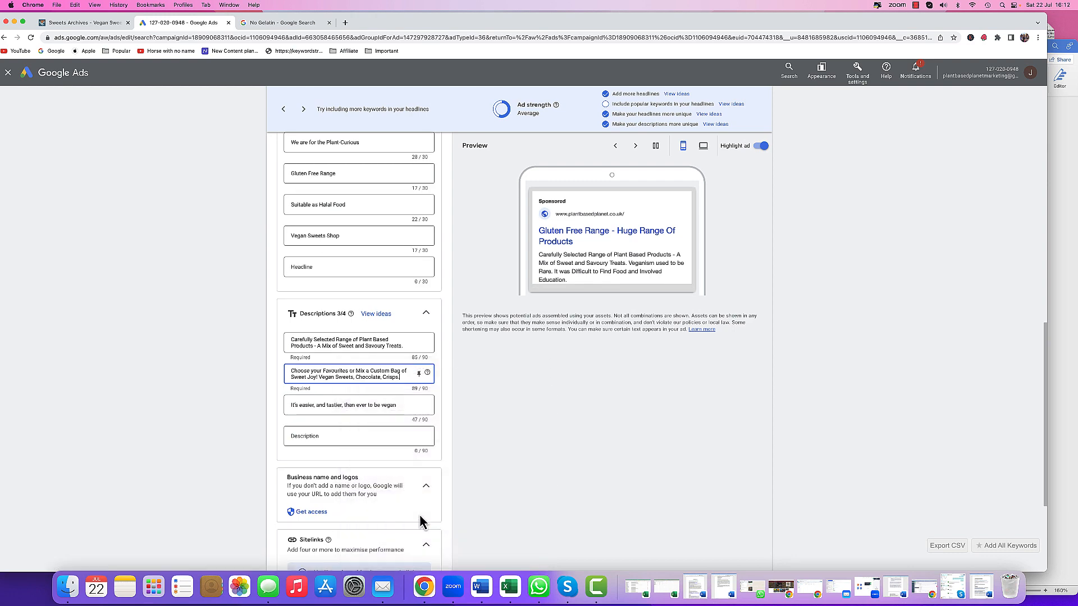
- Replace the third description with 'Suitable for Halal Food Requirements - without any Gelatin or other Animal Products.' from the document
click(483, 586)
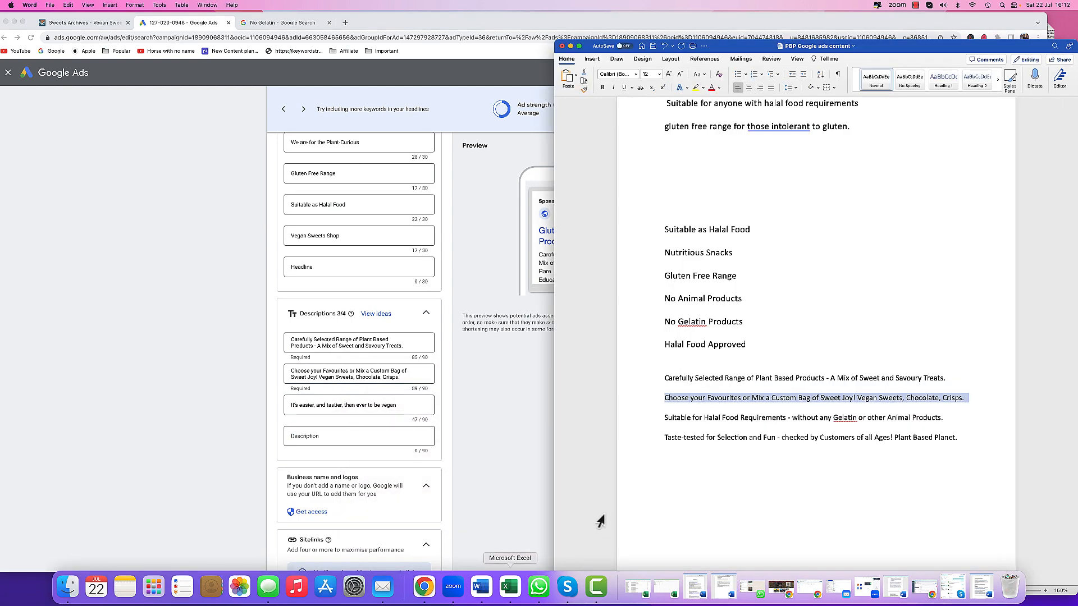
click(656, 420)
right_click(682, 418)
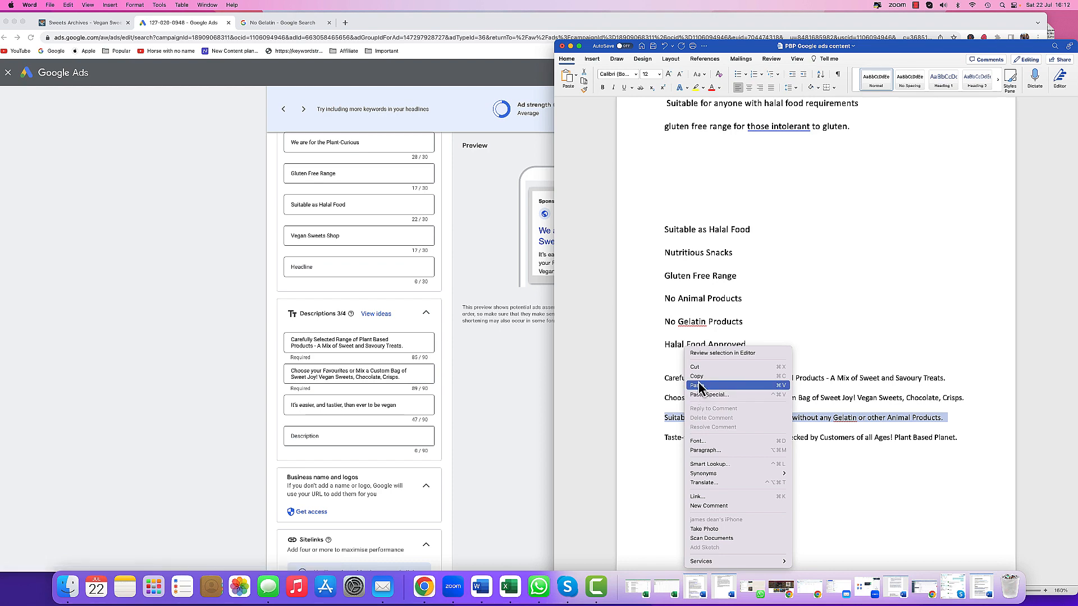
click(699, 379)
click(348, 408)
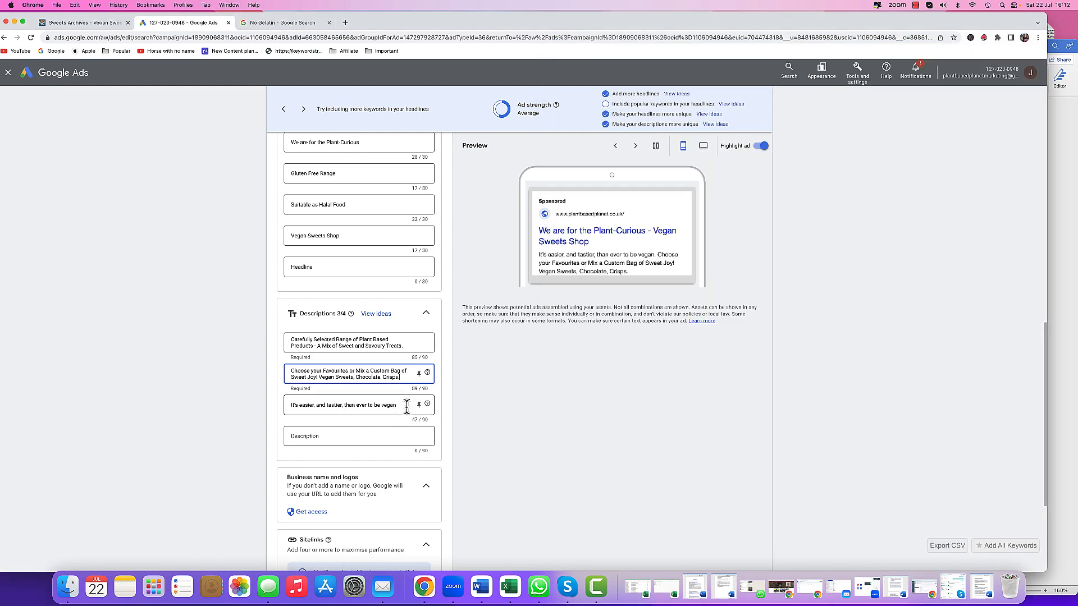
drag(406, 405, 300, 405)
right_click(293, 404)
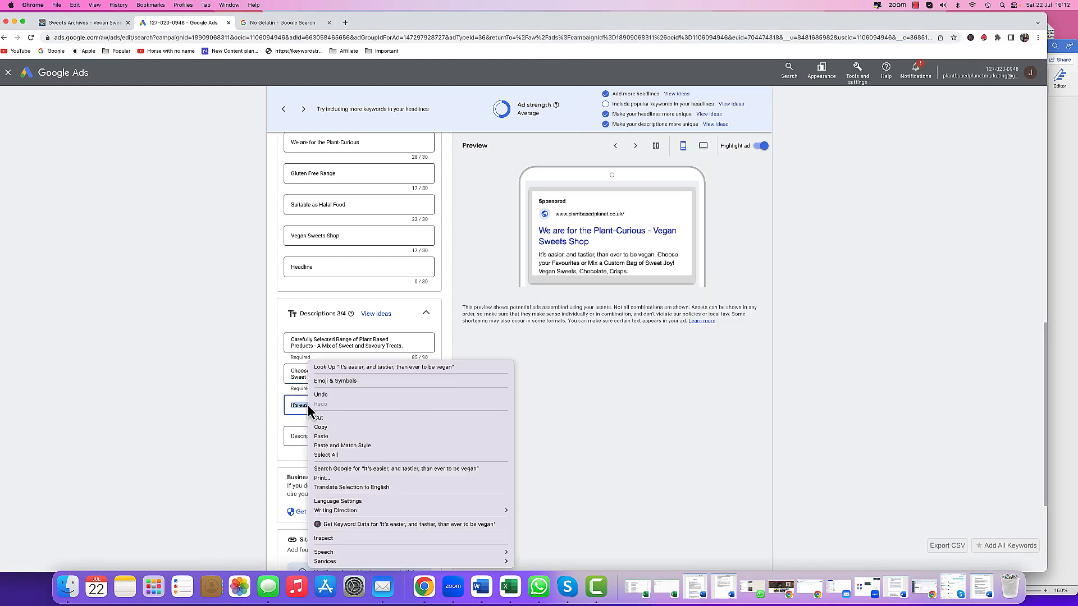
click(320, 440)
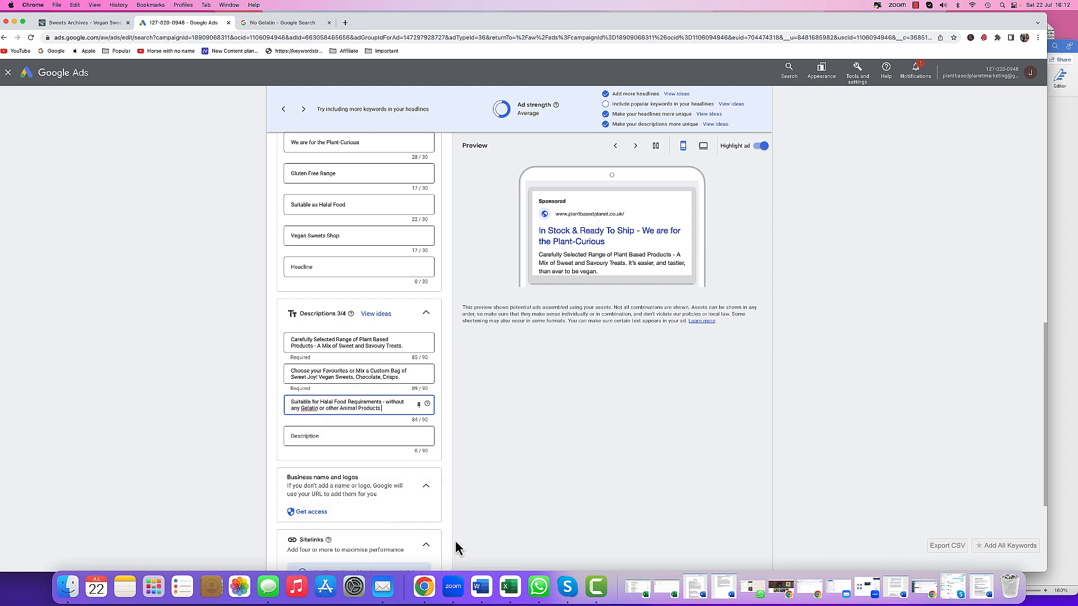
- Fill the fourth description with 'Taste-tested for Selection and Fun - checked by Customers of all Ages! Plant Based Planet.' copied from the Word document
click(482, 589)
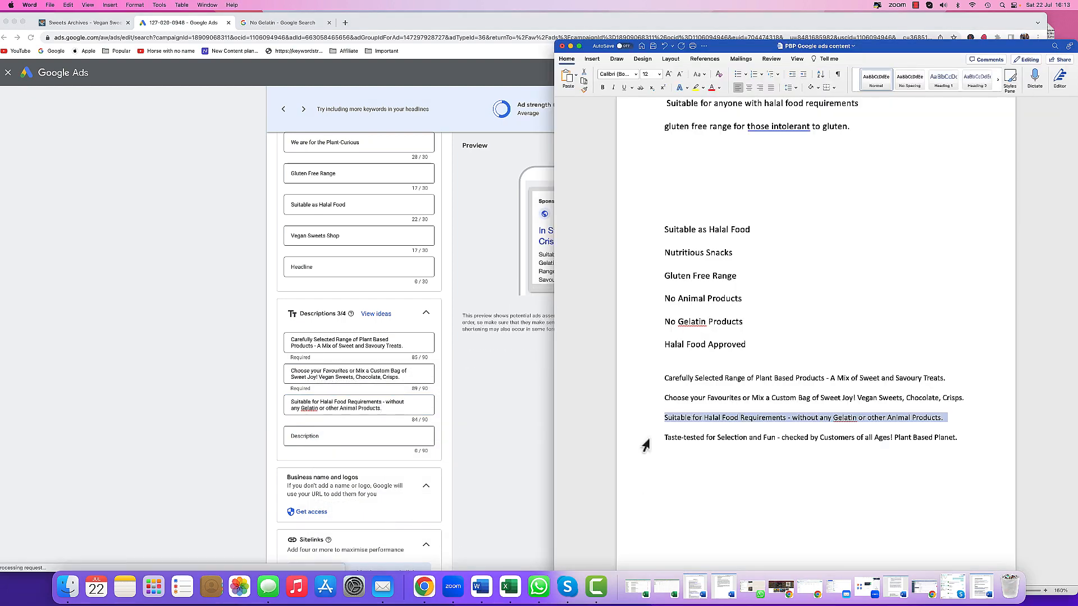
drag(647, 441, 682, 446)
right_click(682, 445)
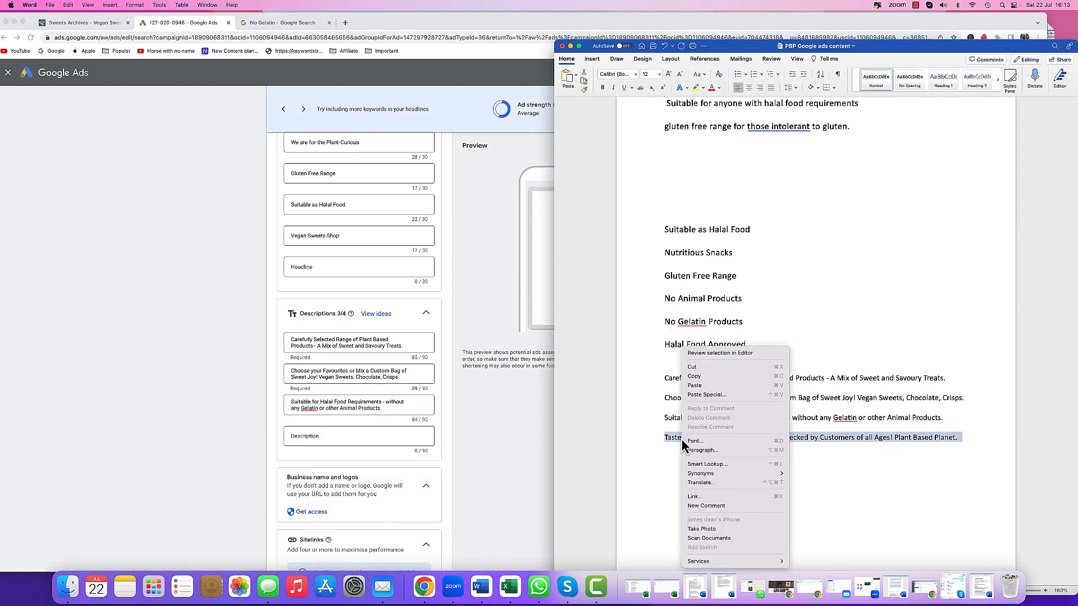
click(699, 388)
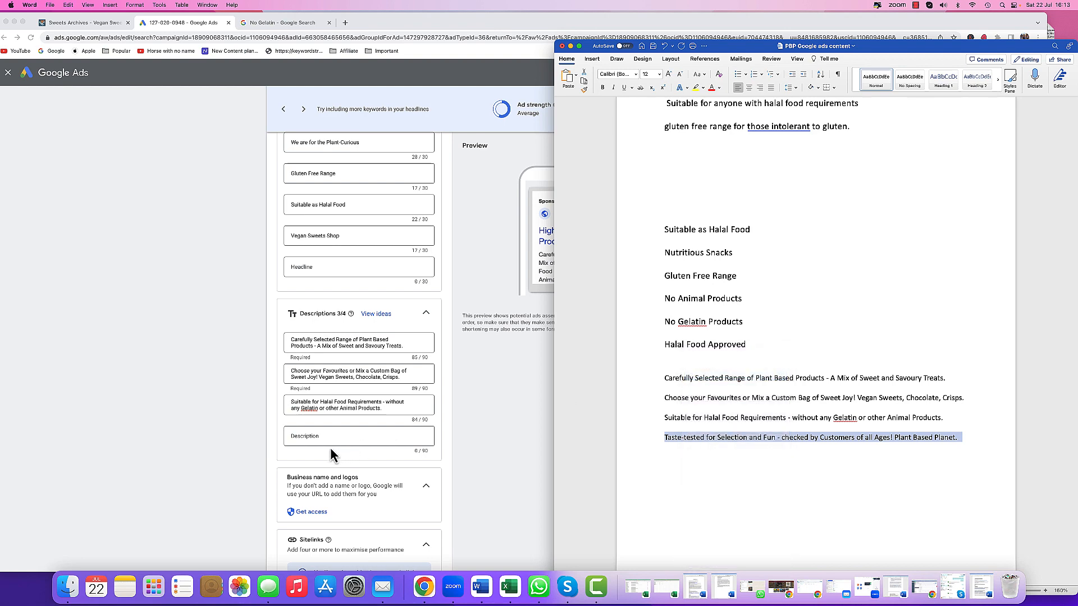
click(320, 437)
right_click(320, 437)
click(333, 496)
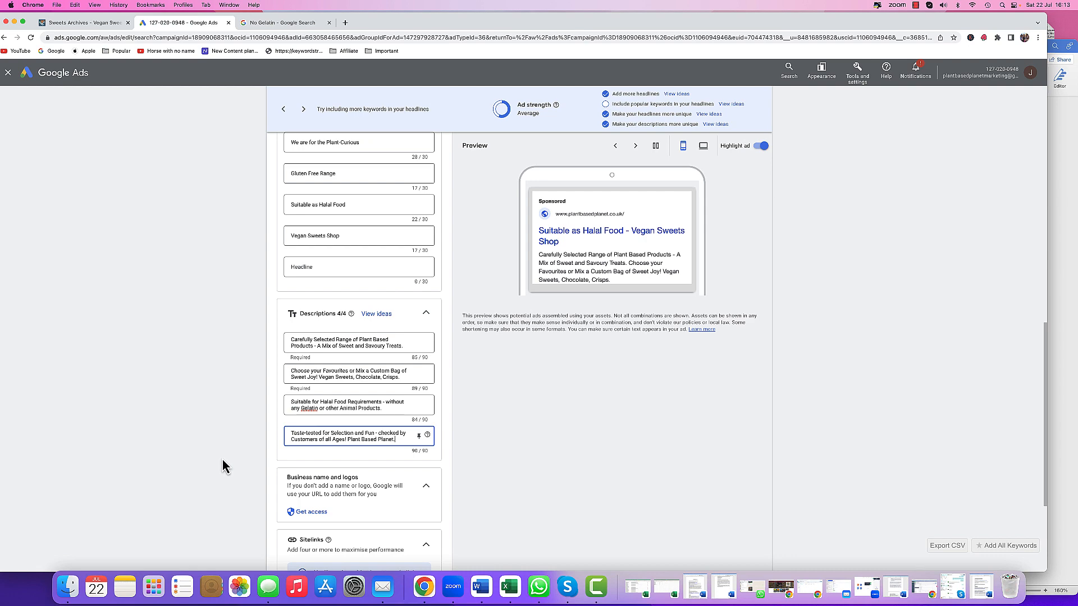
- Add the suggested headline 'View Prices, Deals And Offers' to the empty headline slot from the headline ideas
scroll(223, 459, up, 3)
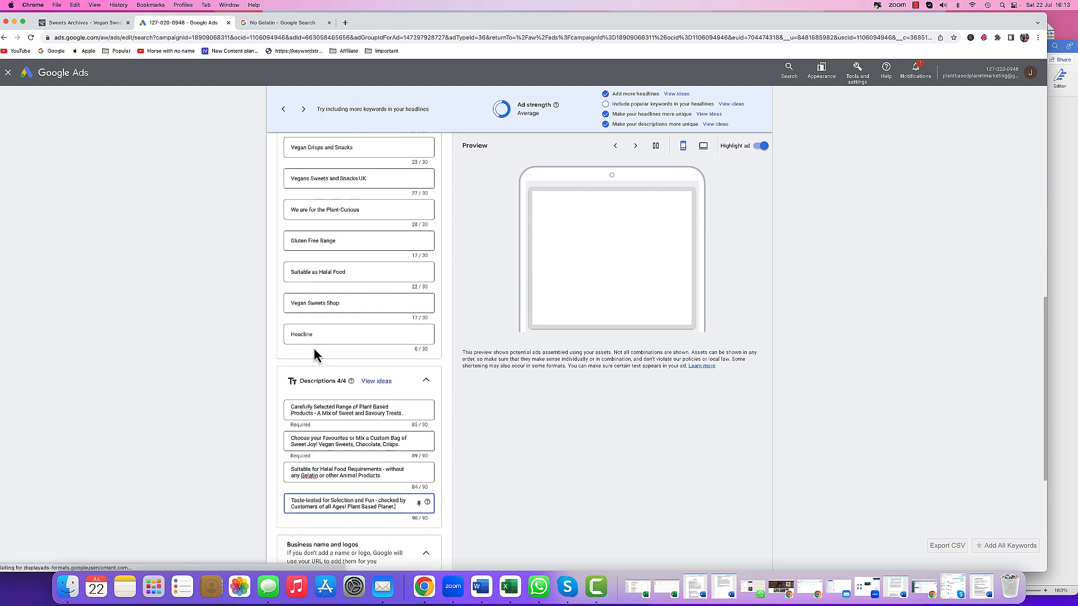
click(312, 334)
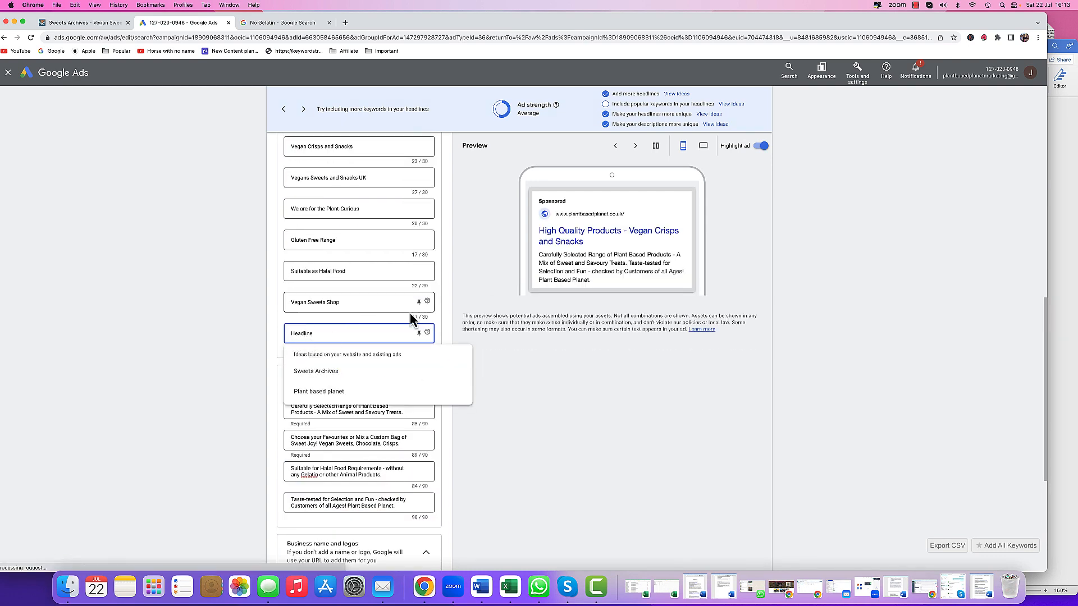
click(709, 115)
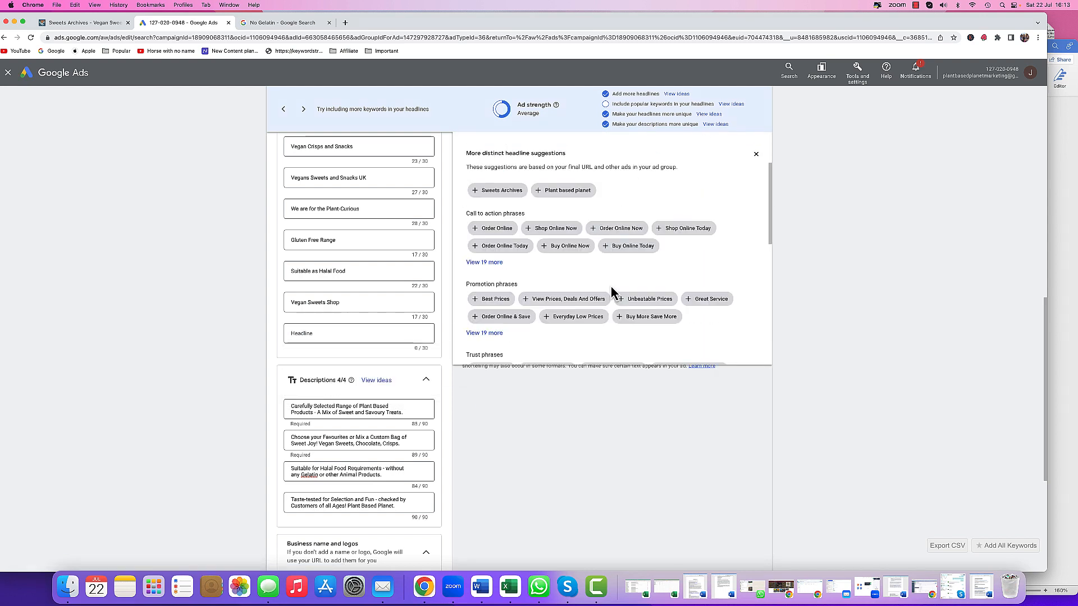
scroll(612, 289, down, 1)
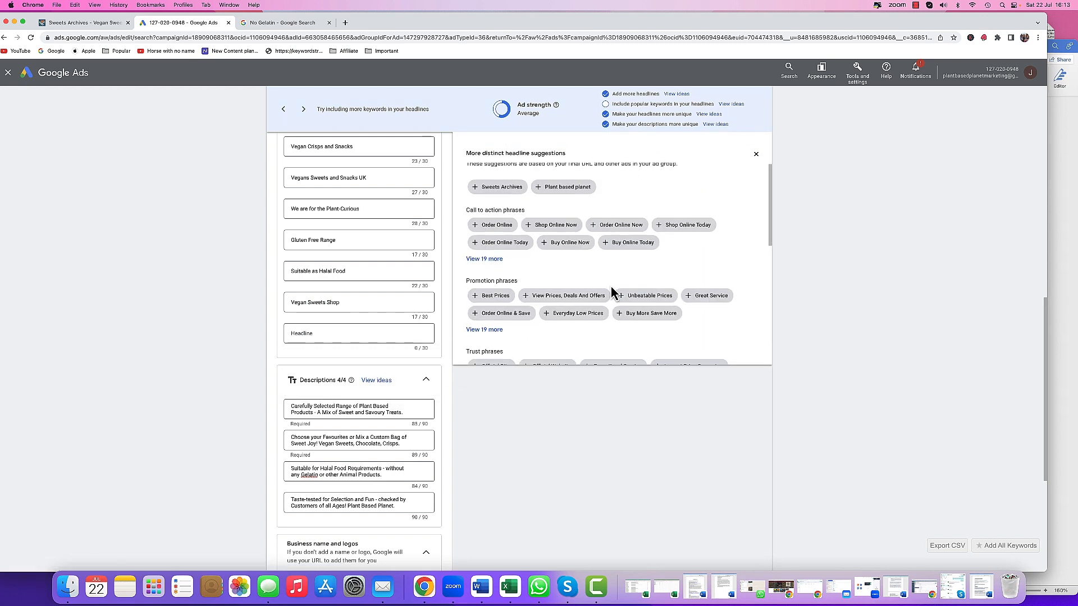
click(572, 299)
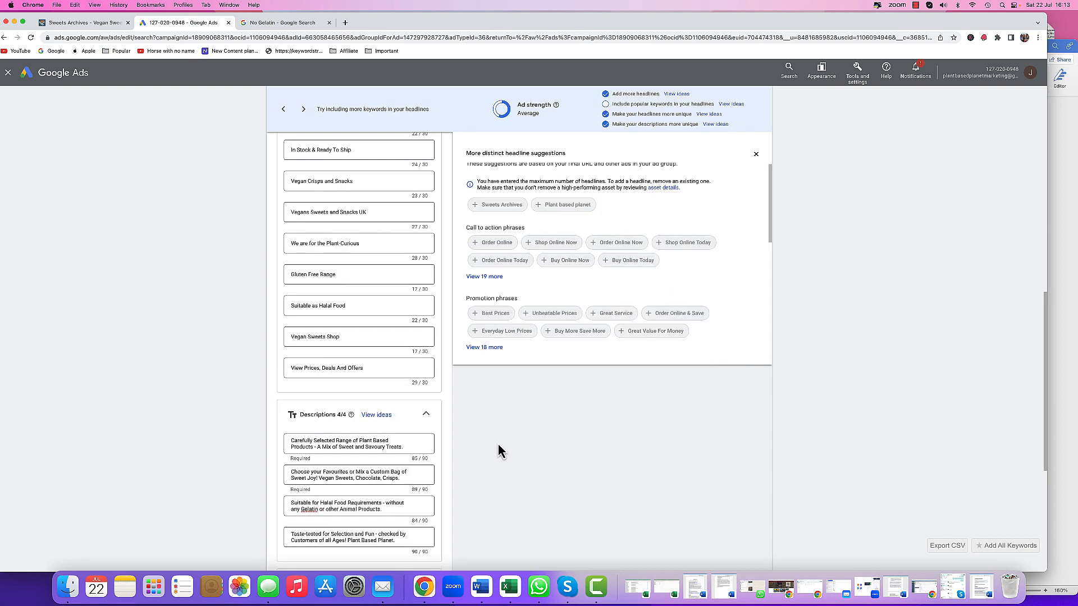
- Save the edited ad and set the Vegan Sweets ad's status to enabled in the ads list
scroll(262, 413, down, 5)
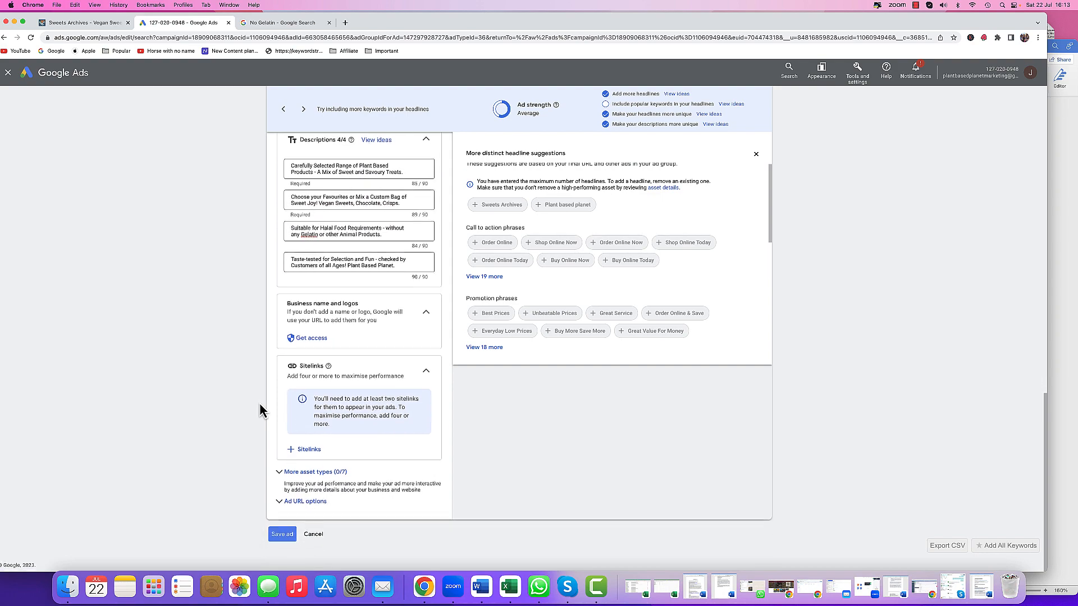
scroll(260, 409, up, 12)
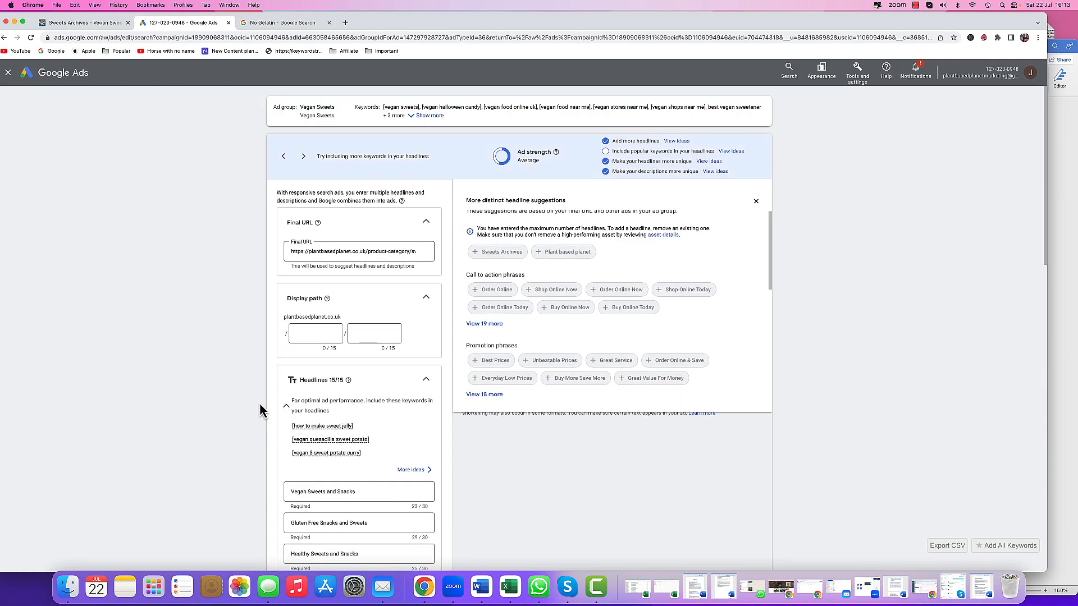
scroll(260, 410, down, 12)
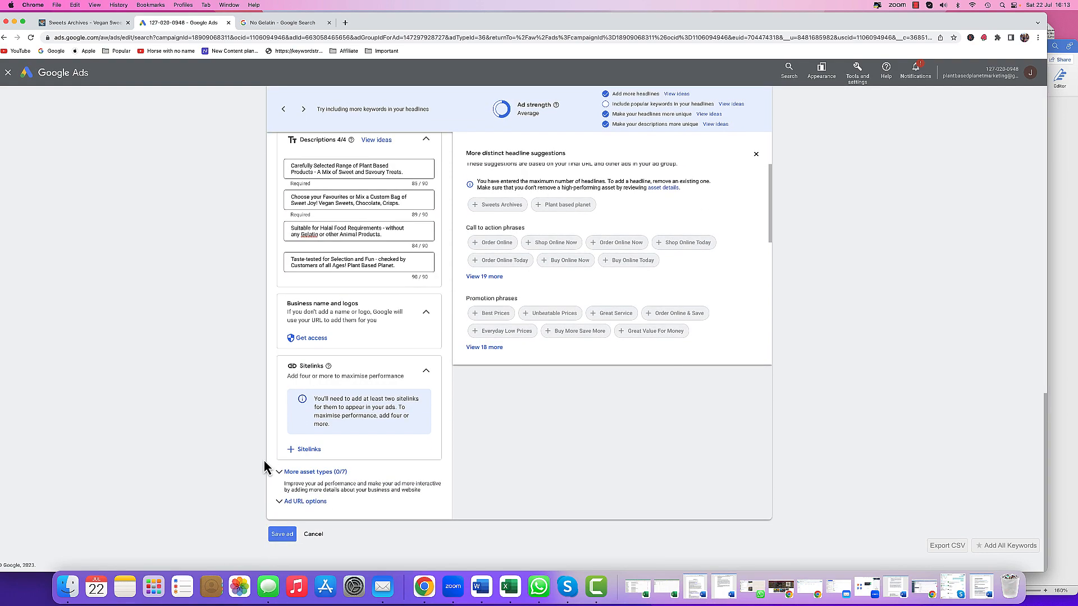
click(282, 536)
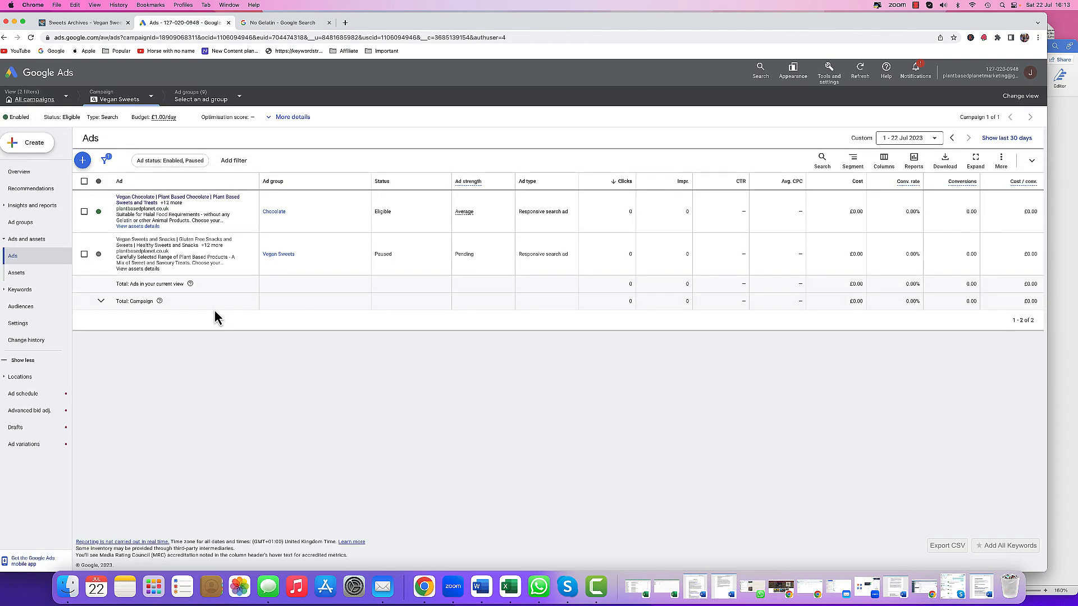
click(102, 254)
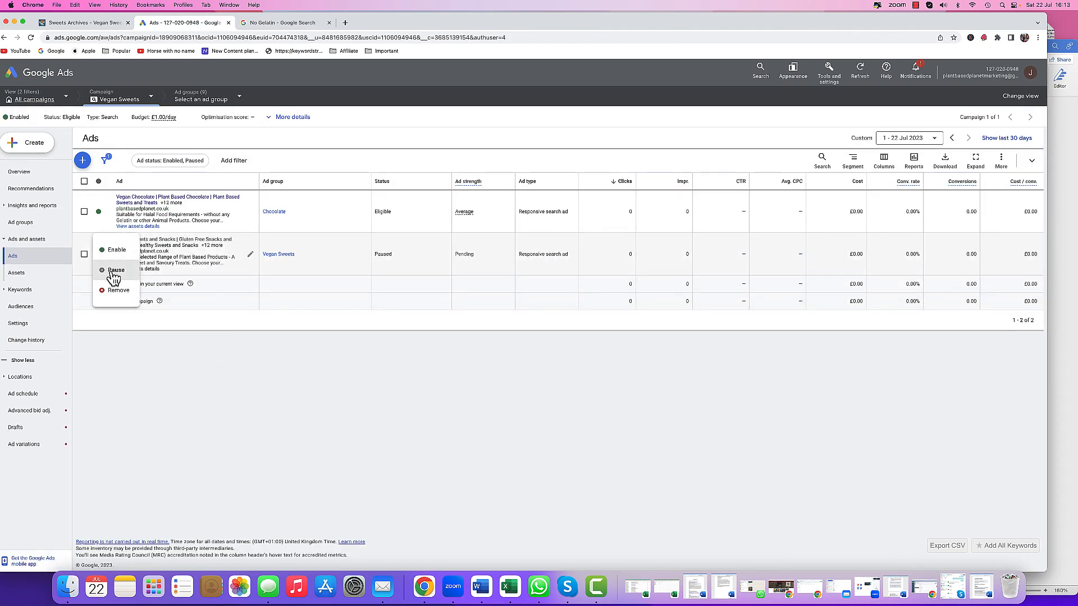
click(114, 272)
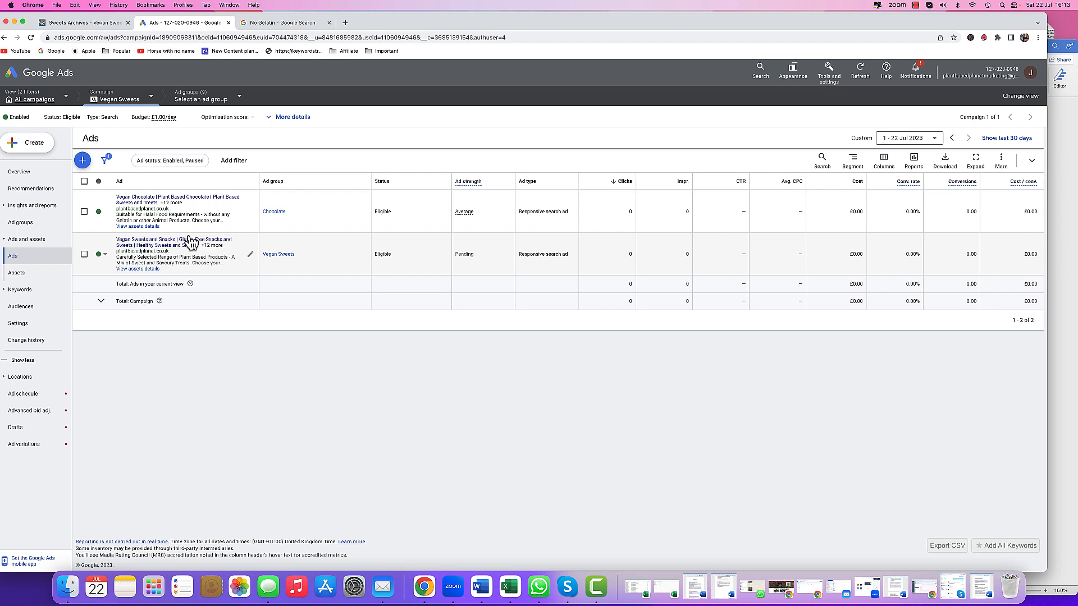
- Switch to the Cookies Biscuits ad group and start a new responsive search ad
click(223, 102)
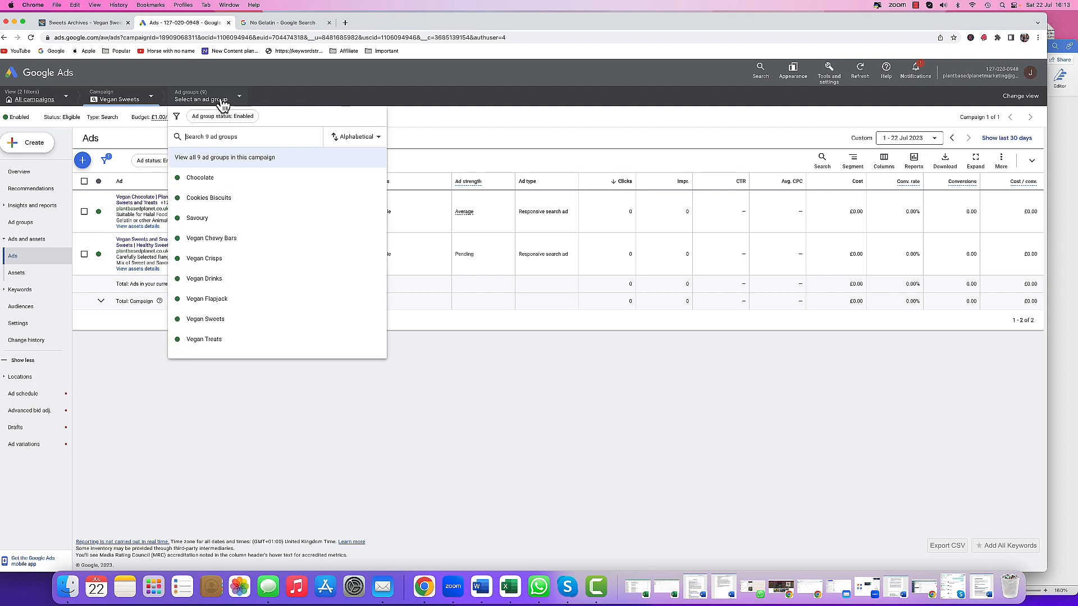
click(226, 200)
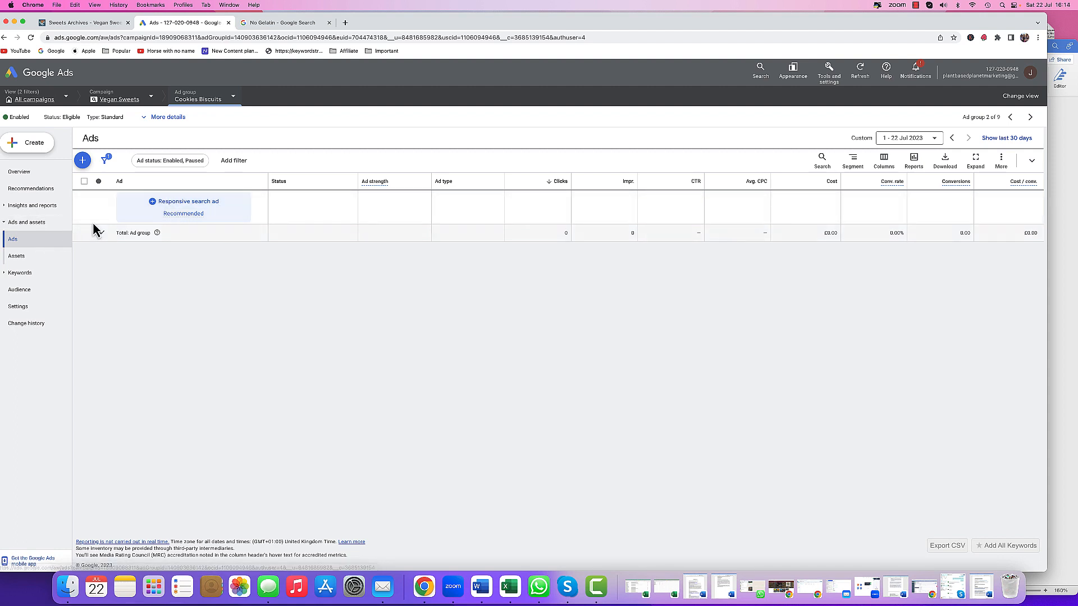
click(183, 213)
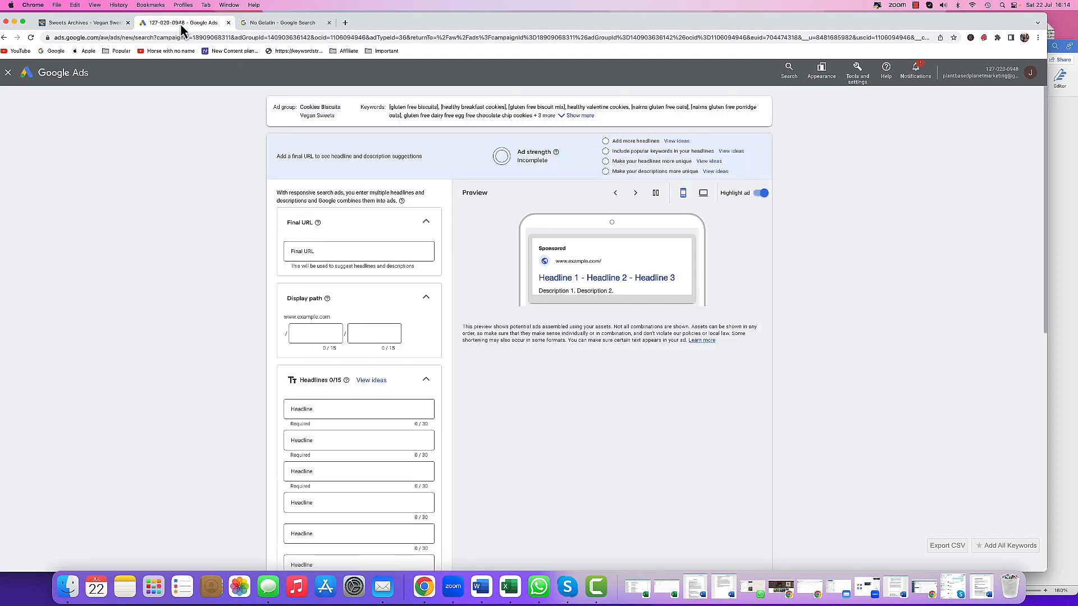
- Open the Biscuits category page on the website, copy its URL, and close the Google search tab
click(105, 22)
mouse_move(82, 134)
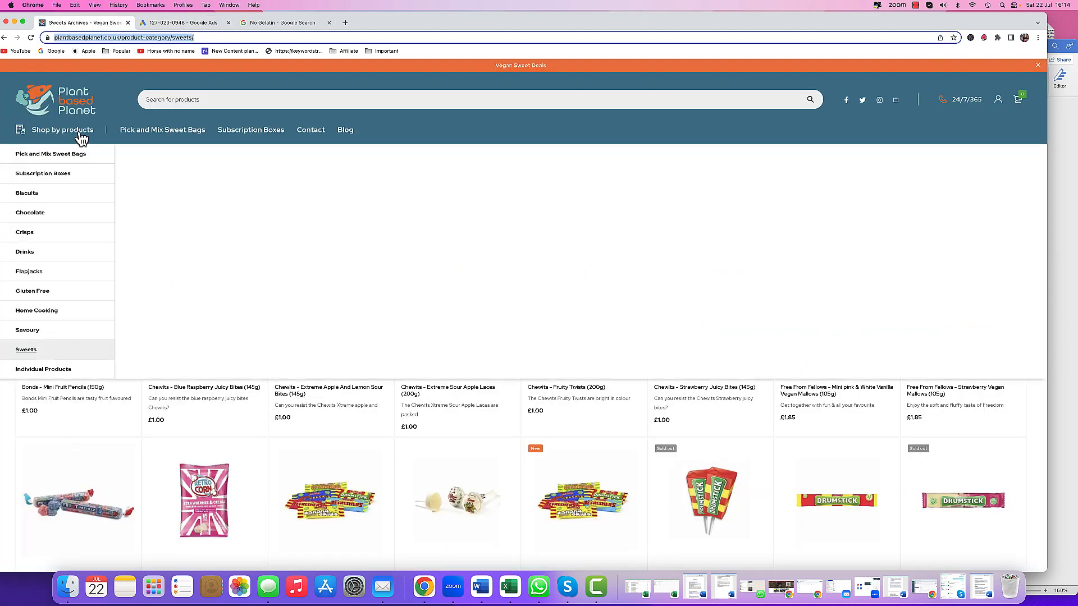
mouse_move(33, 208)
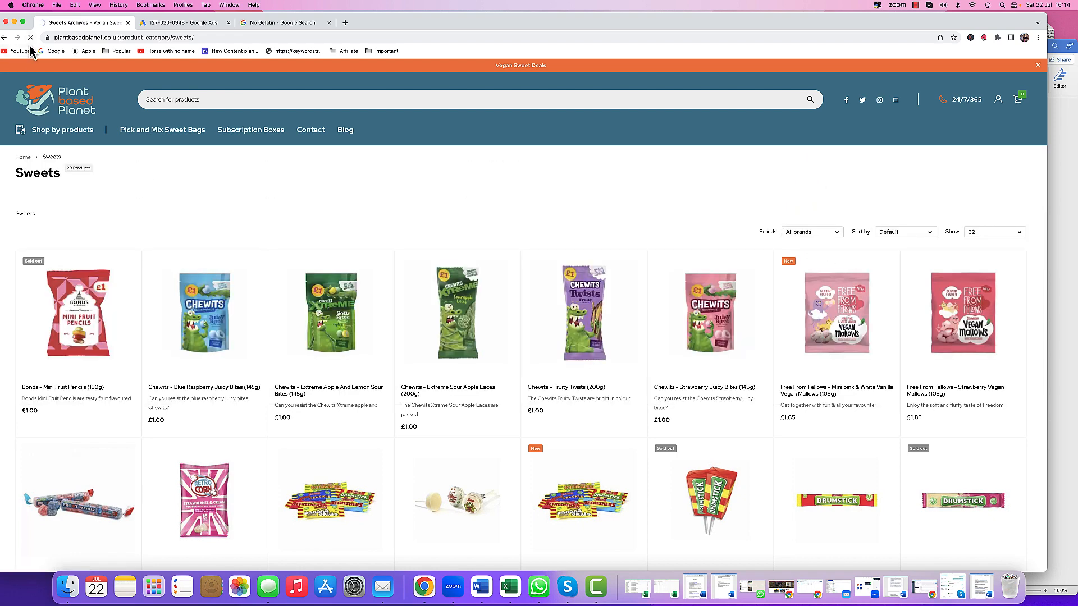
click(972, 6)
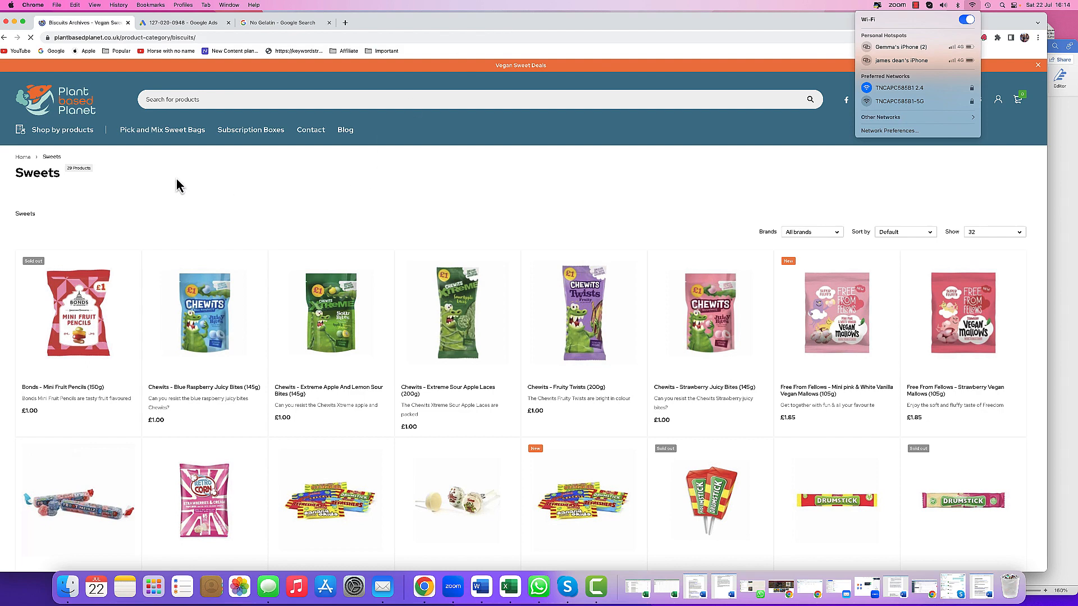
click(73, 138)
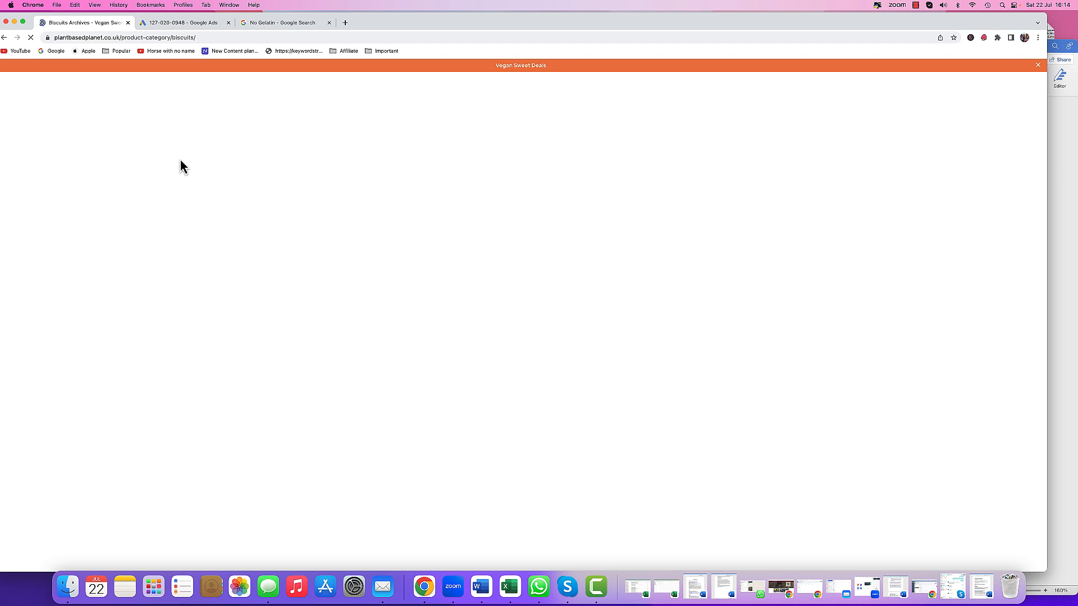
right_click(134, 38)
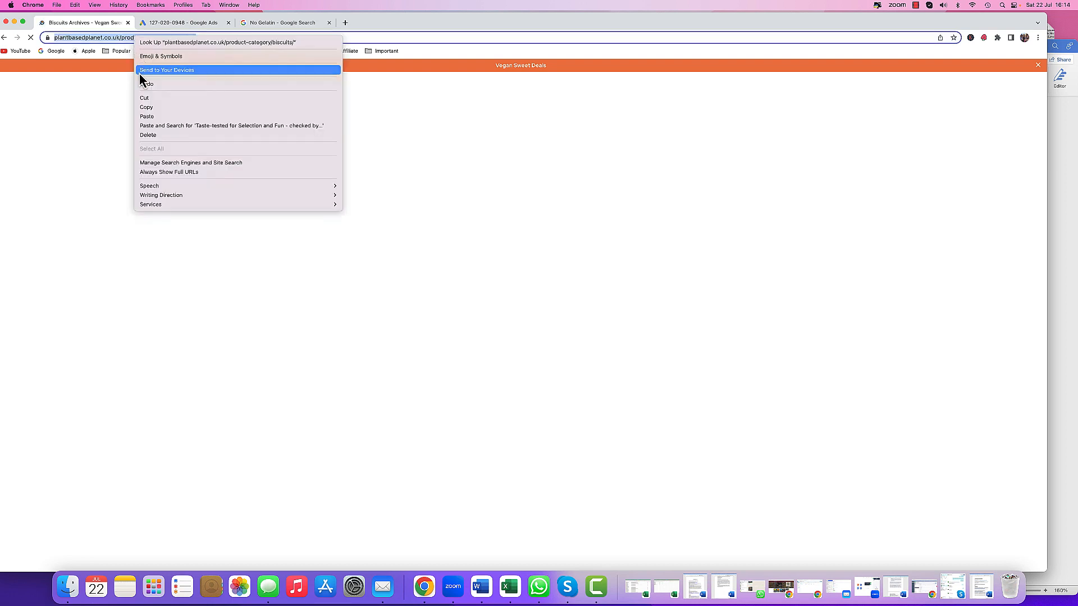
click(161, 107)
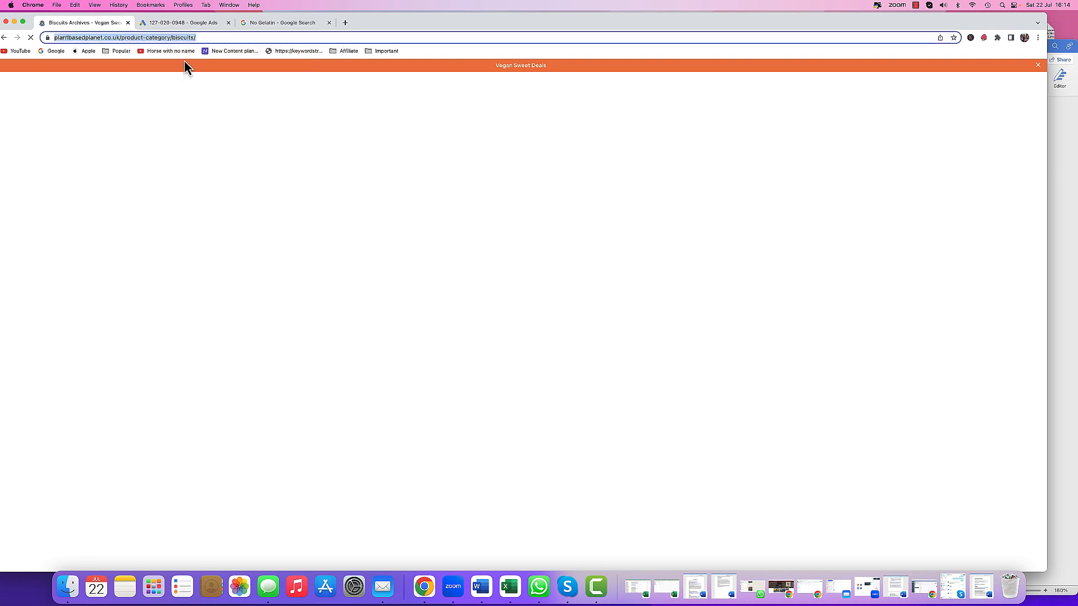
click(329, 22)
- Paste the biscuits category URL into the new ad's Final URL field
click(187, 22)
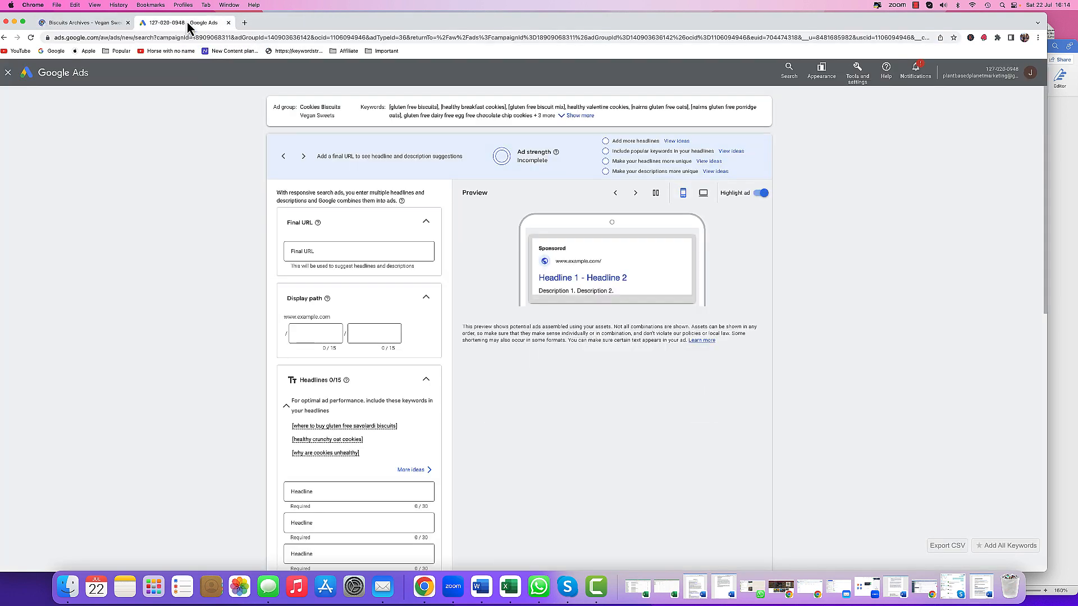
click(314, 251)
right_click(316, 251)
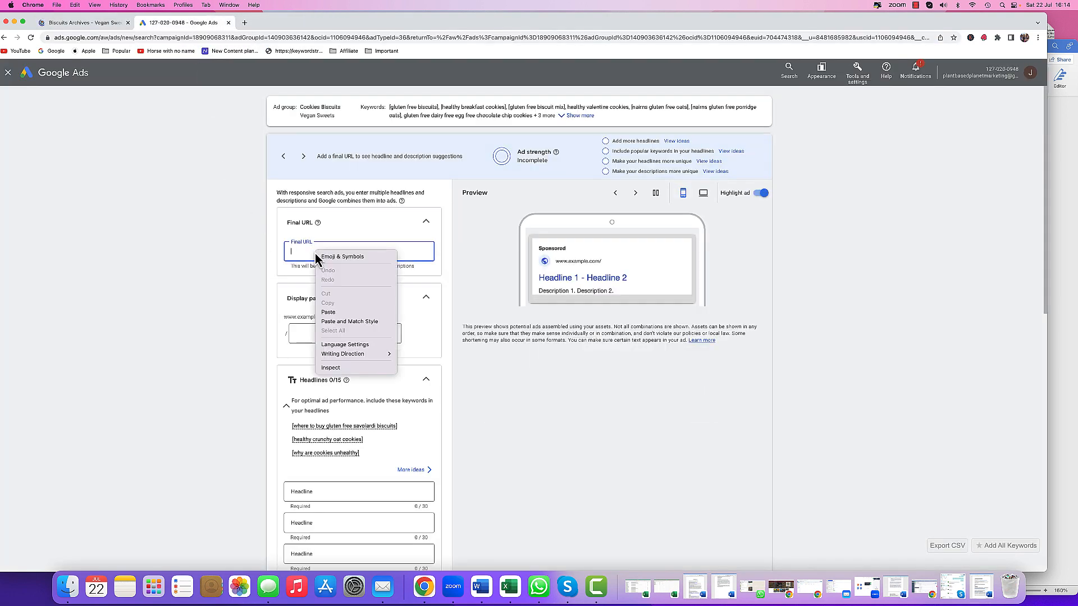
click(331, 312)
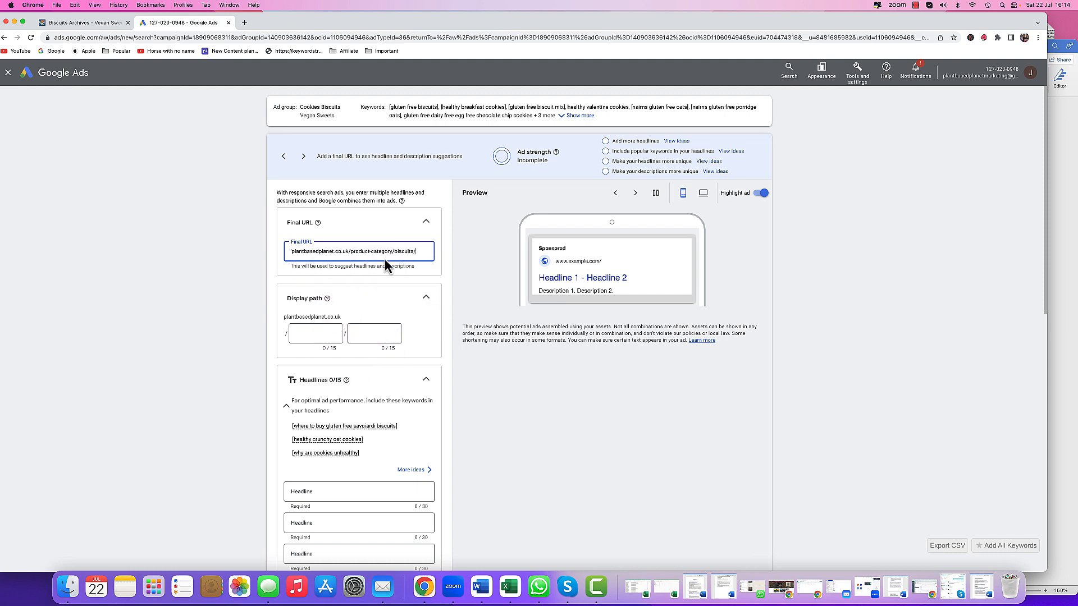
- Open the 'Cookies Biscuits with data.xls' keyword spreadsheet from the Cookies folder inside PBP Data
scroll(202, 312, down, 3)
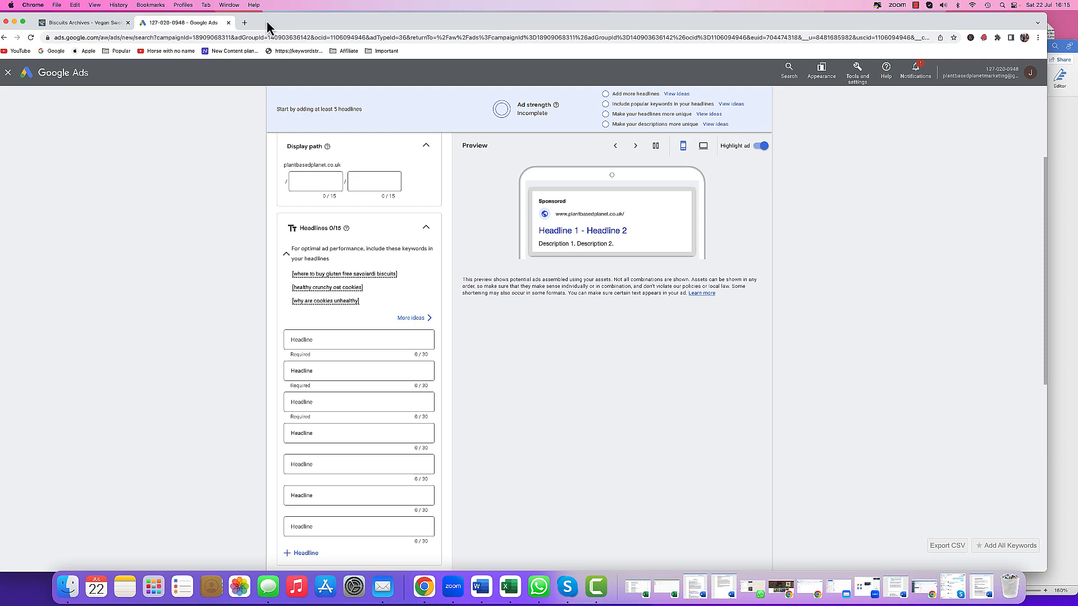
drag(267, 22, 331, 207)
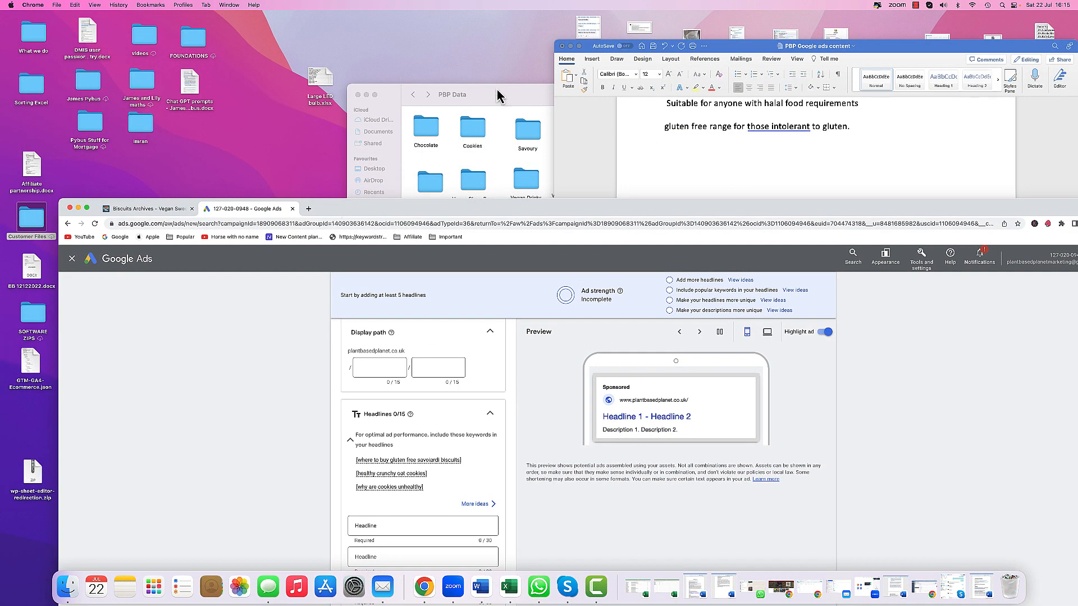
click(498, 96)
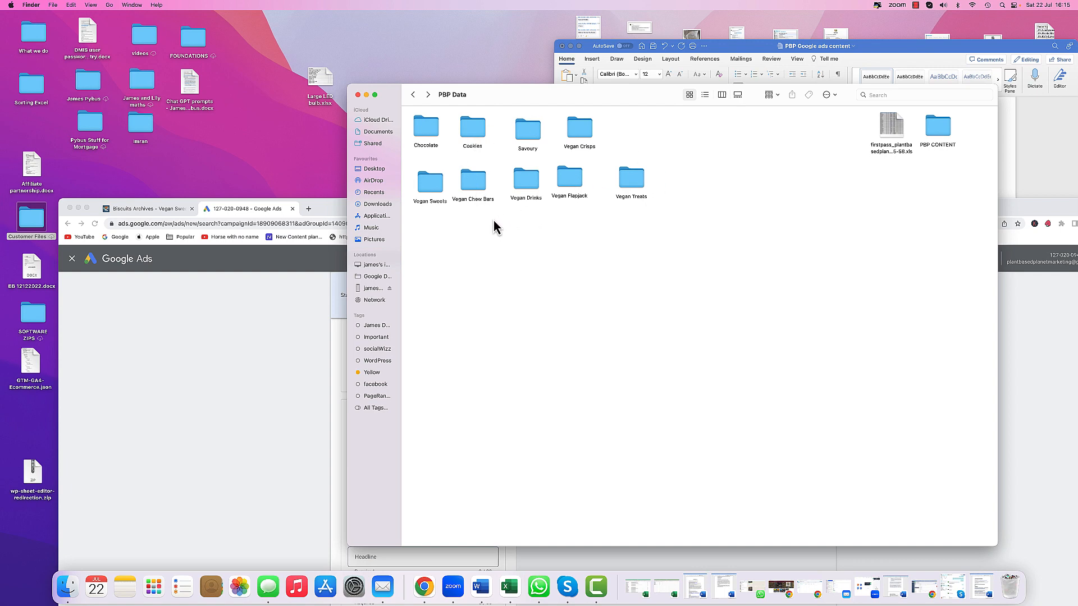
drag(491, 103, 572, 107)
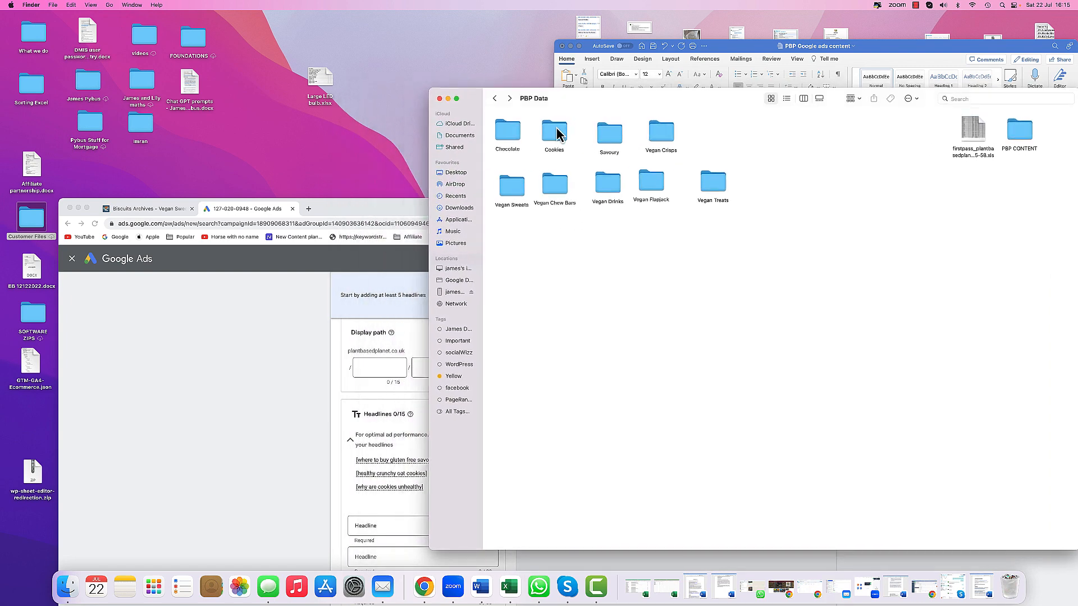
double_click(555, 131)
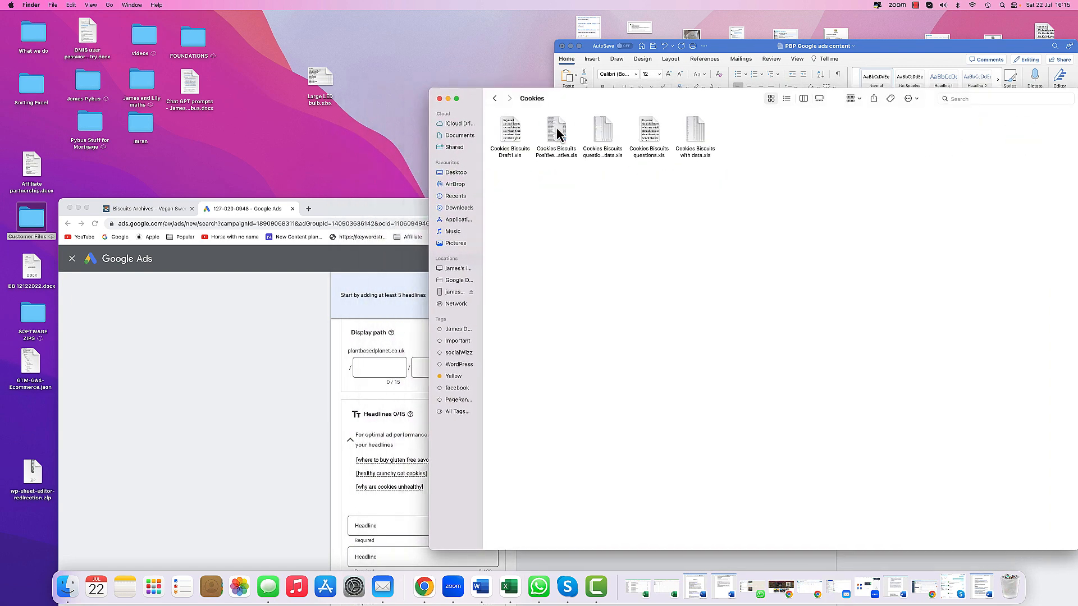
double_click(605, 135)
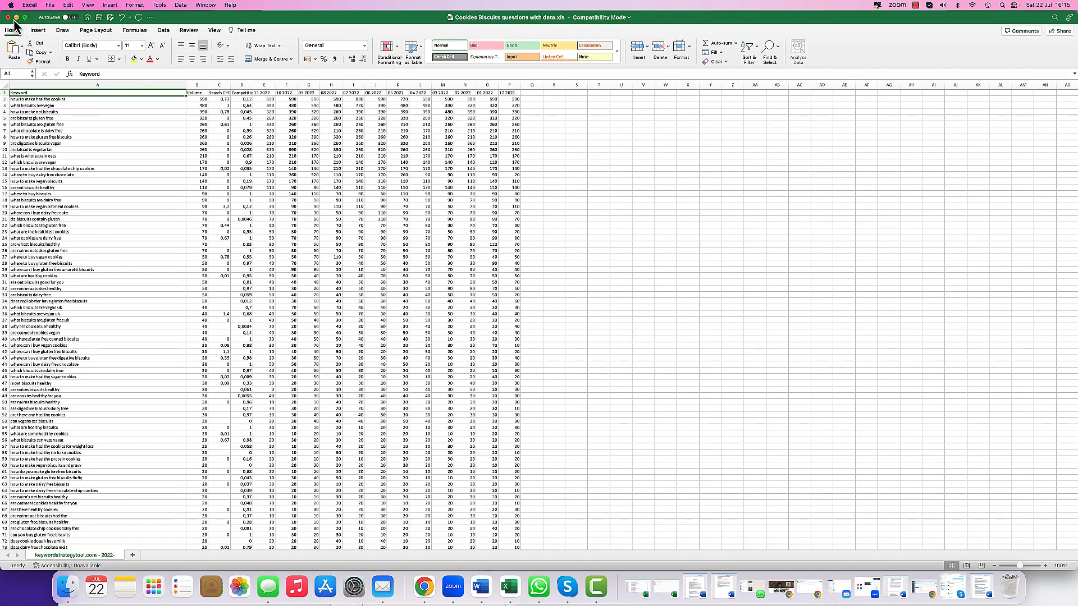
click(7, 18)
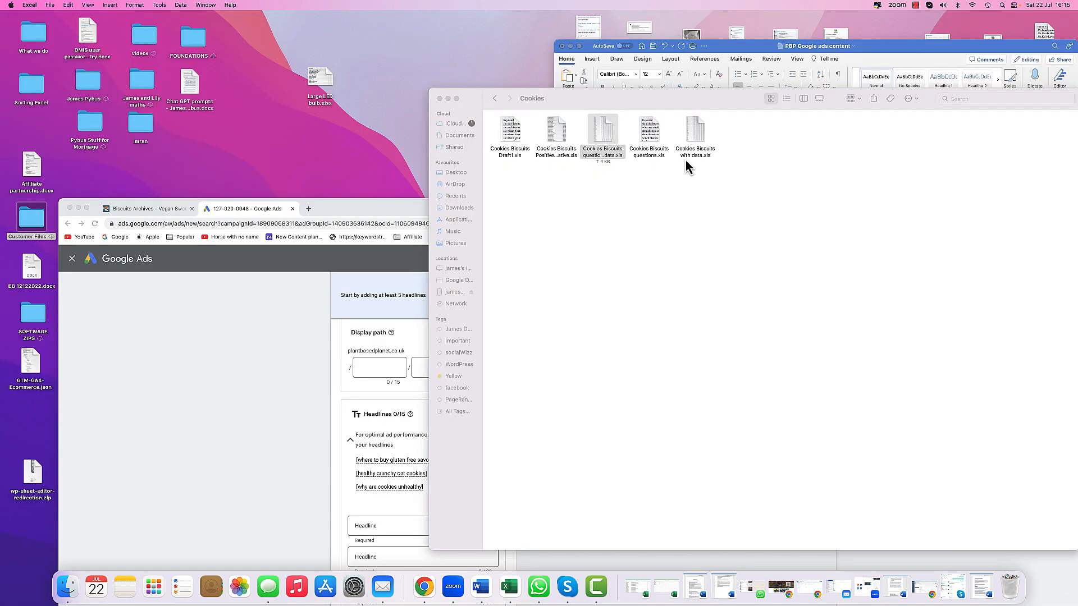
click(696, 134)
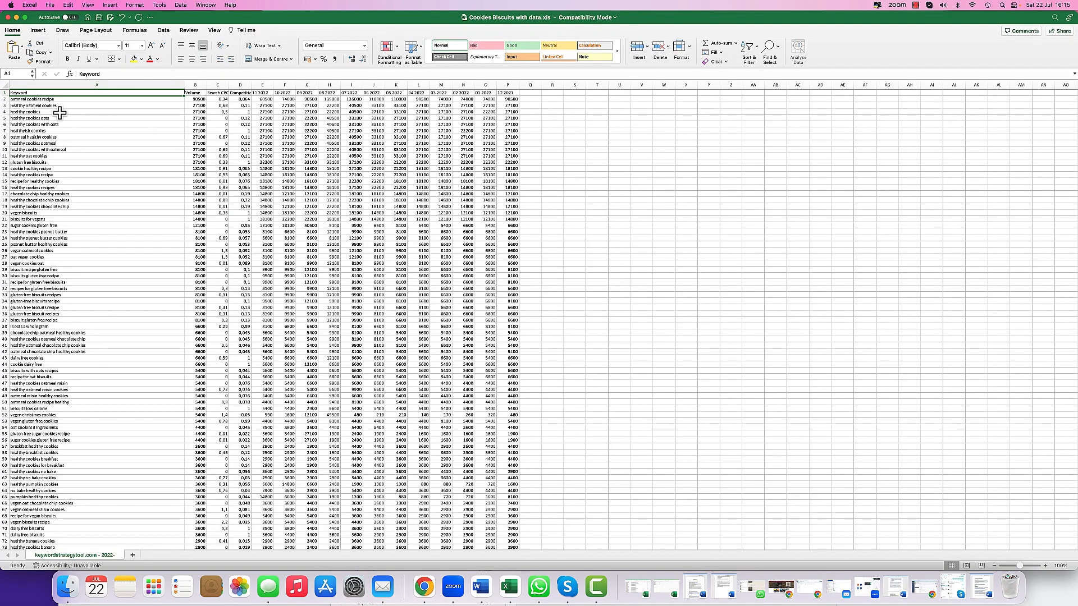
- Review the keyword list in the Cookies Biscuits spreadsheet
click(1044, 566)
click(1044, 565)
click(1045, 566)
click(1044, 565)
click(1044, 565)
click(1044, 565)
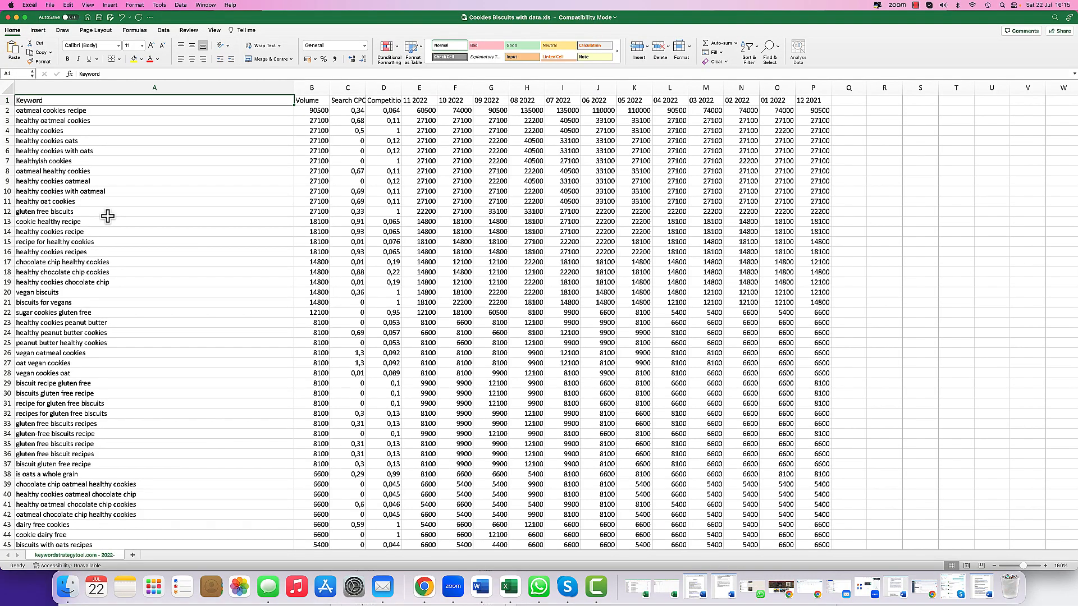
scroll(108, 217, down, 5)
scroll(108, 215, down, 4)
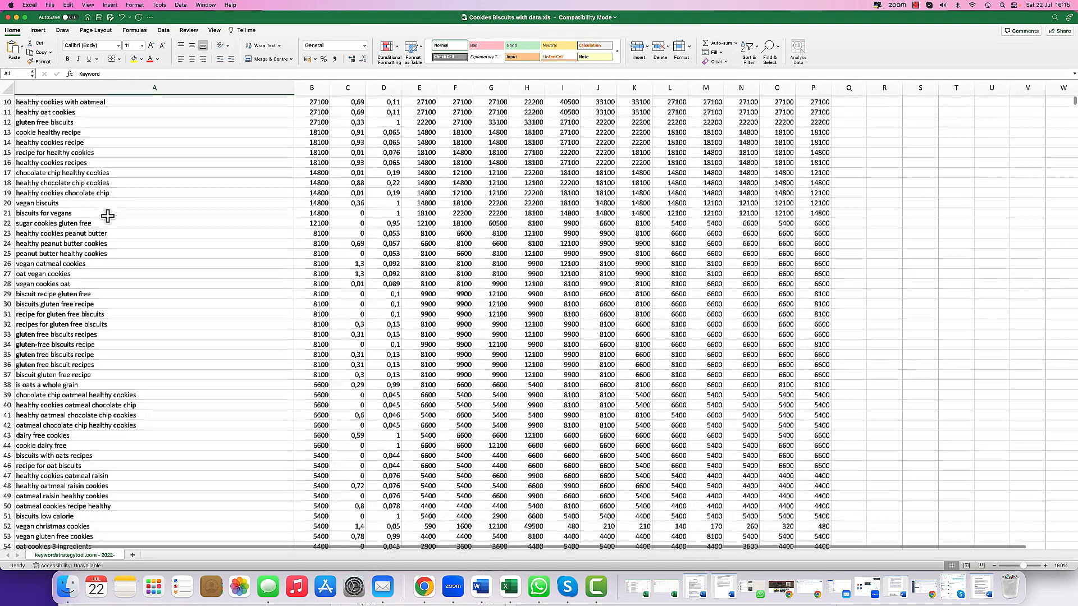
scroll(108, 216, down, 2)
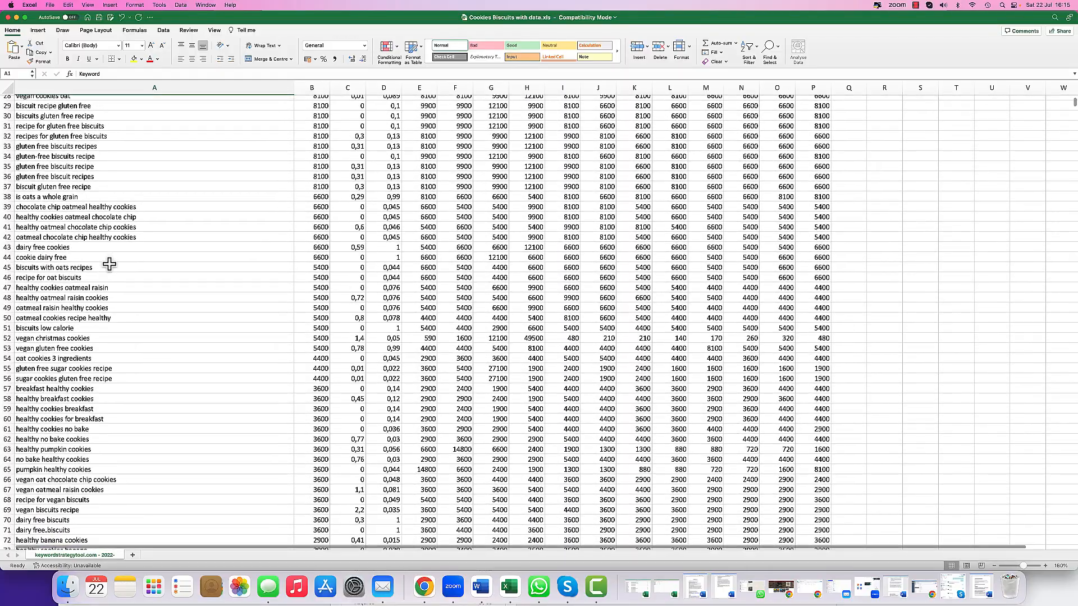
scroll(109, 265, down, 1)
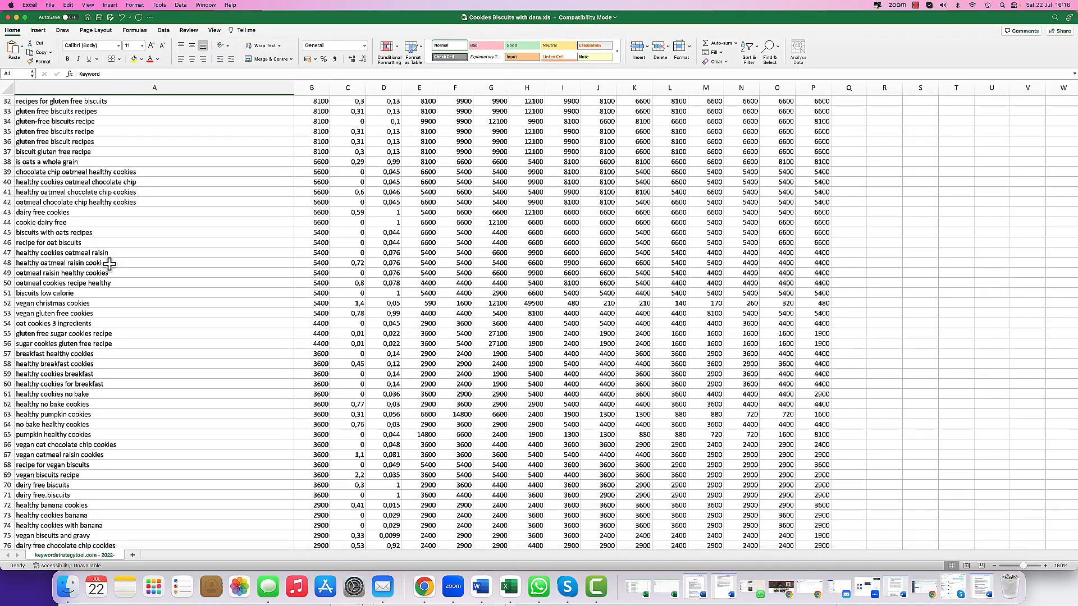
scroll(109, 265, down, 3)
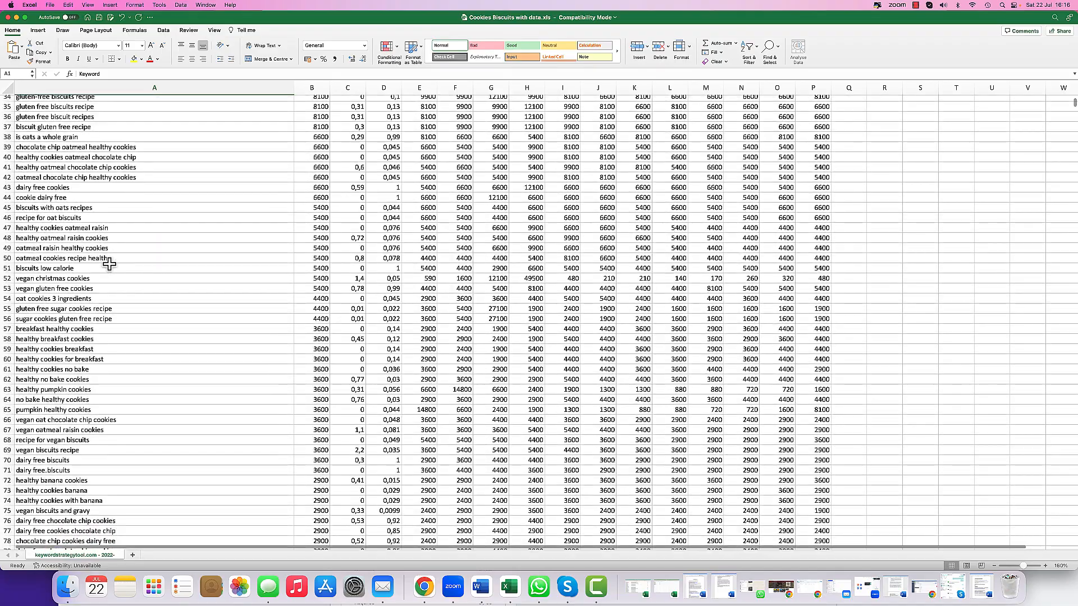
scroll(109, 265, down, 5)
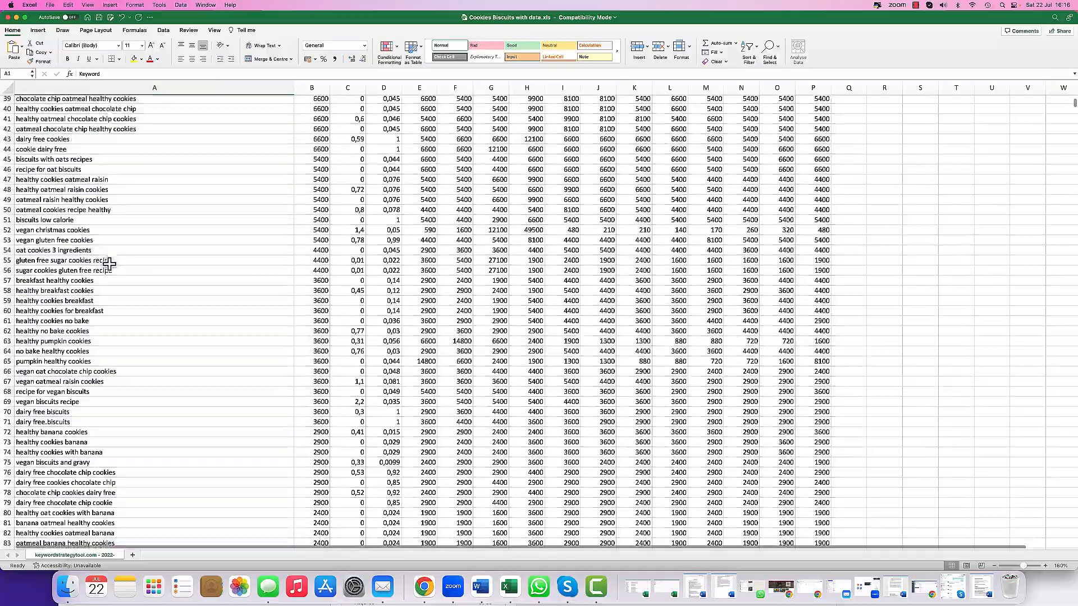
scroll(109, 264, down, 8)
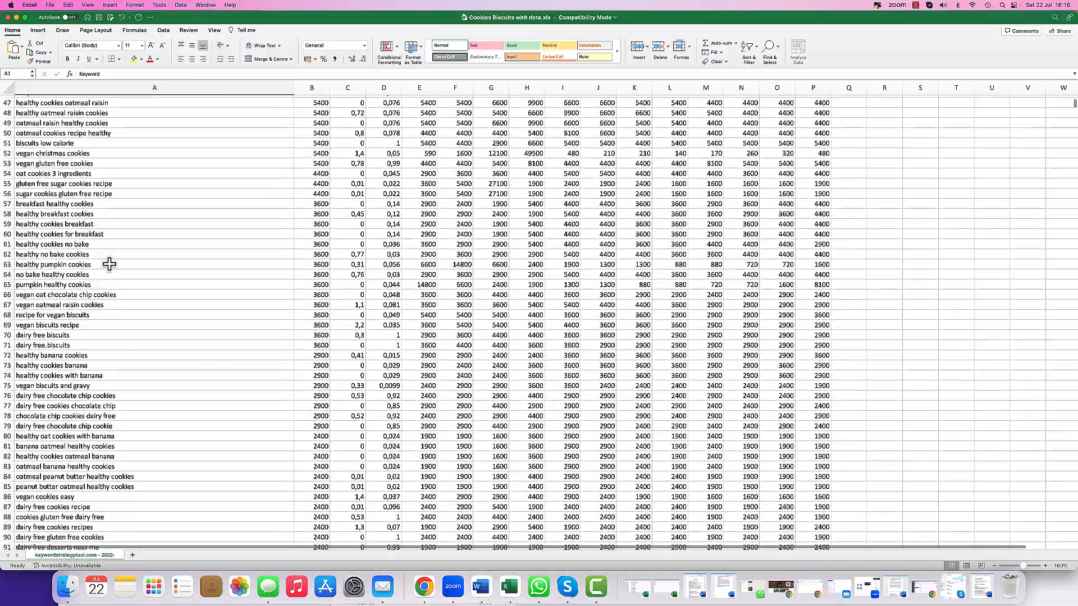
scroll(108, 265, down, 6)
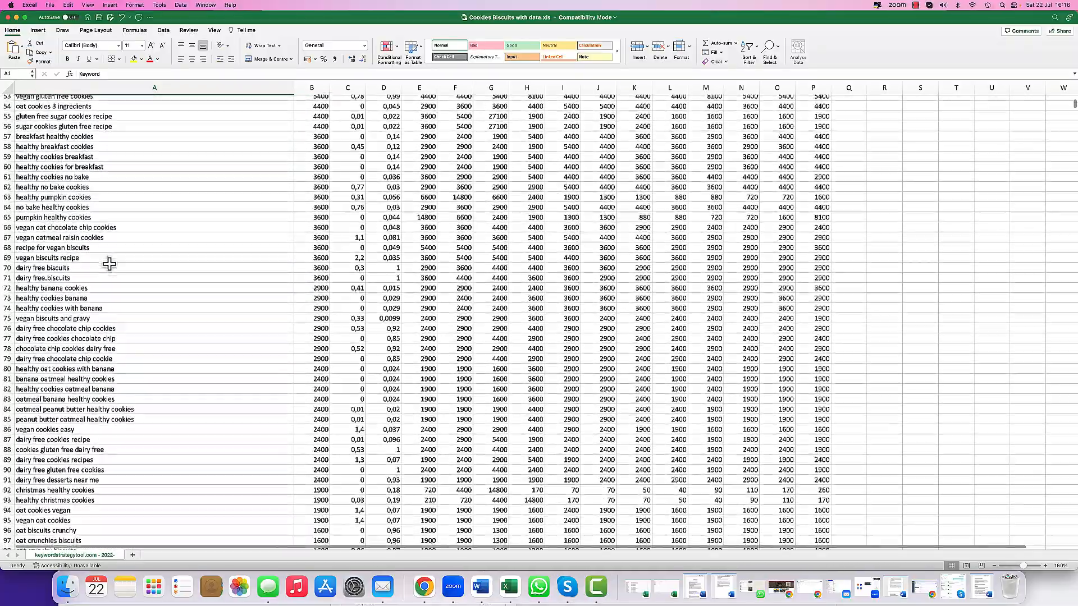
scroll(108, 265, down, 3)
scroll(109, 264, down, 2)
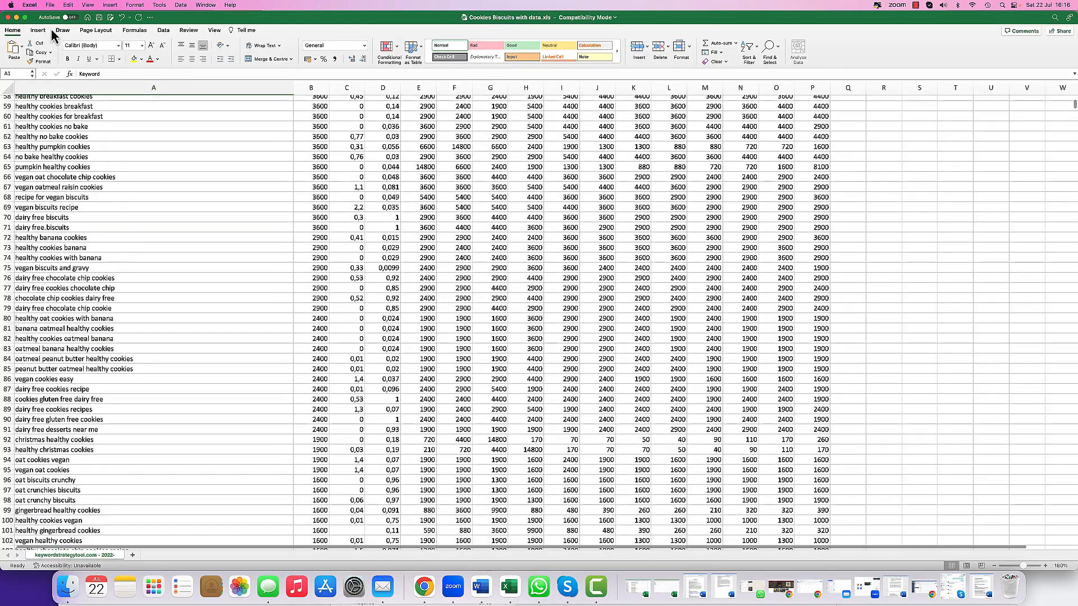
- Copy the 'vegan oat cookies' keyword from the spreadsheet
drag(181, 19, 489, 79)
click(281, 293)
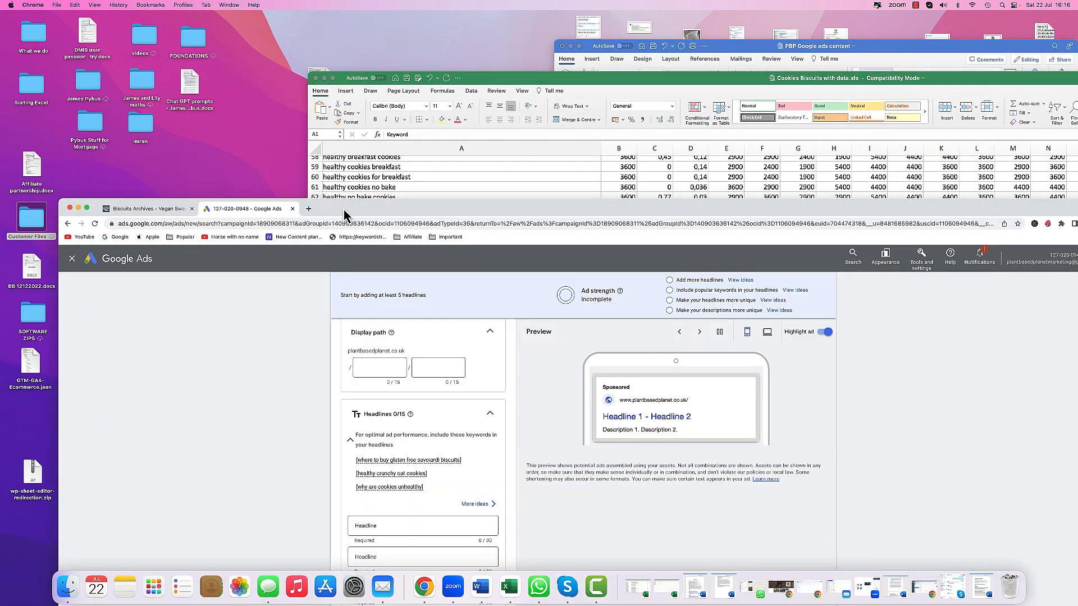
drag(342, 210, 301, 28)
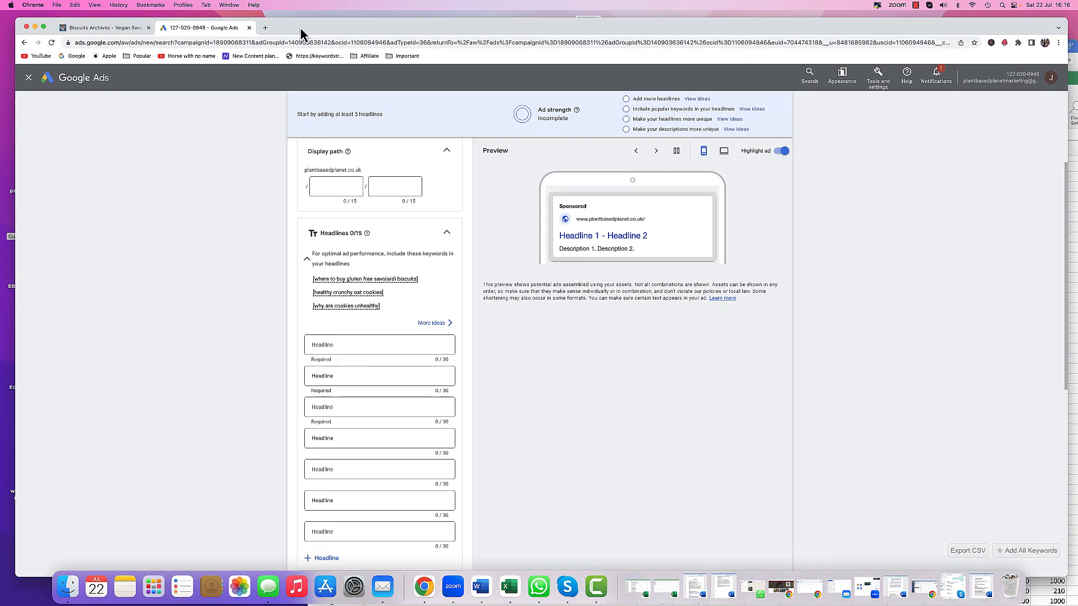
click(96, 28)
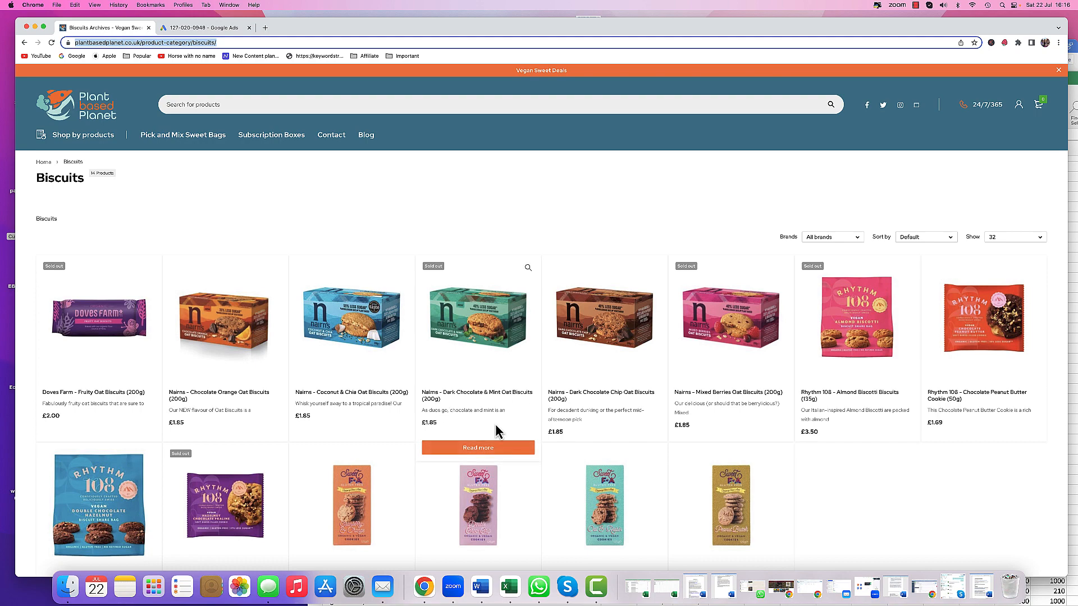
scroll(496, 431, down, 3)
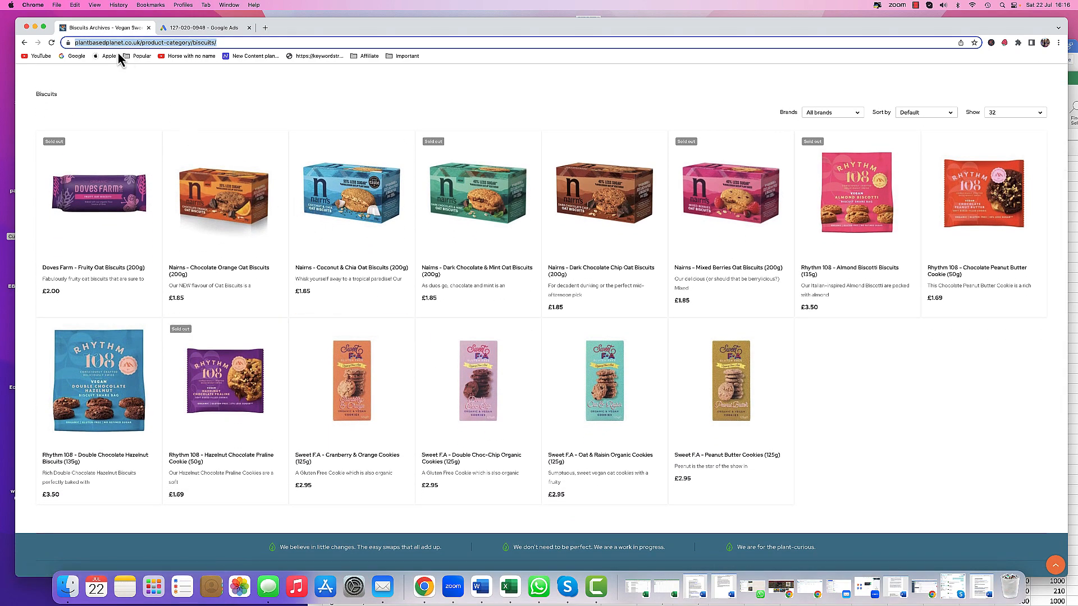
double_click(300, 31)
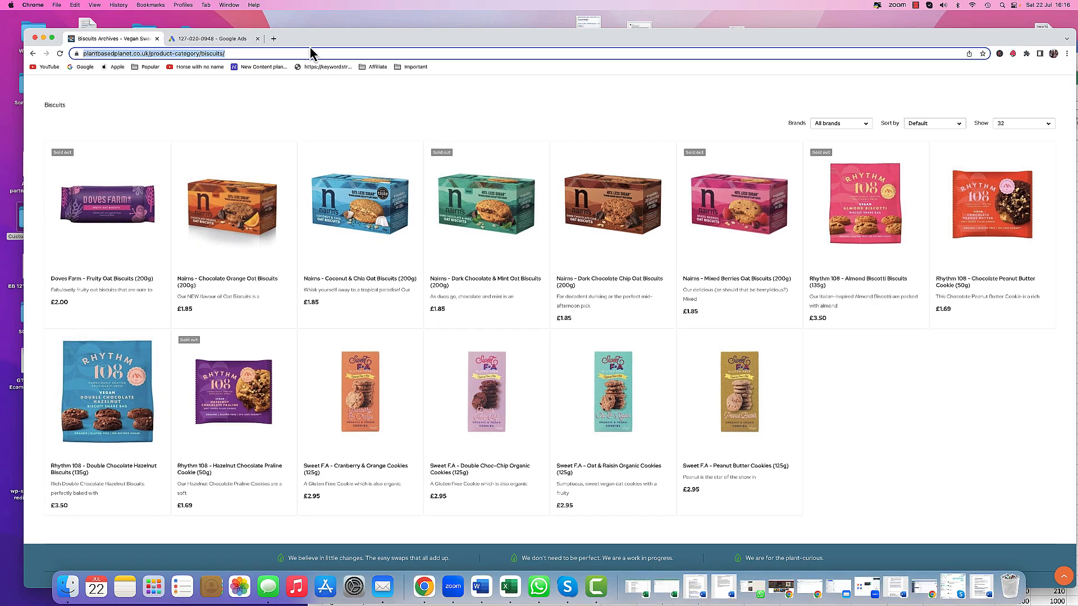
click(484, 85)
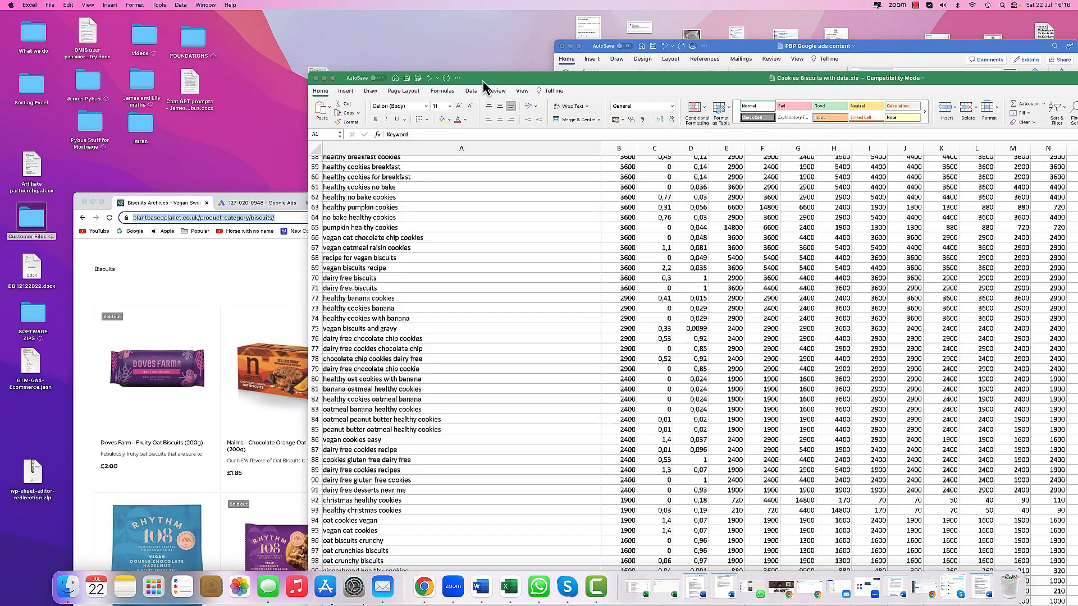
click(368, 308)
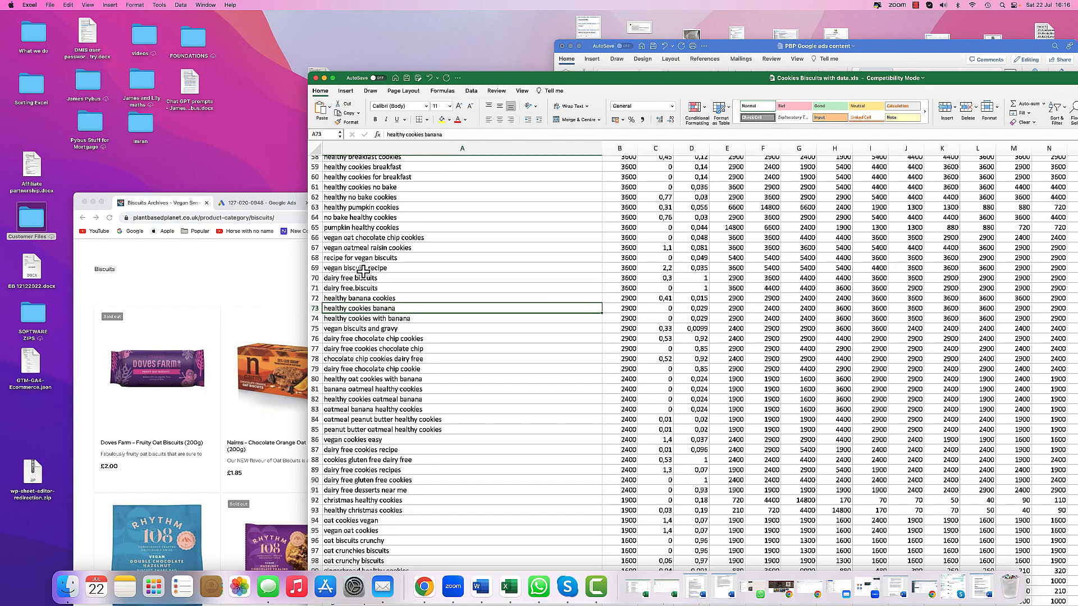
scroll(360, 374, down, 5)
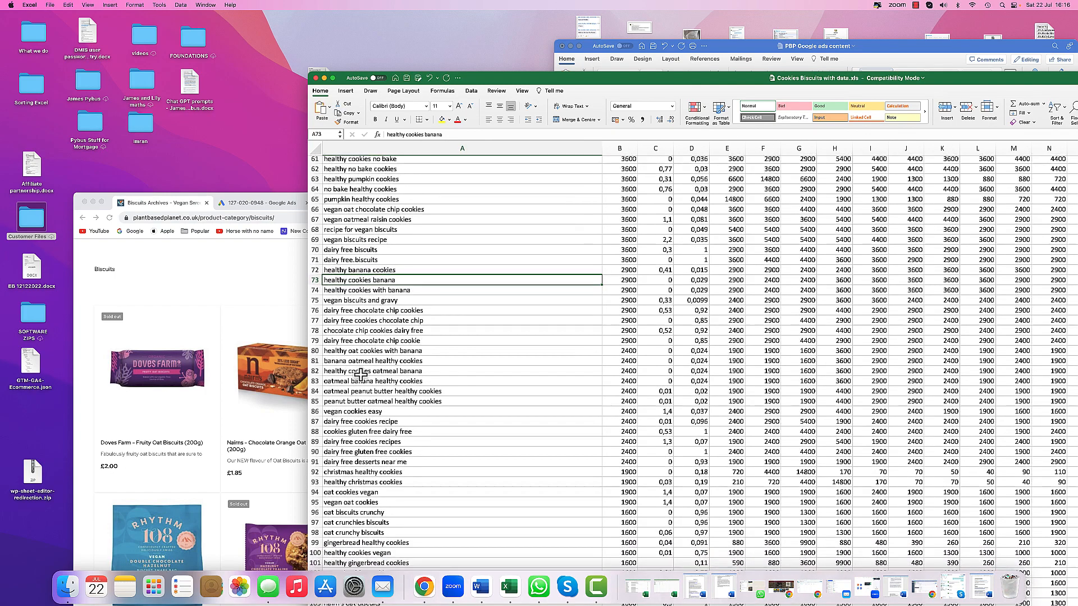
scroll(360, 374, down, 2)
click(359, 369)
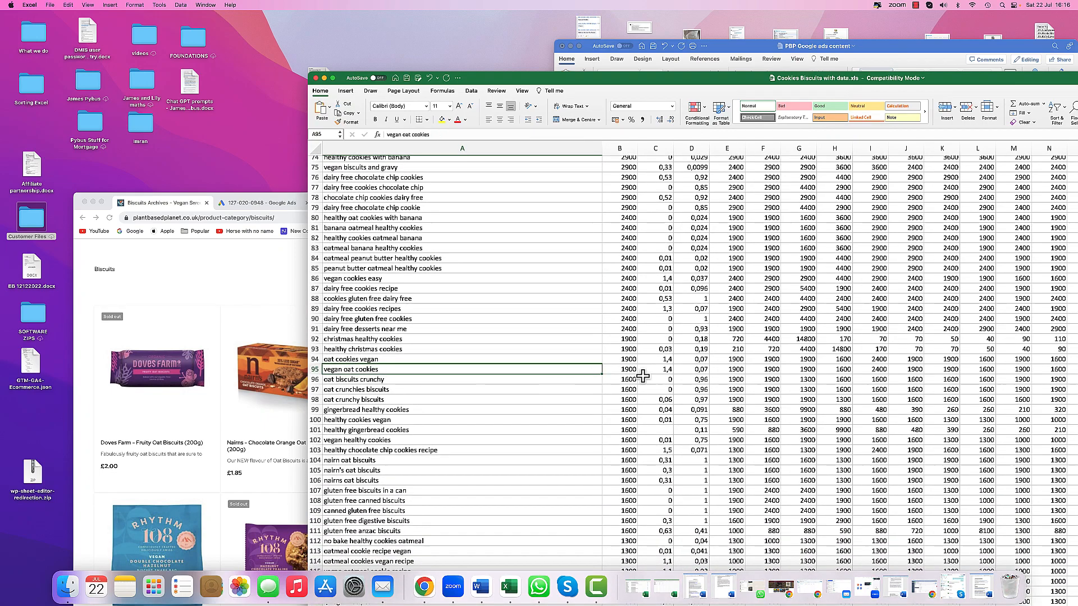
scroll(358, 371, up, 1)
right_click(362, 373)
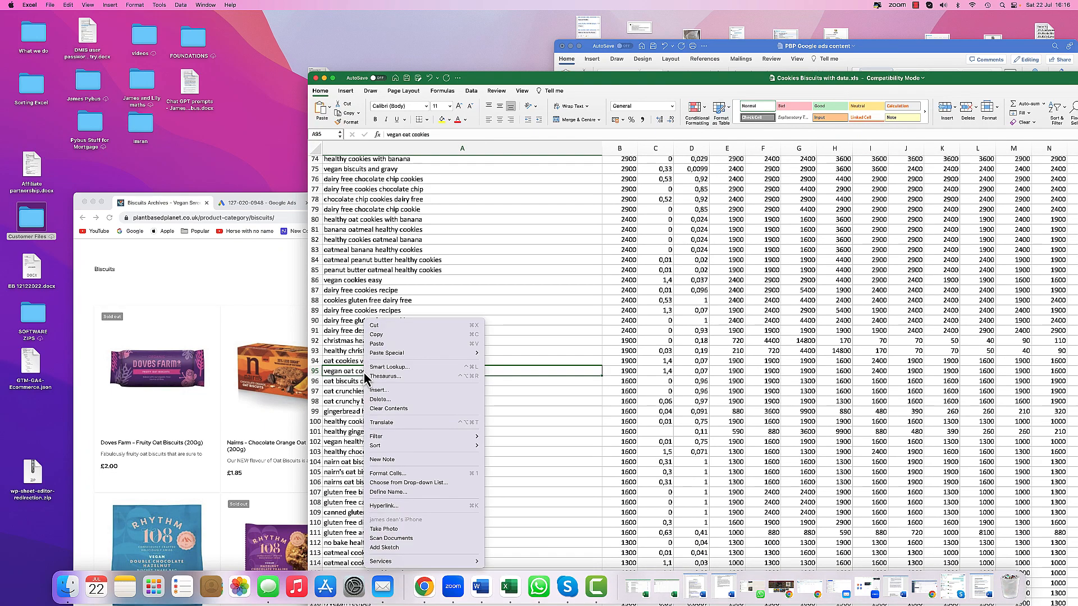
click(265, 309)
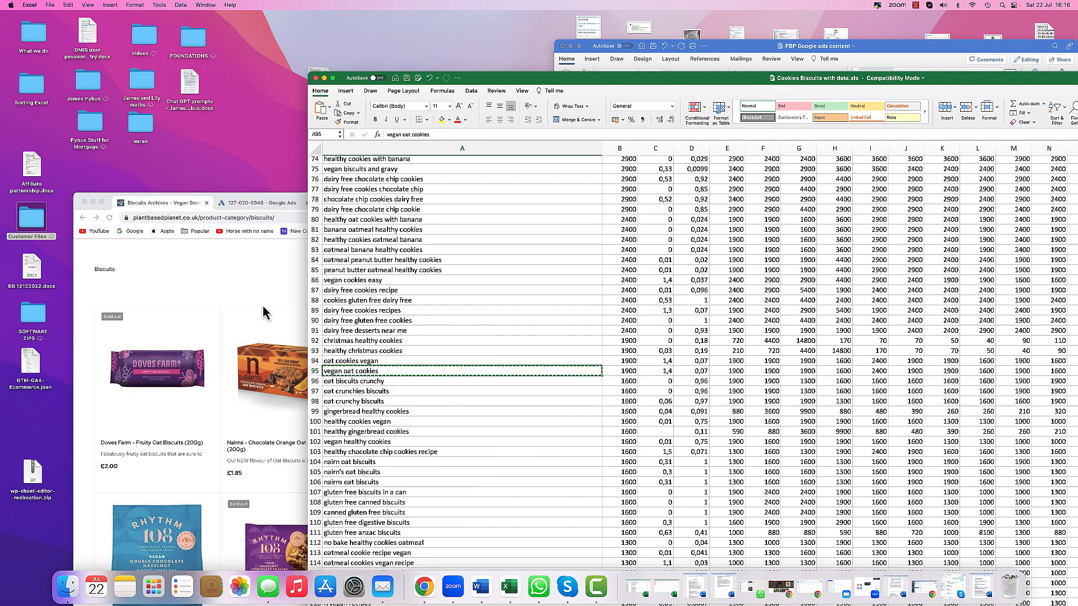
- Paste the copied keyword into the new ad's first headline field
click(264, 309)
click(261, 217)
click(260, 208)
drag(356, 201, 286, 19)
click(313, 338)
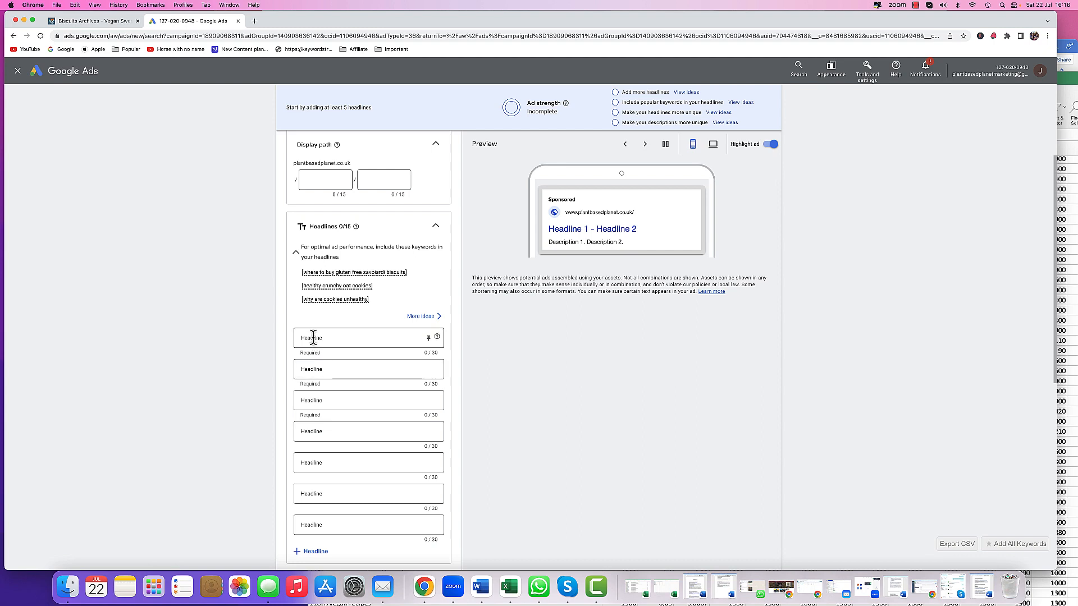
right_click(313, 338)
click(327, 400)
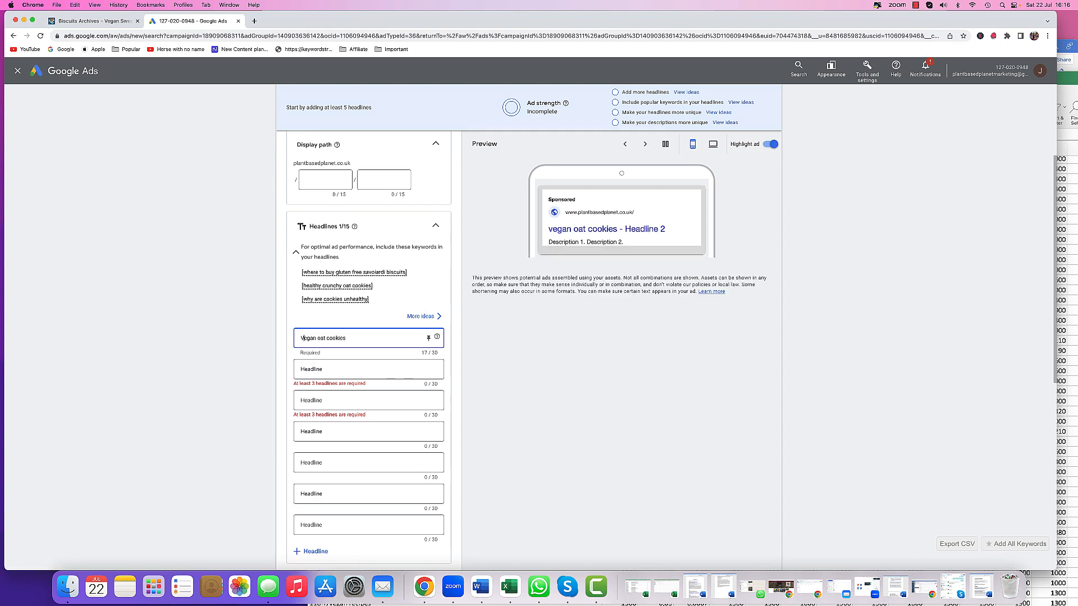
- Capitalize the first headline so it reads 'Vegan Oat Cookies'
click(319, 337)
key(BackSpace)
text(O)
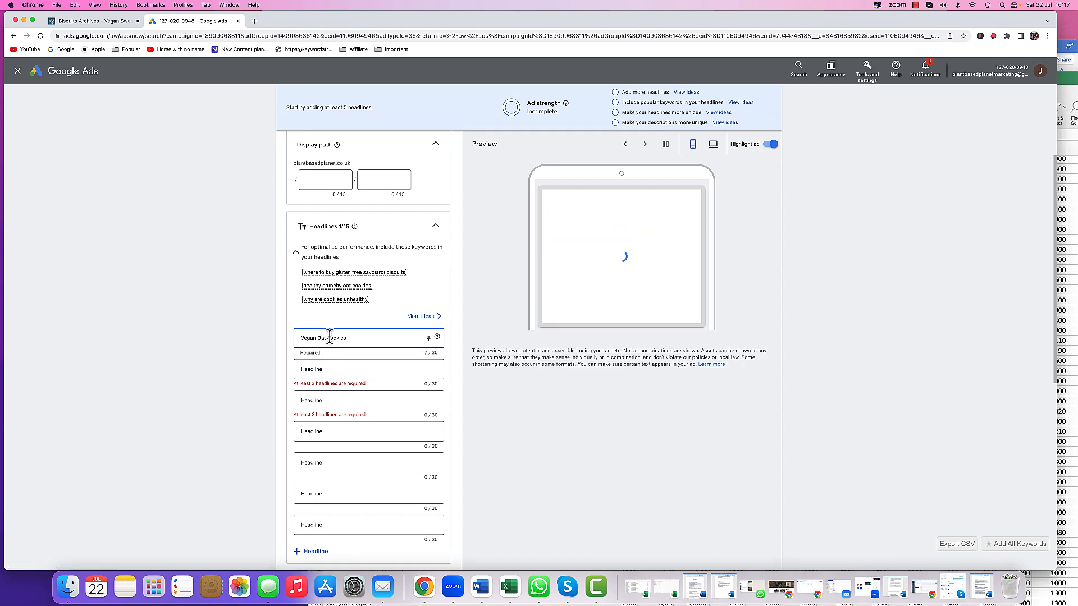
click(330, 337)
key(BackSpace)
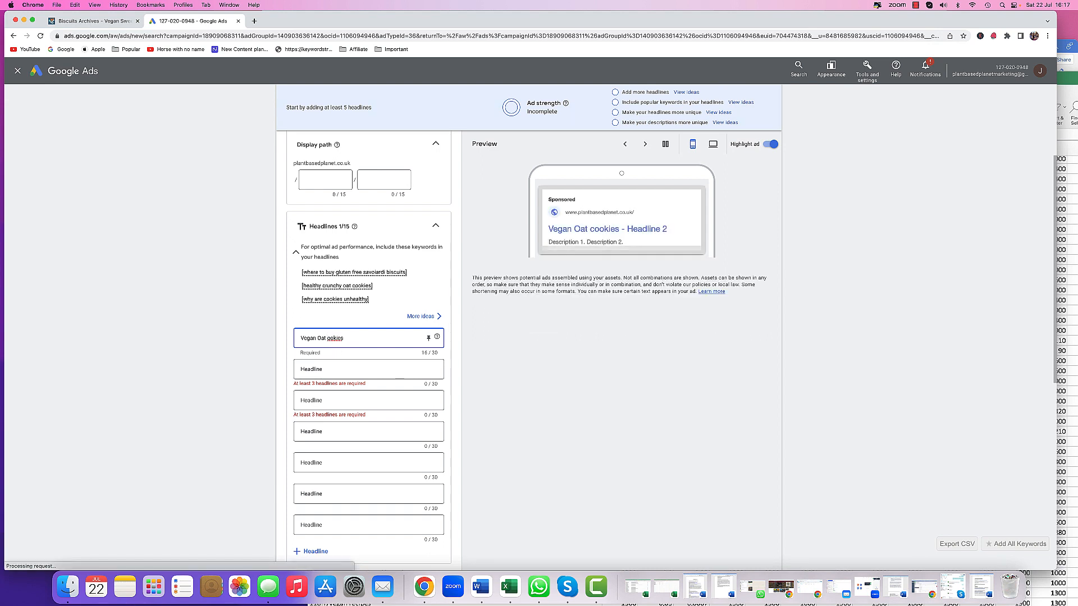
text(Co)
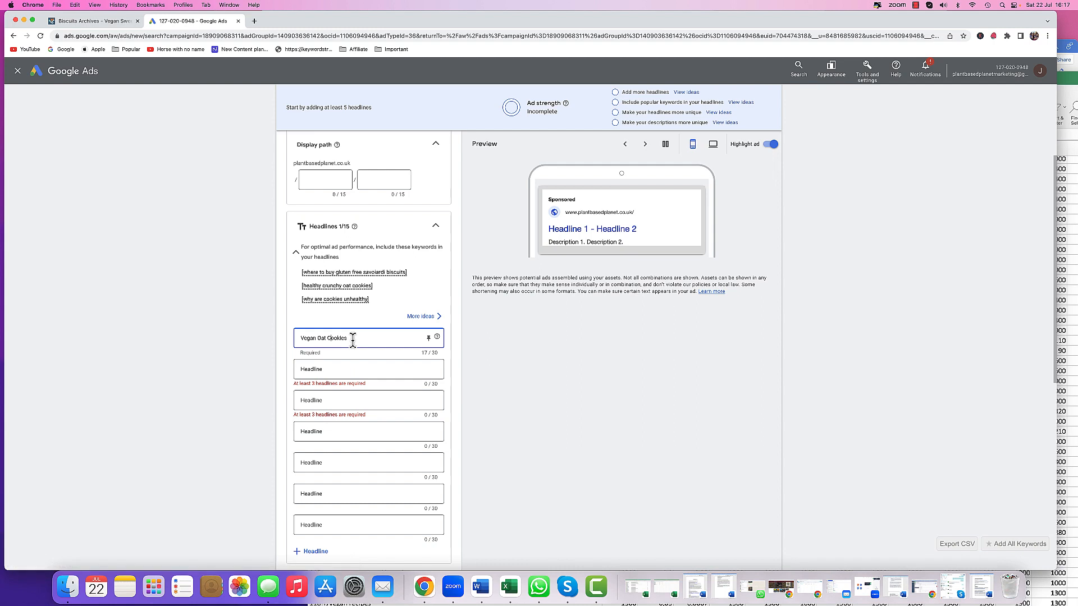
- Copy the headline and search Google for 'Vegan Oat biscuits' in a new tab
drag(353, 340, 288, 342)
right_click(313, 336)
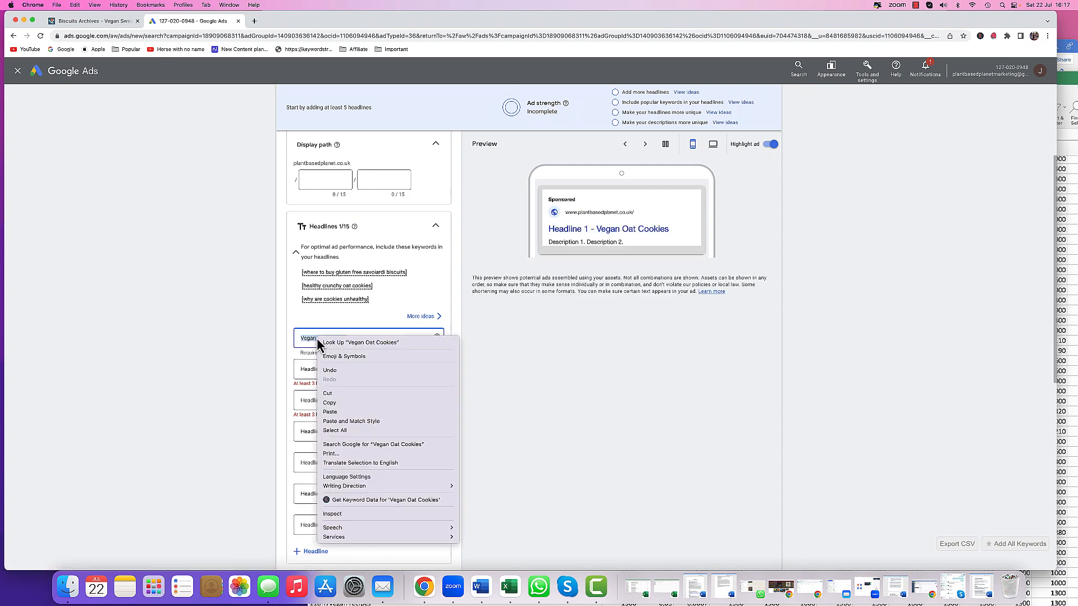
click(331, 402)
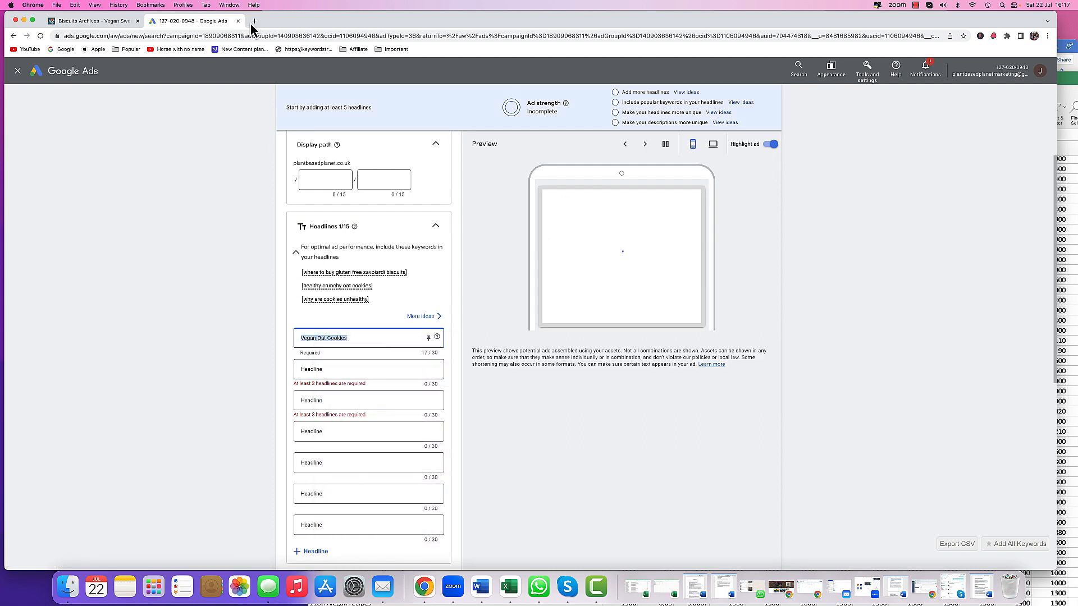
click(254, 21)
right_click(264, 35)
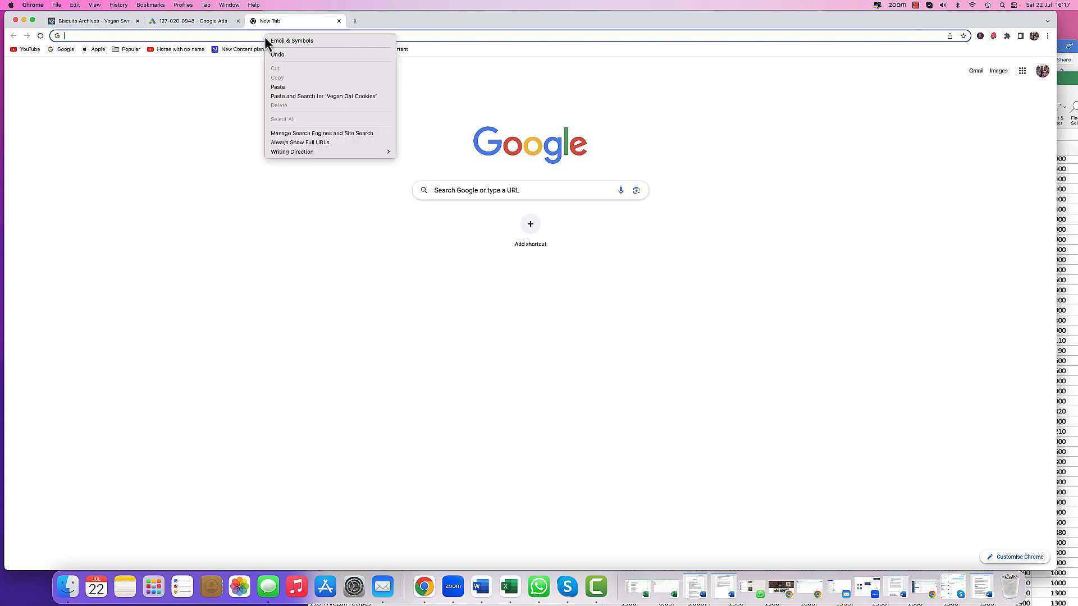
click(286, 88)
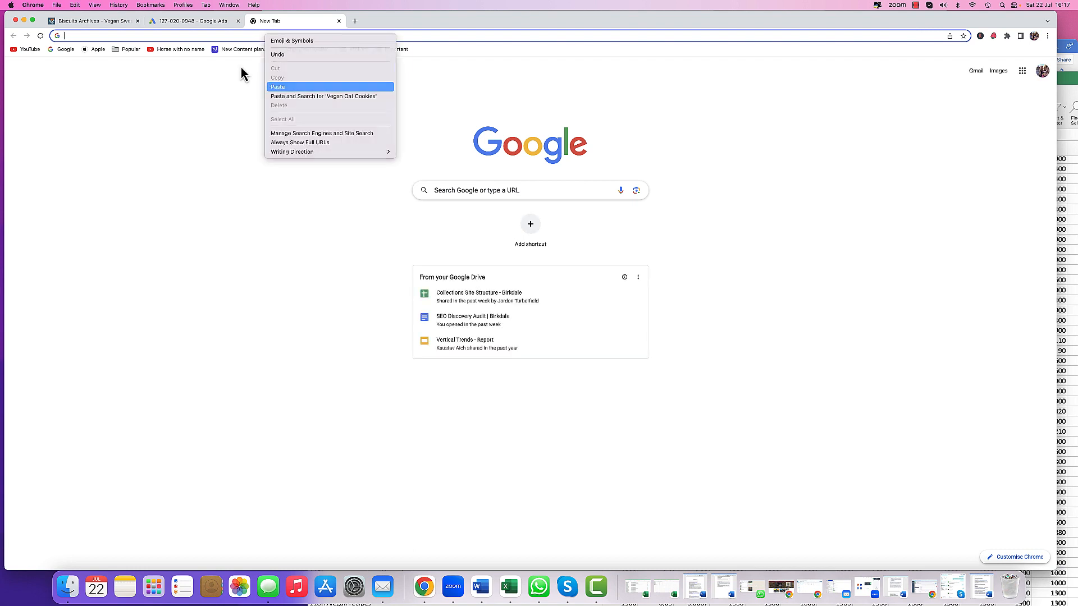
double_click(102, 36)
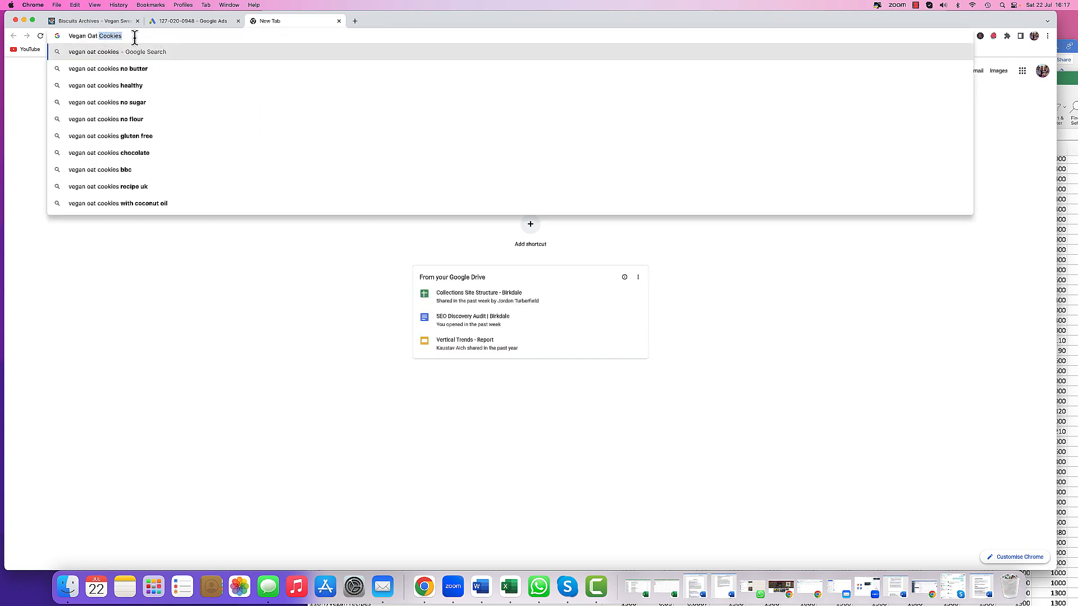
text(bi)
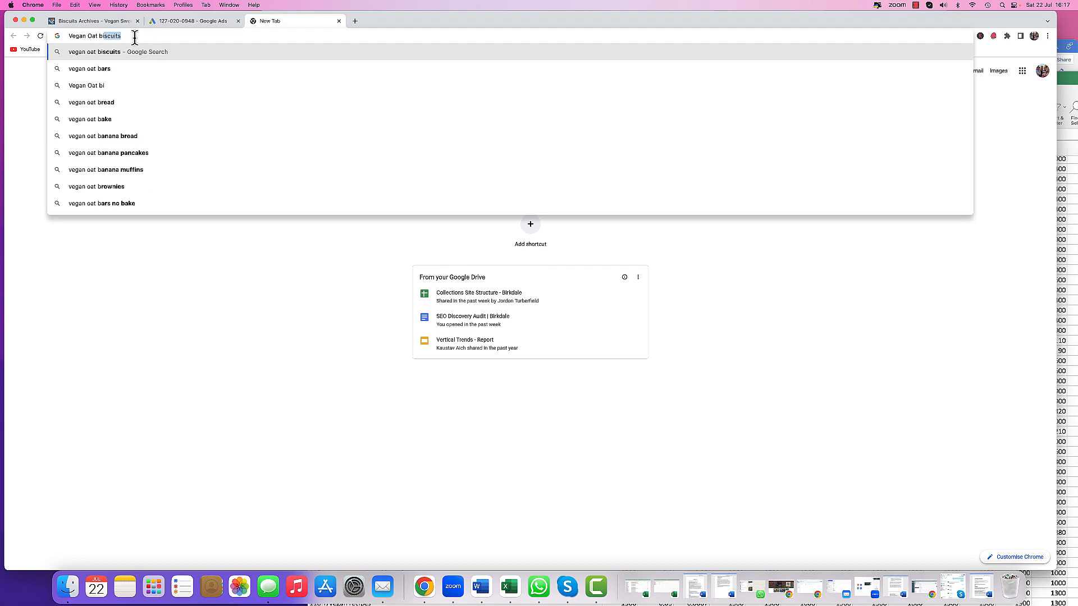
text(scuits)
key(Return)
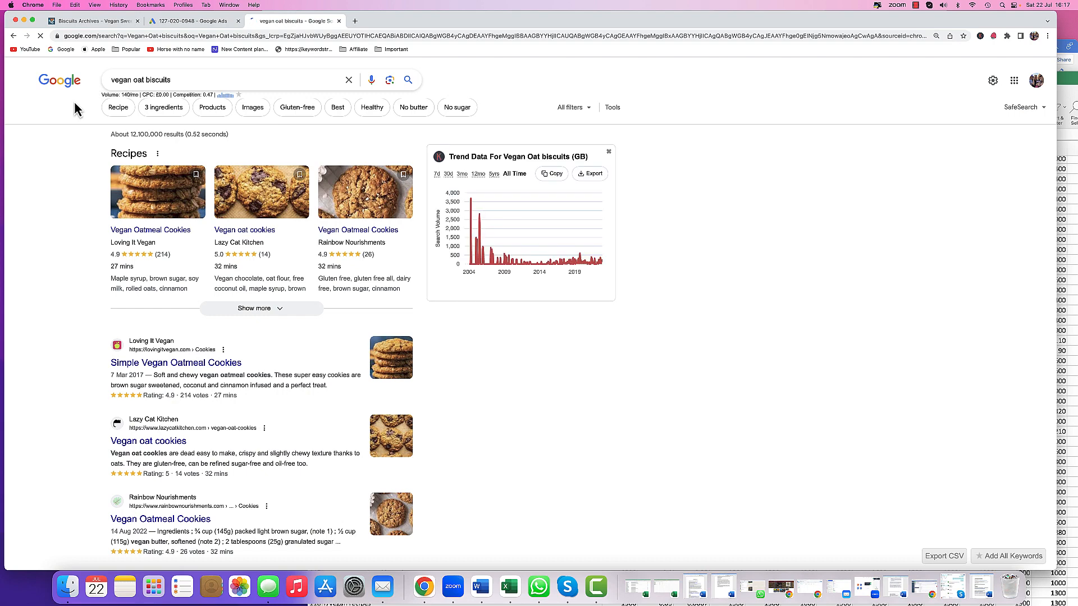
- Copy the 'vegan oat biscuits' search term and paste it into the second headline field
drag(174, 79, 104, 86)
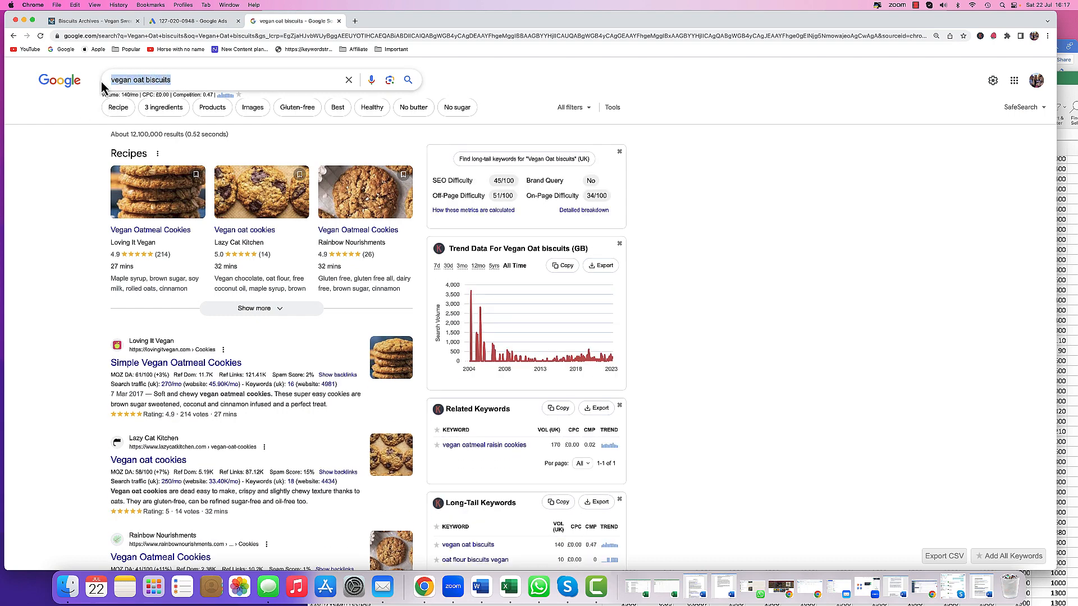
right_click(142, 84)
click(154, 144)
click(190, 22)
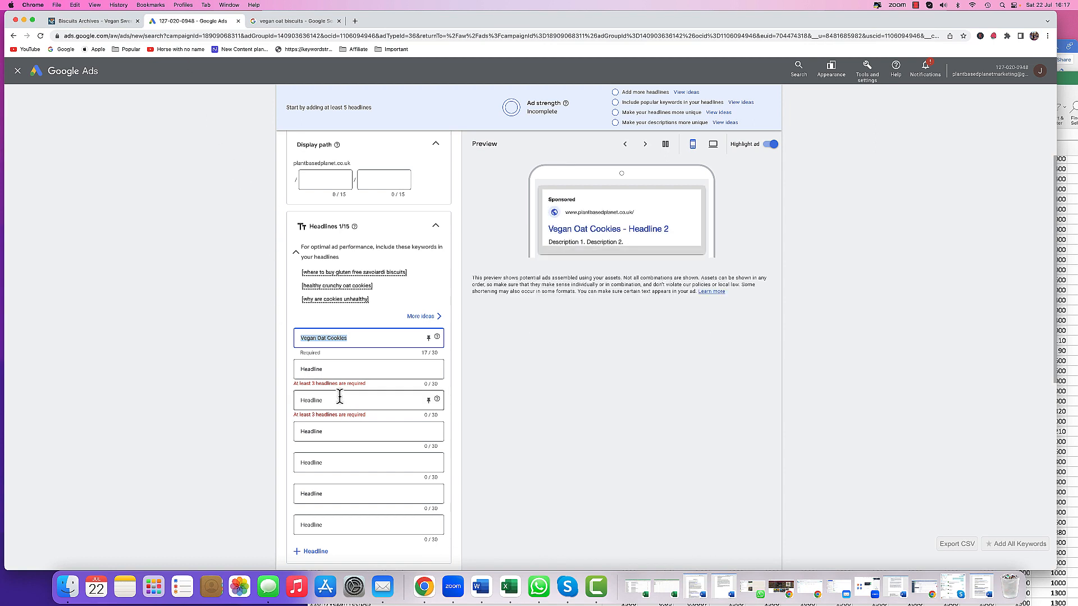
click(319, 368)
right_click(320, 368)
click(340, 435)
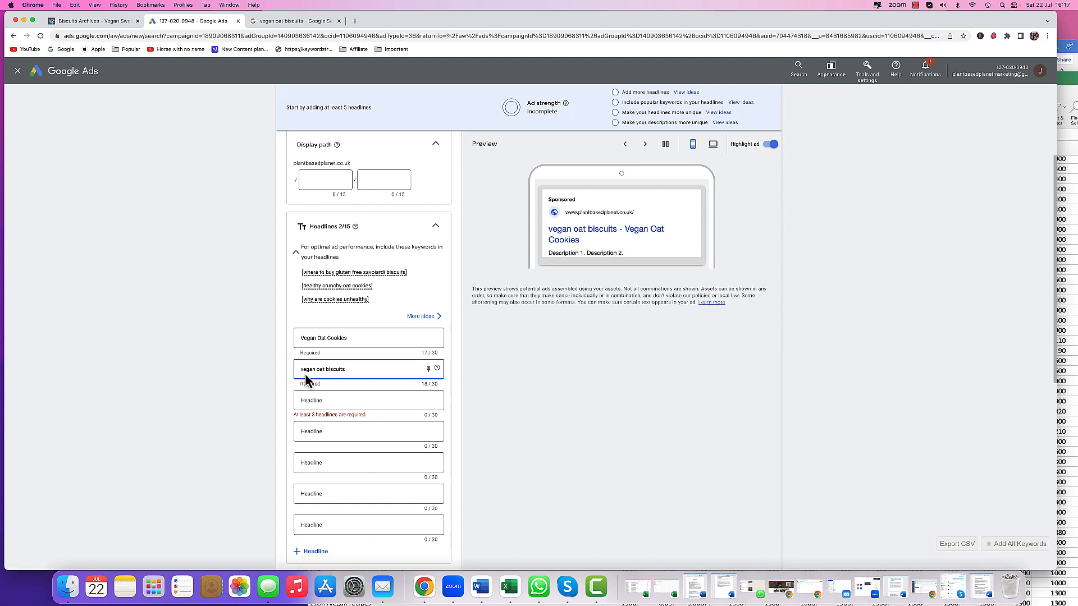
- Capitalize the second headline so it reads 'Vegan Oat Biscuits'
key(BackSpace)
text(V)
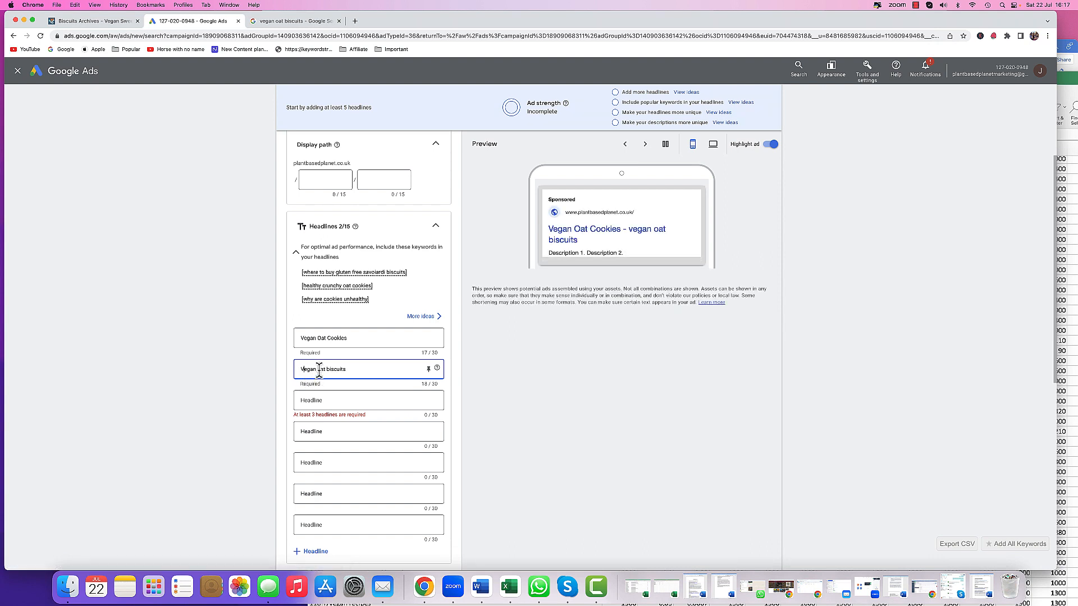
click(320, 371)
key(BackSpace)
text(O)
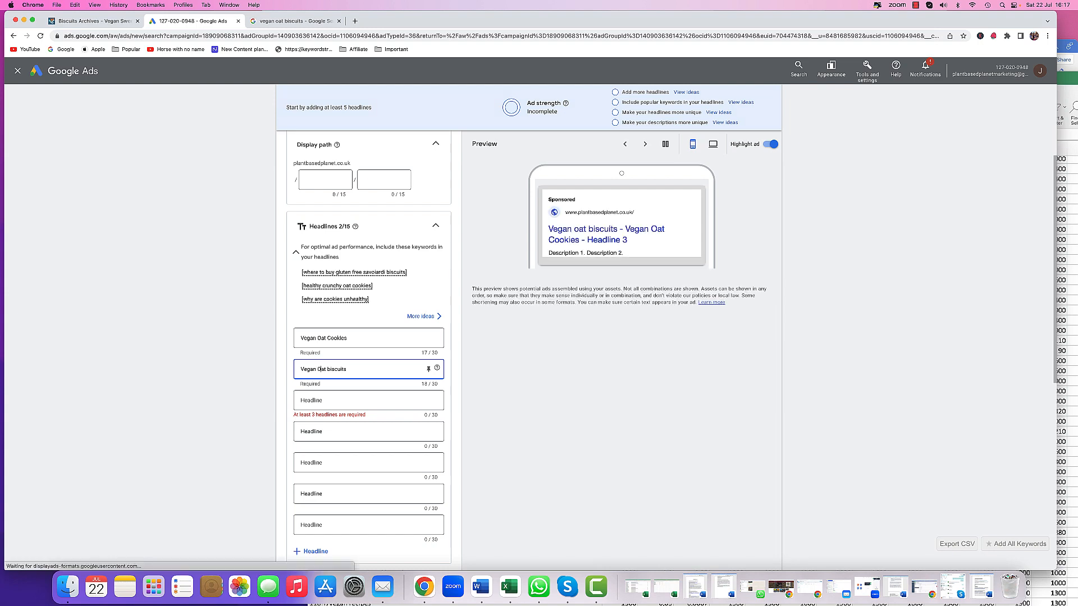
click(330, 371)
key(BackSpace)
text(B)
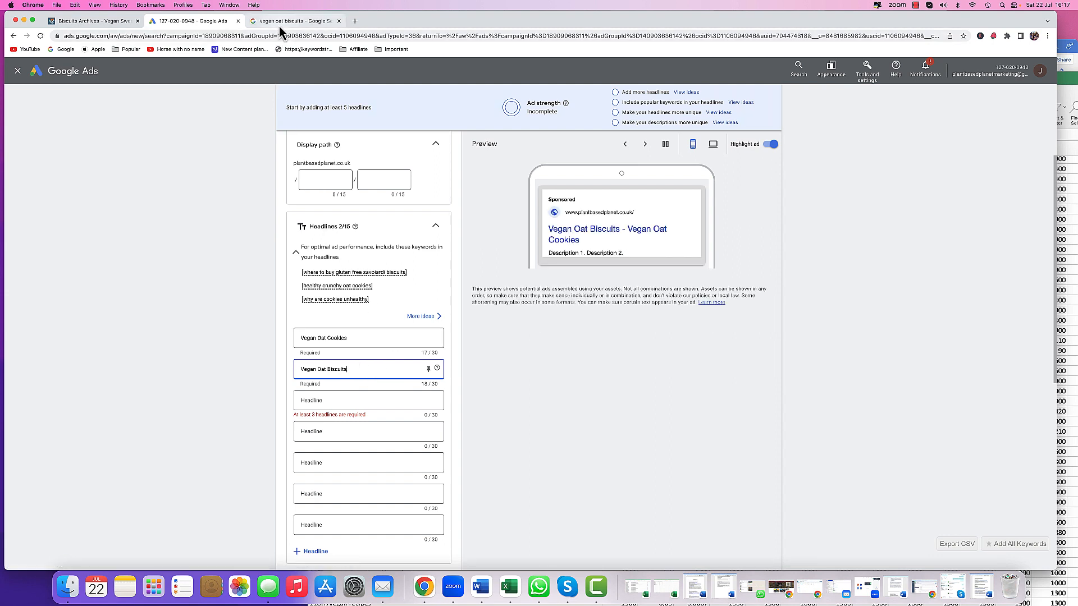
- Browse the store's biscuits category page for product ideas
click(85, 22)
click(352, 323)
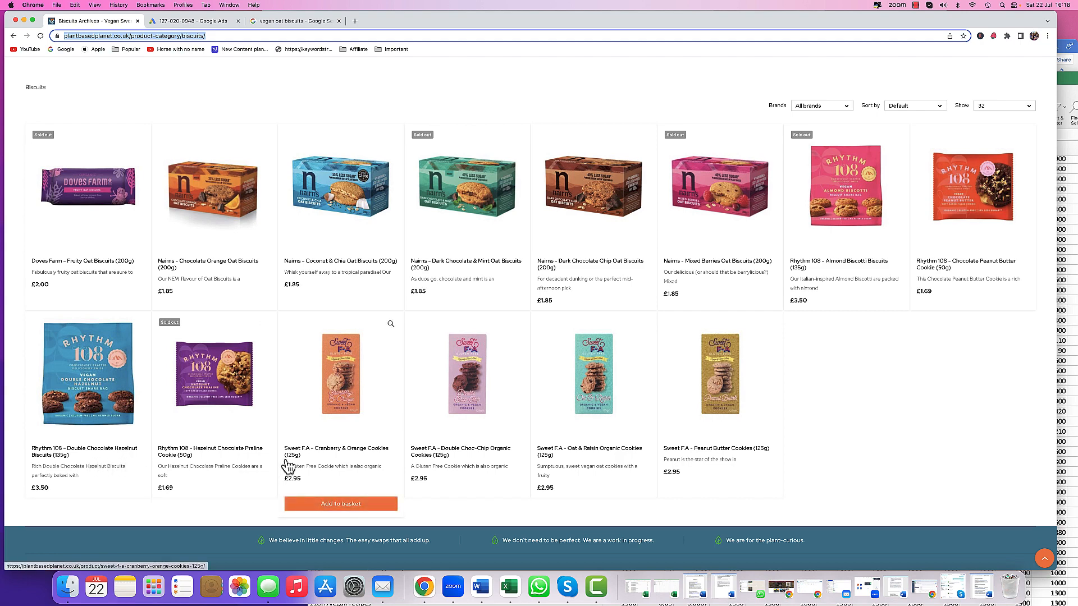
click(281, 21)
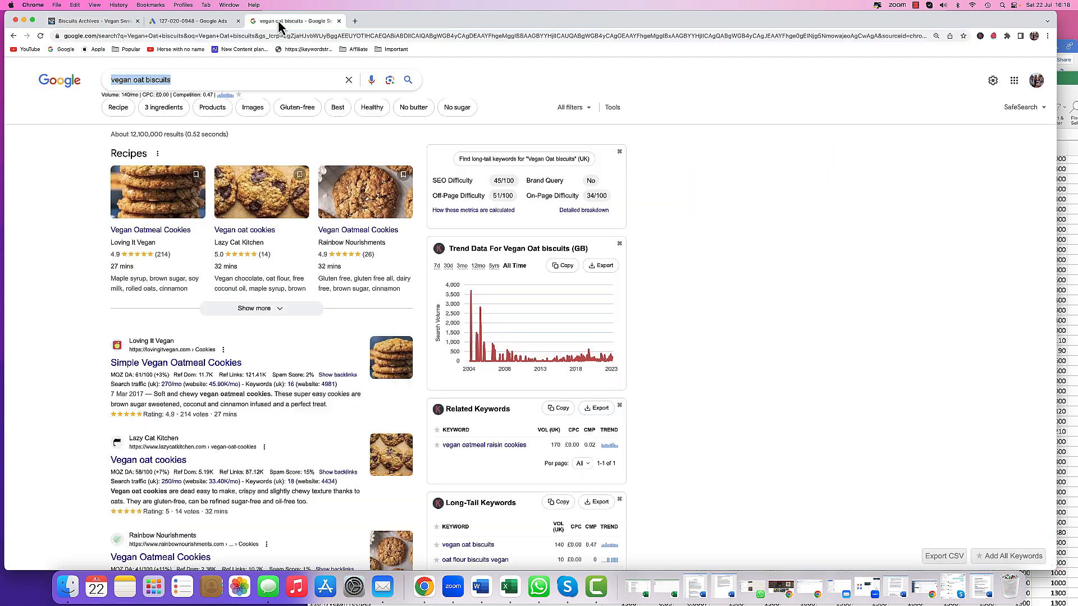
- Search Google for 'vegan chocolate cookies' and copy the search term
click(135, 80)
drag(135, 79, 194, 80)
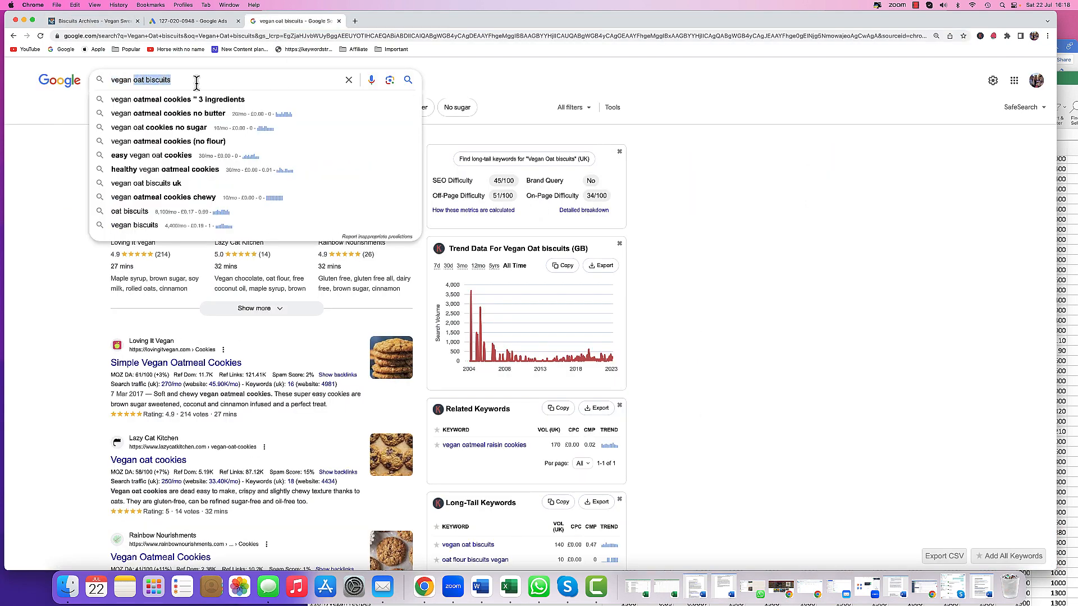
text(c)
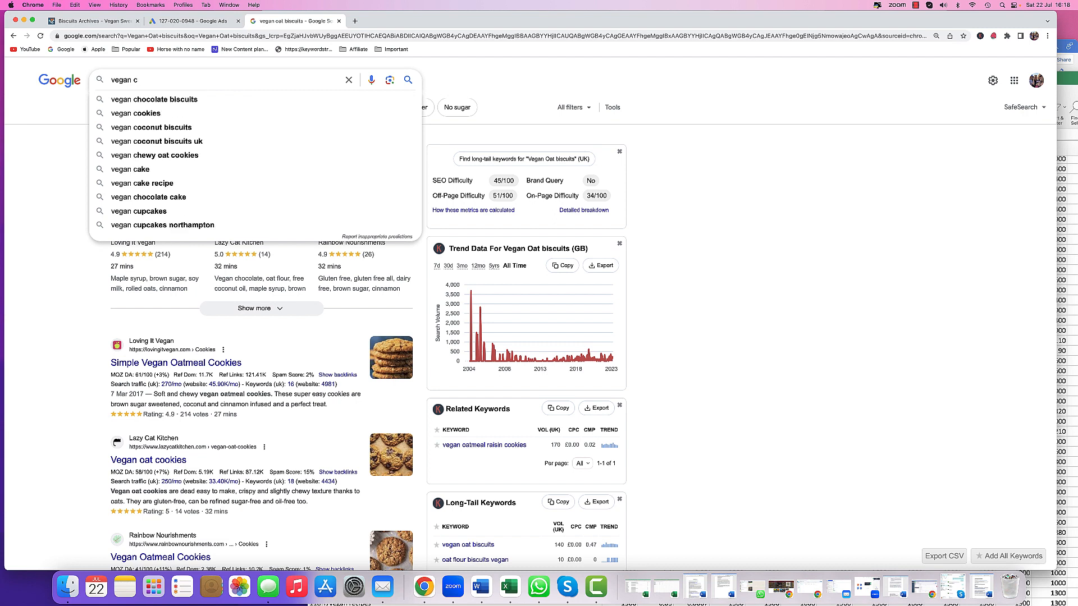
text(hoclo)
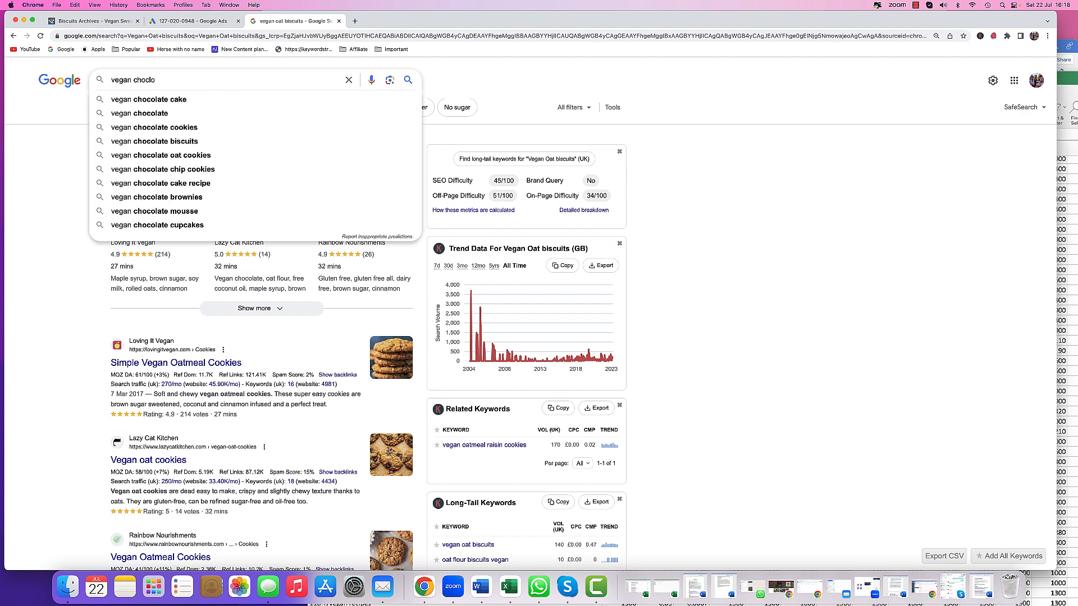
key(BackSpace)
text(olate)
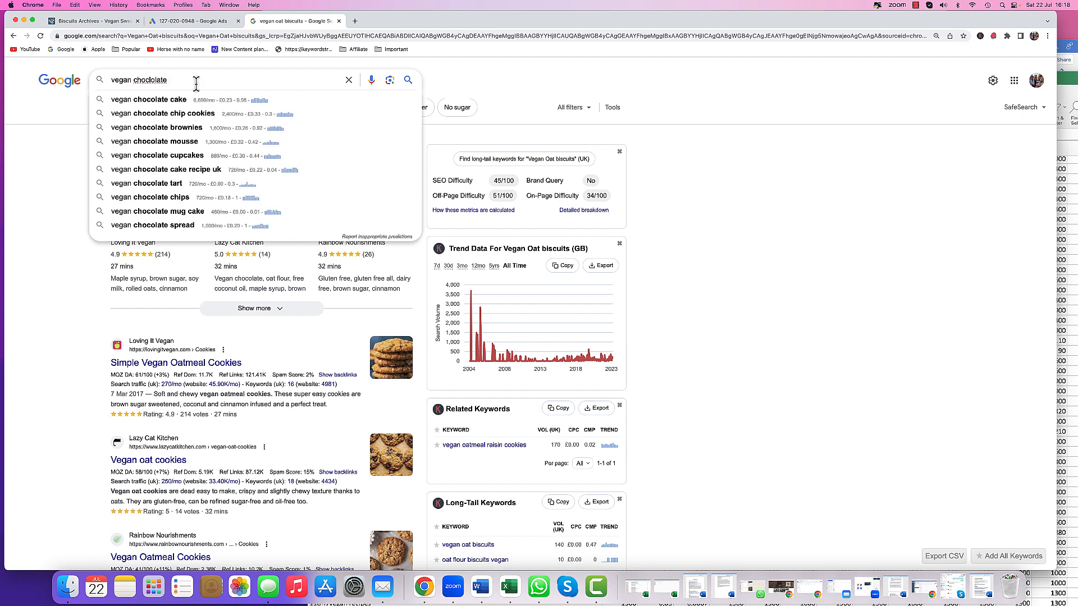
text(bi)
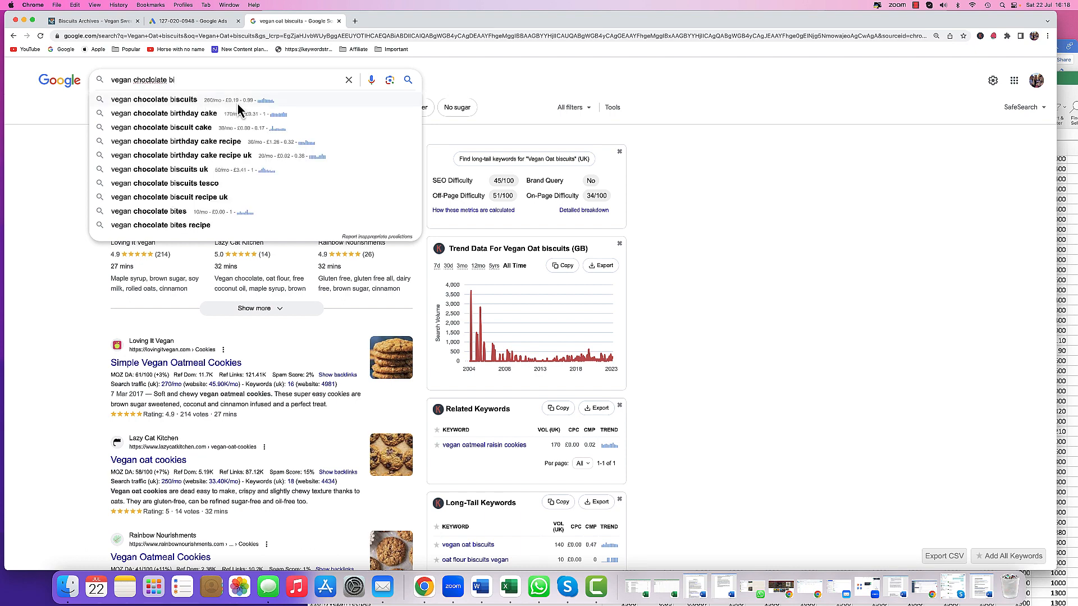
double_click(170, 80)
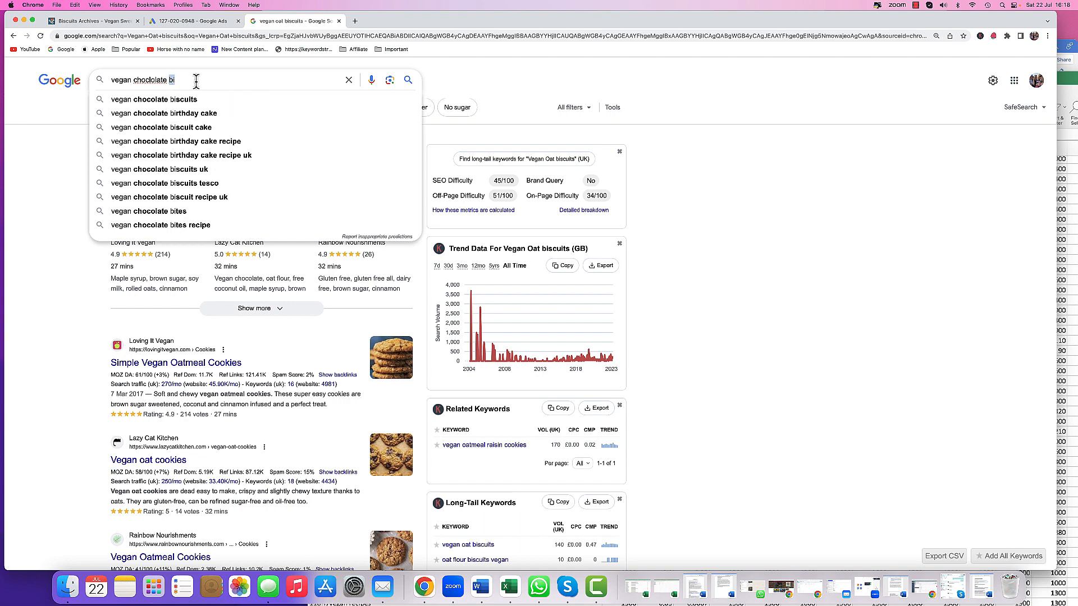
text(cook)
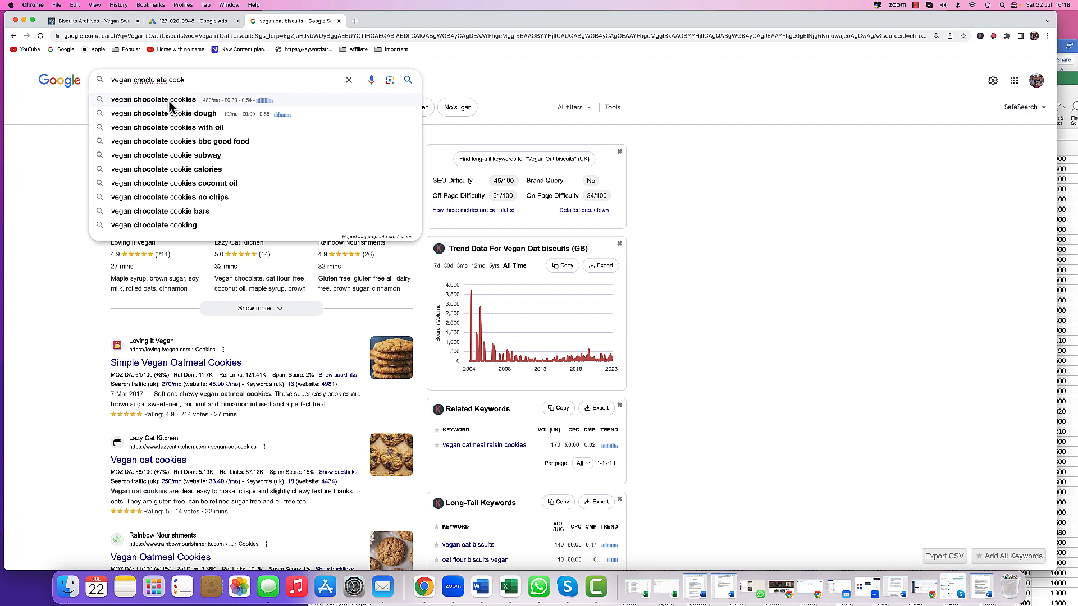
click(170, 105)
drag(204, 80, 110, 82)
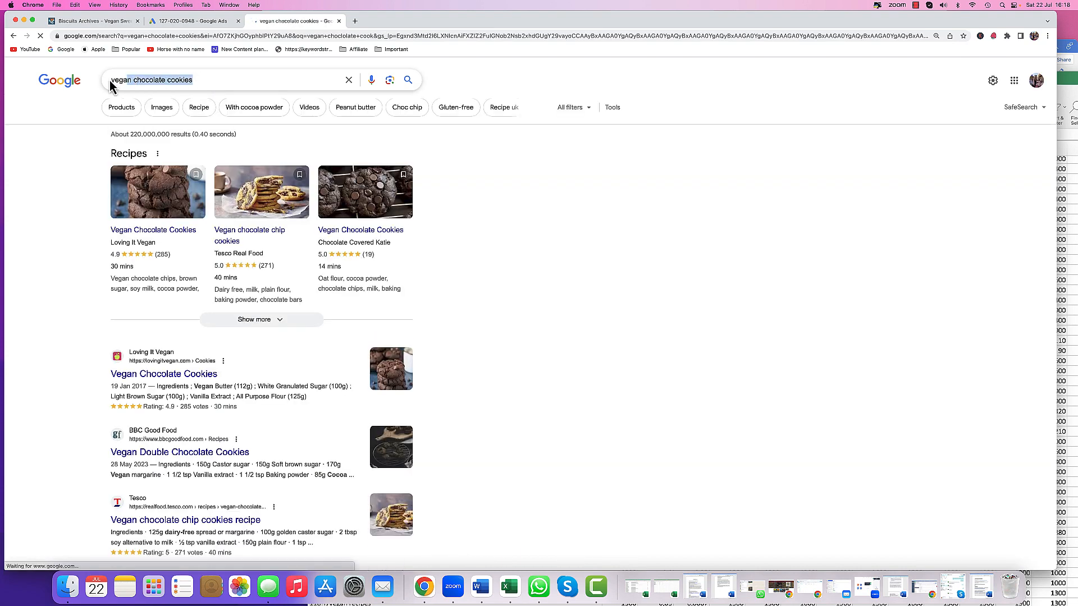
right_click(131, 80)
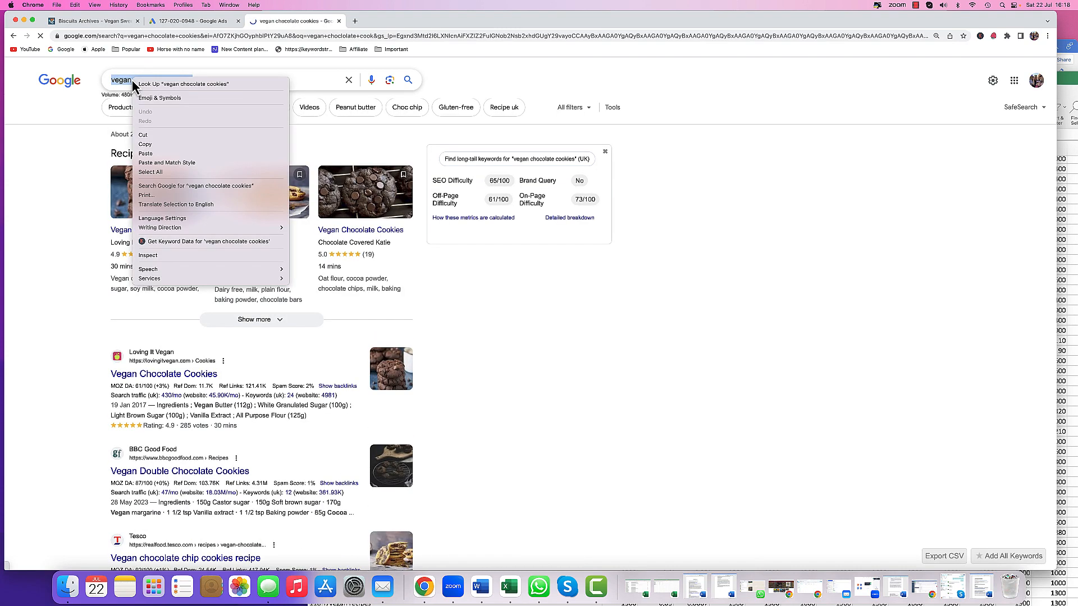
click(148, 144)
- Paste 'vegan chocolate cookies' into the ad's third headline field
click(181, 21)
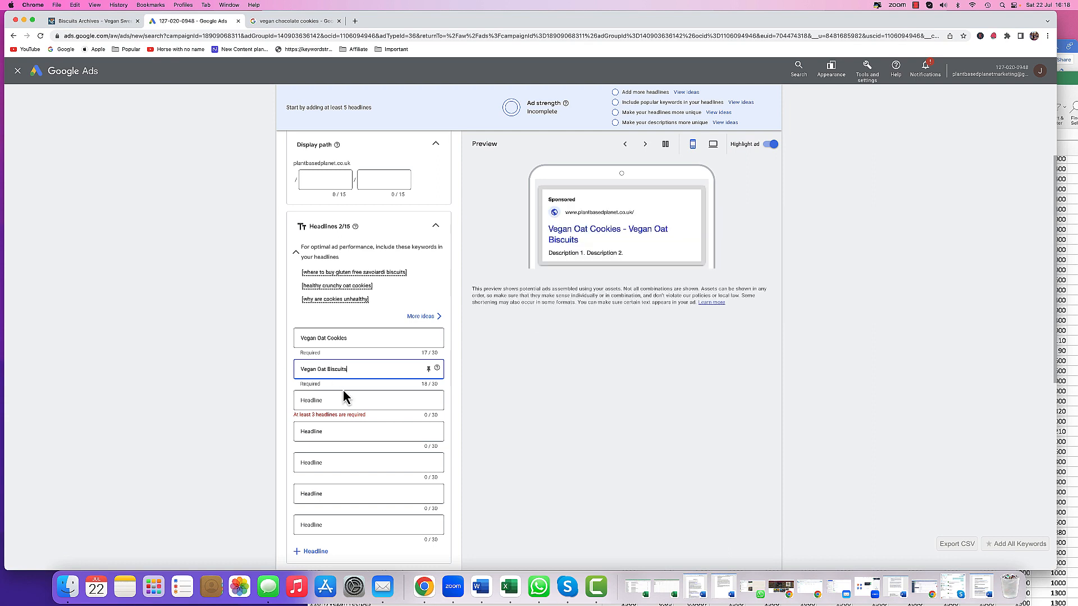
scroll(344, 387, down, 2)
click(311, 248)
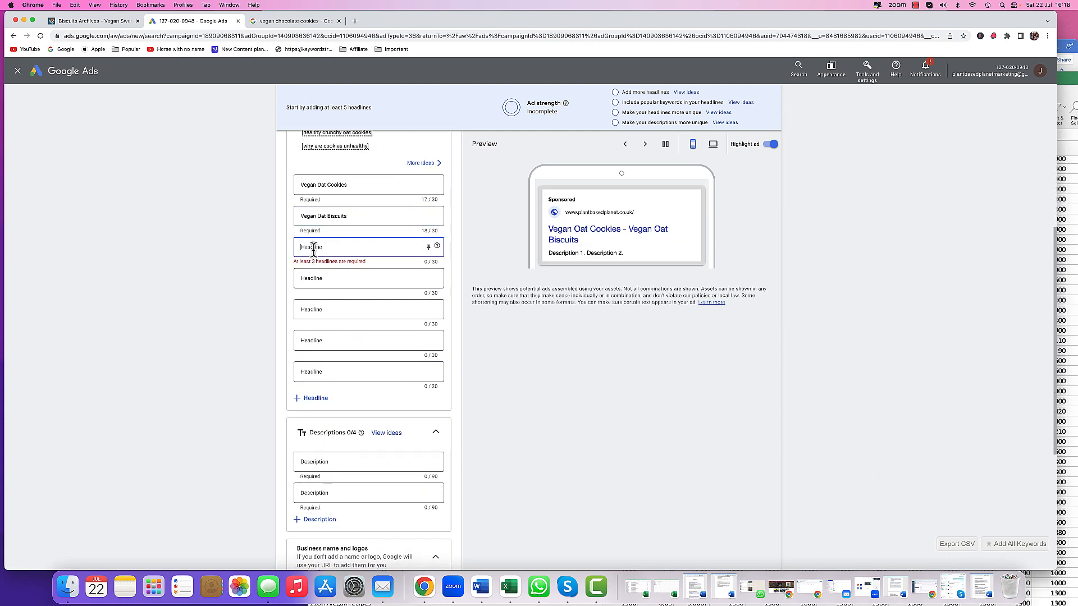
right_click(314, 254)
click(327, 310)
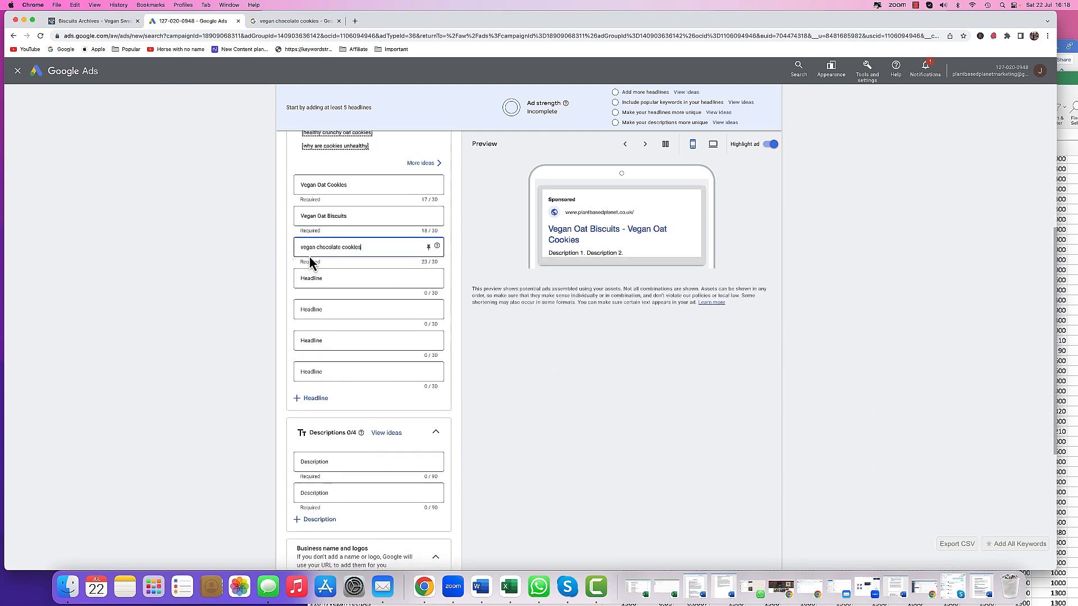
key(BackSpace)
- Capitalize the third headline so it reads 'Vegan Chocolate Cookies'
click(320, 246)
key(BackSpace)
text(C)
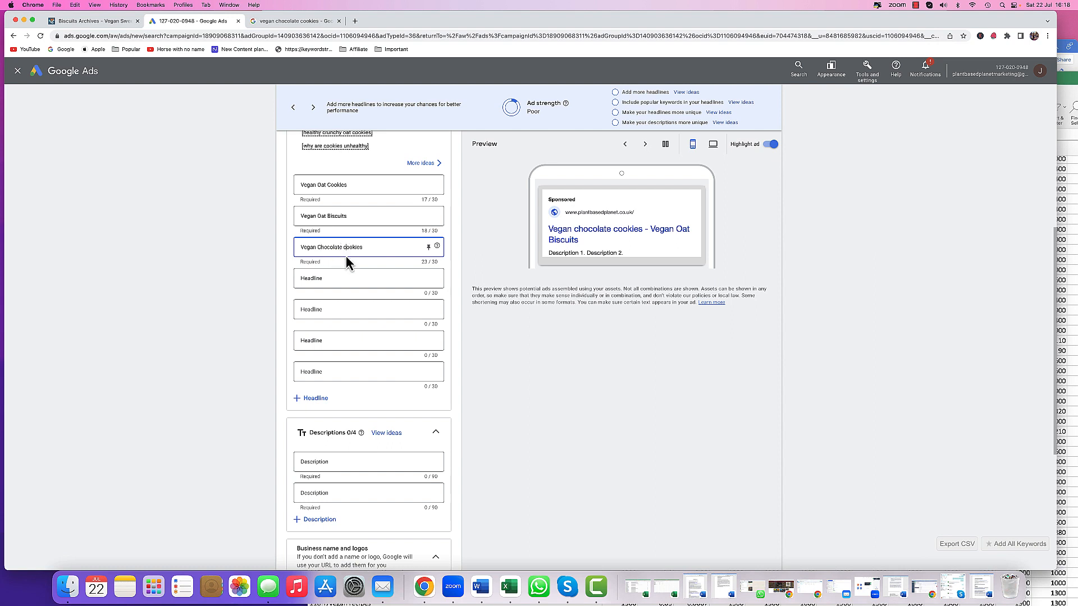
key(Delete)
text(C)
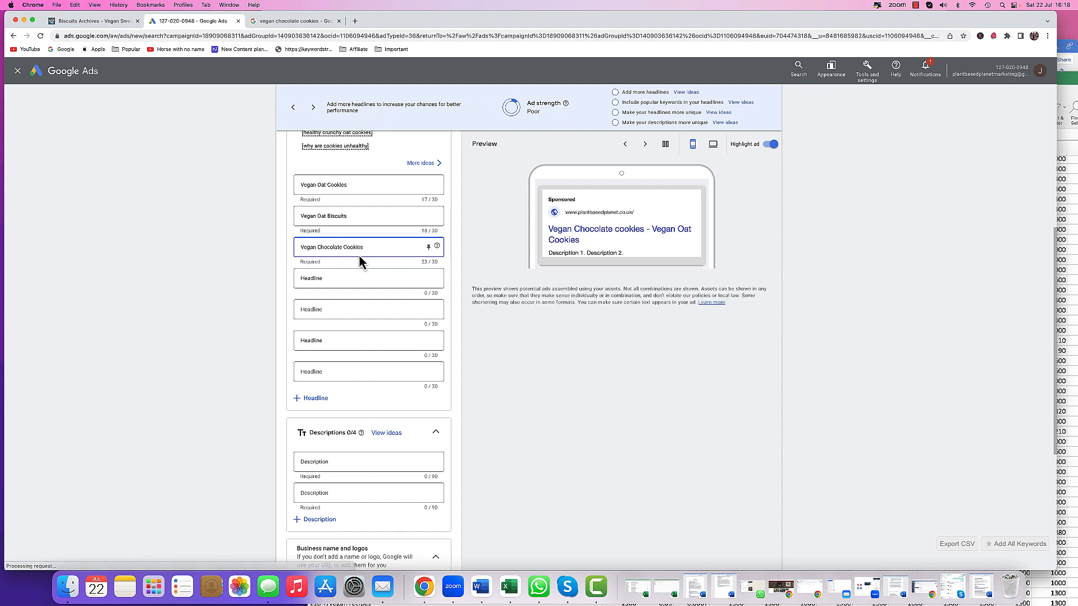
- Copy the third headline into the fourth headline and change it to 'Vegan Chocolate Biscuits'
drag(365, 248, 299, 247)
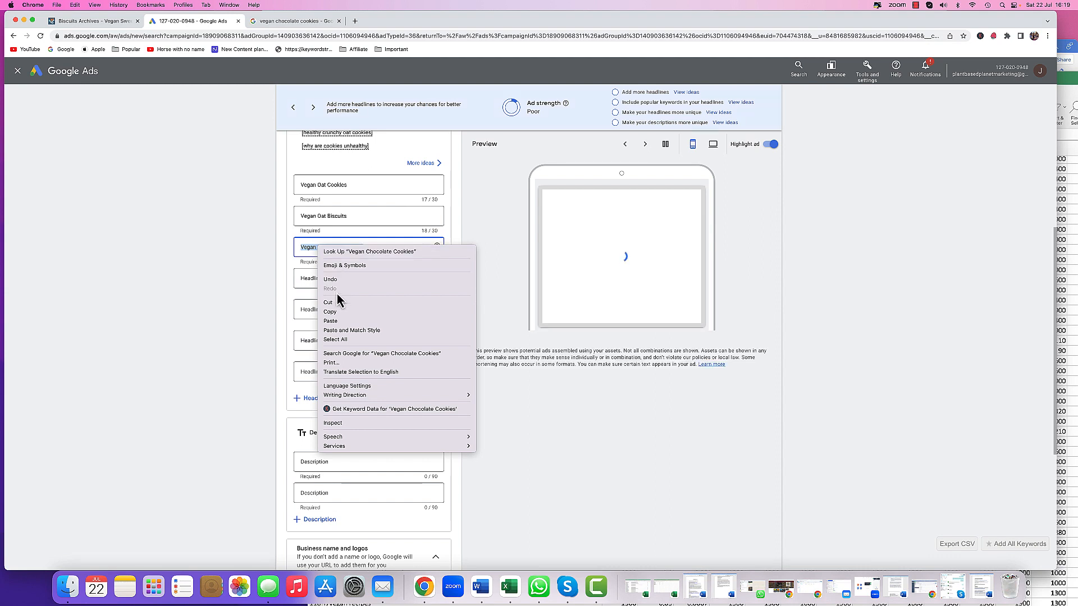
click(331, 312)
click(315, 280)
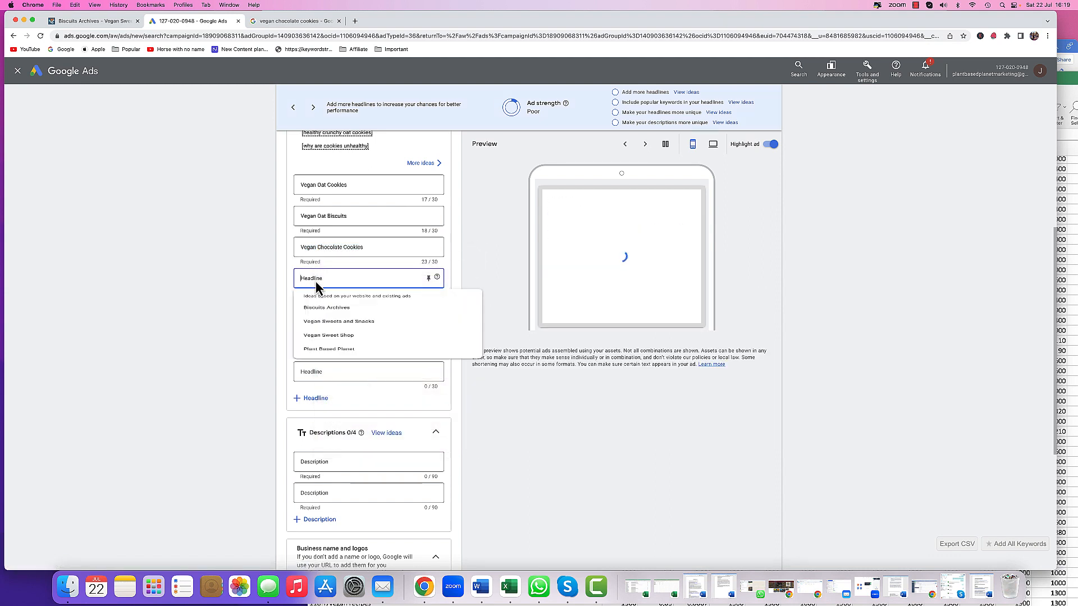
right_click(315, 280)
click(334, 349)
key(super+v)
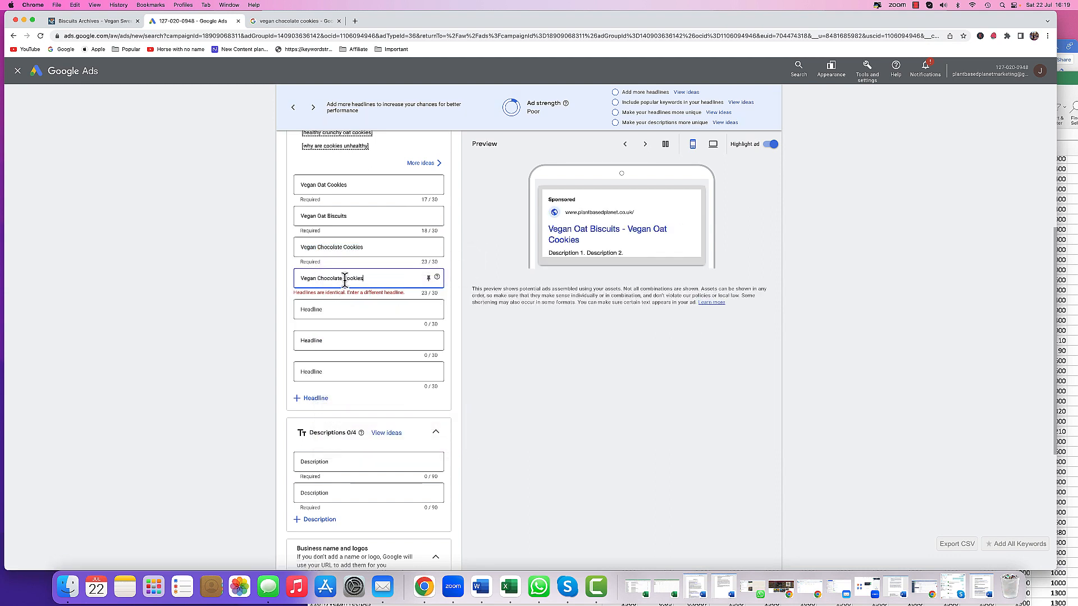
text(Biscuits)
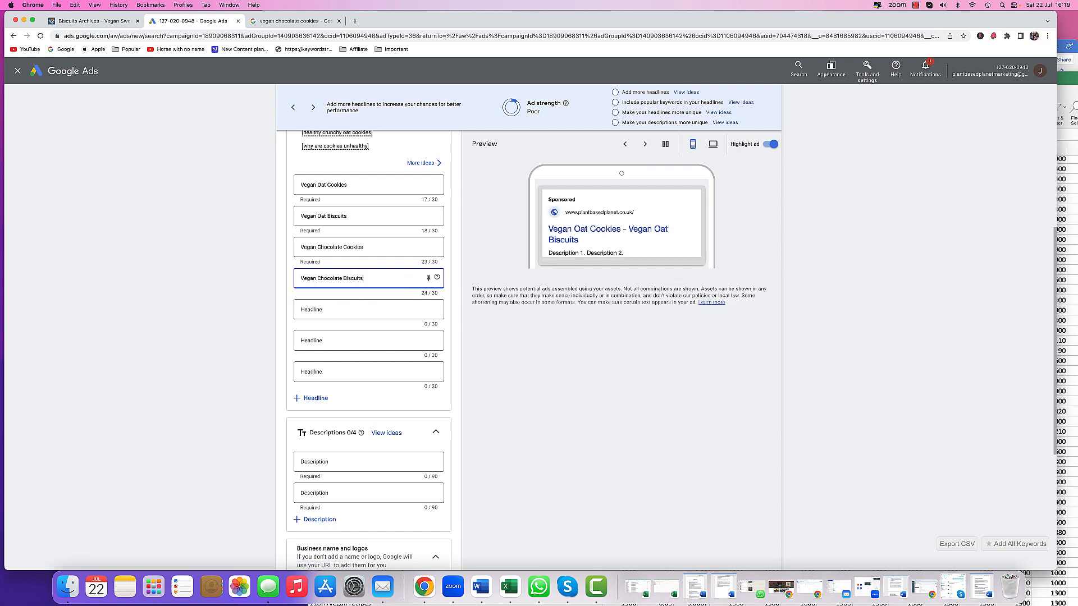
- Copy 'Suitable as Halal Food' from the Word document into the fifth headline
click(383, 307)
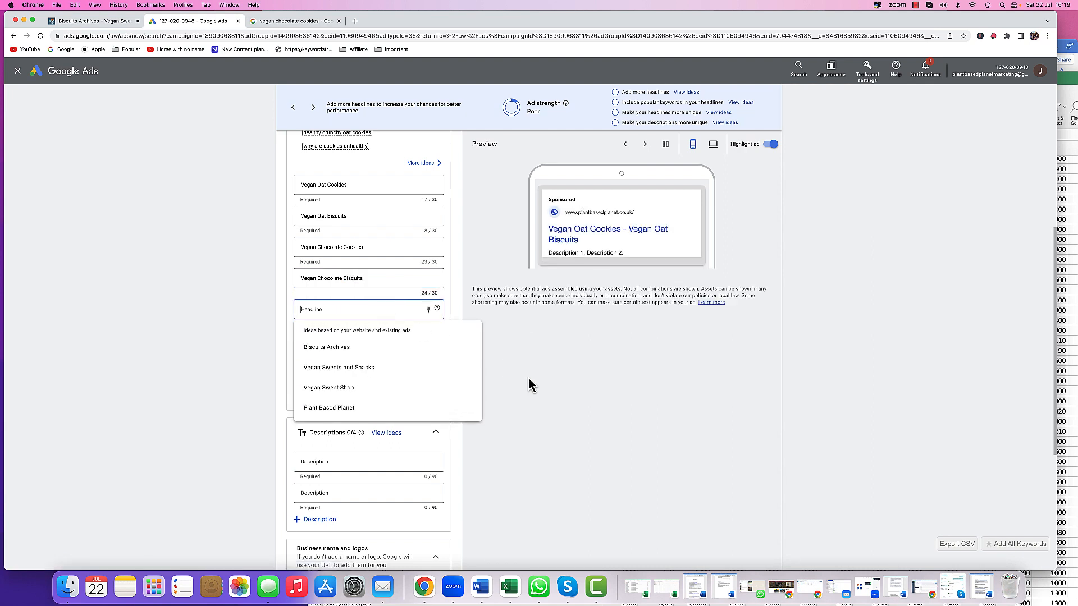
click(570, 410)
scroll(570, 410, down, 3)
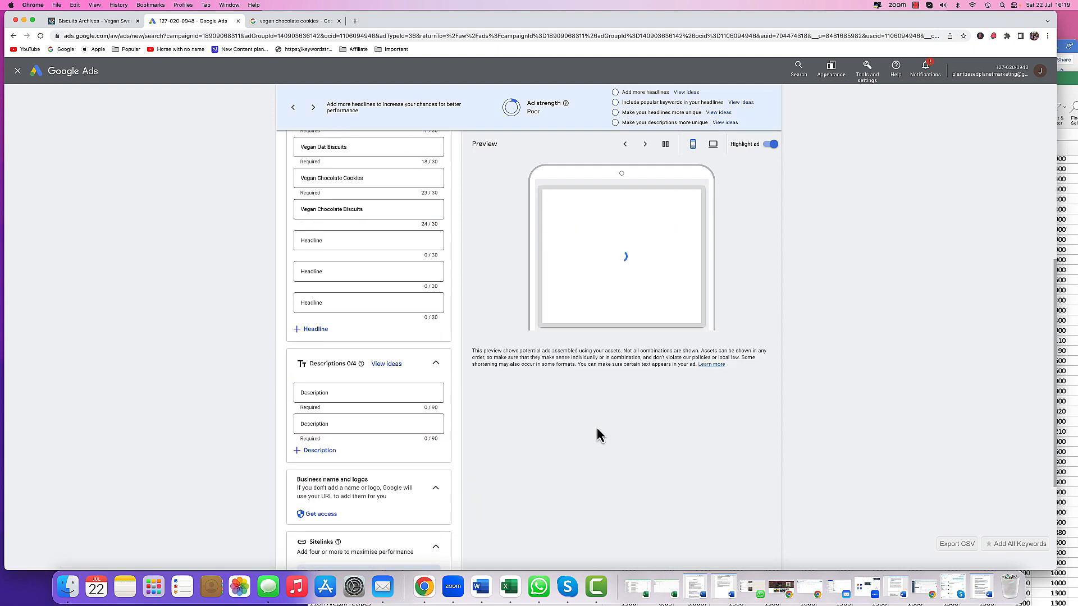
click(487, 591)
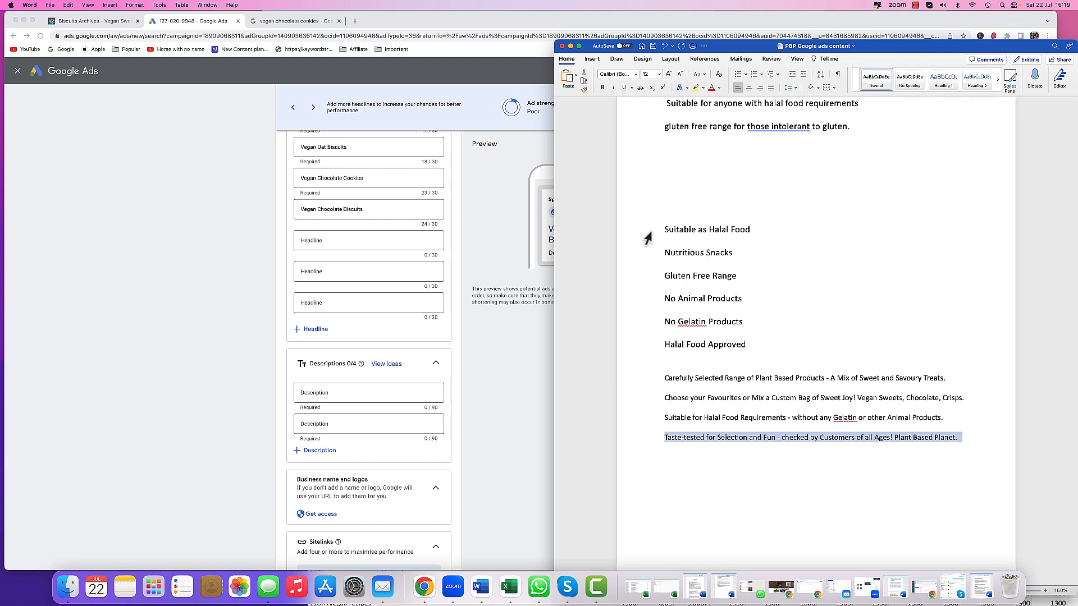
click(649, 234)
right_click(676, 227)
click(702, 253)
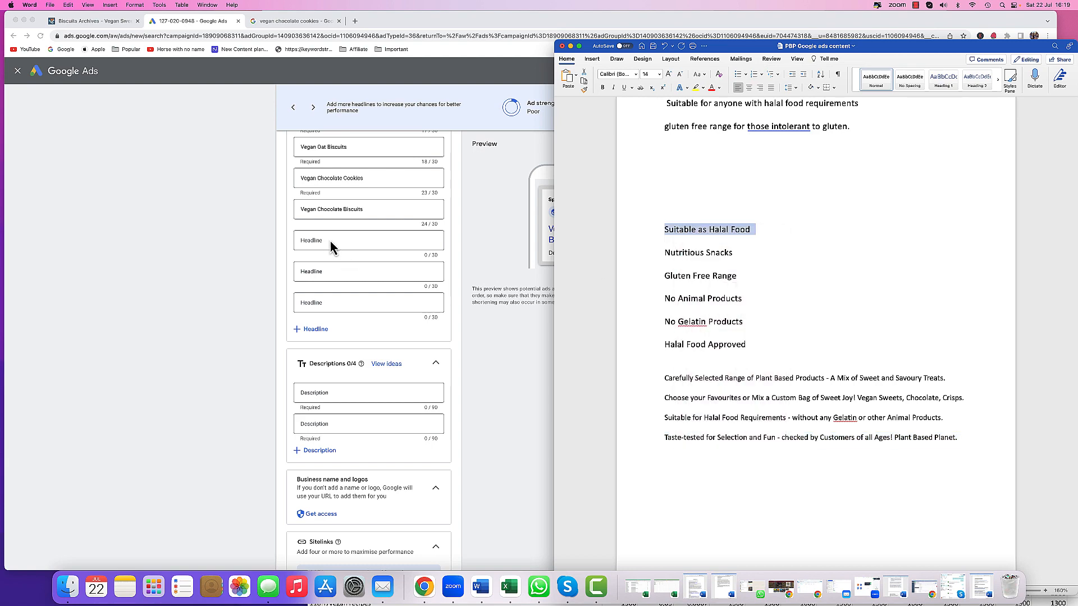
click(331, 247)
right_click(331, 242)
click(352, 301)
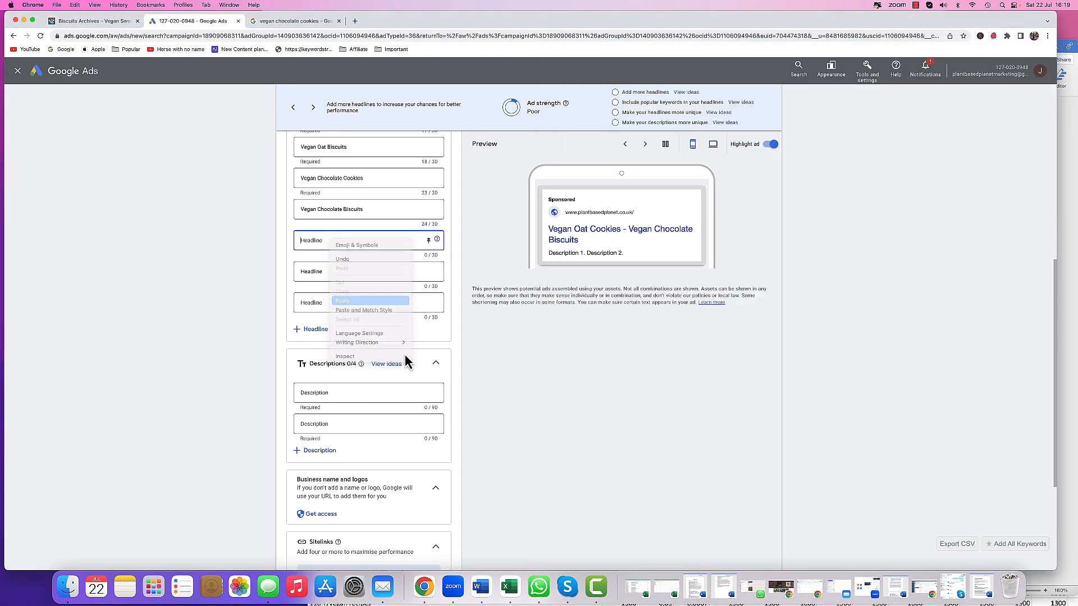
- Copy 'Nutritious Snacks' from the Word document into the sixth headline
click(481, 588)
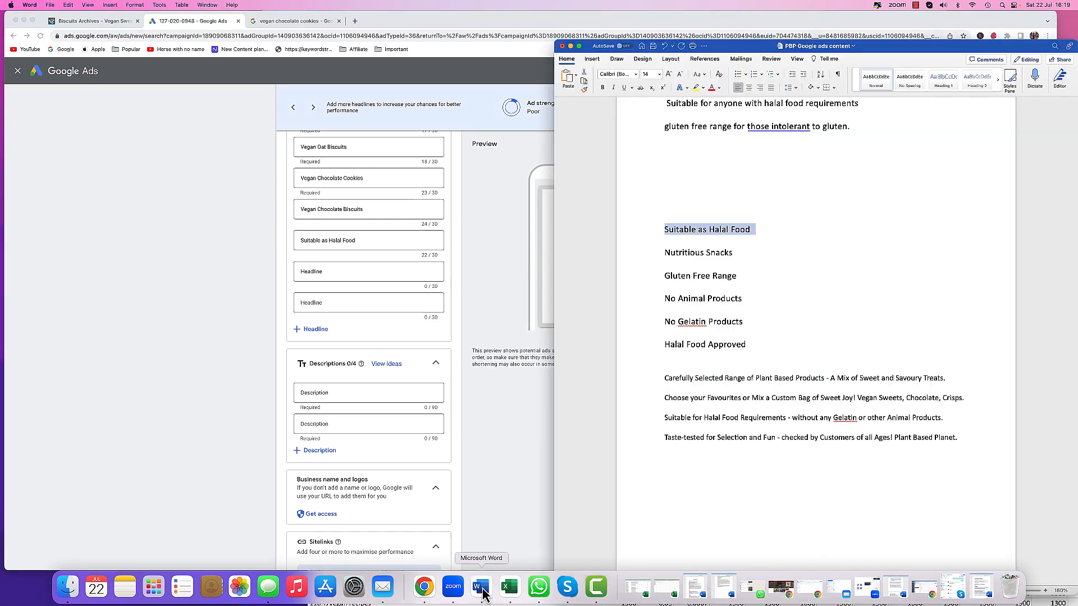
click(654, 254)
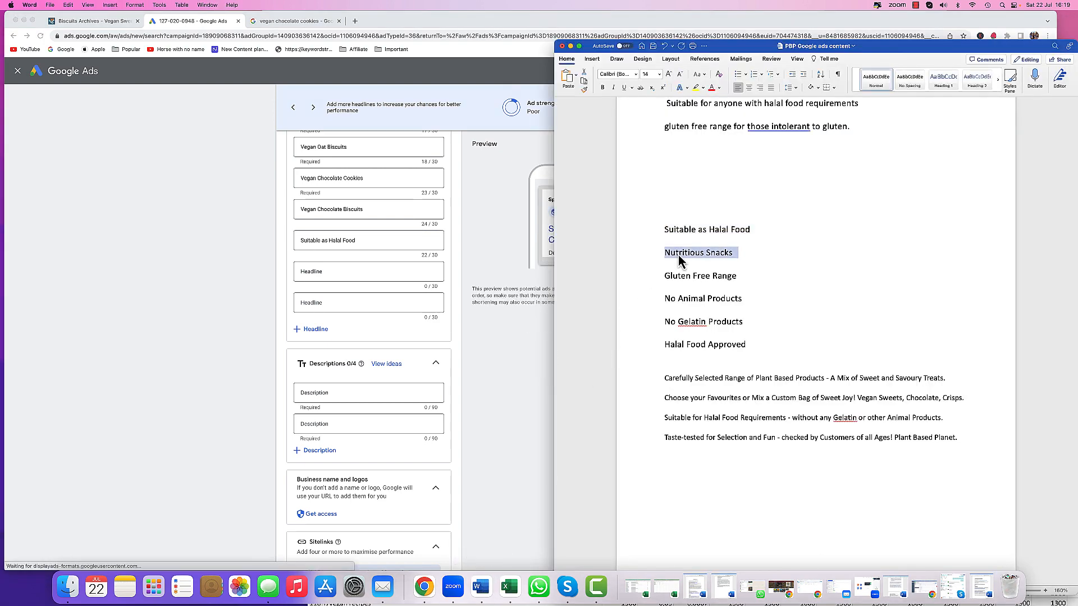
right_click(679, 253)
click(686, 280)
click(349, 275)
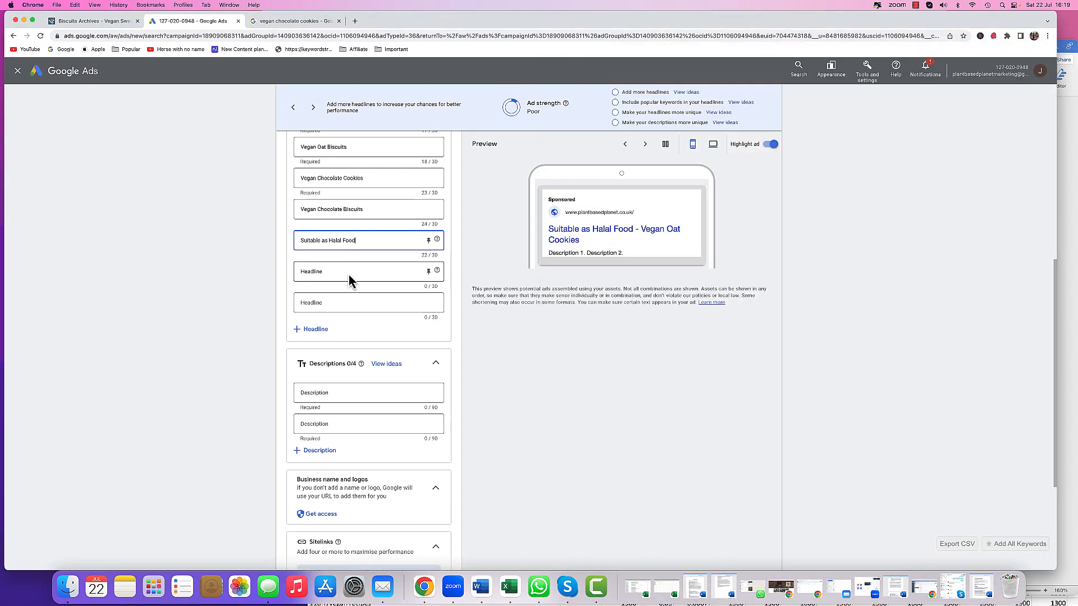
right_click(349, 275)
click(363, 334)
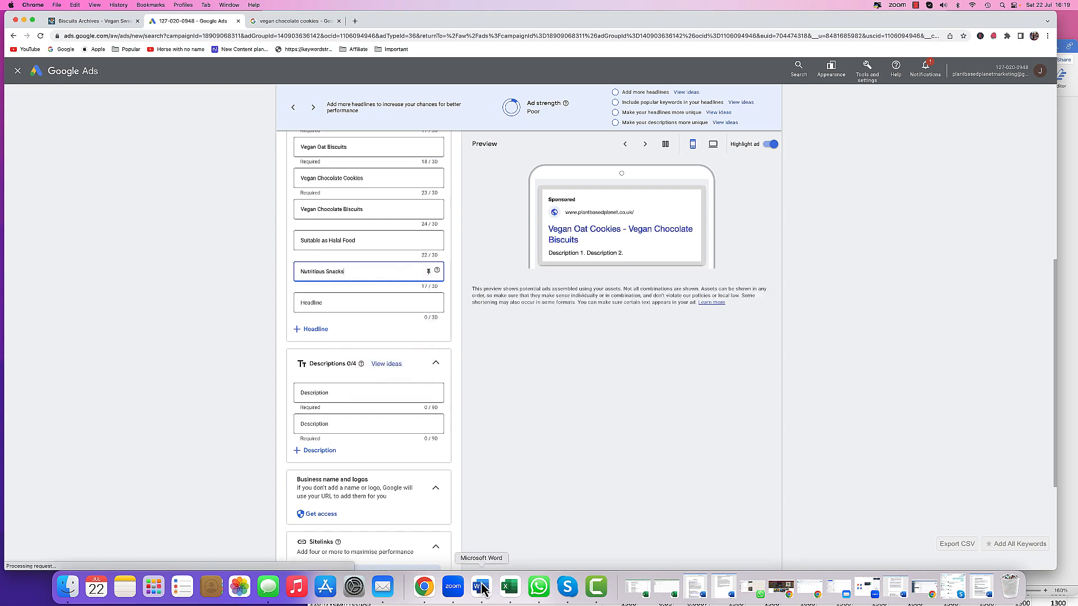
- Copy 'Gluten Free Range' from the Word document into the seventh headline and add another headline field
click(481, 587)
click(651, 277)
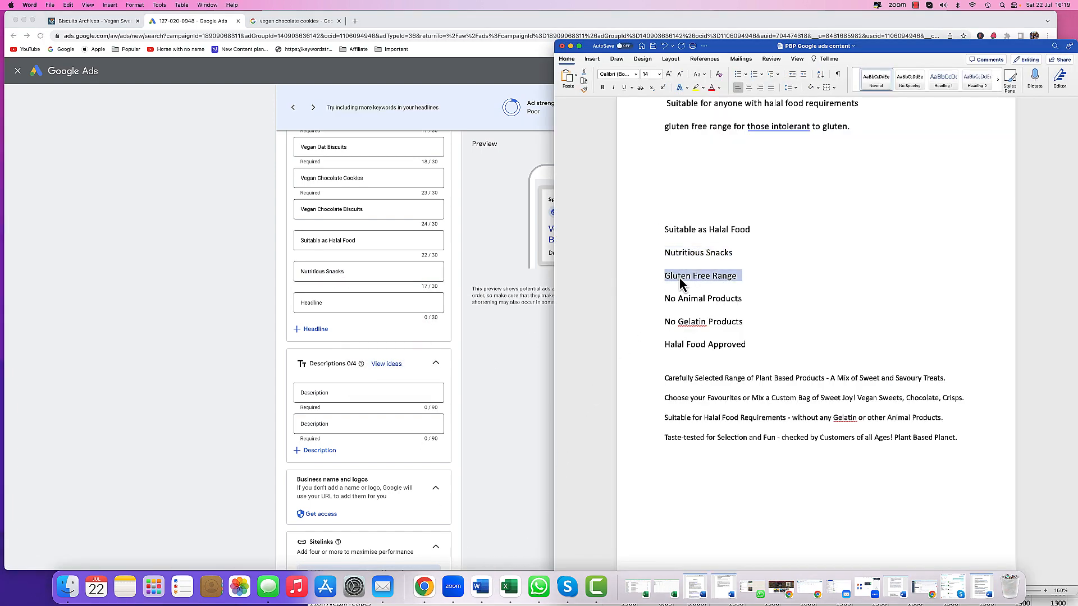
right_click(685, 276)
click(700, 303)
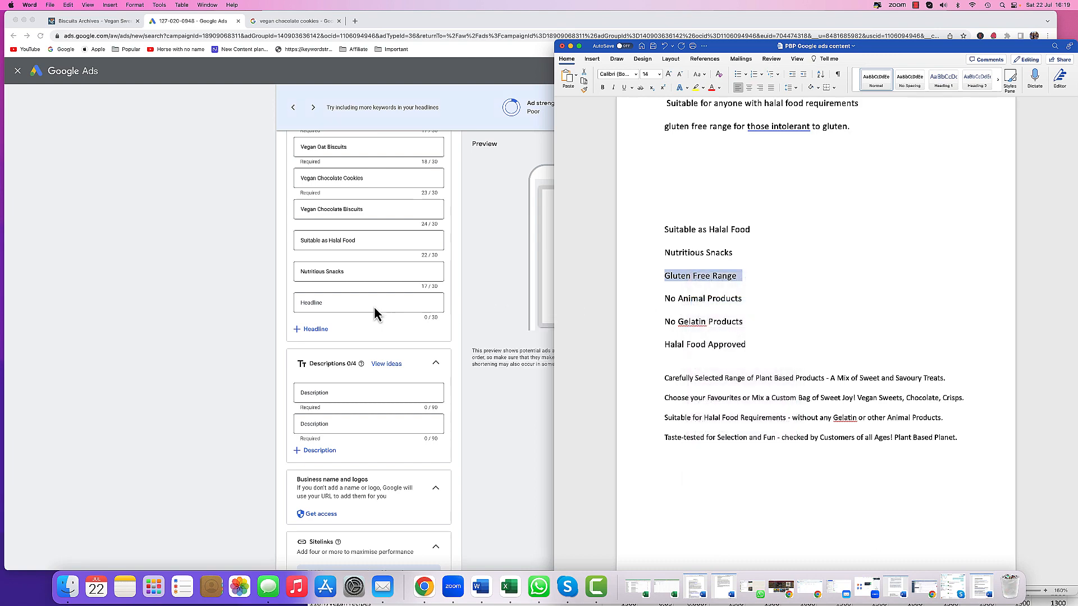
click(373, 306)
right_click(376, 303)
click(388, 364)
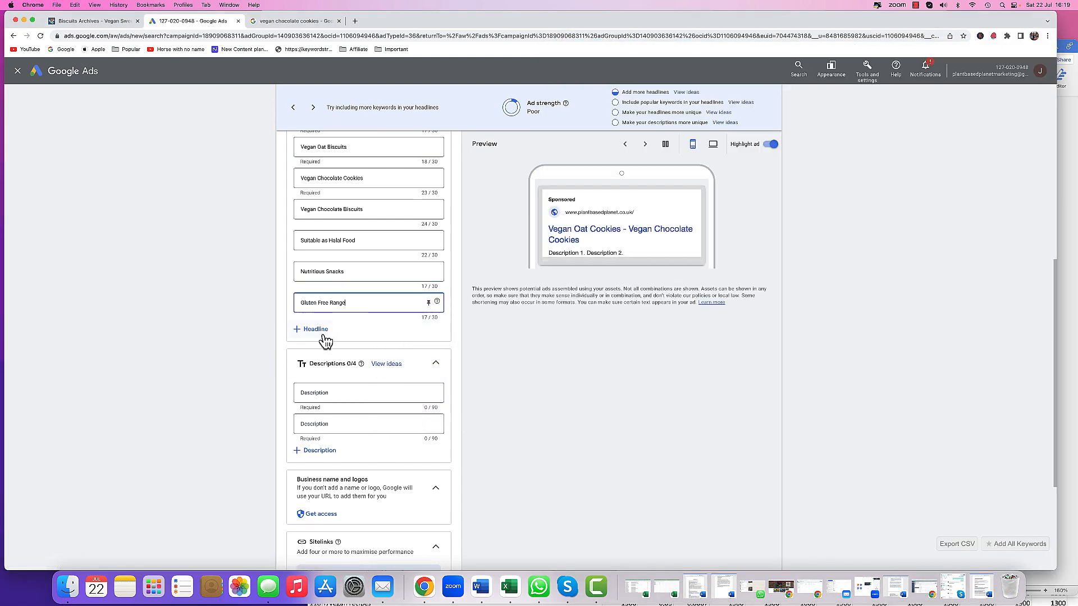
click(315, 331)
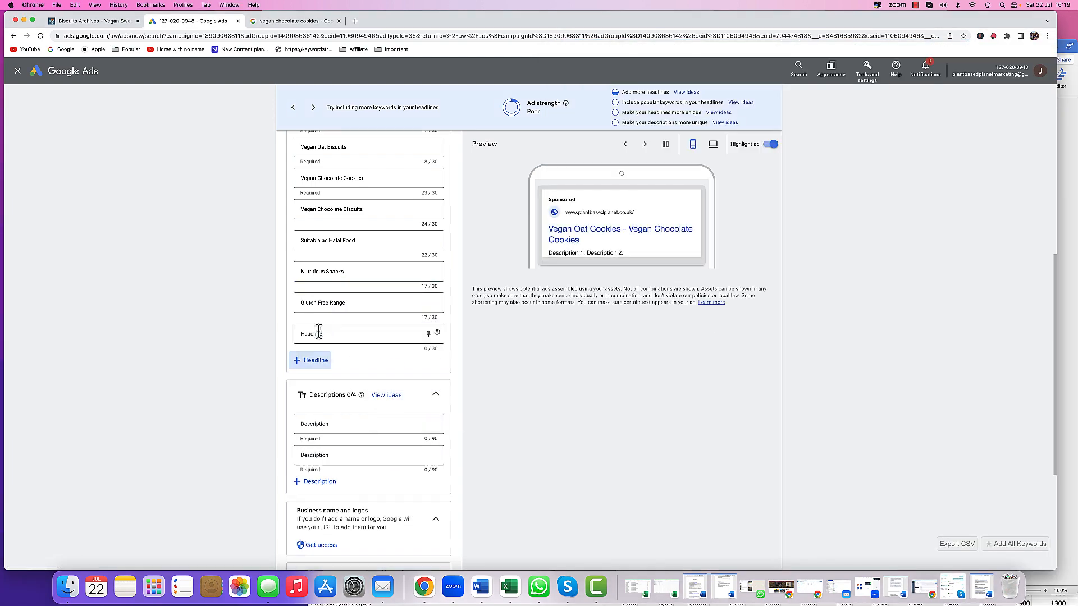
- Copy 'No Animal Products' from the Word document into the eighth headline and add another headline field
click(483, 588)
click(663, 301)
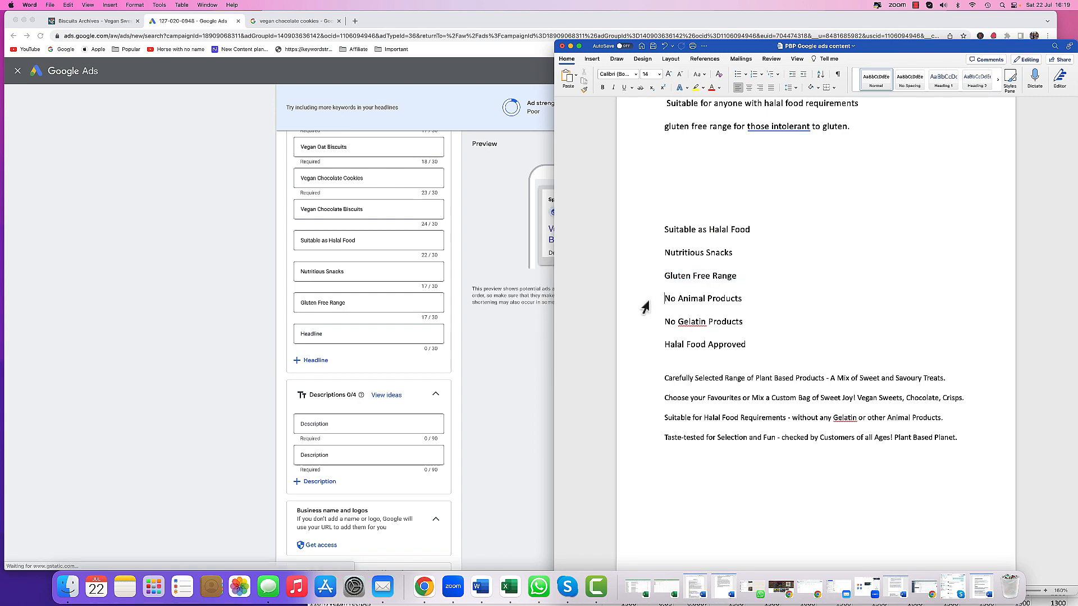
click(644, 307)
right_click(699, 300)
click(476, 356)
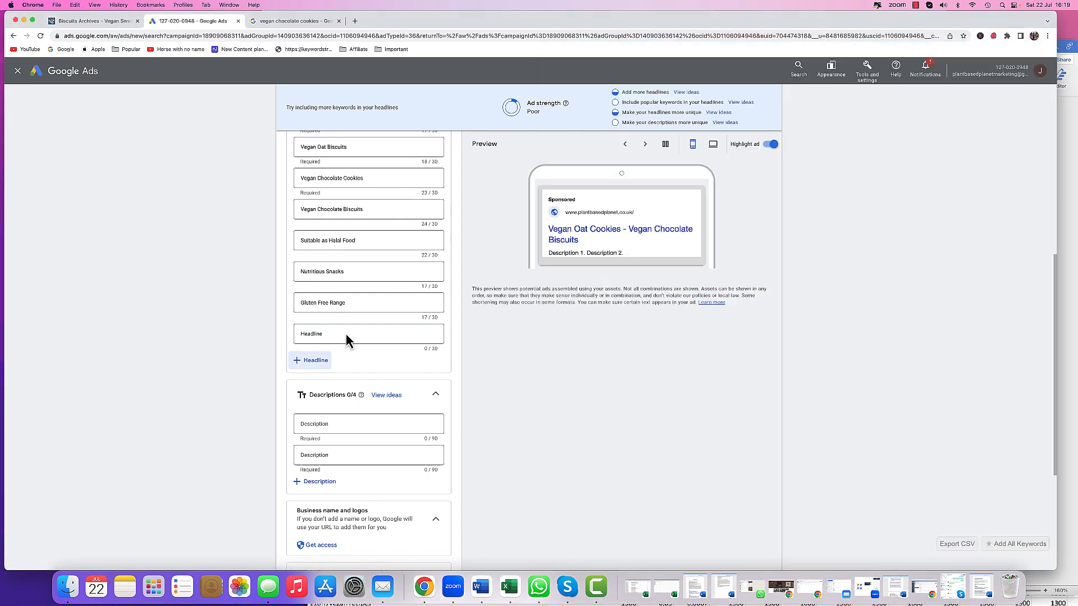
right_click(345, 334)
click(388, 403)
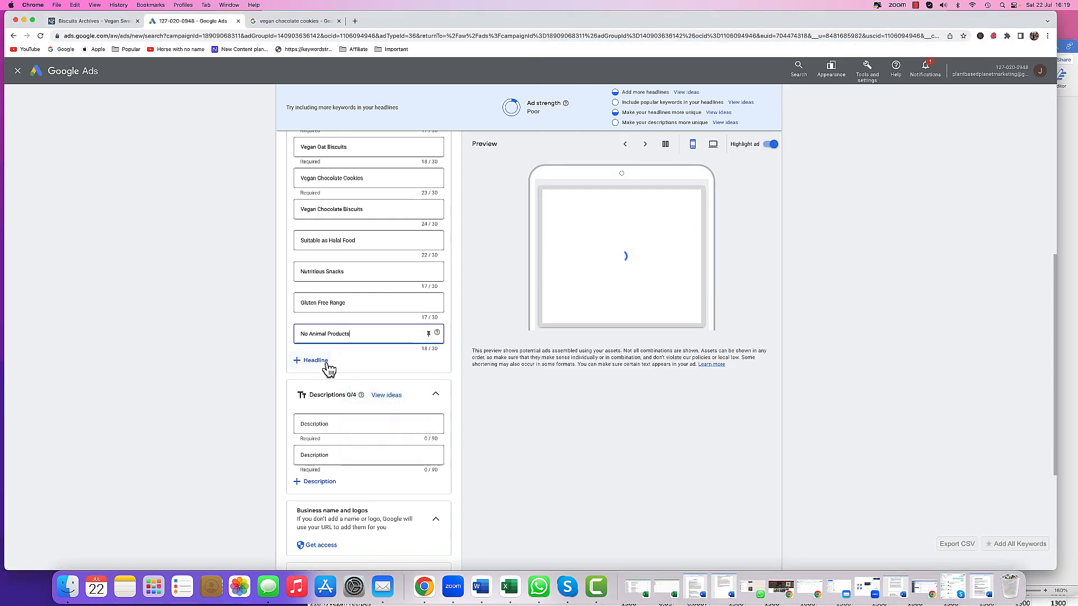
click(320, 361)
- Copy 'No Gelatin Products' from the Word document into the ninth headline and add another headline field
click(481, 586)
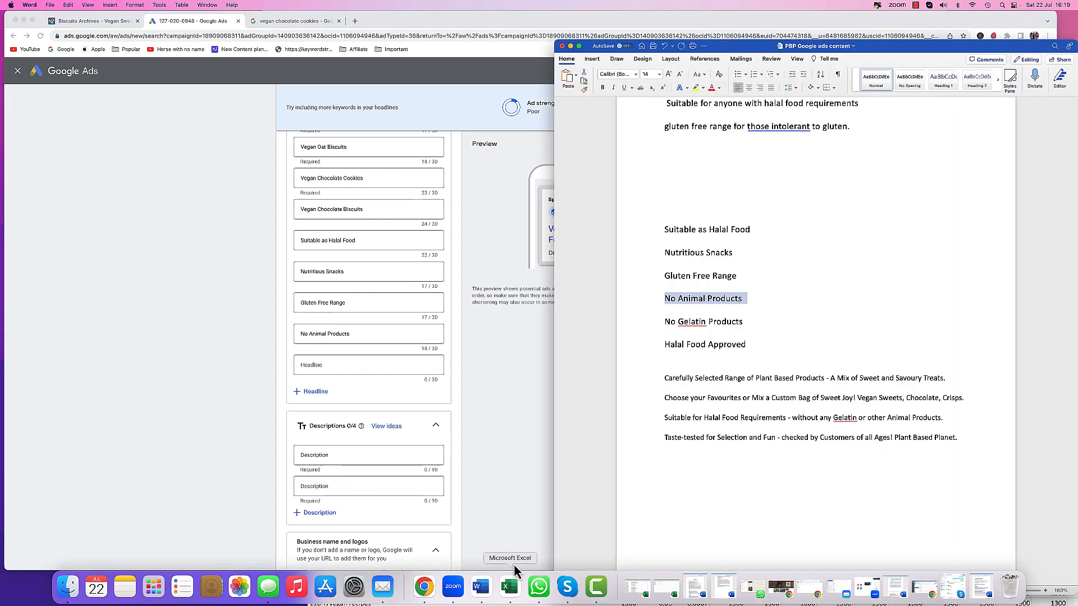
click(659, 324)
right_click(690, 324)
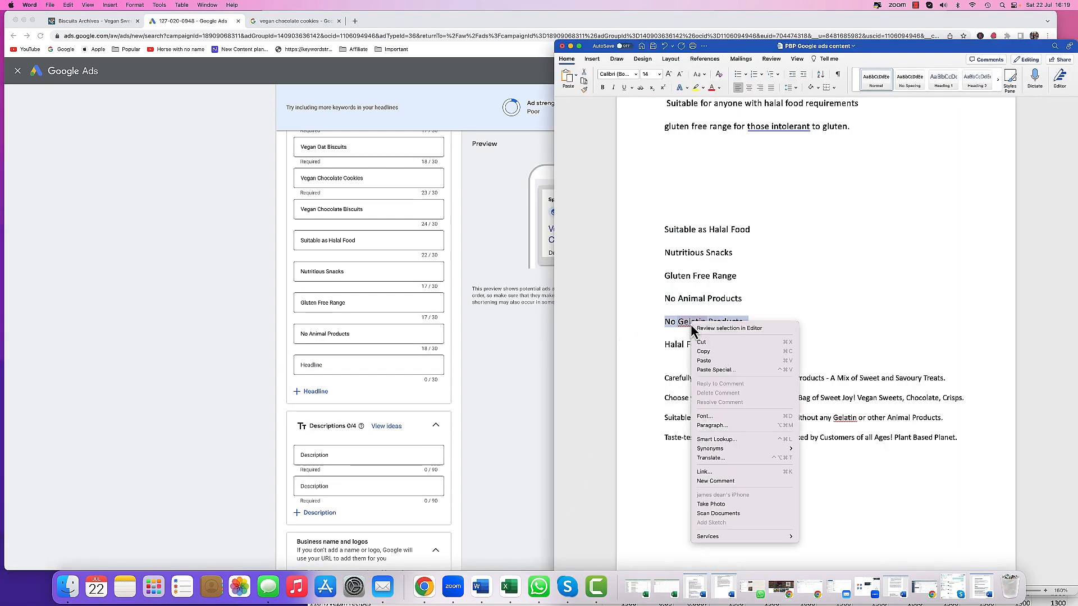
click(703, 353)
click(355, 364)
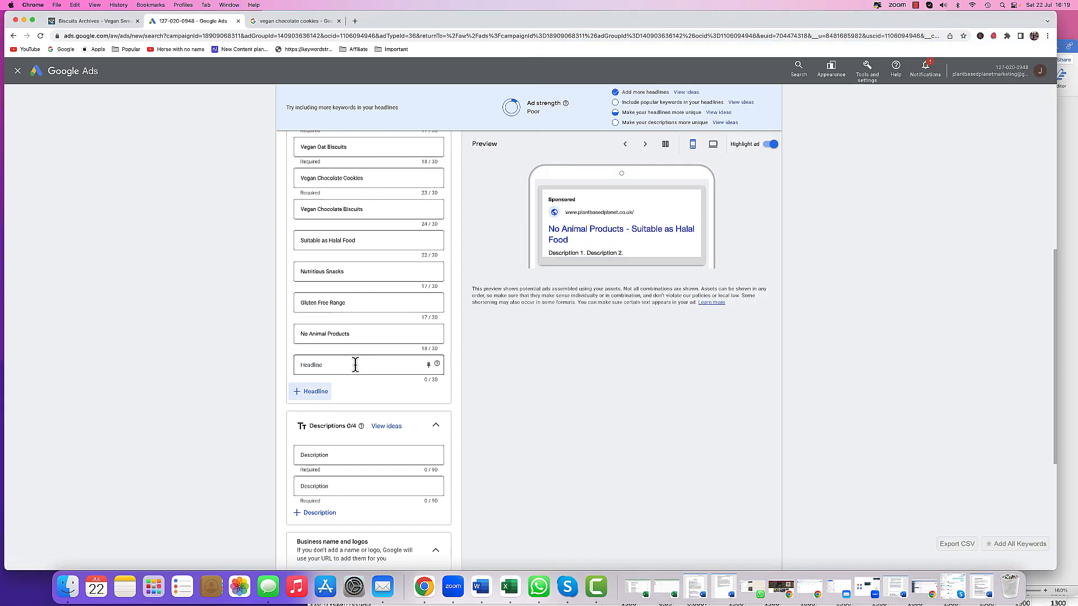
right_click(356, 365)
click(371, 425)
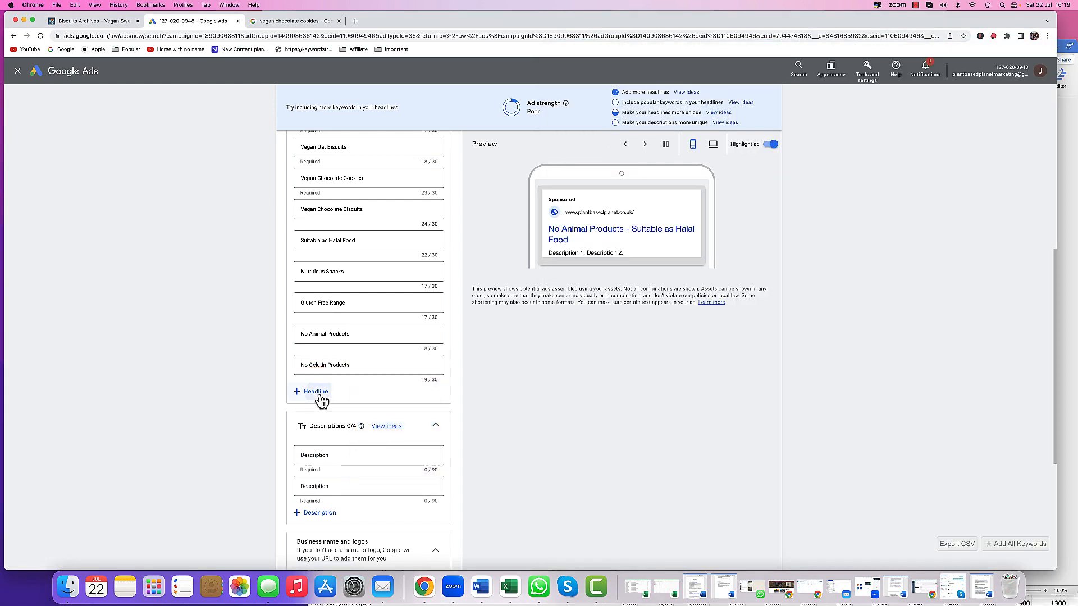
click(315, 392)
- Copy 'Halal Food Approved' from the Word document into the tenth headline and add another headline field
click(481, 586)
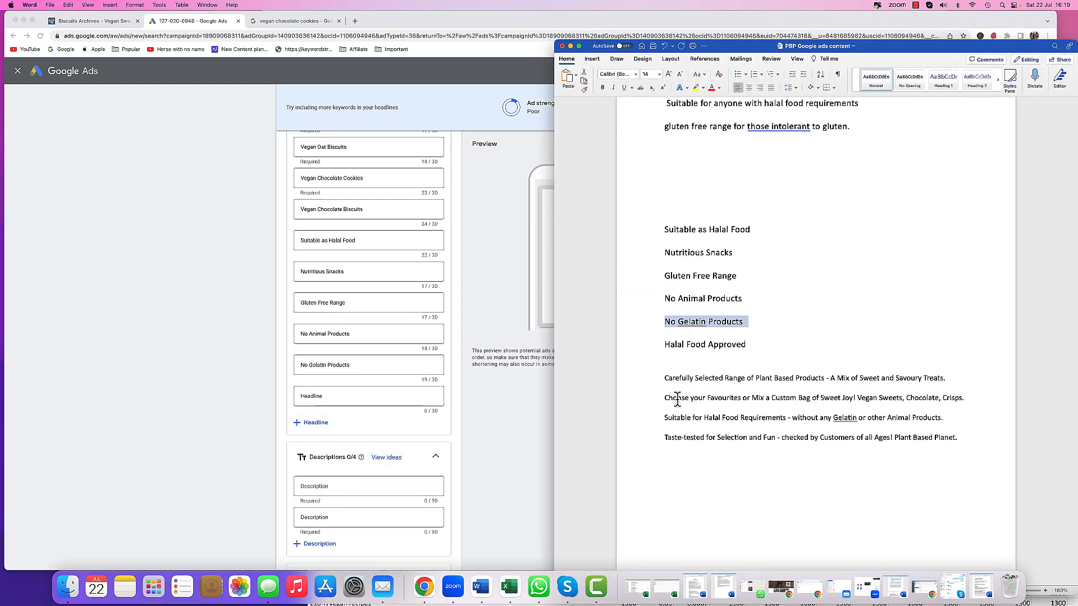
click(657, 345)
right_click(676, 348)
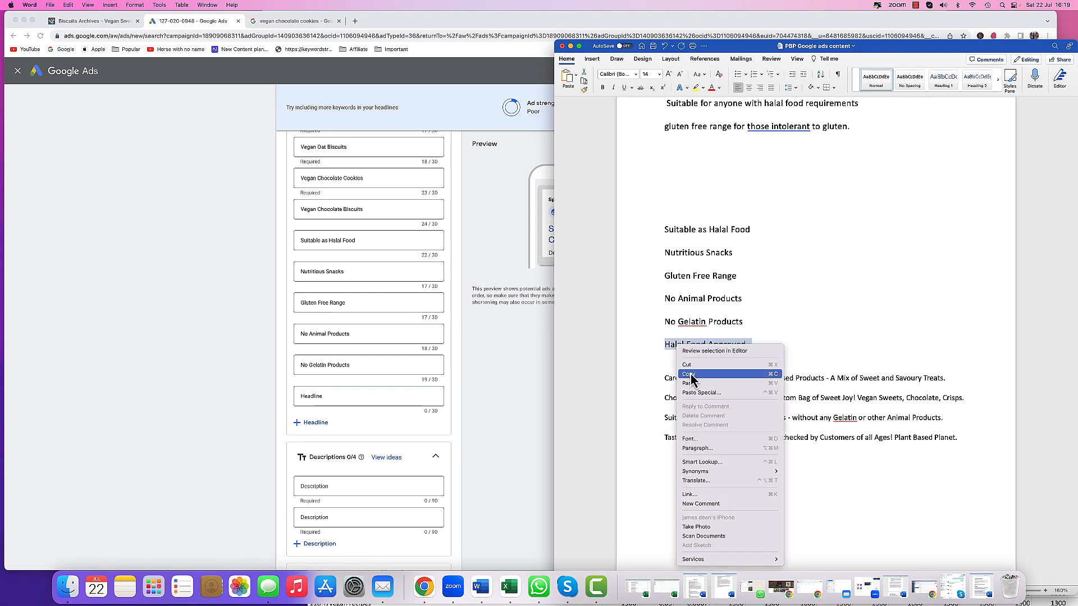
click(682, 371)
click(334, 396)
right_click(333, 397)
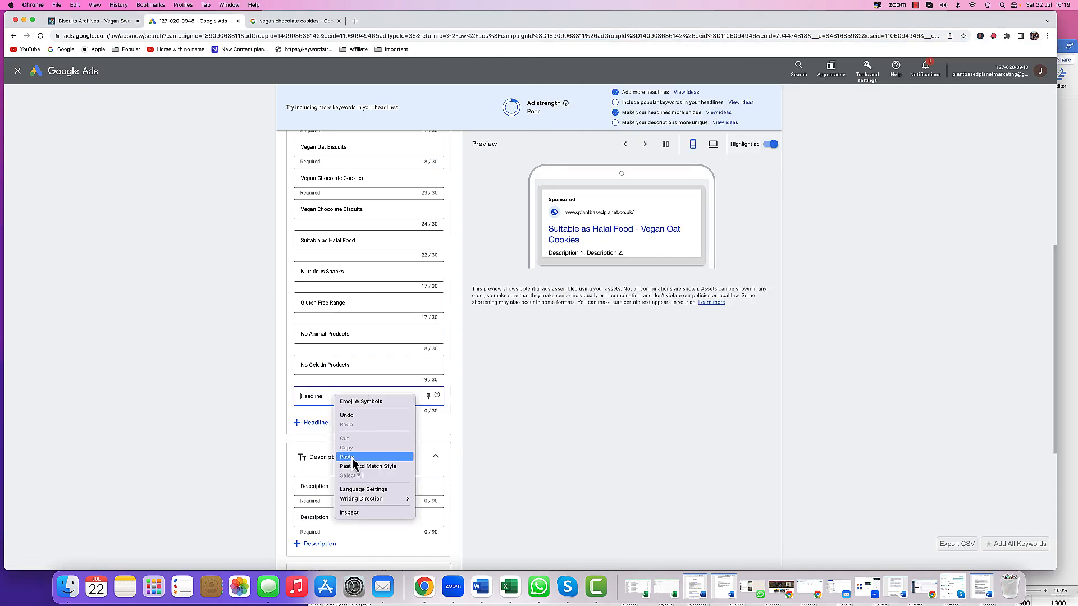
click(393, 461)
click(316, 422)
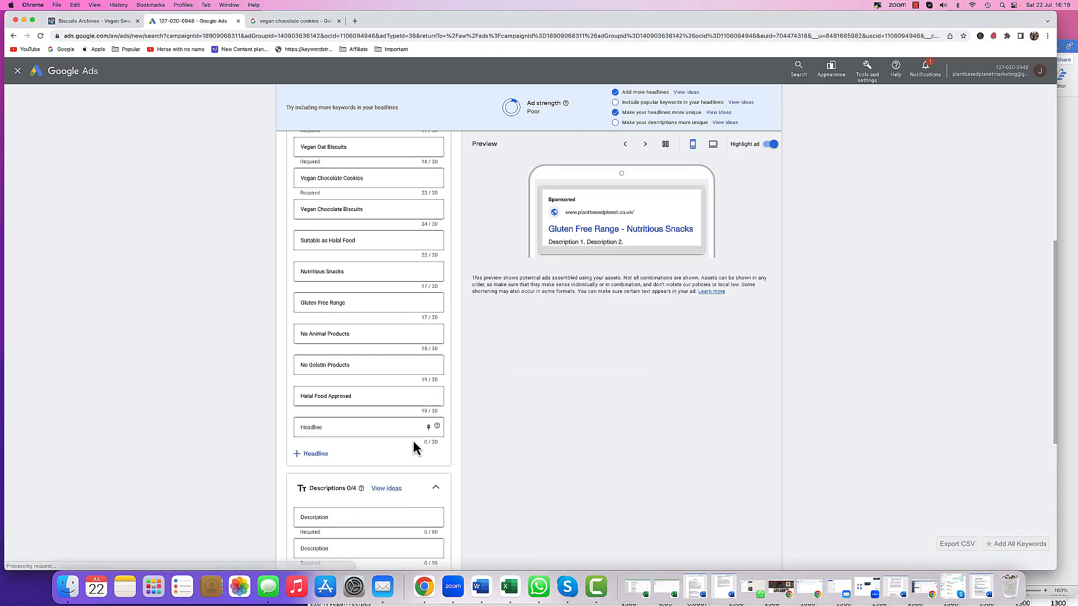
- Add two more description fields to the ad, for four descriptions in total
scroll(368, 439, up, 6)
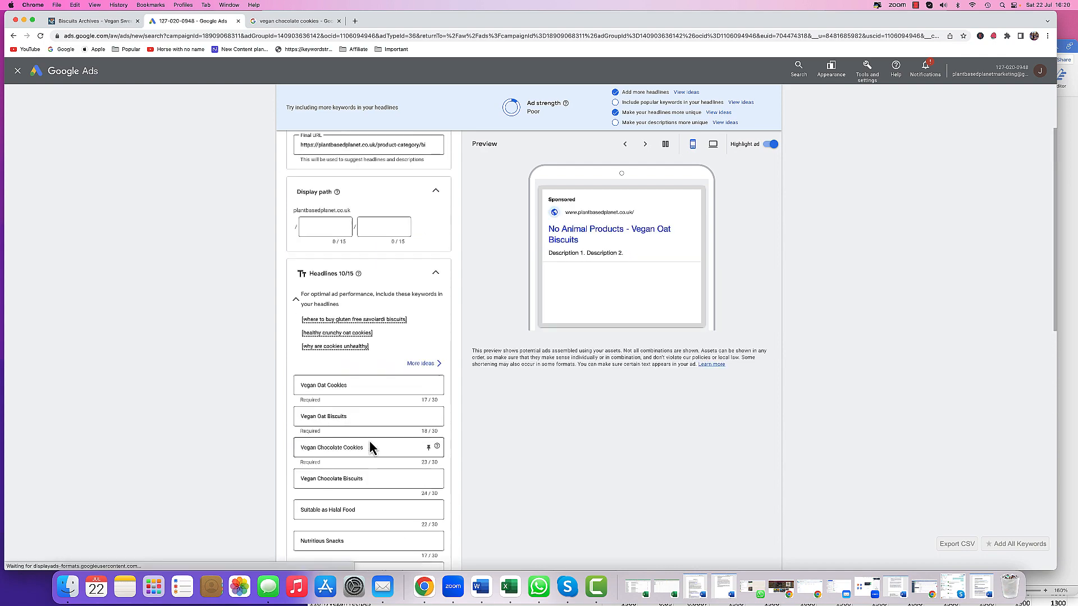
scroll(369, 440, up, 2)
scroll(369, 440, down, 1)
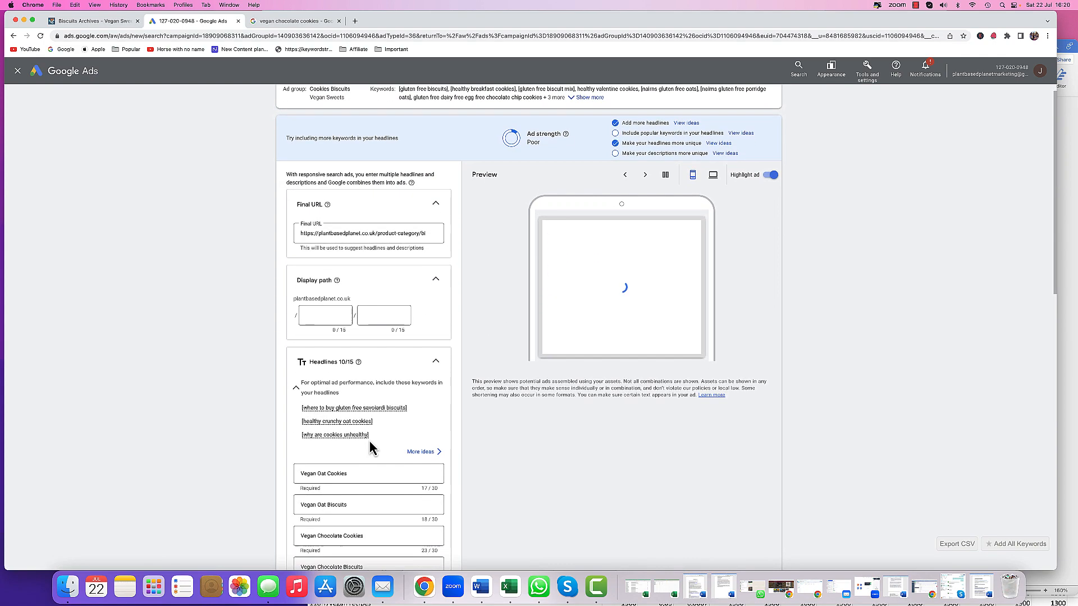
scroll(369, 440, down, 8)
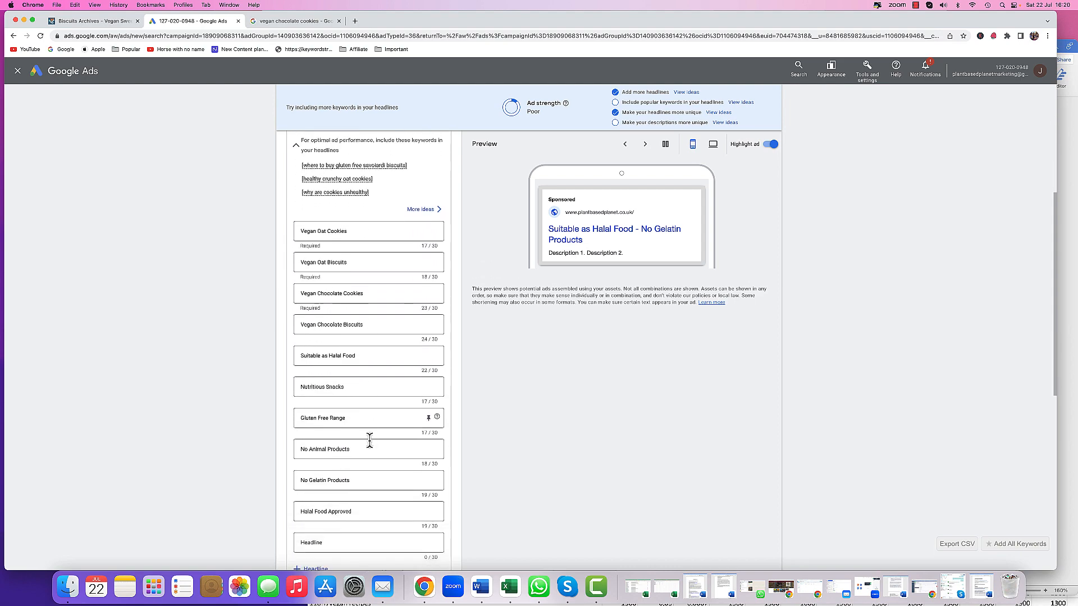
scroll(370, 448, down, 1)
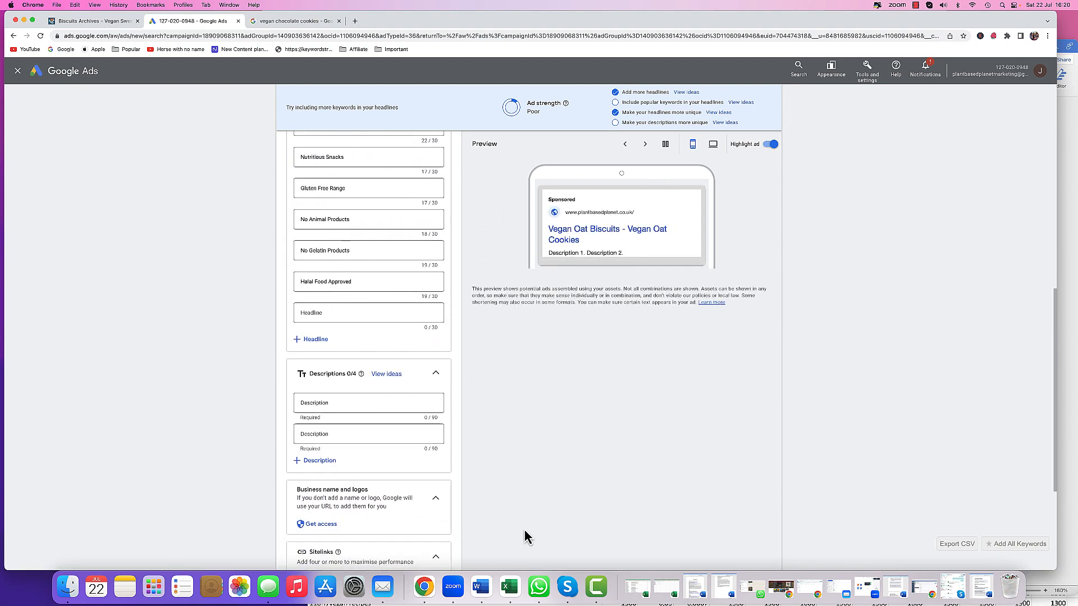
click(327, 463)
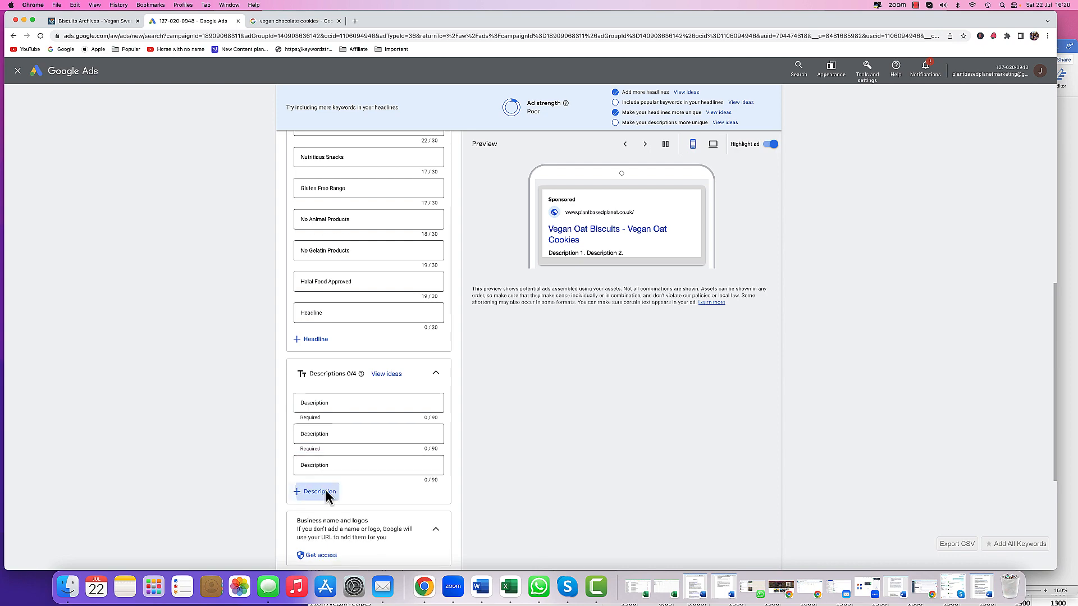
click(326, 492)
- Copy 'Choose your Favourites or Mix a Custom Bag of Sweet Joy! Vegan Sweets, Chocolate, Crisps.' into the first description
click(479, 587)
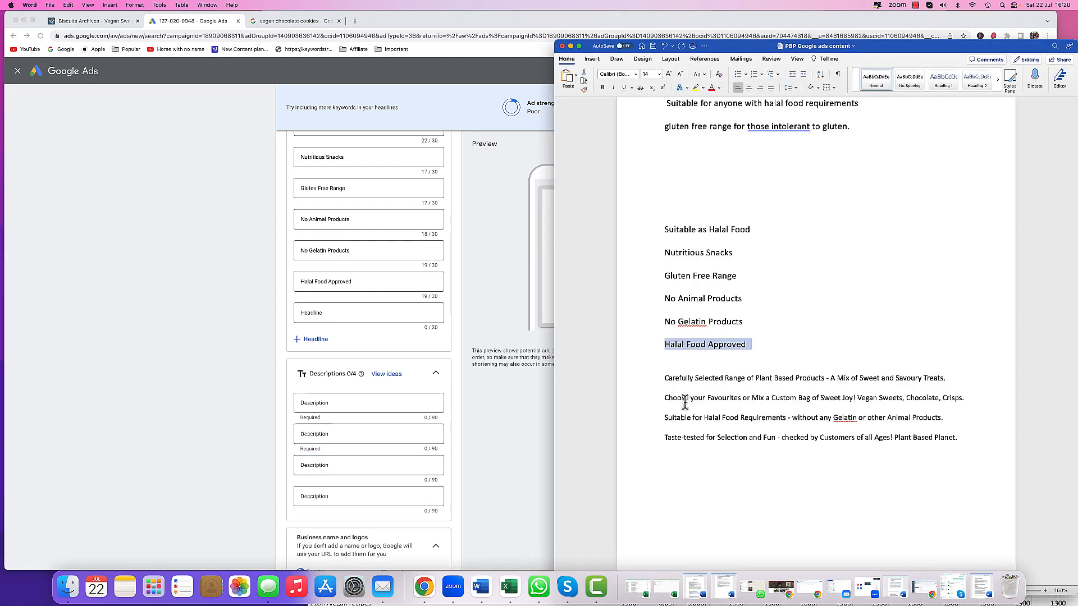
triple_click(676, 399)
right_click(676, 400)
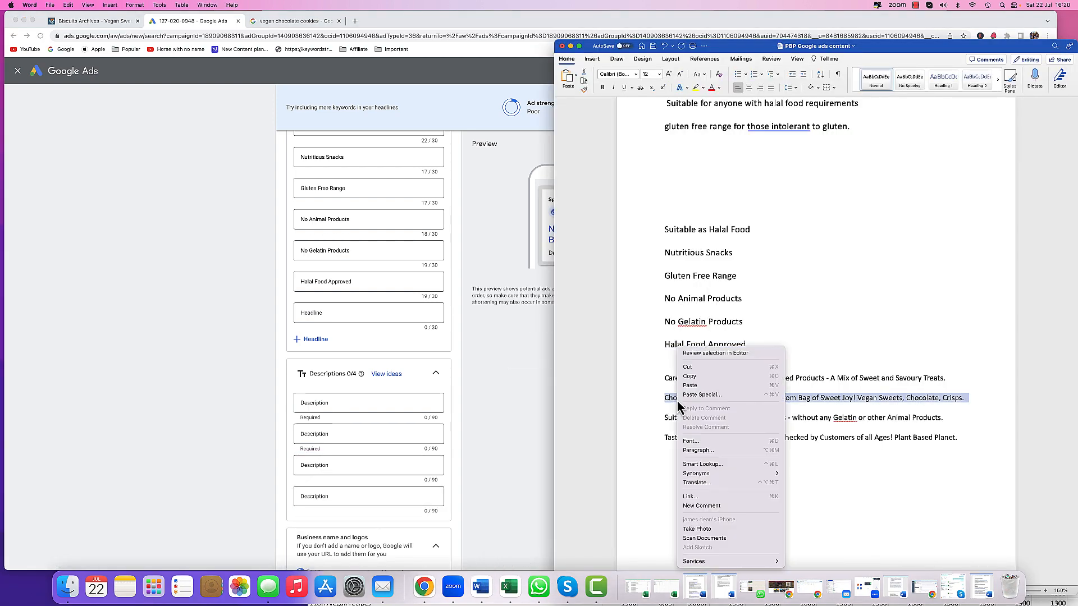
click(335, 405)
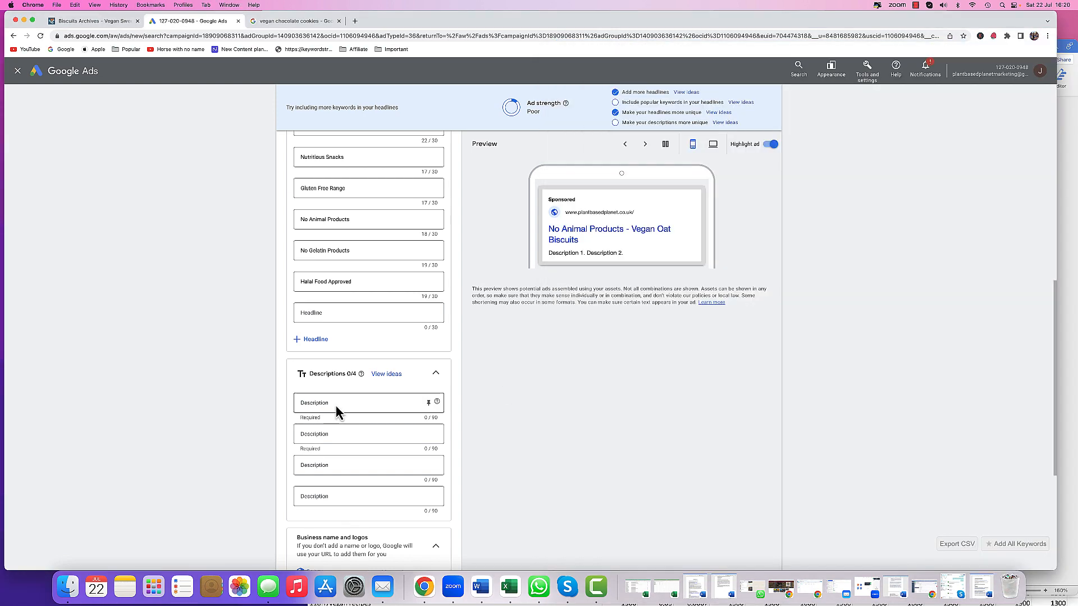
right_click(335, 405)
click(362, 465)
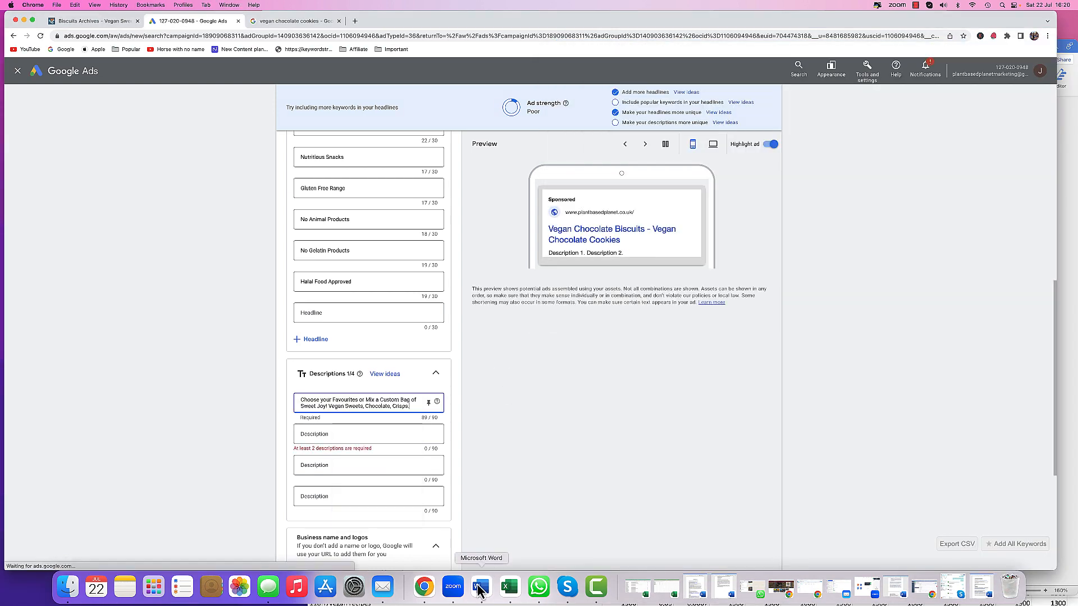
- Copy 'Suitable for Halal Food Requirements - without any Gelatin or other Animal Products.' into the second description
click(479, 588)
click(649, 422)
right_click(677, 424)
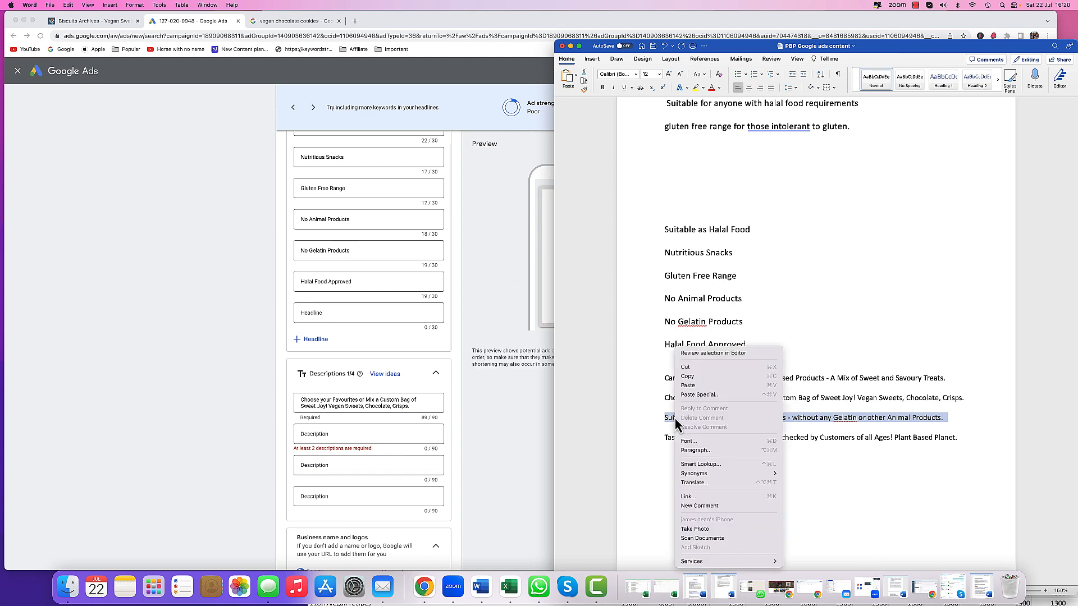
click(688, 377)
click(342, 438)
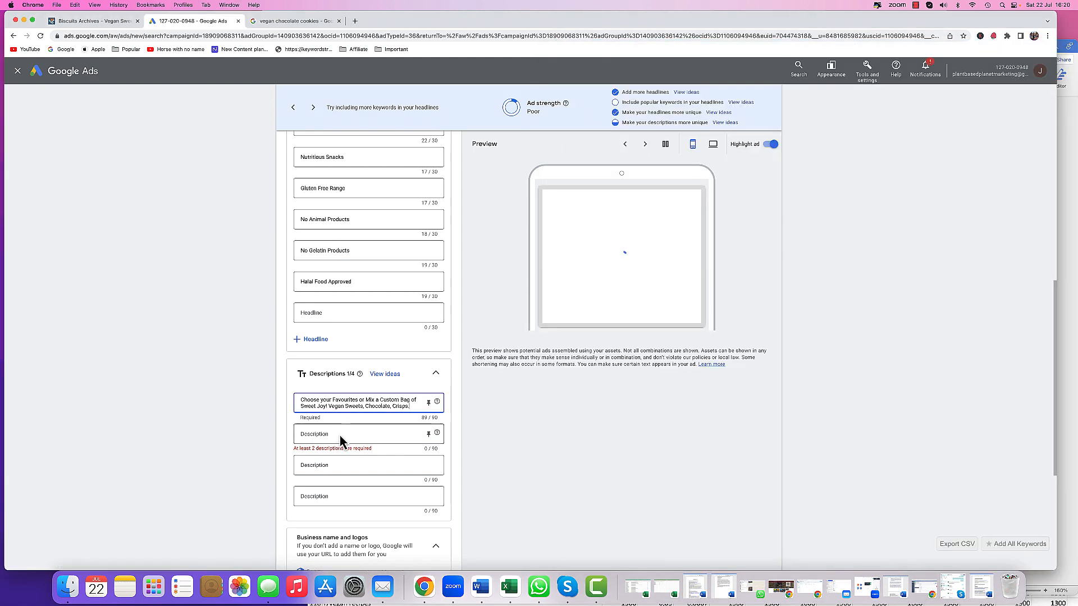
right_click(342, 435)
click(359, 495)
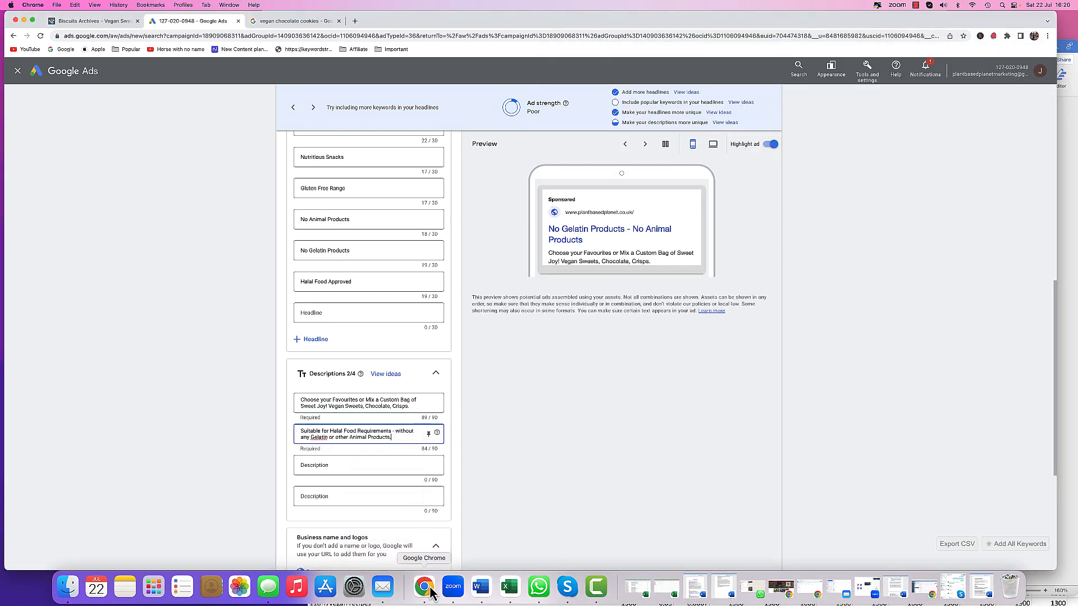
- Copy 'Carefully Selected Range of Plant Based Products - A Mix of Sweet and Savoury Treats.' into the third description
click(482, 587)
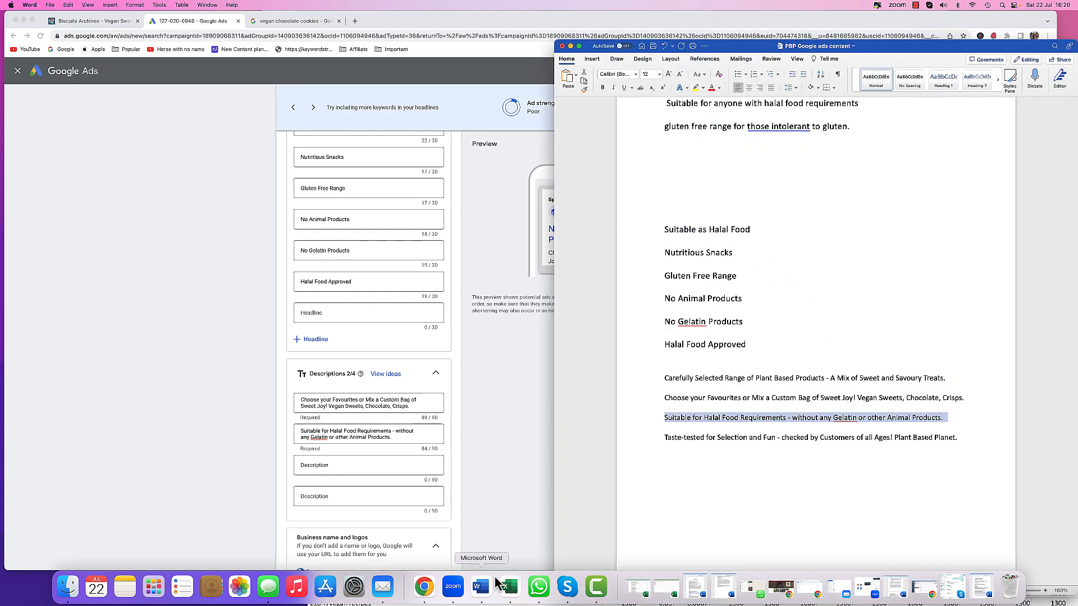
click(647, 379)
right_click(679, 379)
click(689, 376)
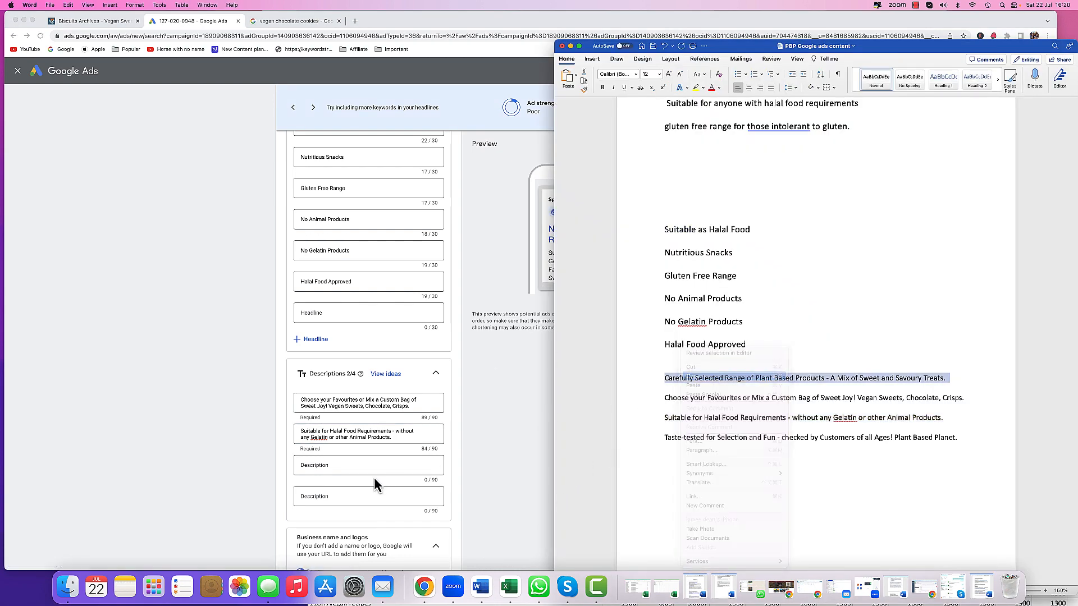
click(367, 466)
right_click(367, 466)
click(377, 506)
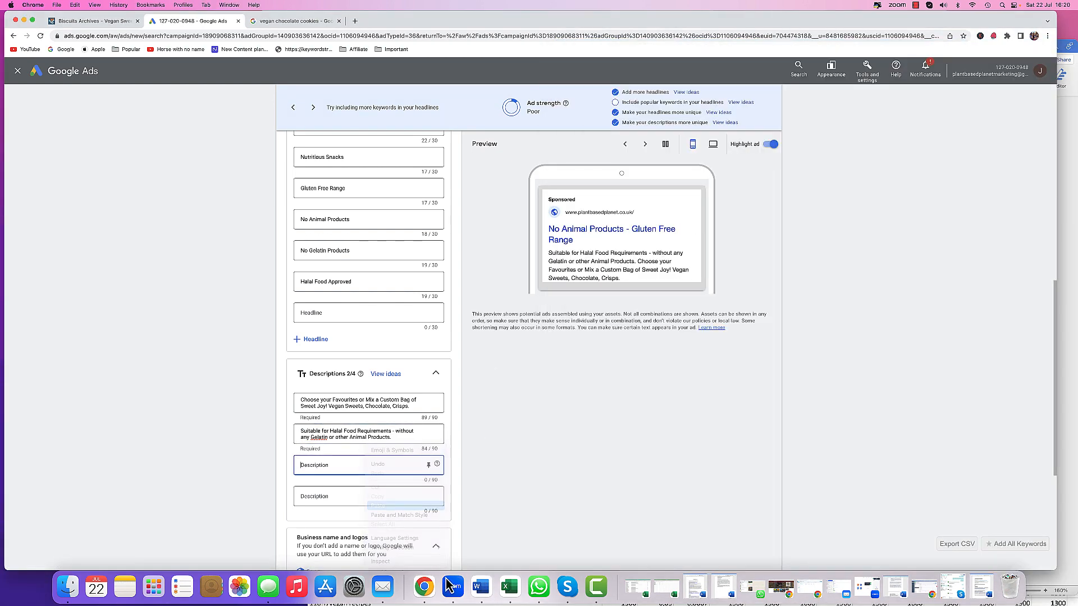
- Copy 'Taste-tested for Selection and Fun - checked by Customers of all Ages! Plant Based Planet.' into the fourth description
click(480, 586)
click(645, 438)
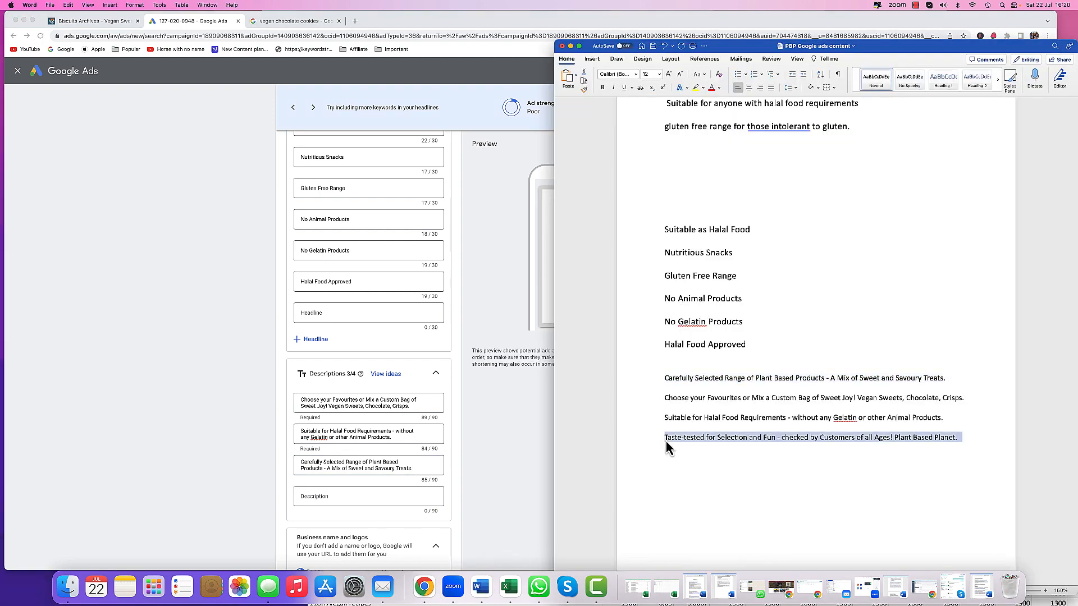
right_click(681, 447)
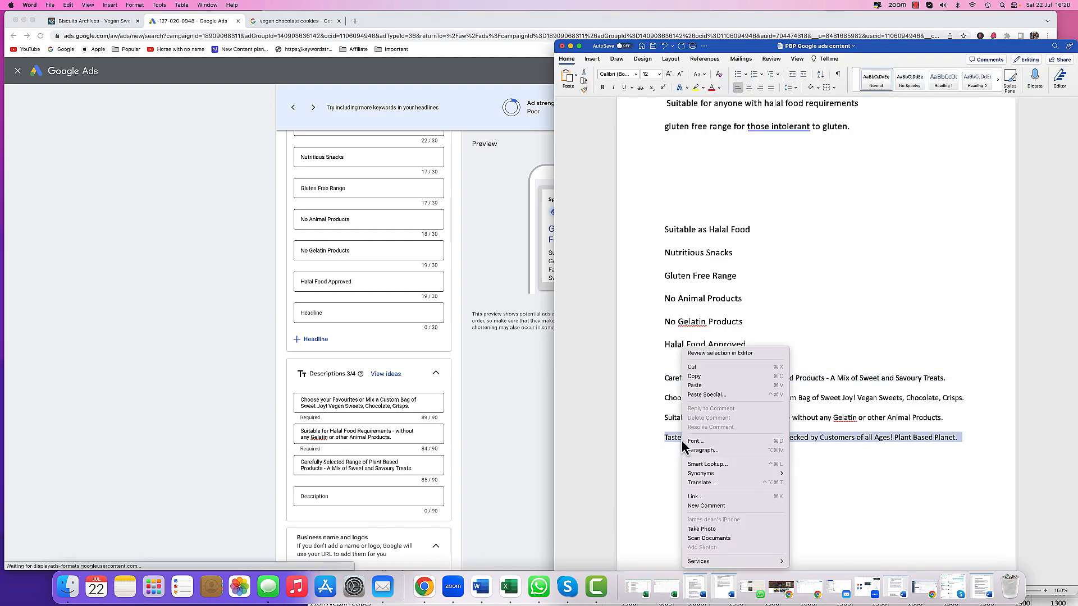
click(696, 378)
right_click(403, 502)
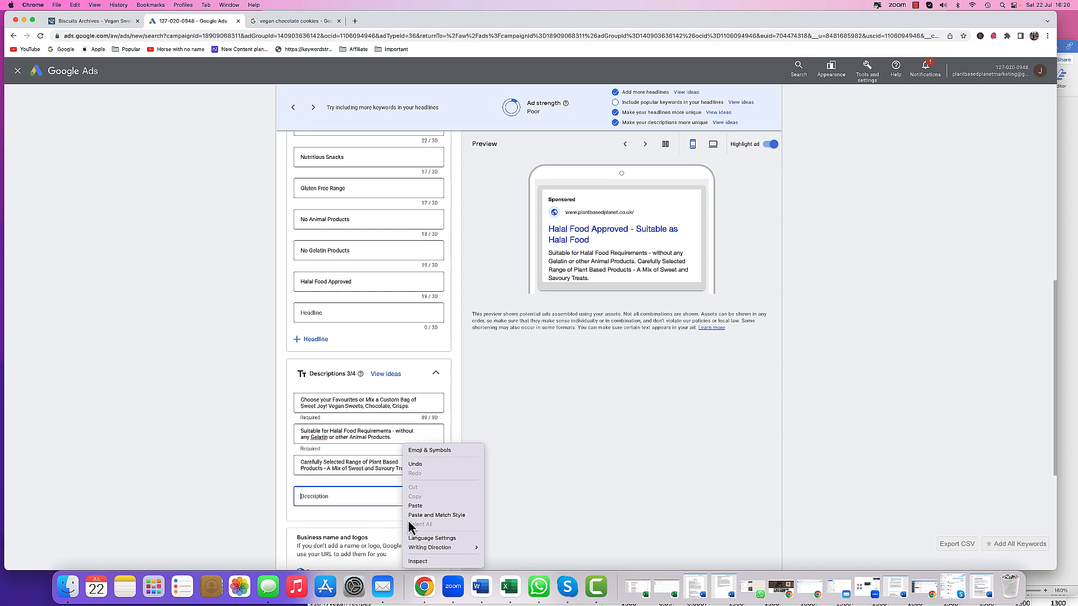
click(415, 506)
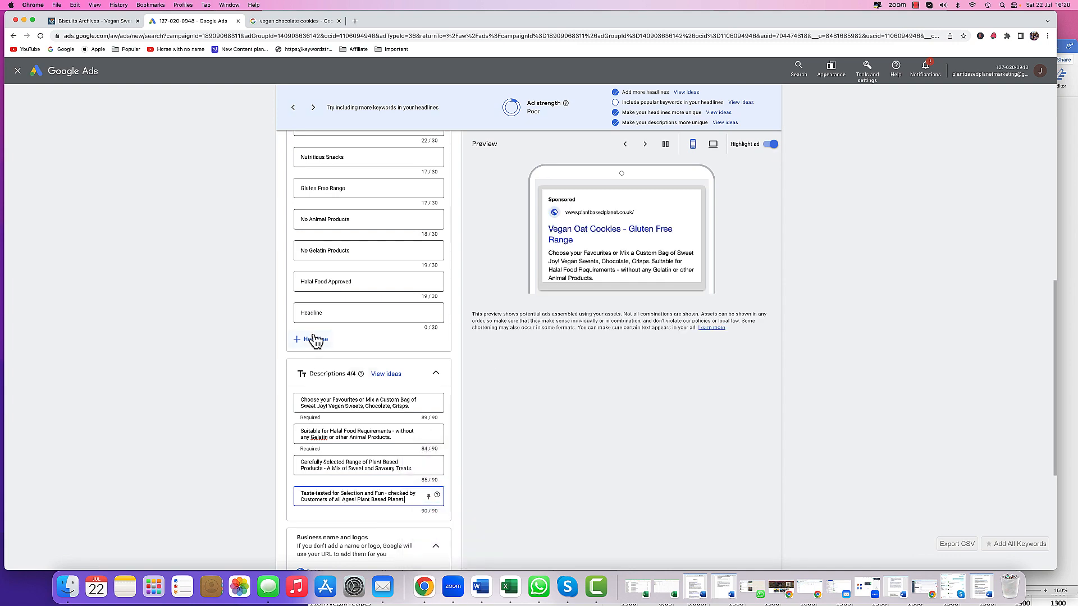
- Add the suggested headlines Vegan Sweets and Snacks, Plant Based Planet and Buy Online Now to the ad
click(325, 315)
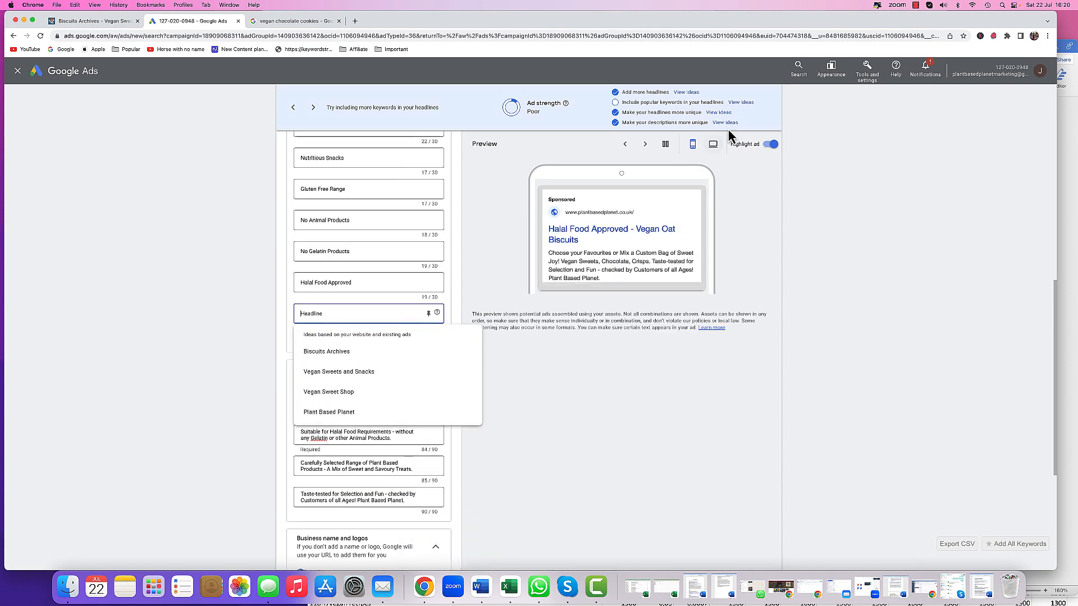
click(720, 114)
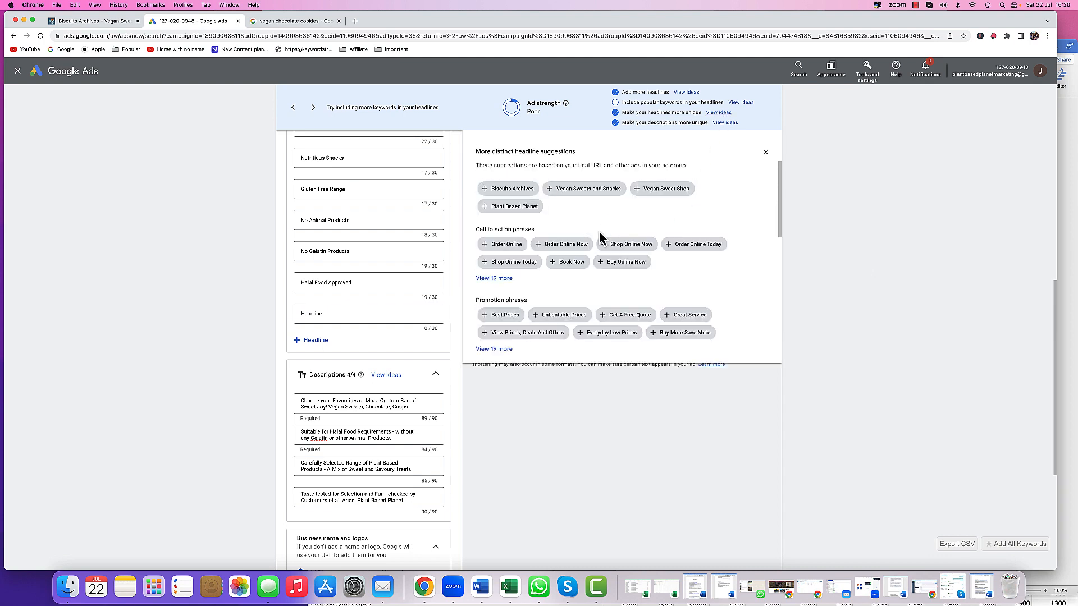
click(583, 189)
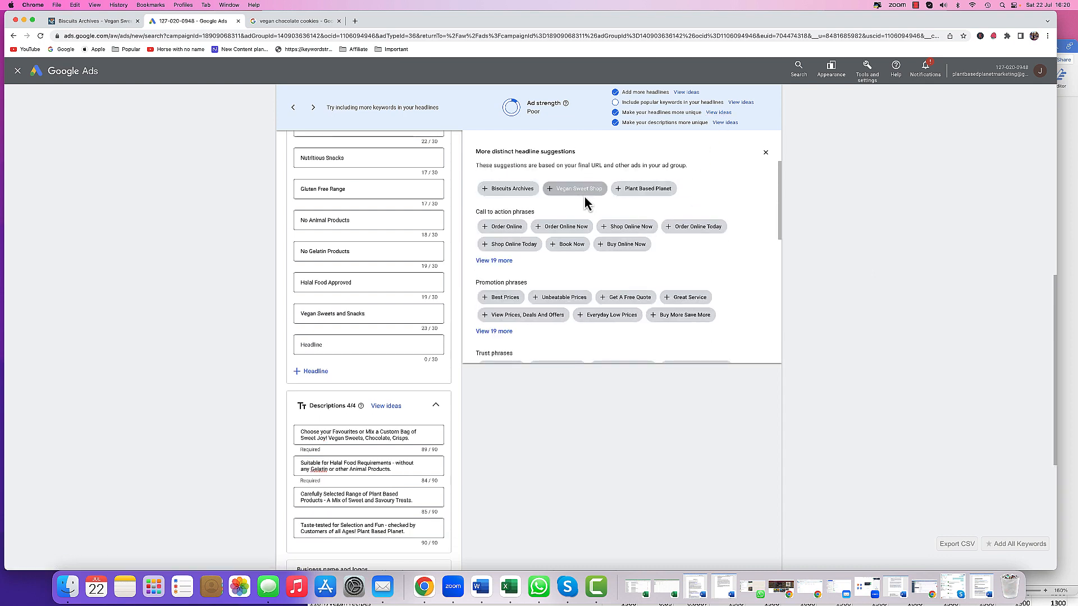
click(640, 188)
click(576, 227)
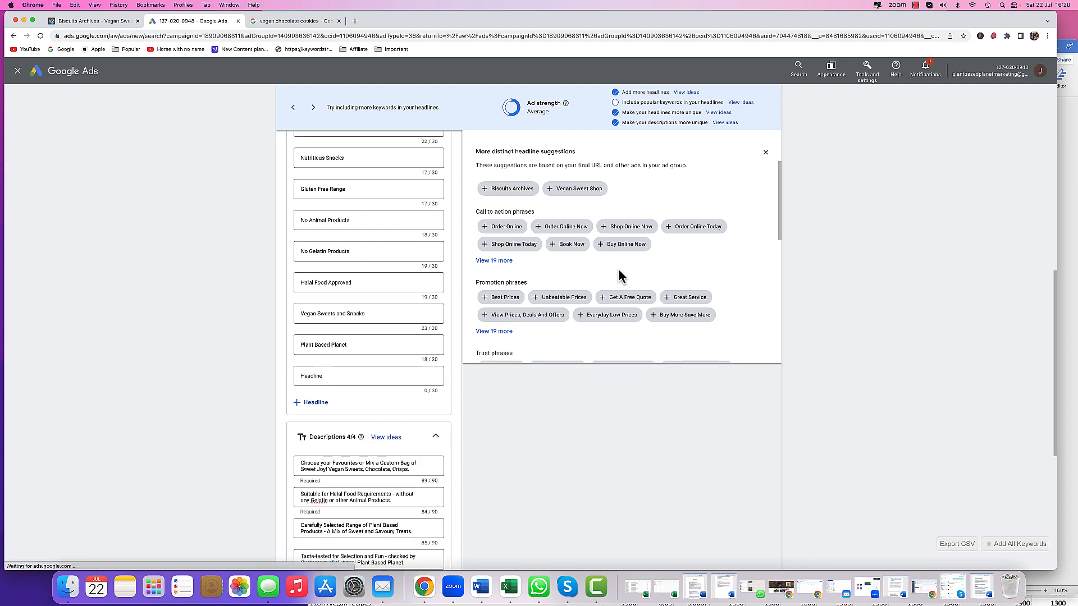
click(622, 245)
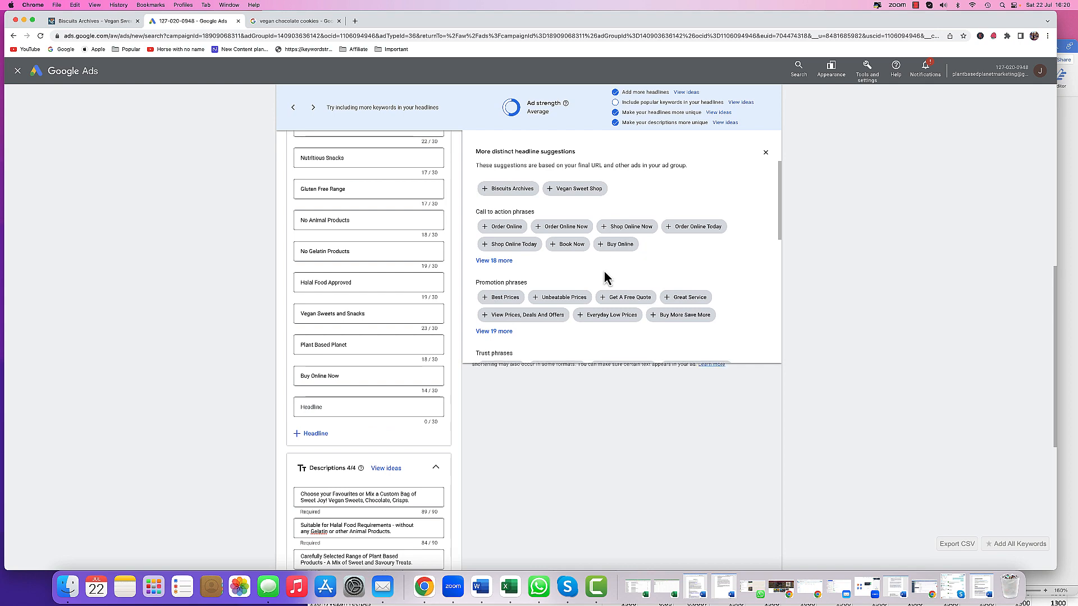
- Add the suggested headlines High Quality Products and Wide Range Available from the trust and inventory phrases
scroll(604, 289, down, 3)
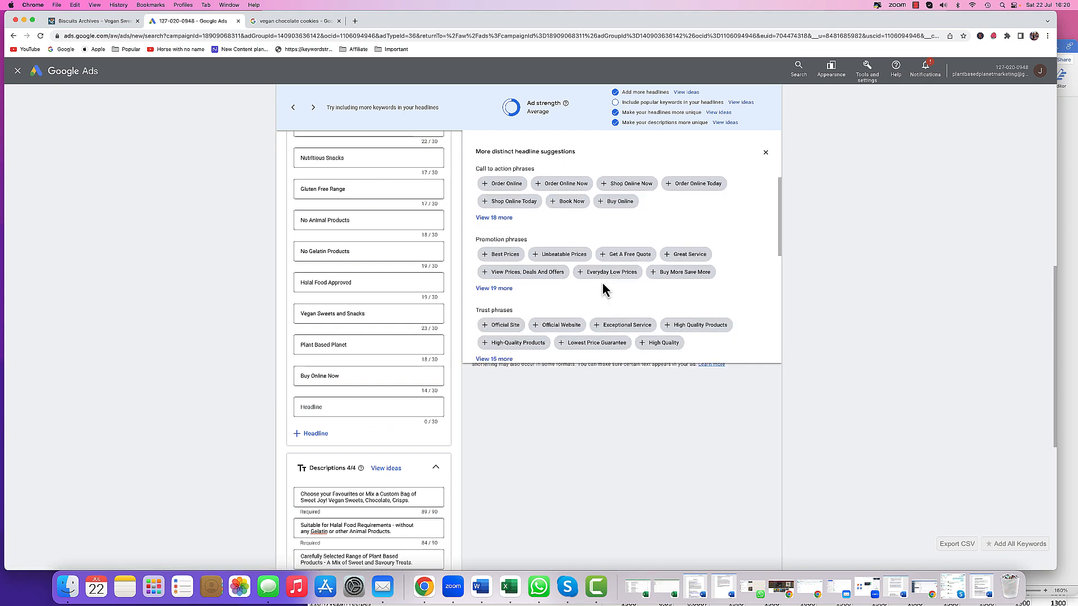
scroll(603, 289, down, 3)
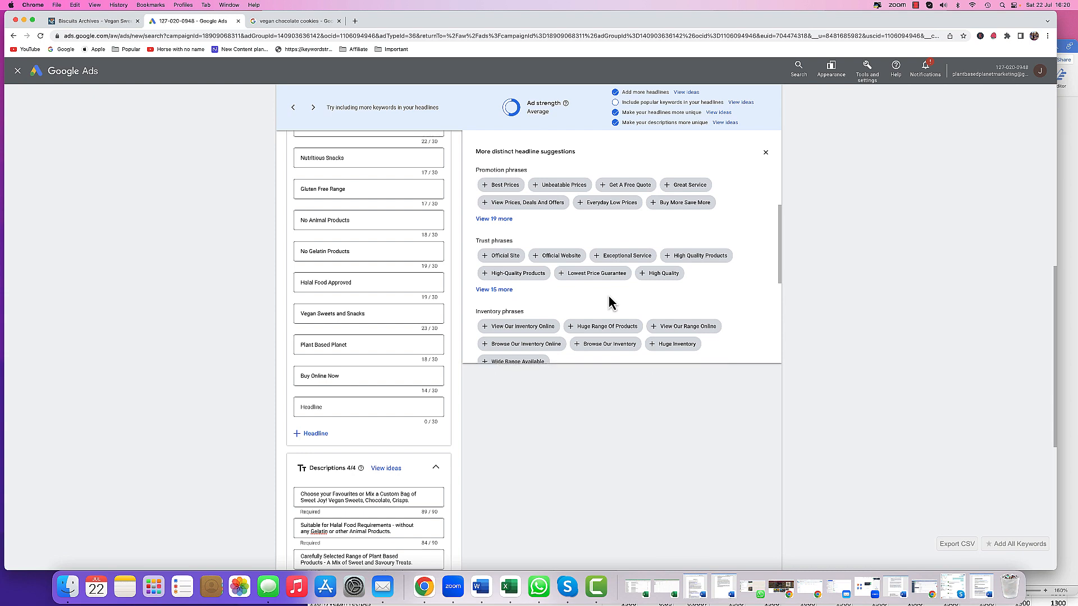
click(714, 260)
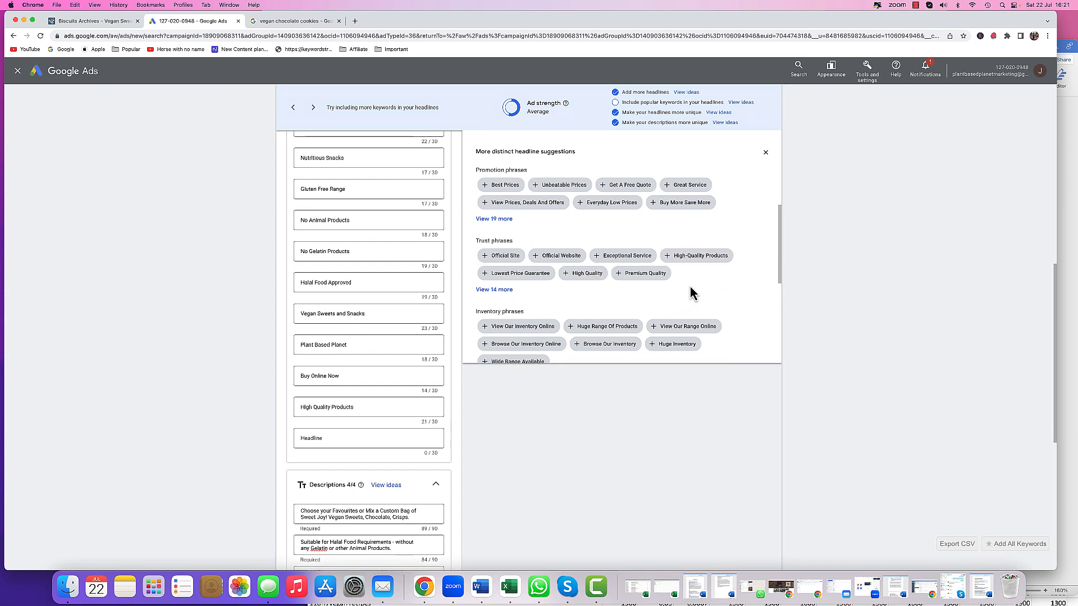
scroll(690, 292, down, 2)
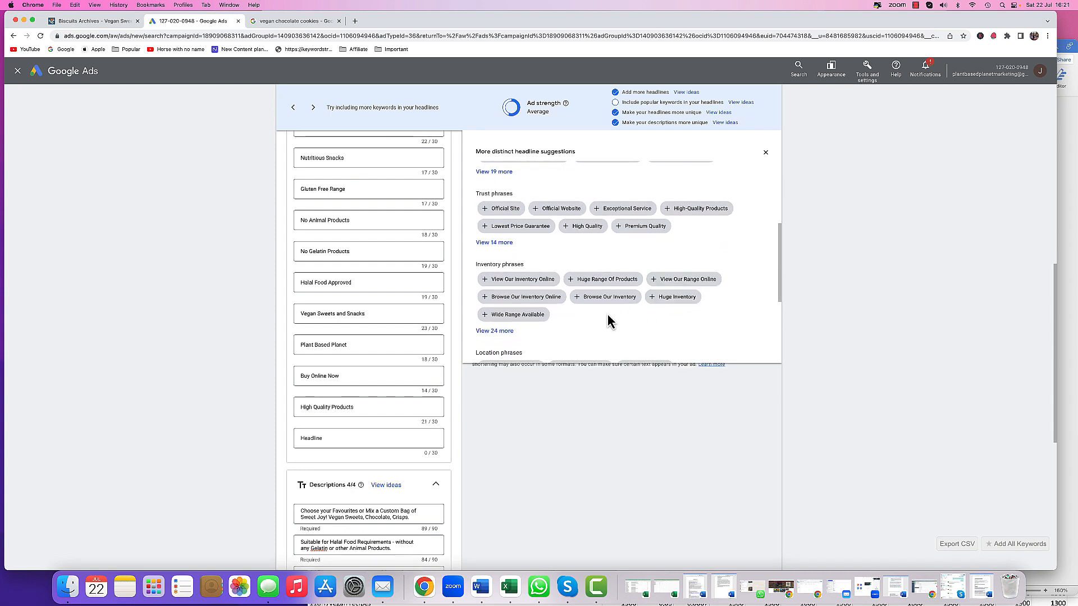
click(515, 315)
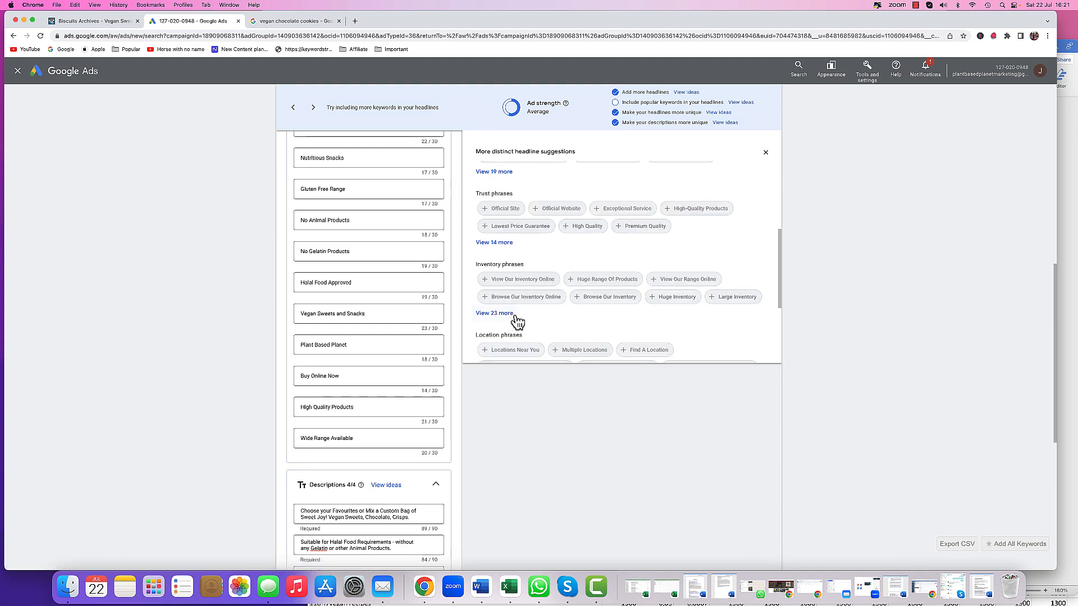
- Review the headline list and save the ad
scroll(401, 311, up, 10)
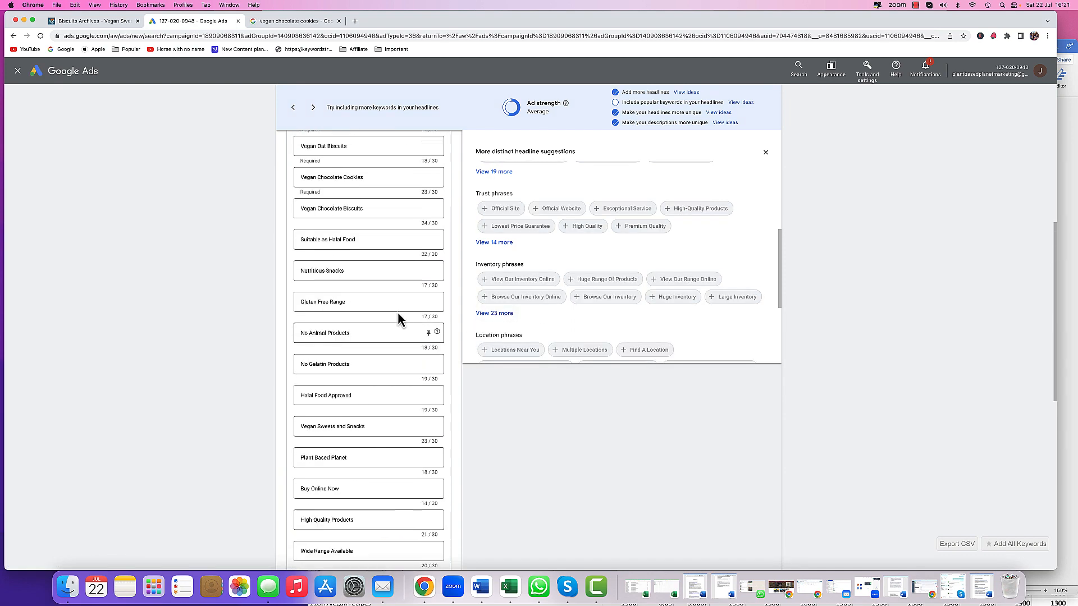
scroll(400, 319, down, 10)
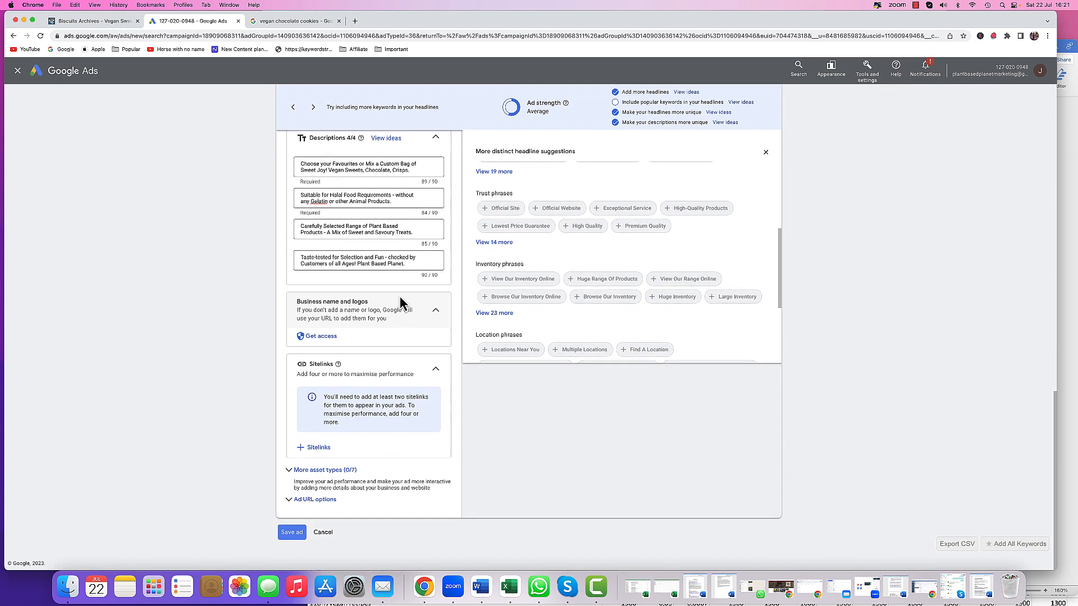
click(292, 534)
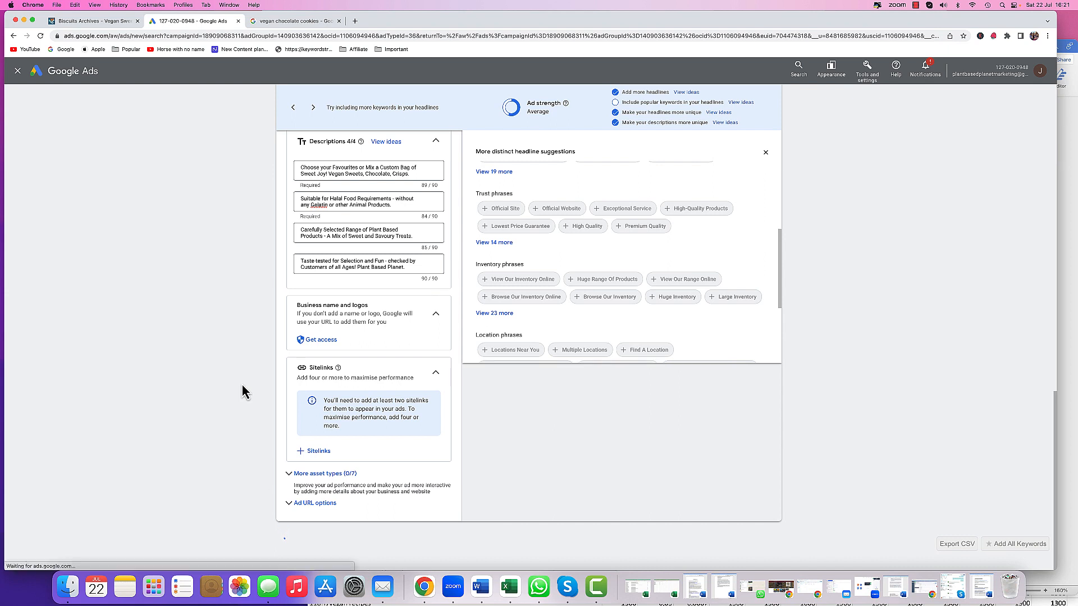
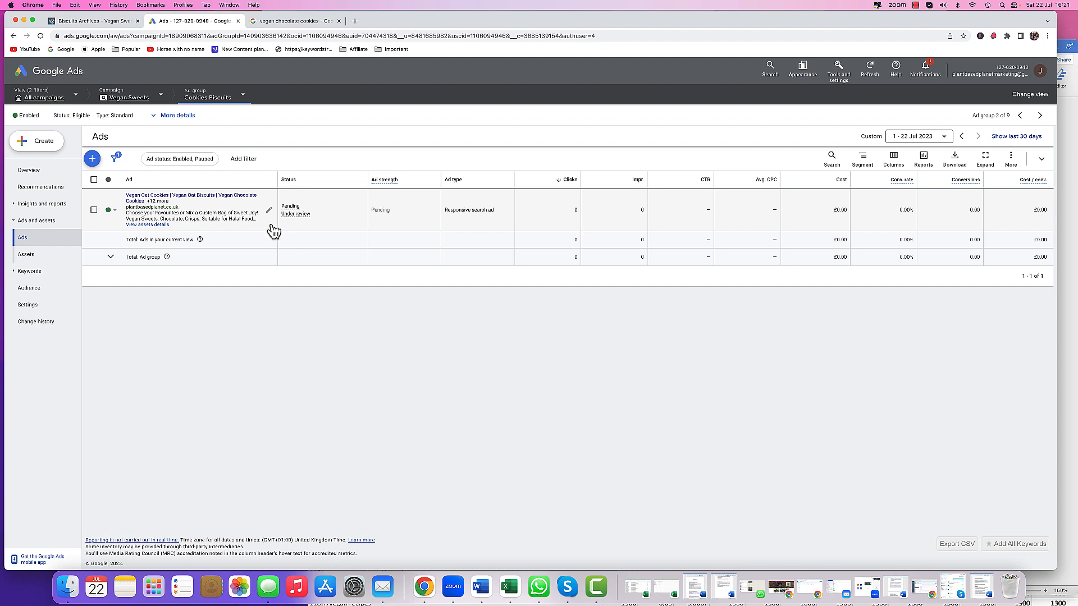
- Switch to the Savoury ad group and start a new responsive search ad
click(217, 100)
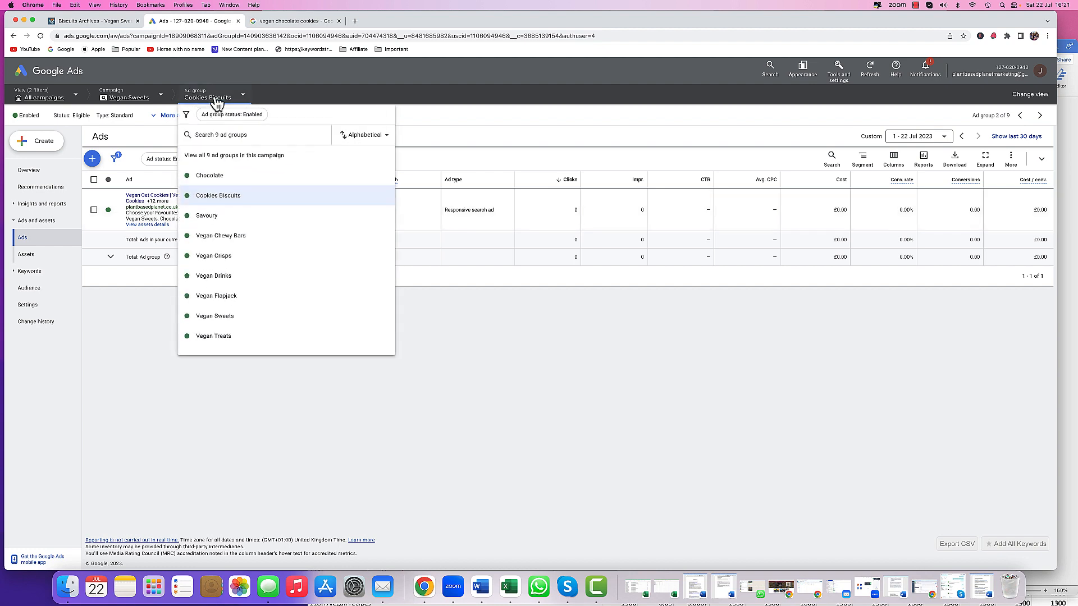
click(221, 162)
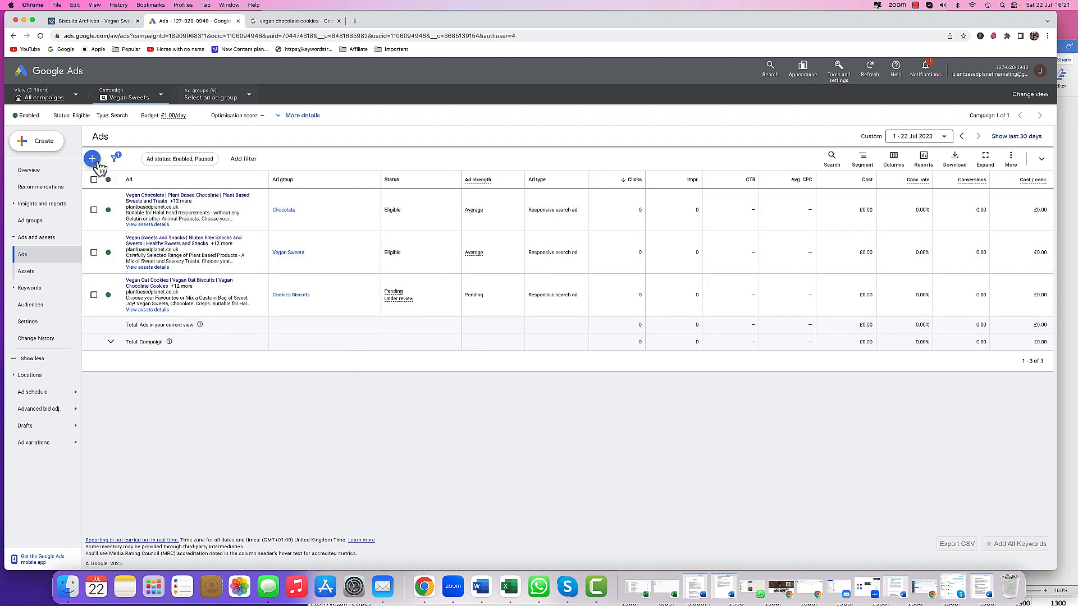
click(230, 100)
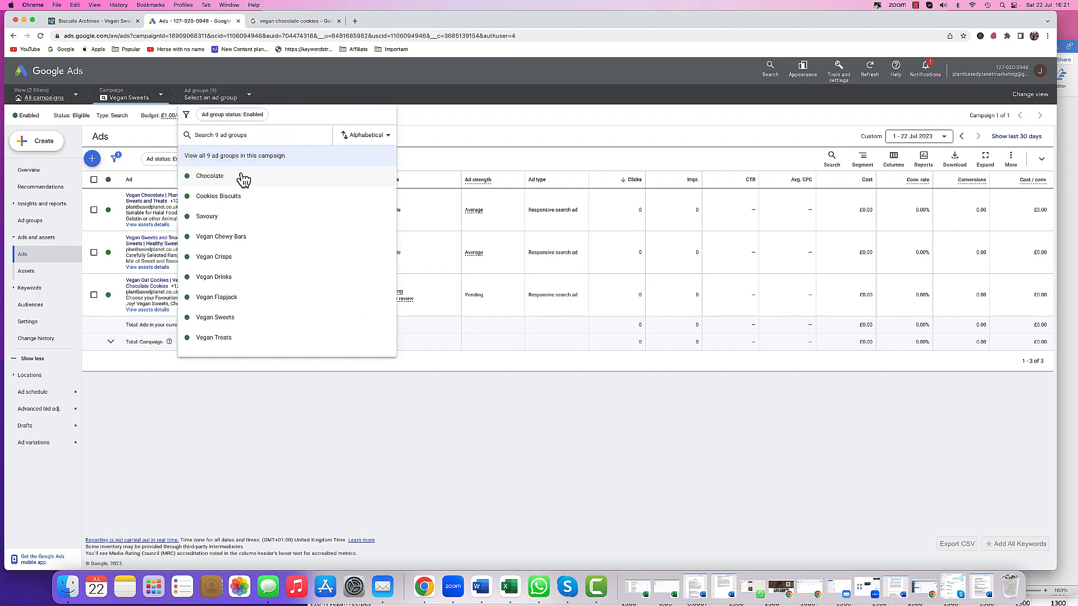
click(225, 218)
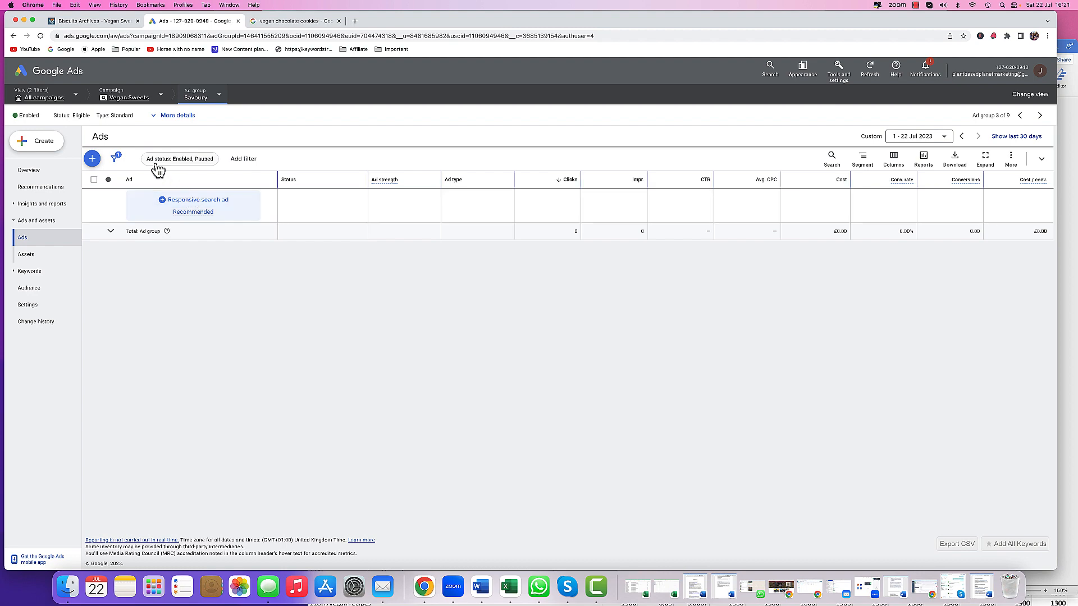
click(93, 160)
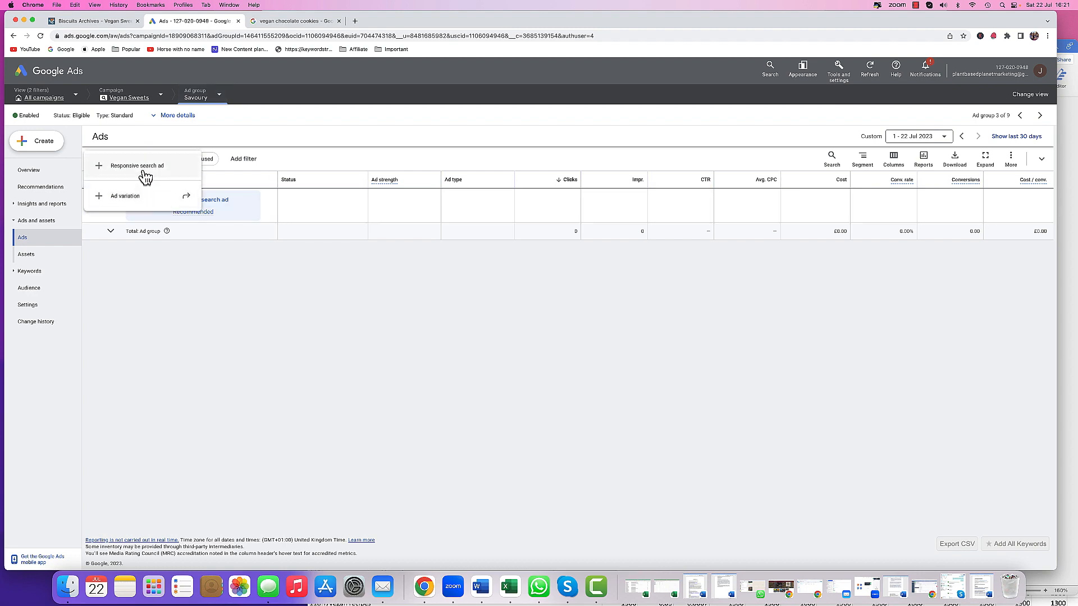
click(142, 169)
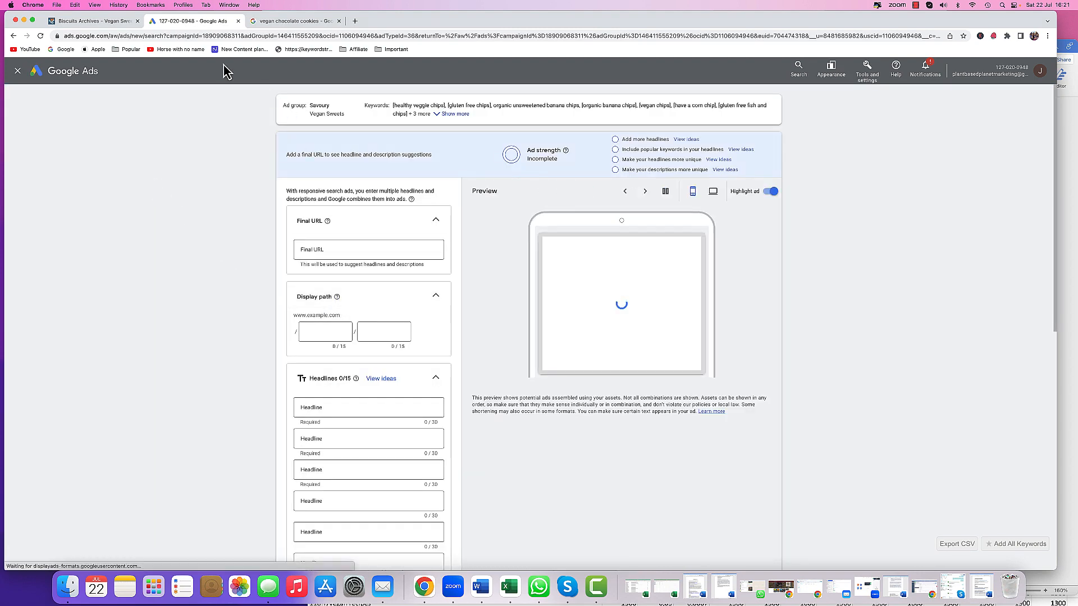
- Copy the Savoury category page address from the shop website and paste it as the ad's final URL
click(103, 21)
scroll(83, 88, up, 5)
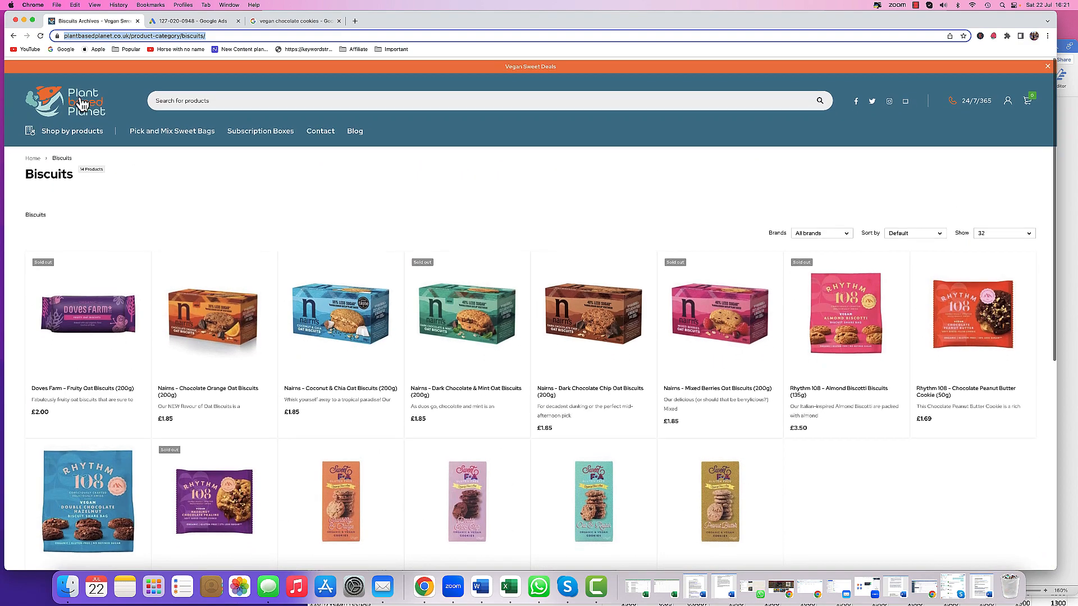
mouse_move(76, 133)
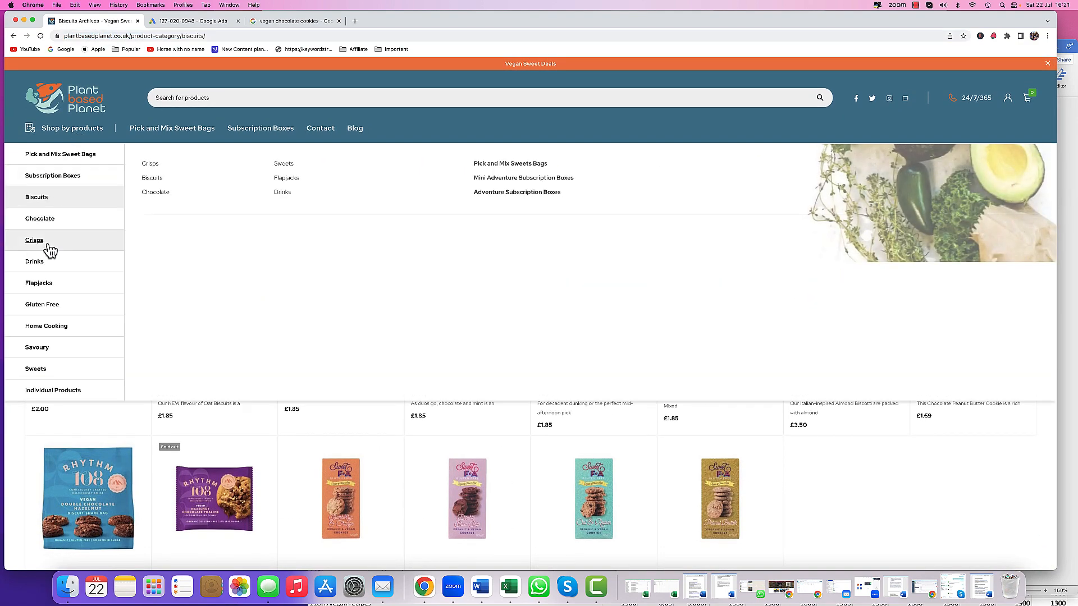
click(38, 352)
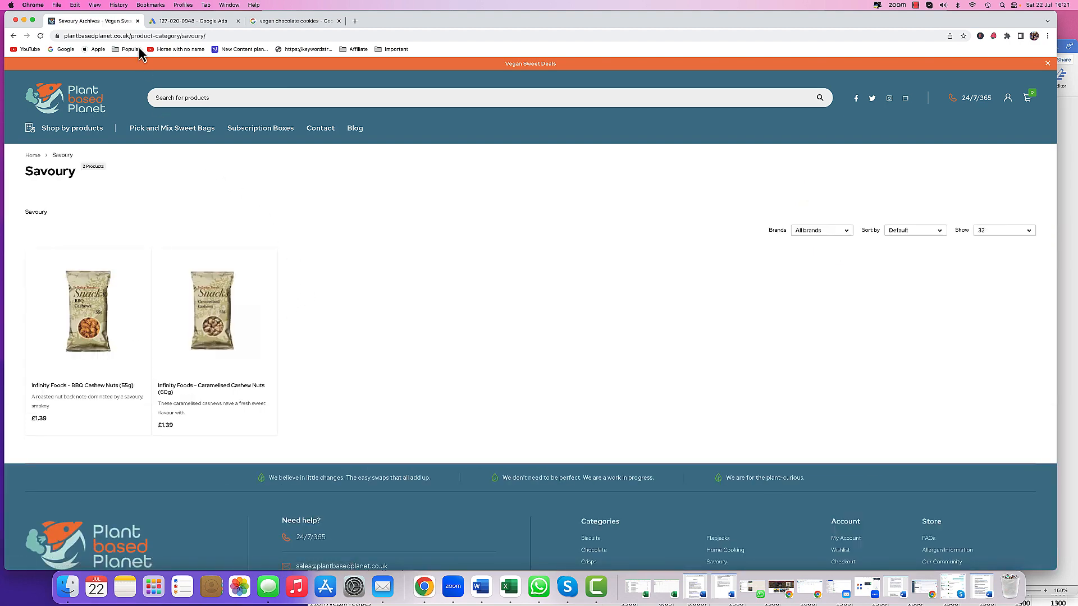
right_click(133, 35)
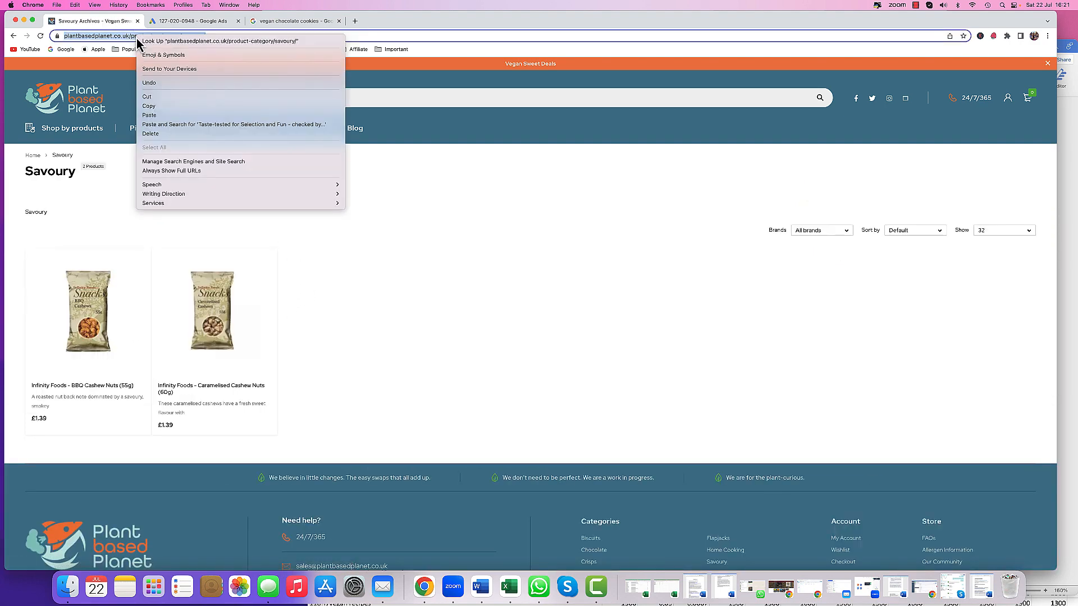
click(152, 108)
click(204, 22)
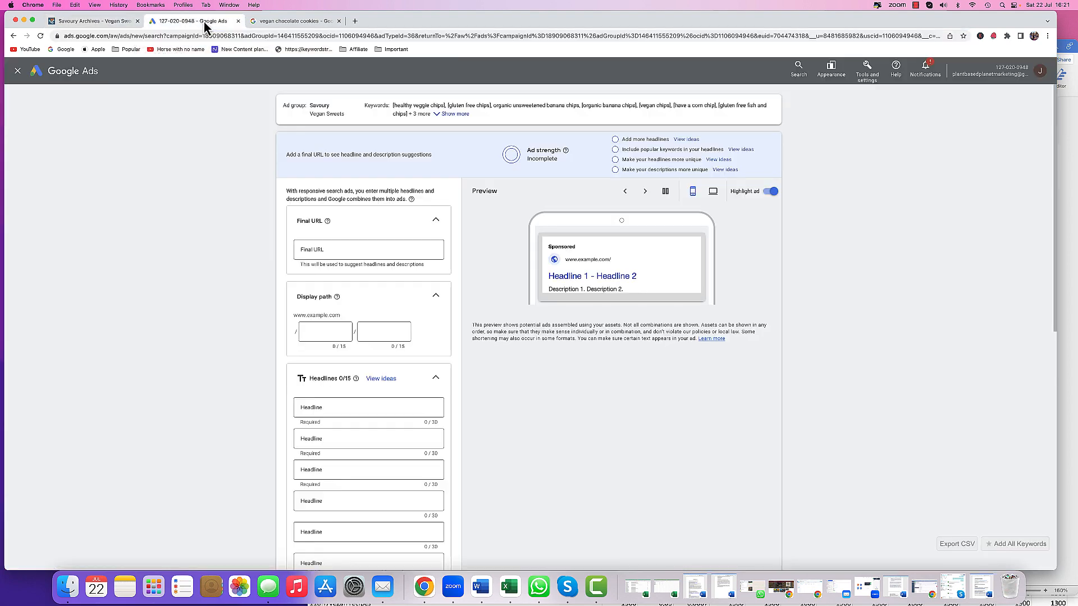
click(326, 250)
right_click(326, 250)
click(269, 305)
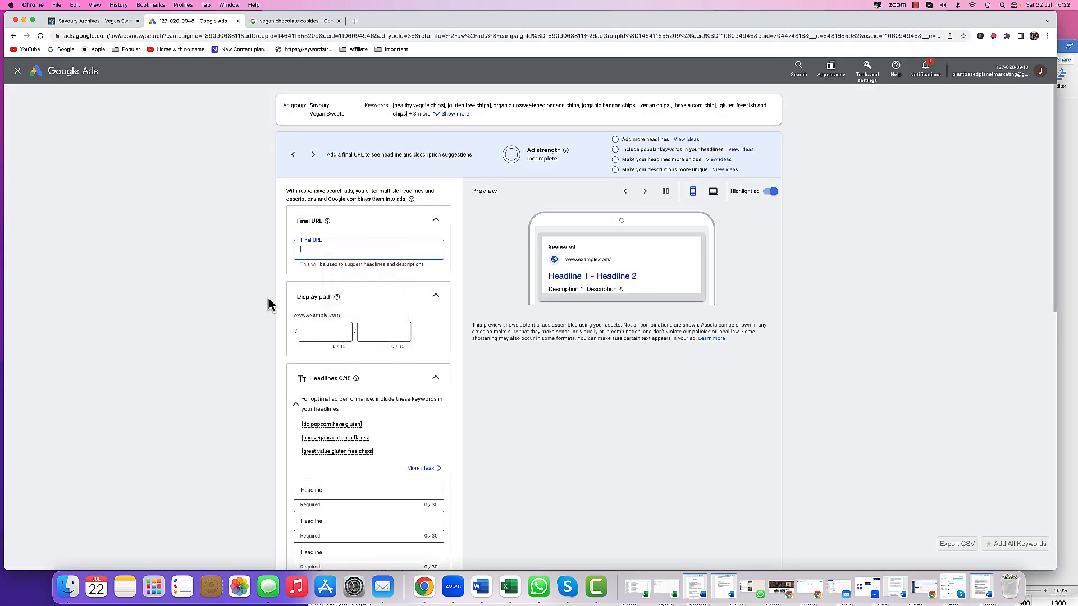
- Enter Savoury Vegan Snacks as the first headline, correcting the spelling of Savoury
scroll(268, 305, down, 5)
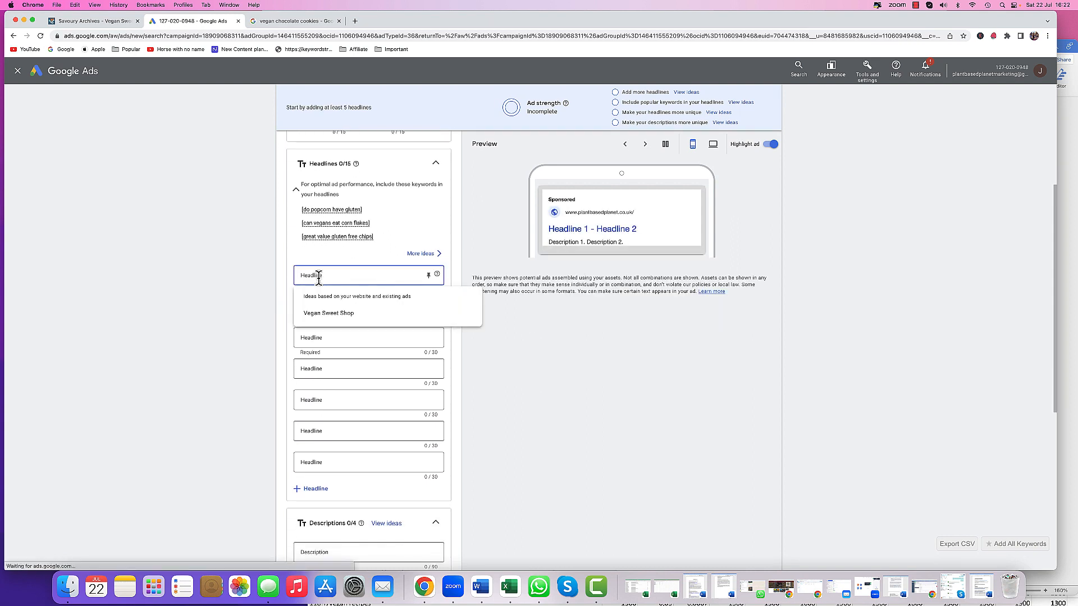
text(Savory)
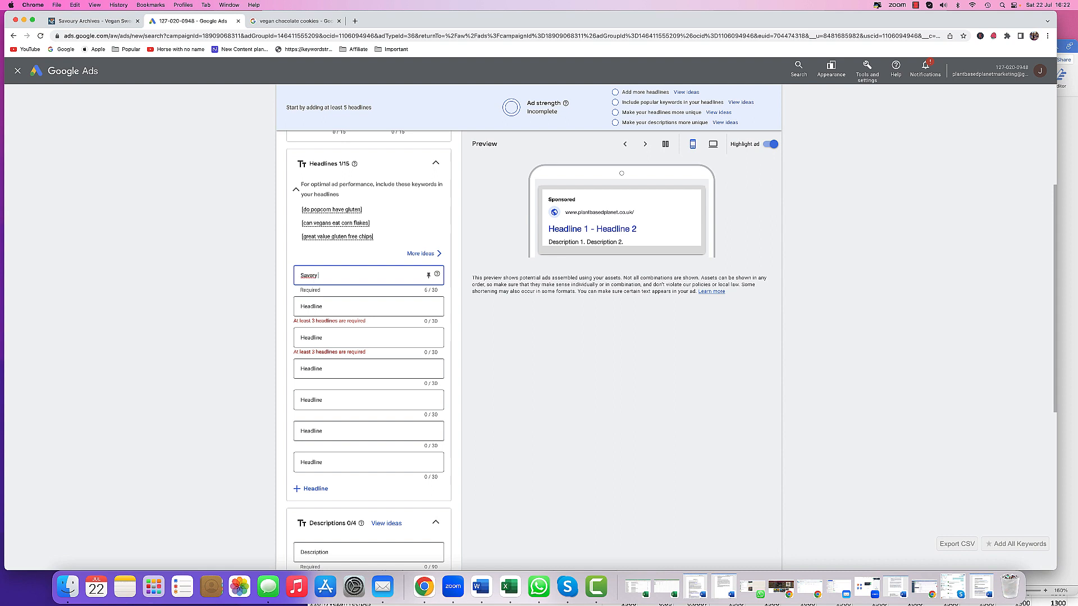
right_click(312, 282)
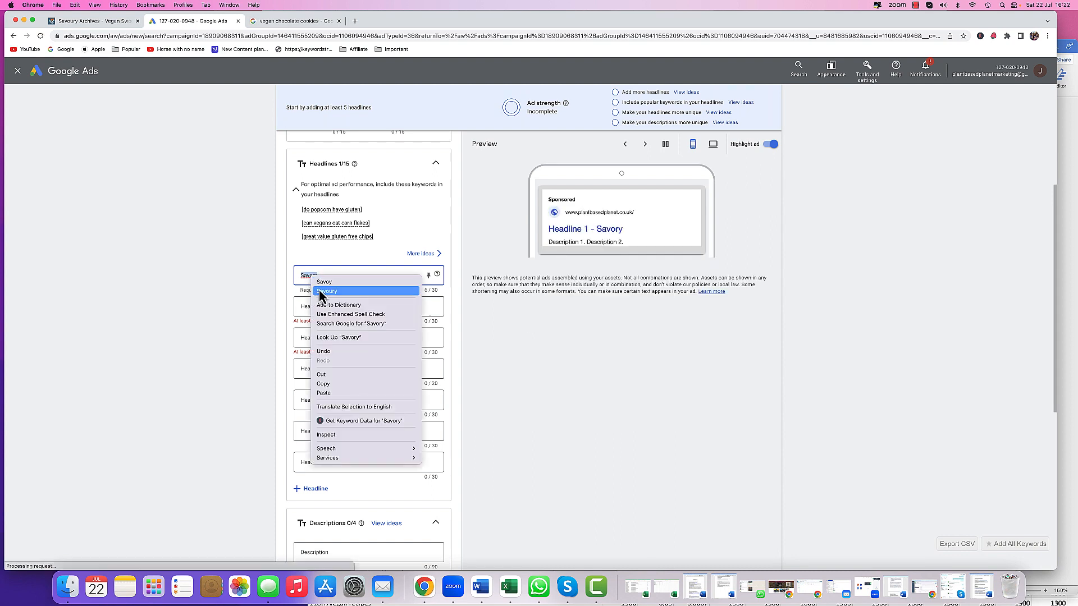
click(328, 291)
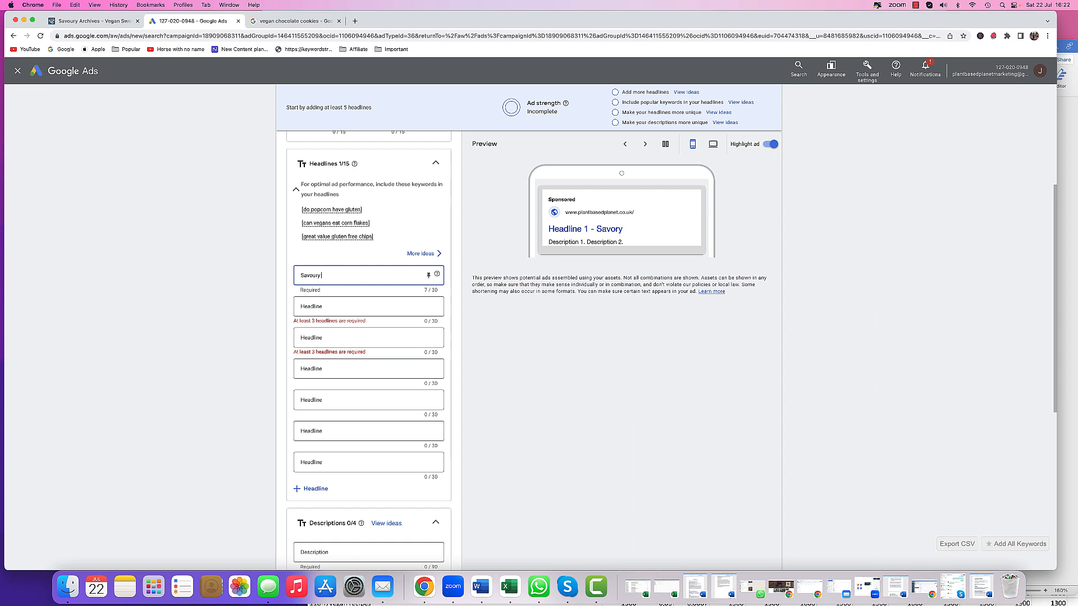
text(Vegan Snacks)
click(344, 306)
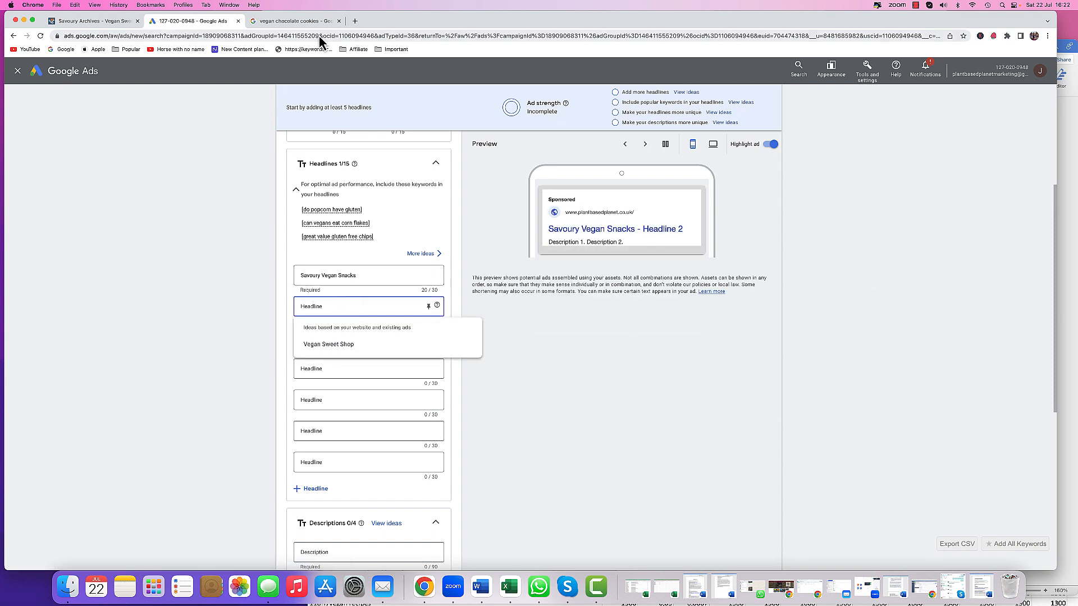
- Search Google for "Savoury vegan" to review the suggested keyword phrases and their volumes
click(295, 21)
click(116, 80)
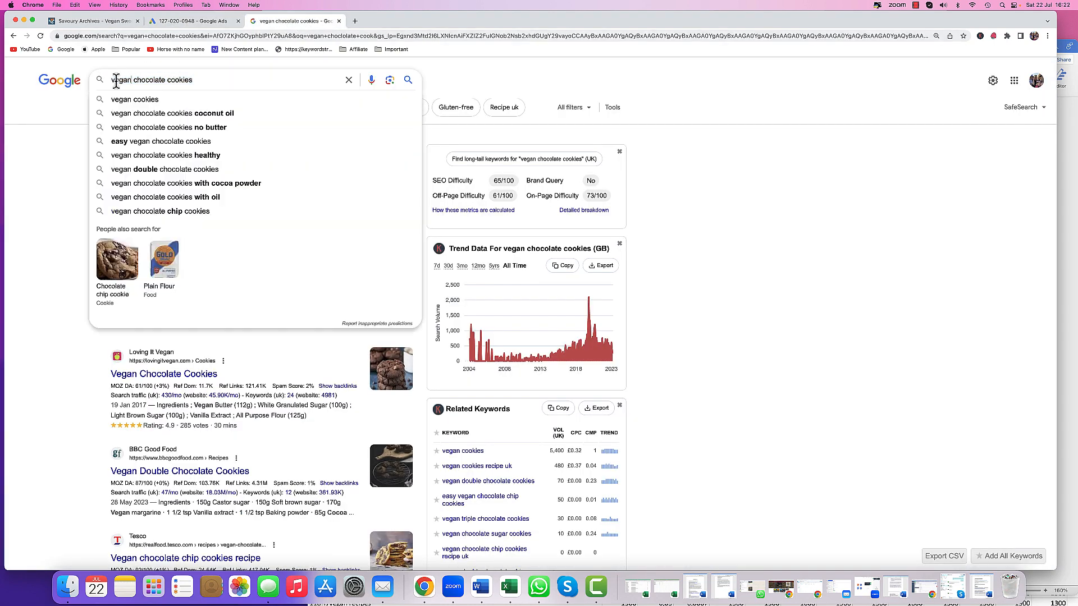
drag(112, 80, 163, 80)
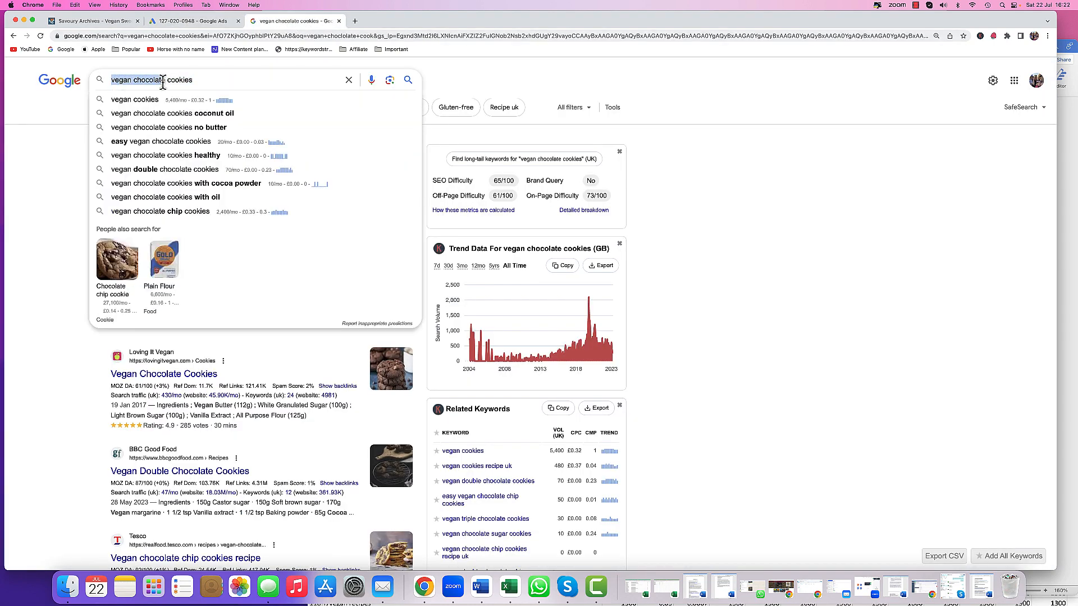
text(S)
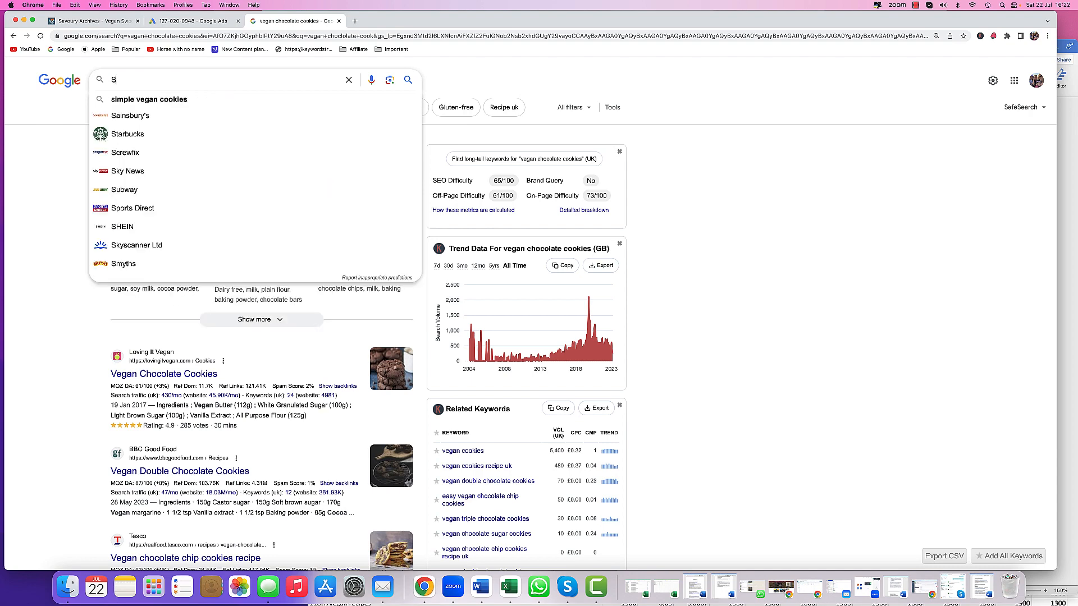
text(avoury )
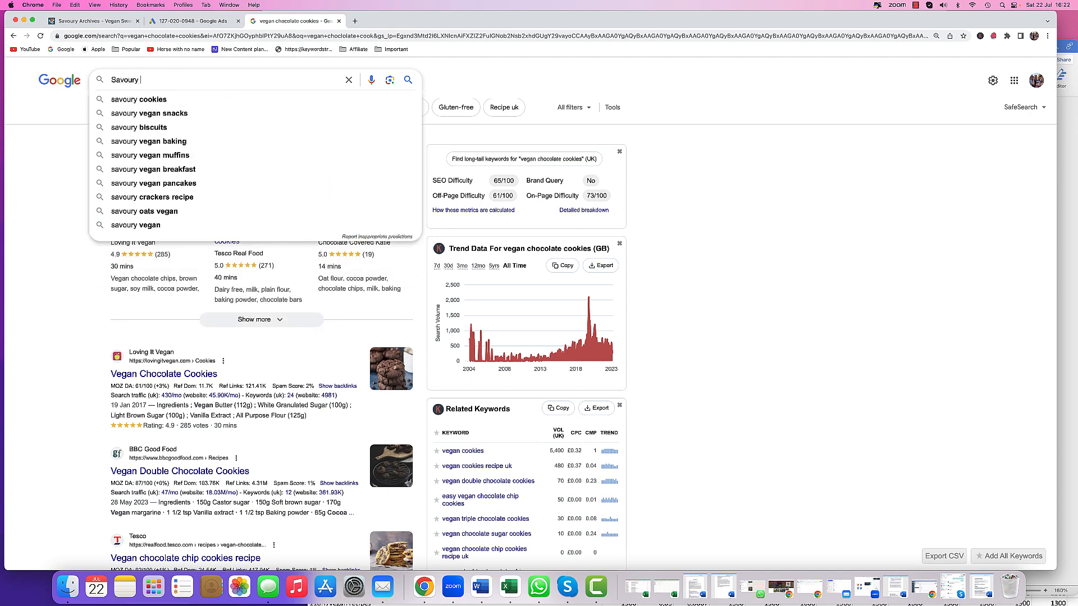
text(vegan)
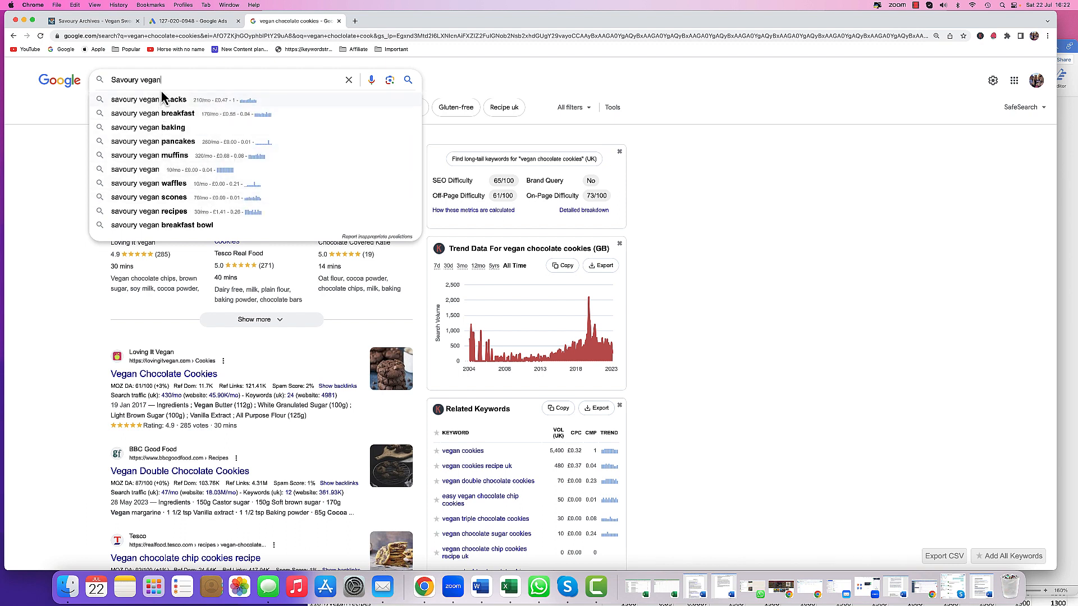
scroll(157, 83, down, 1)
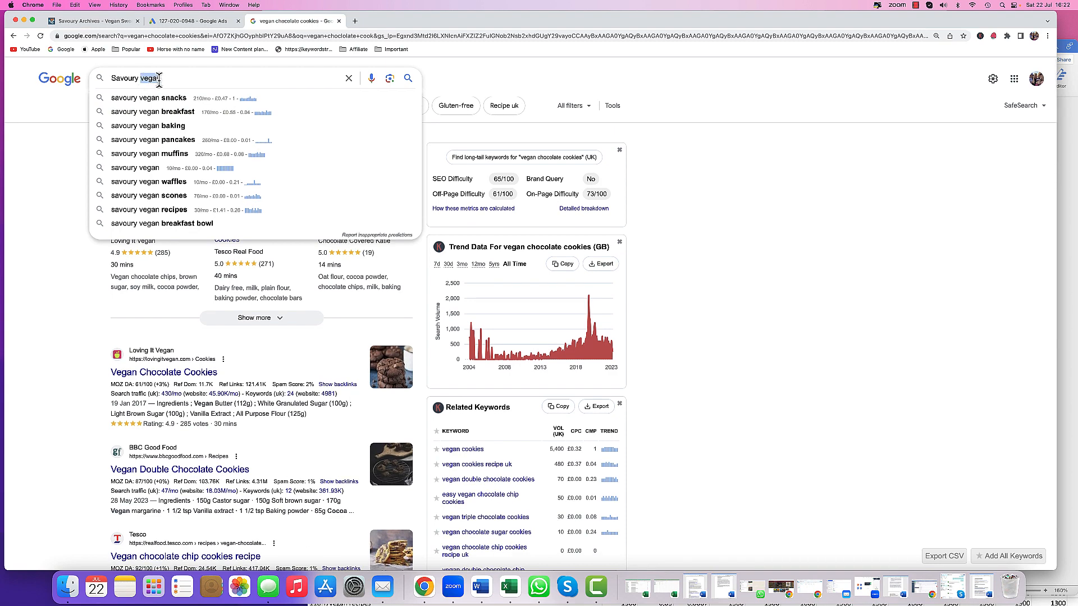
- Close the Cookies Biscuits workbook and open Savoury with data.xls from the Savoury folder
drag(379, 27, 451, 252)
click(472, 78)
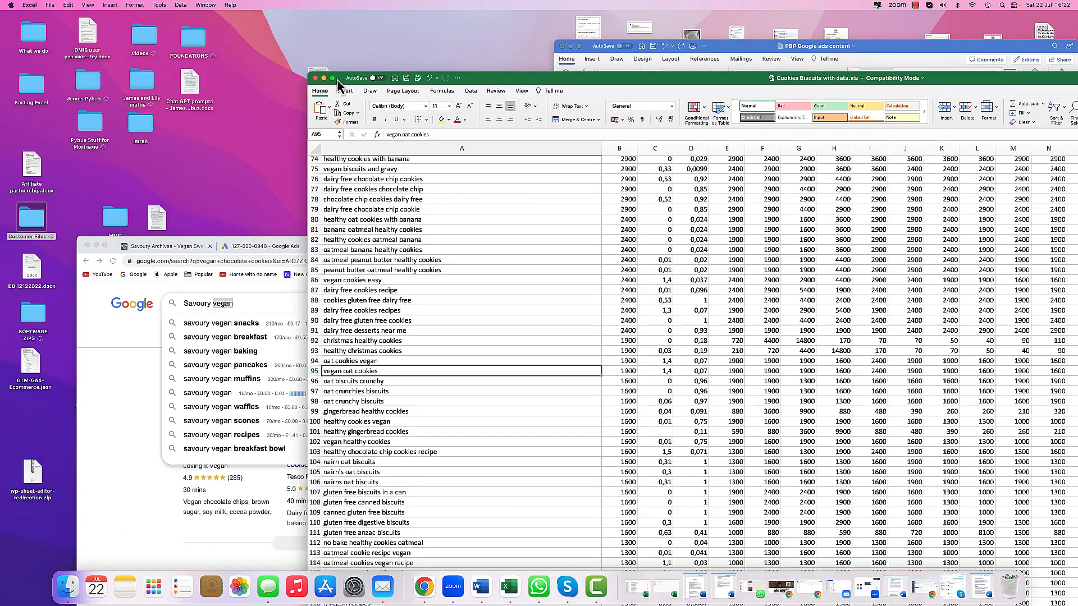
click(316, 78)
click(501, 183)
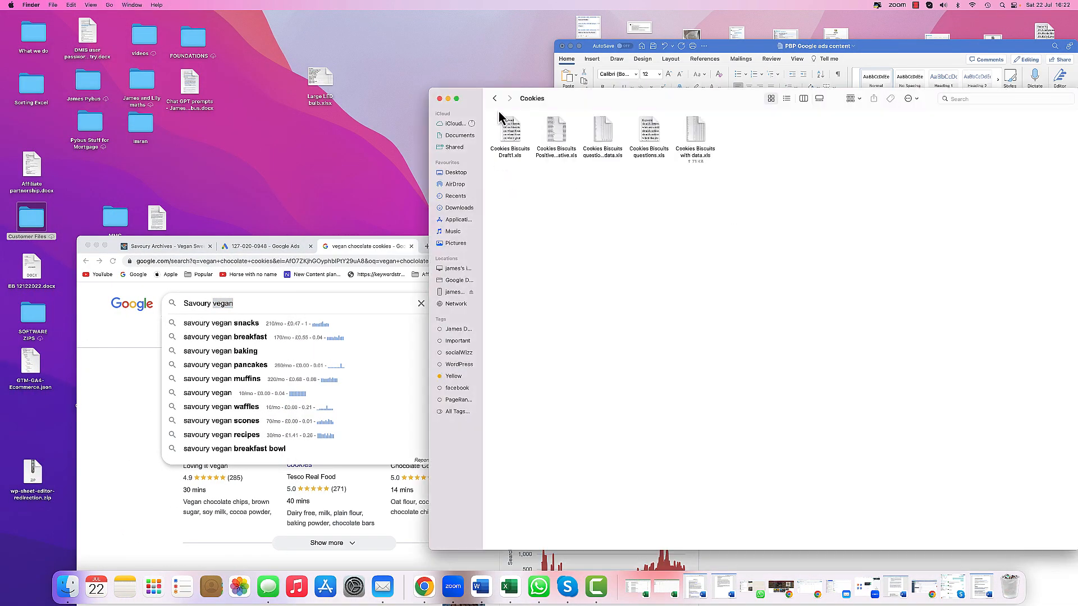
click(495, 99)
double_click(612, 148)
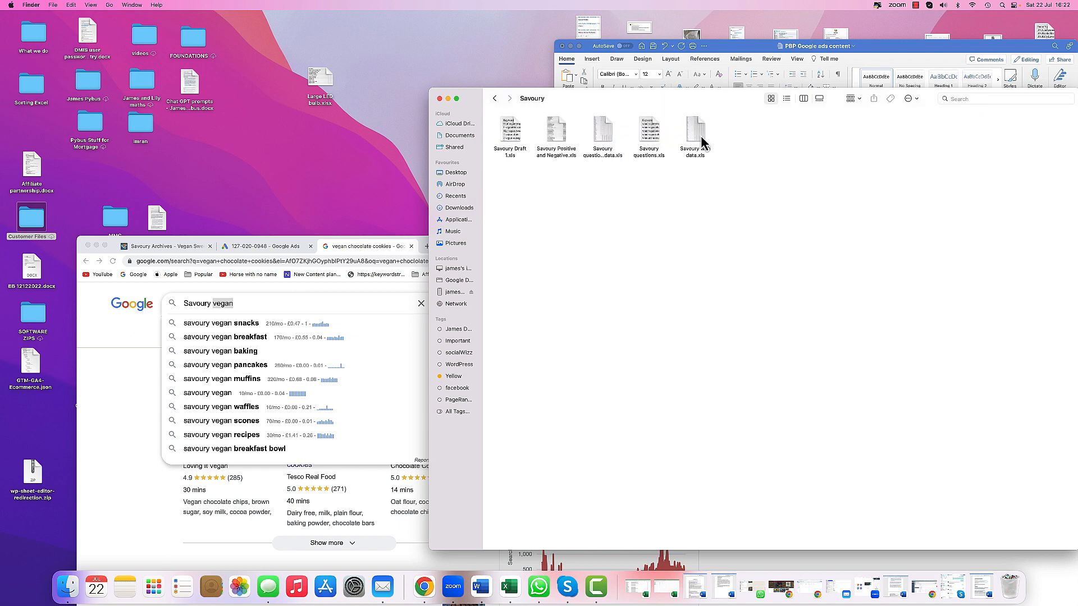
double_click(696, 135)
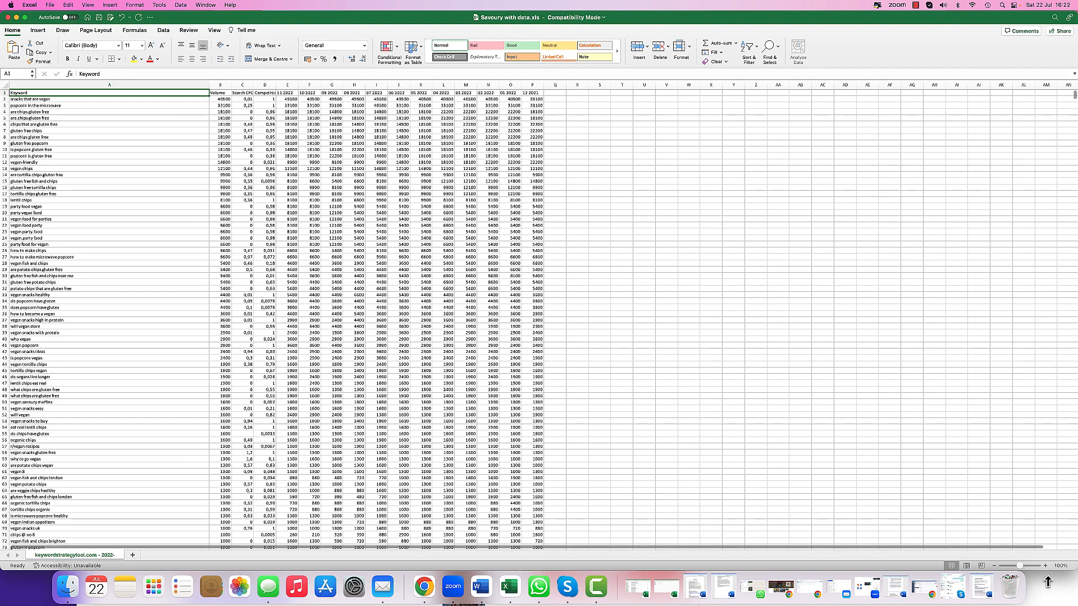
- Copy the top keyword 'snacks that are vegan' from the Savoury spreadsheet
click(1045, 565)
click(1046, 566)
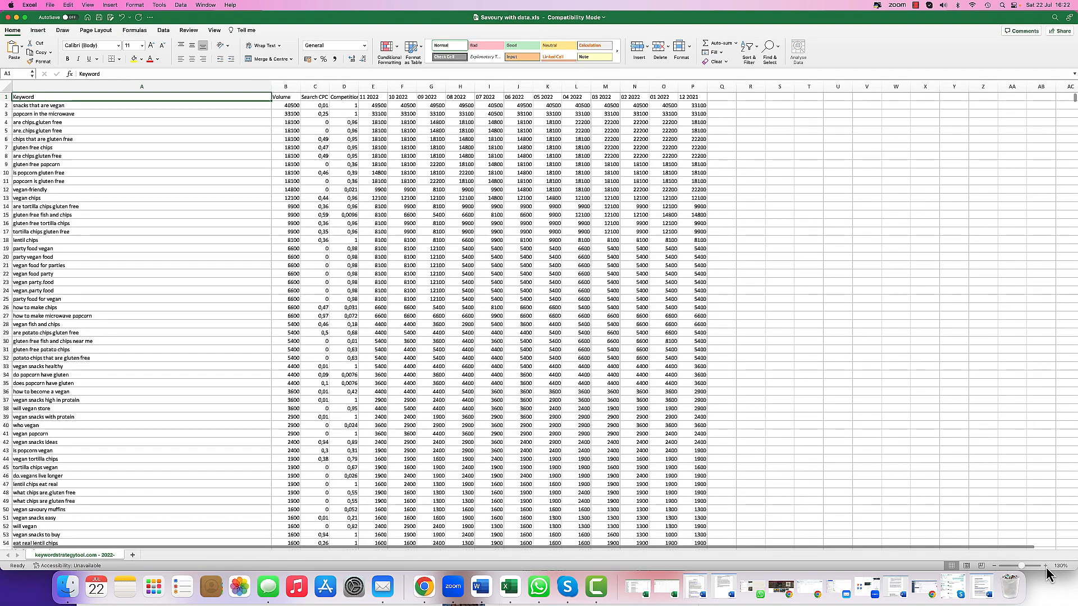
click(1046, 566)
click(1045, 566)
click(1045, 565)
click(1046, 566)
click(1045, 566)
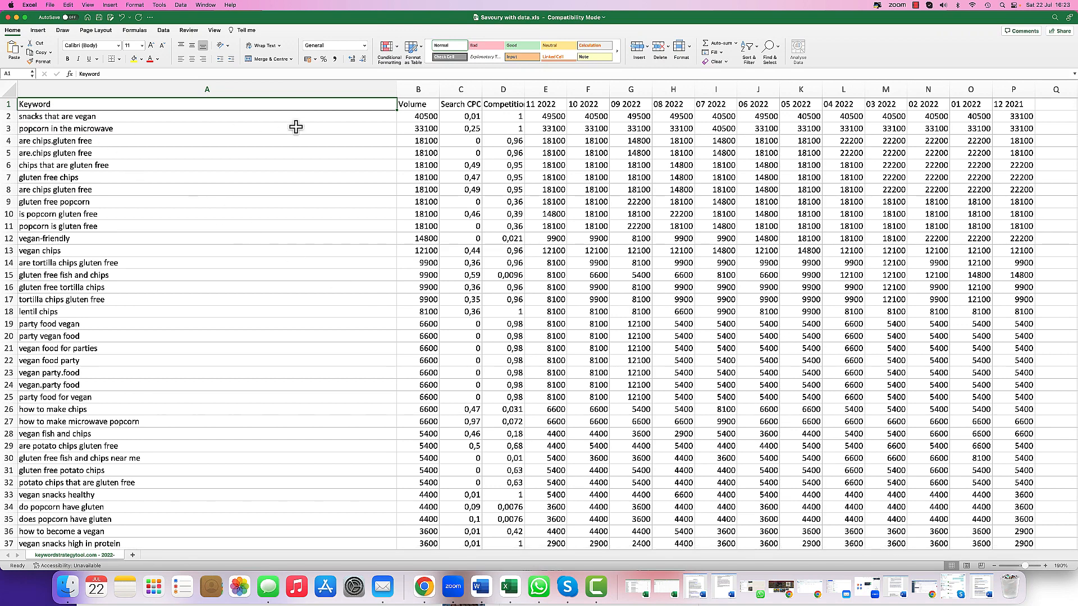
right_click(162, 117)
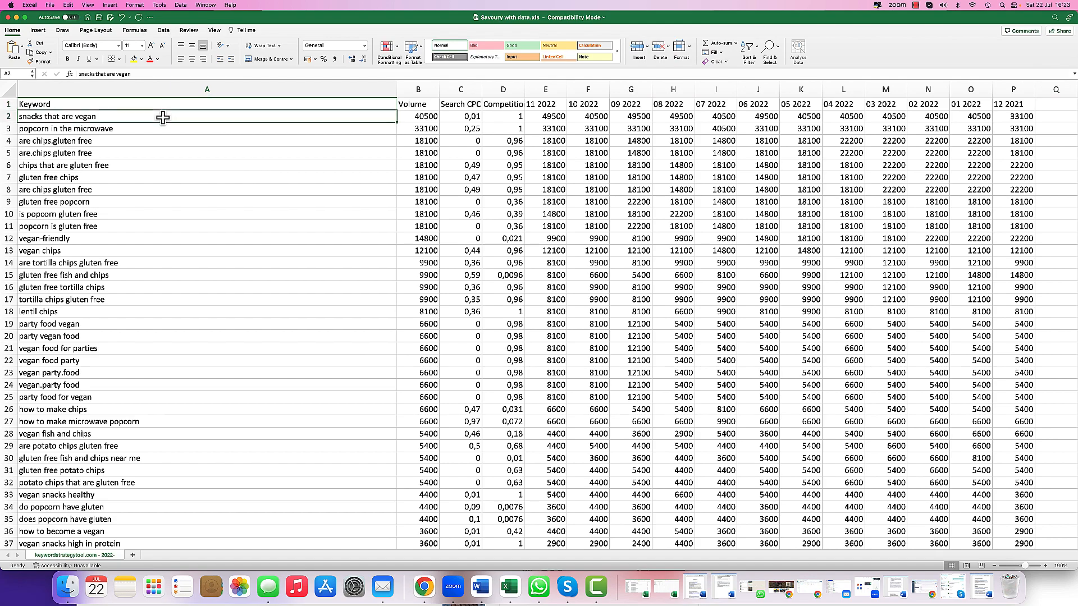
click(179, 132)
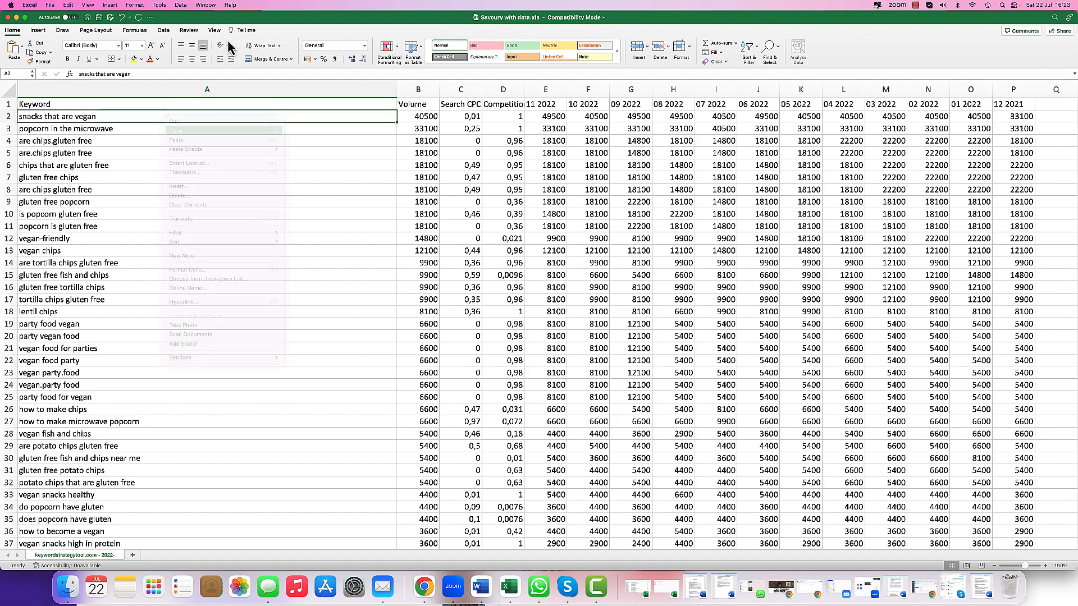
- Paste 'snacks that are vegan' as the second headline, capitalising it to Snacks that are Vegan
drag(238, 18, 303, 240)
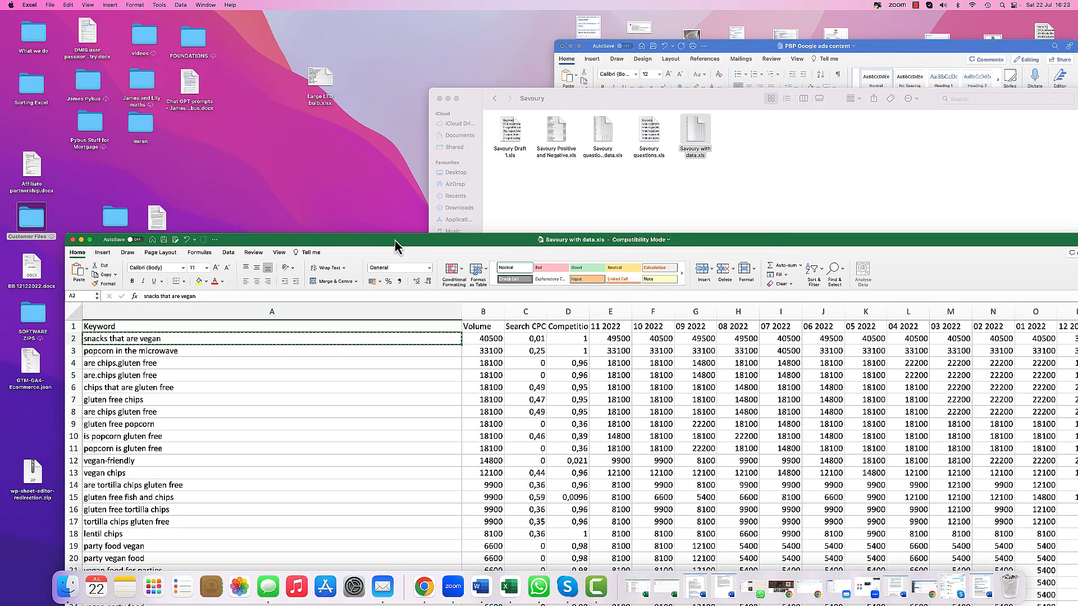
drag(394, 246, 653, 112)
click(120, 355)
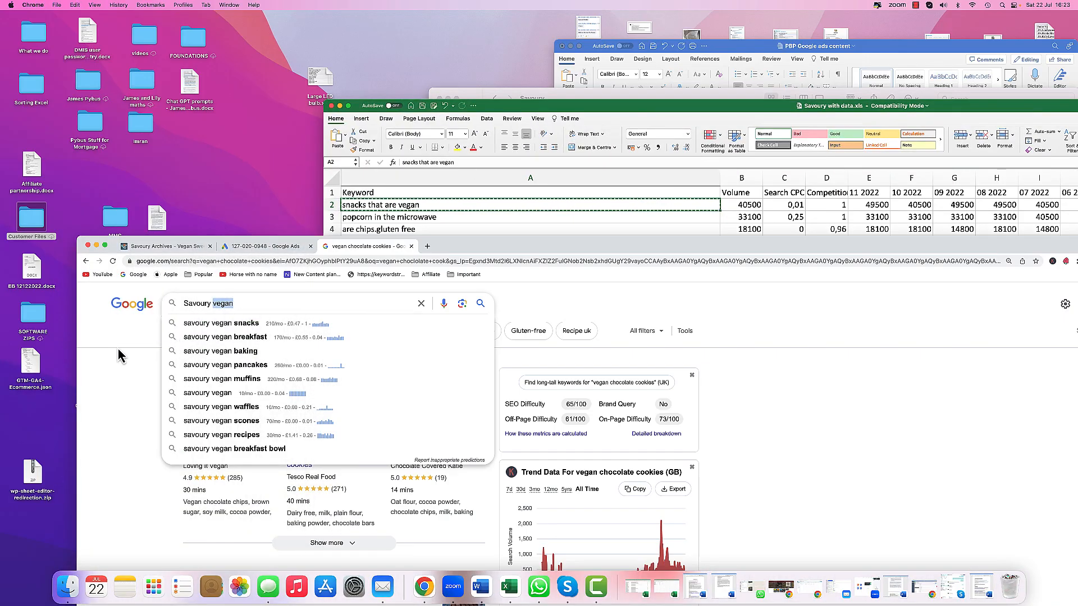
drag(462, 252, 388, 32)
click(191, 27)
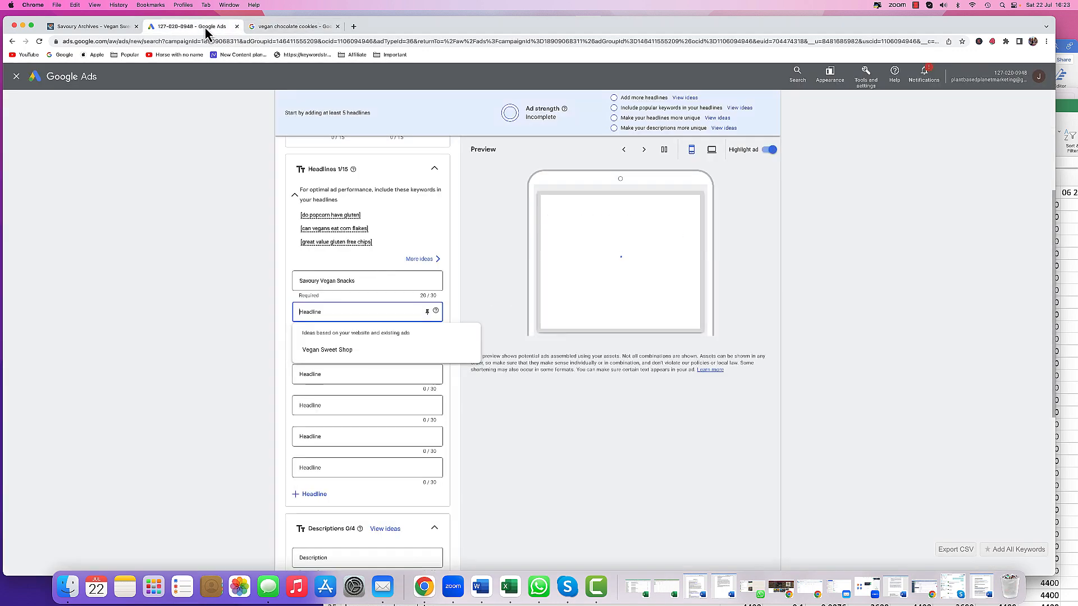
right_click(311, 312)
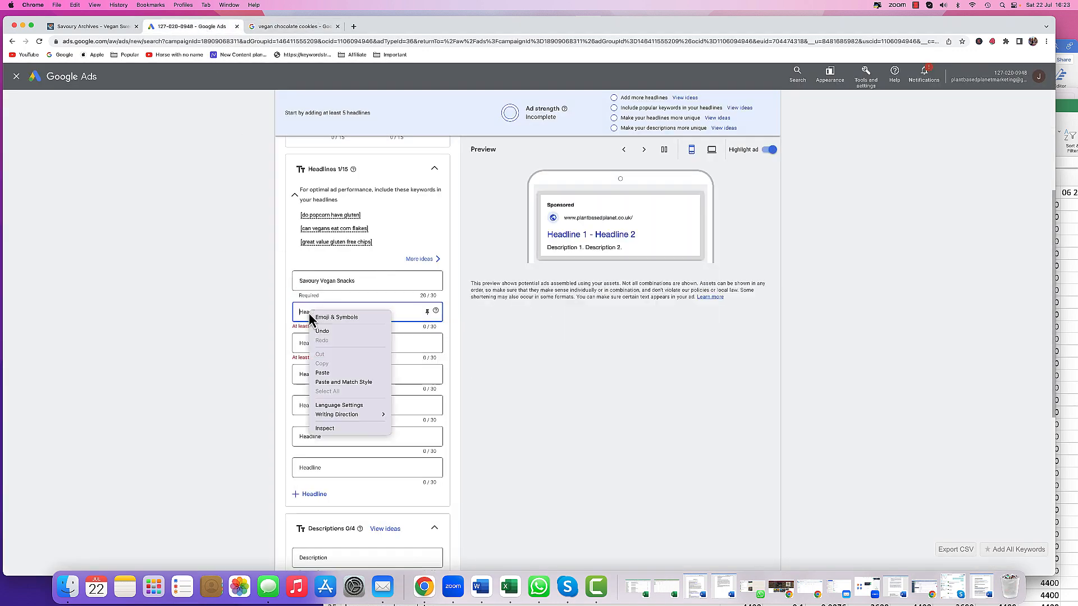
click(321, 373)
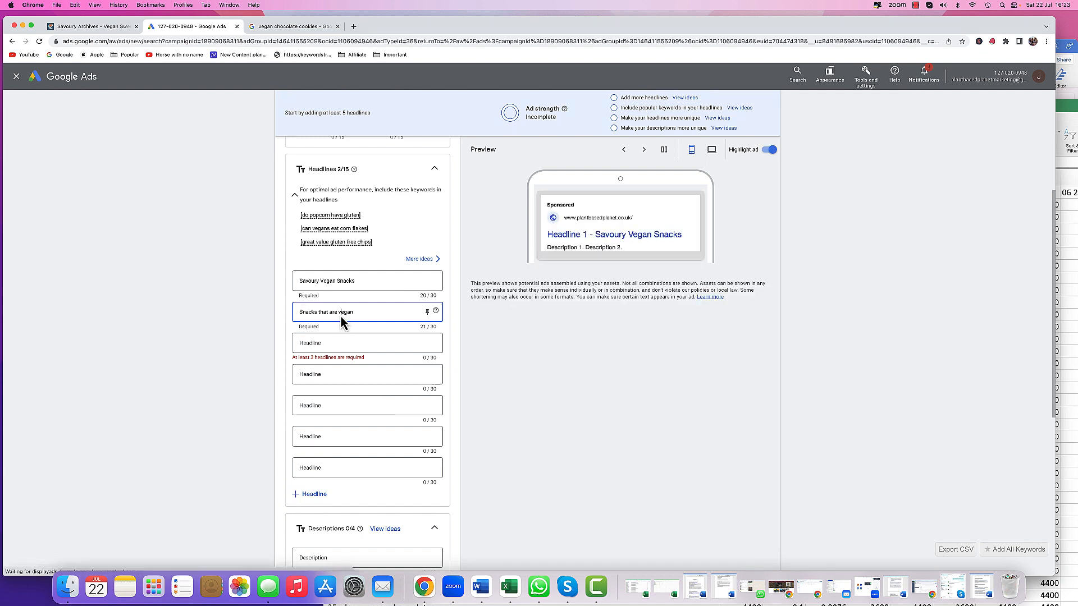
key(BackSpace)
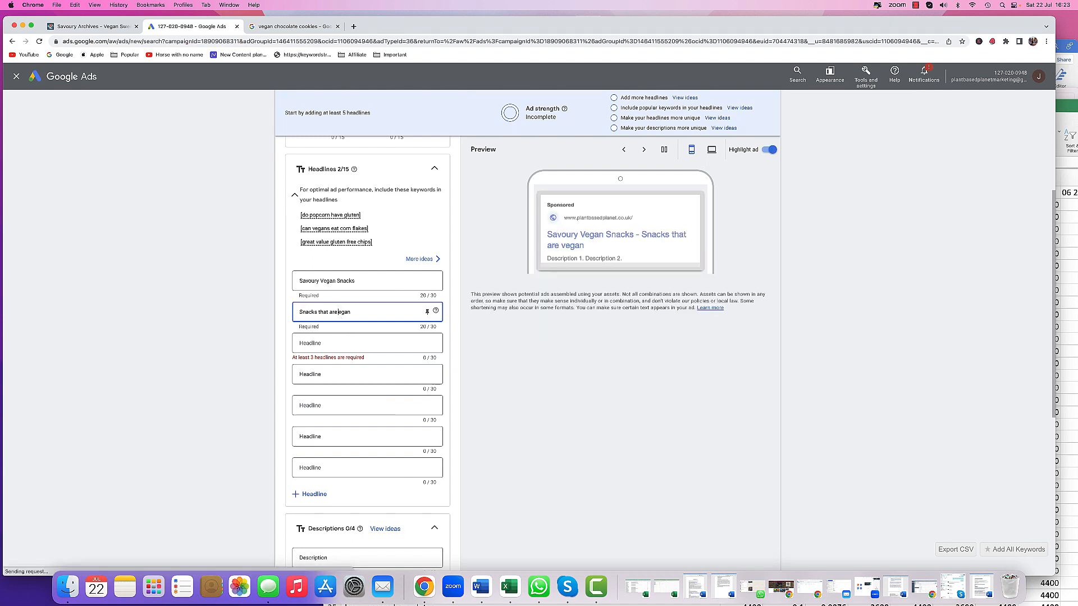
text(V)
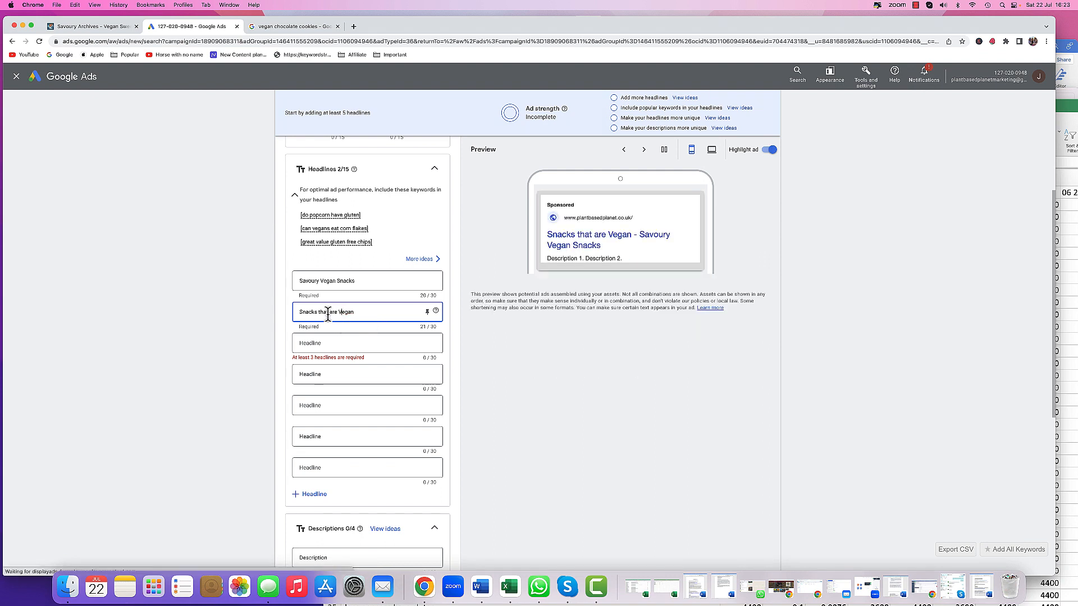
- Paste 'snacks that are vegan' on a new line below Halal Food Approved in the PBP Google ads content document
click(344, 344)
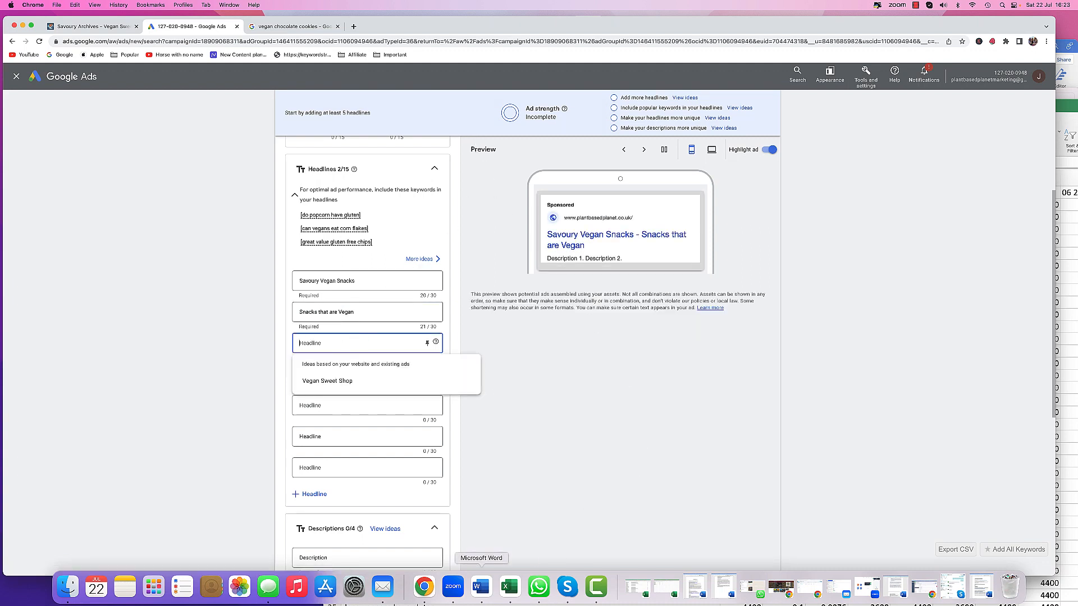
click(509, 587)
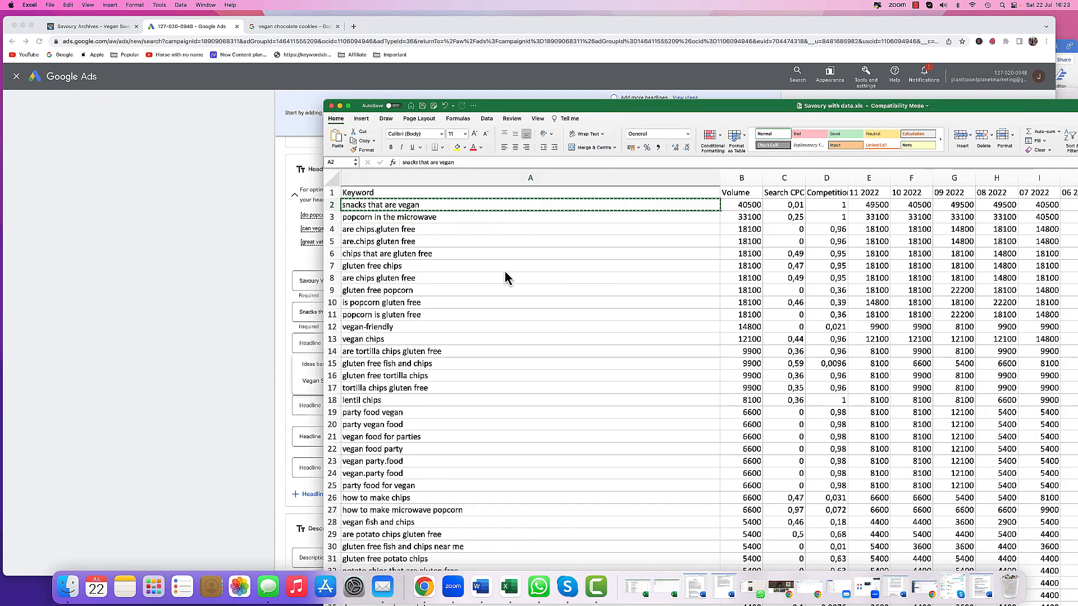
click(227, 324)
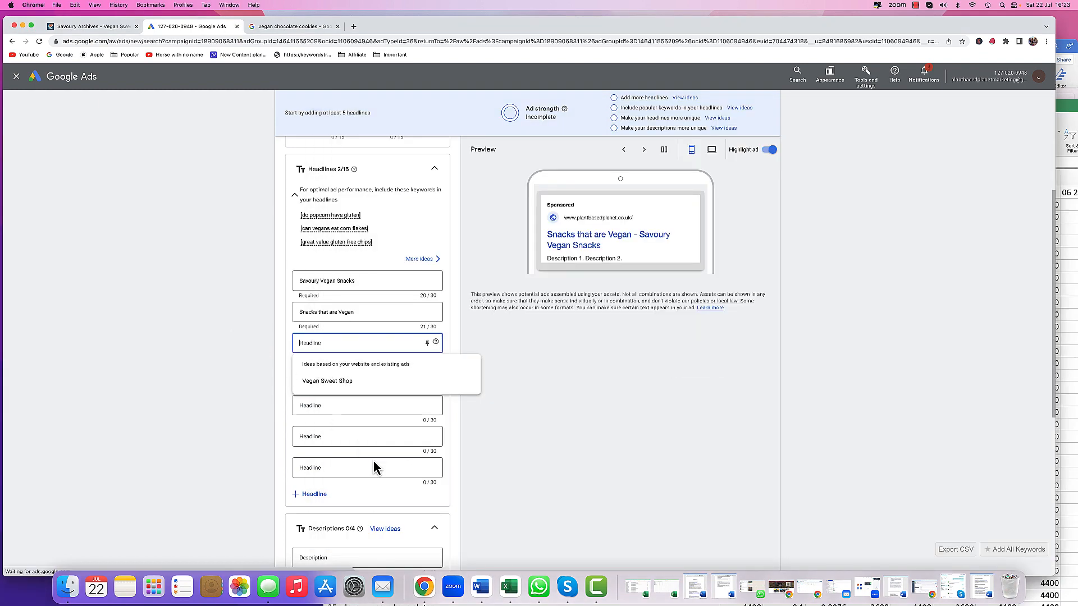
click(481, 587)
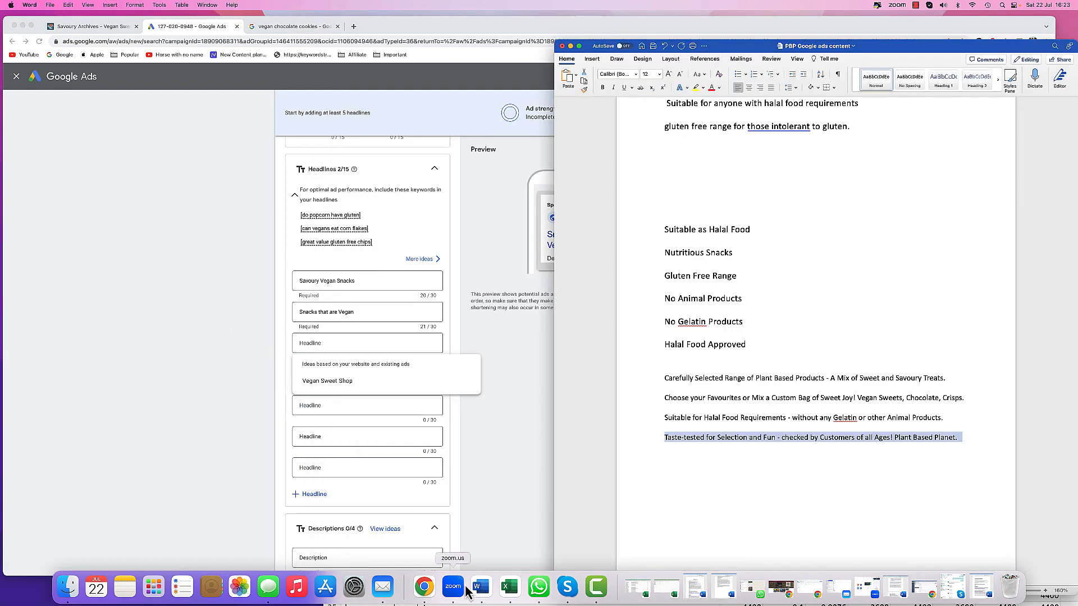
click(746, 344)
key(Return)
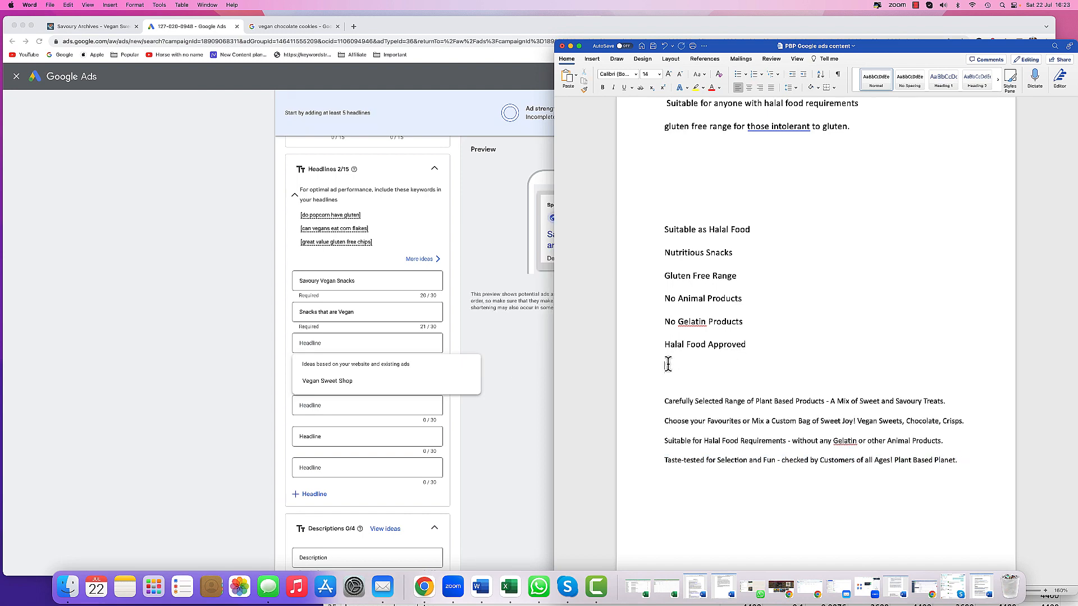
right_click(671, 364)
click(683, 389)
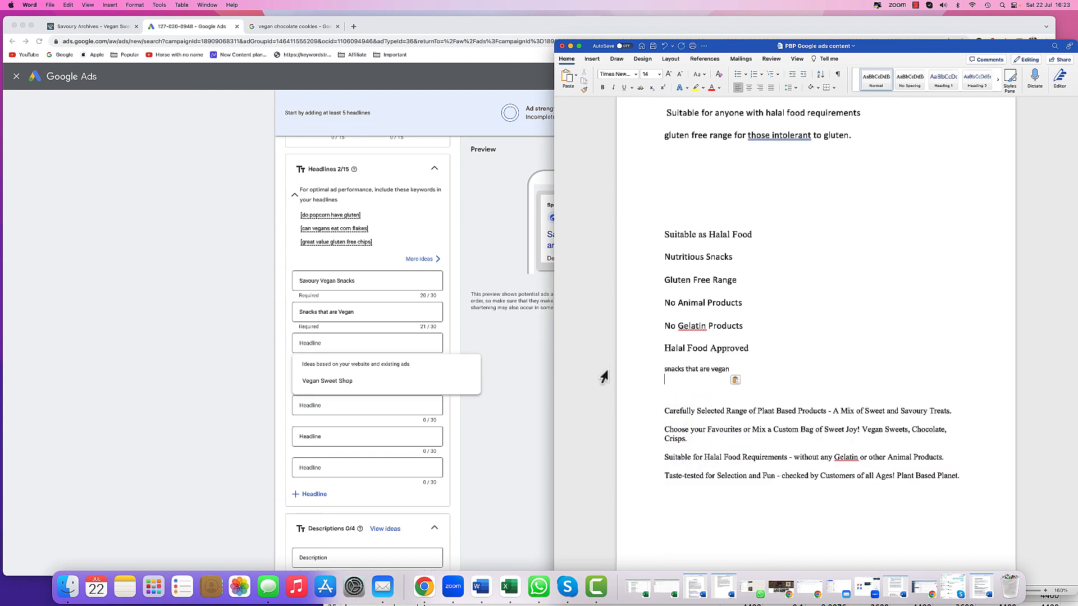
key(super+Tab)
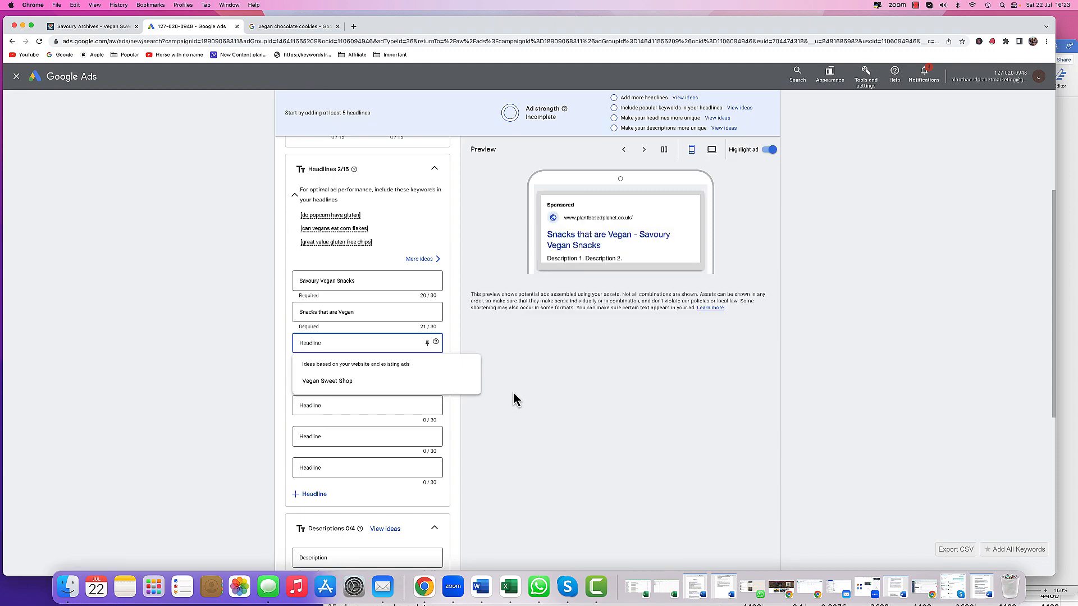
- Copy the keyword 'gluten free chips' from the Savoury spreadsheet
click(516, 395)
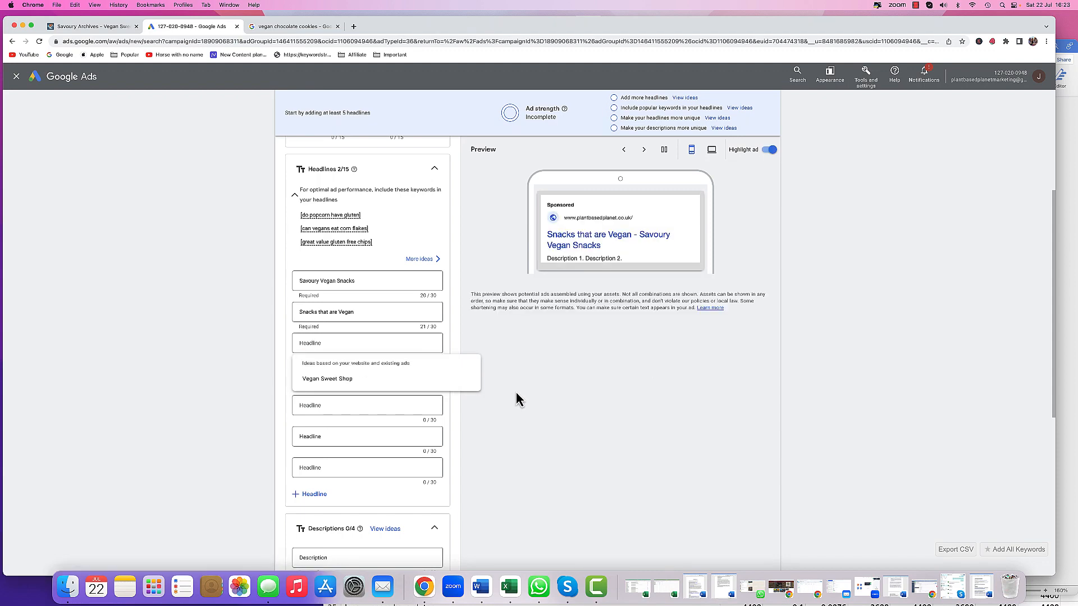
click(510, 587)
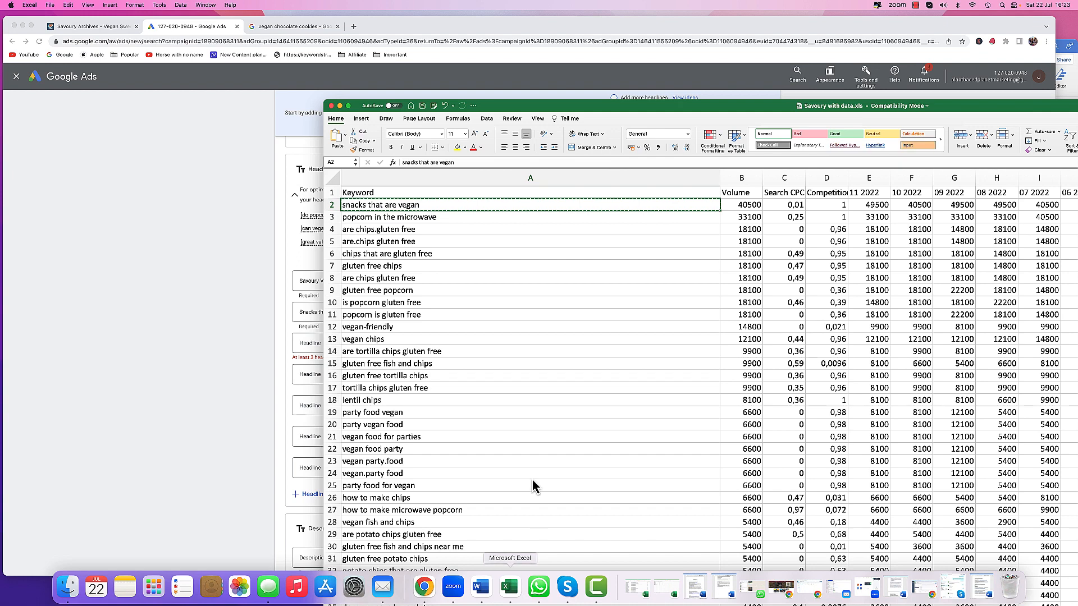
click(395, 208)
key(super+c)
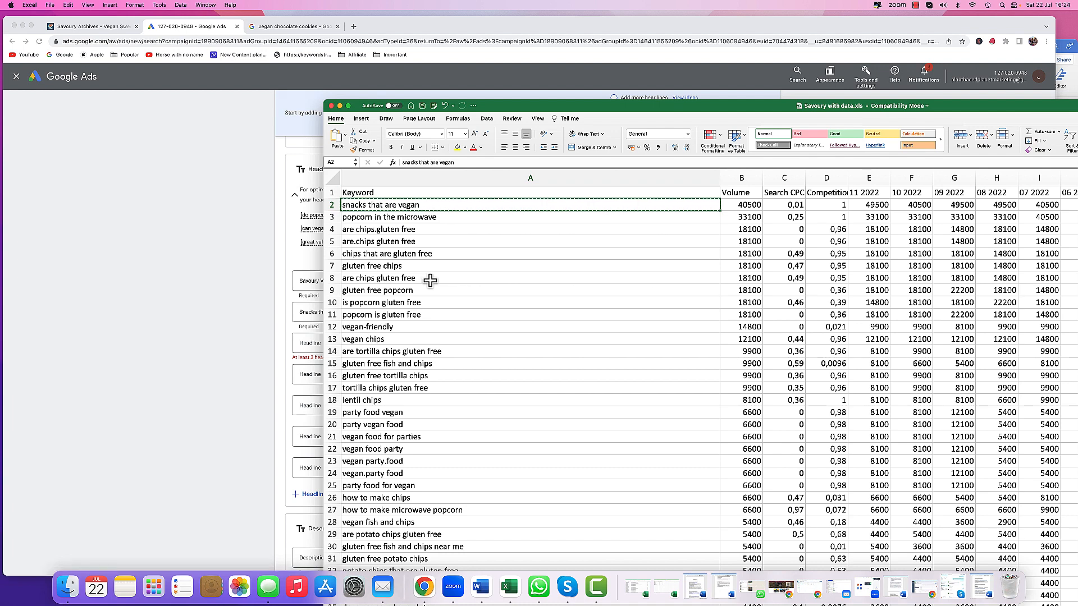
click(397, 270)
right_click(403, 266)
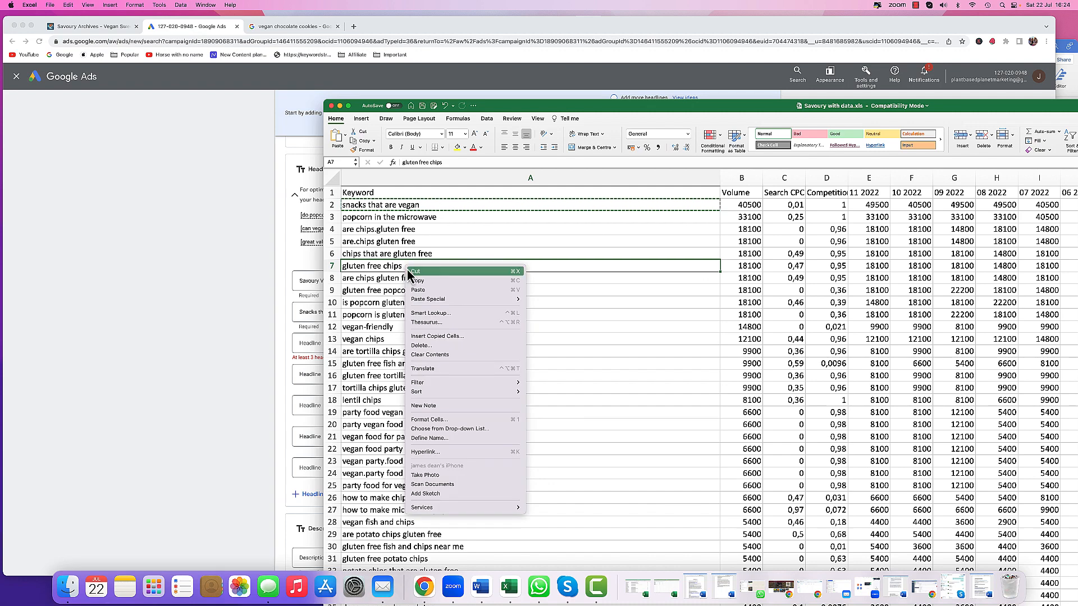
click(416, 281)
- Paste it as the third headline and edit it to Gluten Free Crisps, fixing the spelling
click(253, 255)
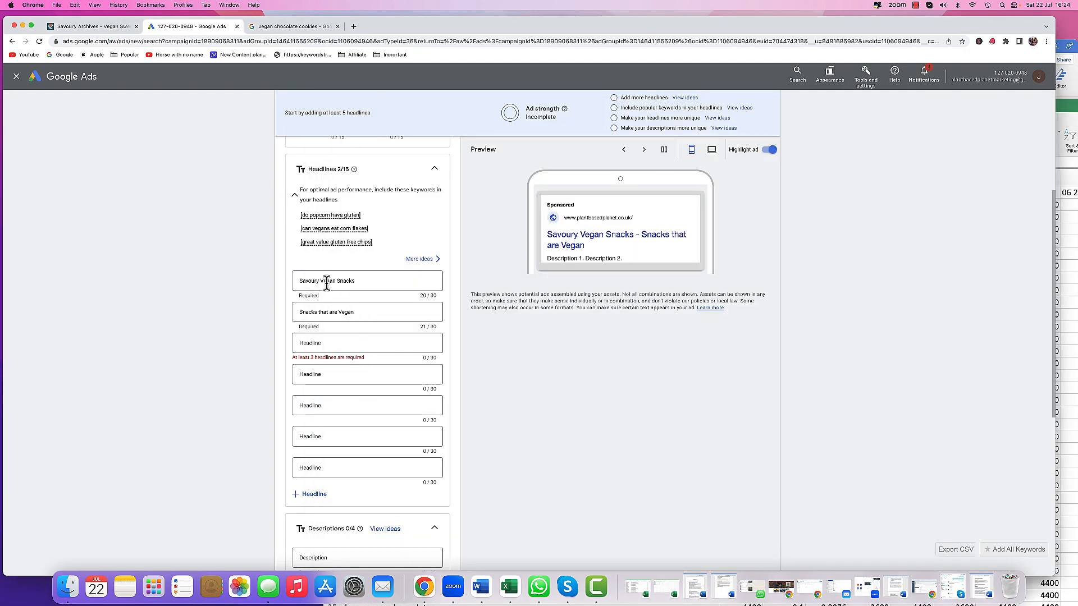
right_click(319, 344)
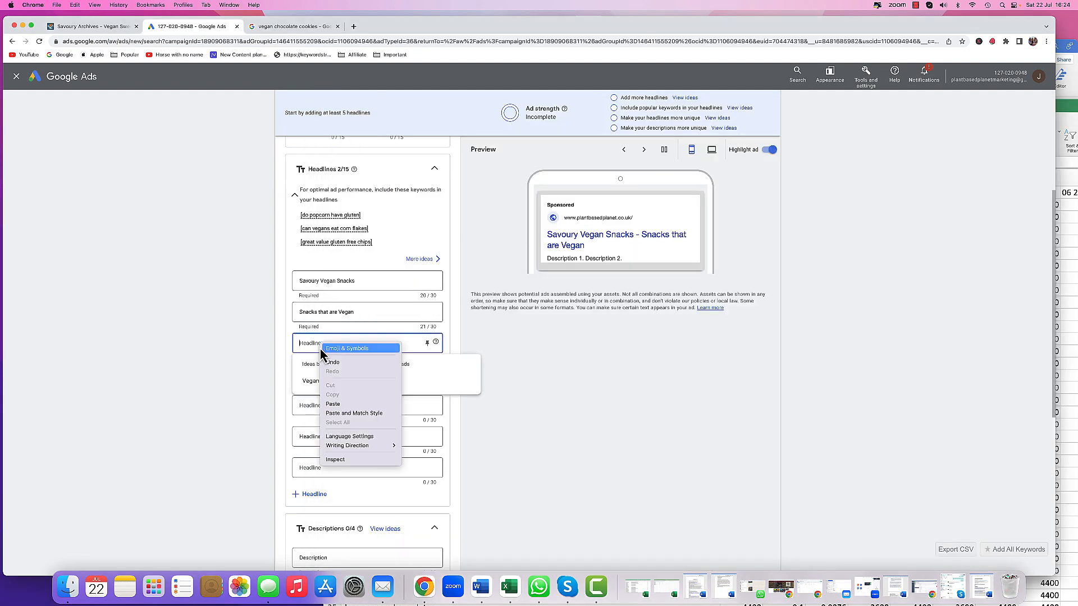
click(331, 404)
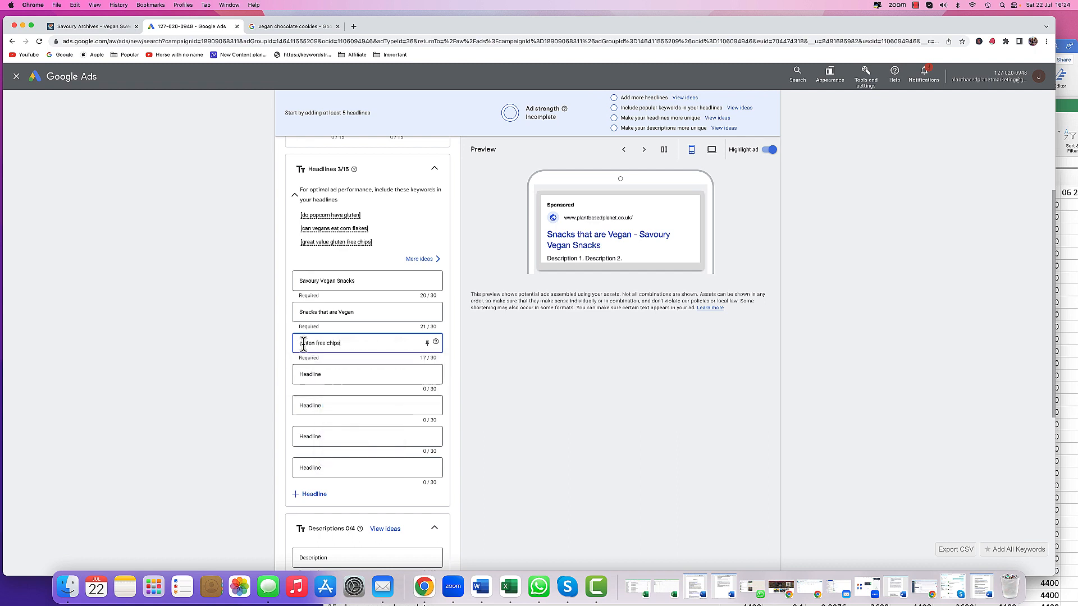
key(BackSpace)
text(G)
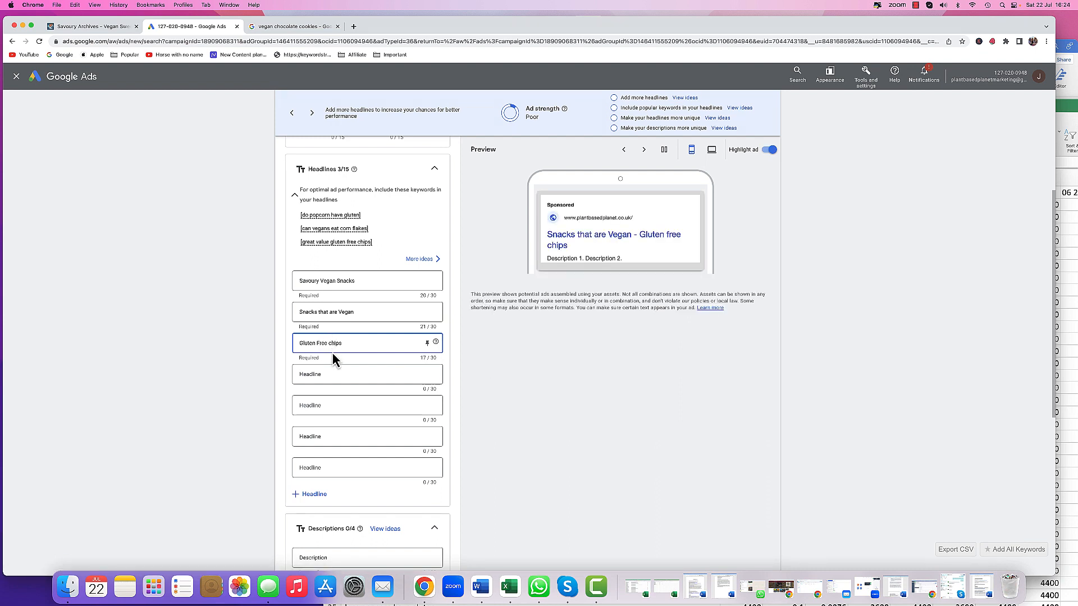
click(330, 343)
key(BackSpace)
text(Chris)
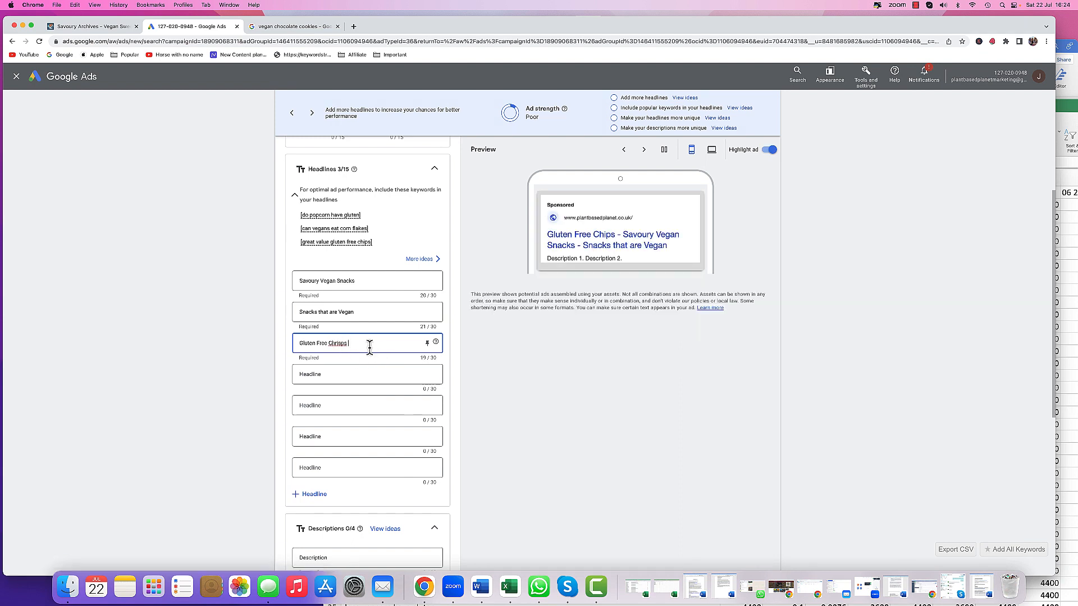
right_click(340, 345)
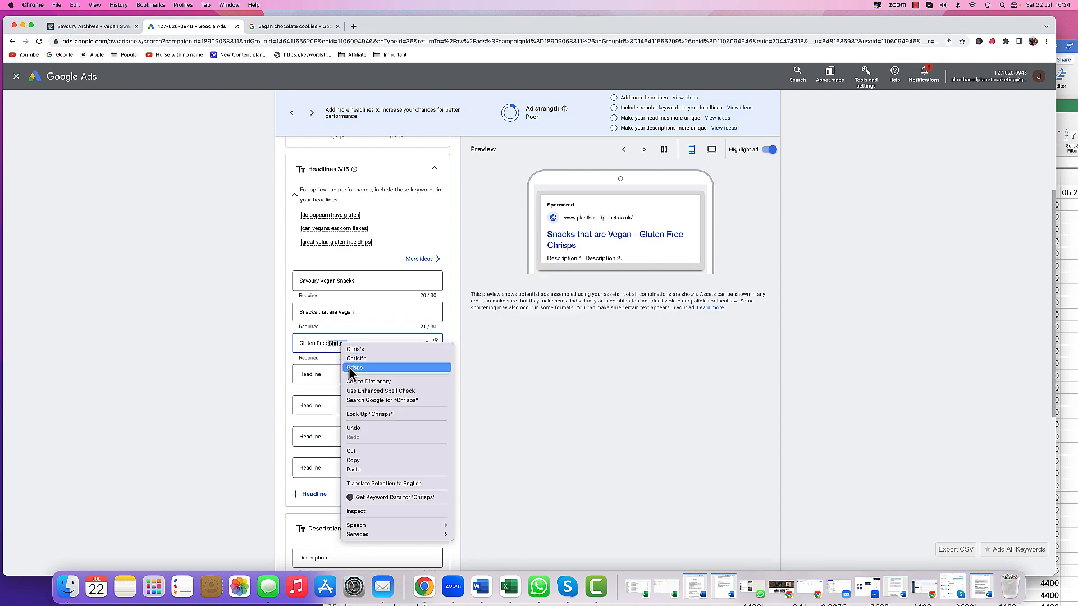
click(354, 368)
- Copy 'Suitable as Halal Food' from the Word ads content document into the fourth headline
click(366, 374)
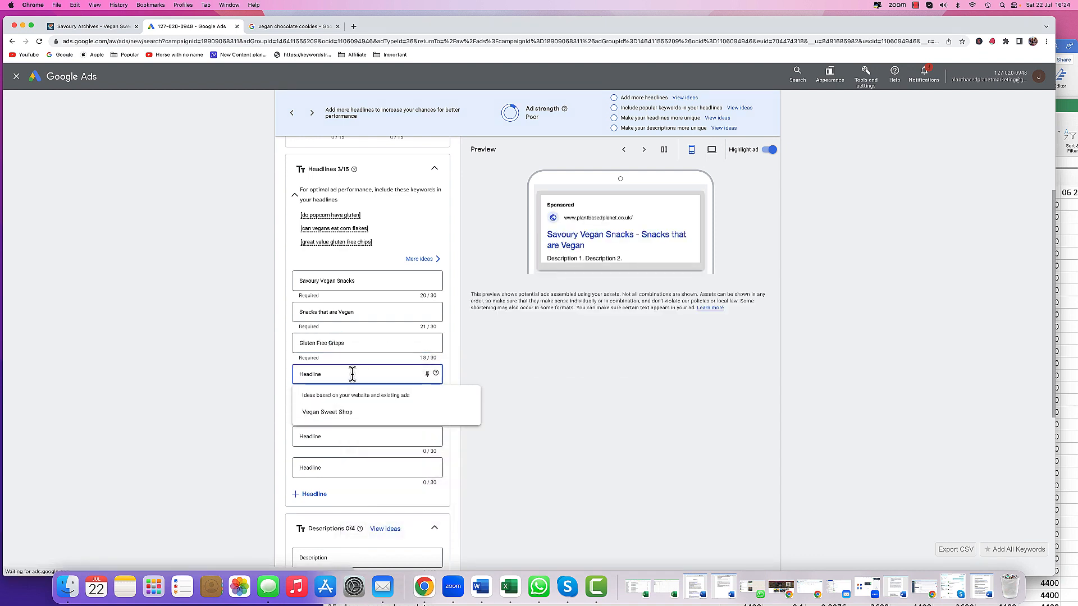
click(515, 411)
scroll(518, 414, down, 3)
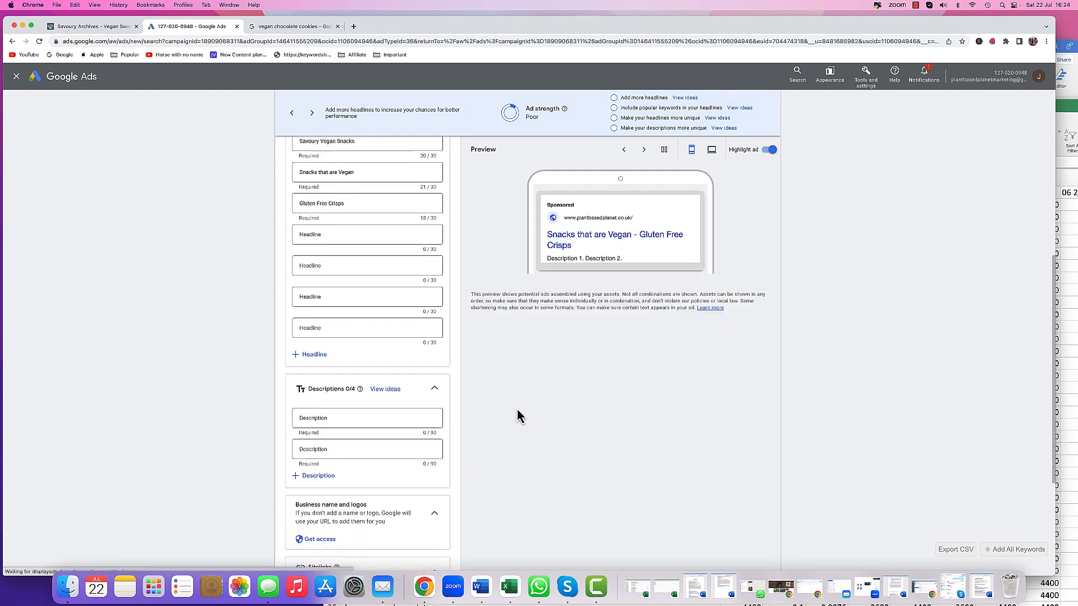
click(481, 586)
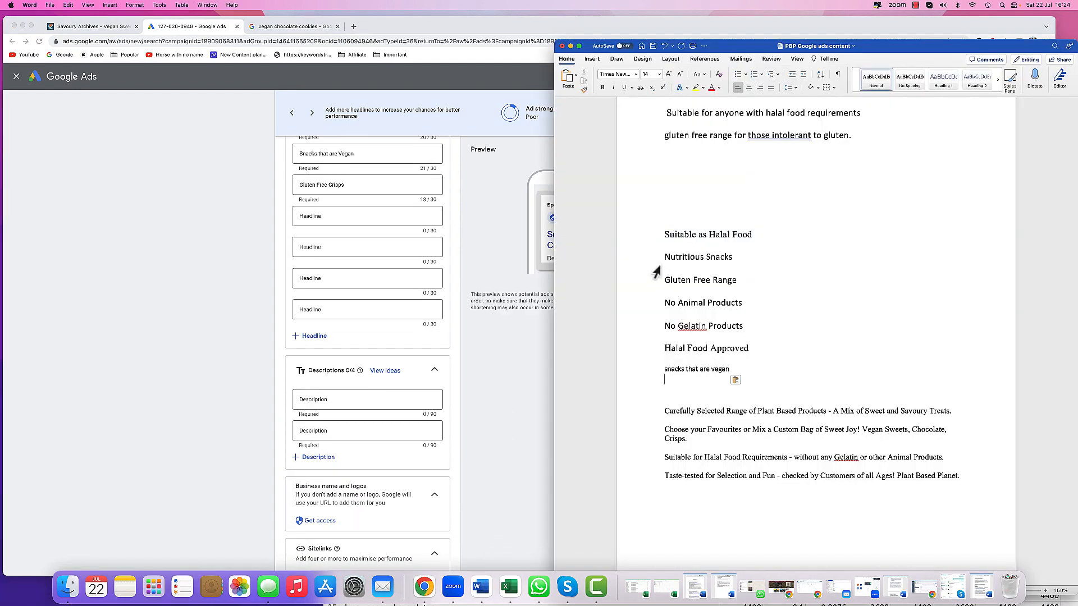
click(638, 242)
right_click(674, 236)
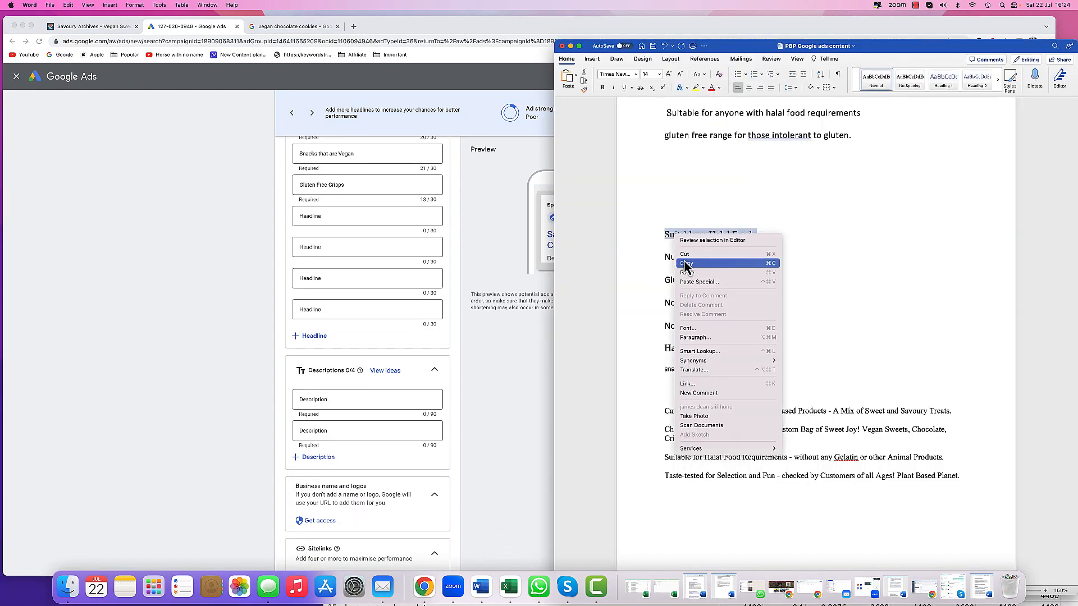
click(332, 217)
right_click(333, 217)
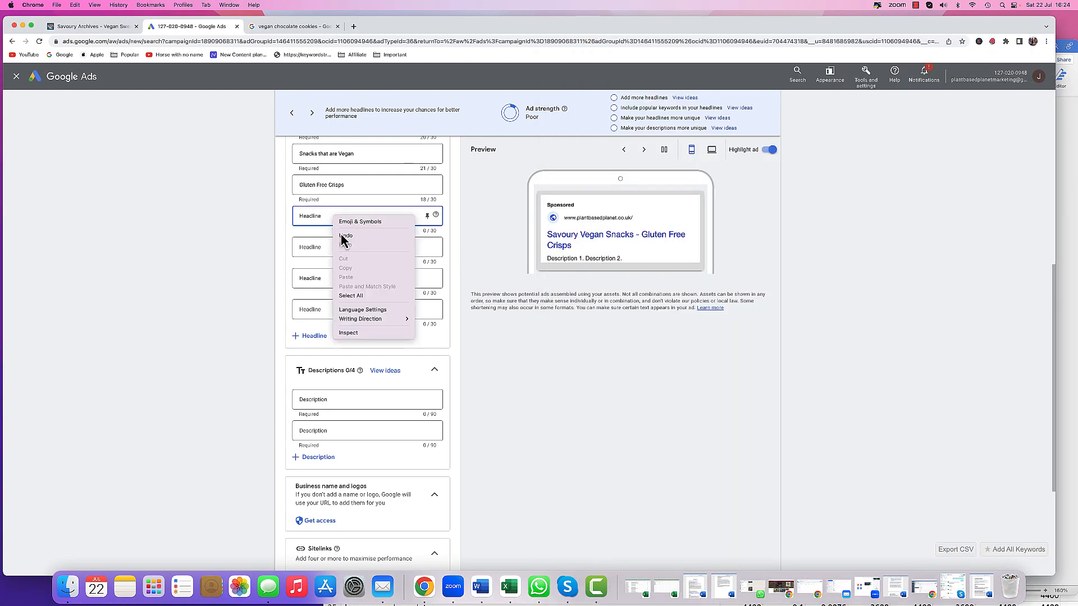
click(310, 219)
right_click(310, 219)
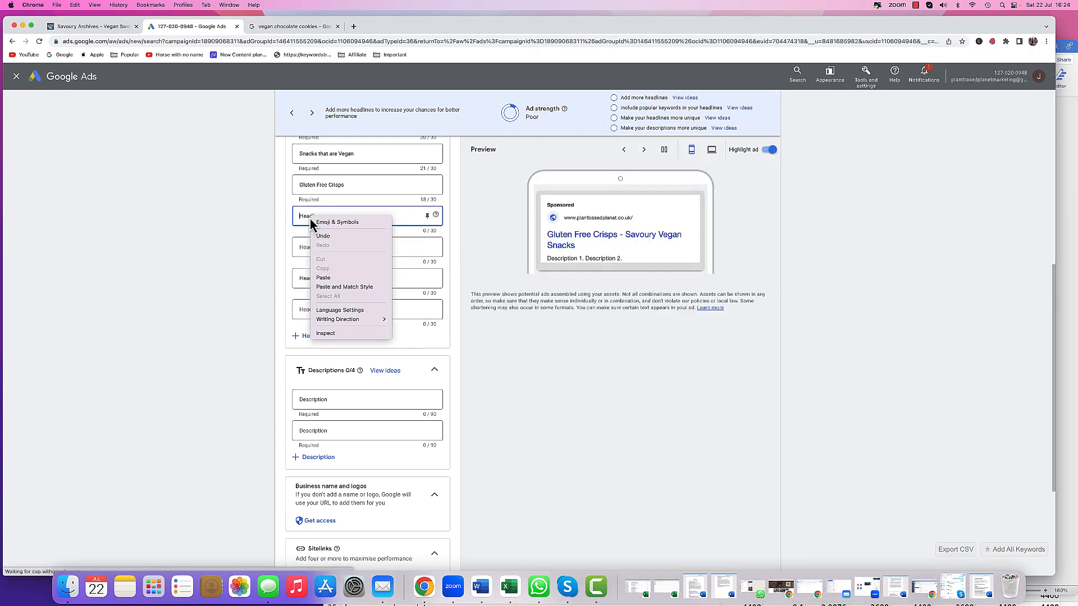
click(324, 278)
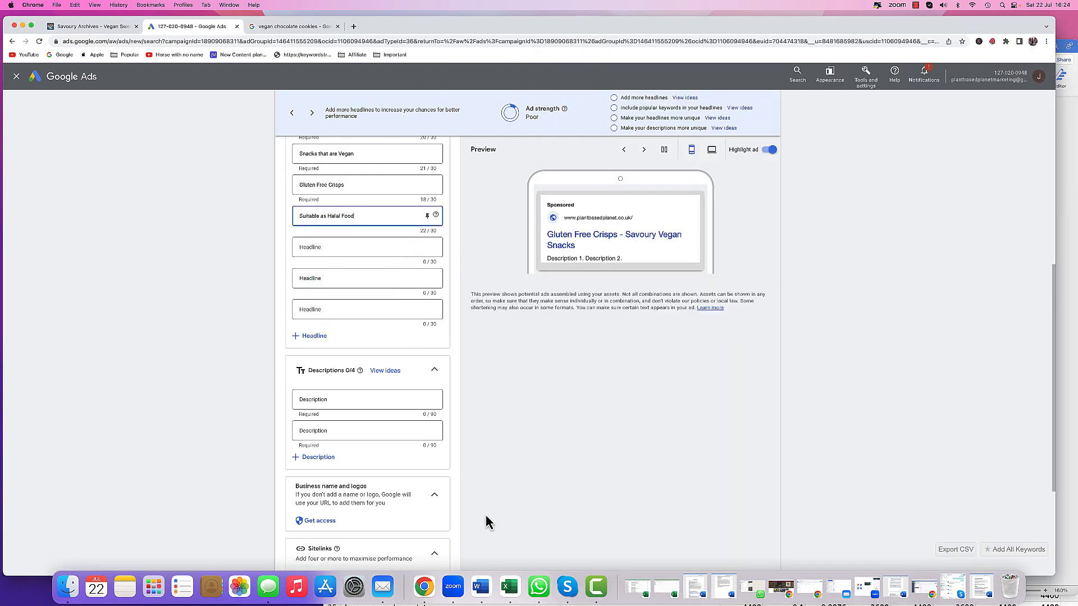
- Copy 'Nutritious Snacks' from the Word document into the fifth headline
click(481, 587)
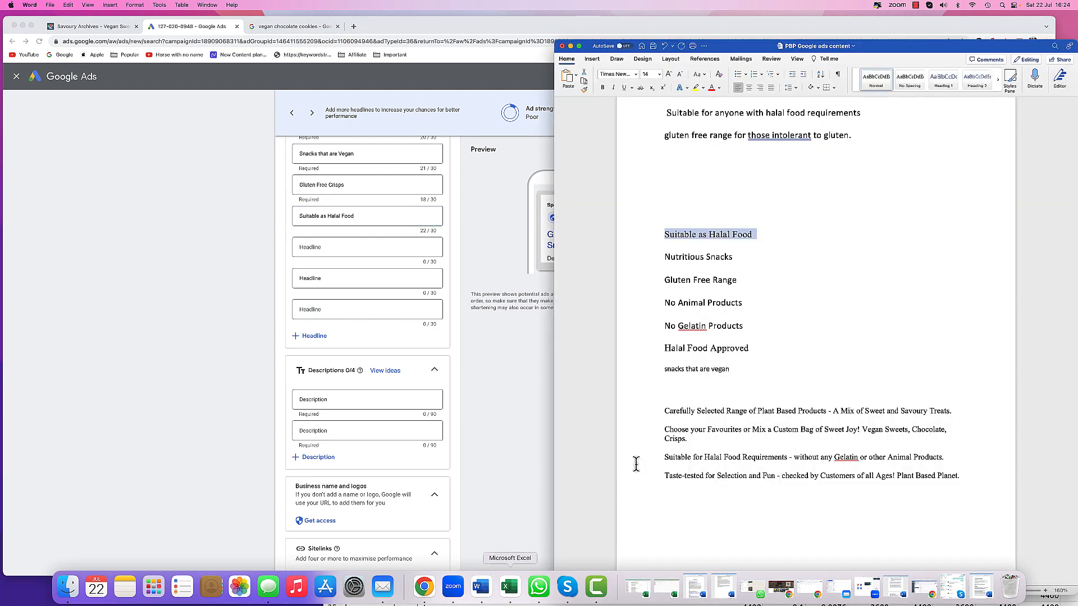
click(654, 259)
right_click(680, 256)
click(693, 284)
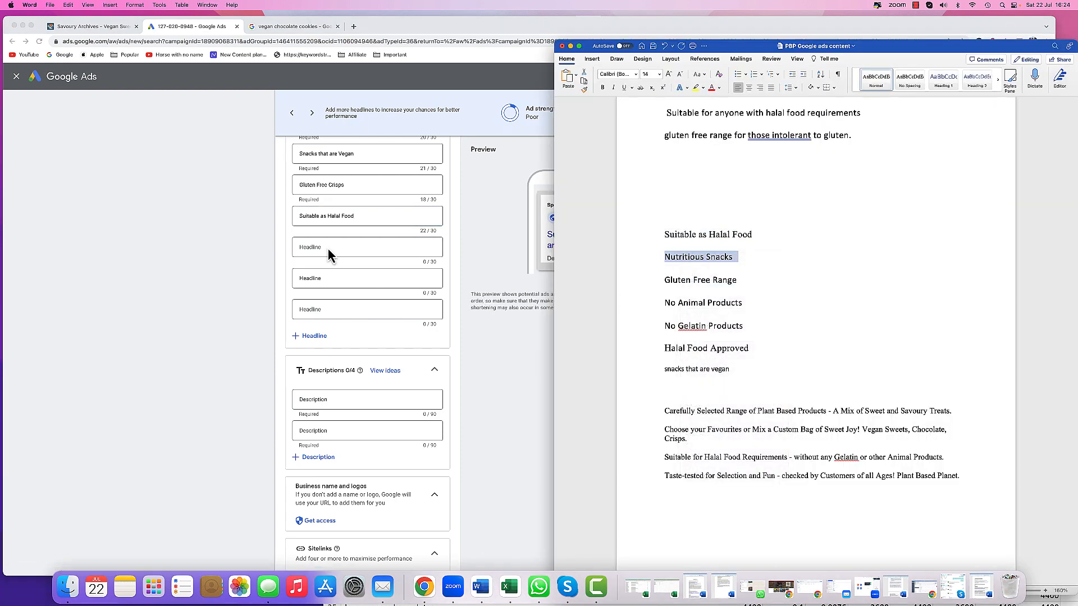
click(328, 249)
right_click(328, 248)
click(342, 307)
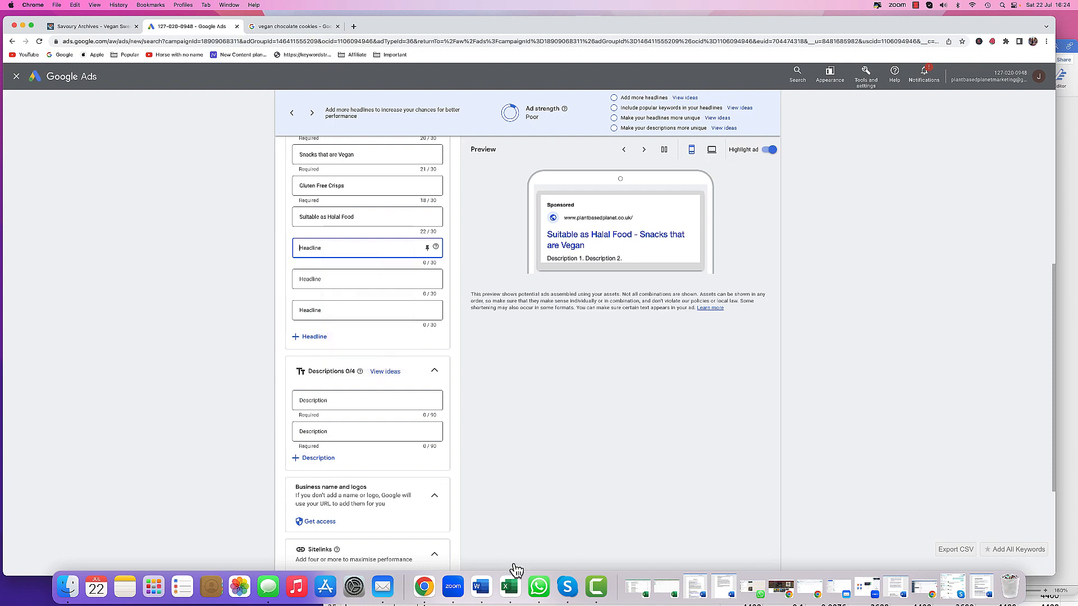
click(481, 587)
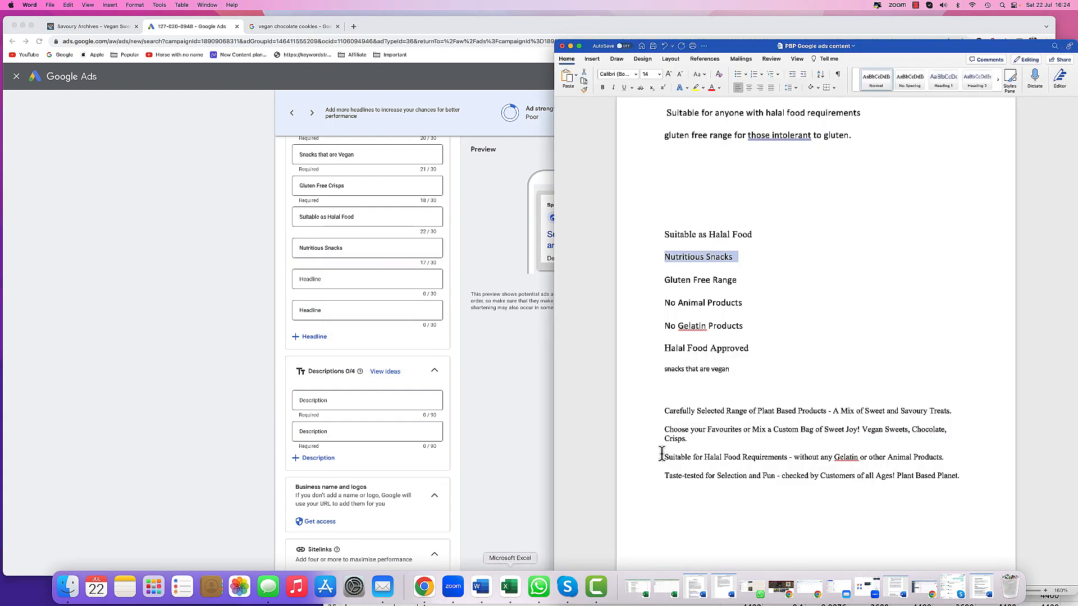
- Copy 'Gluten Free Range' from the Word ad content document into the sixth headline
click(653, 281)
right_click(684, 279)
key(super+c)
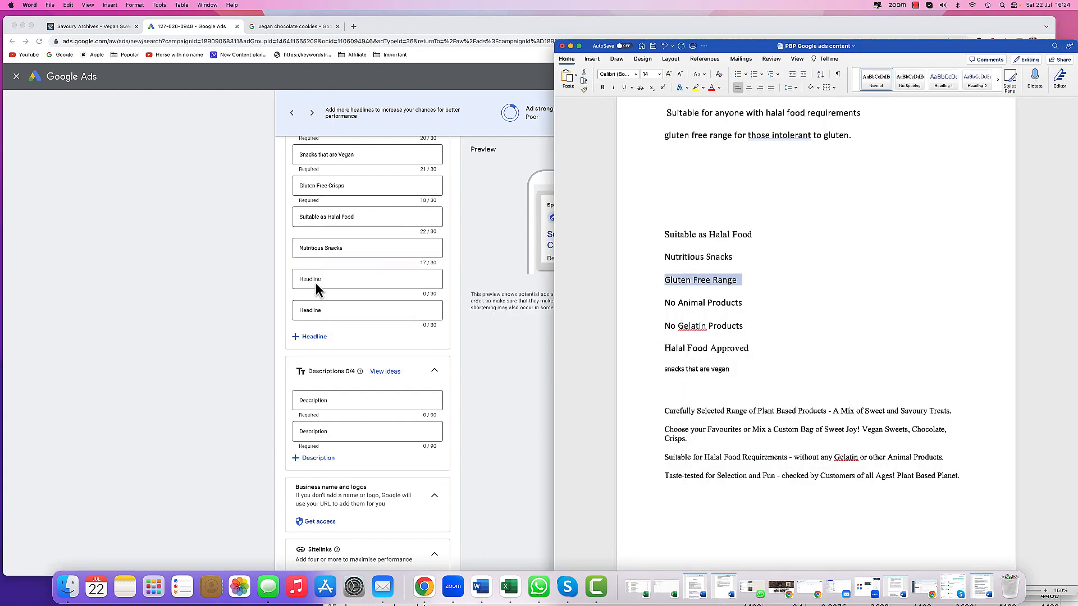
click(313, 281)
right_click(316, 281)
click(336, 340)
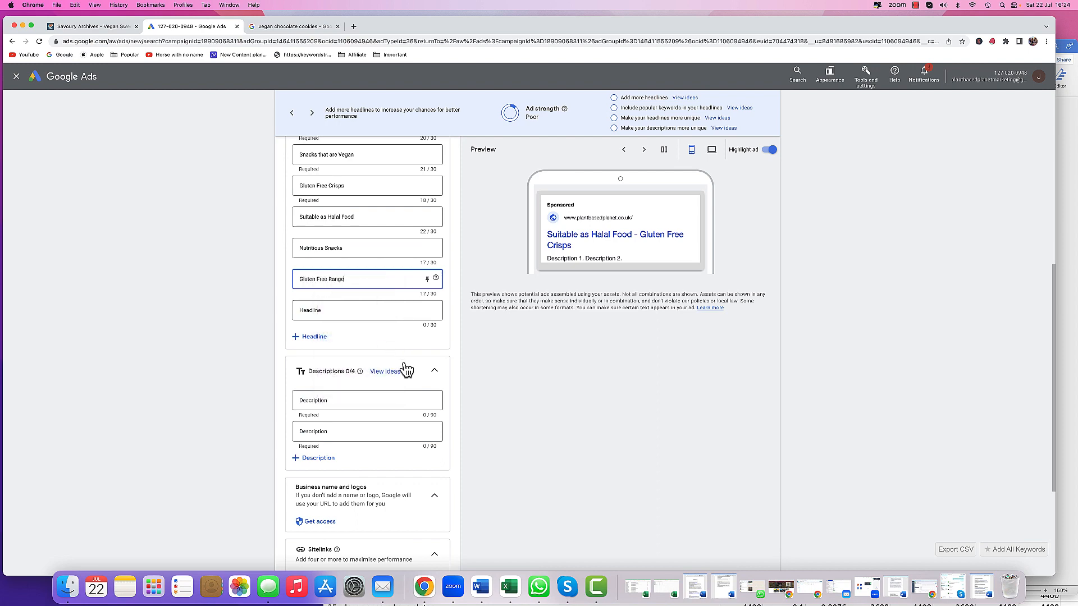
- Copy 'No Animal Products' from the Word document into the seventh headline and add two more headline fields
click(481, 587)
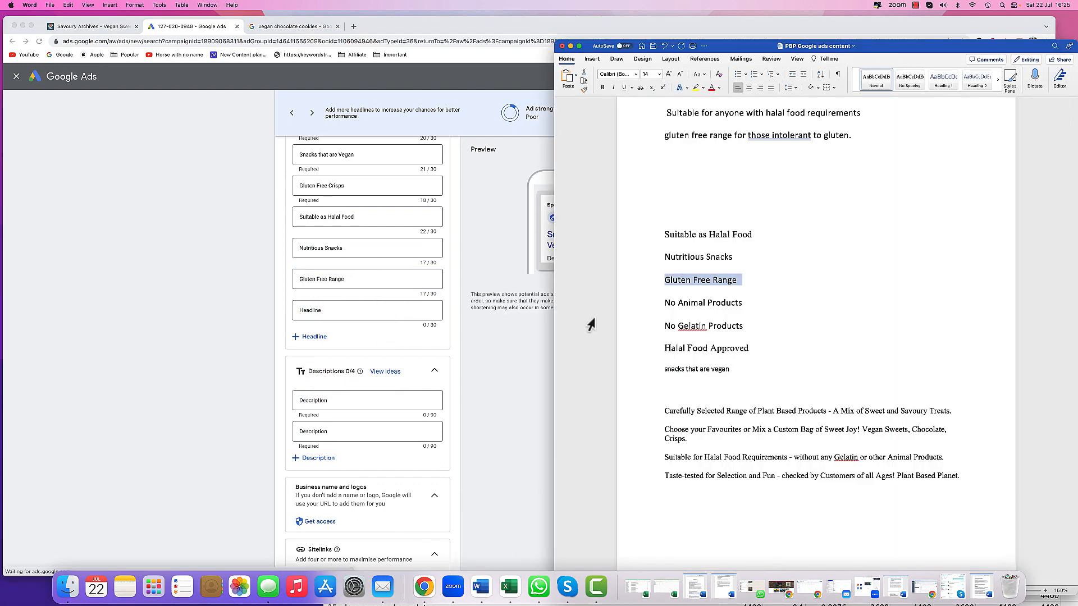
click(645, 312)
right_click(682, 304)
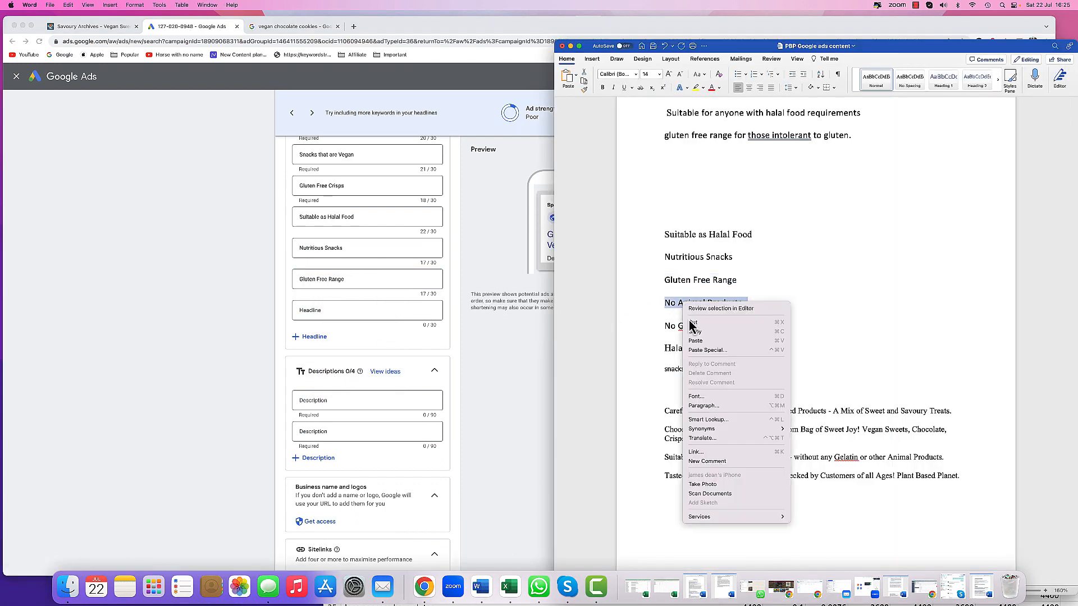
click(696, 341)
click(348, 309)
right_click(348, 310)
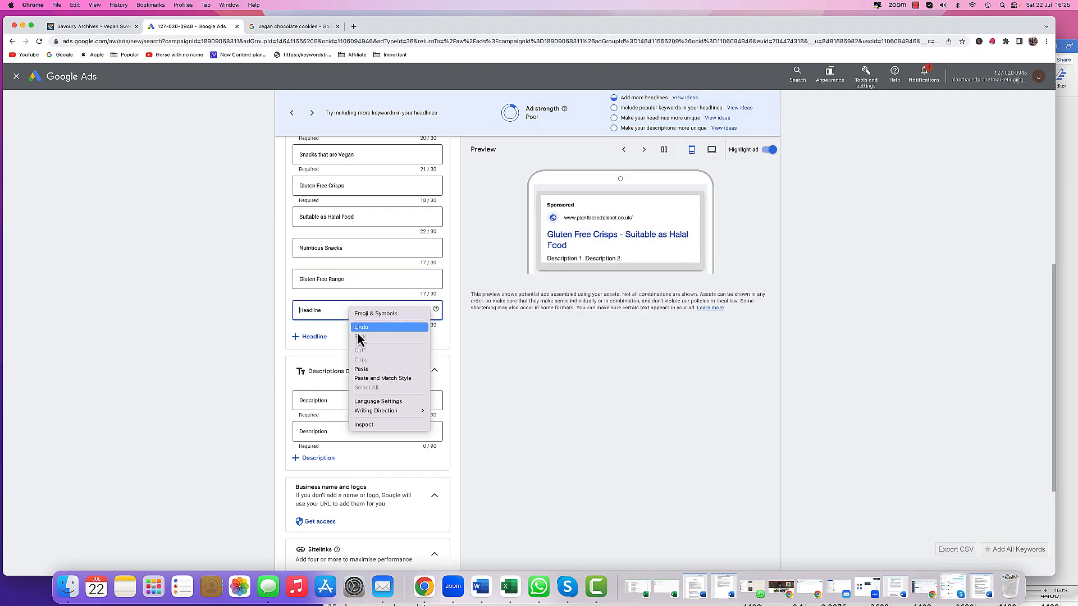
click(361, 370)
click(314, 339)
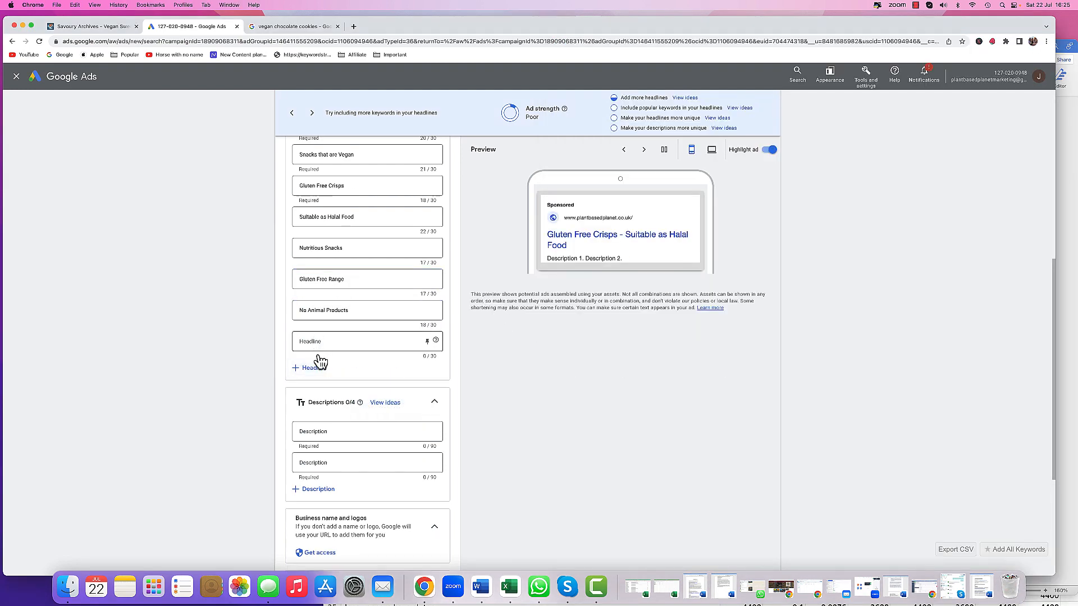
click(315, 367)
- Copy 'No Gelatin Products' from the Word document into the eighth headline
click(479, 588)
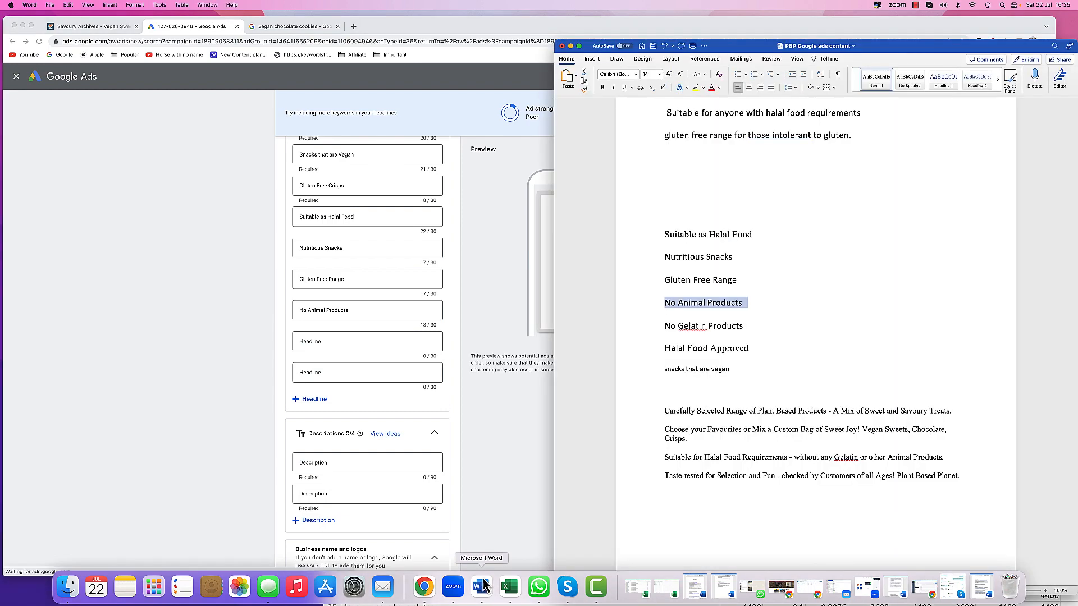
triple_click(690, 328)
right_click(689, 328)
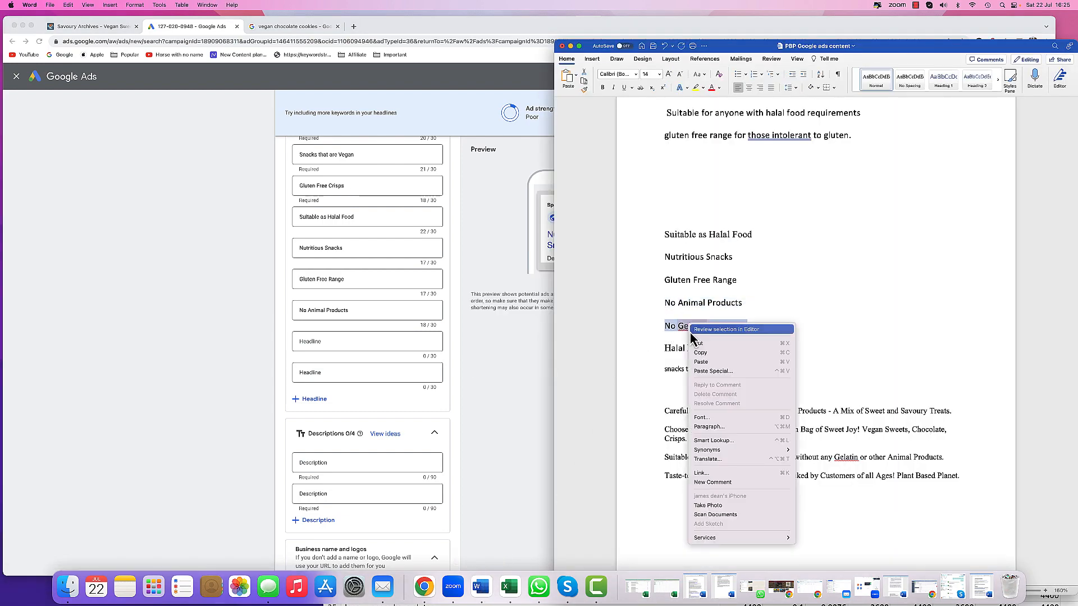
key(Return)
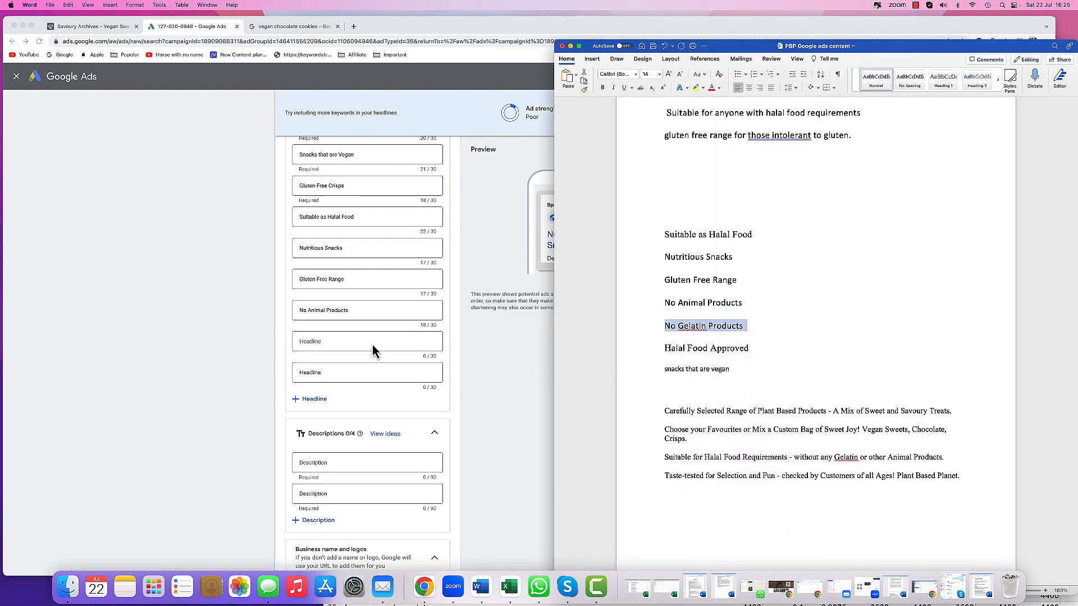
click(372, 341)
right_click(373, 343)
click(387, 401)
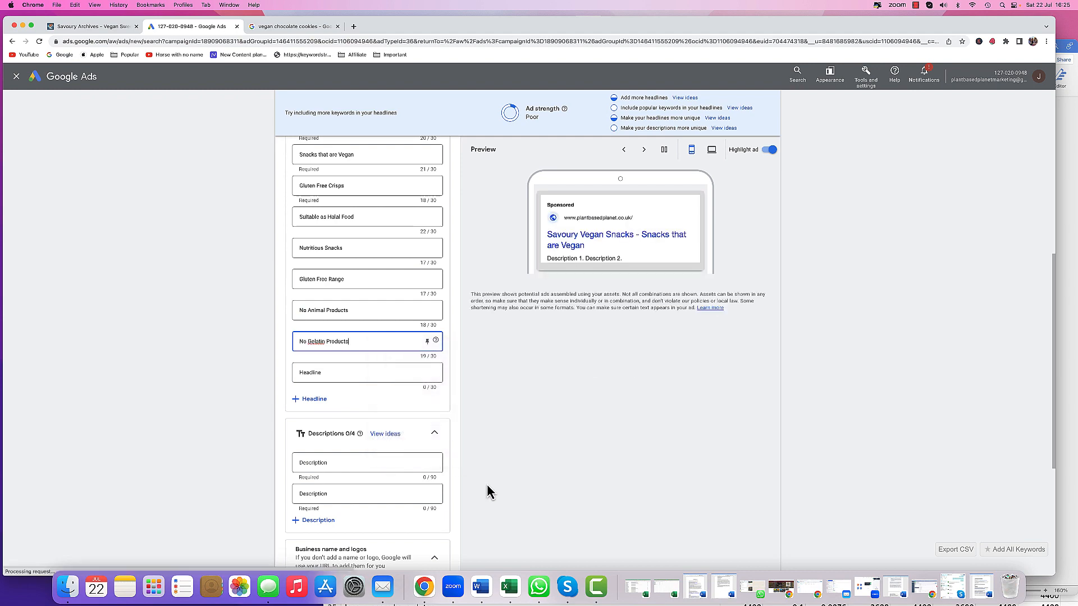
- Copy 'Halal Food Approved' from the Word document into the ninth headline
click(480, 588)
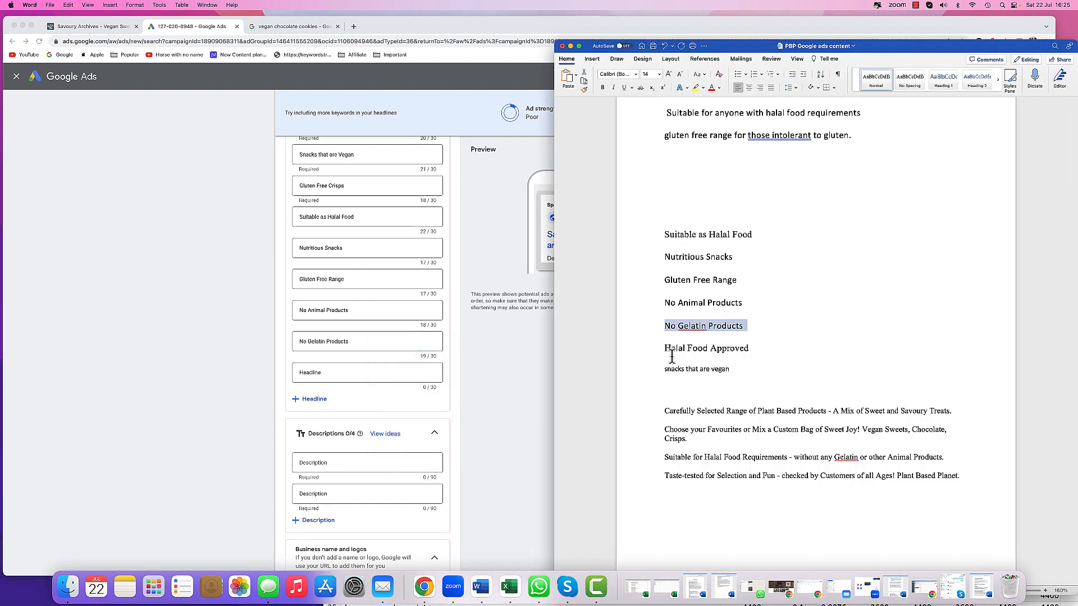
click(645, 349)
right_click(684, 349)
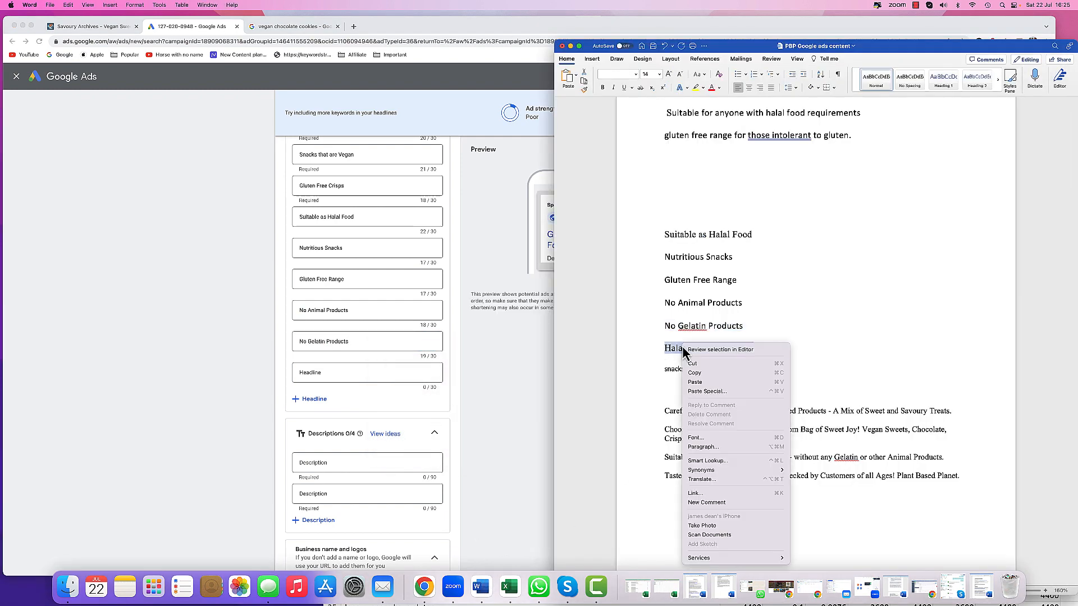
click(694, 373)
click(321, 373)
right_click(320, 373)
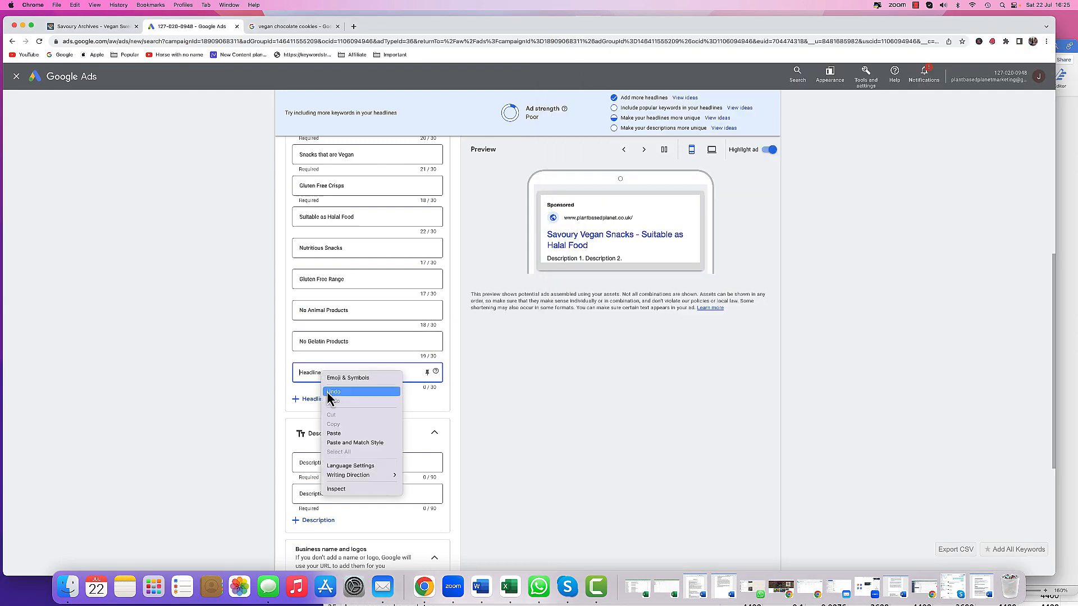
click(331, 433)
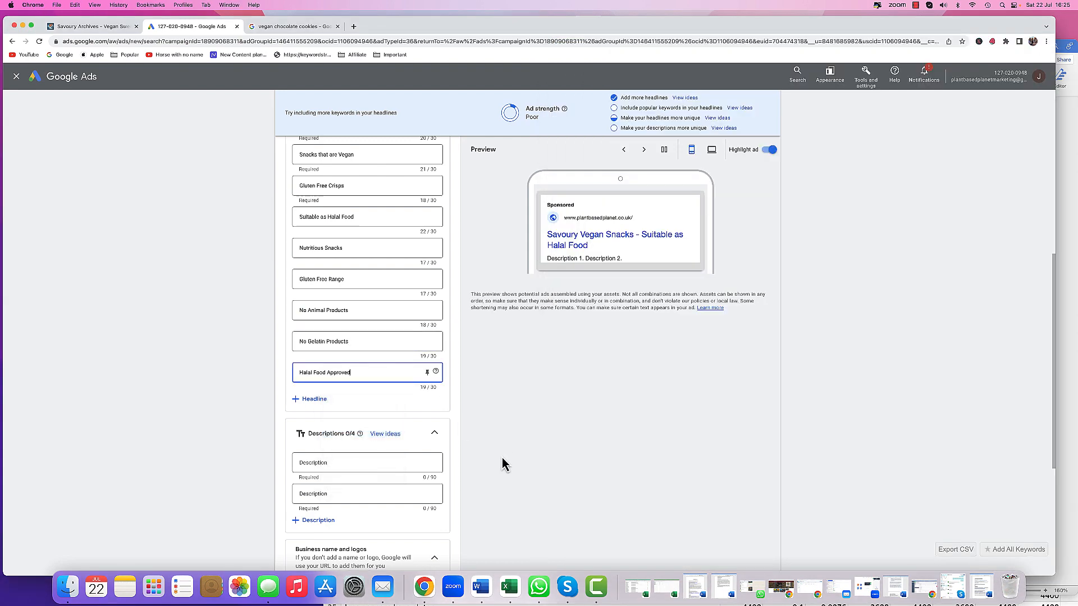
- Add four more empty headline fields to the ad and review the suggested headline keywords
click(317, 399)
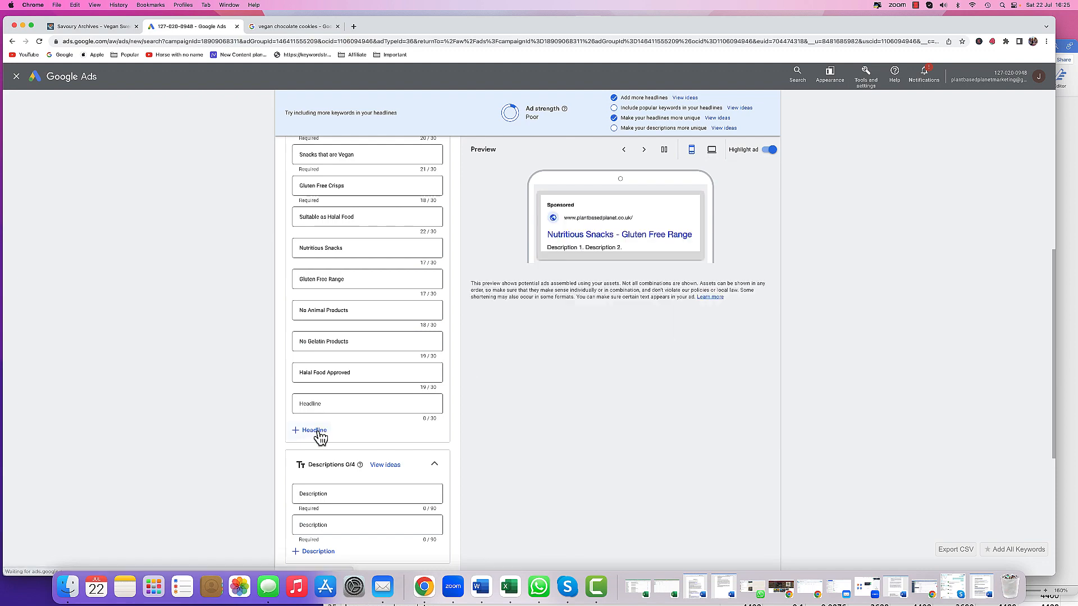
click(319, 431)
click(312, 461)
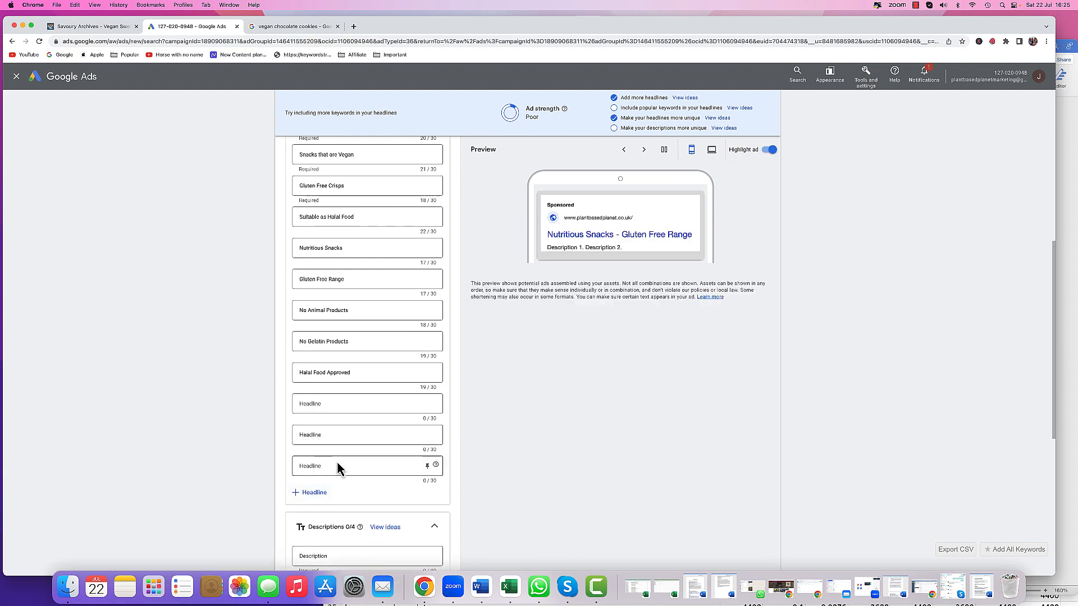
click(314, 492)
scroll(365, 432, up, 10)
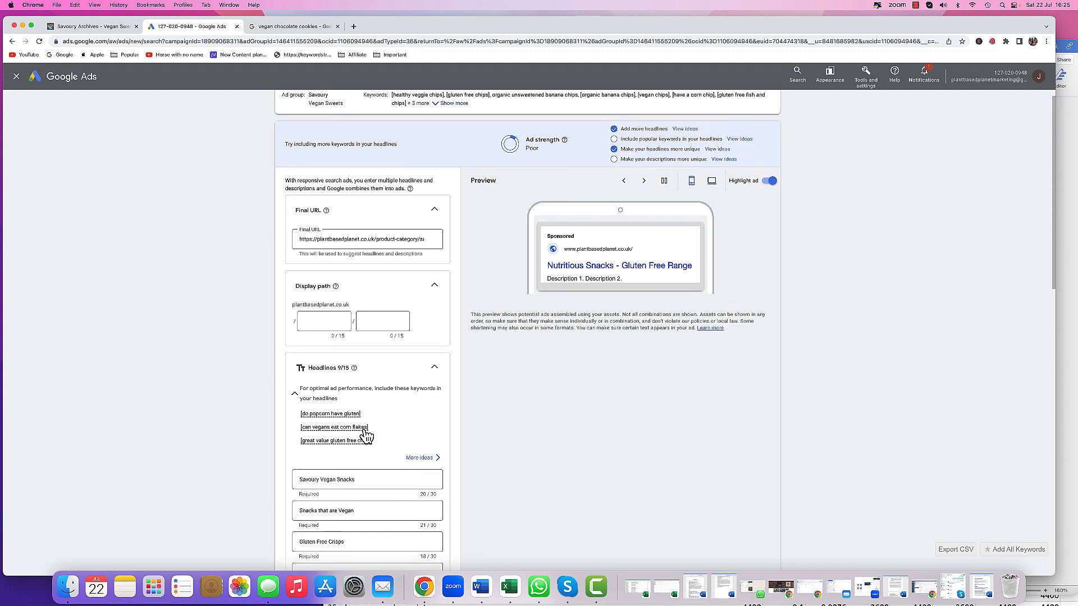
scroll(368, 434, down, 1)
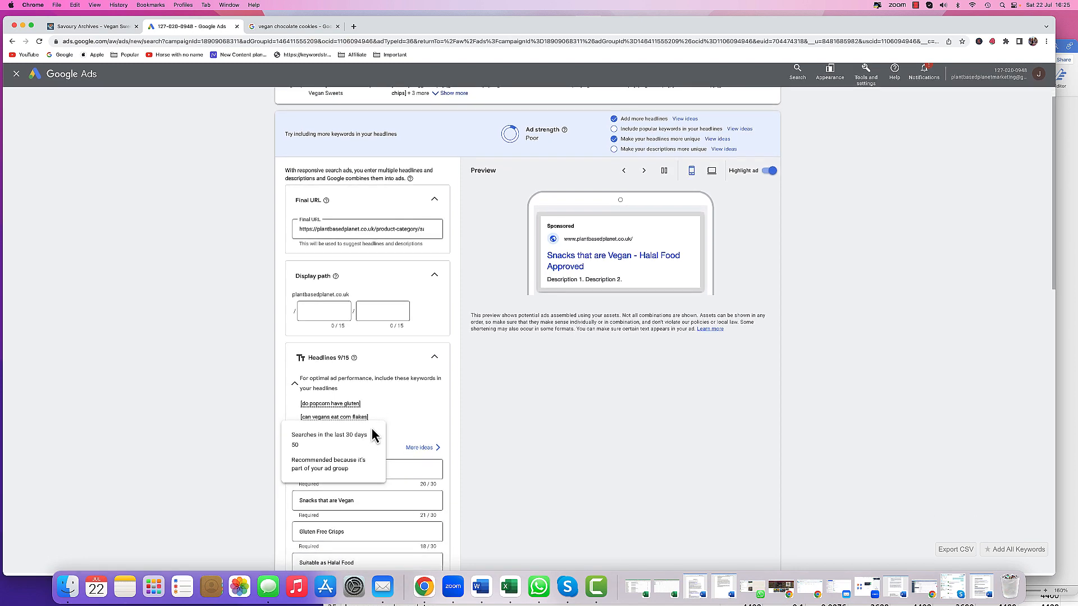
scroll(416, 440, down, 15)
- Enter 'Plant Based Planet' as the tenth headline and pick the suggested 'Vegan Sweet Shop' for the eleventh
click(480, 586)
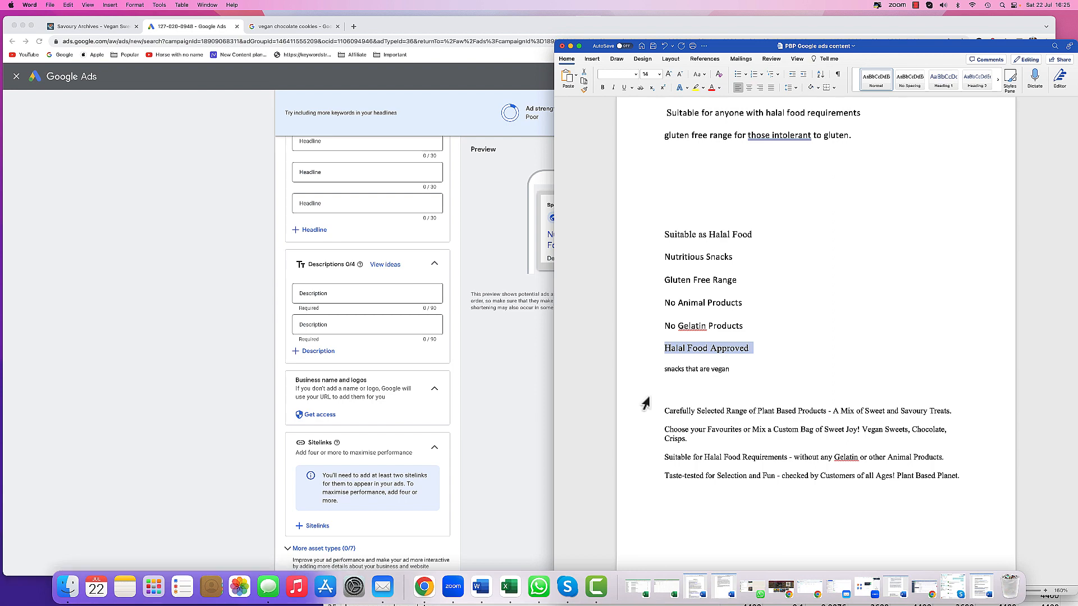
scroll(372, 277, up, 5)
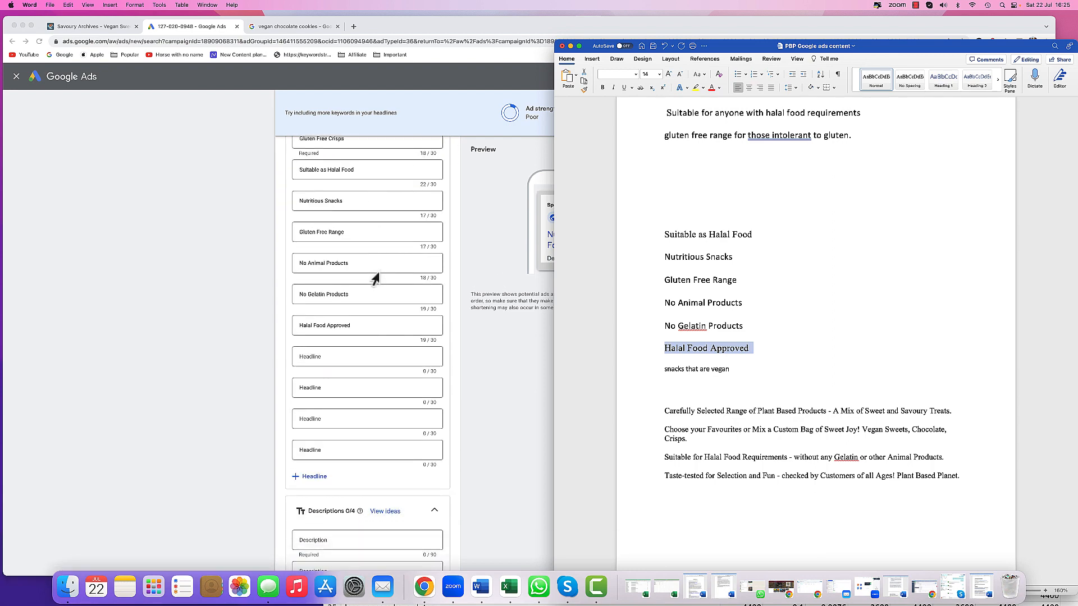
click(360, 296)
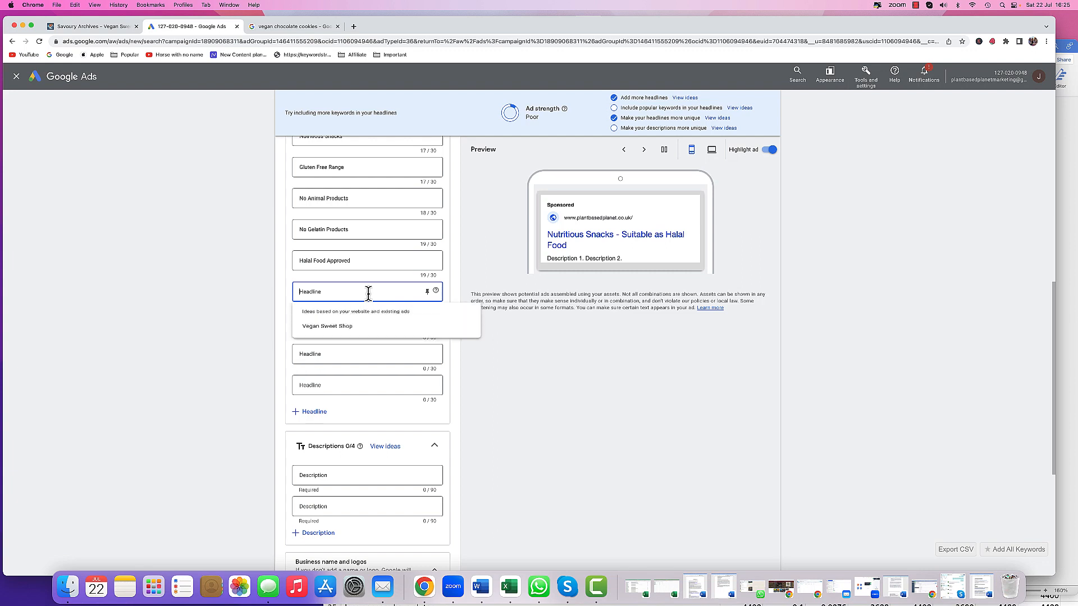
text(Plant)
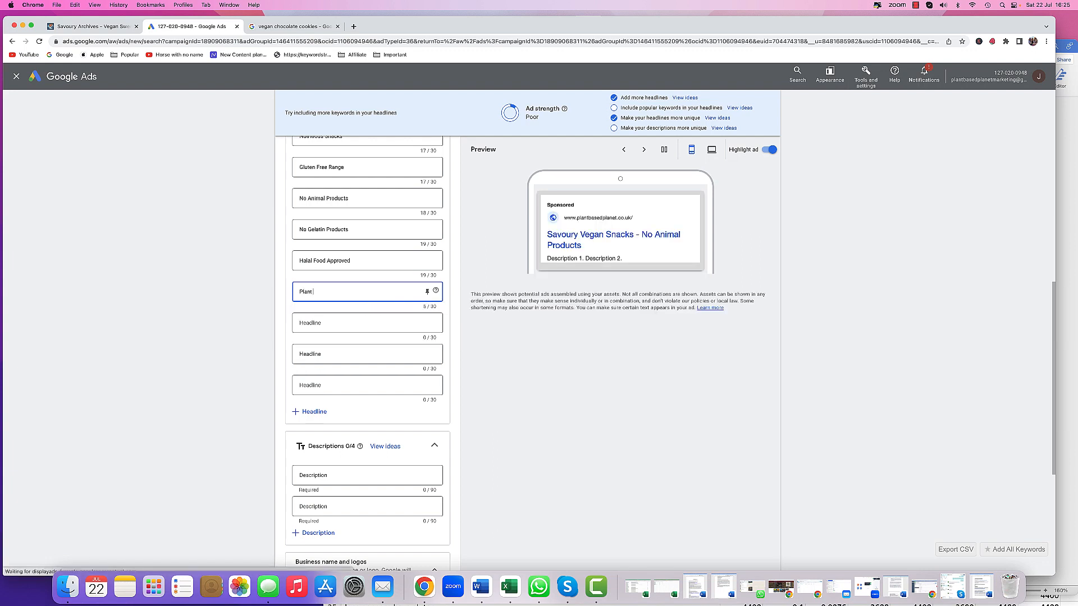
text( Based Planet)
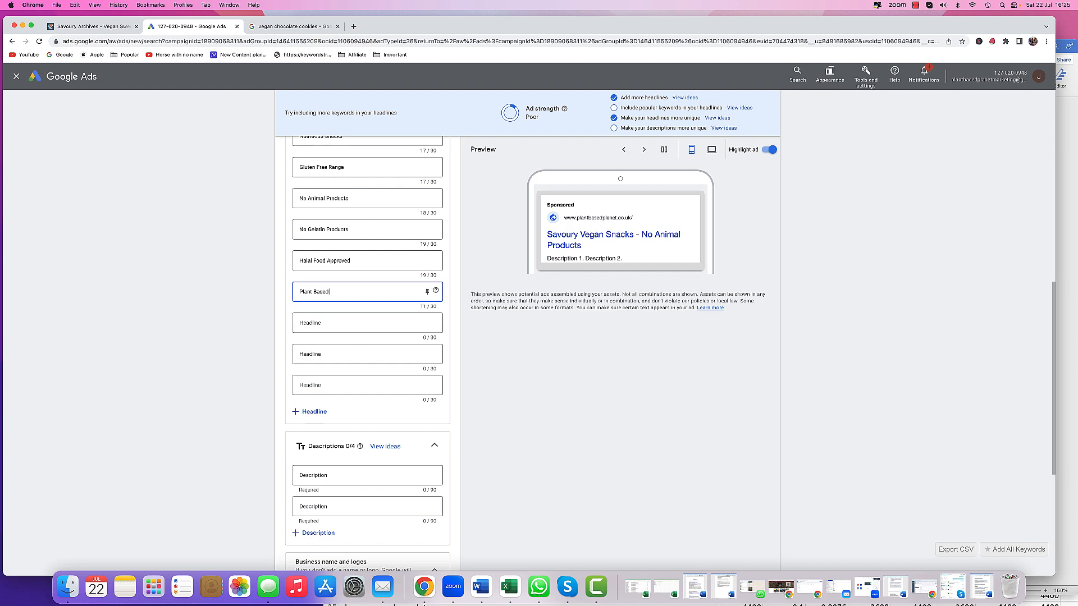
click(383, 319)
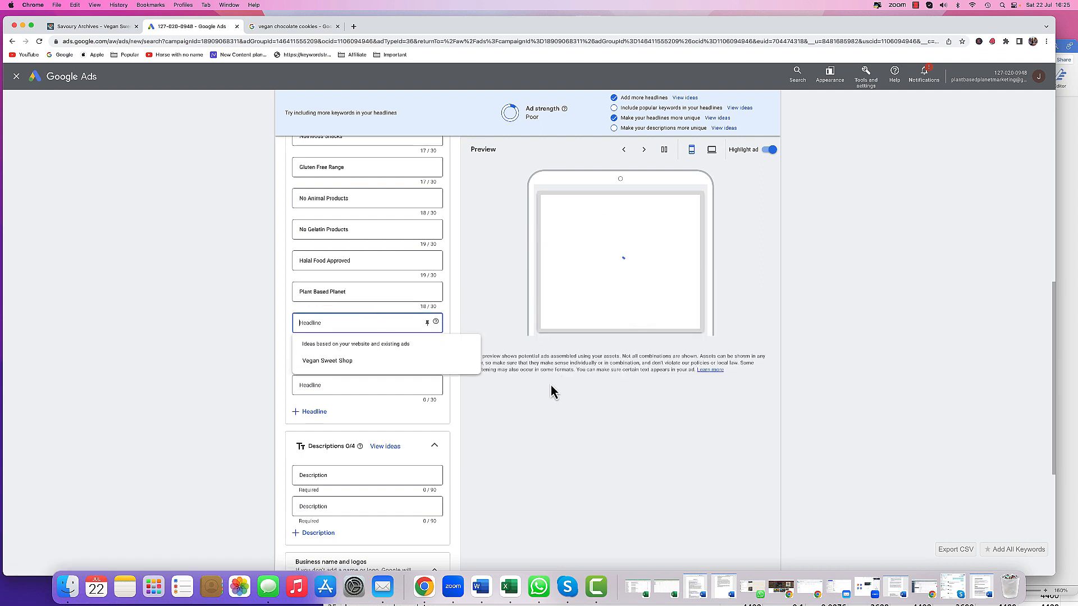
click(352, 364)
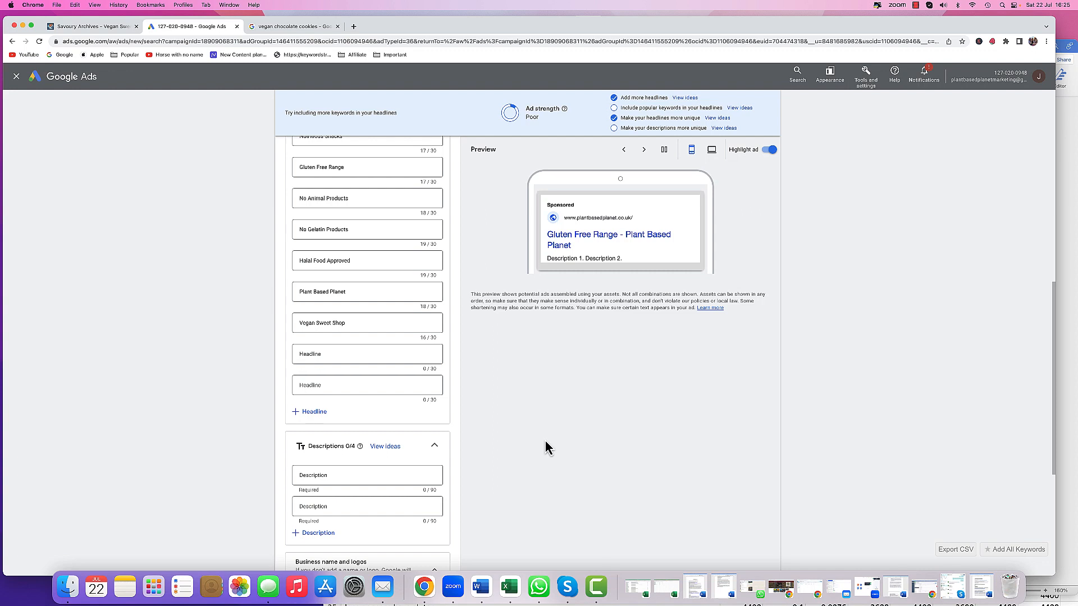
- Add two more description fields to the ad
scroll(544, 445, down, 5)
click(324, 366)
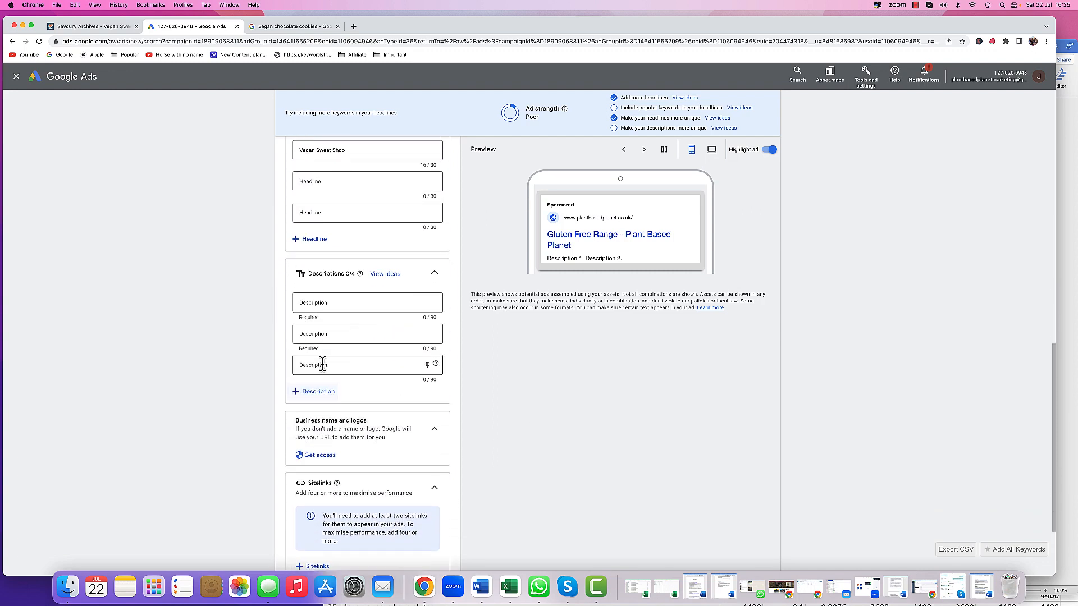
click(318, 391)
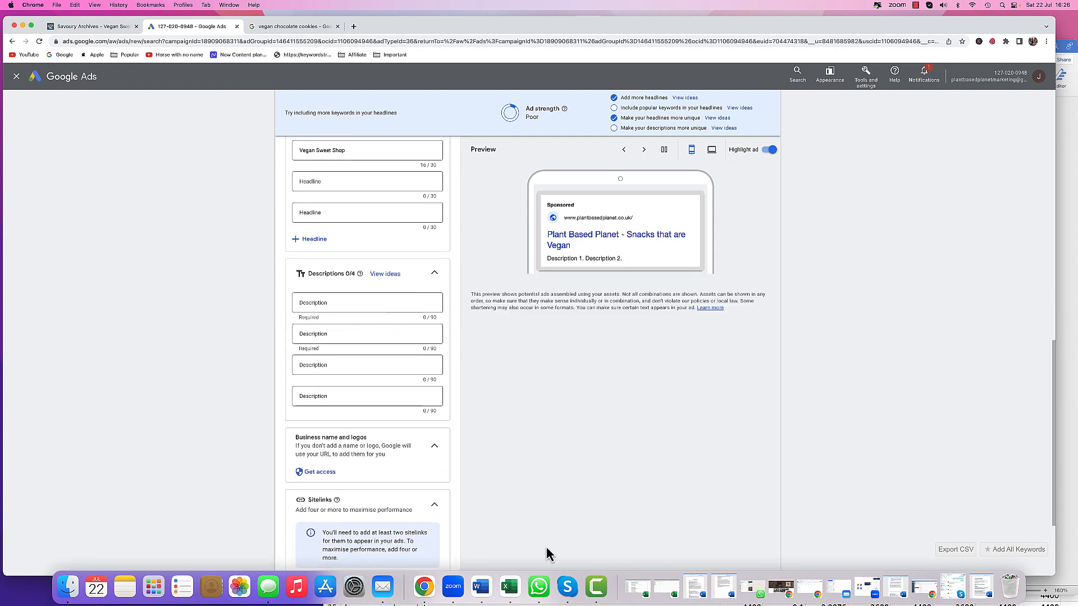
- Copy the 'Taste-tested for Selection and Fun - checked by Customers of all Ages! Plant Based Planet.' sentence into the first description
click(481, 587)
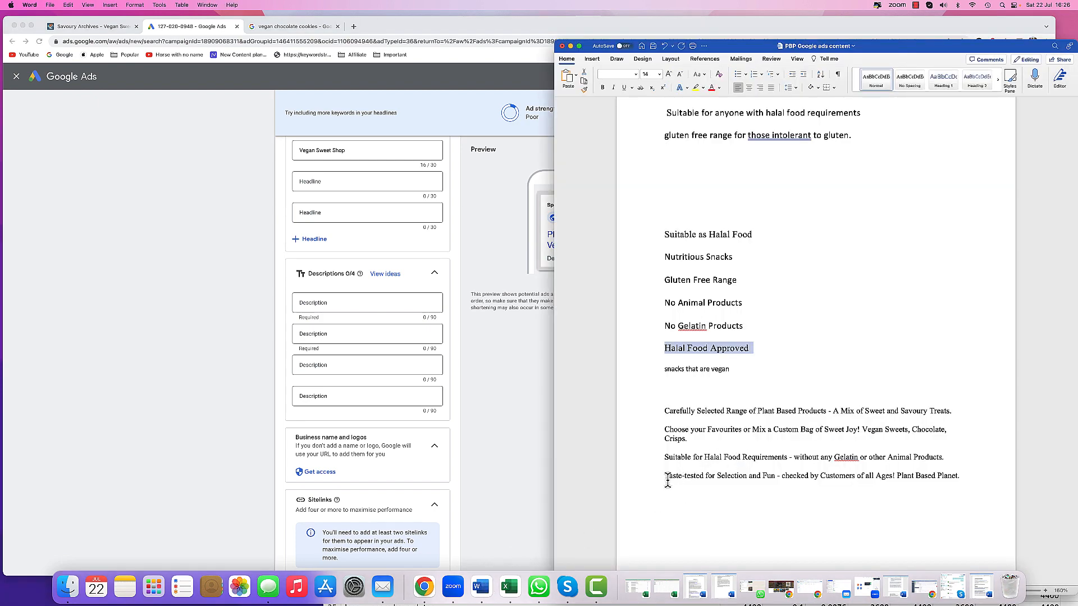
click(650, 480)
right_click(687, 478)
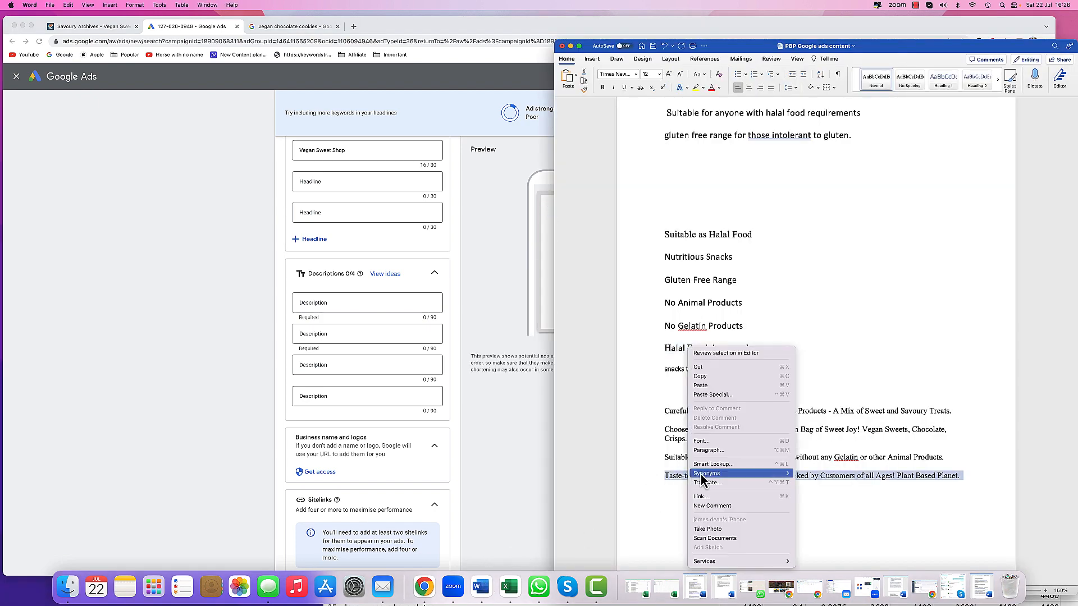
click(709, 377)
click(362, 298)
right_click(362, 299)
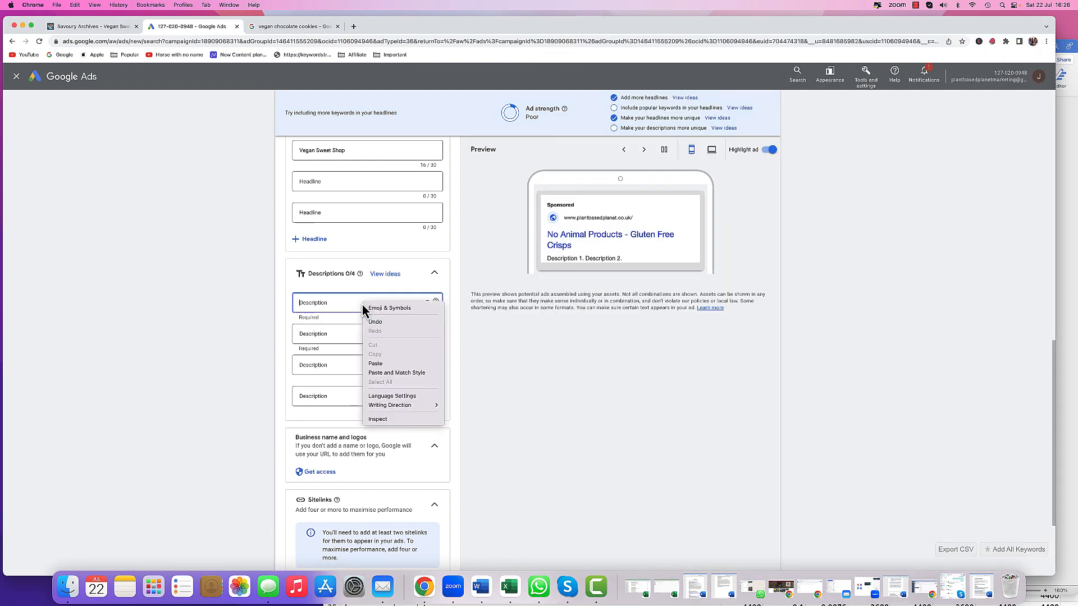
click(375, 364)
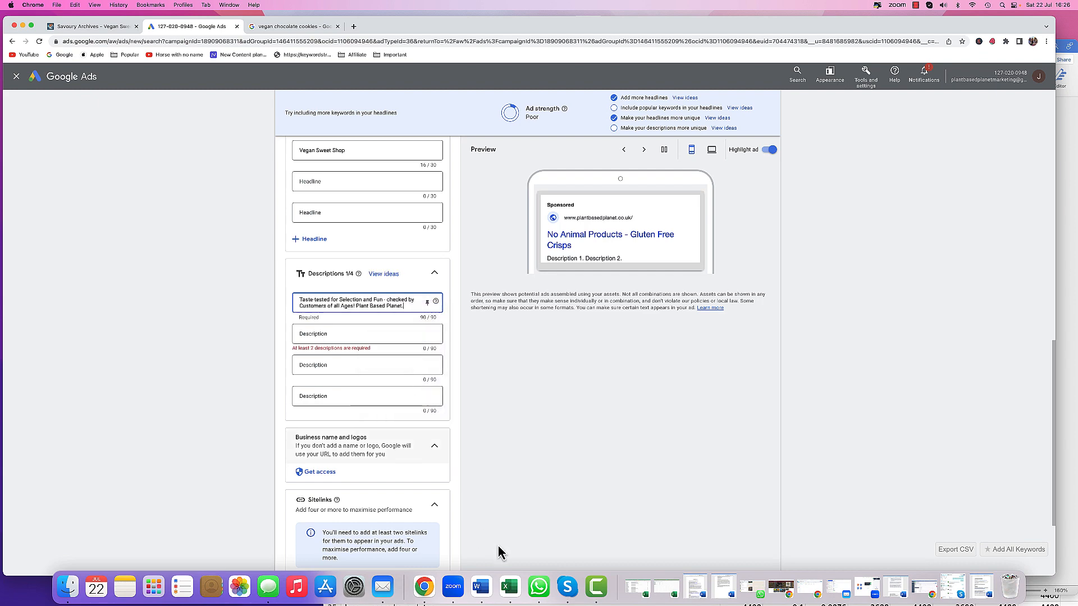
- Copy the 'Suitable for Halal Food Requirements - without any Gelatin or other Animal Products.' sentence into the second description
click(487, 589)
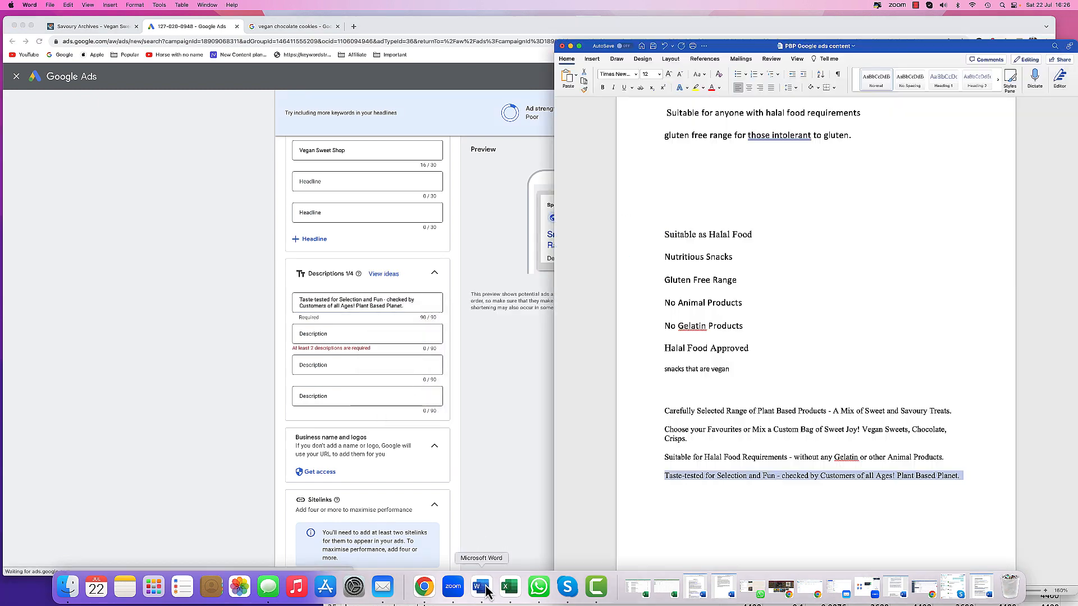
click(645, 458)
right_click(706, 457)
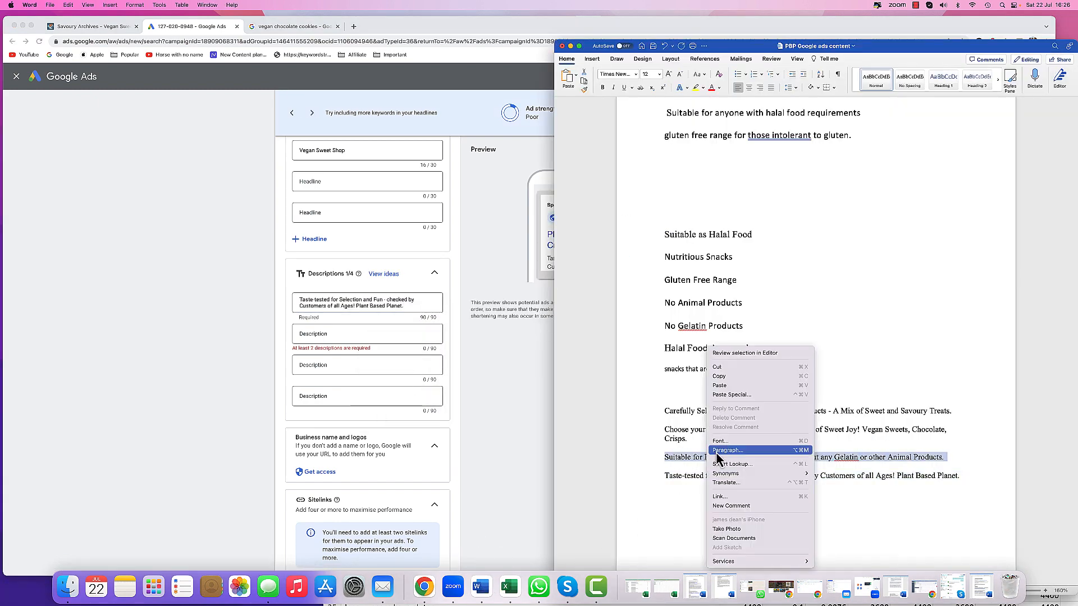
click(713, 376)
click(345, 335)
right_click(344, 335)
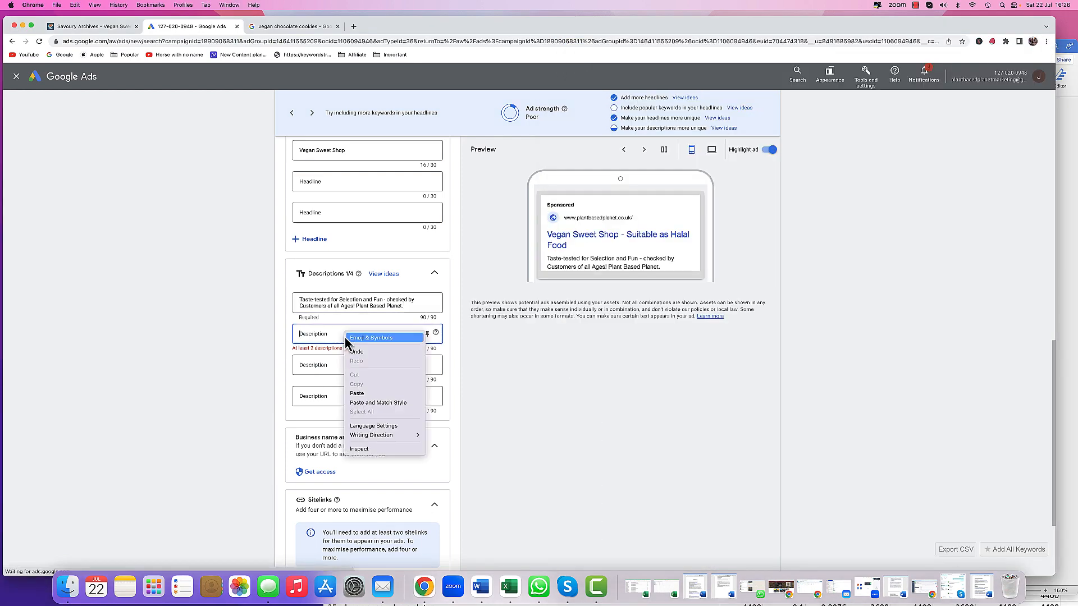
click(358, 394)
click(481, 586)
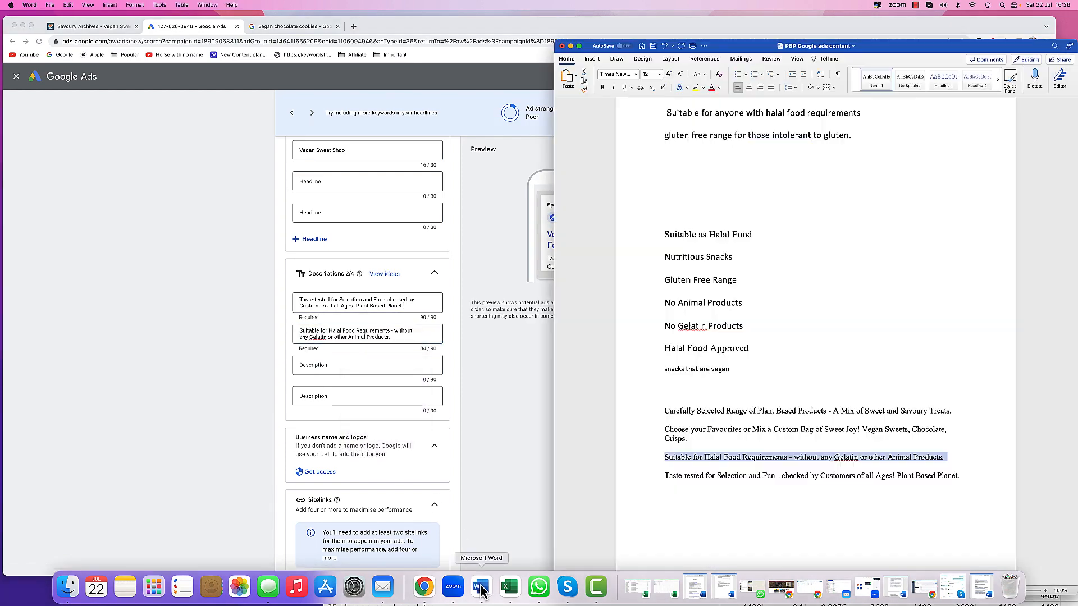
- Copy the 'Choose your Favourites or Mix a Custom Bag of Sweet Joy! Vegan Sweets, Chocolate, Crisps.' sentence into the third description
double_click(646, 435)
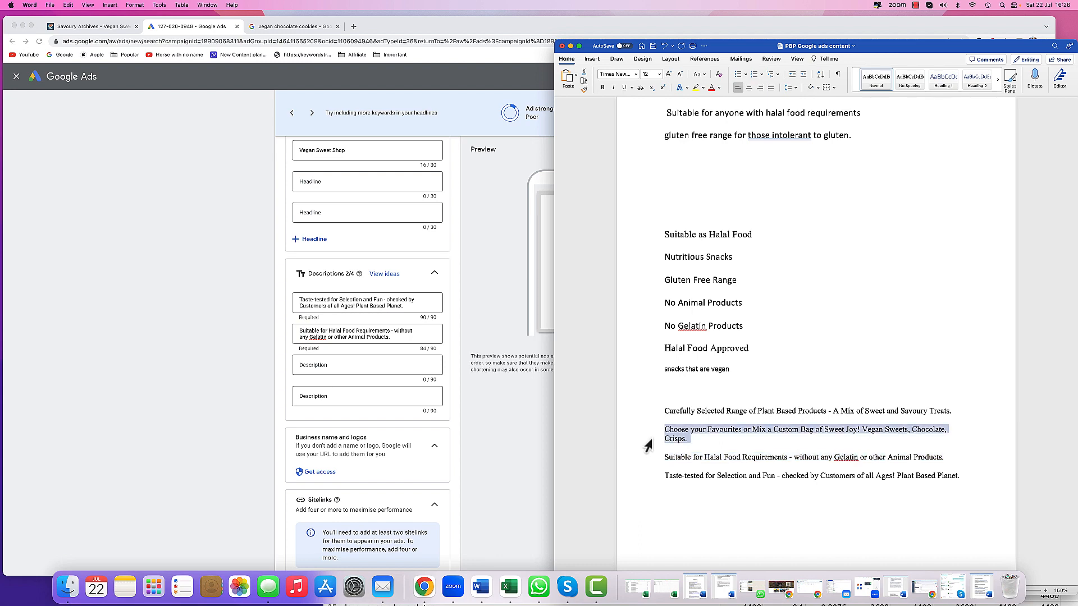
right_click(676, 441)
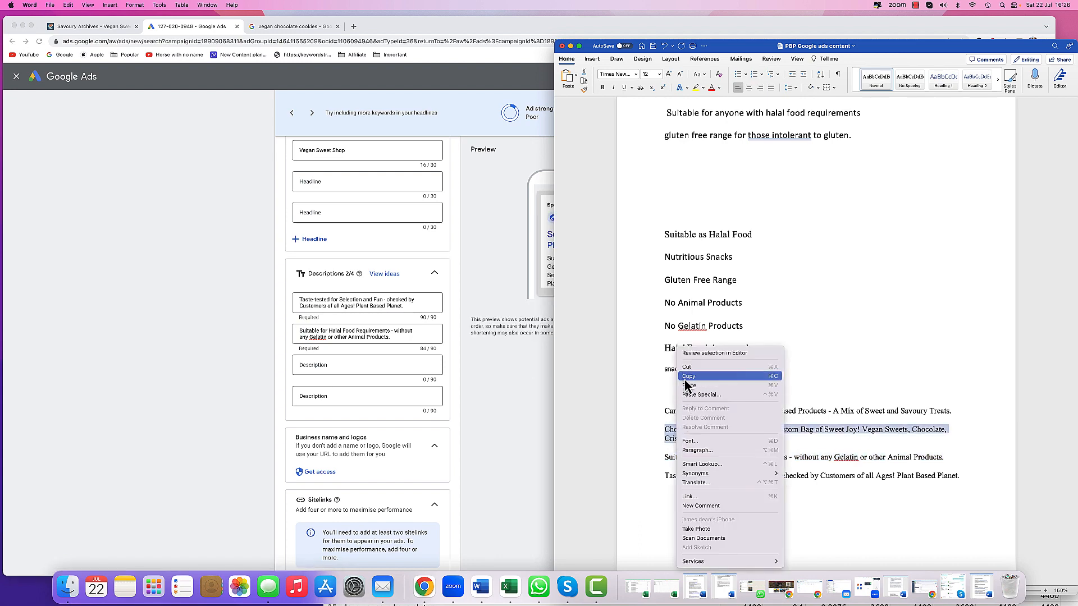
click(584, 390)
click(329, 365)
right_click(329, 365)
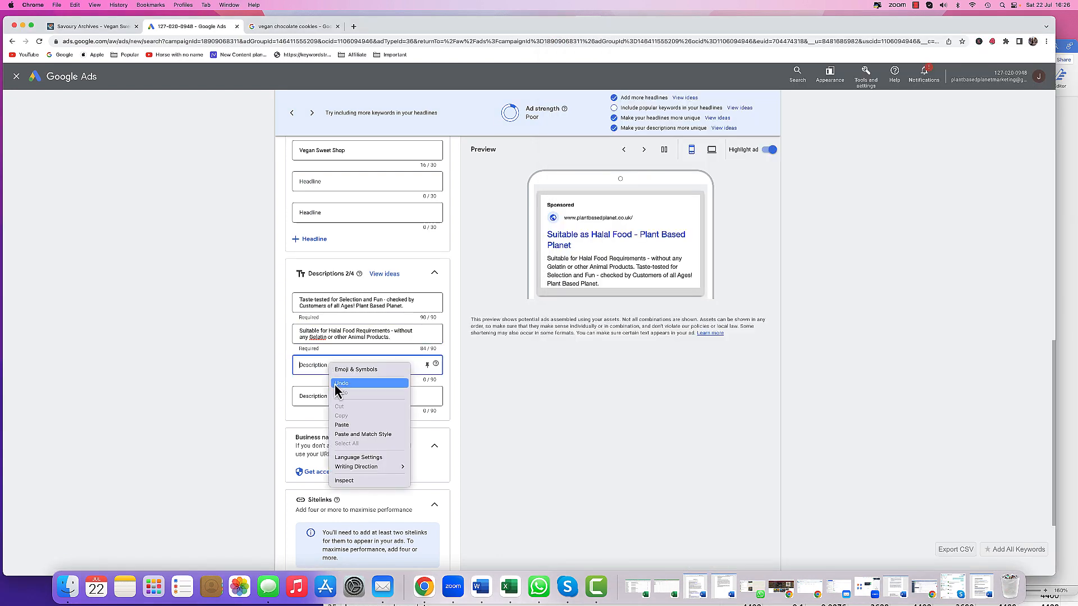
click(359, 425)
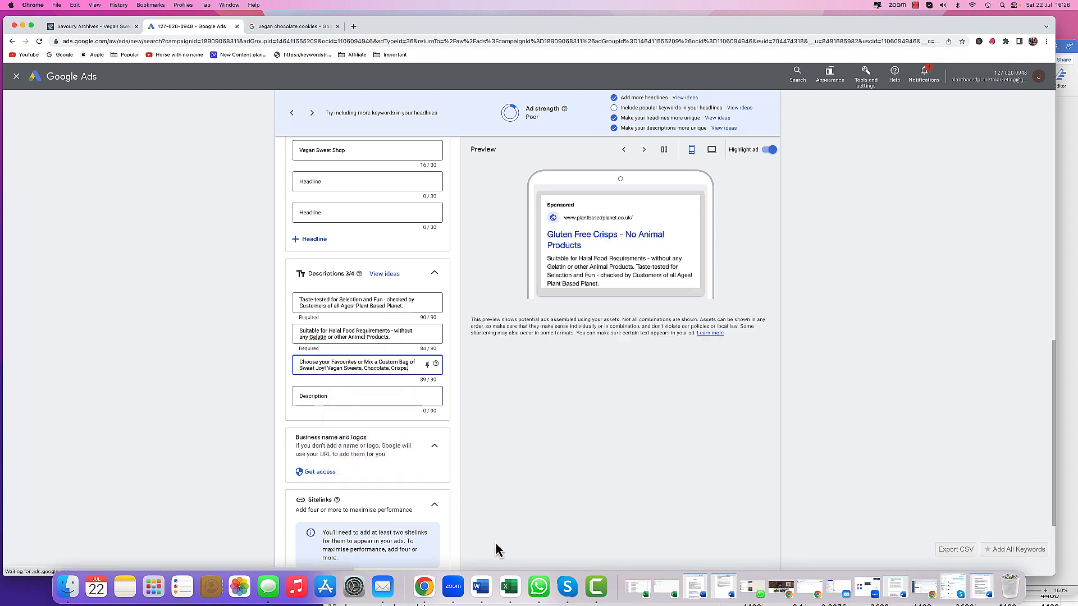
- Copy the 'Carefully Selected Range of Plant Based Products - A Mix of Sweet and Savoury Treats.' sentence into the fourth description
key(super+Tab)
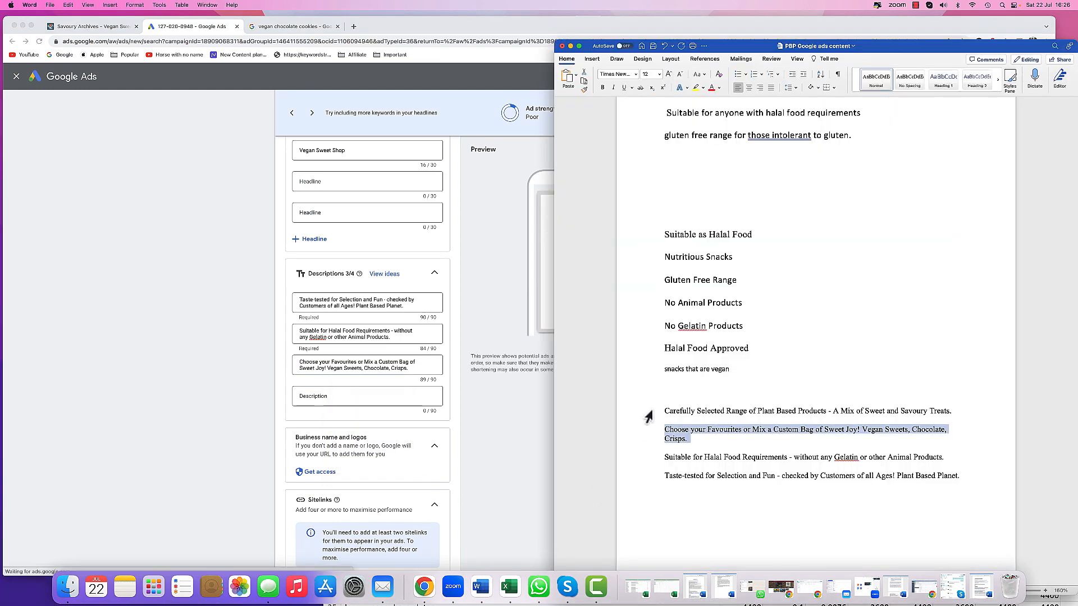
click(647, 415)
right_click(696, 415)
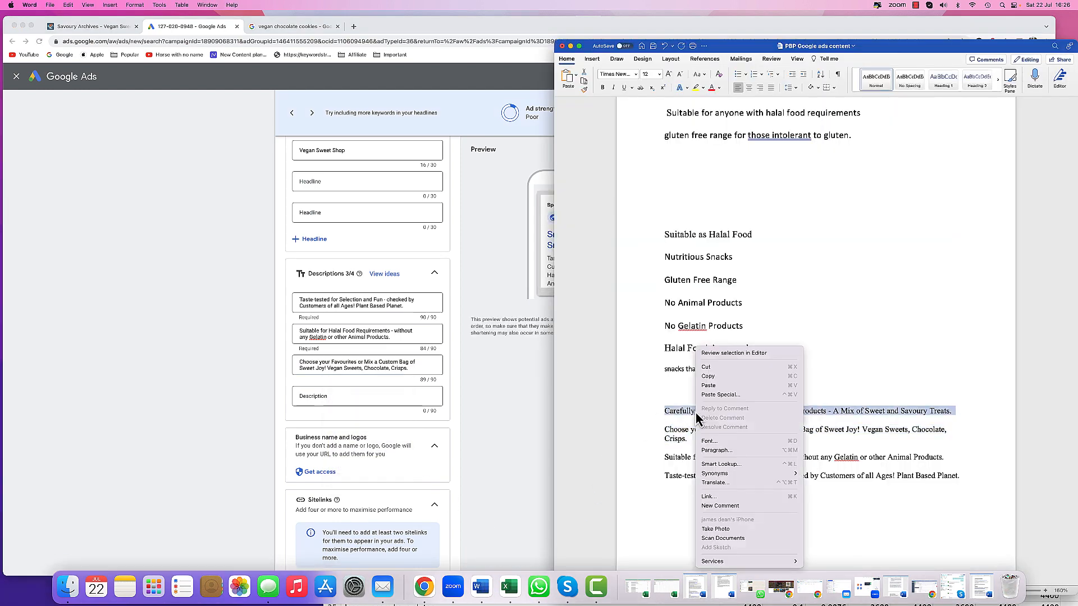
click(708, 376)
click(384, 402)
right_click(384, 402)
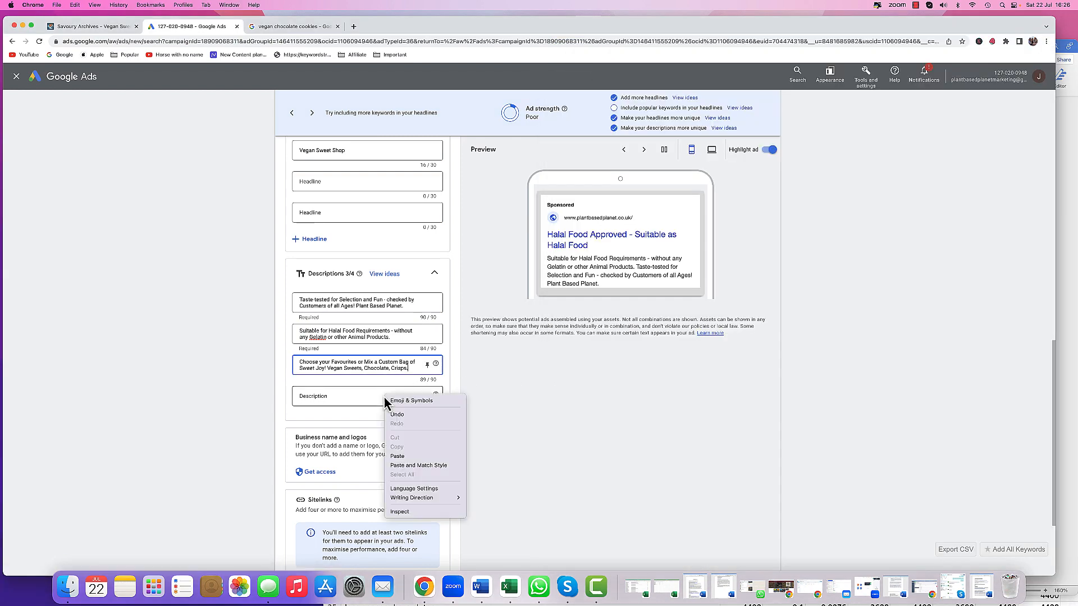
click(407, 456)
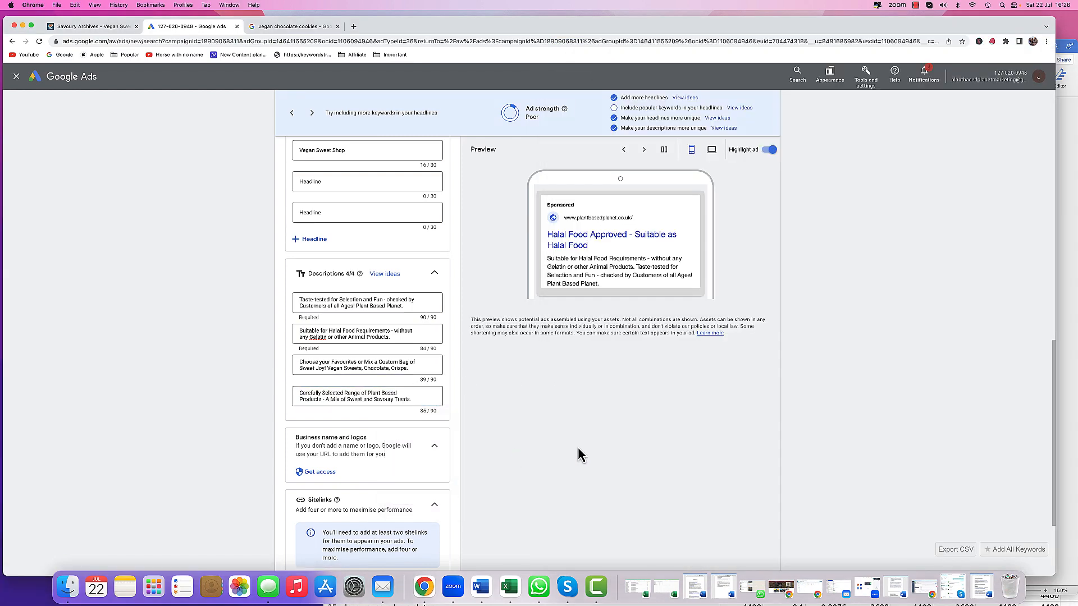
- Add two more headline fields to the ad
scroll(409, 387, up, 3)
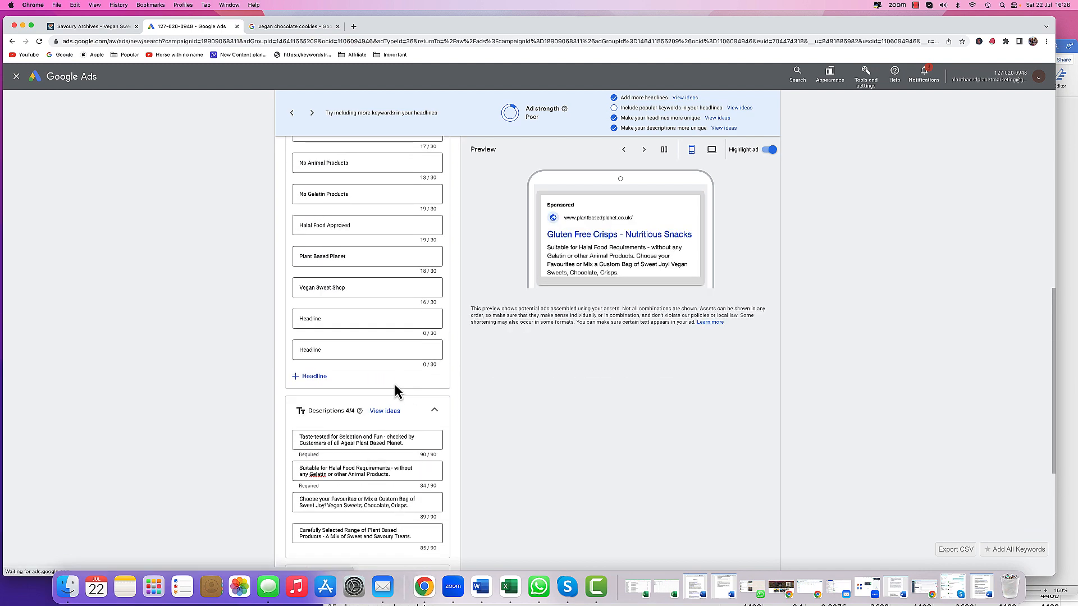
click(312, 379)
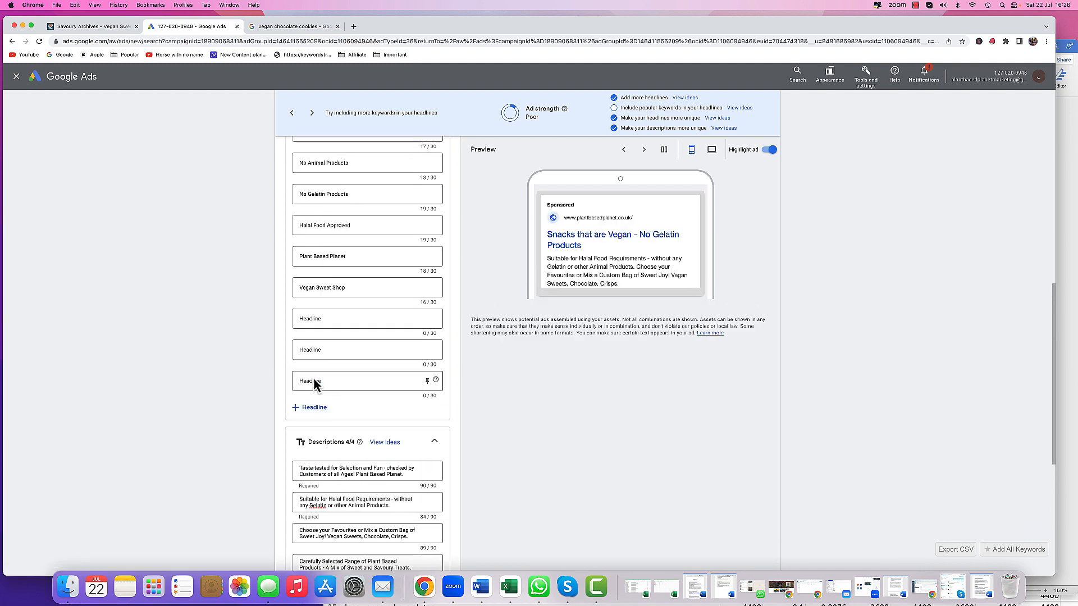
click(314, 409)
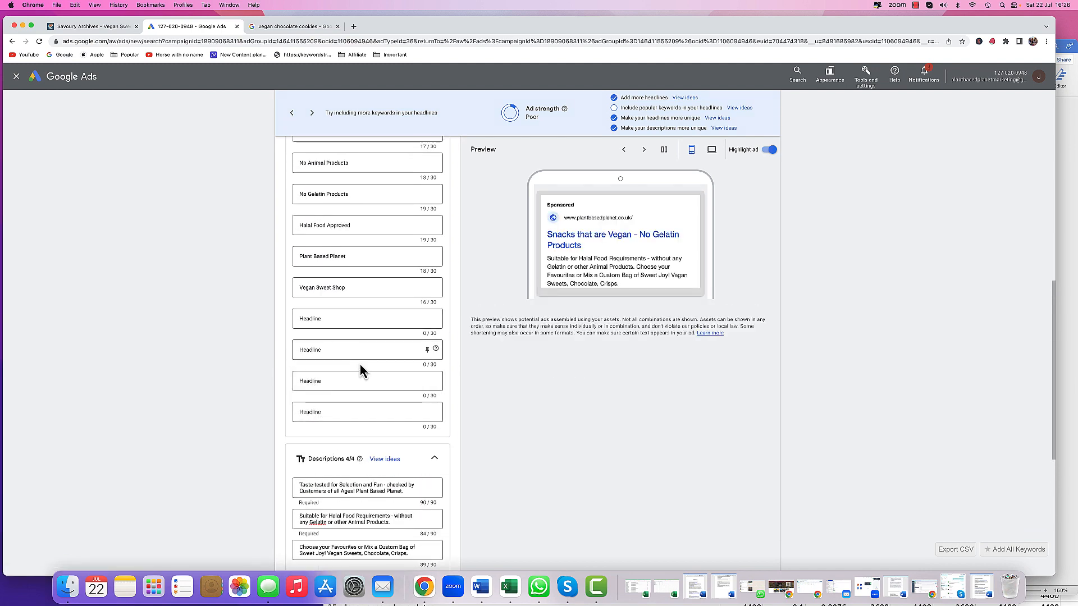
- Open the distinct headline suggestions and add 'Shop Online Today' and 'Huge Range Of Products' as headlines
click(723, 119)
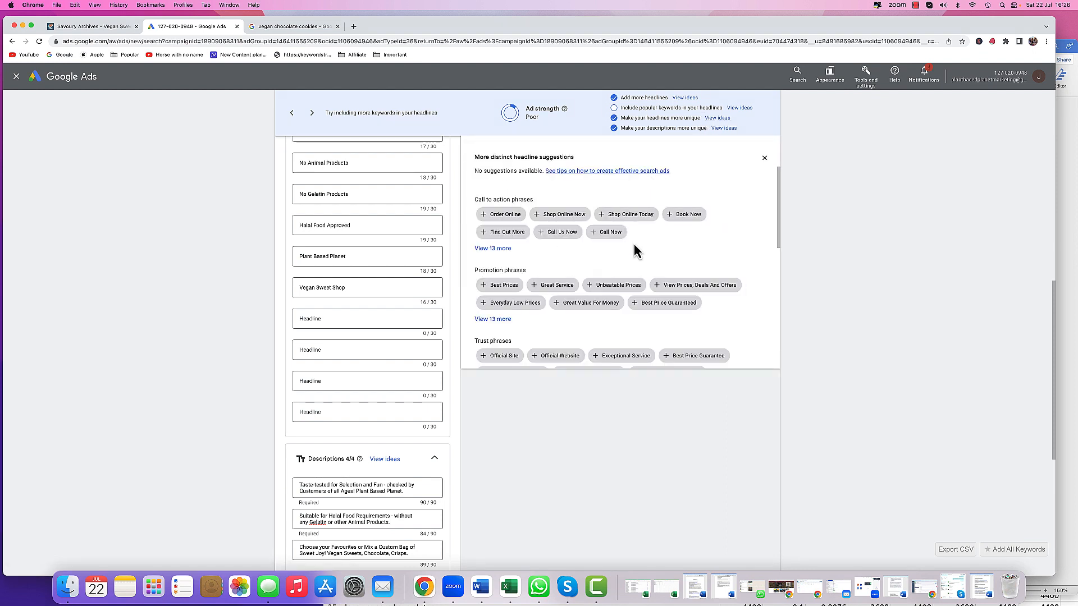
click(629, 222)
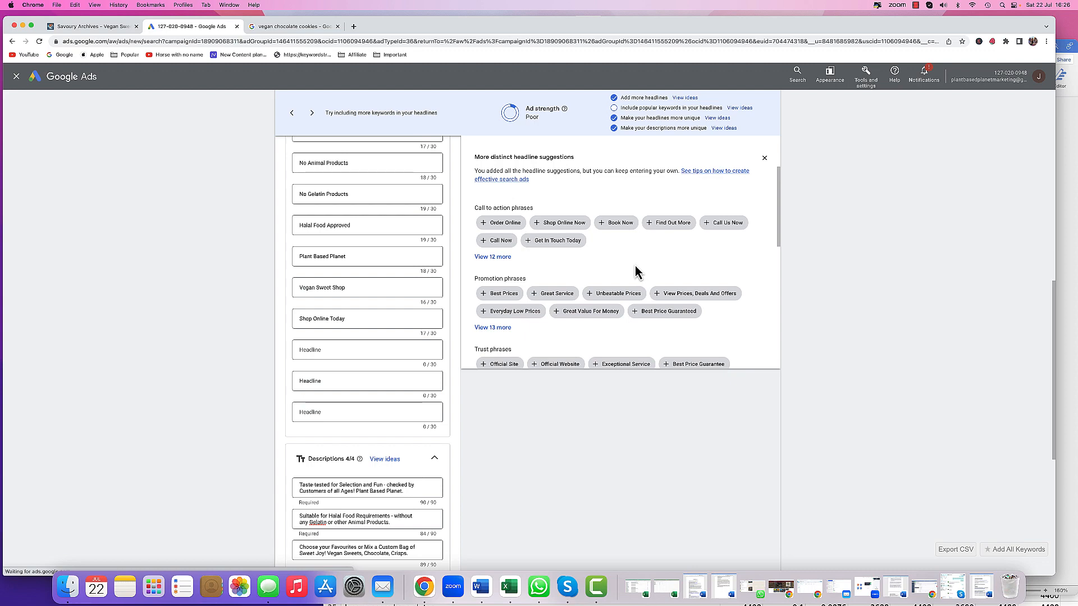
scroll(651, 276, down, 5)
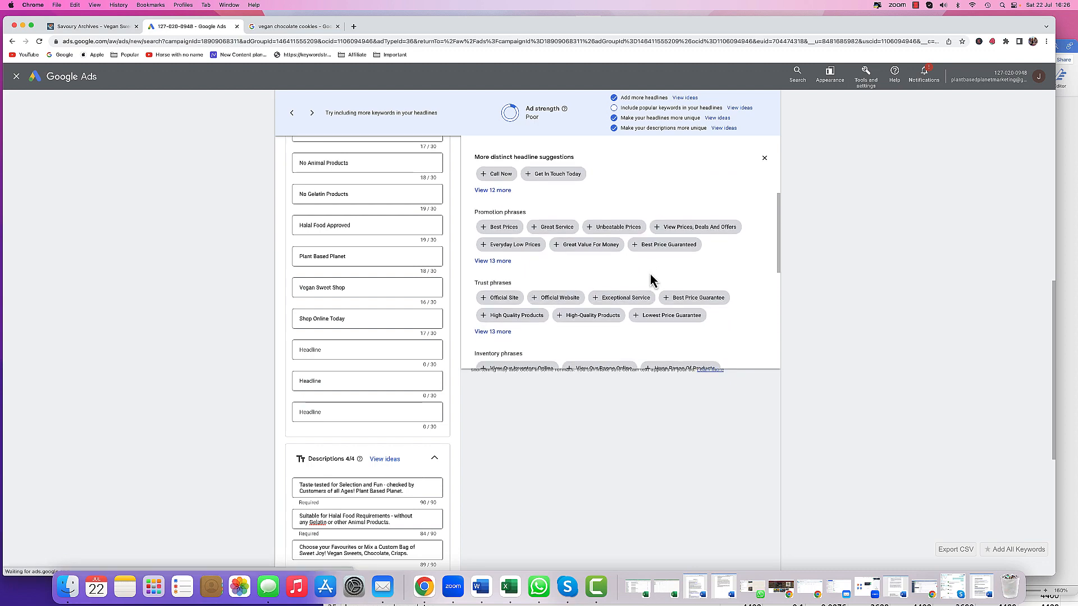
scroll(651, 275, down, 1)
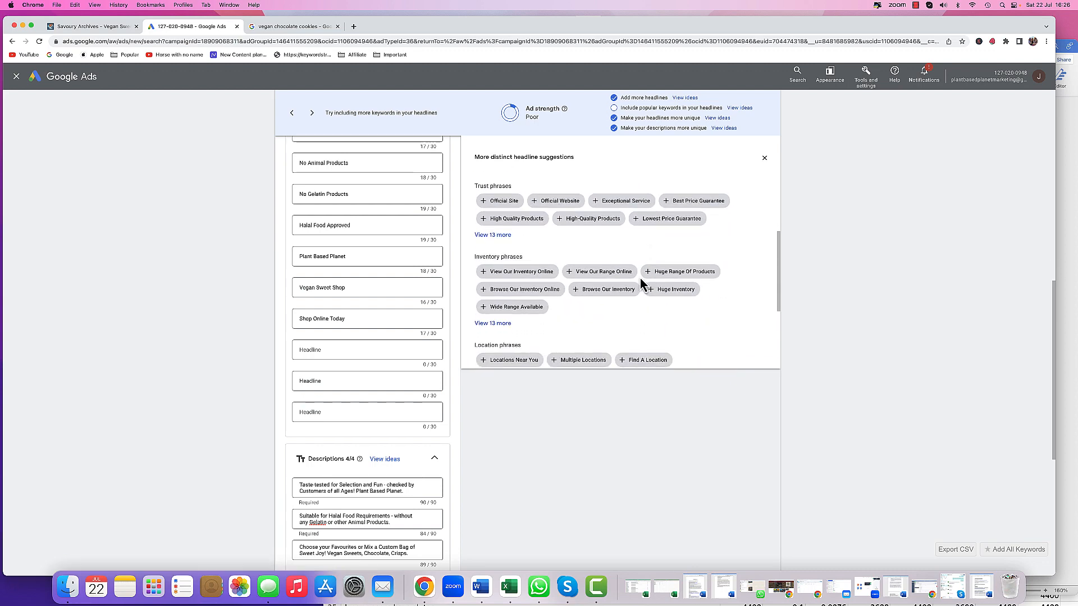
click(668, 276)
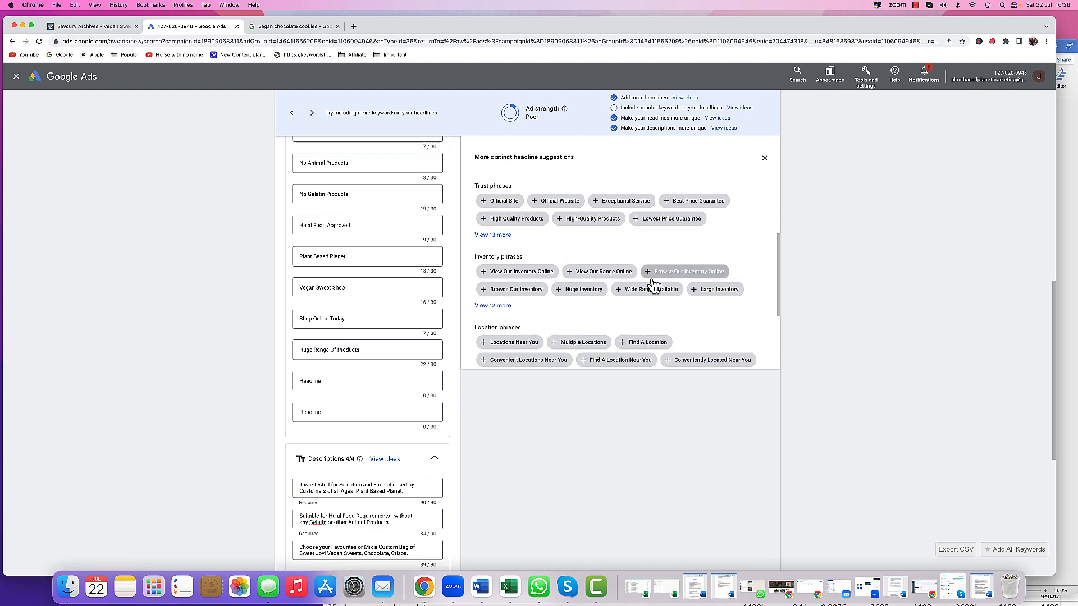
- Add the suggested 'Home Delivery Available' and 'High Quality Products' headlines
scroll(656, 280, down, 3)
scroll(654, 285, down, 2)
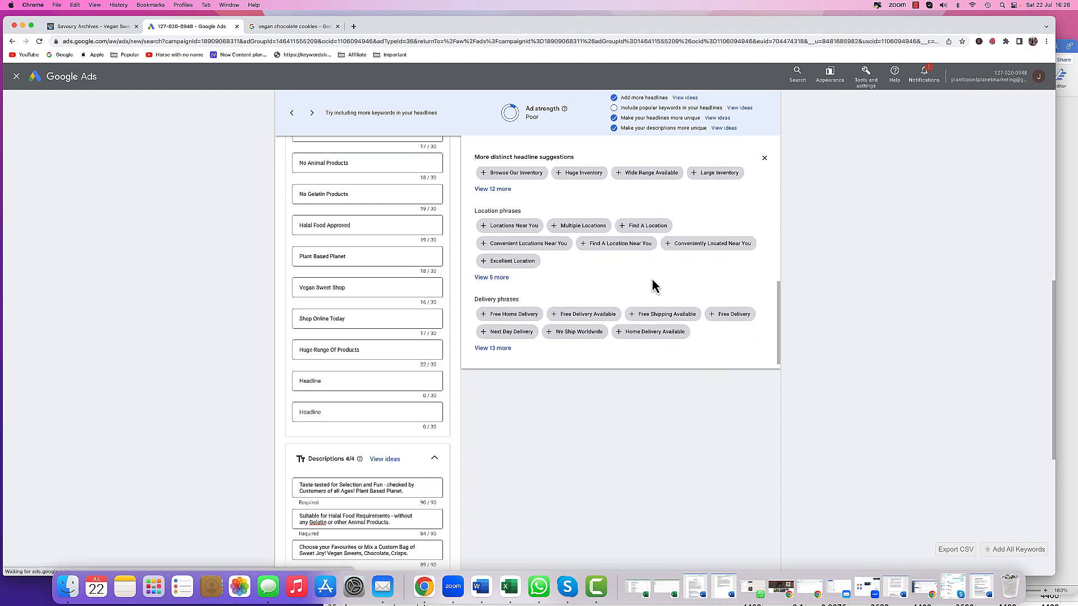
scroll(652, 285, down, 2)
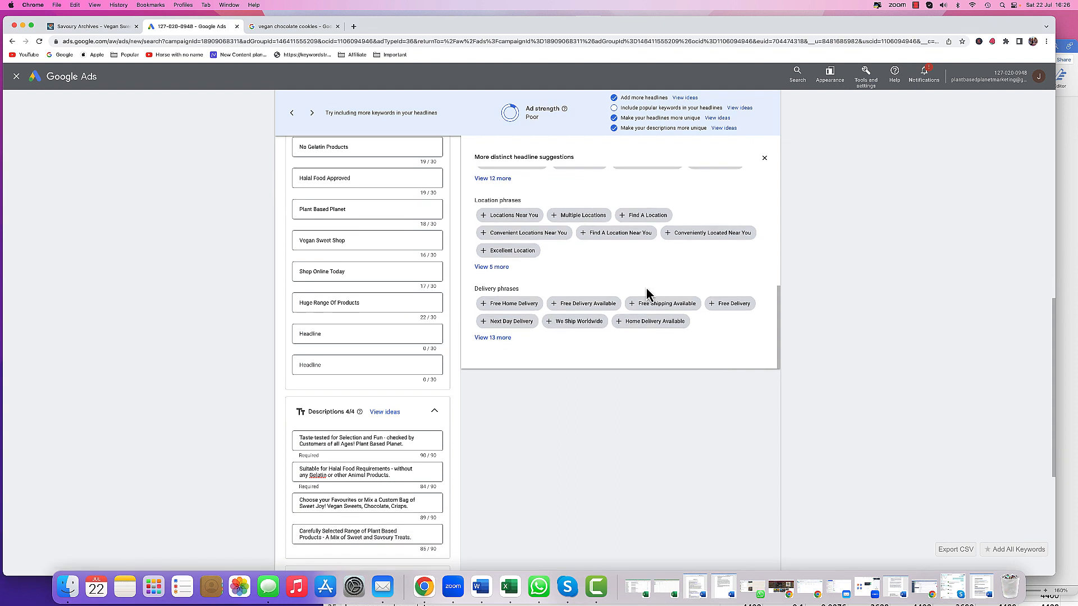
click(653, 321)
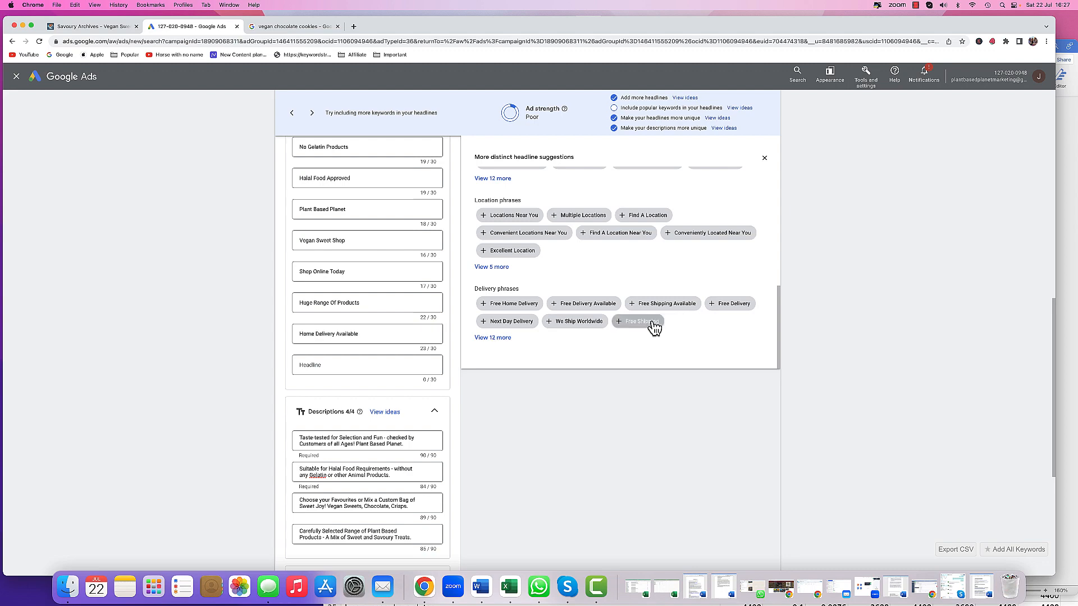
scroll(637, 279, up, 5)
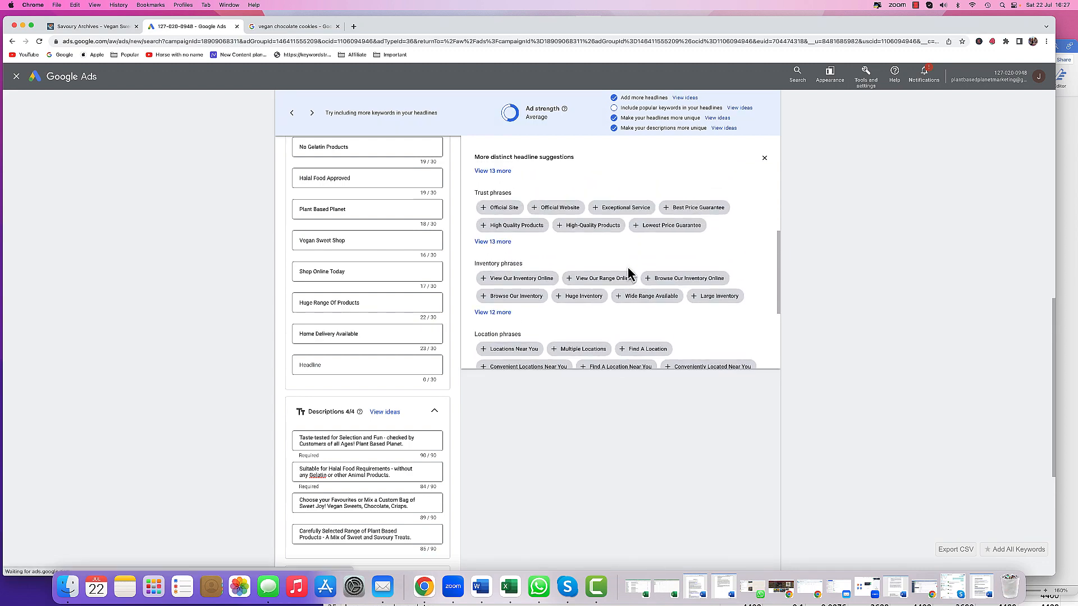
scroll(612, 271, up, 1)
click(520, 233)
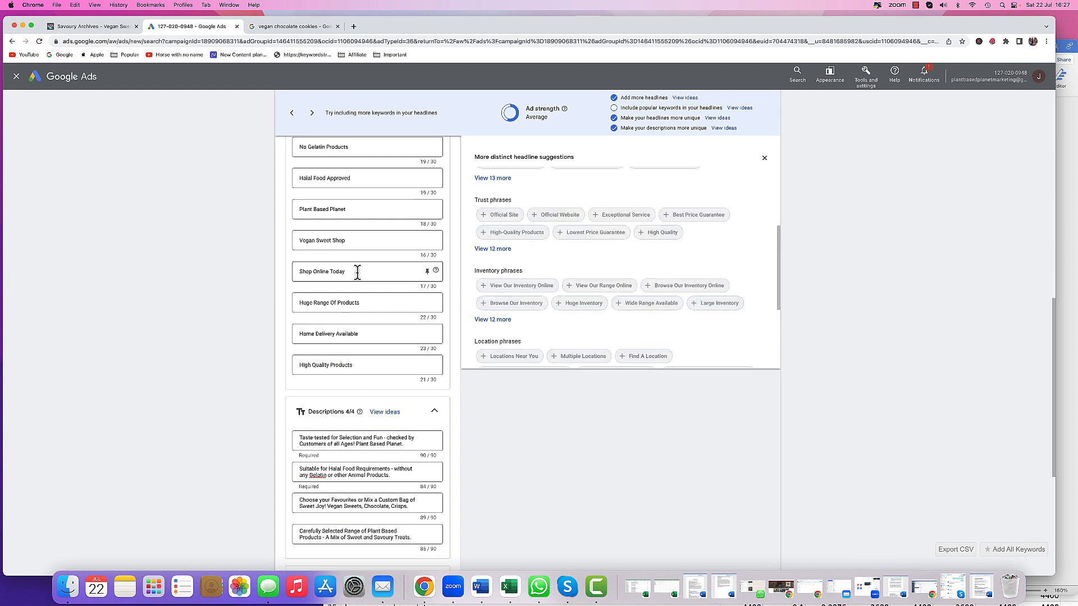
- Save the Savoury responsive search ad
scroll(370, 284, up, 5)
scroll(505, 272, up, 2)
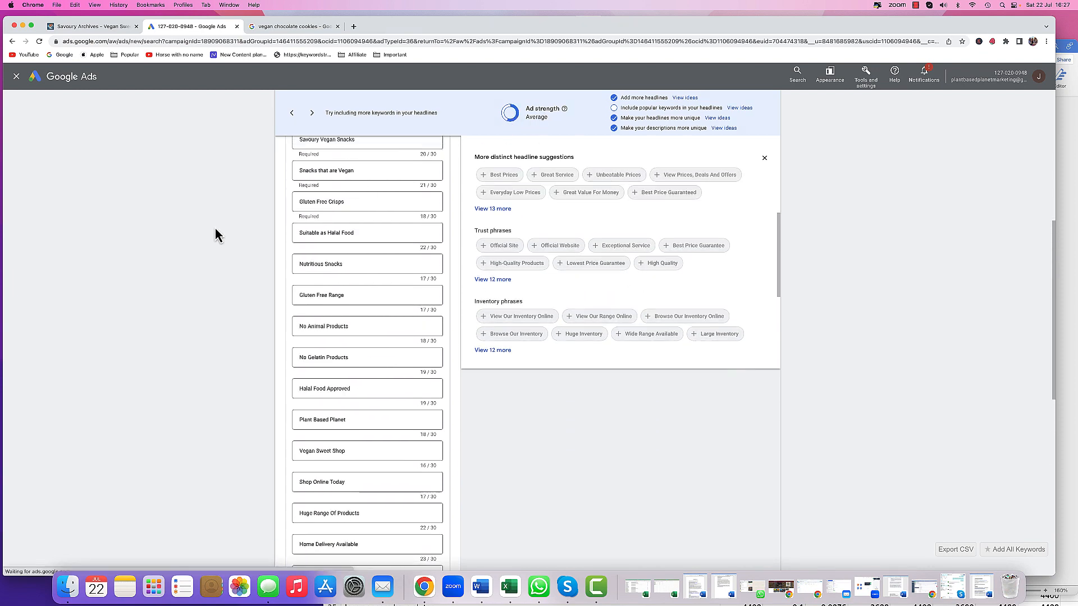
scroll(241, 340, down, 1)
scroll(241, 340, down, 10)
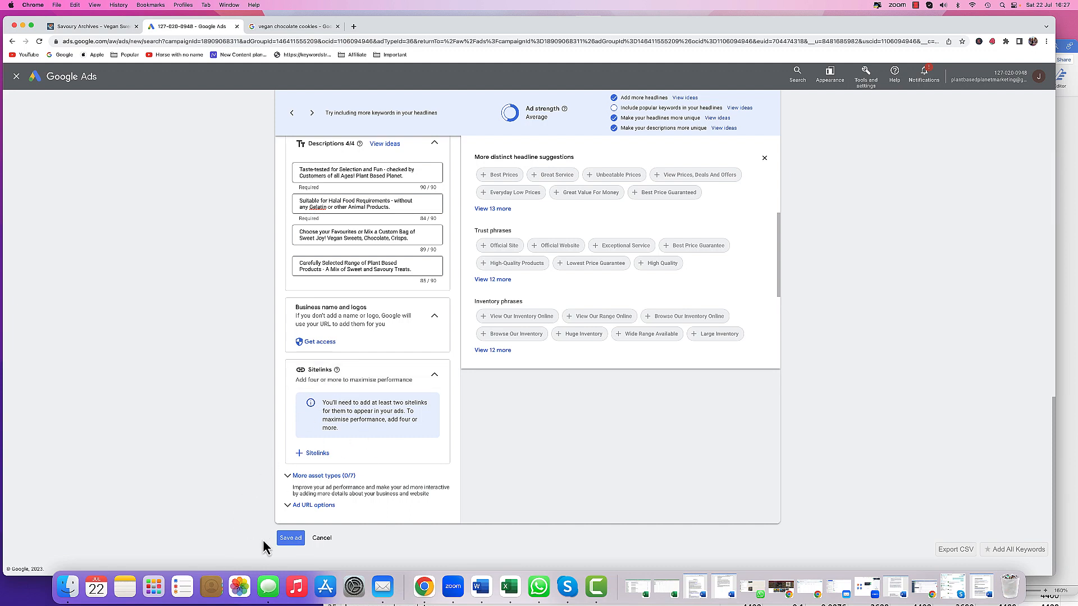
click(292, 540)
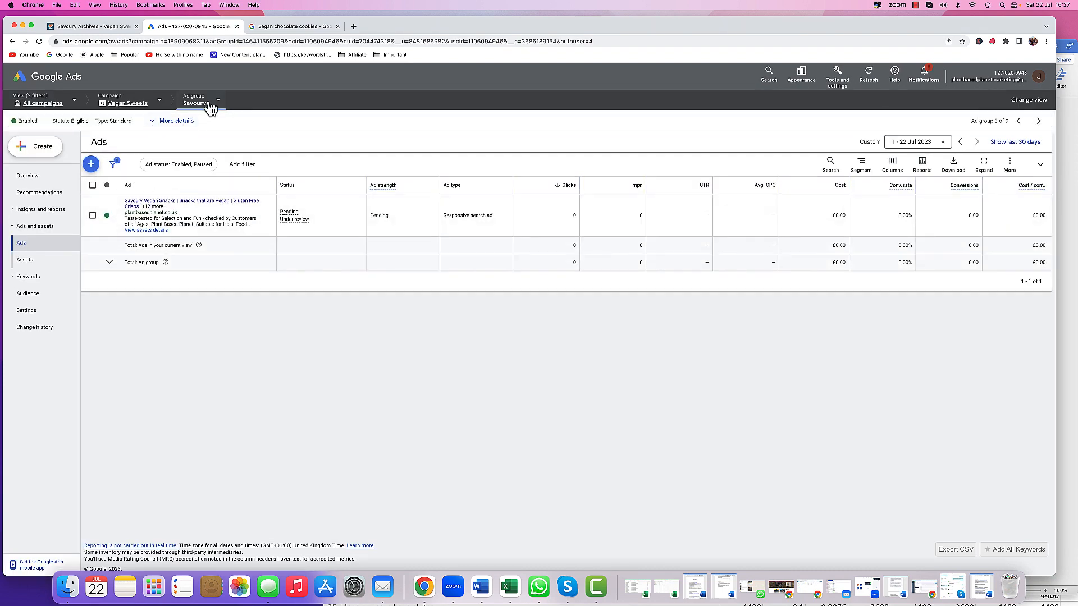
- Show the ads of all ad groups in the campaign, then switch to the Vegan Chewy Bars ad group
click(211, 104)
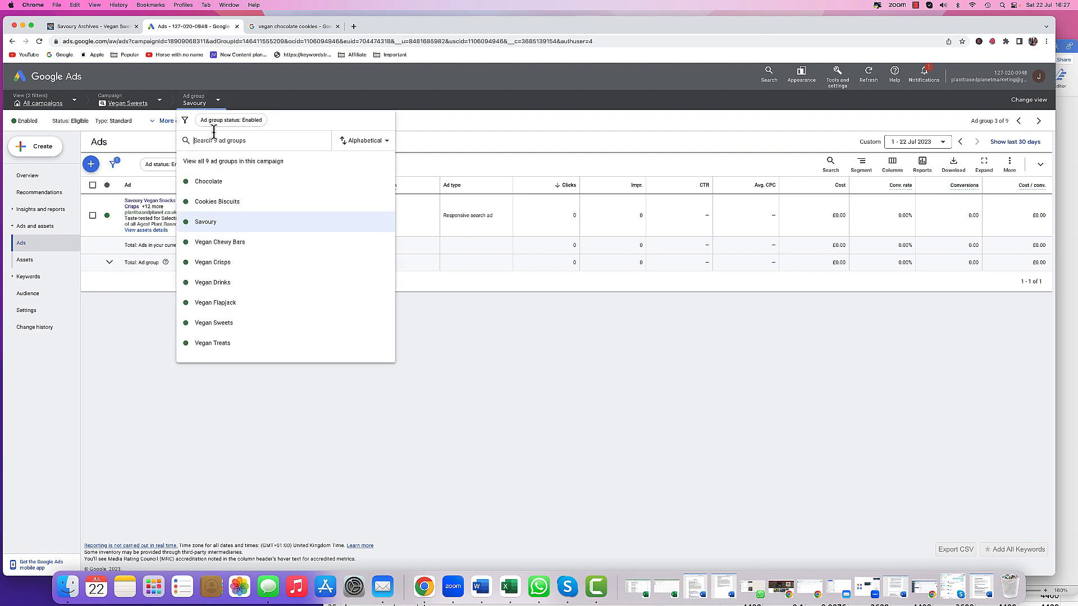
click(224, 162)
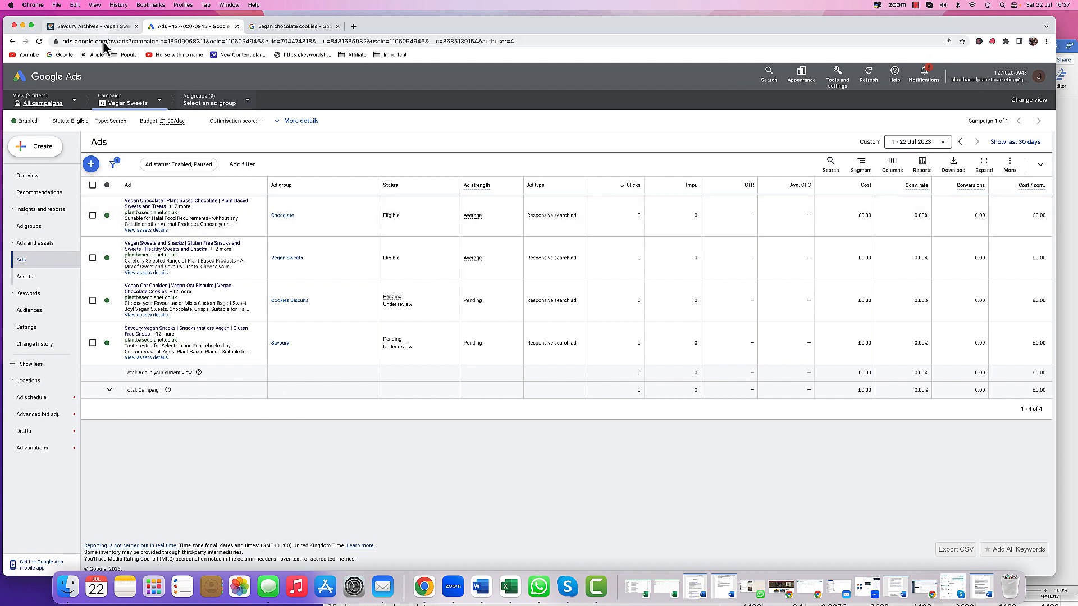
click(210, 105)
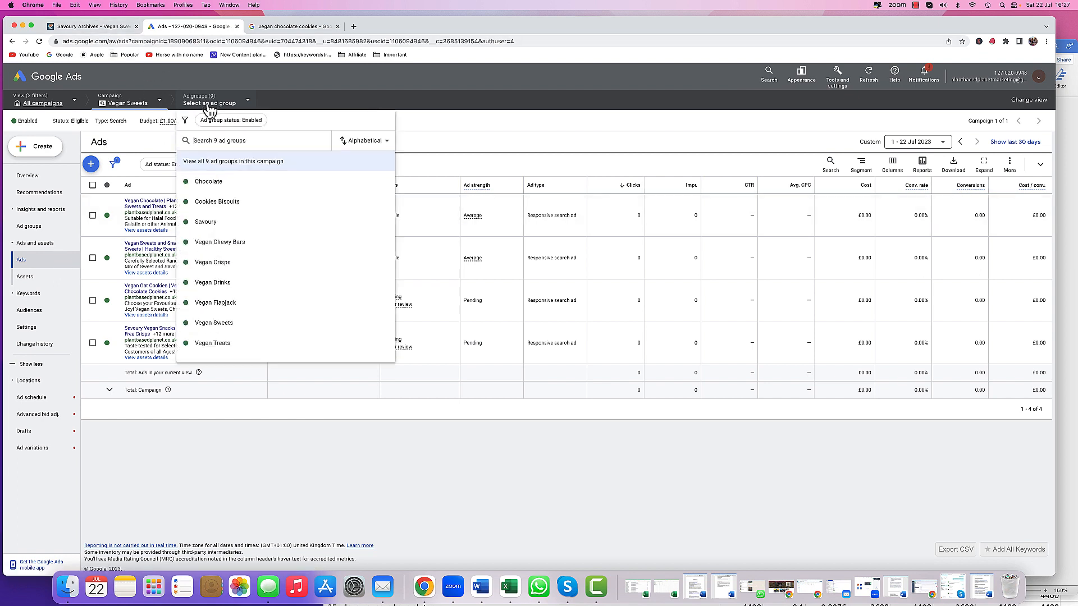
click(217, 243)
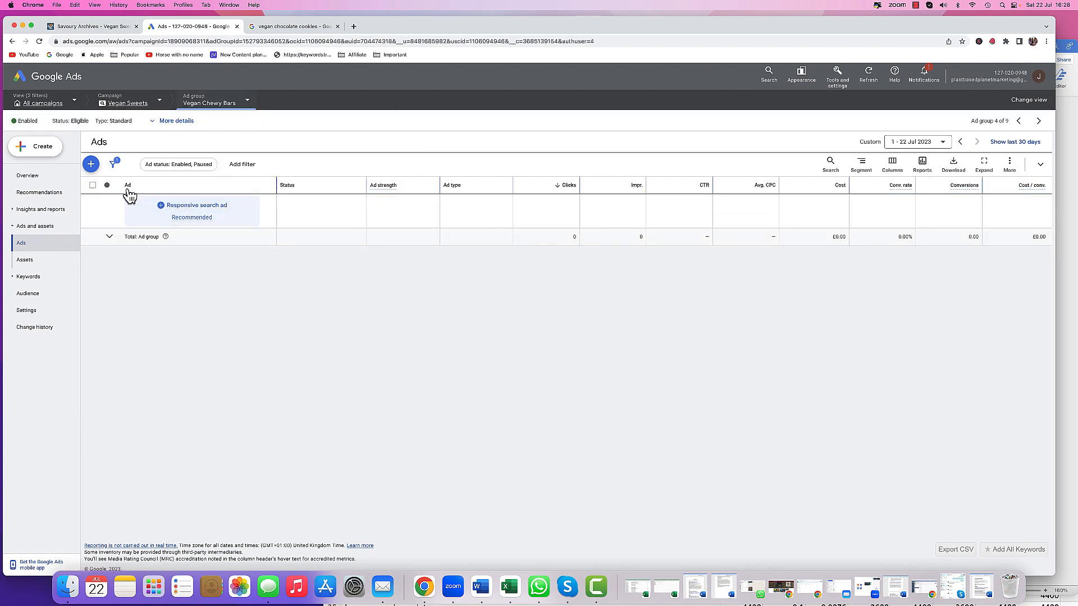
- Start a new responsive search ad in the Vegan Chewy Bars ad group
click(93, 167)
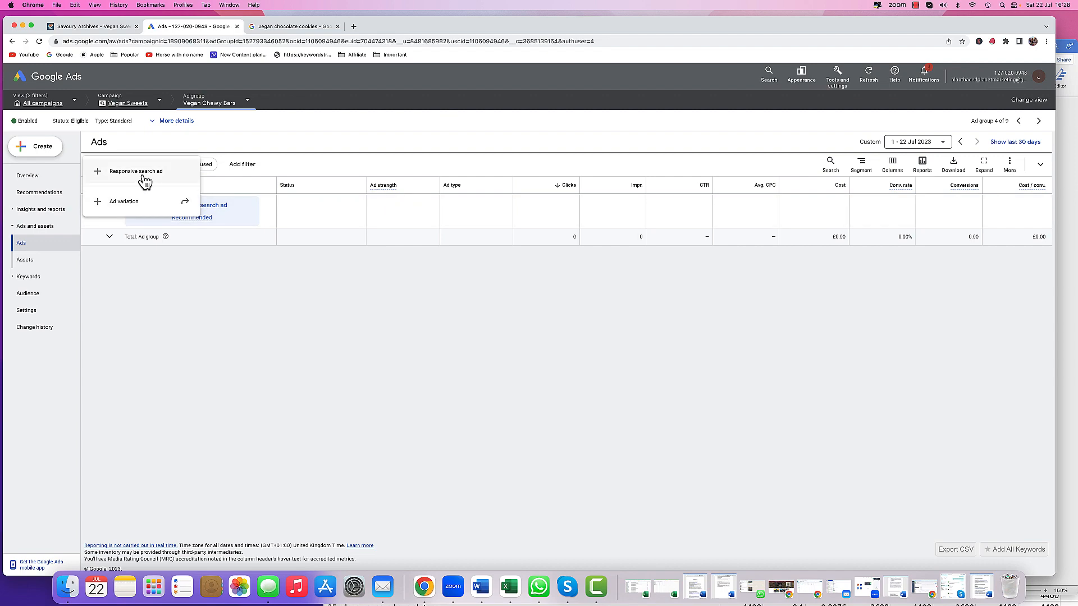
click(145, 176)
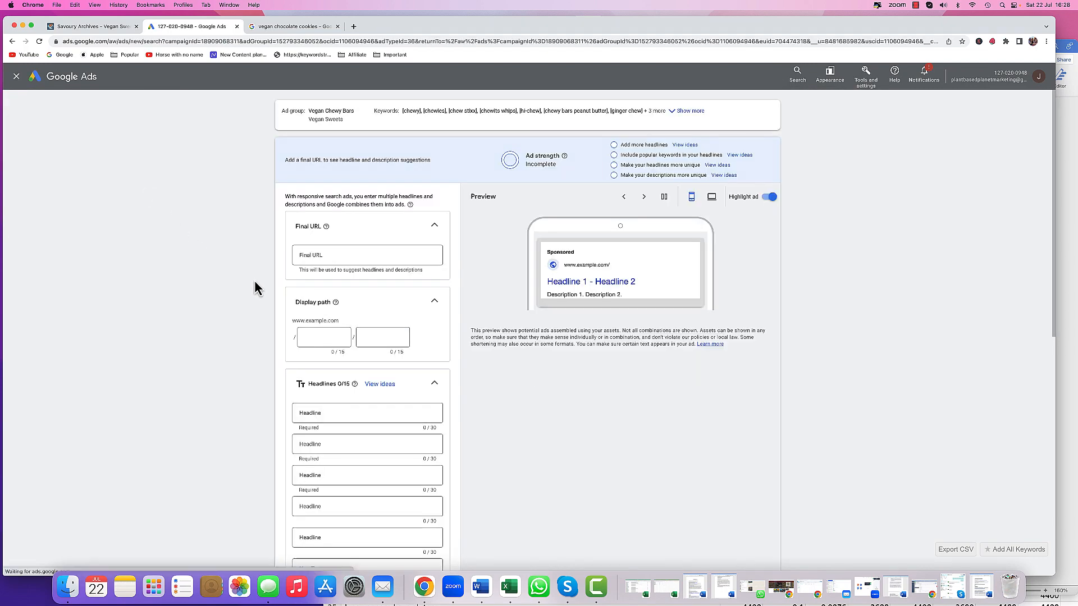
- On the shop website, open the Gluten Free product category and browse its products
click(117, 29)
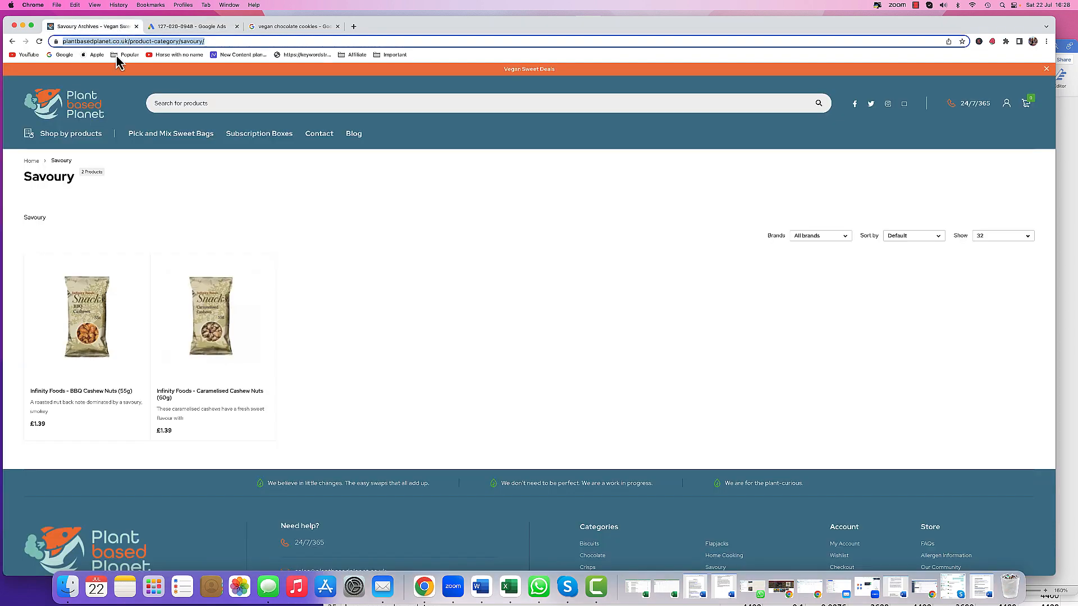
click(92, 143)
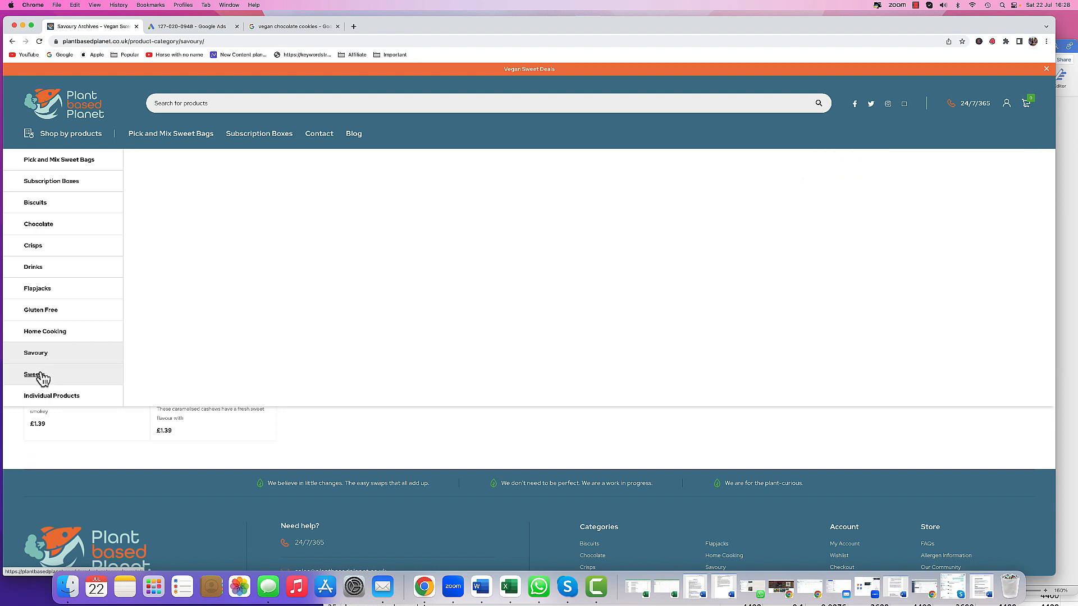
click(42, 316)
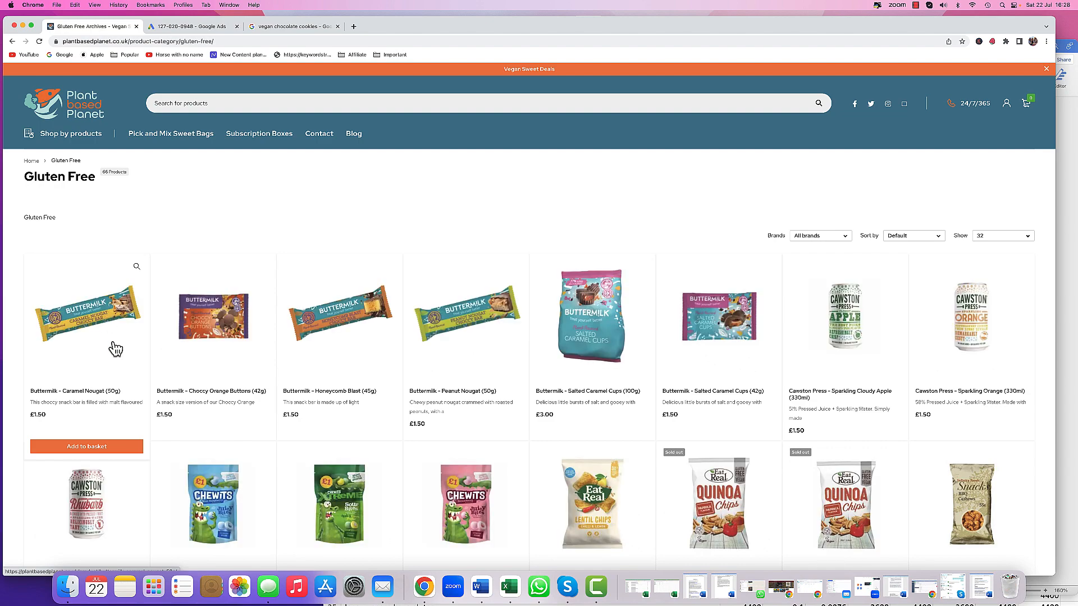
scroll(116, 349, down, 5)
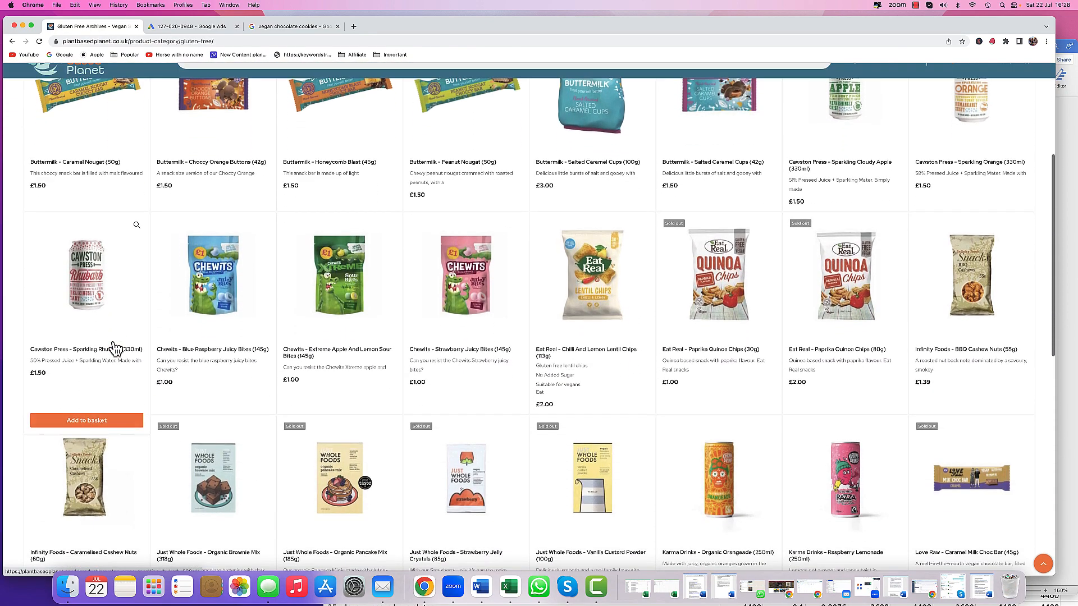
scroll(114, 349, up, 5)
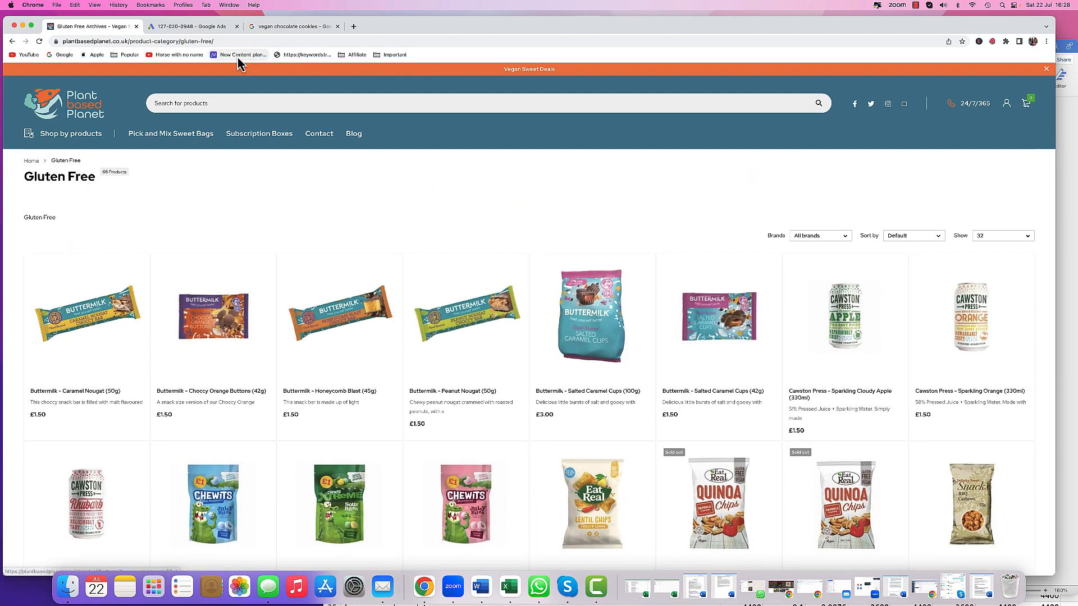
- Open the Sweets product category on the shop website
mouse_move(71, 144)
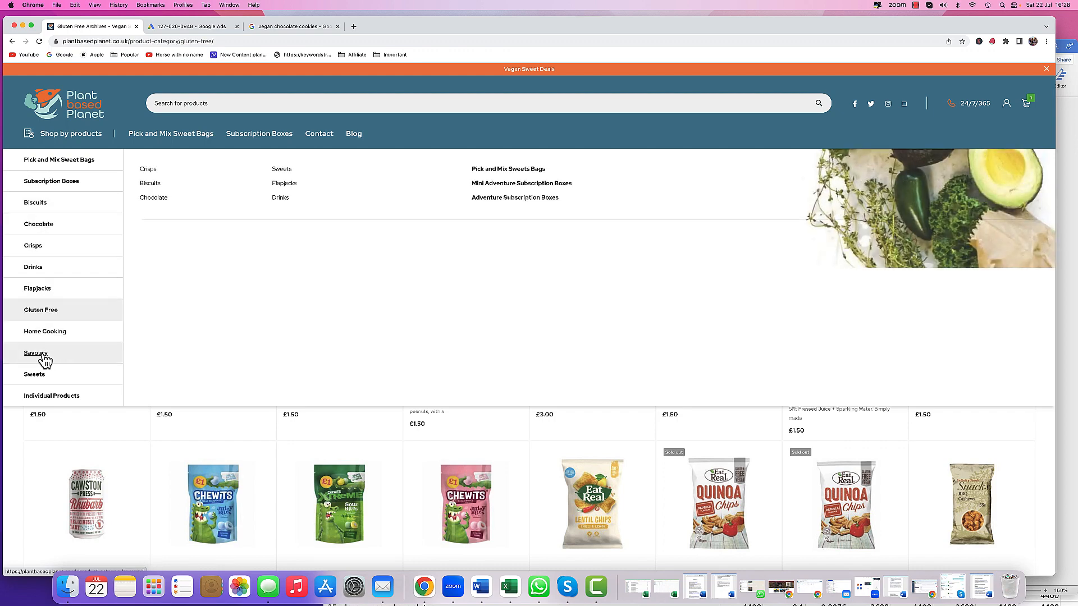
click(34, 375)
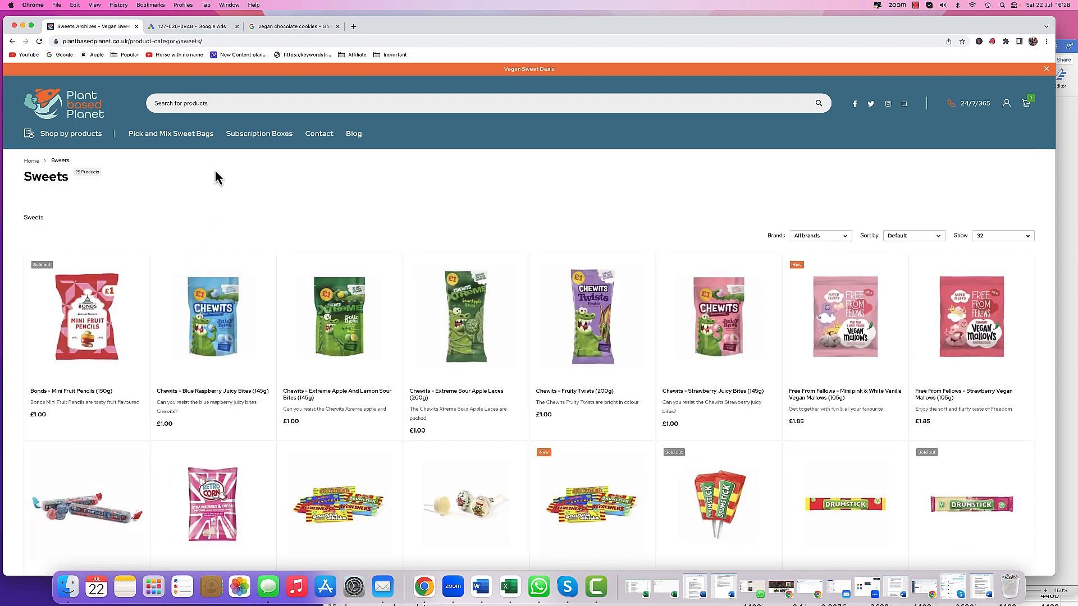
- Copy the ad group name Vegan Chewy Bars from the new ad form
click(213, 28)
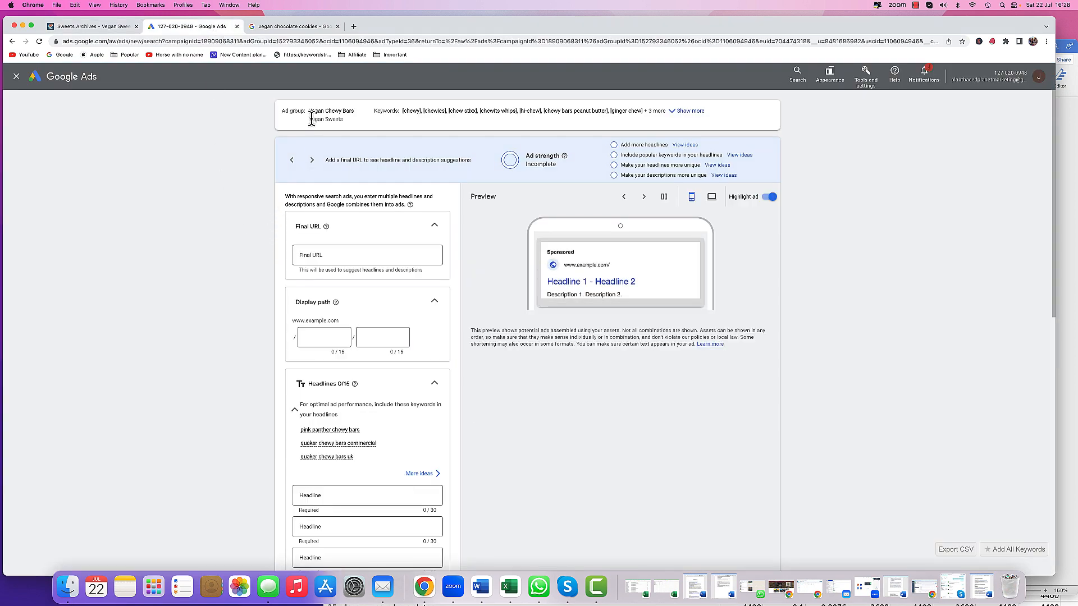
drag(308, 111, 355, 112)
right_click(353, 111)
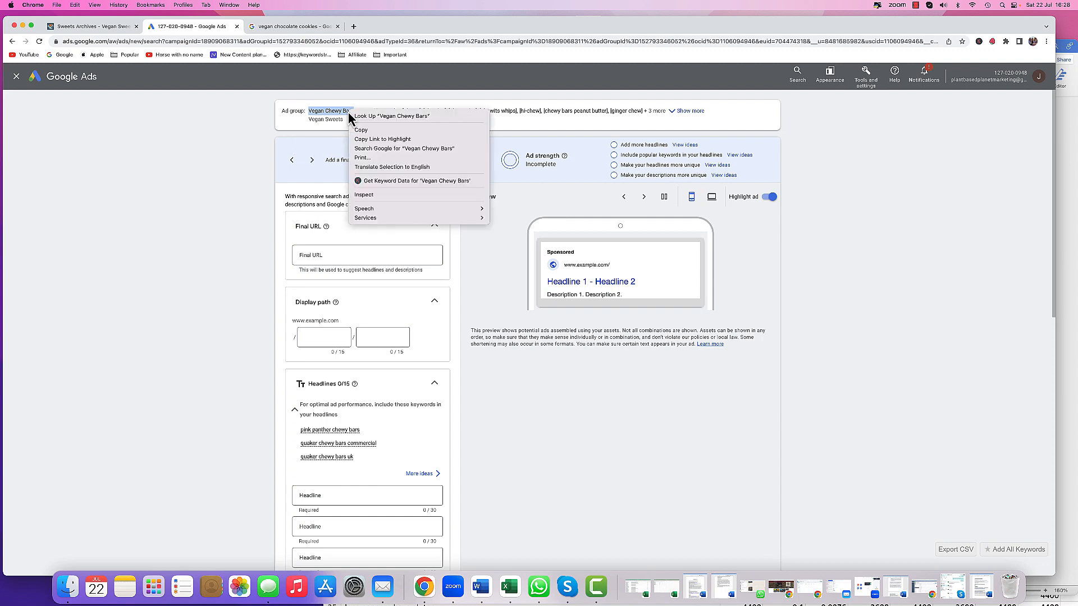
click(367, 137)
- Search the shop website for Vegan Chewy Bars
click(112, 27)
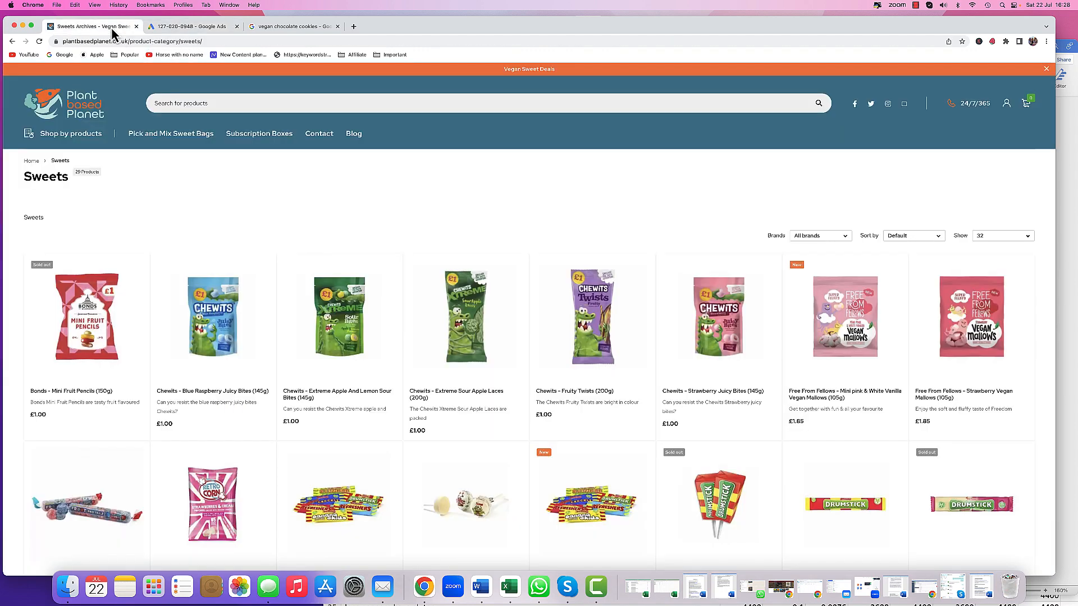
right_click(187, 110)
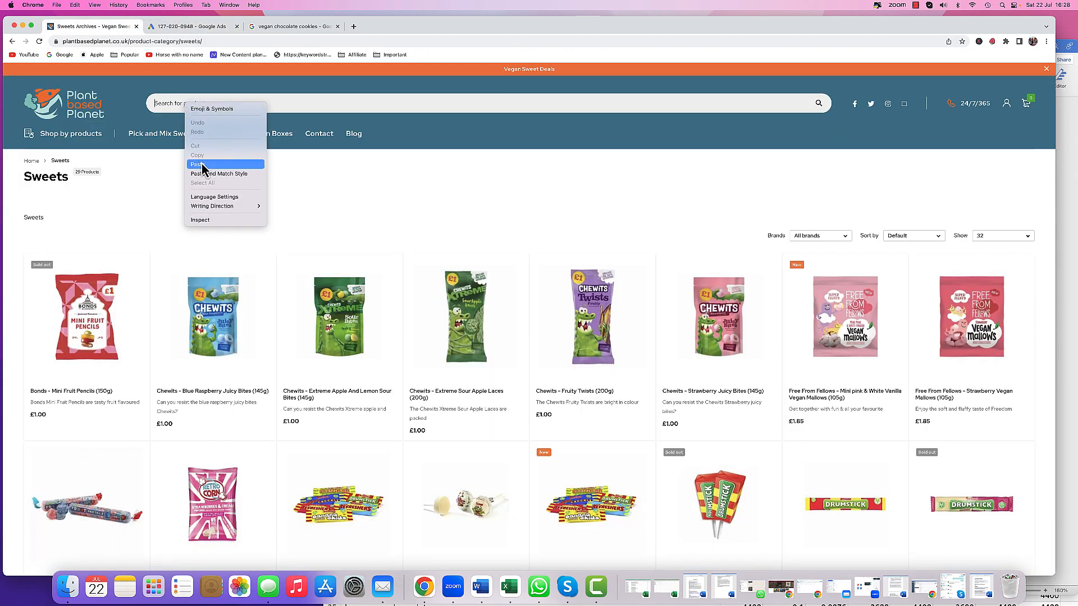
click(203, 170)
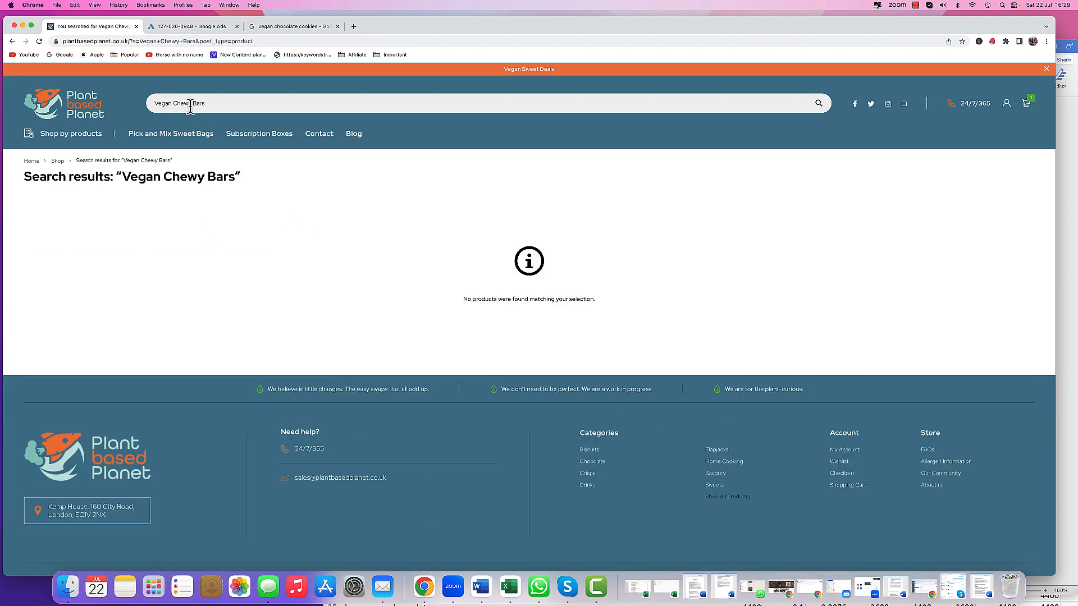
- Shorten the shop search term step by step down to Bar
double_click(167, 104)
key(BackSpace)
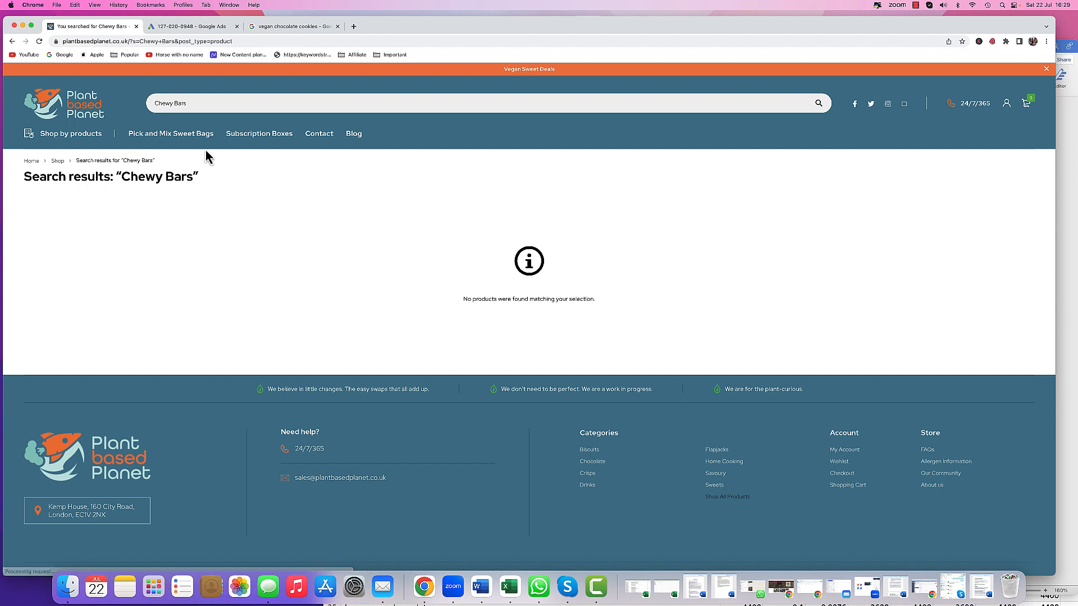
drag(174, 101, 145, 105)
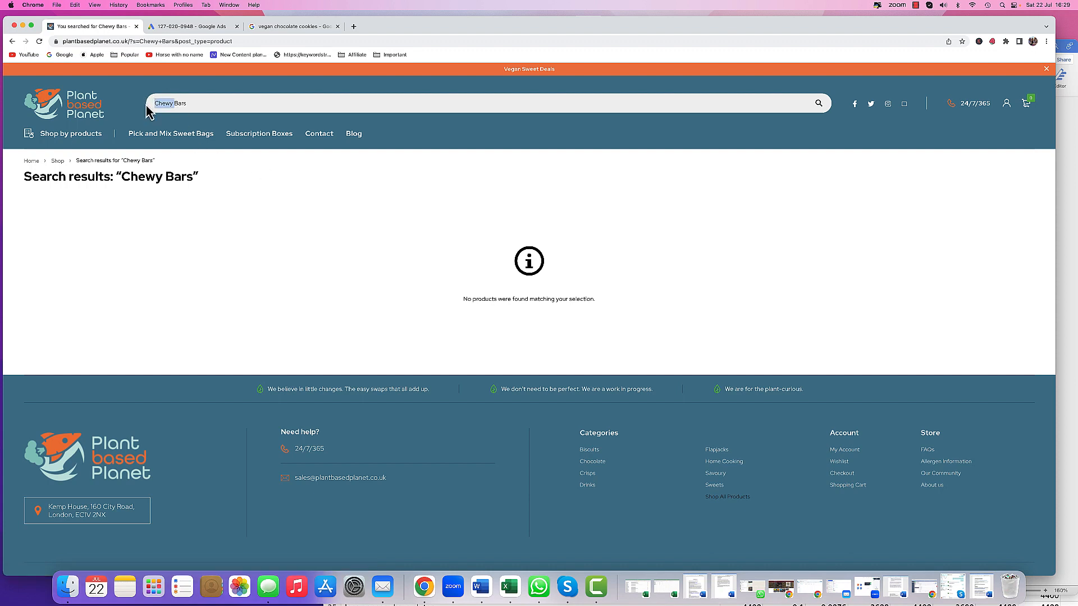
key(BackSpace)
key(Return)
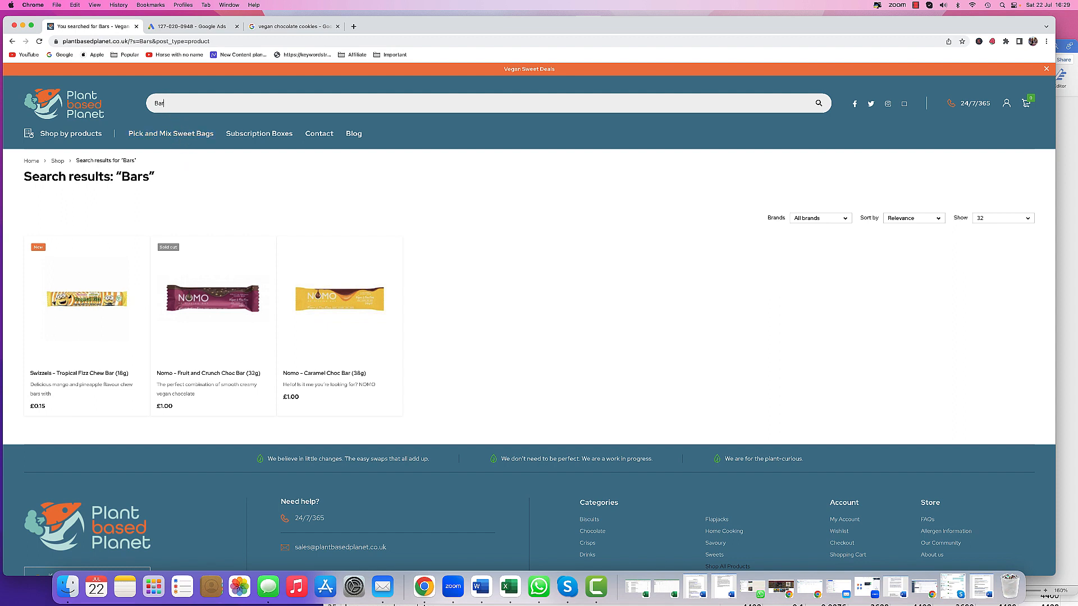
click(170, 104)
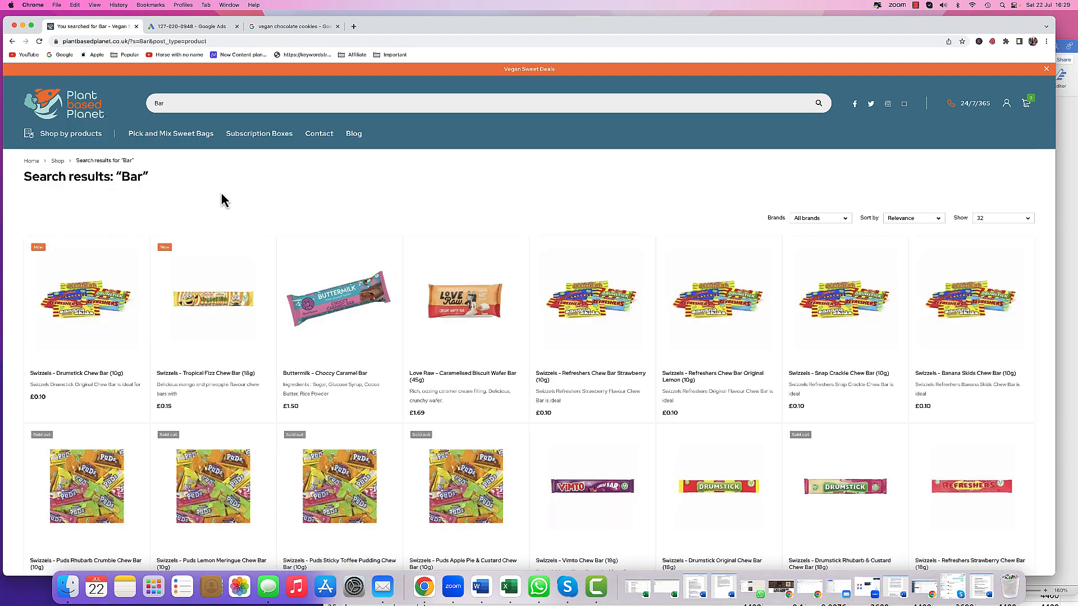
- Copy the web address of the Bar search results page
scroll(245, 214, down, 5)
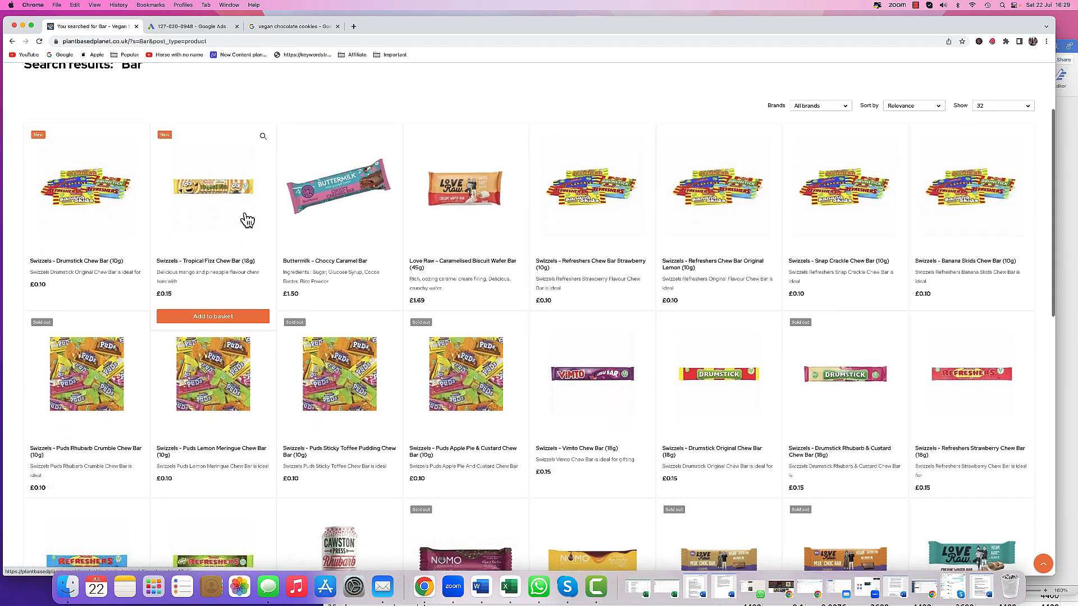
scroll(247, 219, down, 1)
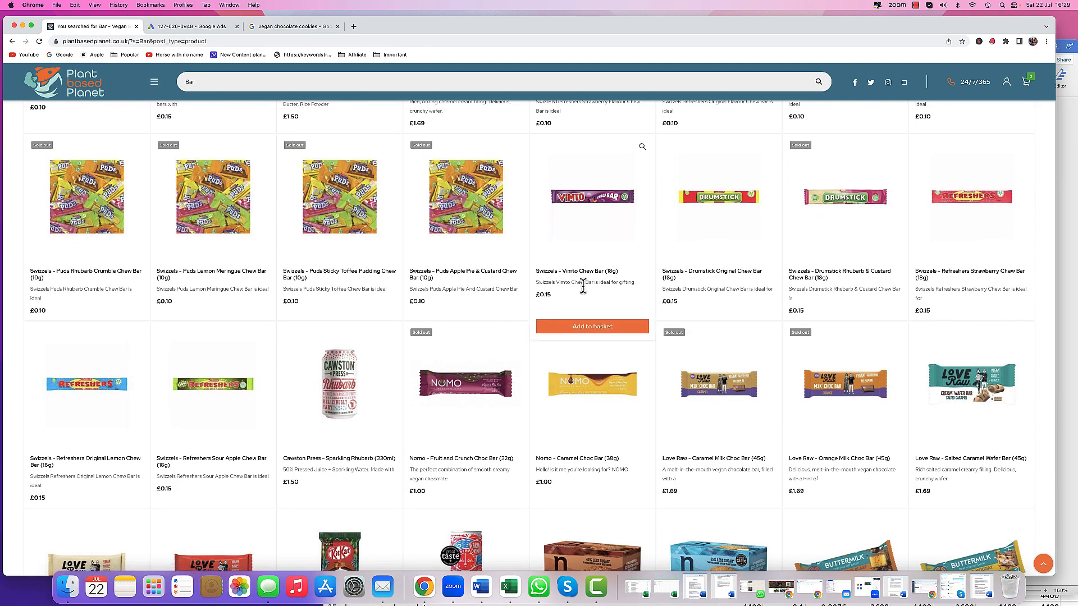
scroll(308, 276, up, 6)
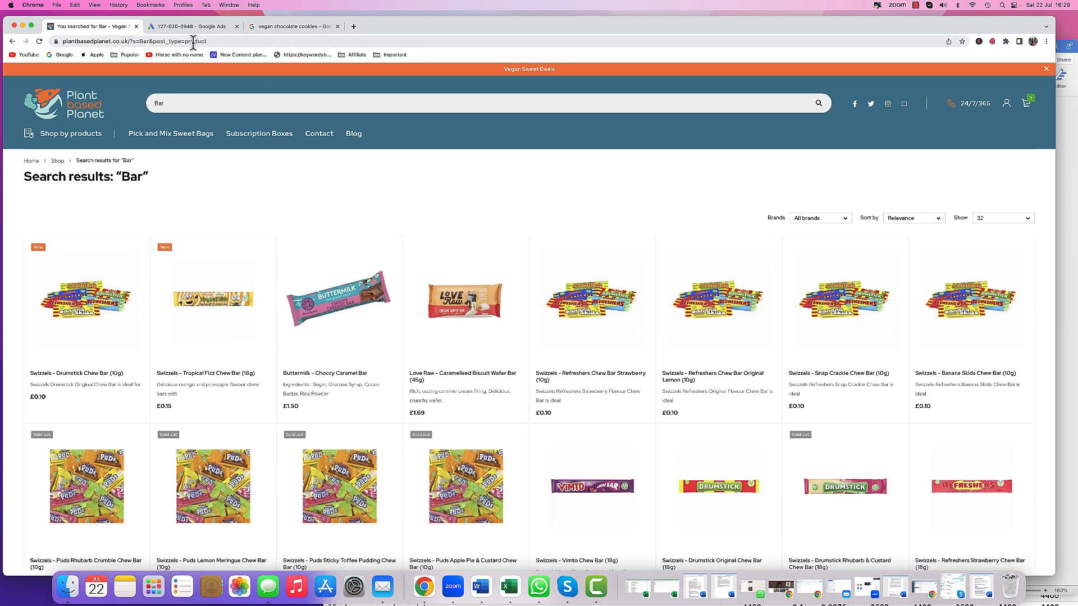
drag(211, 42, 43, 34)
right_click(98, 43)
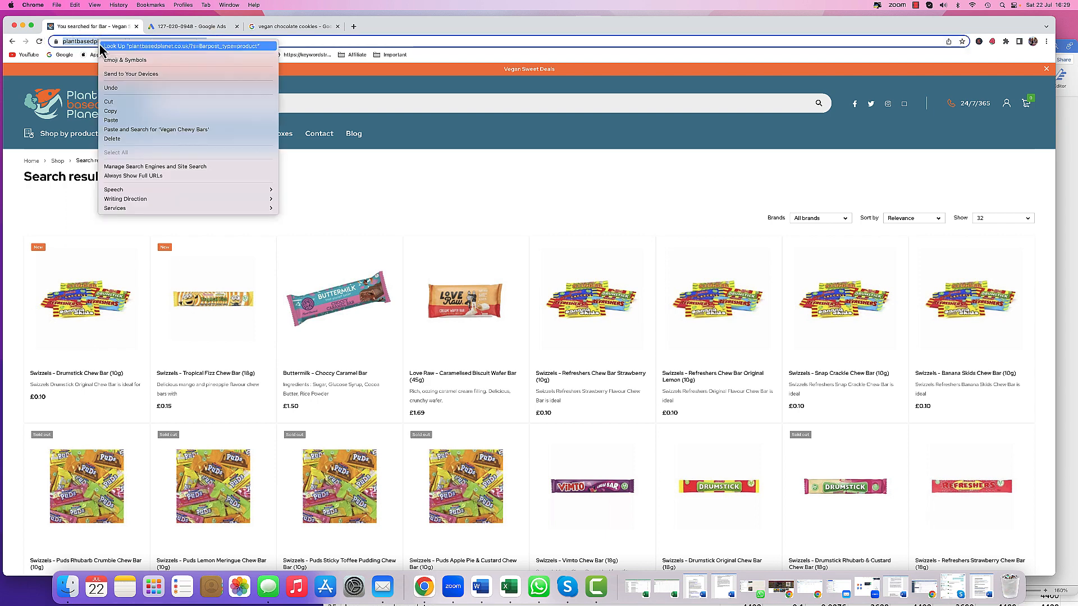
click(115, 111)
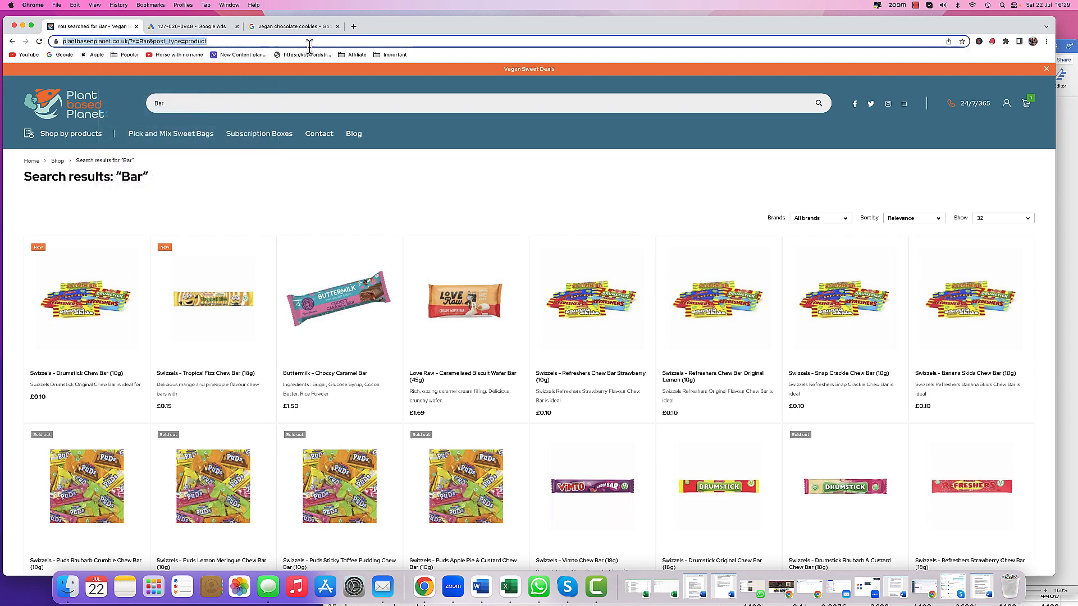
- Open the copied search results address in a new browser tab
click(353, 26)
right_click(355, 42)
click(365, 92)
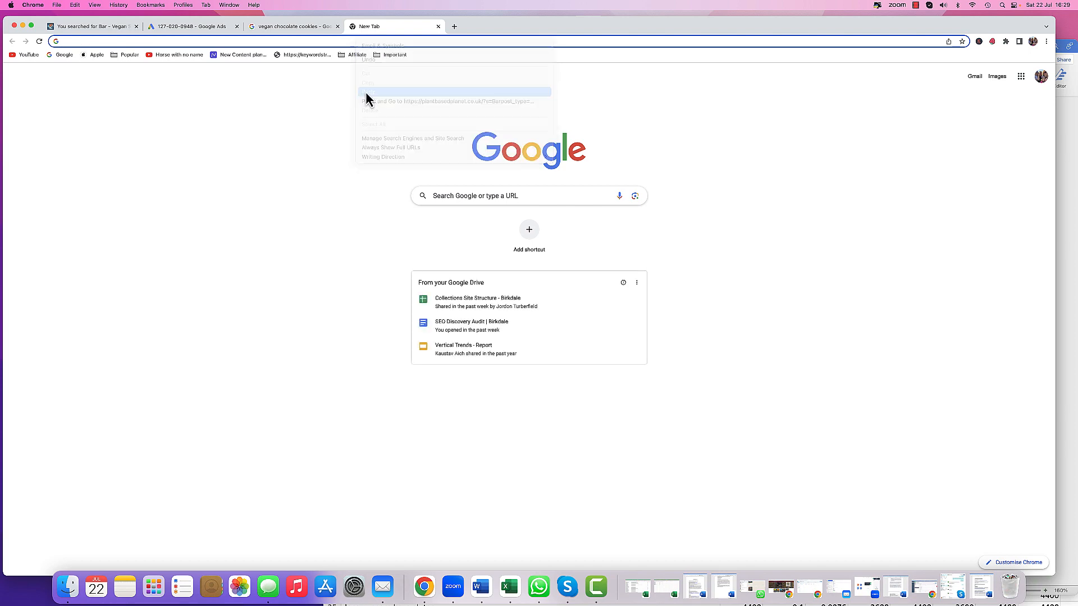
key(Return)
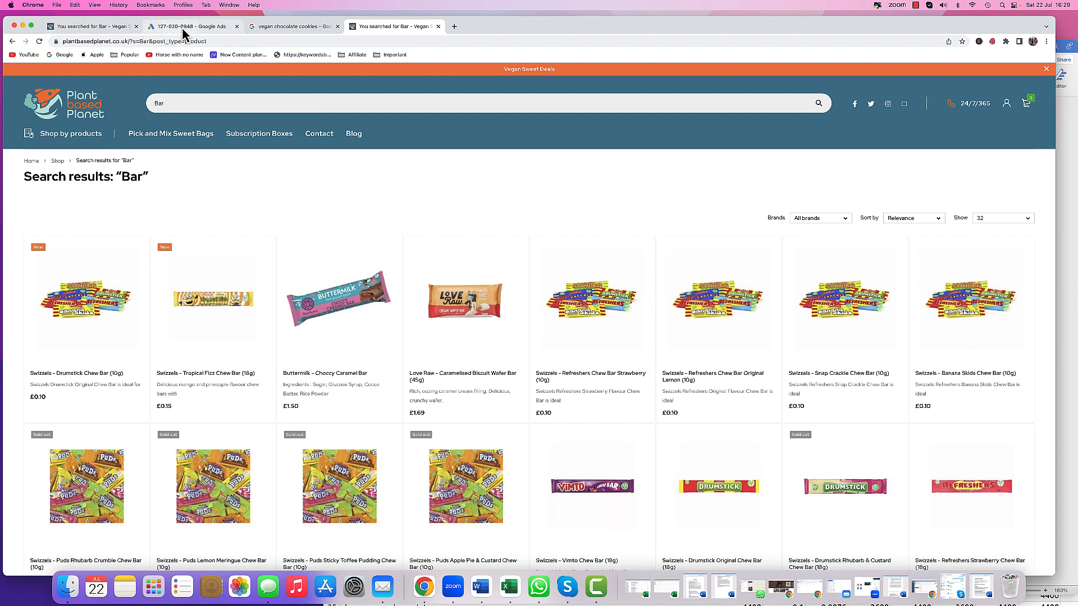
- Paste the search results address into the ad's Final URL field
click(264, 29)
click(207, 30)
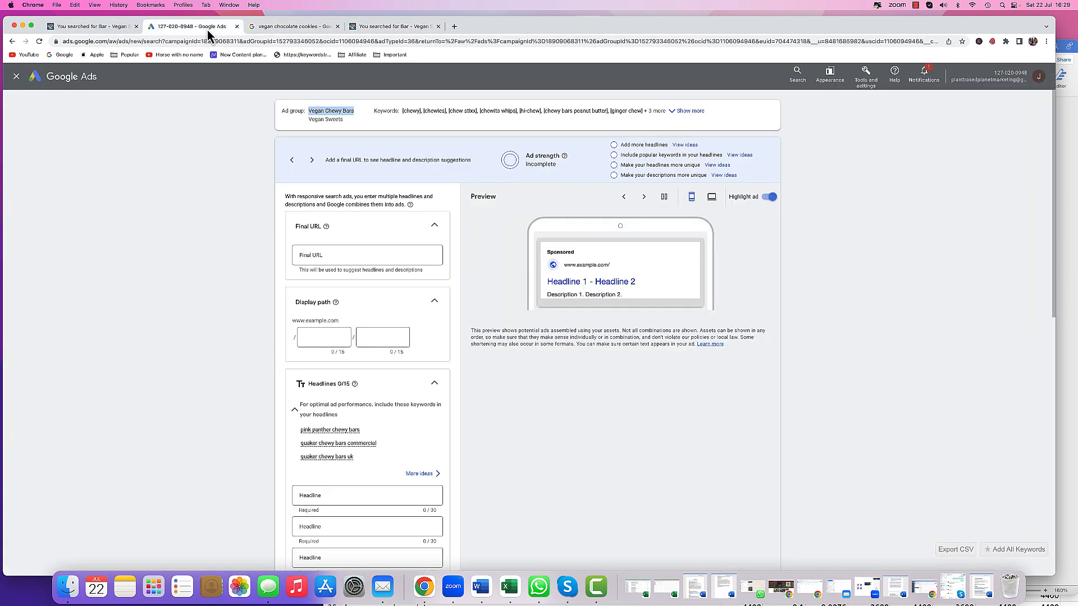
click(332, 254)
right_click(338, 259)
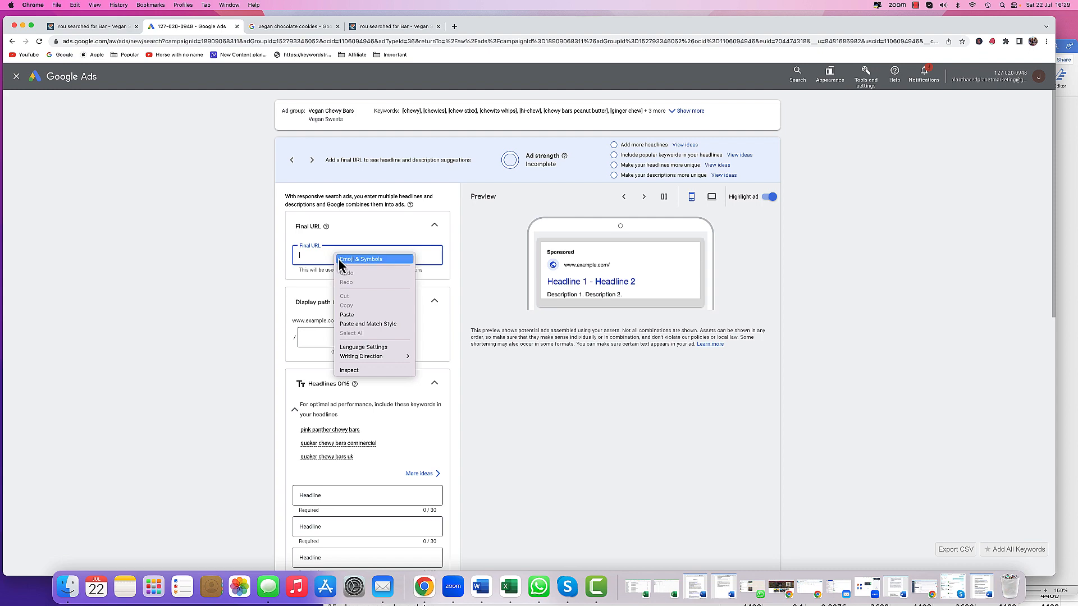
click(352, 313)
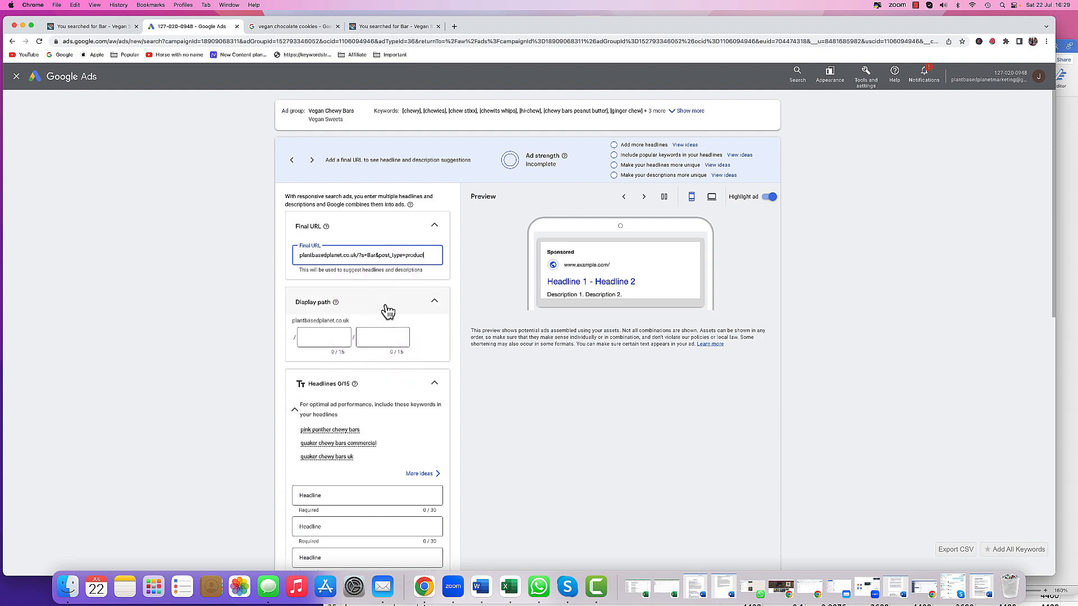
- Enter Vegan Chewy Bar as the first headline of the ad
click(257, 324)
scroll(258, 322, down, 3)
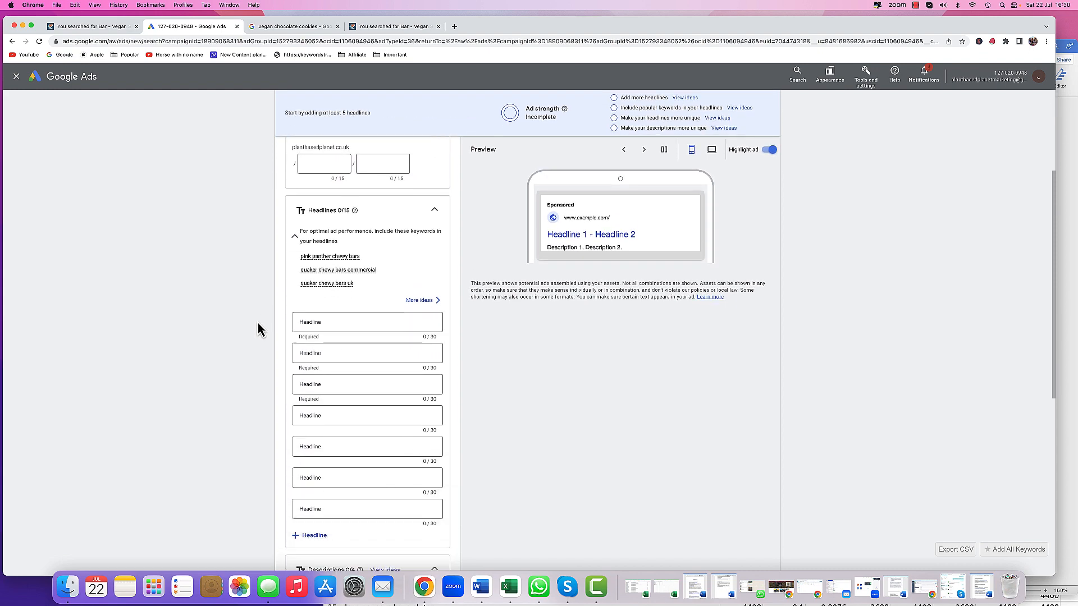
scroll(261, 320, down, 2)
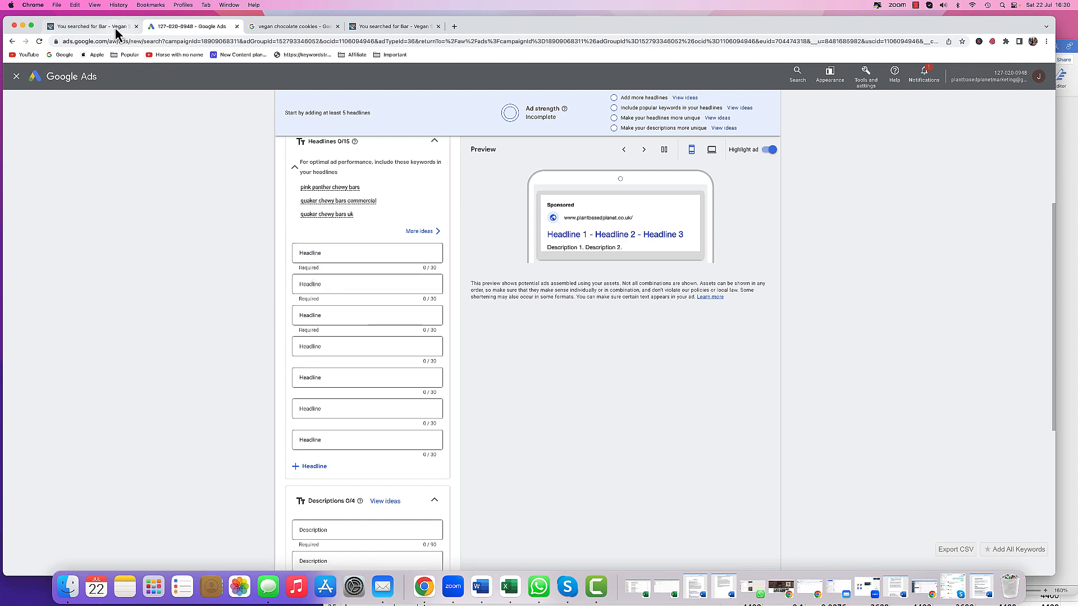
click(93, 26)
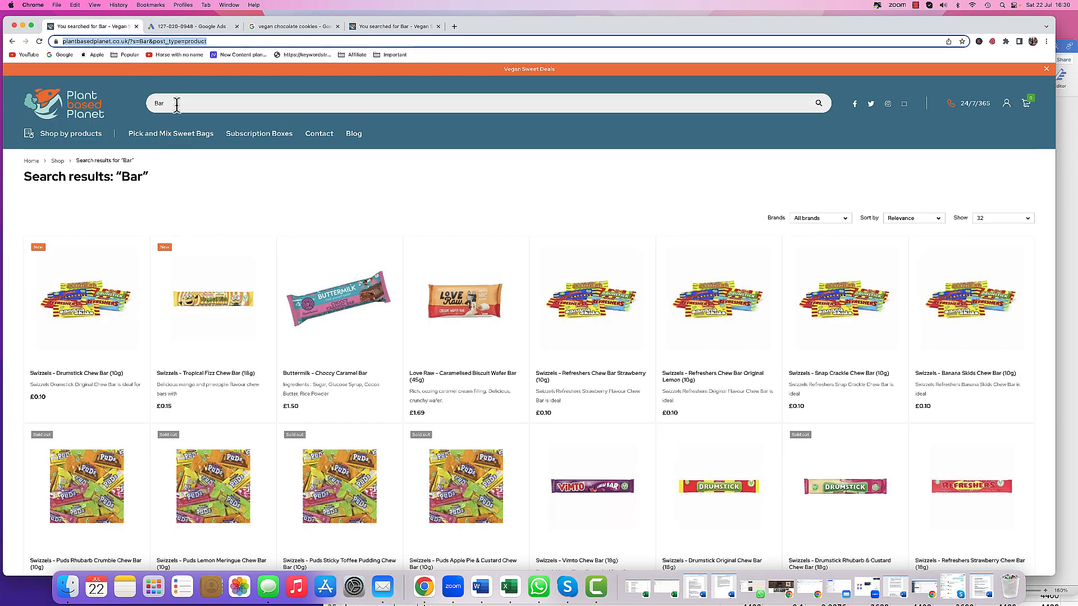
click(218, 29)
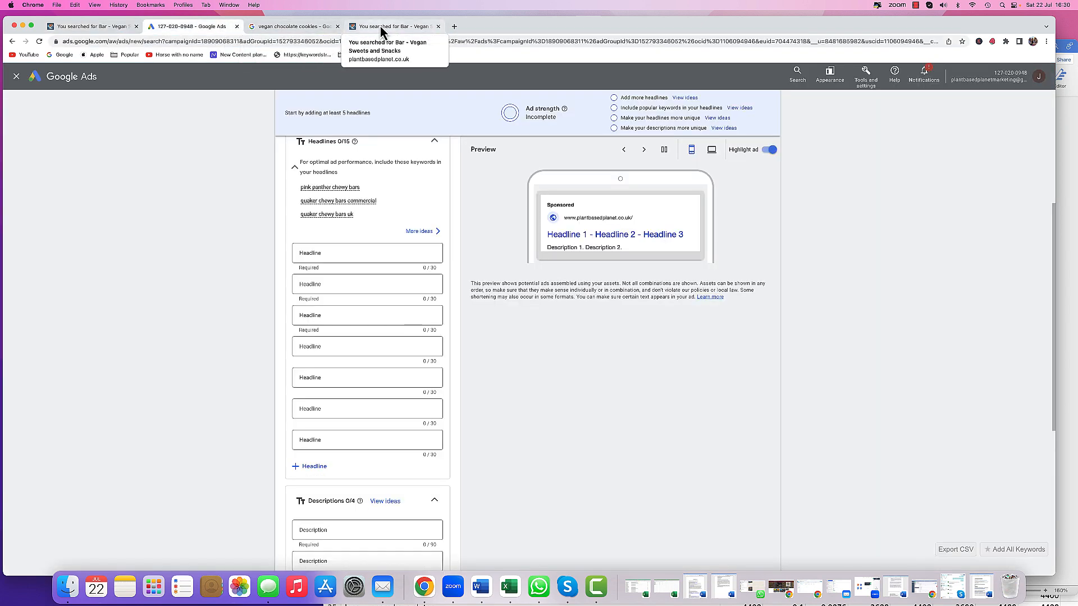
click(412, 28)
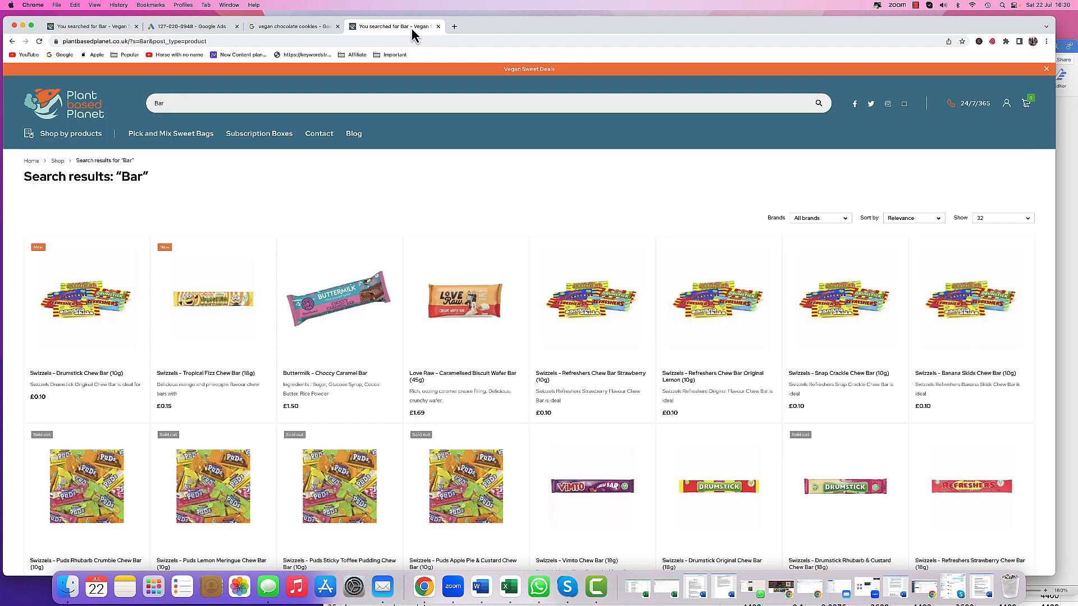
mouse_move(474, 36)
mouse_down()
mouse_move(483, 289)
mouse_move(493, 220)
mouse_move(472, 38)
mouse_up()
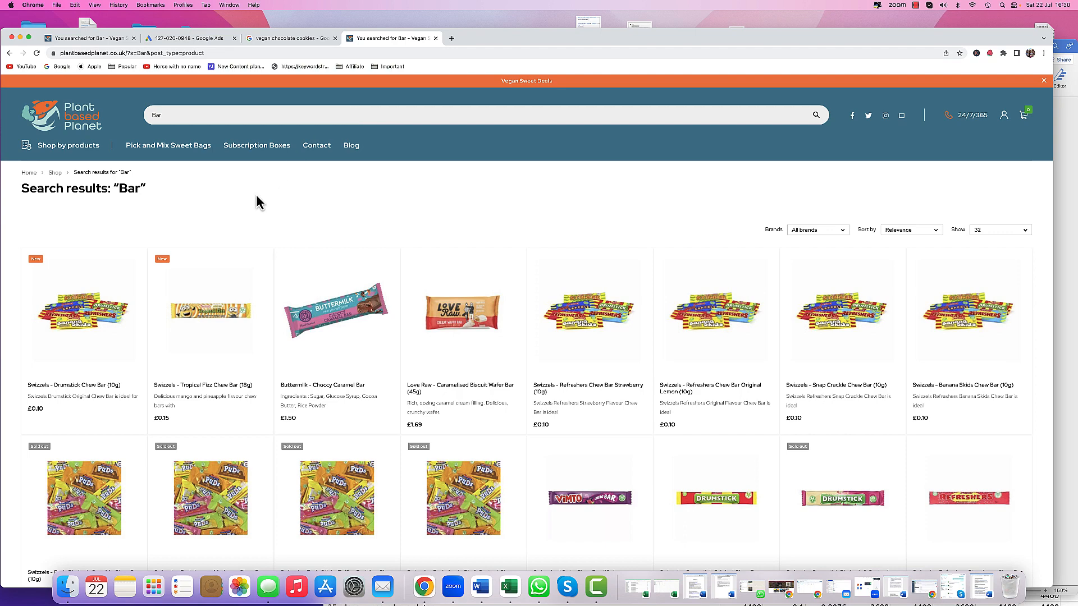
click(178, 38)
click(314, 264)
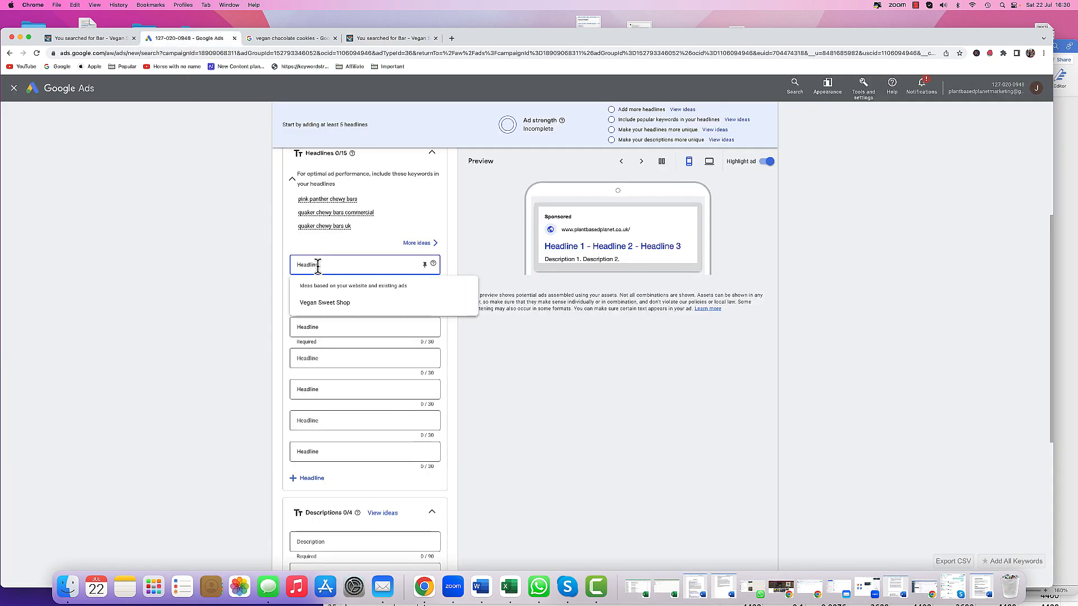
text(Vegan Chewy Bar)
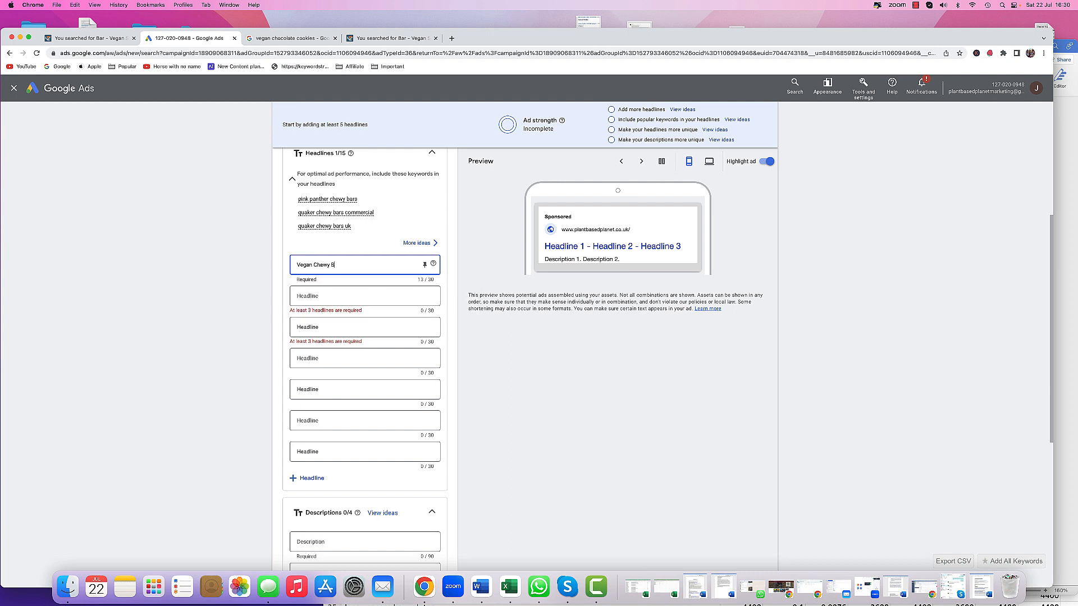
- Open the Vegan Chew Bars DATA.xls spreadsheet from the PBP Data folder's Vegan Chew Bars subfolder
click(338, 296)
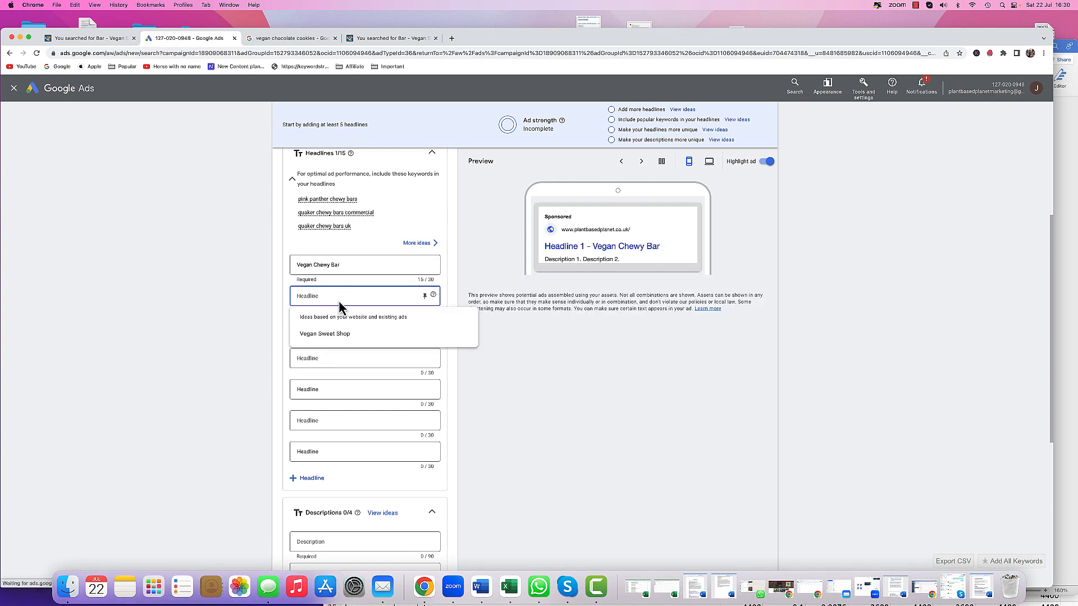
drag(499, 43, 510, 294)
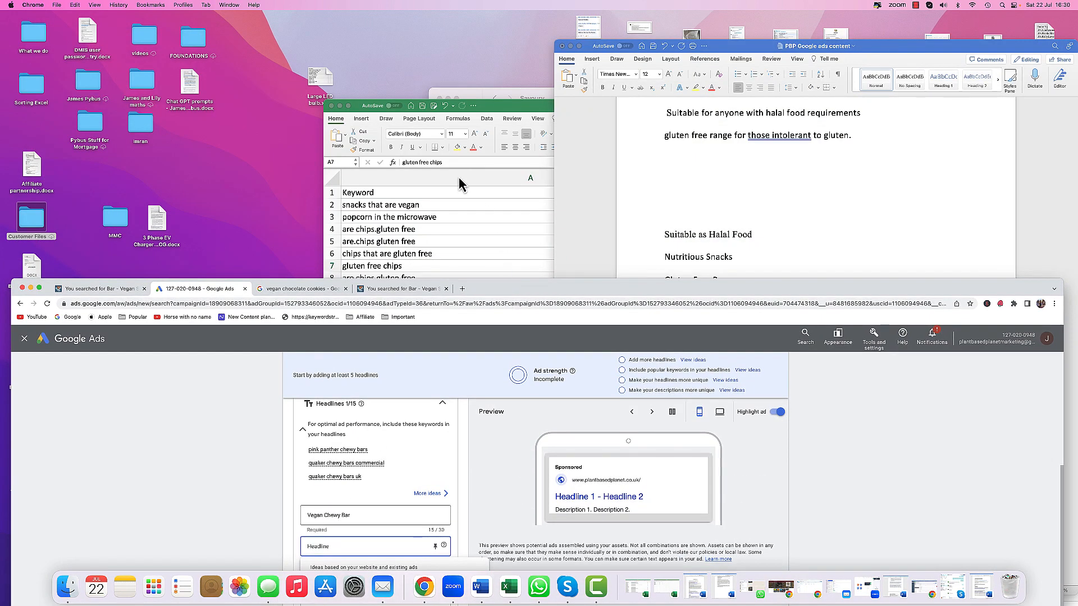
click(496, 109)
click(330, 106)
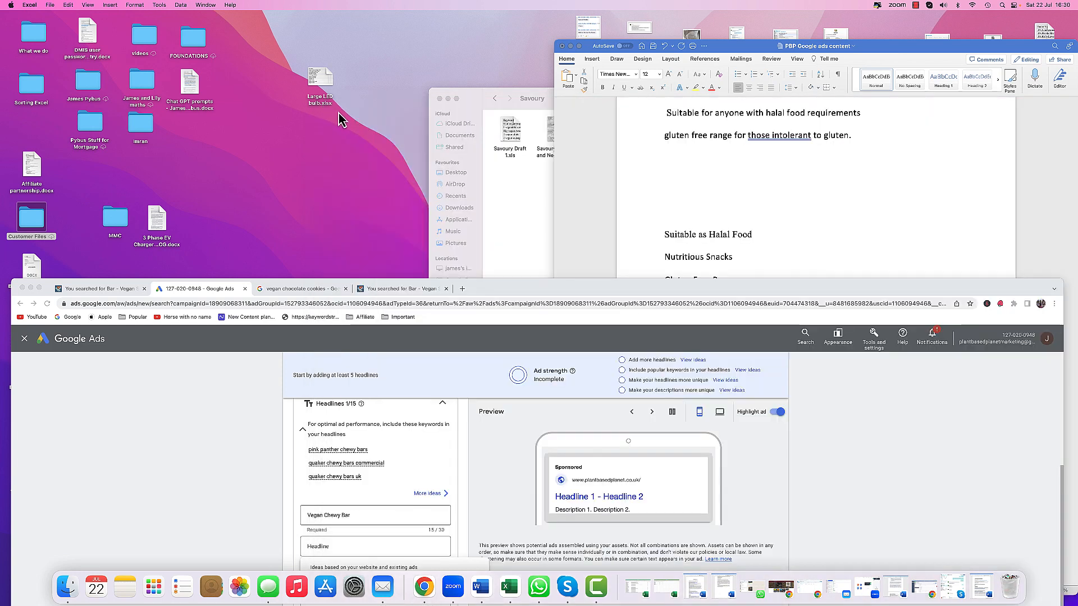
click(505, 192)
click(494, 98)
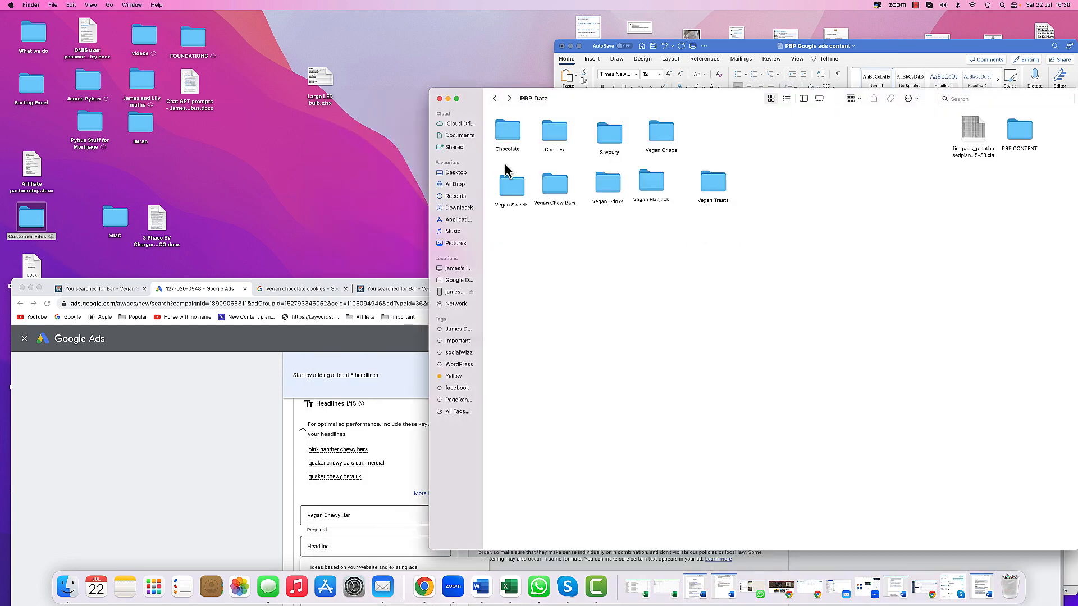
double_click(561, 189)
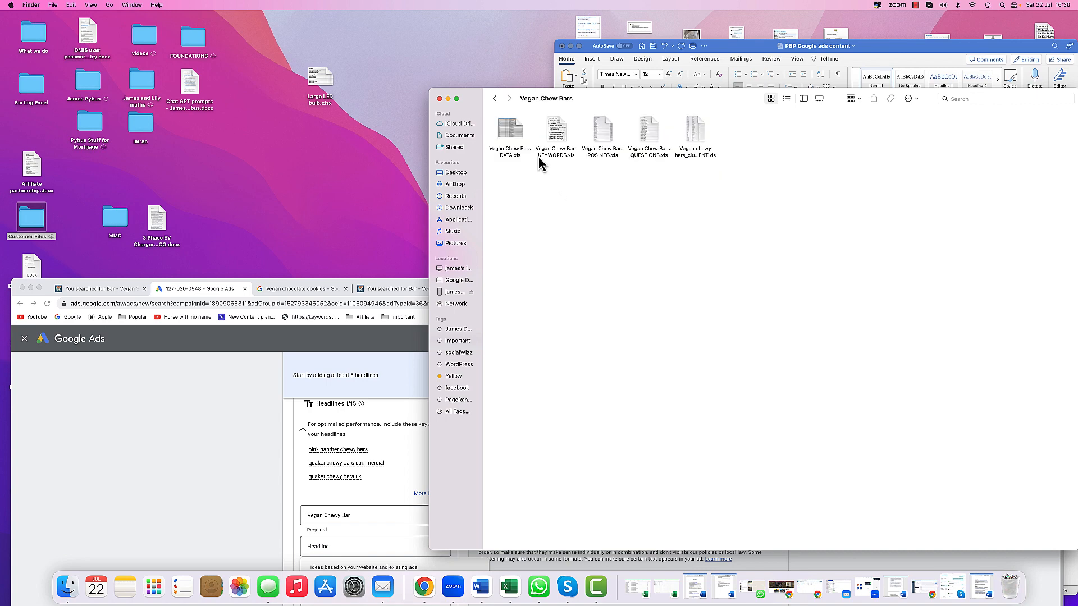
double_click(512, 133)
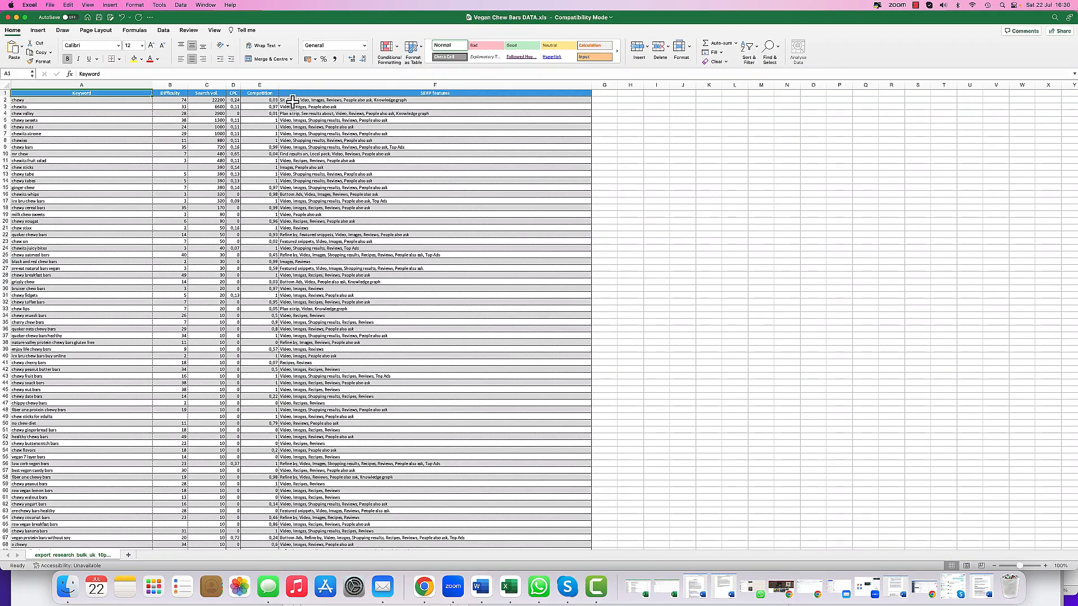
- Zoom in and review the keyword list in the Vegan Chew Bars DATA spreadsheet
click(1045, 566)
click(1045, 566)
click(1046, 566)
click(1046, 565)
click(1046, 565)
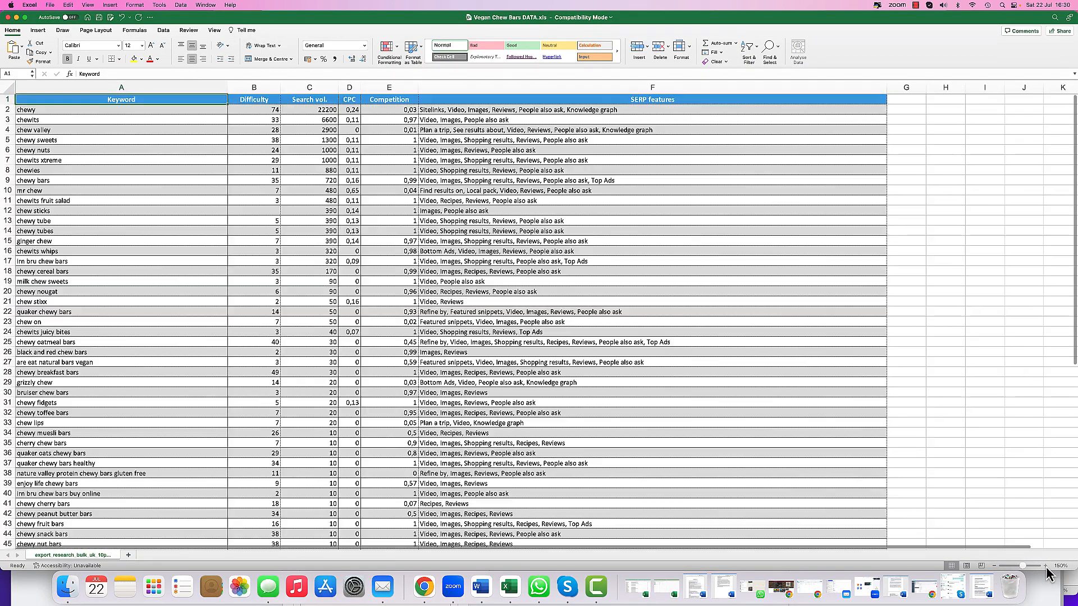
click(1046, 566)
click(1045, 565)
click(1046, 566)
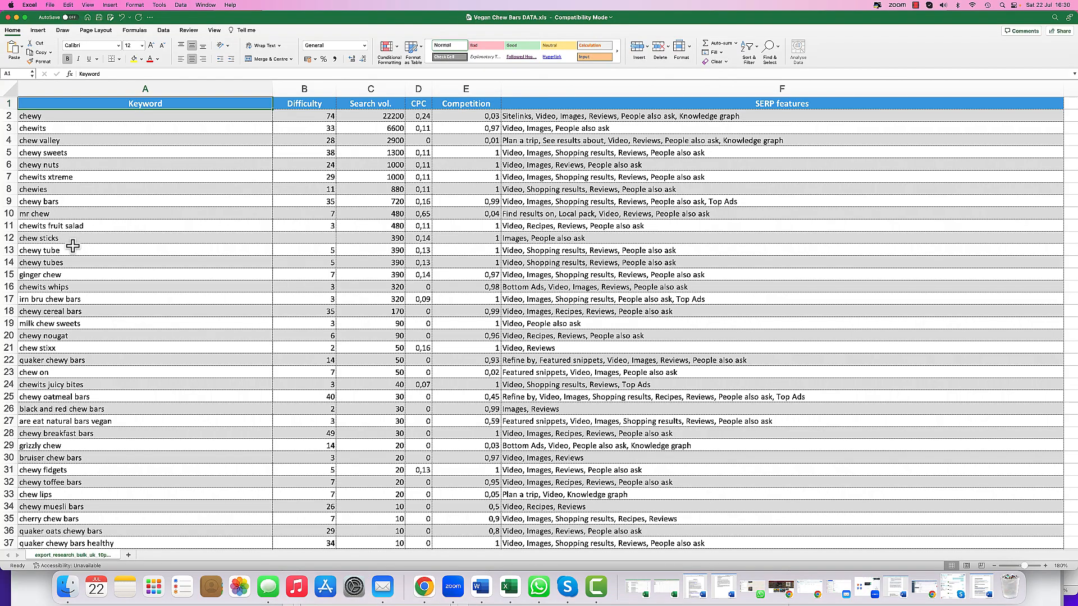
scroll(74, 250, down, 2)
scroll(74, 250, down, 4)
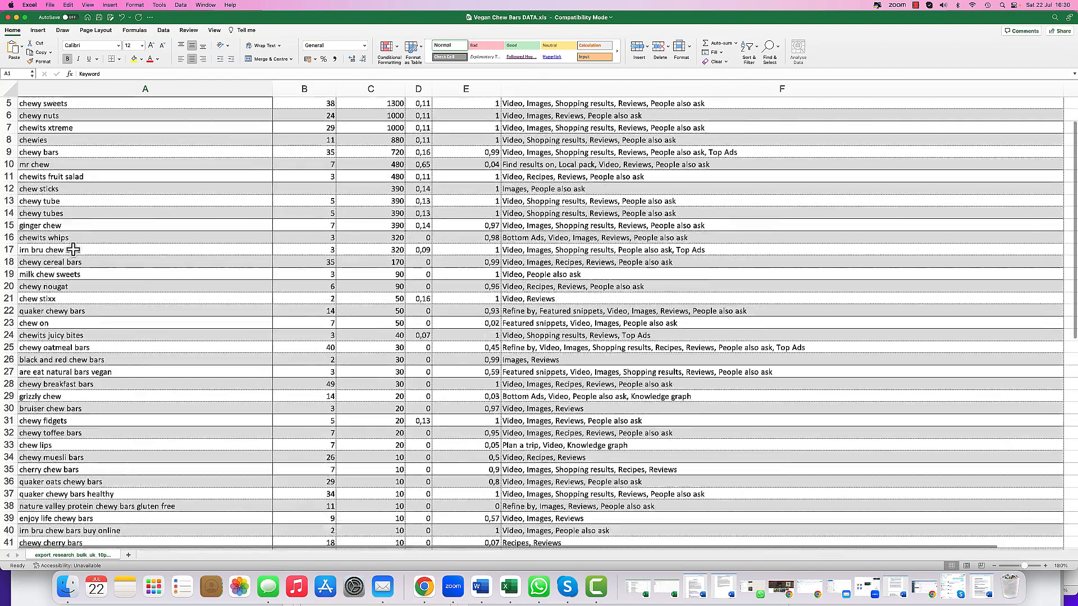
scroll(74, 249, down, 6)
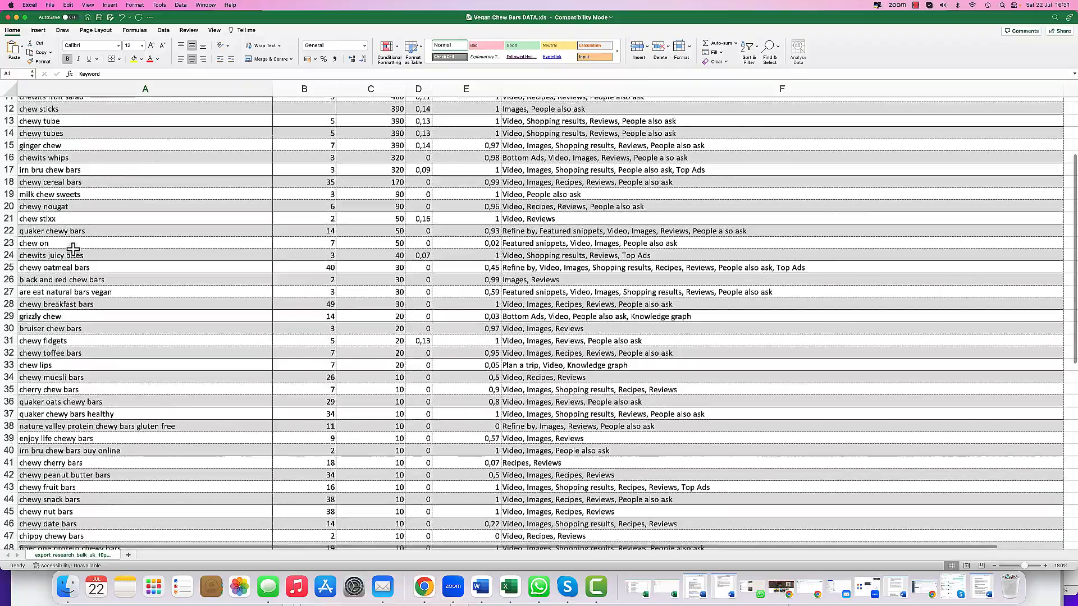
scroll(74, 249, down, 3)
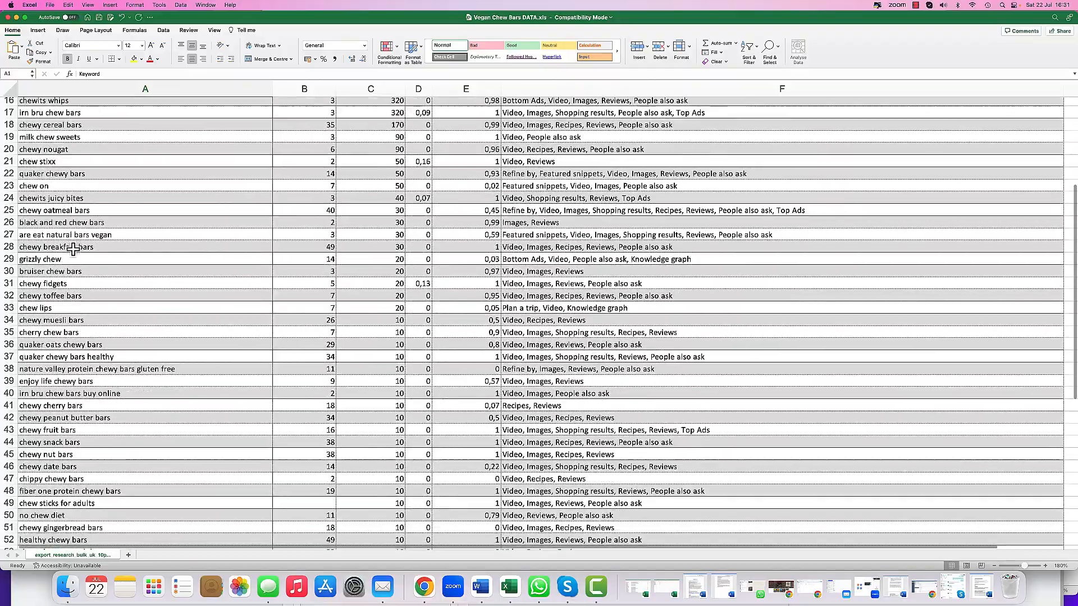
scroll(80, 253, down, 4)
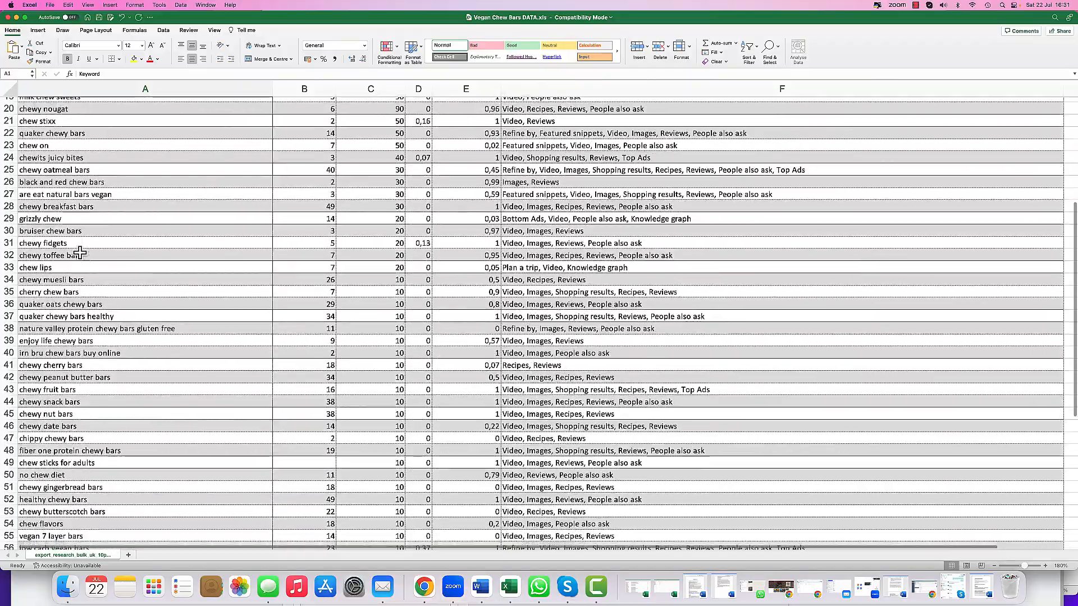
scroll(80, 254, down, 5)
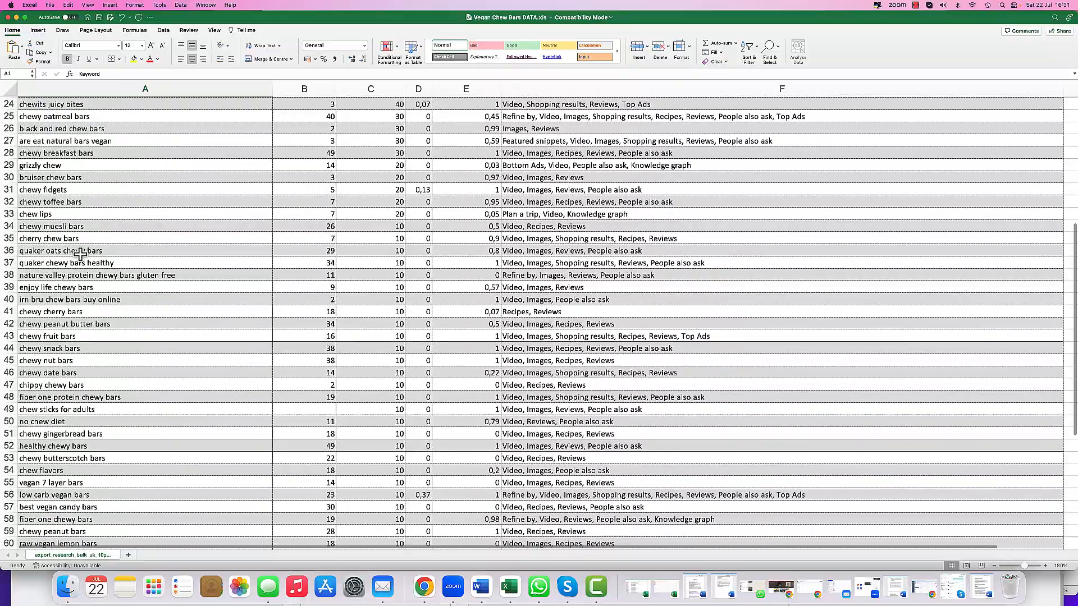
scroll(79, 254, down, 2)
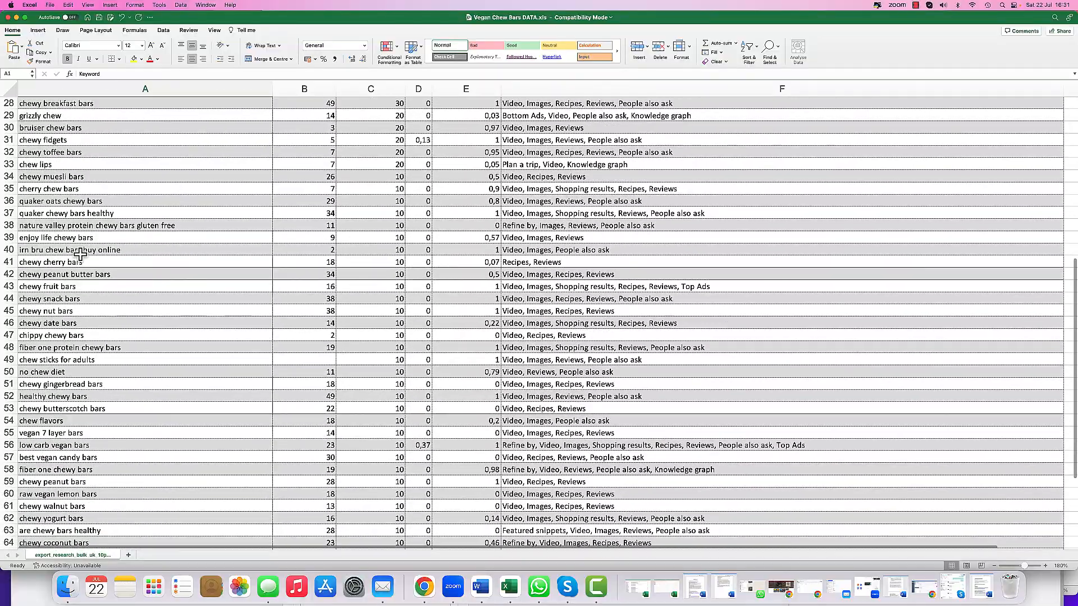
scroll(80, 255, down, 7)
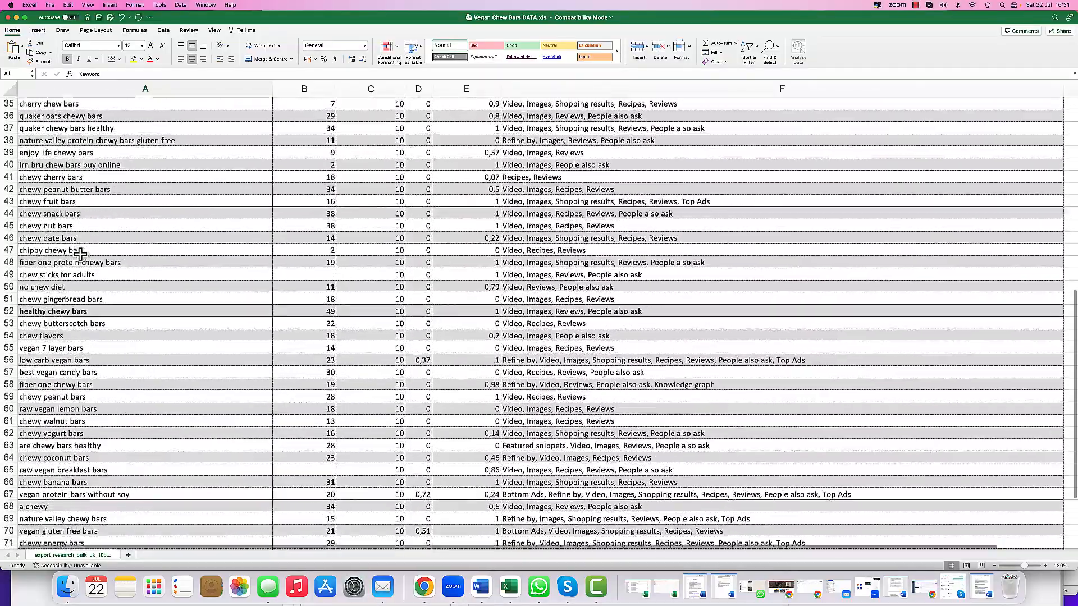
scroll(80, 254, down, 5)
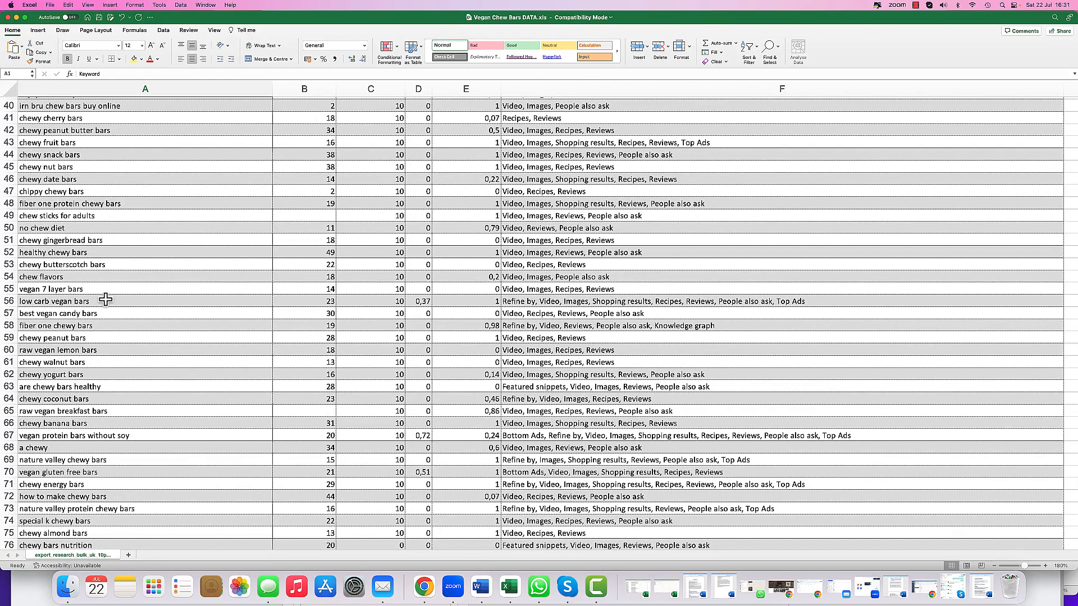
scroll(105, 299, down, 2)
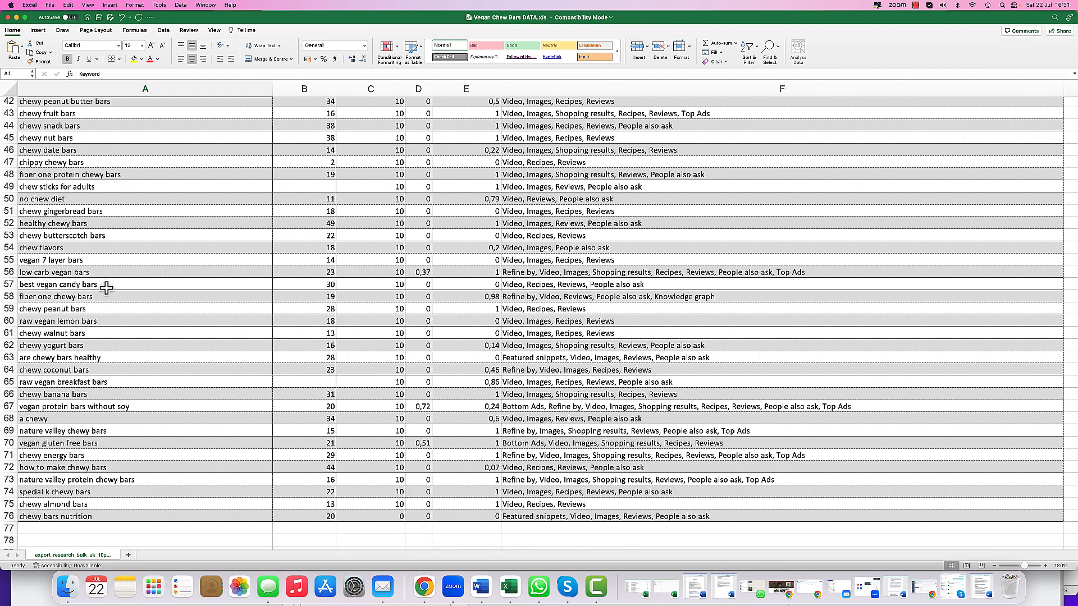
click(98, 273)
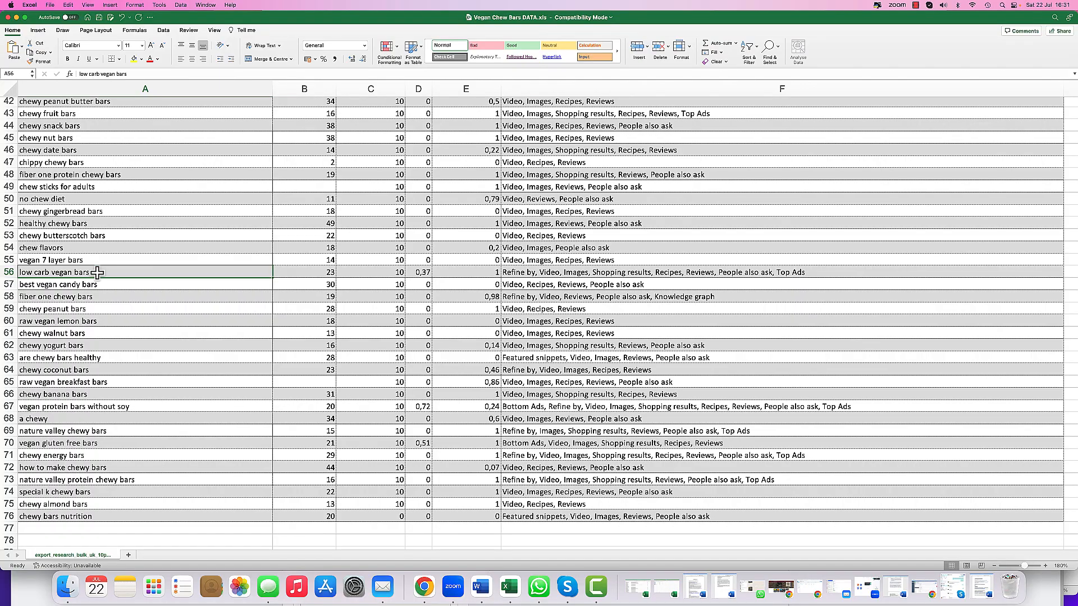
scroll(98, 272, up, 20)
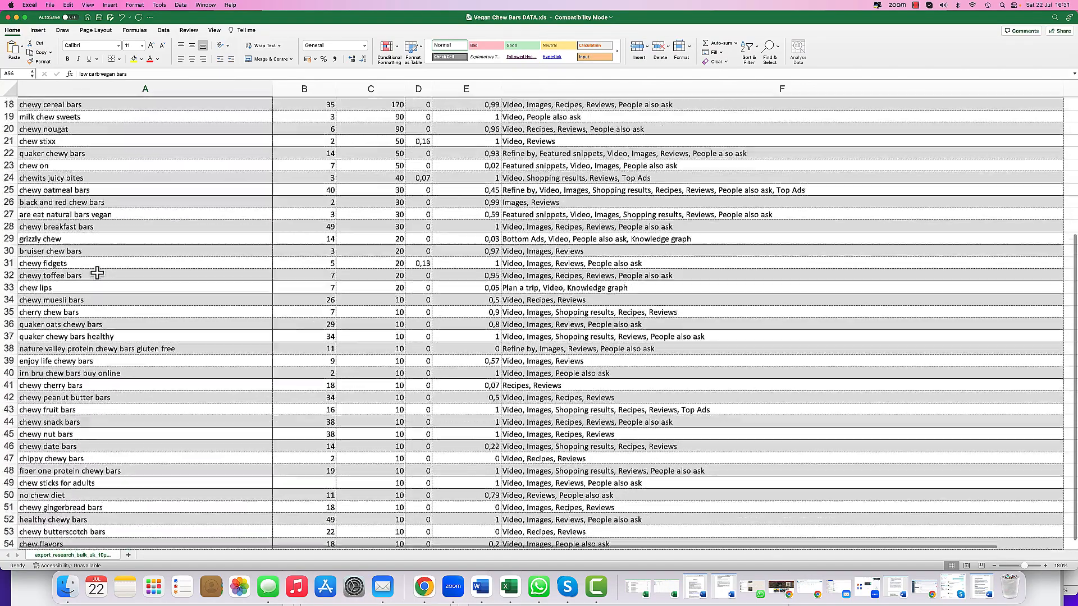
scroll(98, 272, up, 2)
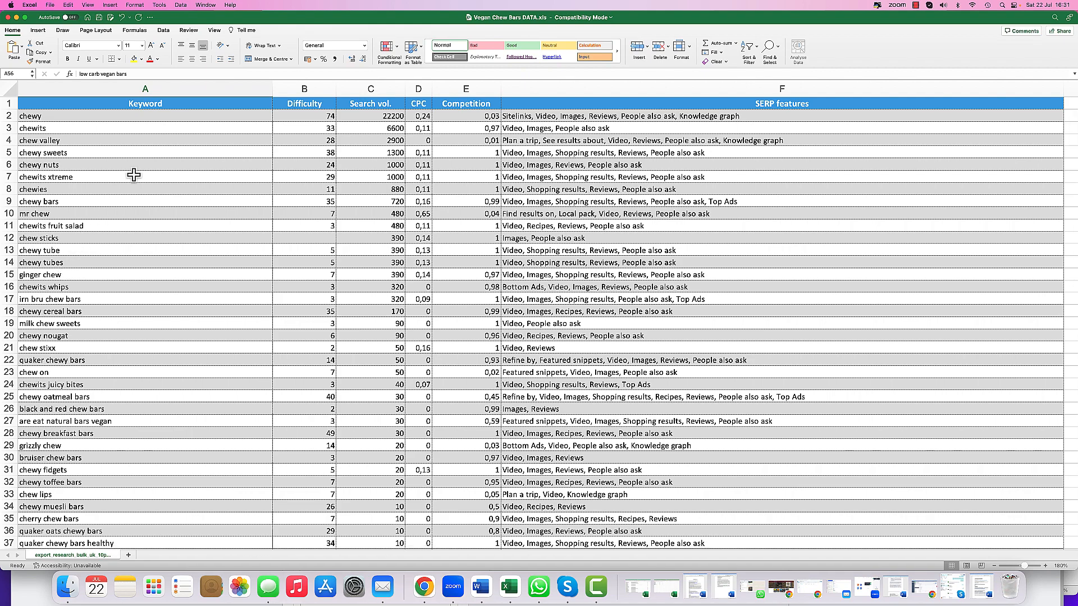
- Close the spreadsheet and search Google for vegan chewy sweets in the keyword research tab
click(17, 17)
click(308, 291)
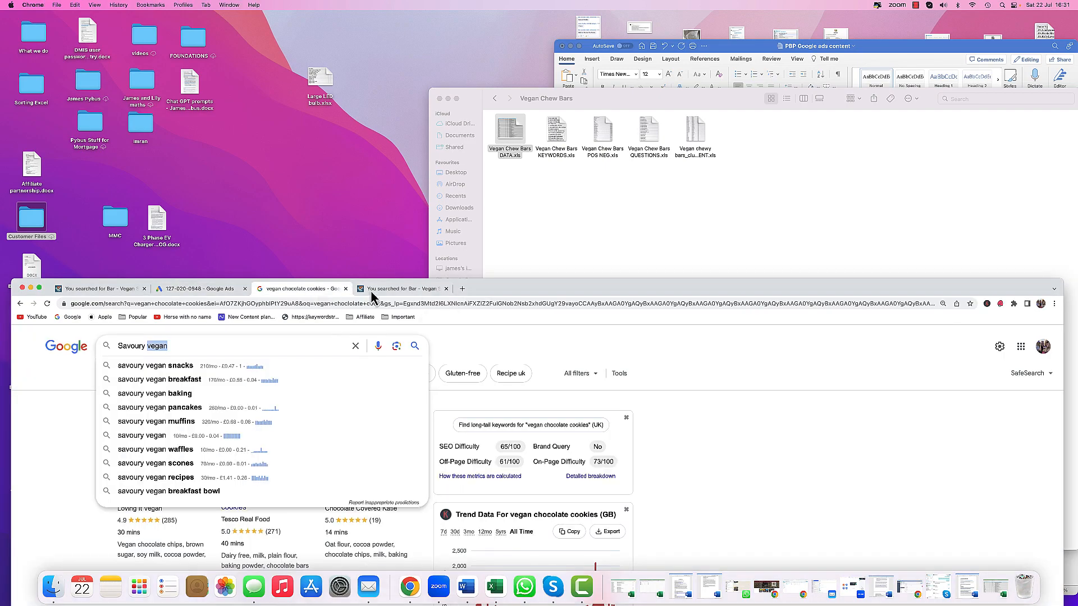
drag(510, 298, 495, 9)
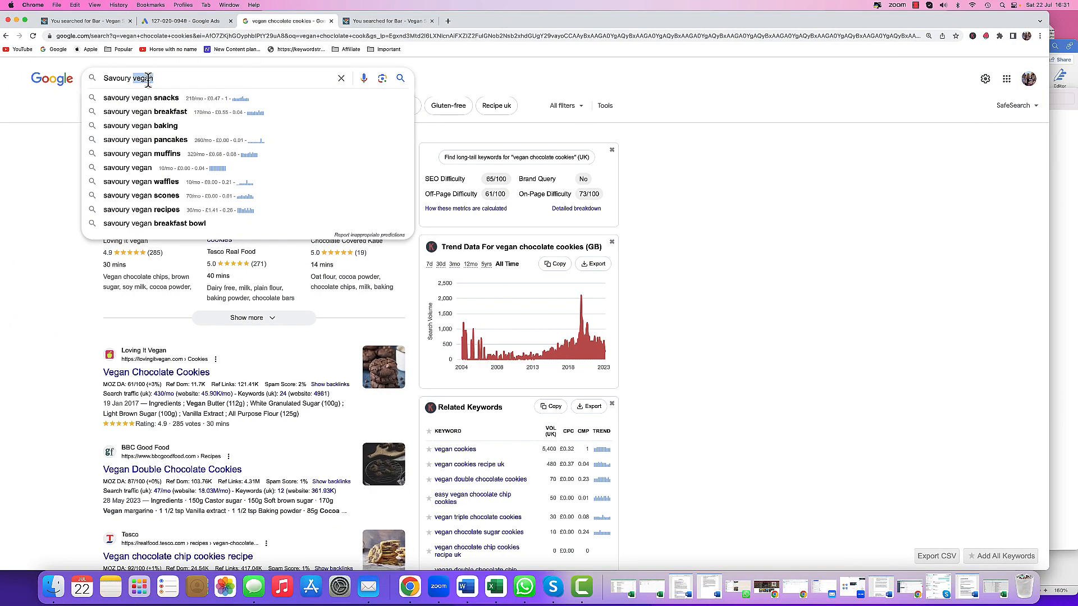
drag(131, 78, 90, 82)
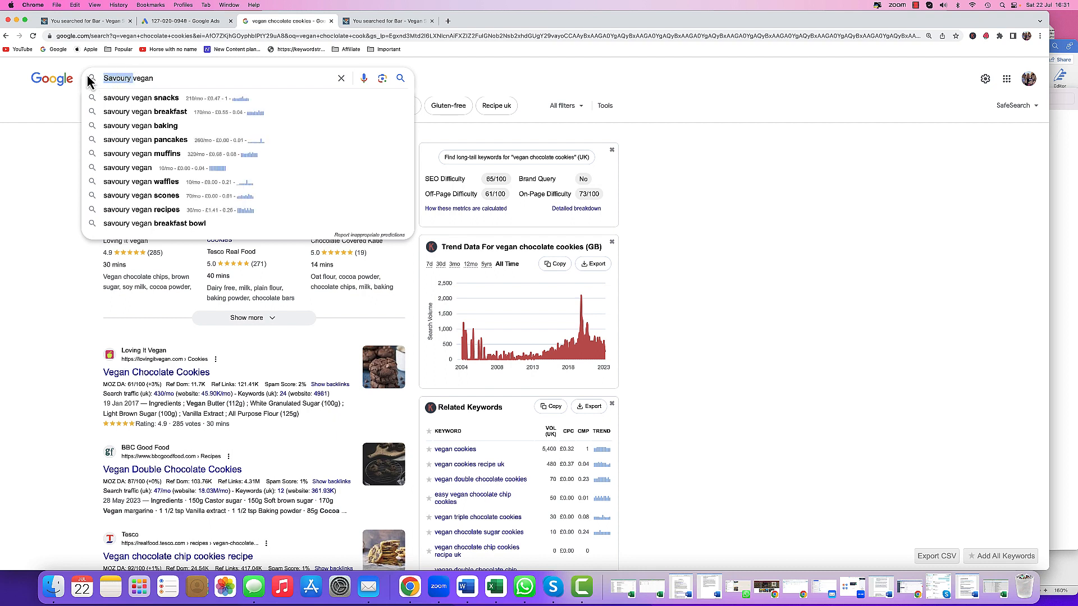
key(BackSpace)
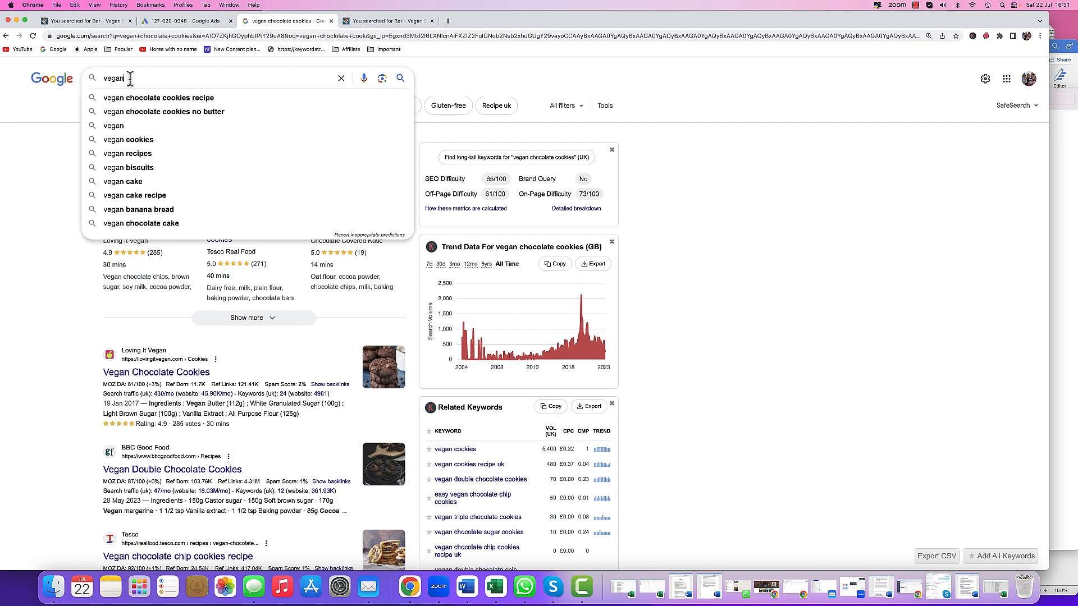
text(che)
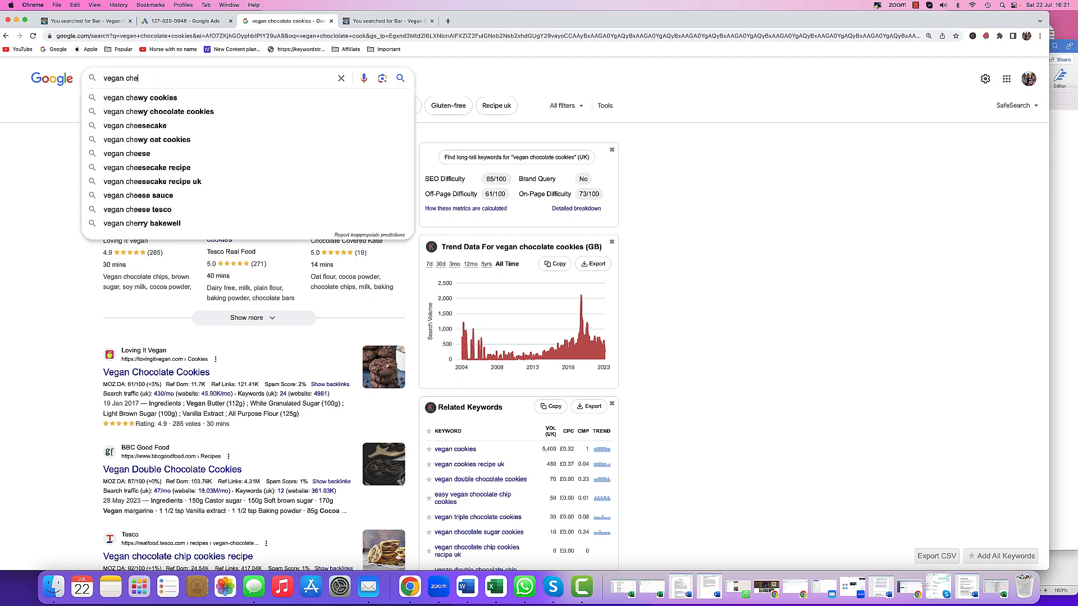
text(wy)
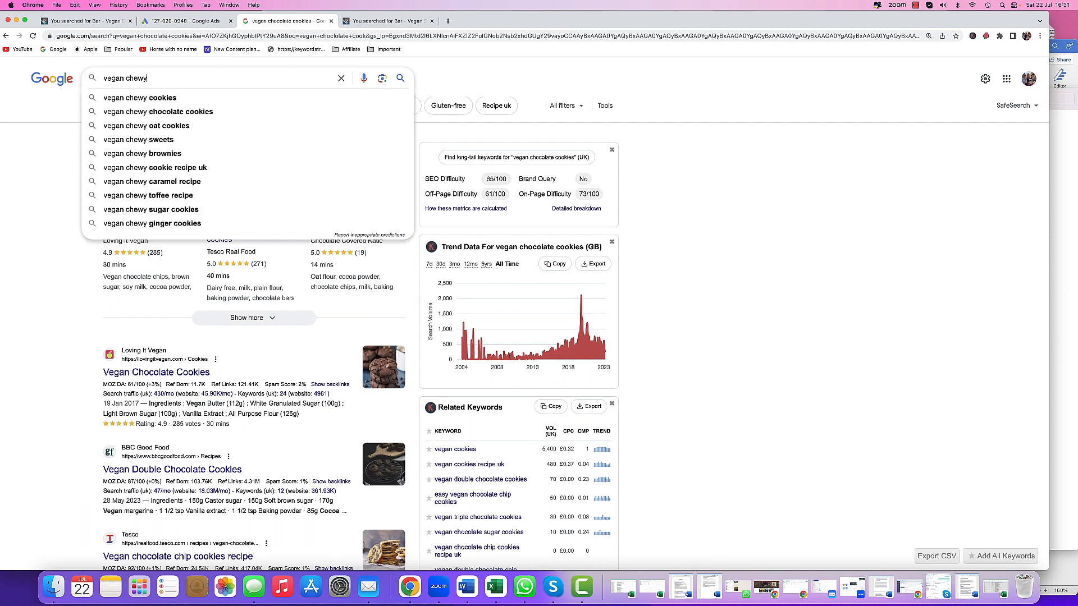
click(152, 141)
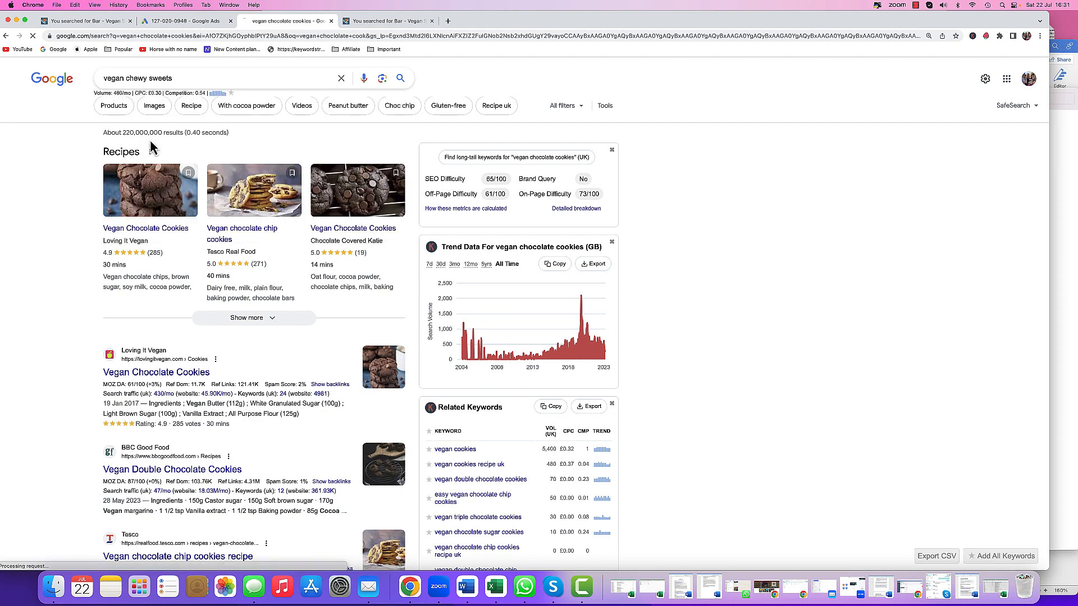
- Copy the search term and enter it as the second headline, capitalised as Vegan Chewy Sweets
drag(175, 80, 98, 84)
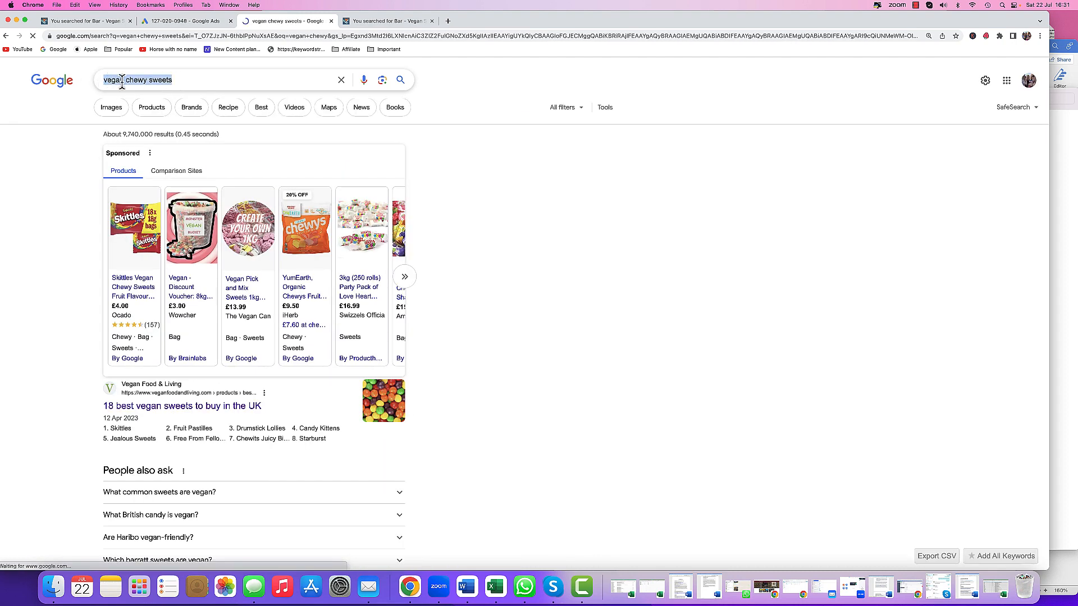
right_click(122, 81)
click(145, 147)
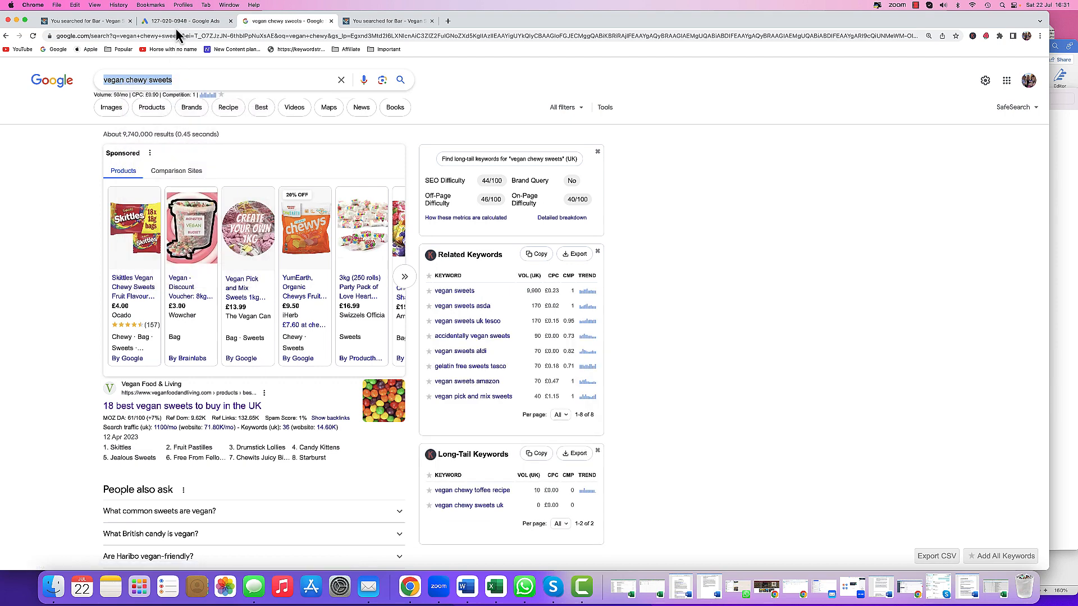
click(177, 23)
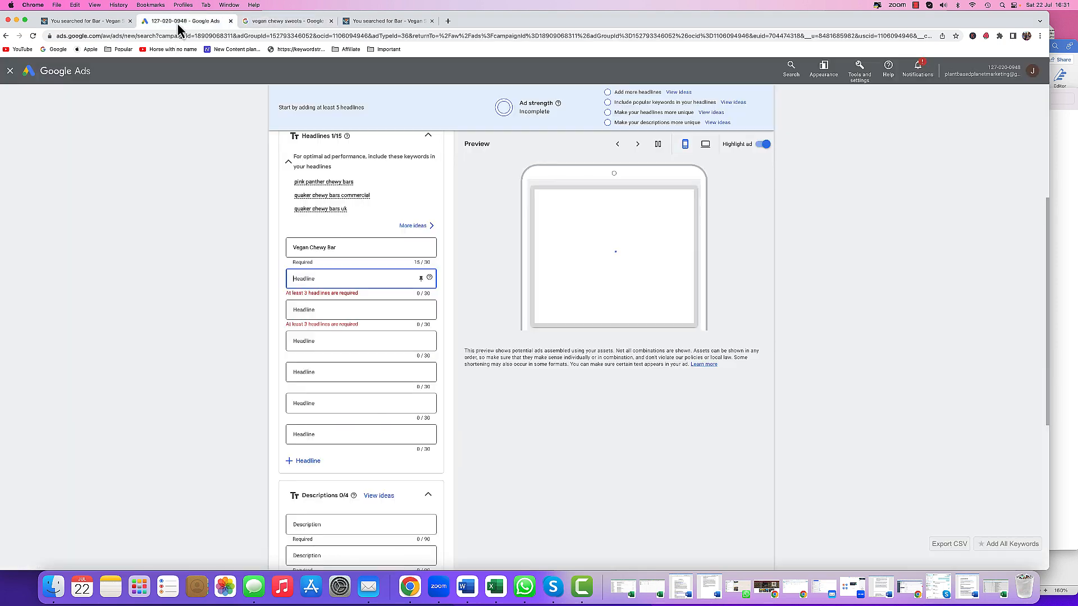
right_click(301, 279)
click(312, 339)
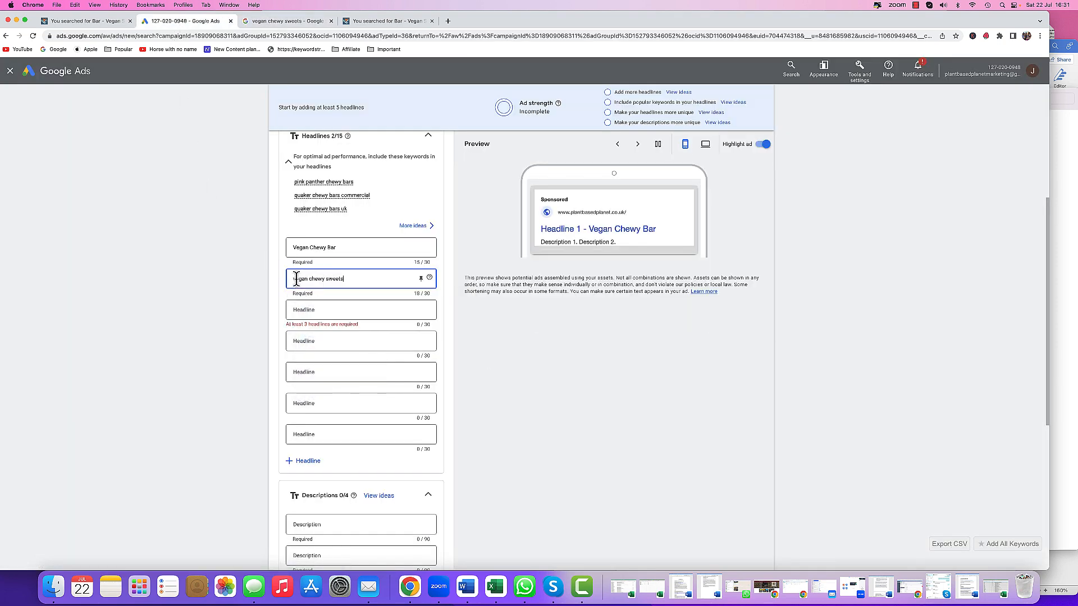
key(Delete)
text(V)
key(Delete)
text(C)
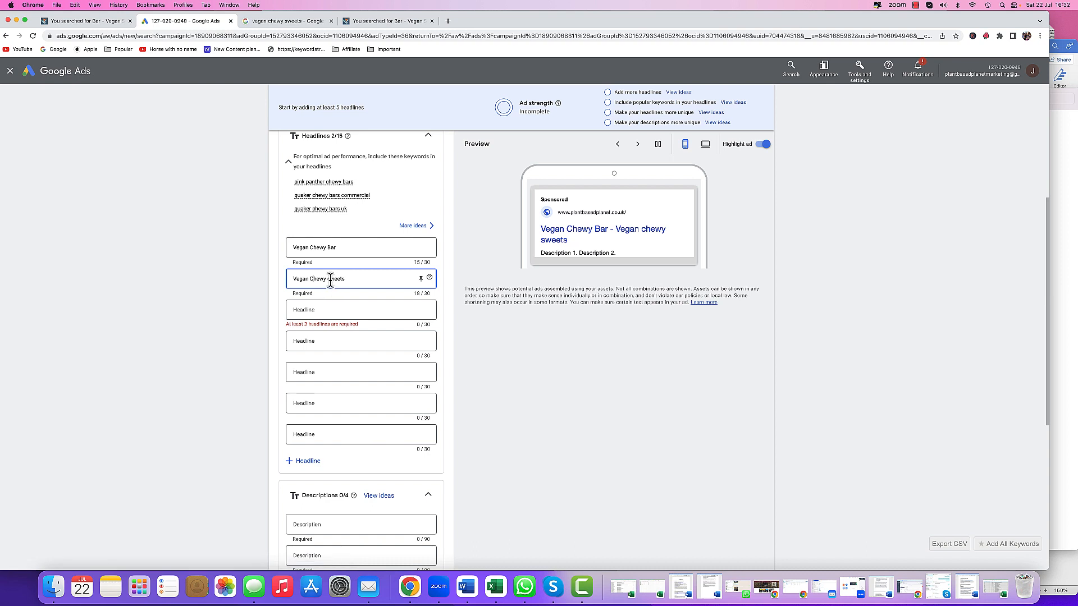
click(333, 286)
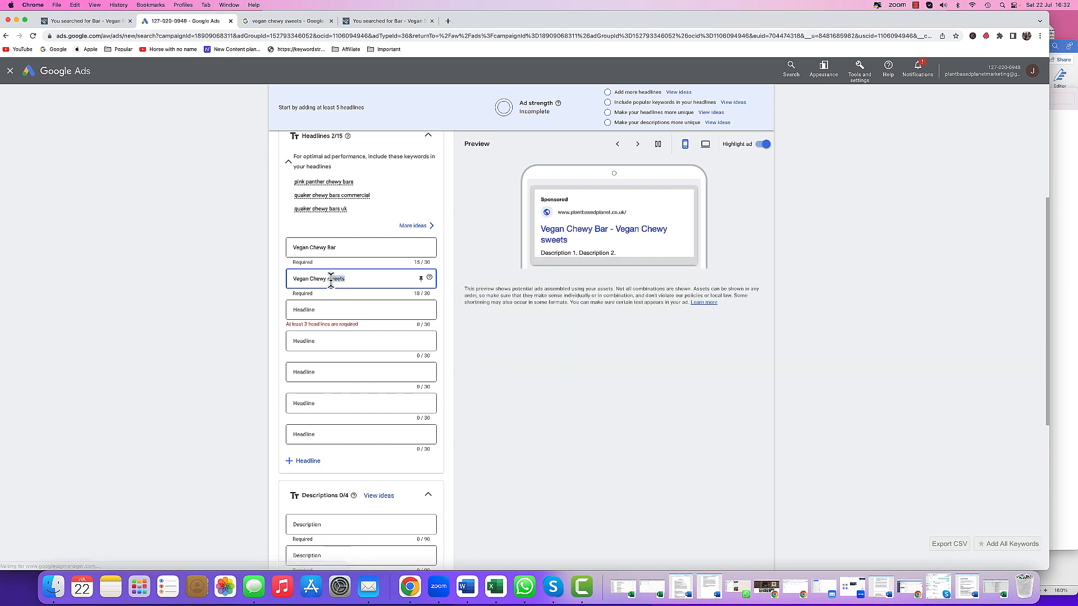
- Search Google for vegan granola bars and switch back to the shop's Bar search results
click(332, 310)
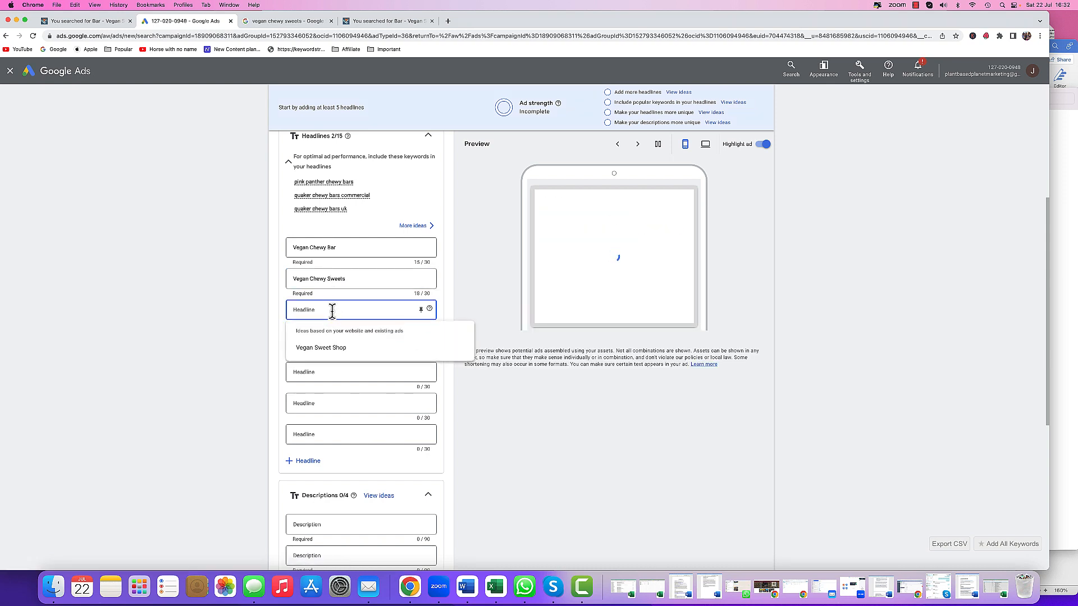
click(335, 311)
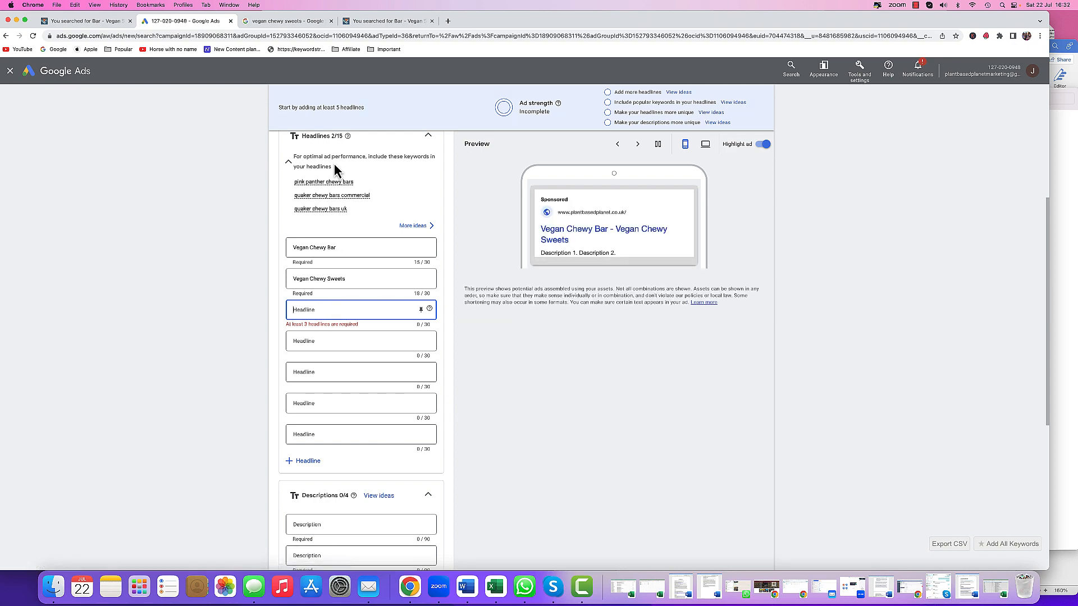
click(288, 20)
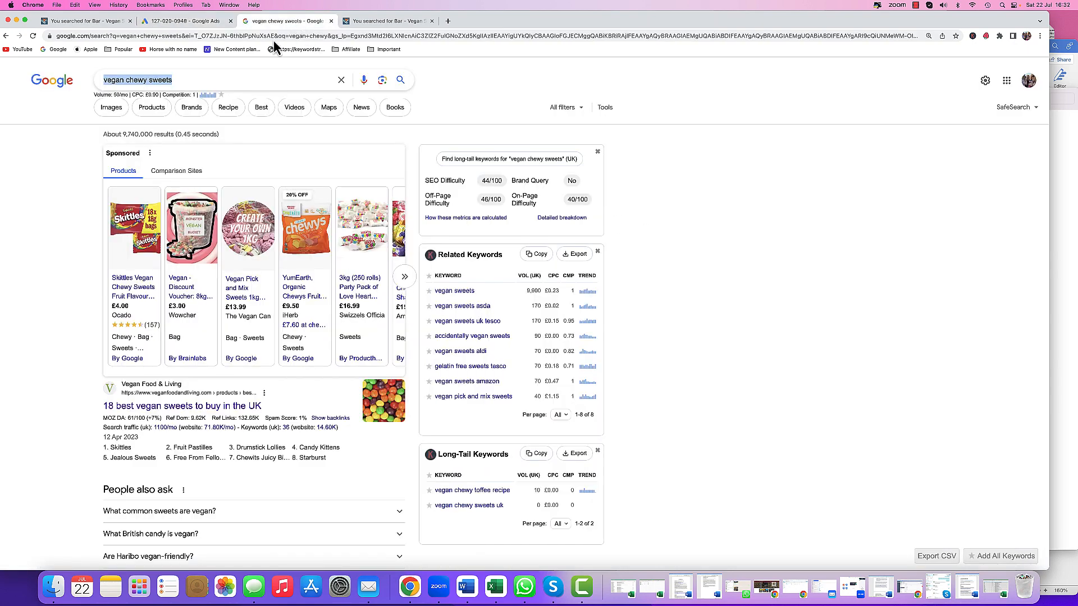
click(191, 79)
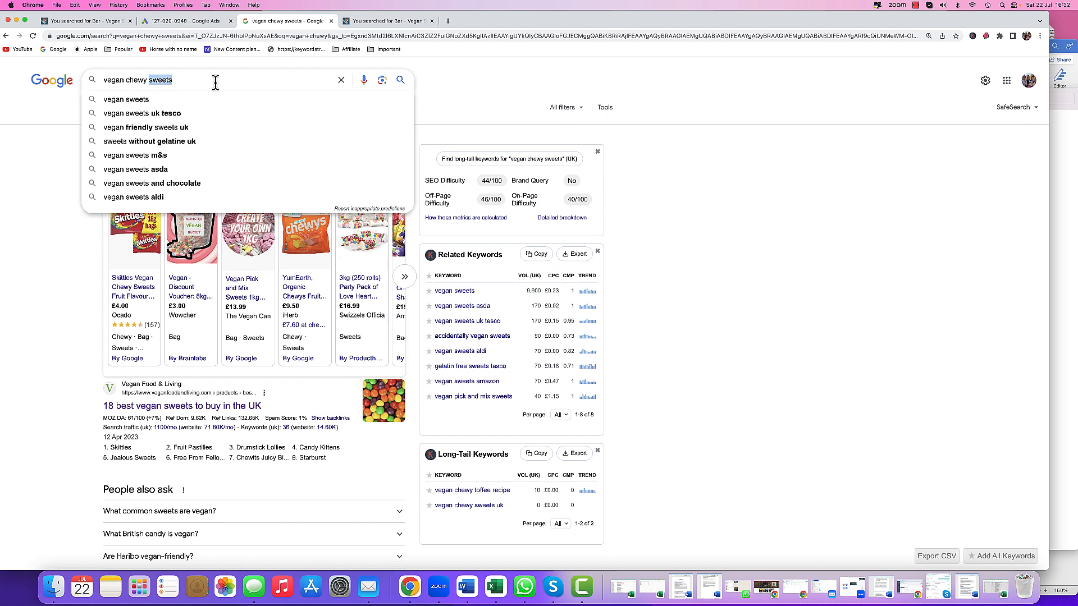
text(bar)
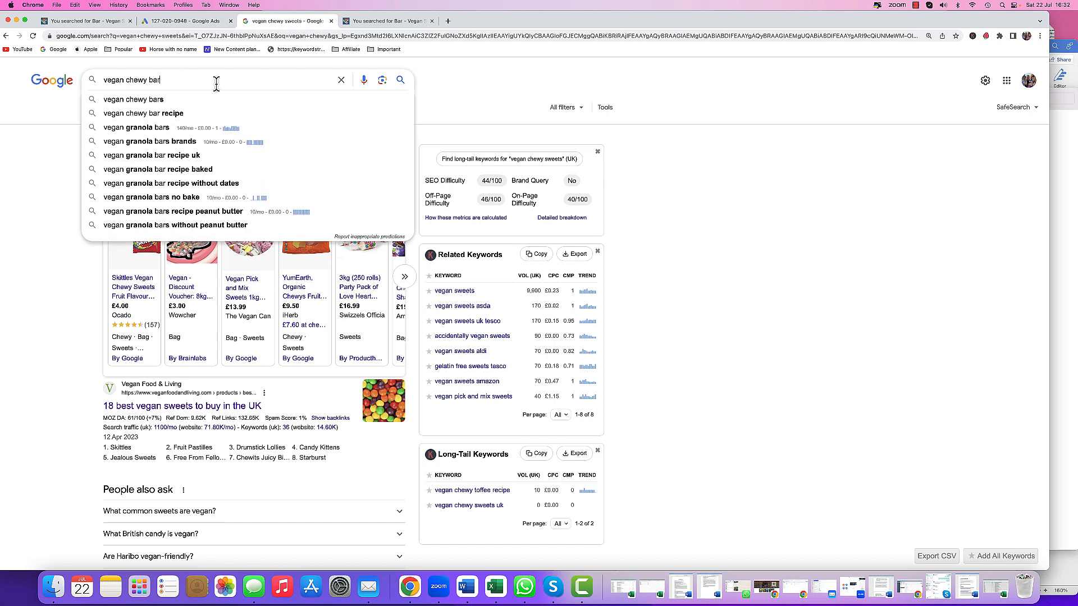
click(158, 130)
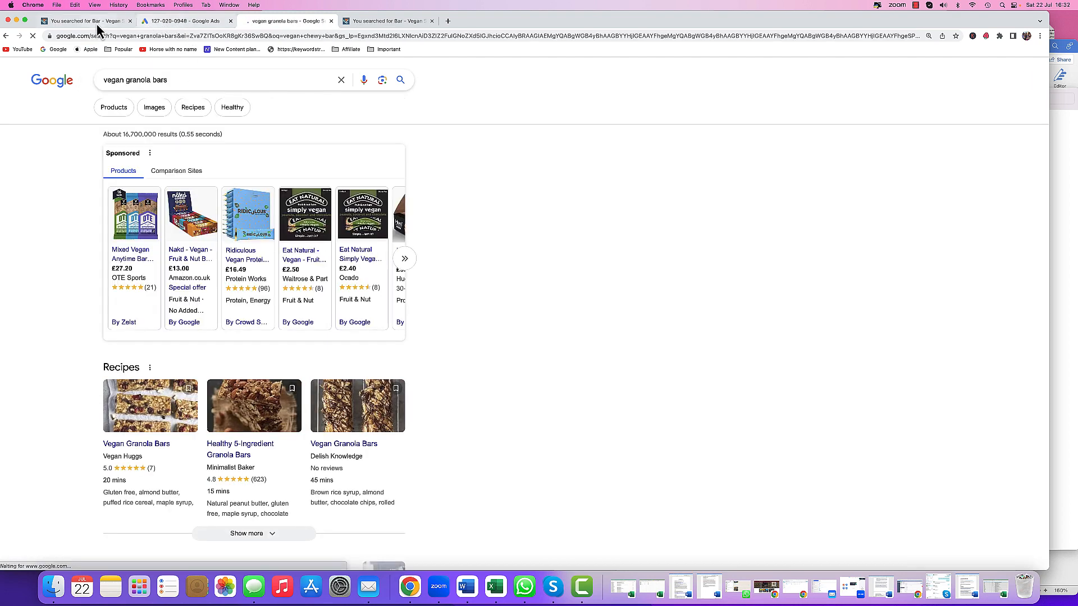
click(96, 24)
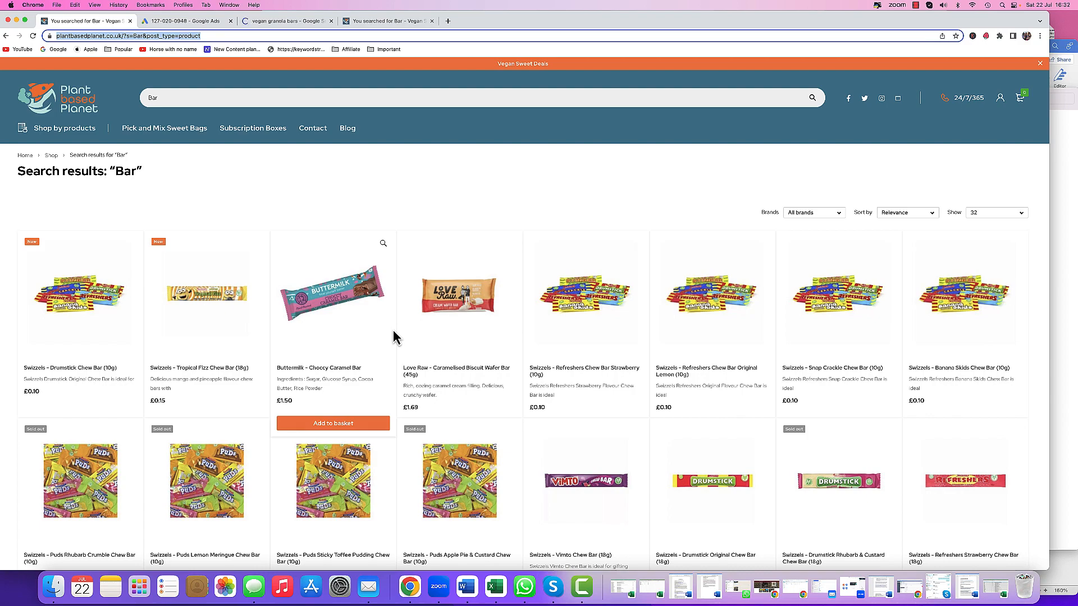
scroll(358, 312, down, 5)
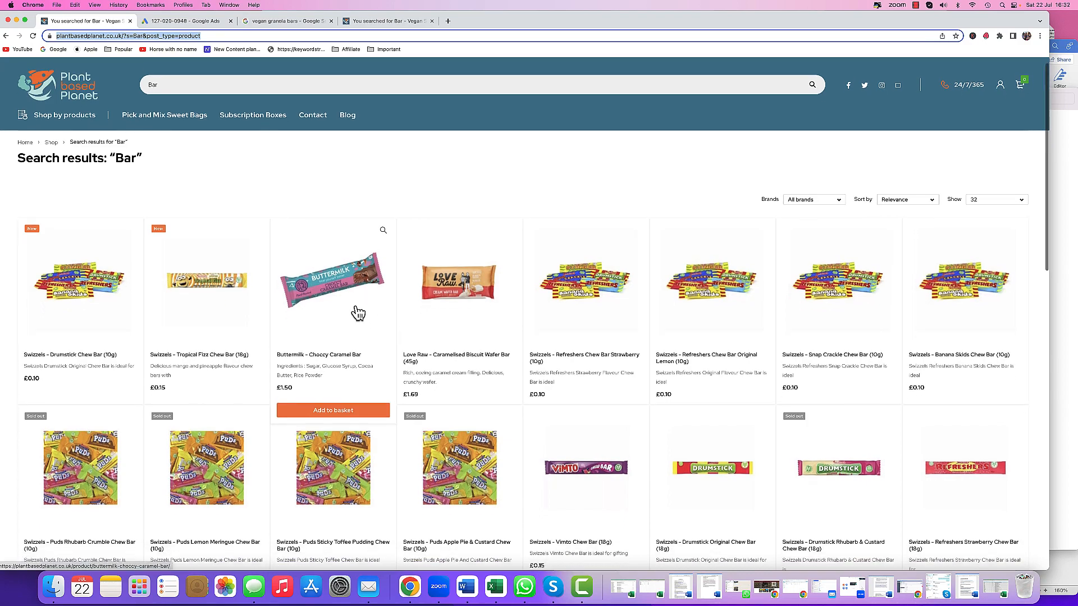
- Browse the shop's Bar search results to review the bar products
scroll(359, 313, down, 4)
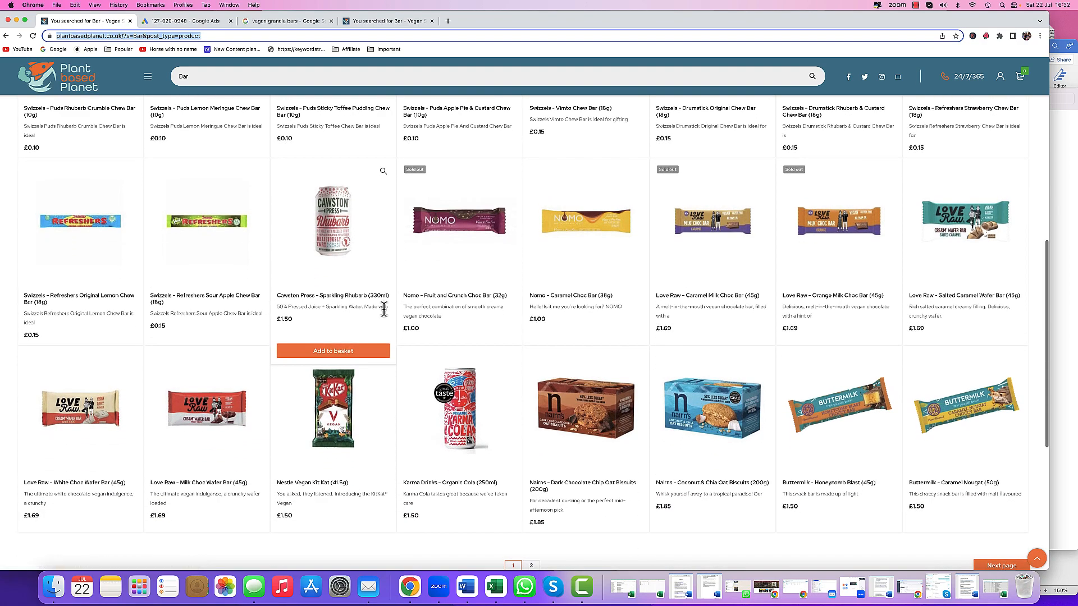
scroll(384, 309, down, 1)
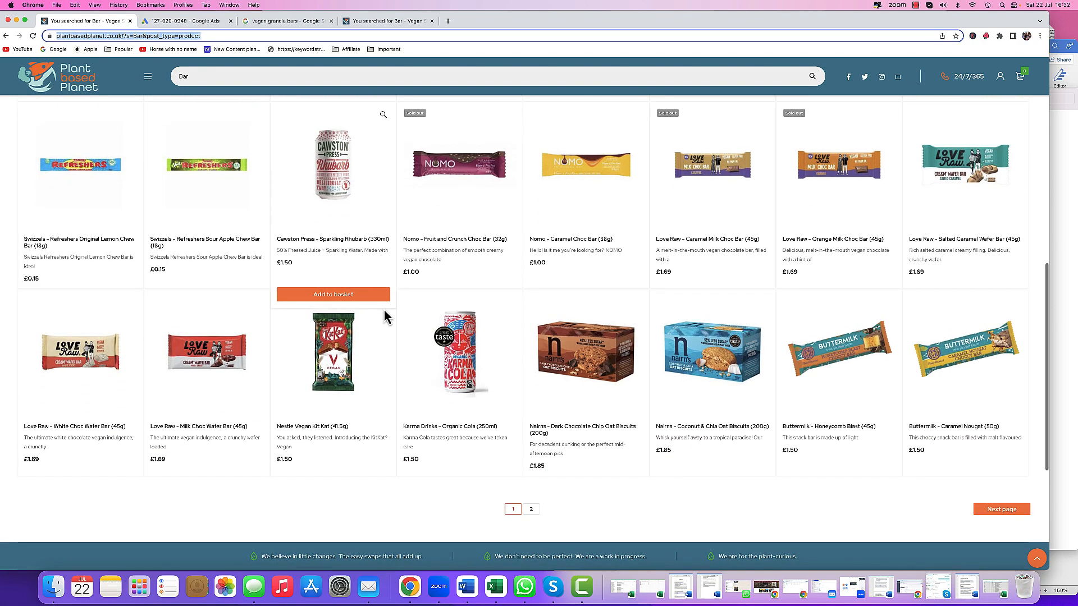
scroll(384, 310, down, 1)
scroll(384, 310, down, 1)
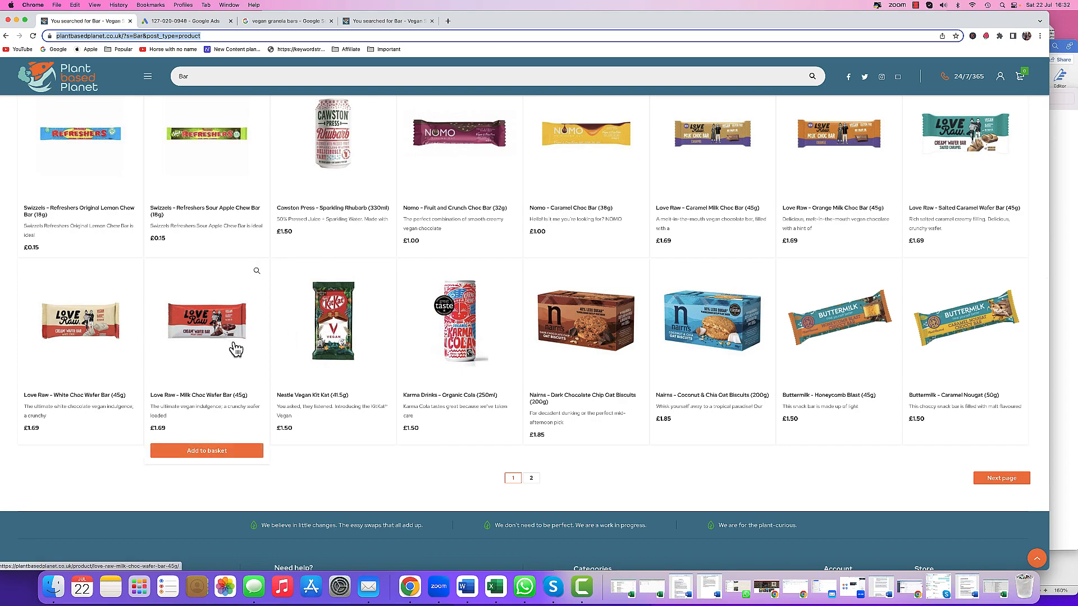
scroll(373, 372, up, 3)
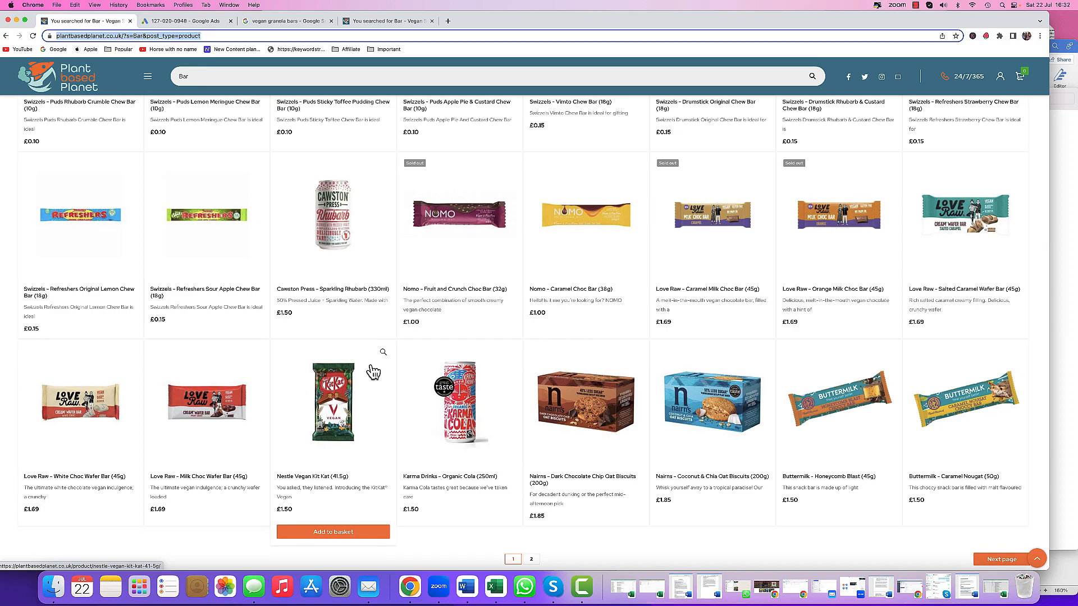
scroll(374, 372, up, 2)
scroll(374, 372, up, 2)
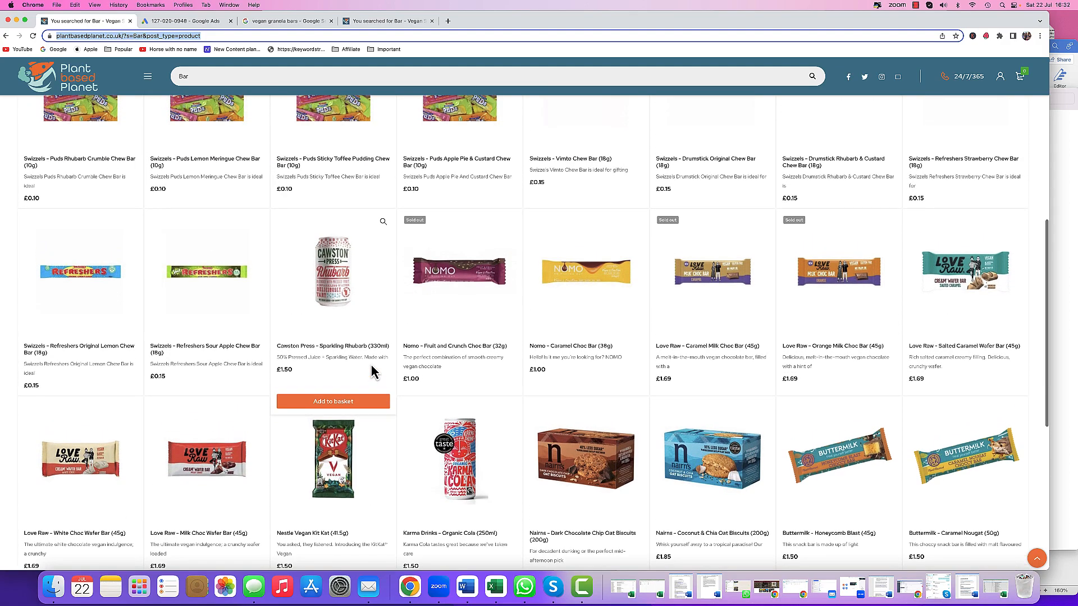
scroll(373, 372, up, 10)
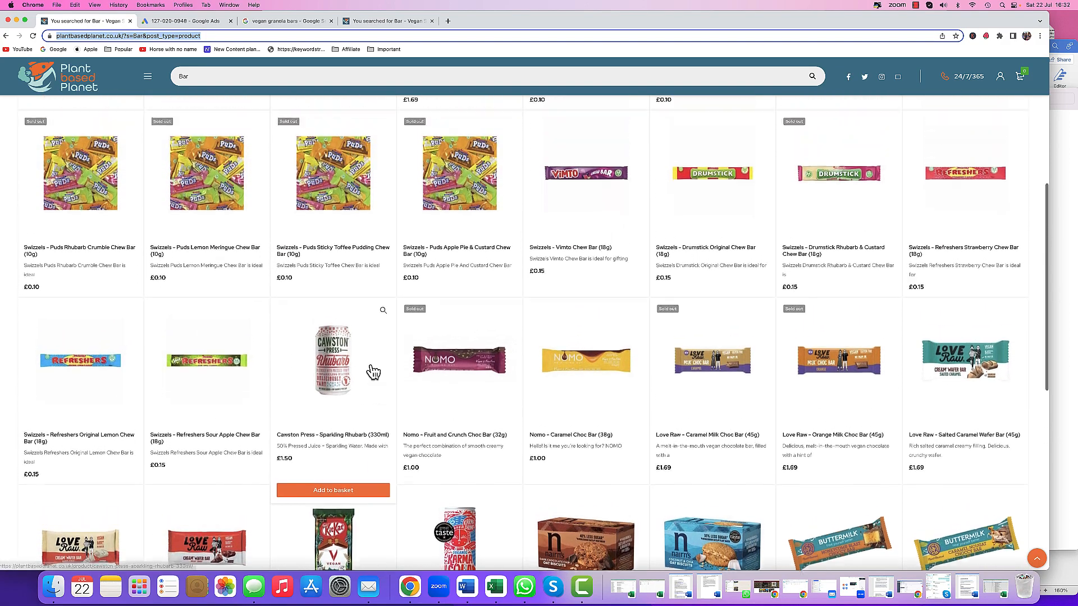
- Copy the vegan granola bars search term and paste it into the third headline
click(275, 21)
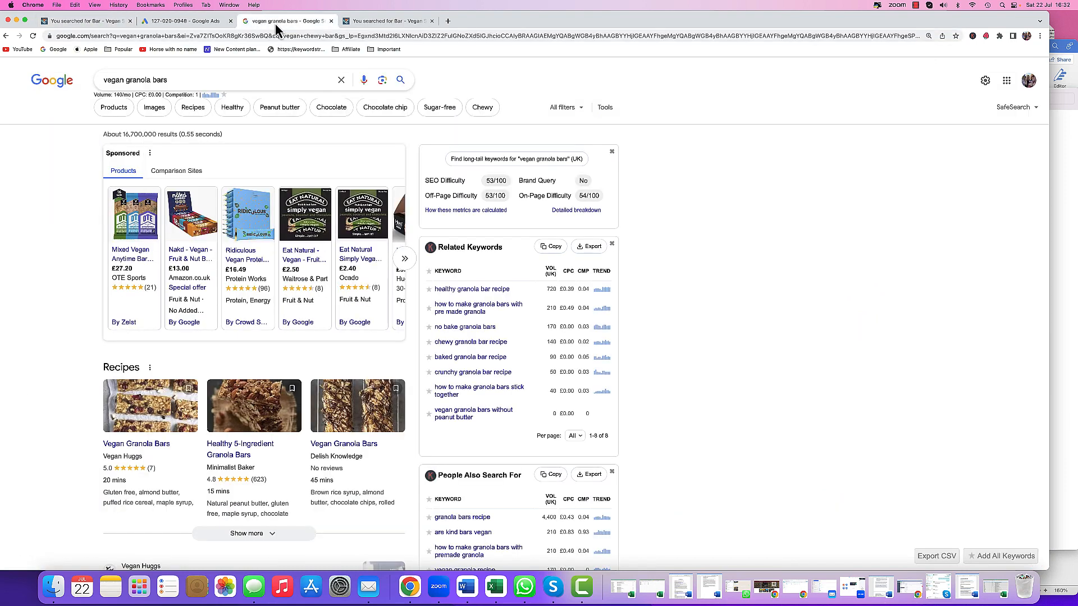
drag(173, 81, 81, 87)
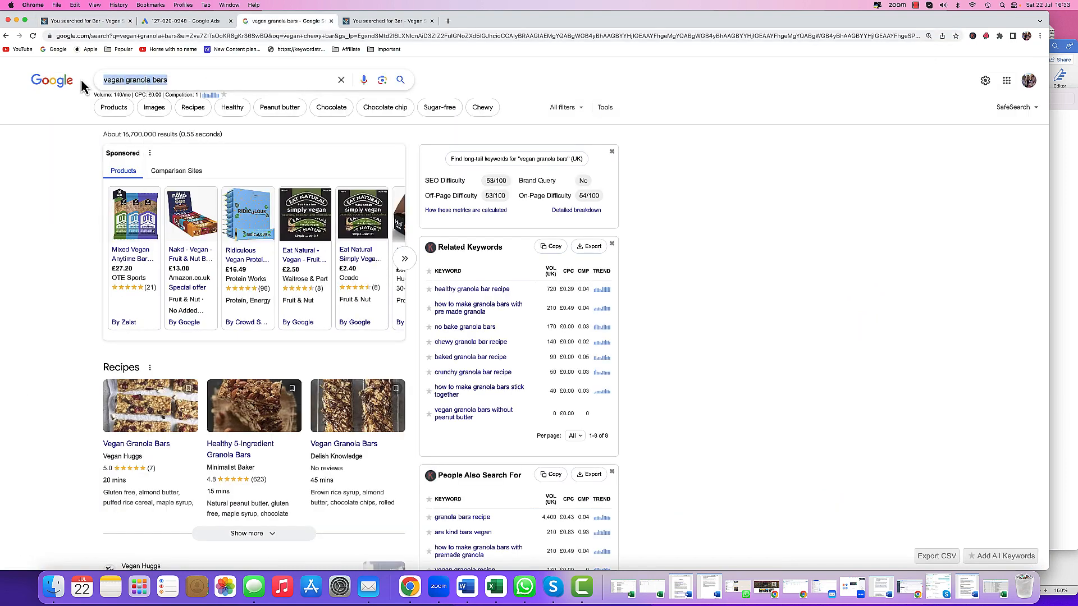
right_click(129, 81)
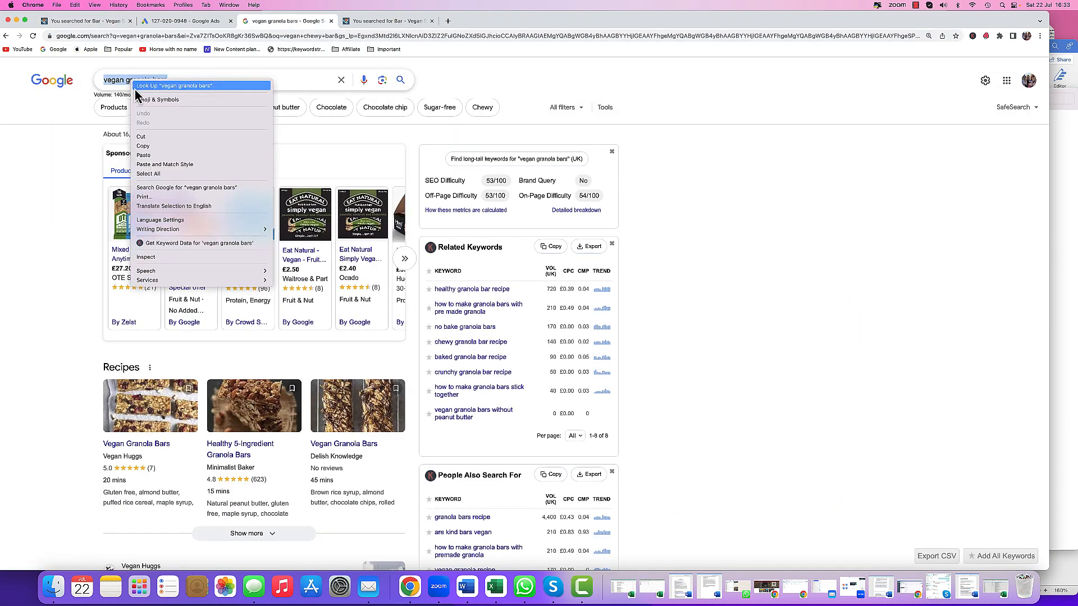
click(143, 146)
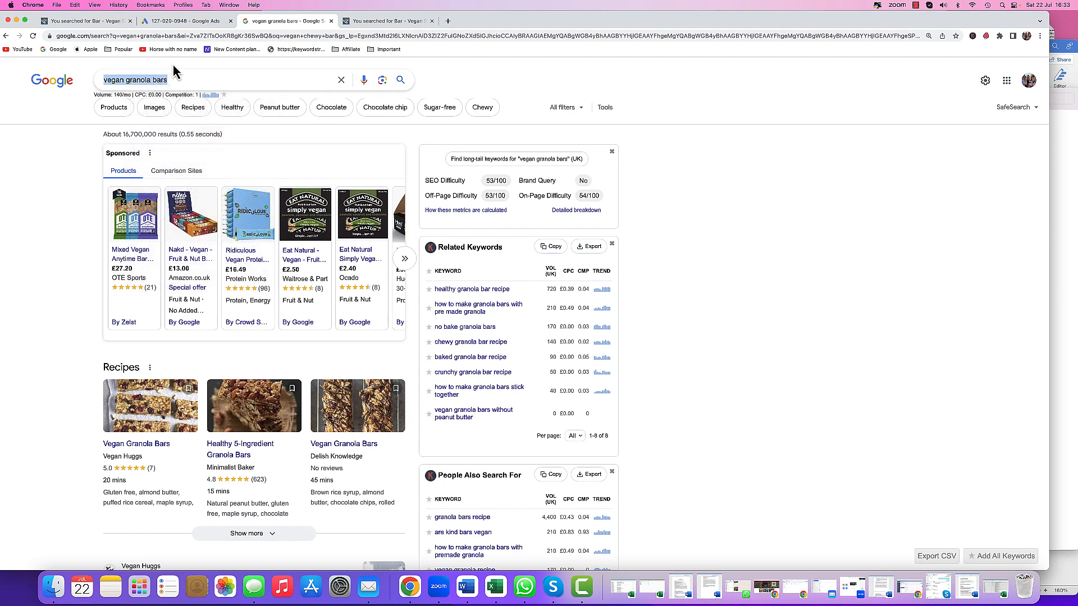
click(178, 25)
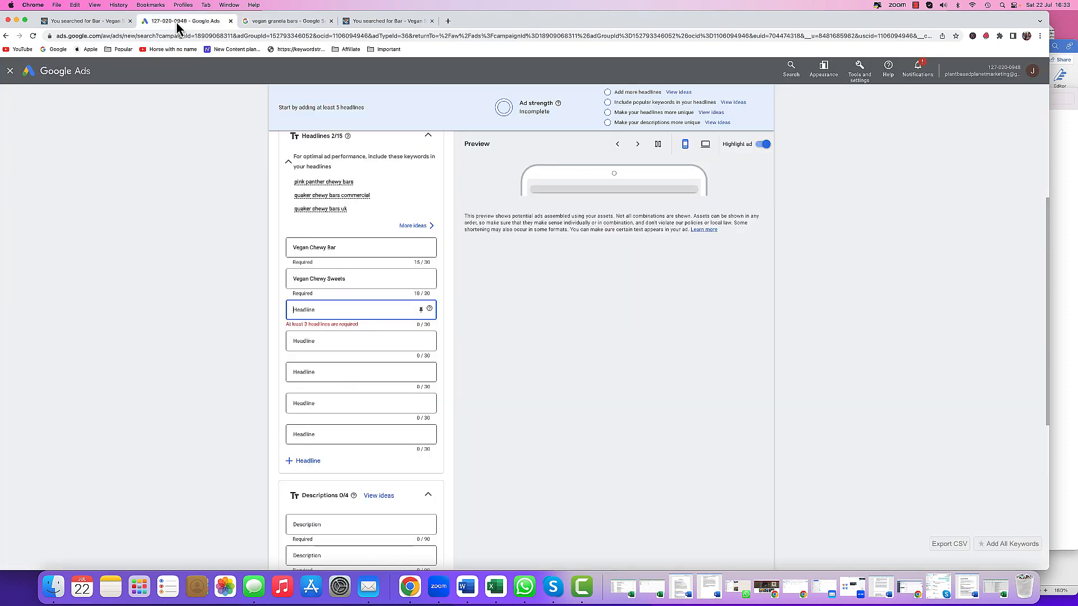
click(307, 311)
right_click(308, 312)
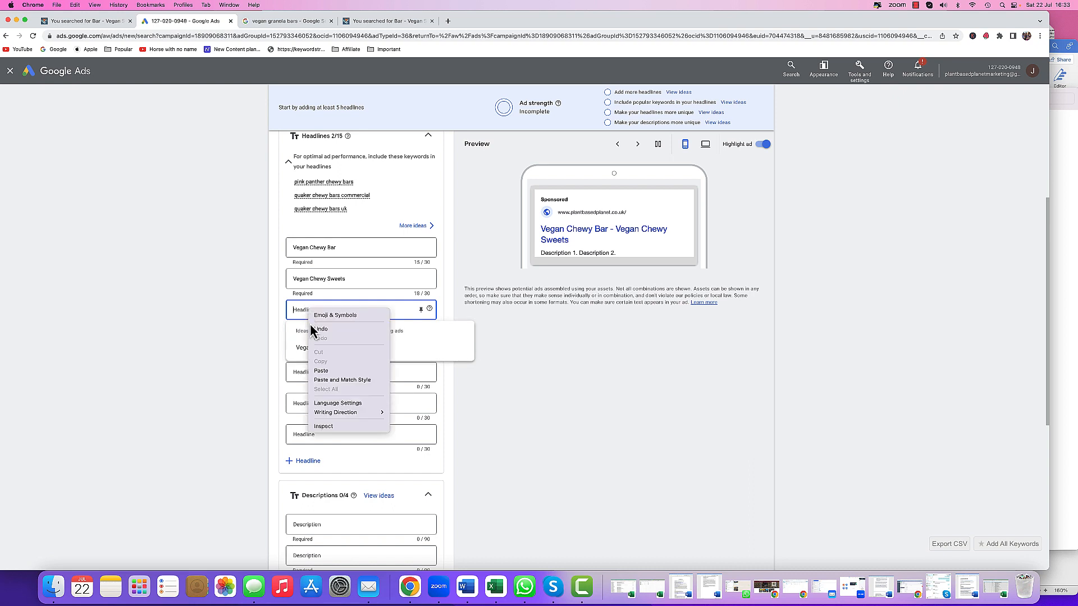
key(Return)
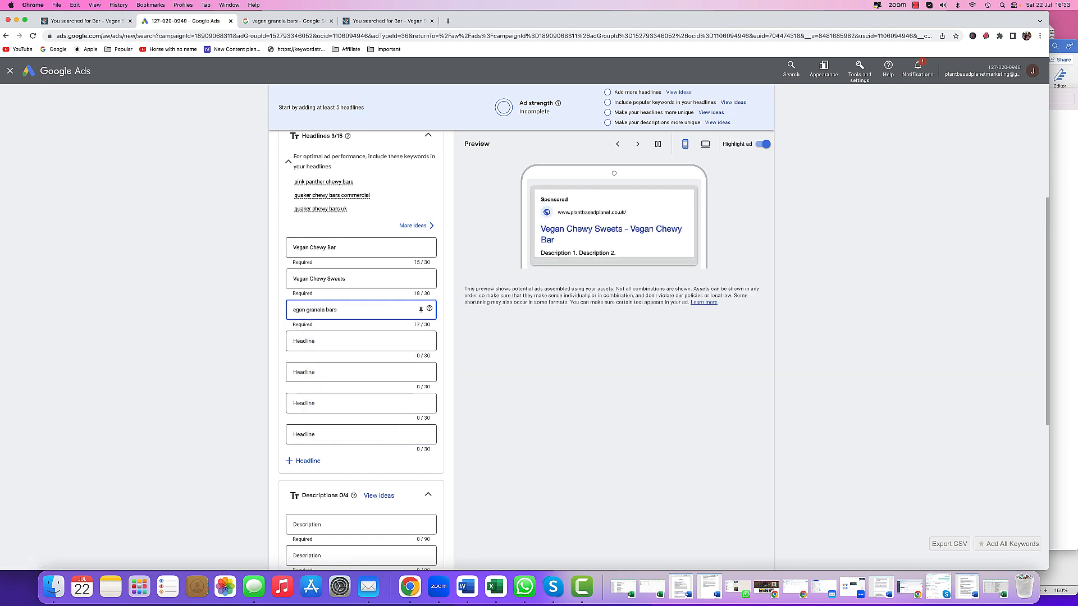
- Capitalise the third headline as Vegan Granola Bars
text(V)
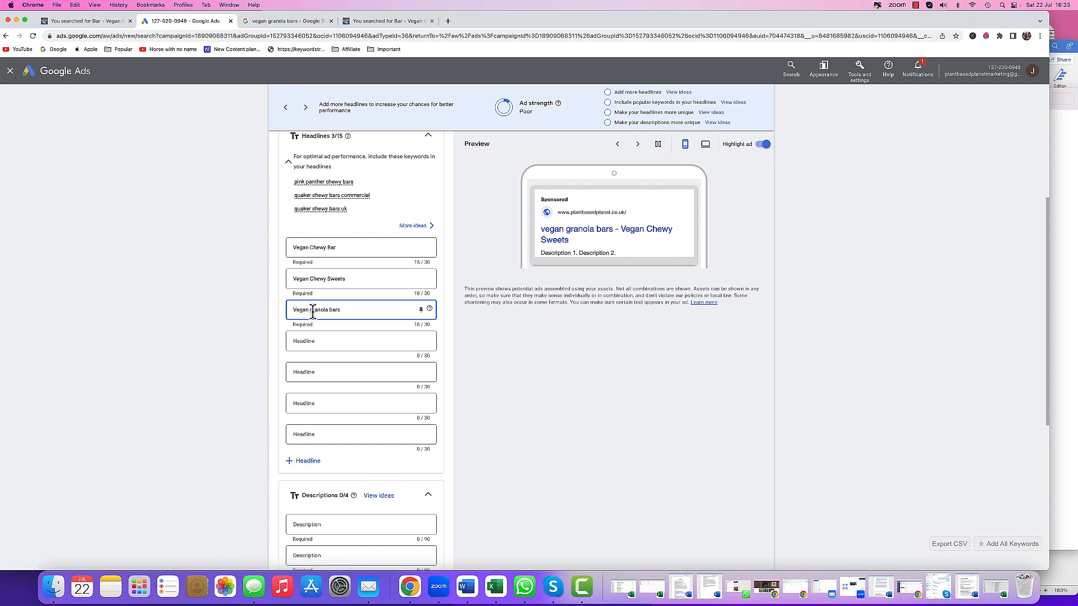
click(312, 310)
key(BackSpace)
text(G)
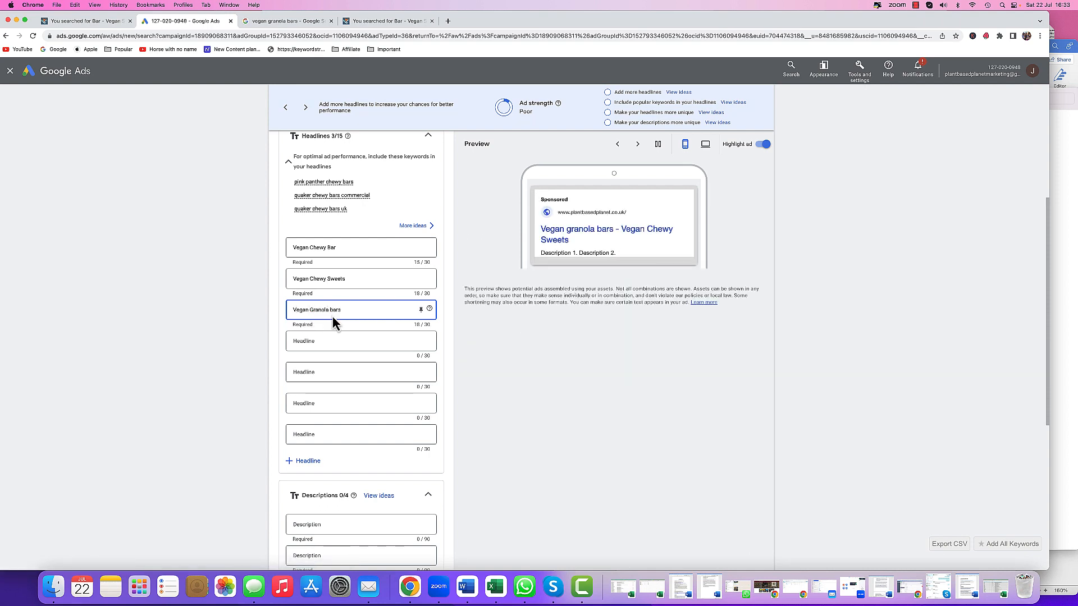
key(BackSpace)
text(B)
click(336, 344)
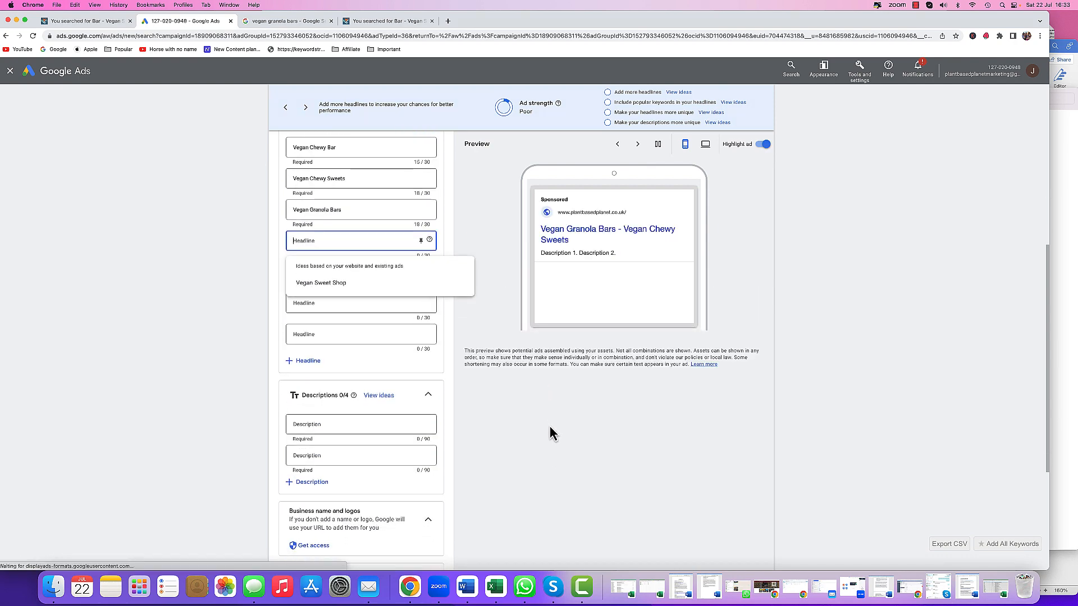
- Copy the Carefully Selected Range of Plant Based Products line from the ad content document into the first description
scroll(549, 433, down, 3)
click(470, 595)
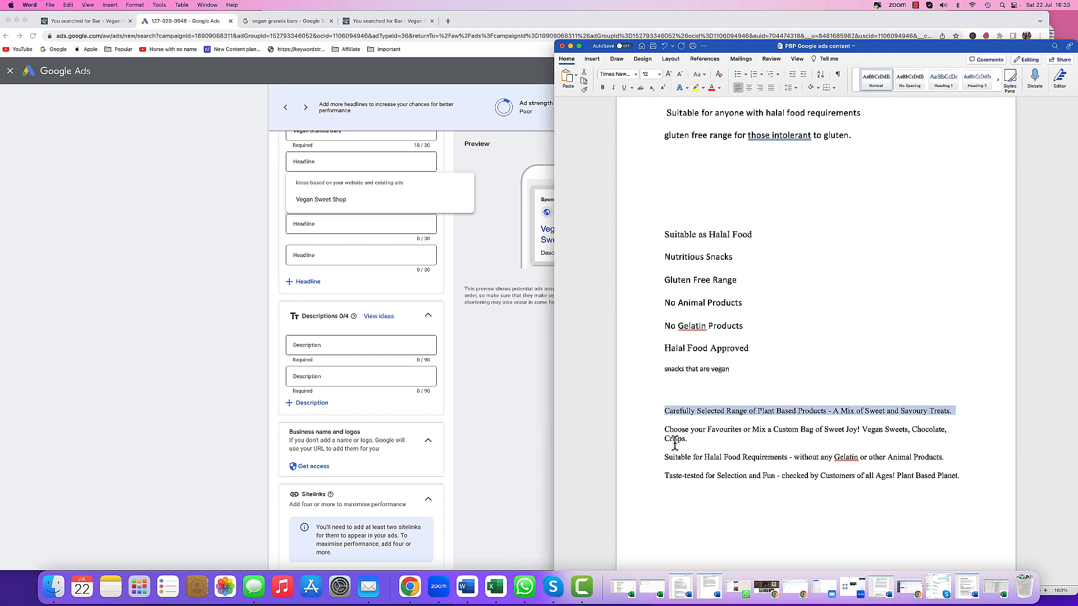
right_click(682, 412)
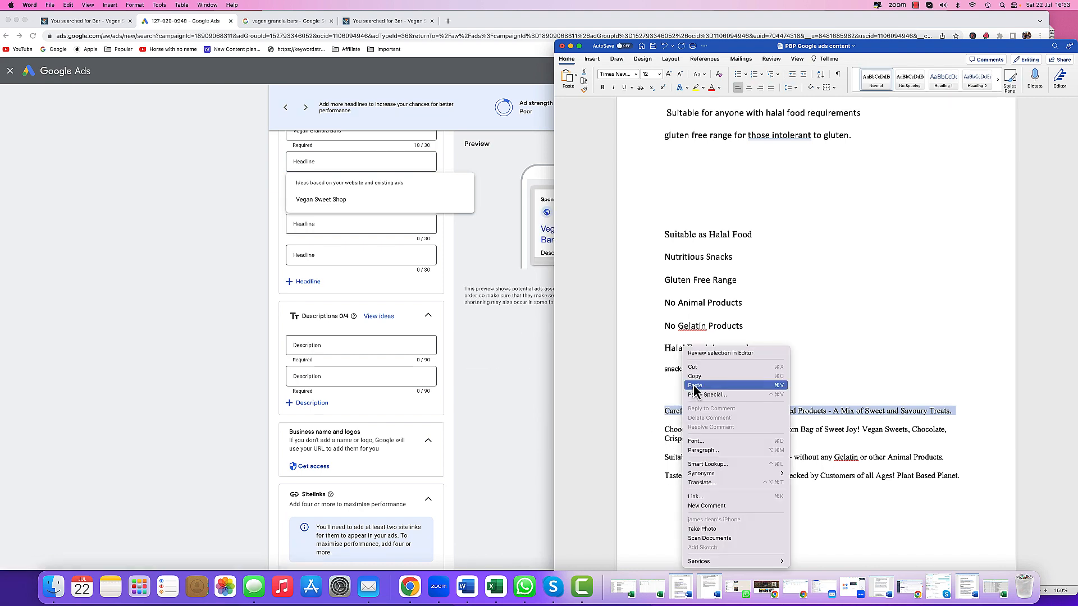
click(698, 378)
click(352, 348)
right_click(353, 347)
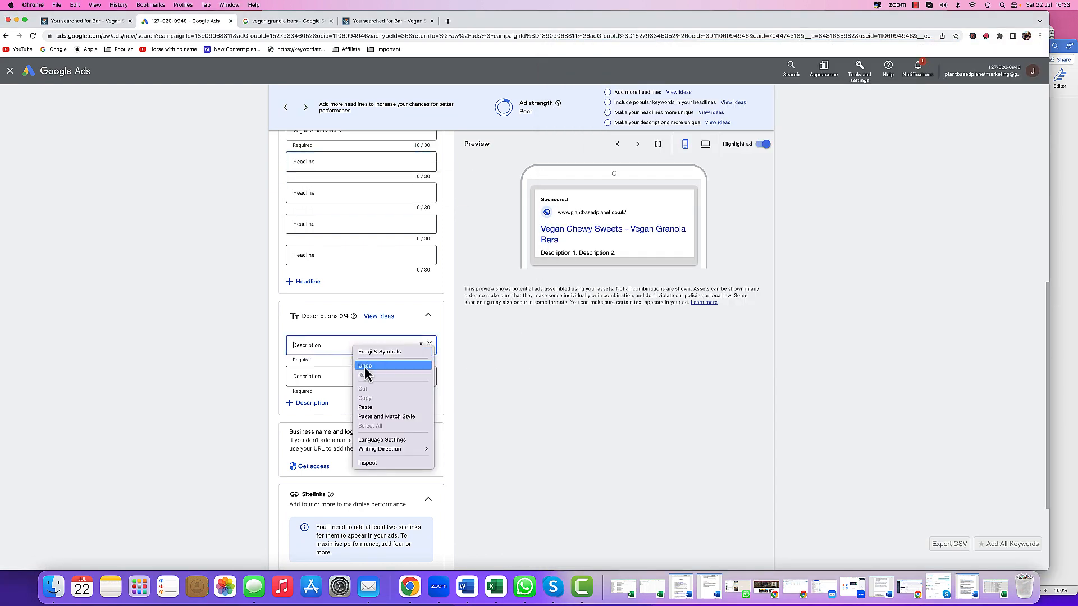
click(365, 407)
- Add a description field and paste the Choose your Favourites line from the document as the second description
click(312, 410)
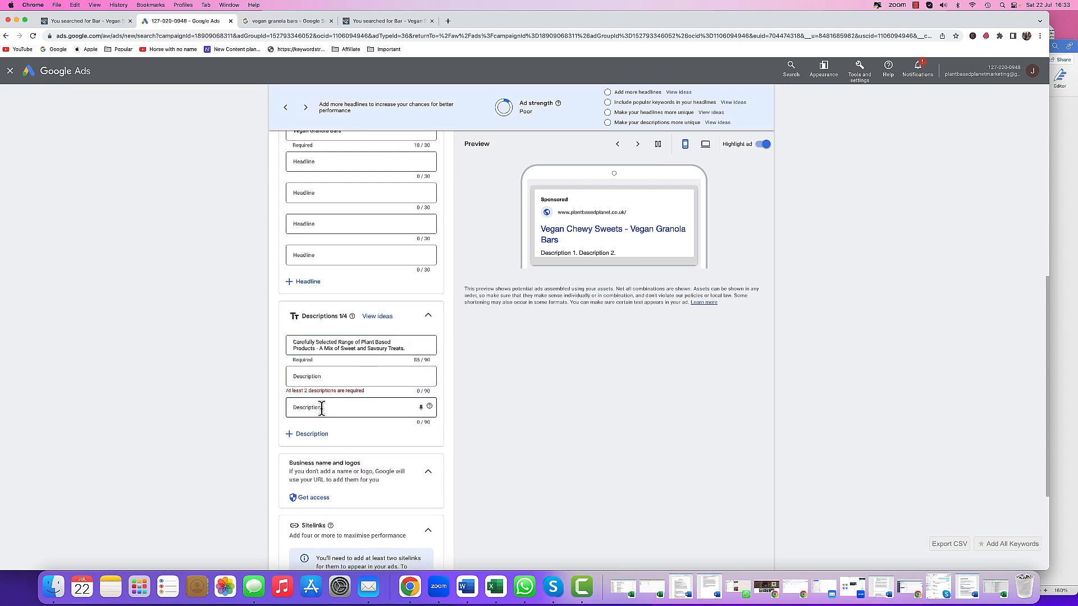
click(318, 435)
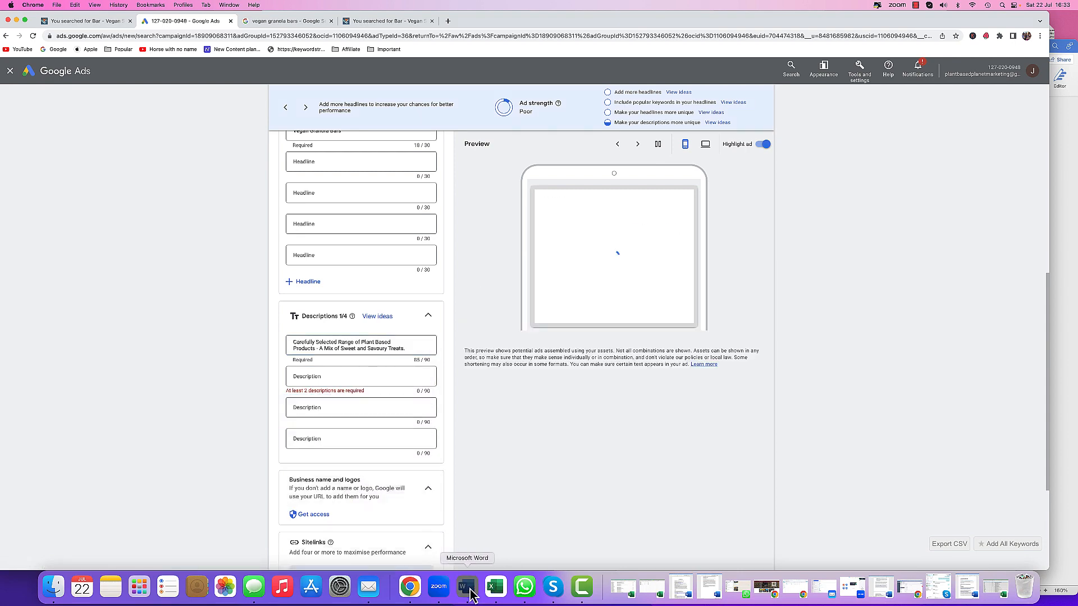
click(466, 587)
double_click(650, 441)
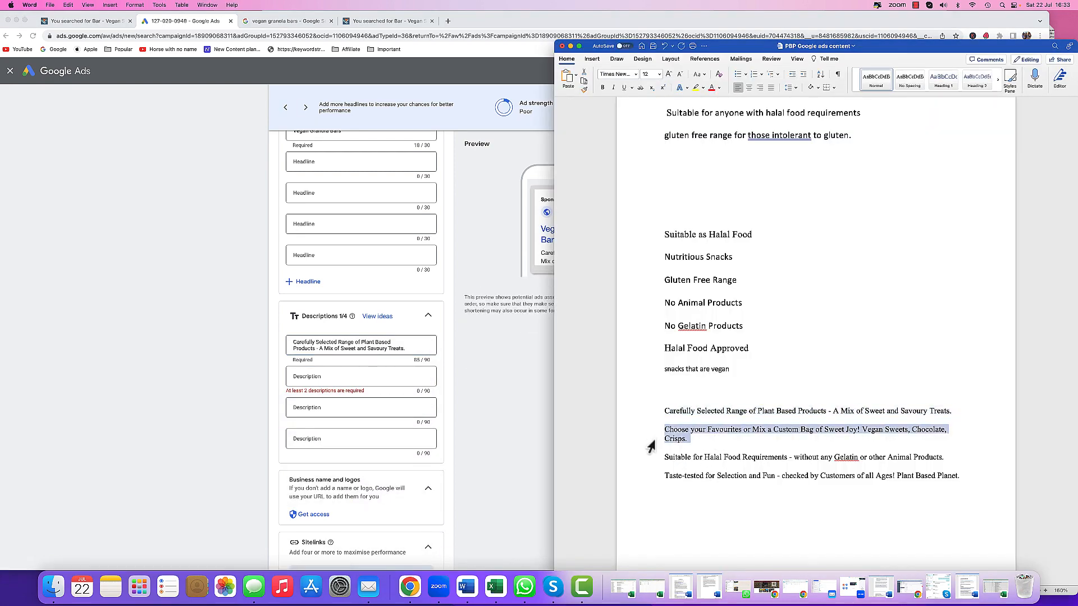
right_click(687, 441)
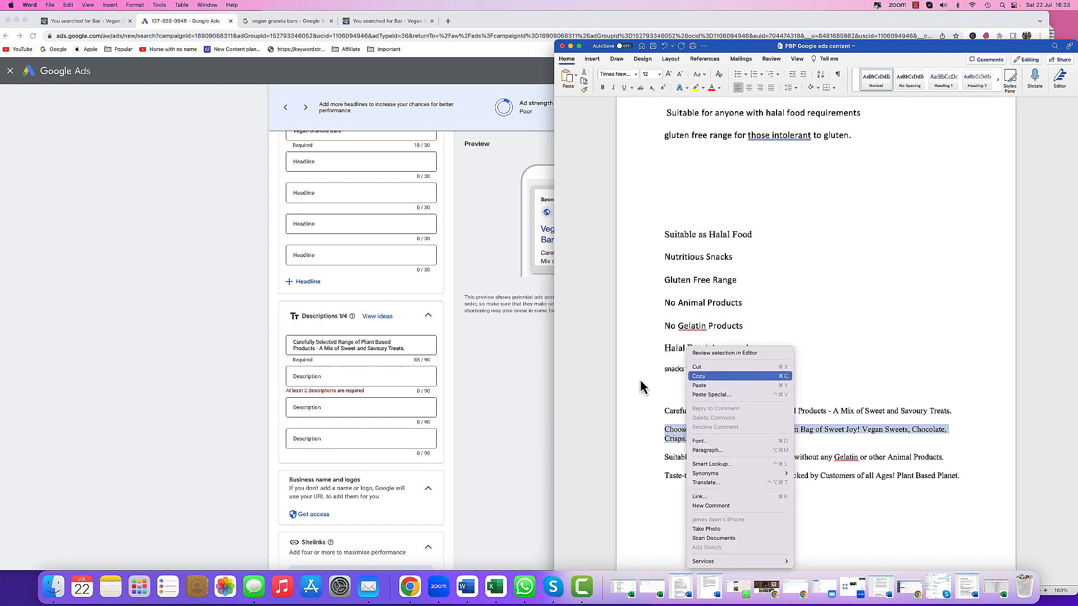
click(699, 376)
click(330, 380)
right_click(332, 378)
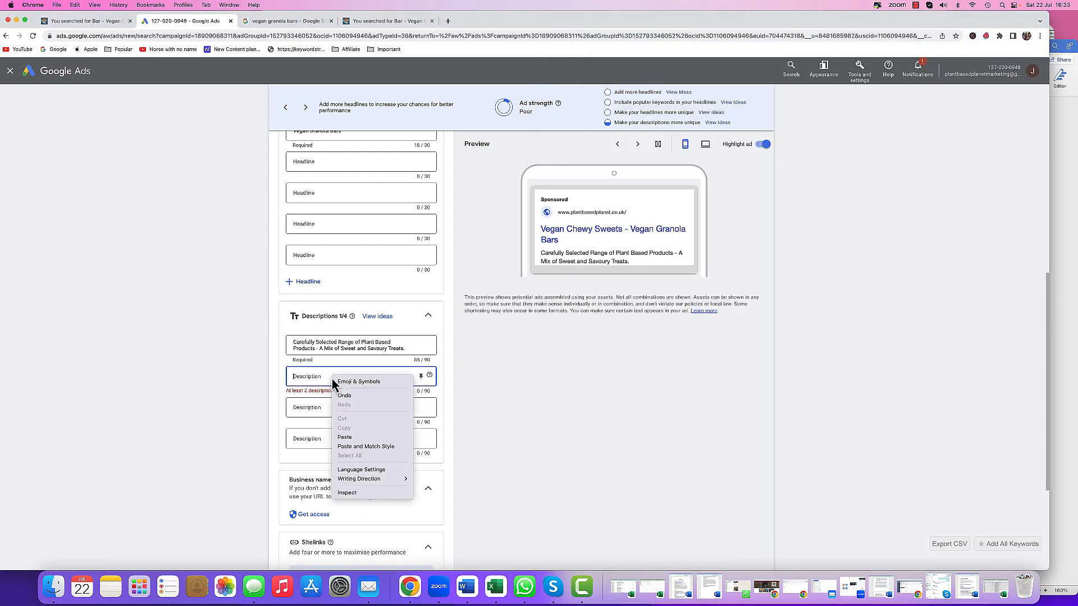
click(345, 437)
- Copy the Suitable for Halal Food Requirements line from the document into the third description
click(466, 587)
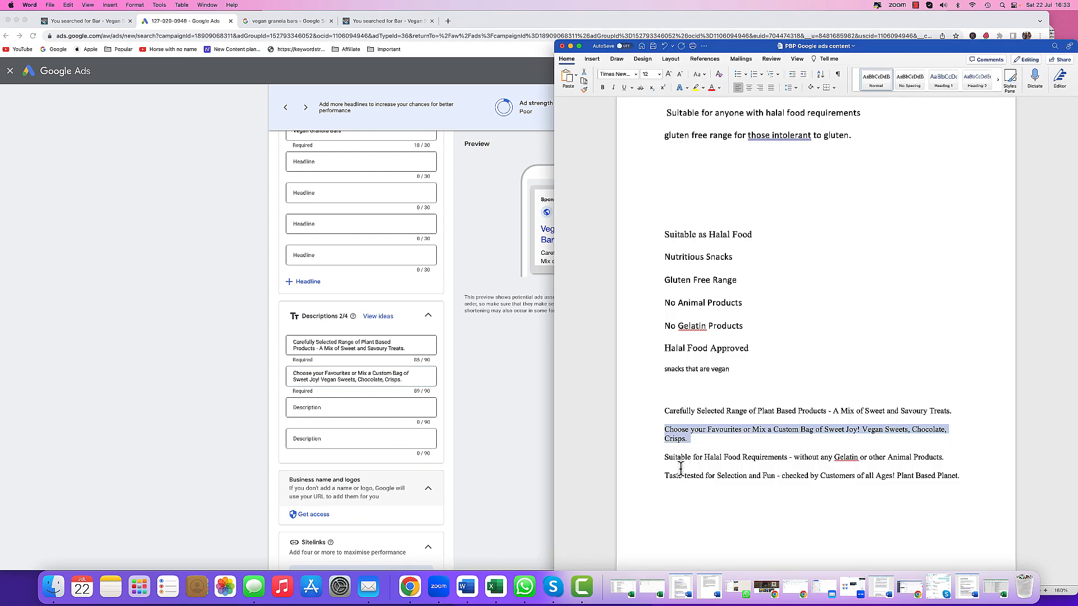
click(657, 458)
right_click(675, 458)
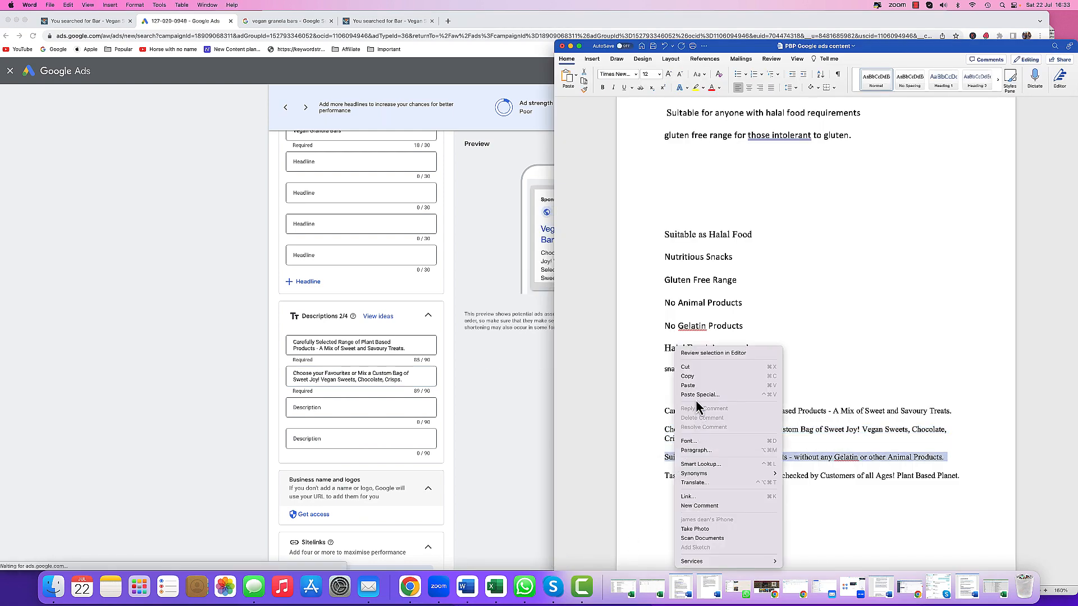
click(693, 376)
click(329, 416)
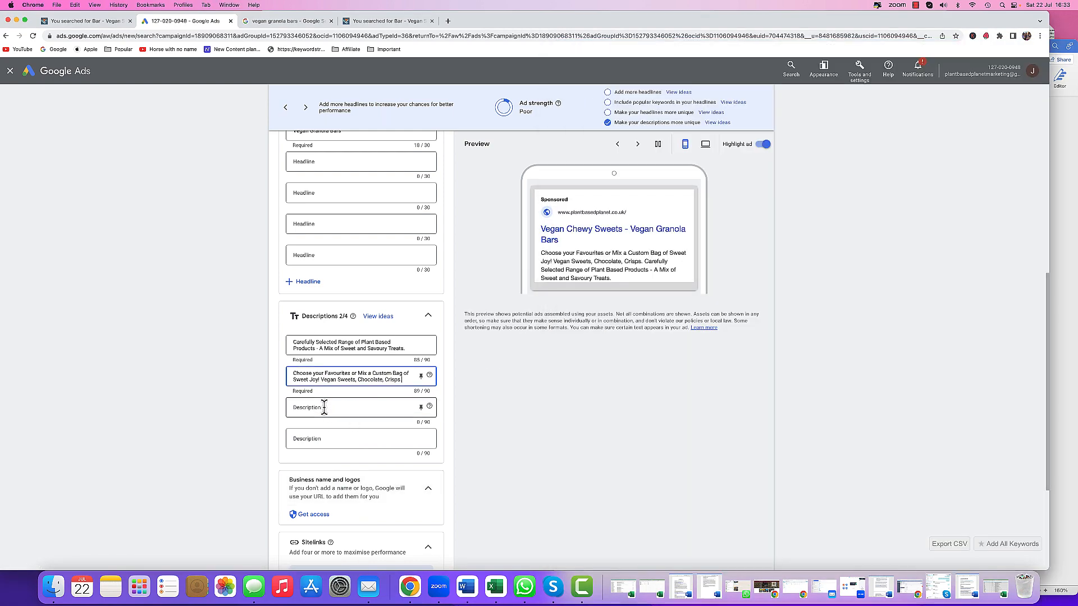
right_click(332, 418)
click(337, 467)
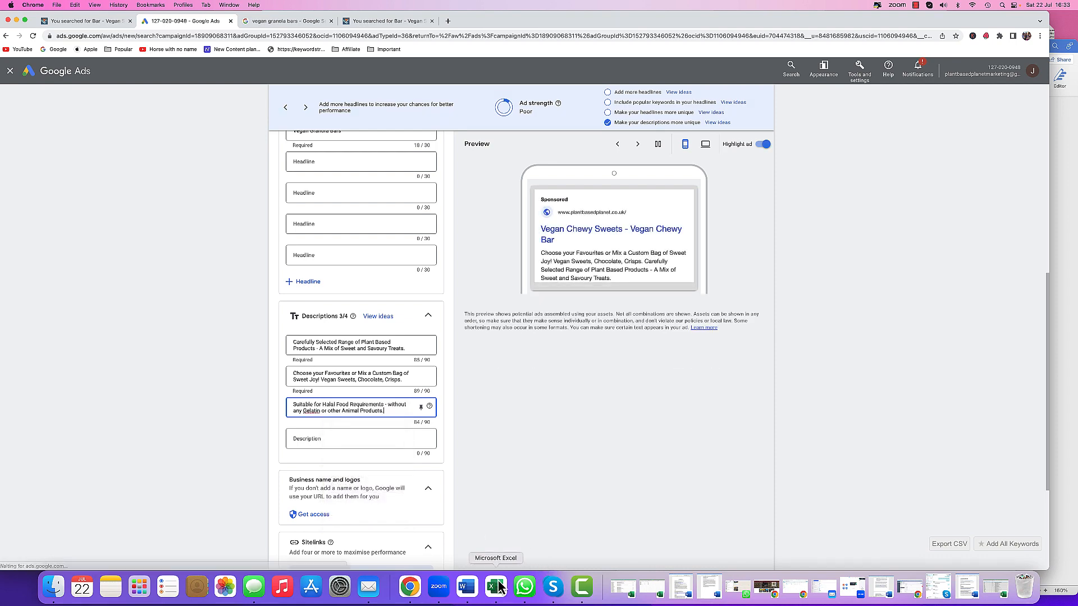
- Copy the Taste-tested for Selection and Fun line from the document into the fourth description
click(465, 587)
triple_click(677, 477)
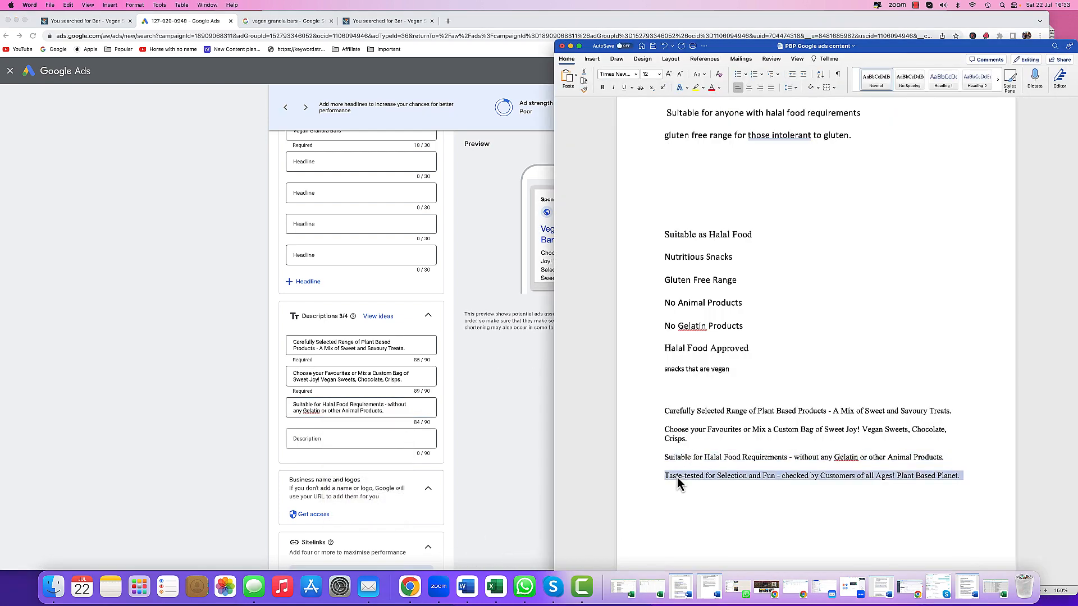
right_click(679, 478)
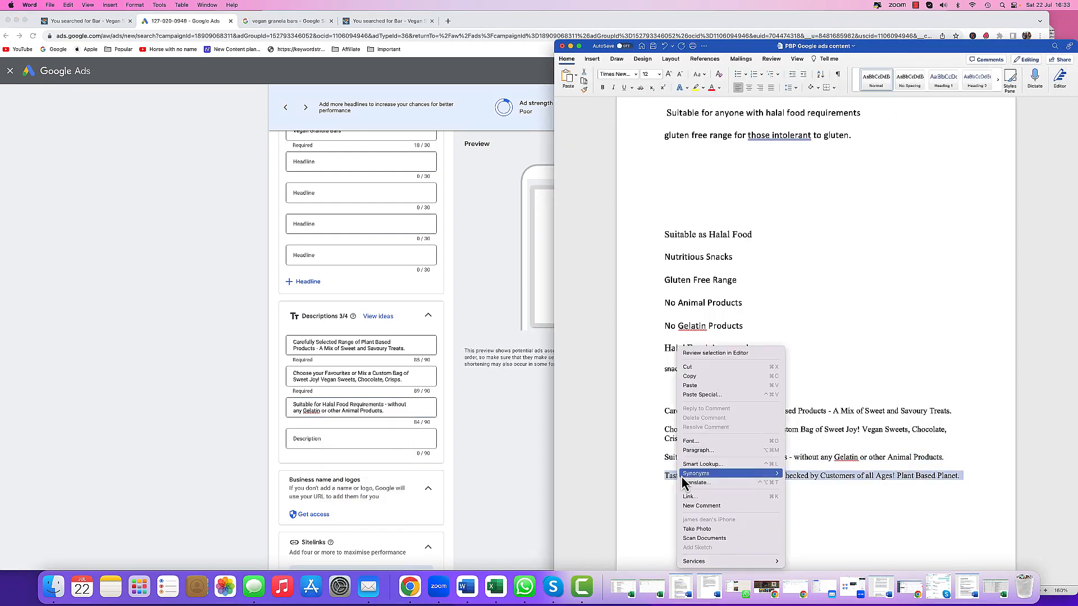
click(690, 376)
click(340, 439)
right_click(343, 442)
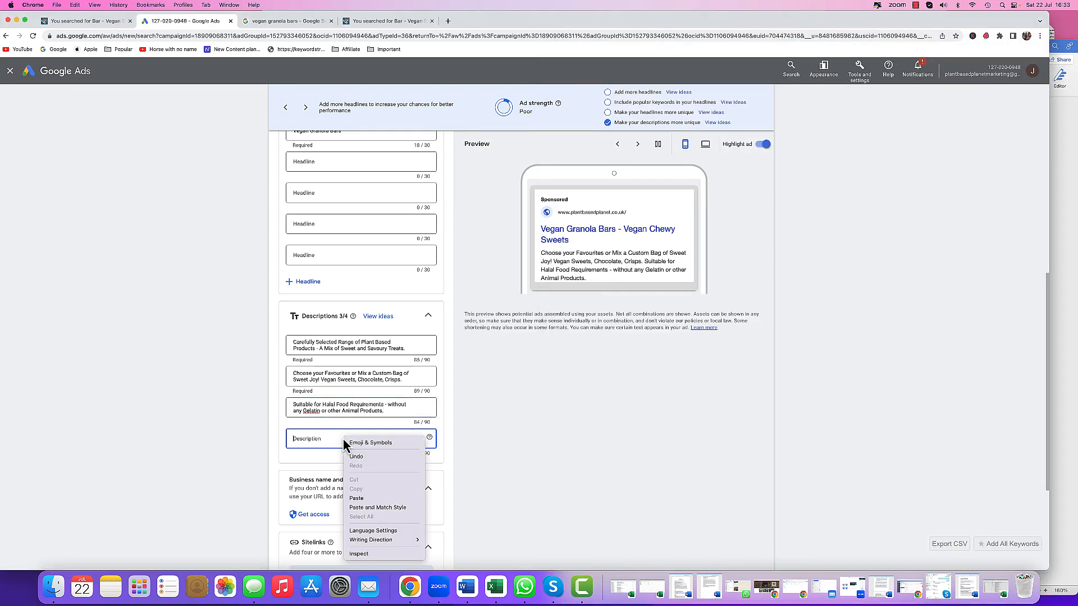
click(373, 505)
- Copy the Suitable as Halal Food line from the ad content document into the fourth headline
scroll(206, 412, up, 2)
scroll(208, 416, up, 1)
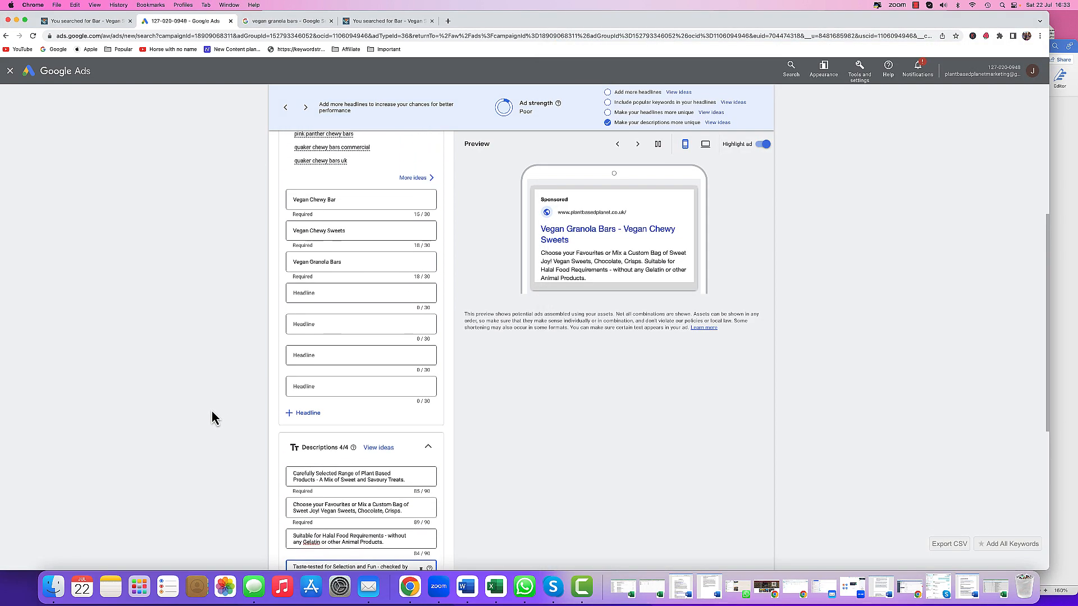
click(471, 584)
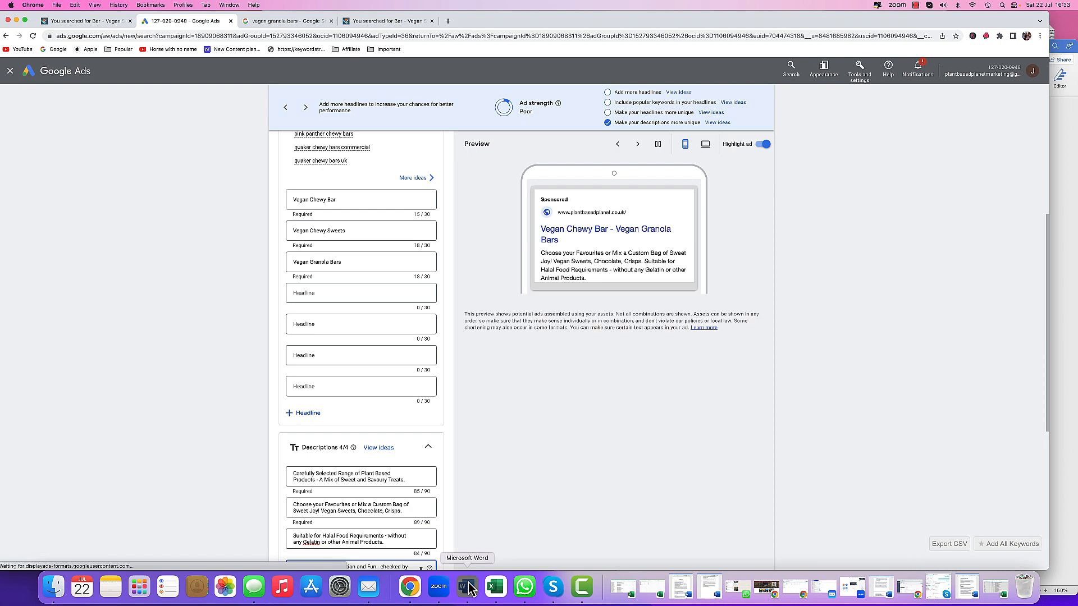
click(651, 235)
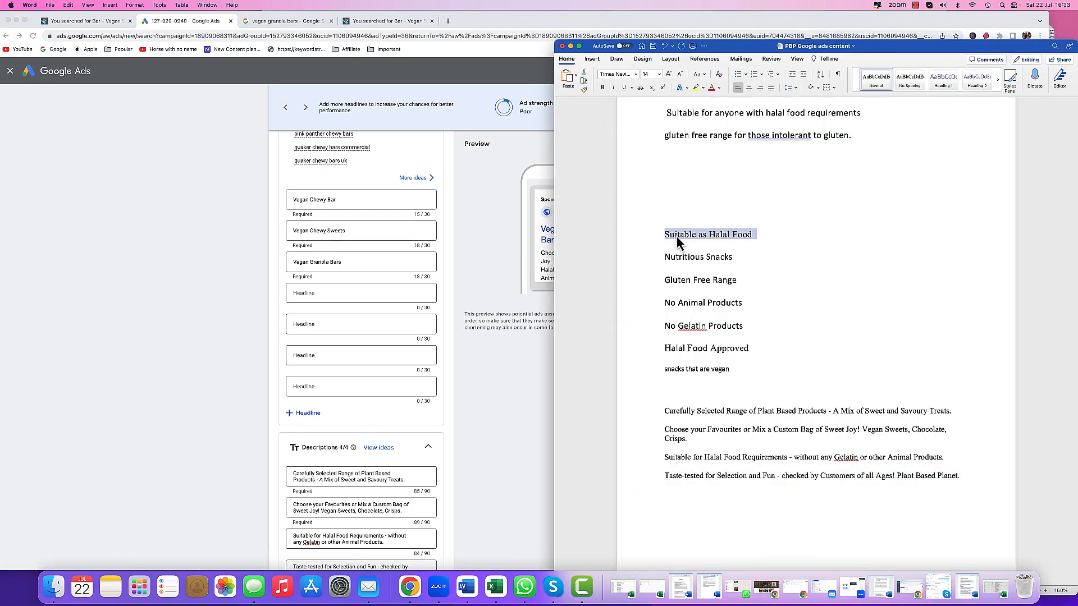
right_click(678, 236)
click(688, 263)
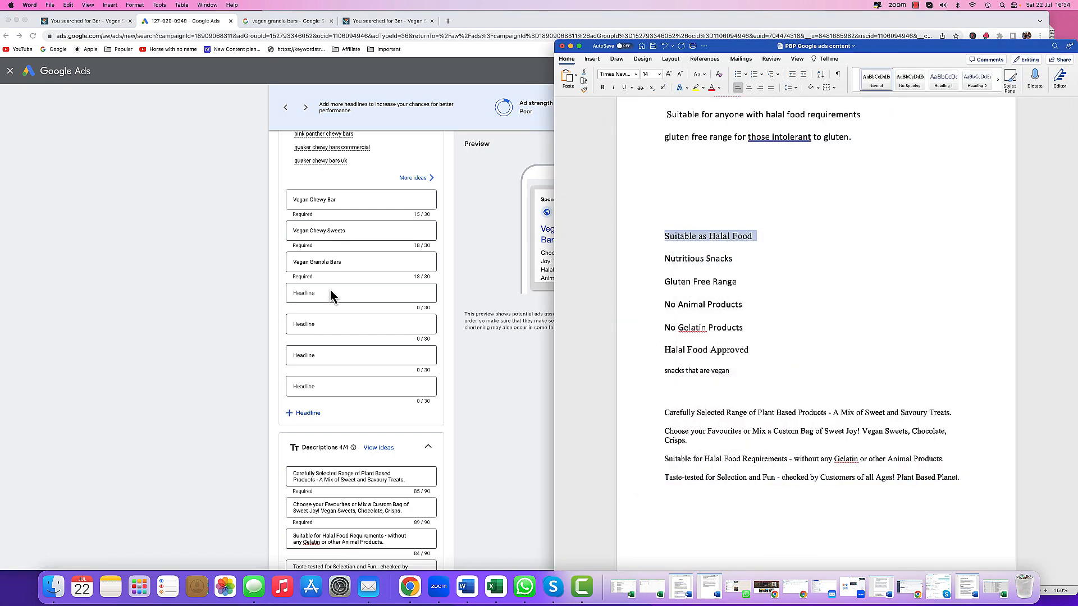
click(336, 293)
right_click(339, 292)
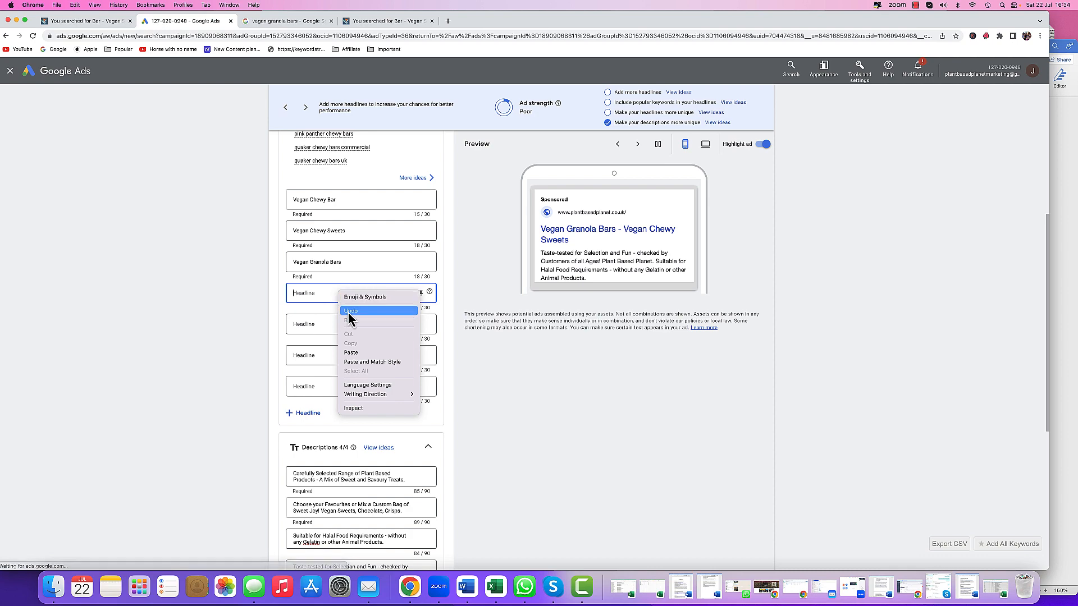
click(355, 353)
- Copy the Nutritious Snacks line from the document into the fifth headline
click(469, 590)
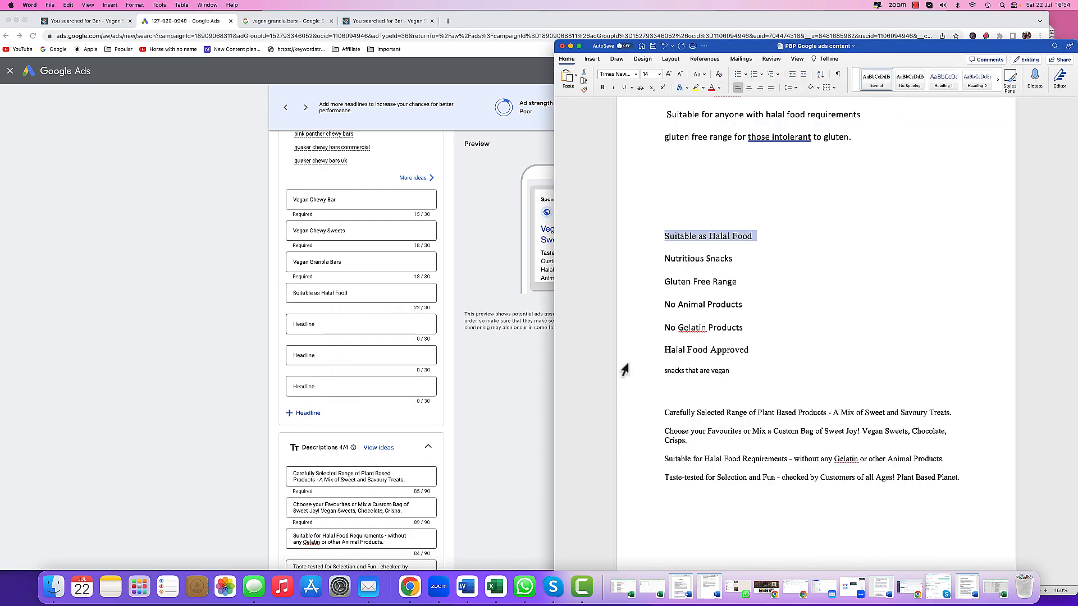
click(643, 275)
click(645, 263)
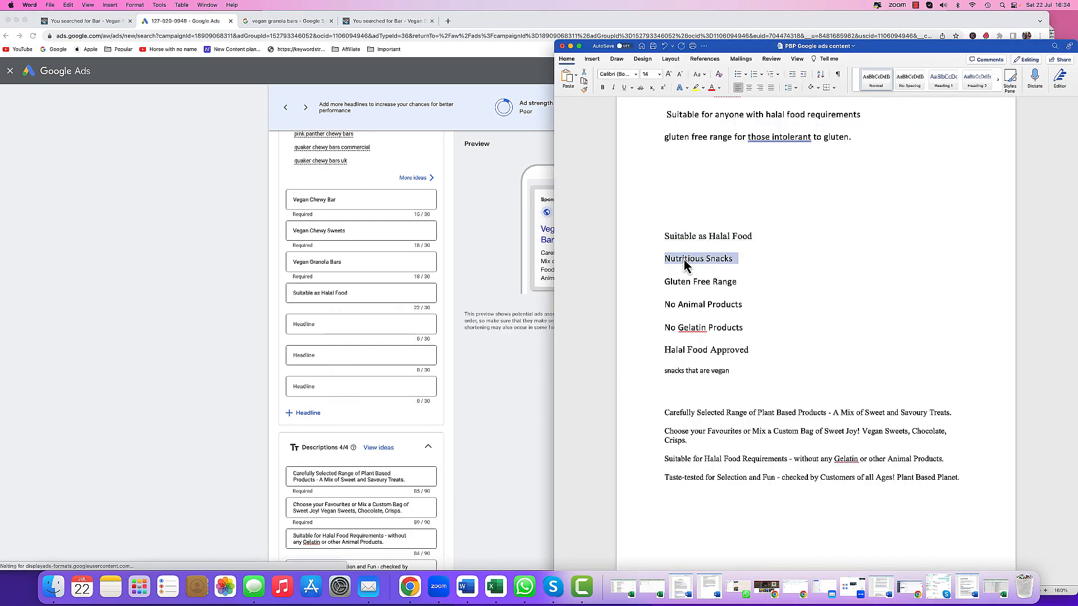
right_click(686, 266)
click(696, 284)
click(335, 326)
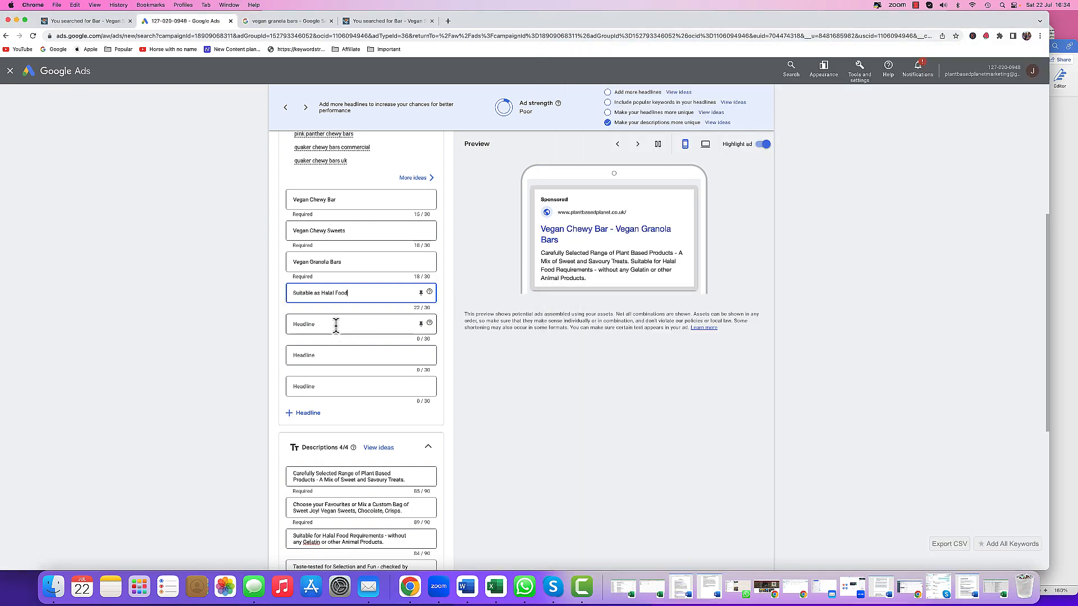
right_click(335, 326)
click(357, 385)
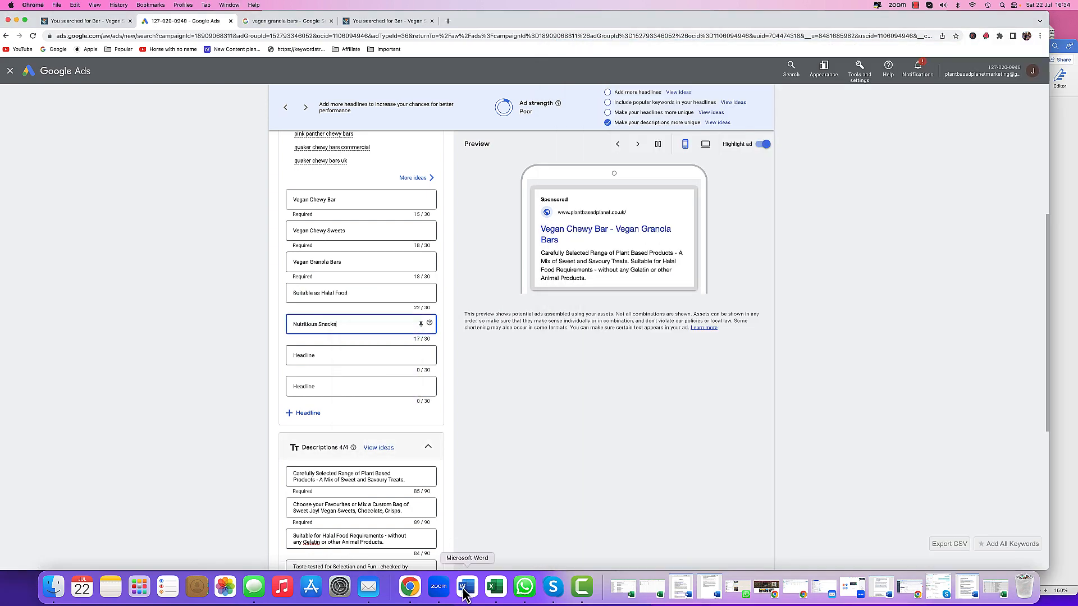
- Copy the Gluten Free Range line from the document into the sixth headline
click(466, 587)
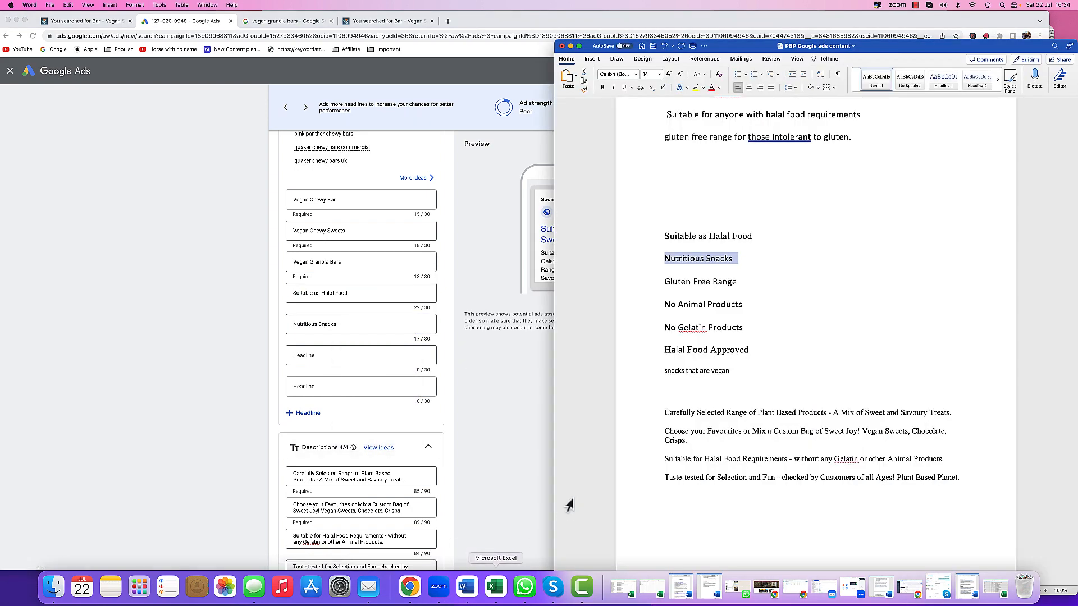
click(644, 286)
right_click(679, 285)
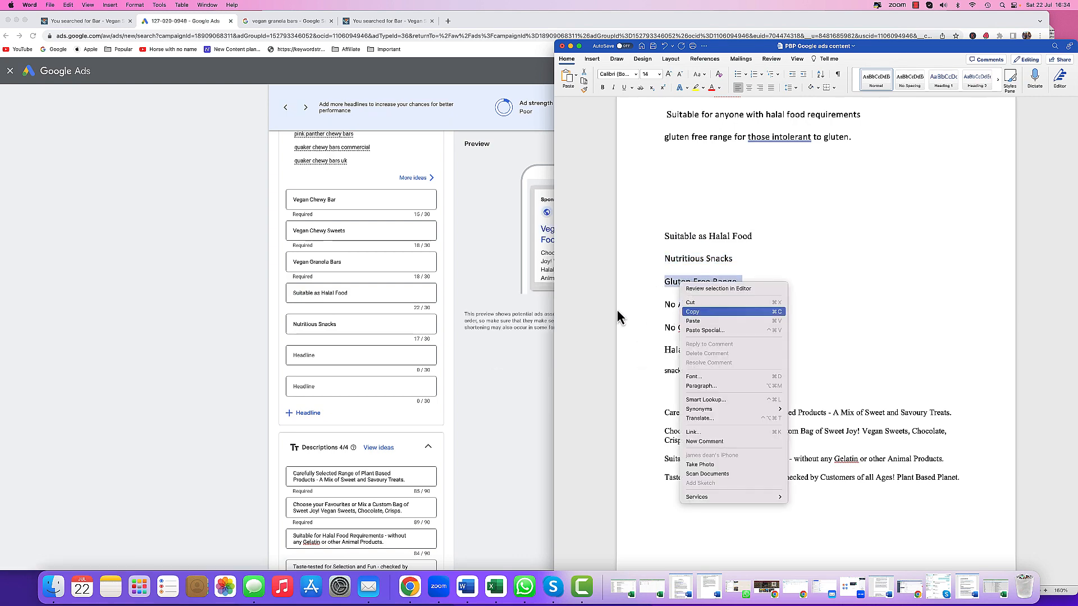
click(357, 361)
right_click(357, 361)
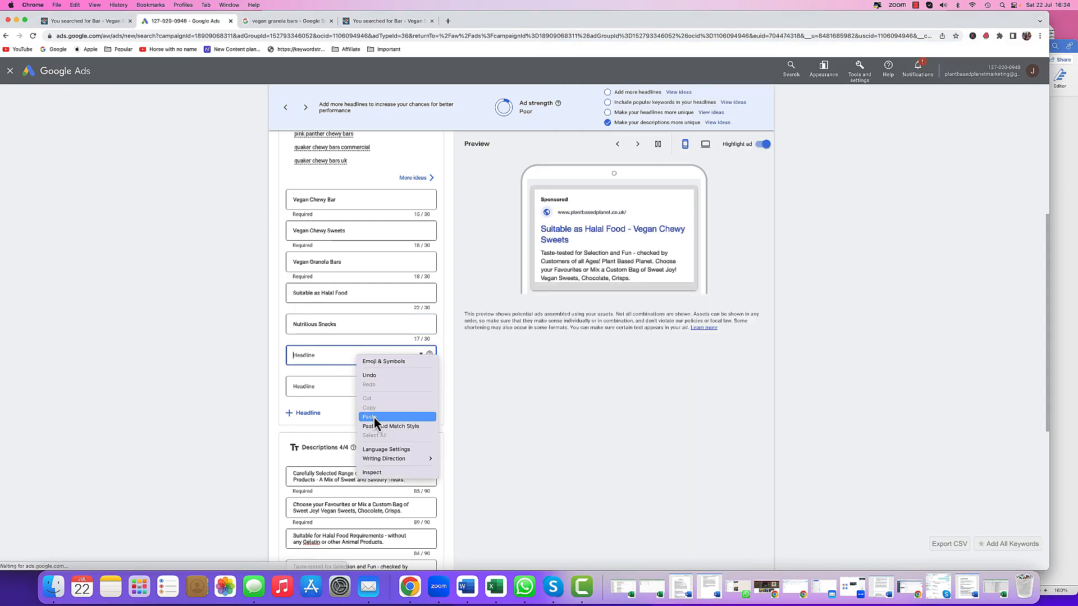
click(375, 417)
- Copy the No Animal Products line from the document into the seventh headline
click(466, 586)
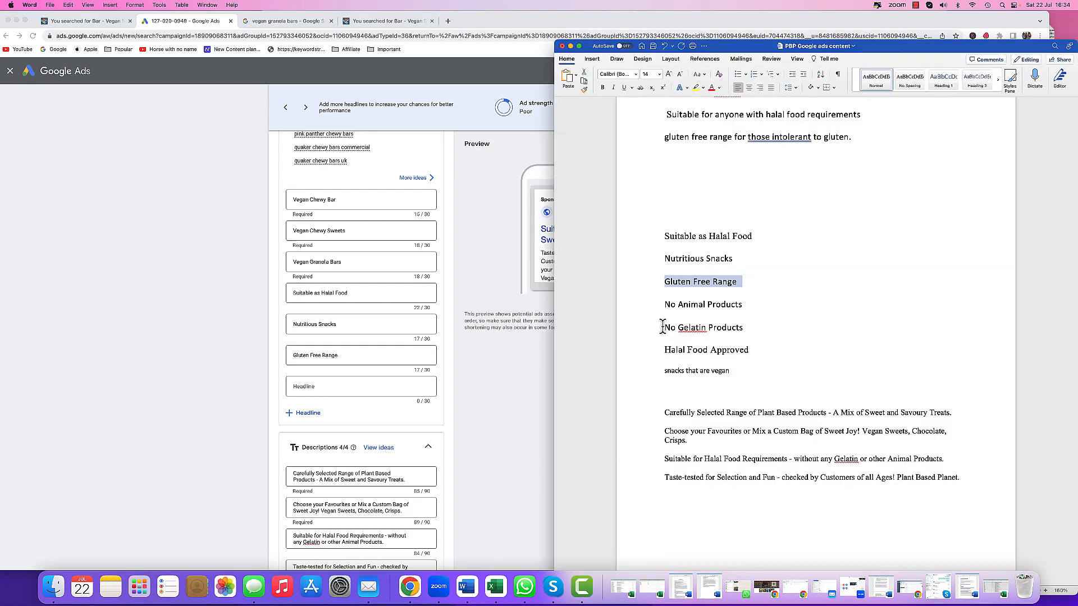
click(652, 307)
right_click(679, 306)
click(724, 330)
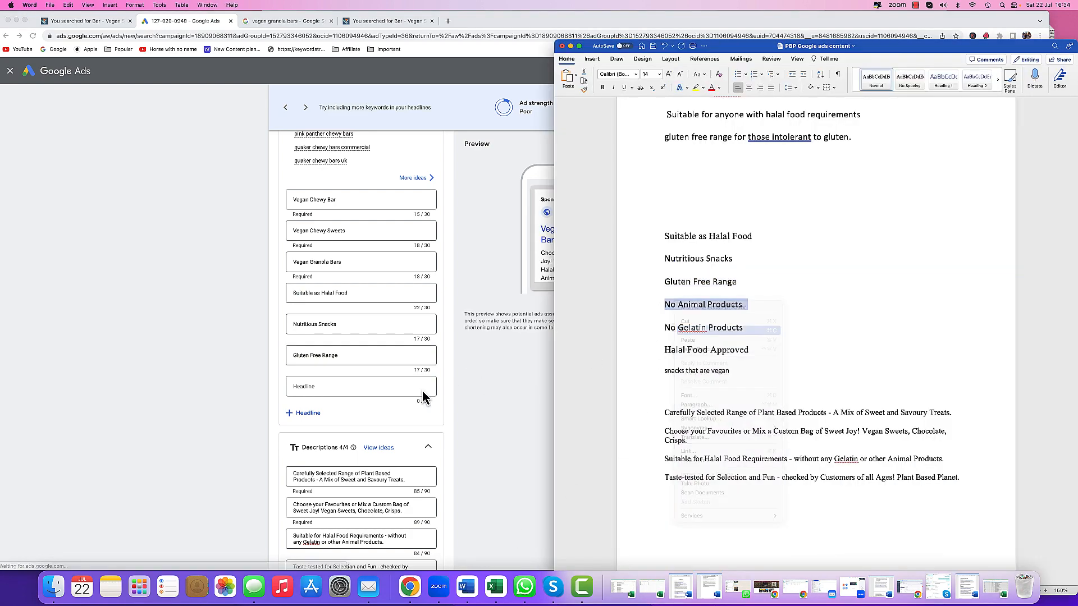
click(362, 386)
right_click(362, 386)
click(386, 447)
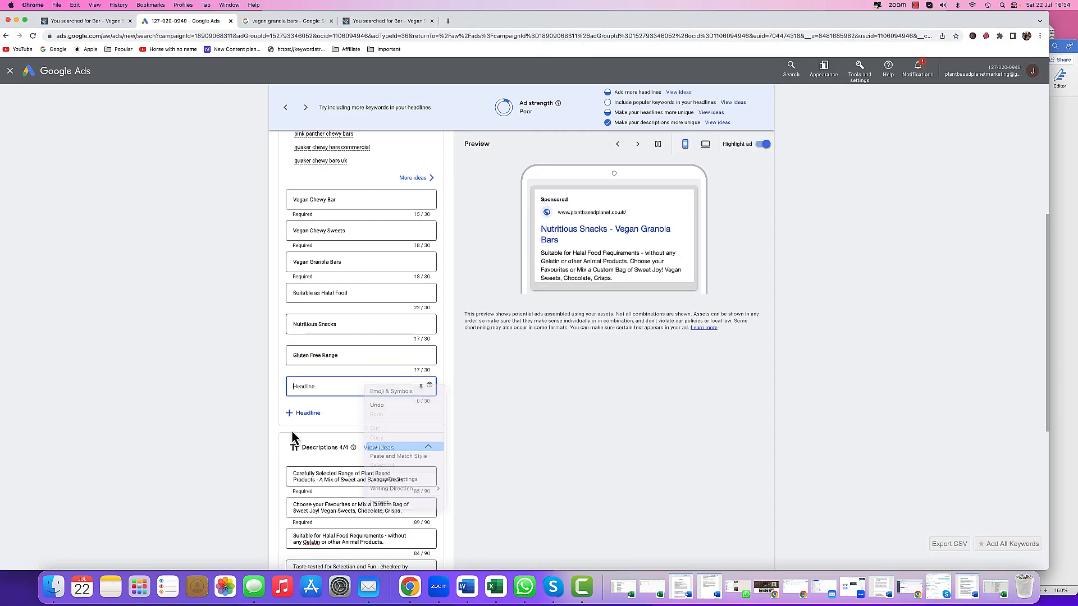
- Add five more empty headline fields to the ad
click(304, 413)
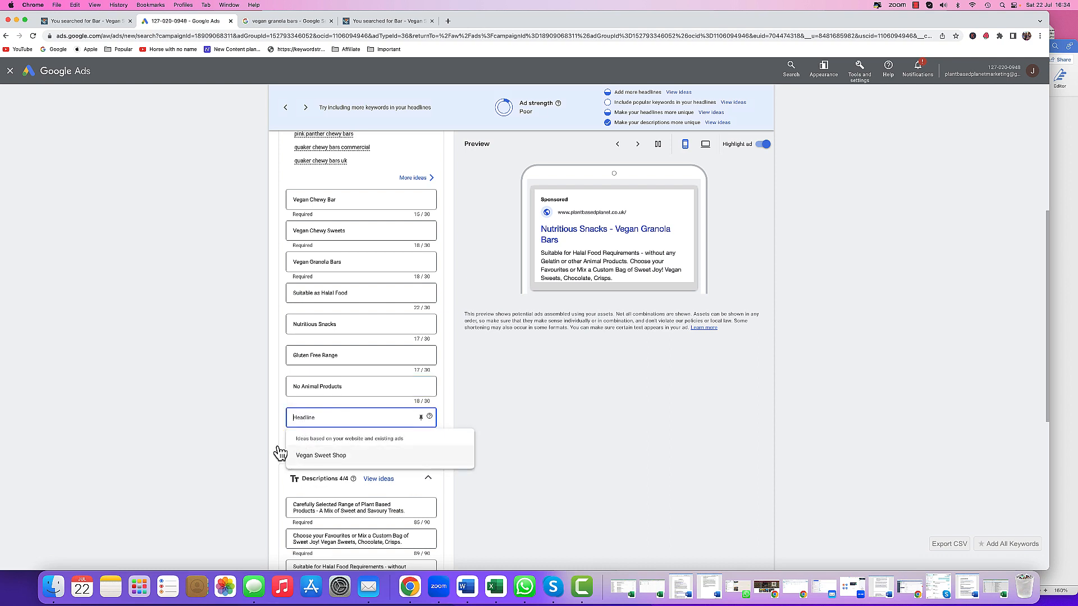
click(282, 452)
click(293, 444)
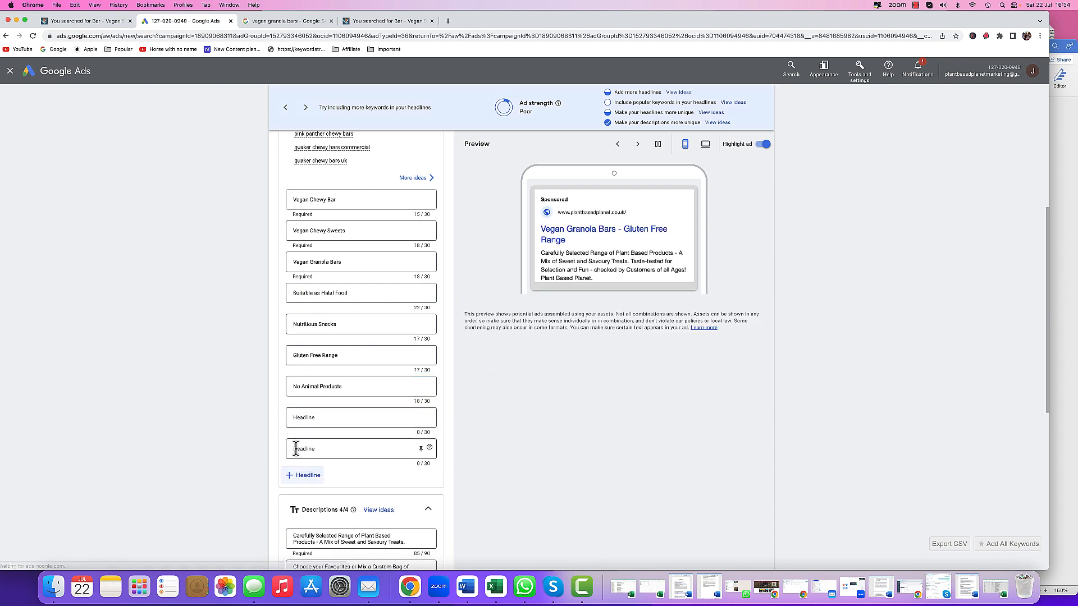
click(297, 477)
click(308, 508)
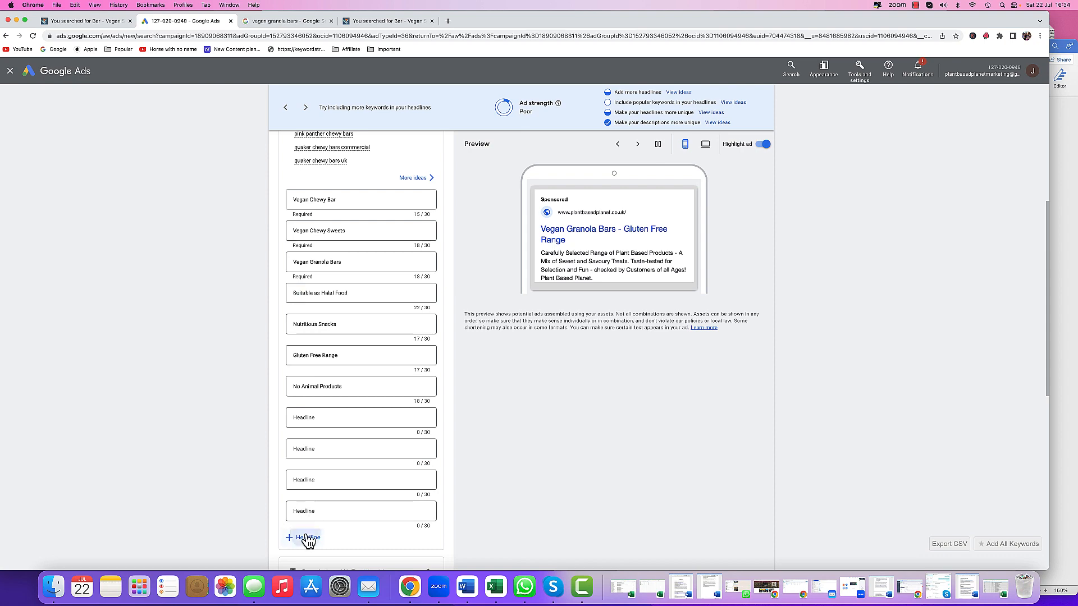
click(308, 537)
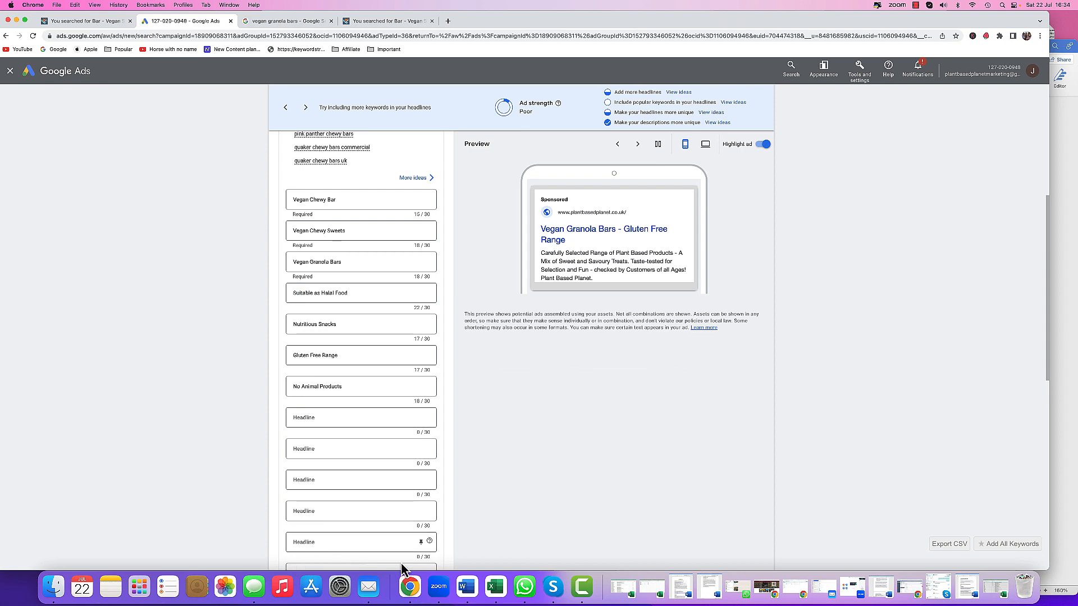
- Copy the No Gelatin Products line from the document into the eighth headline
click(466, 587)
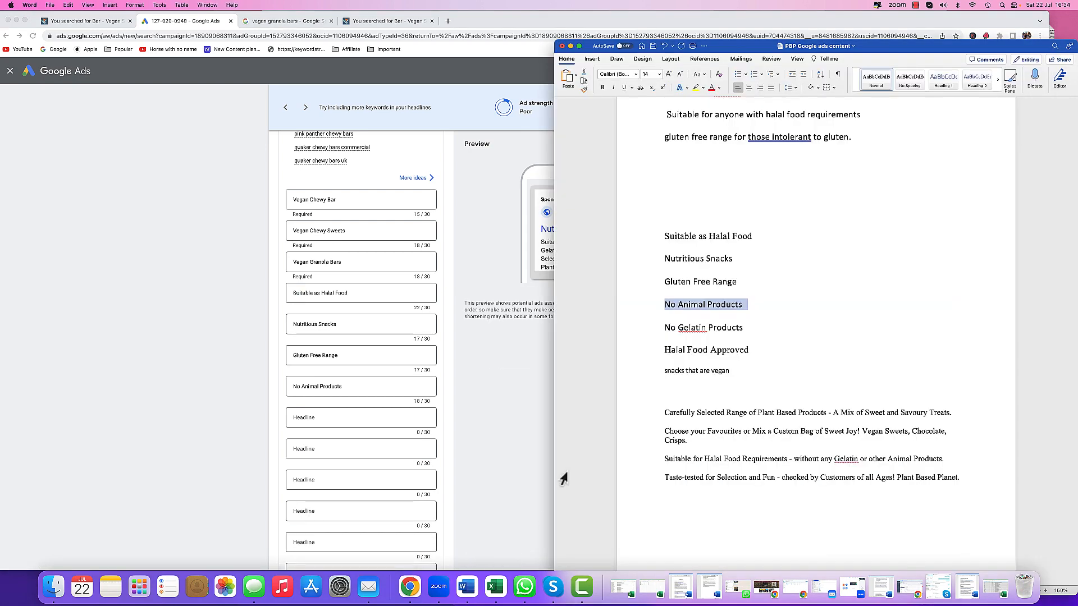
click(651, 331)
right_click(673, 328)
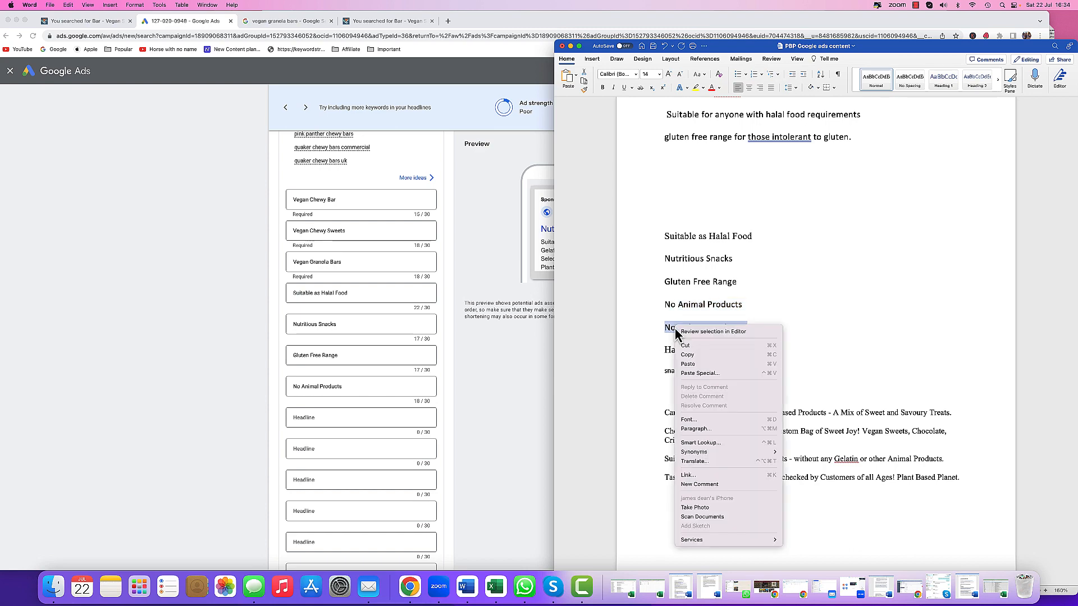
click(688, 355)
click(337, 417)
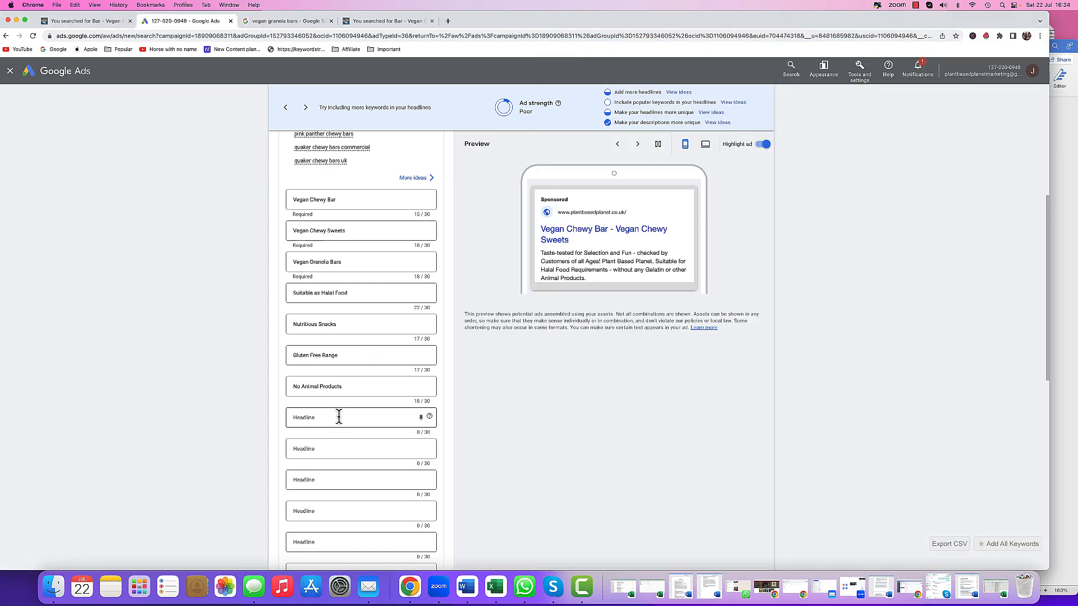
right_click(339, 416)
click(355, 477)
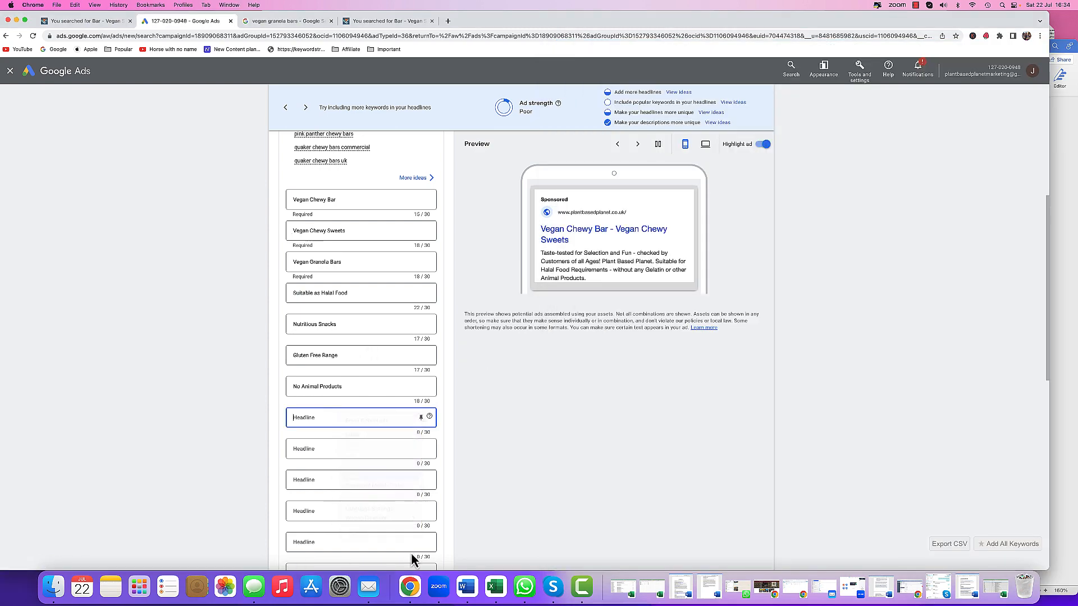
- Copy the Halal Food Approved line from the document into the ninth headline
click(469, 592)
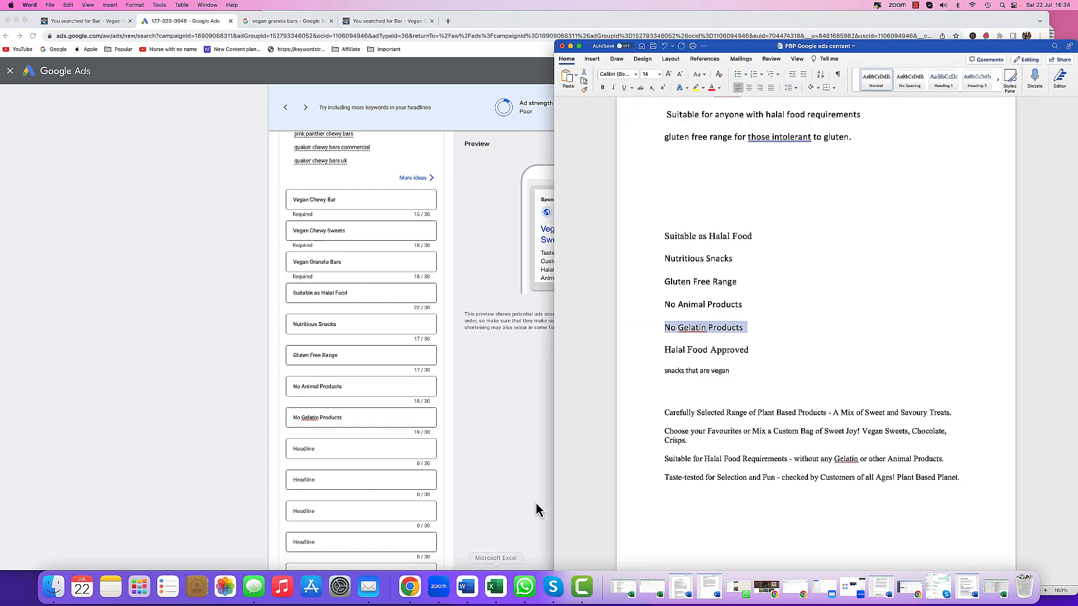
click(642, 349)
right_click(676, 356)
click(682, 376)
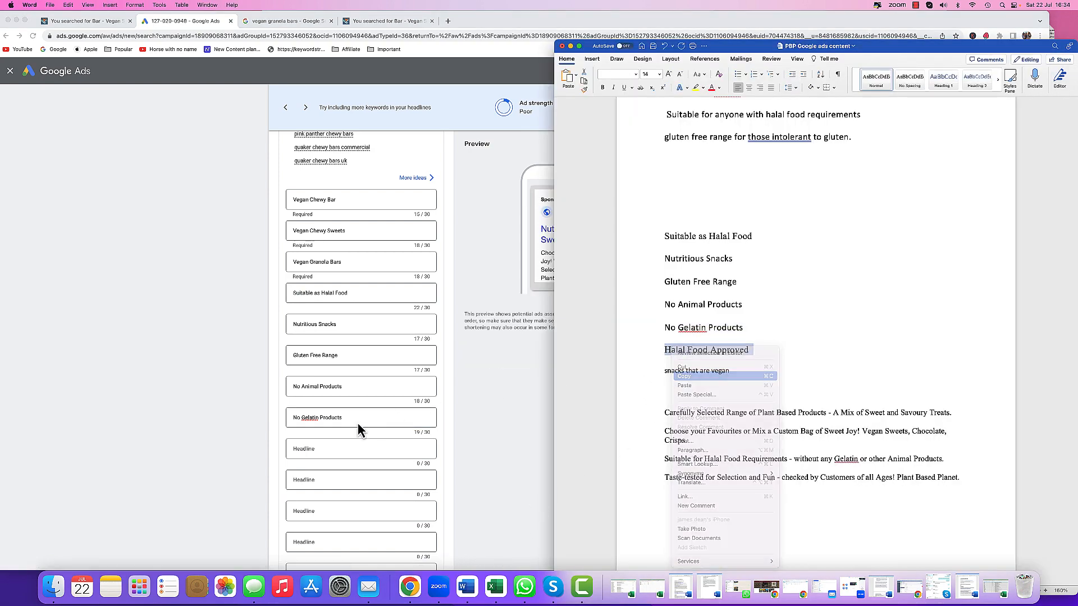
click(337, 449)
right_click(337, 449)
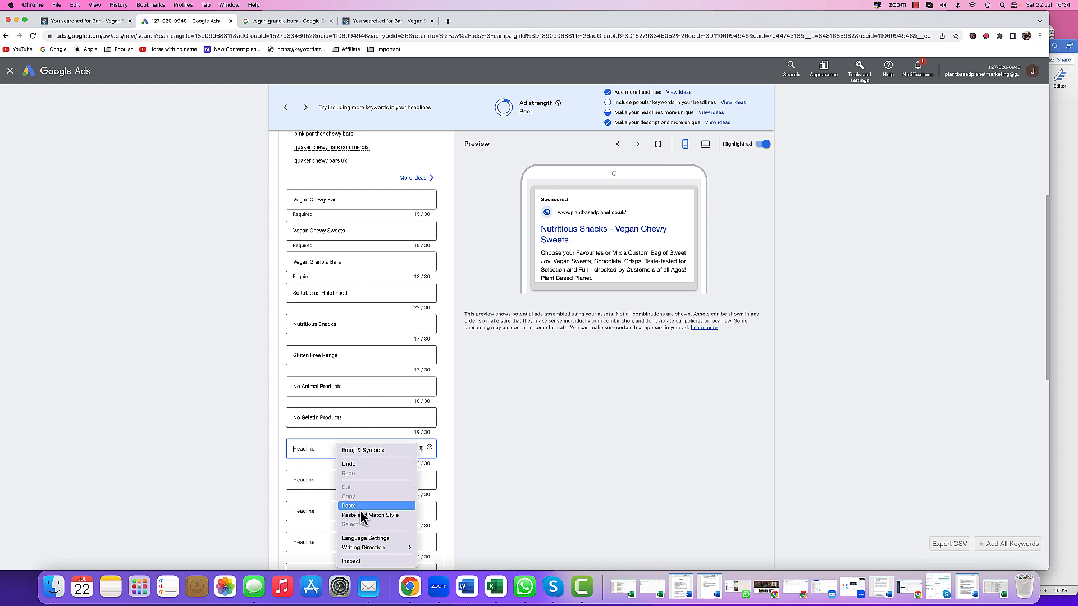
click(360, 507)
- Paste the snacks that are vegan line into the tenth headline and capitalise it to Snacks that are Vegan
click(466, 587)
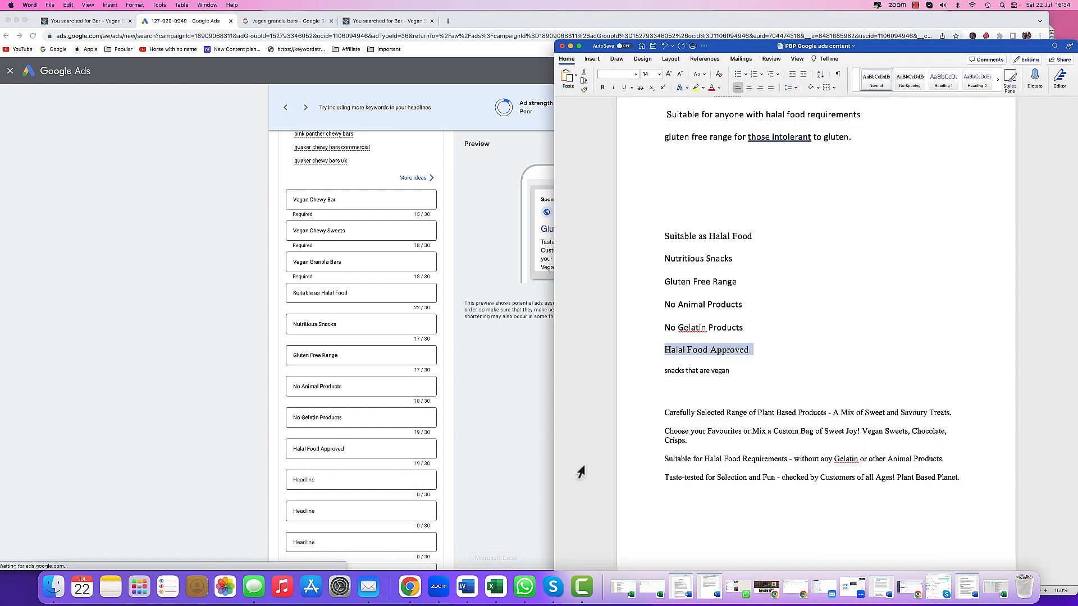
triple_click(690, 371)
right_click(689, 371)
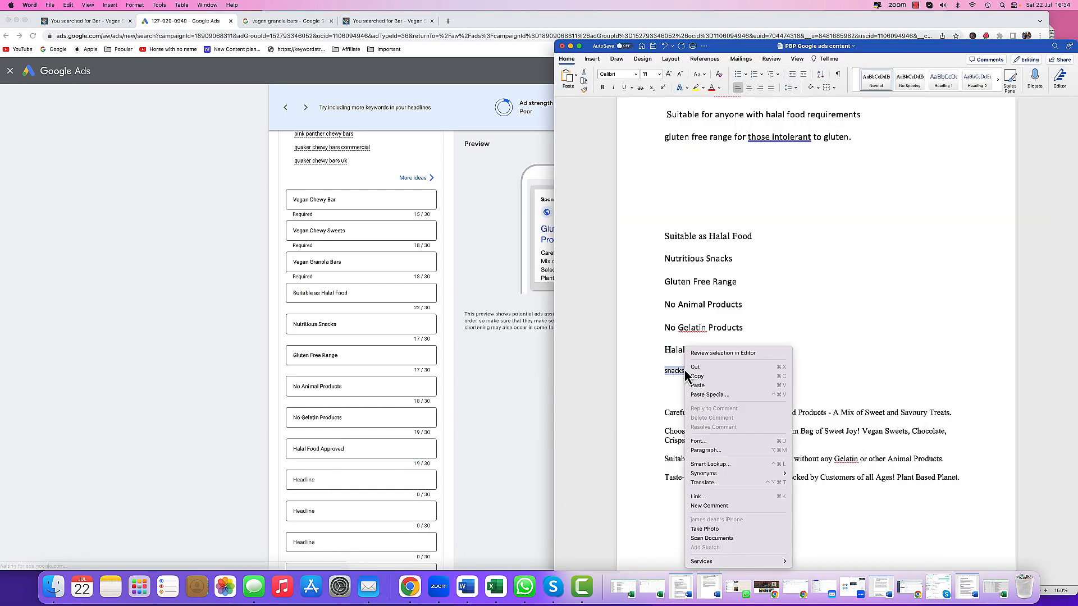
click(696, 376)
click(347, 477)
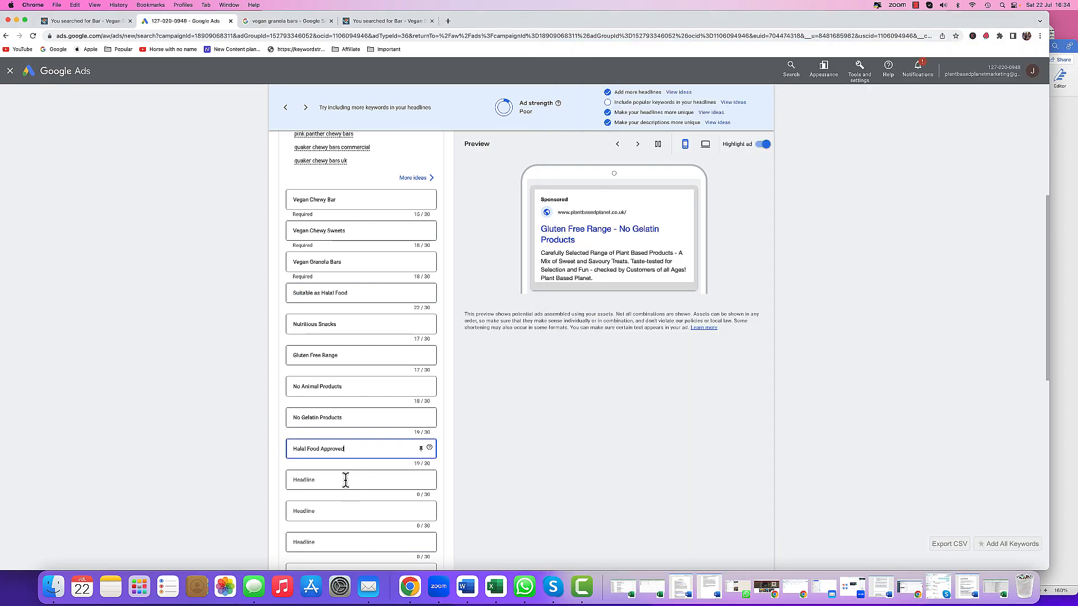
right_click(346, 478)
click(357, 507)
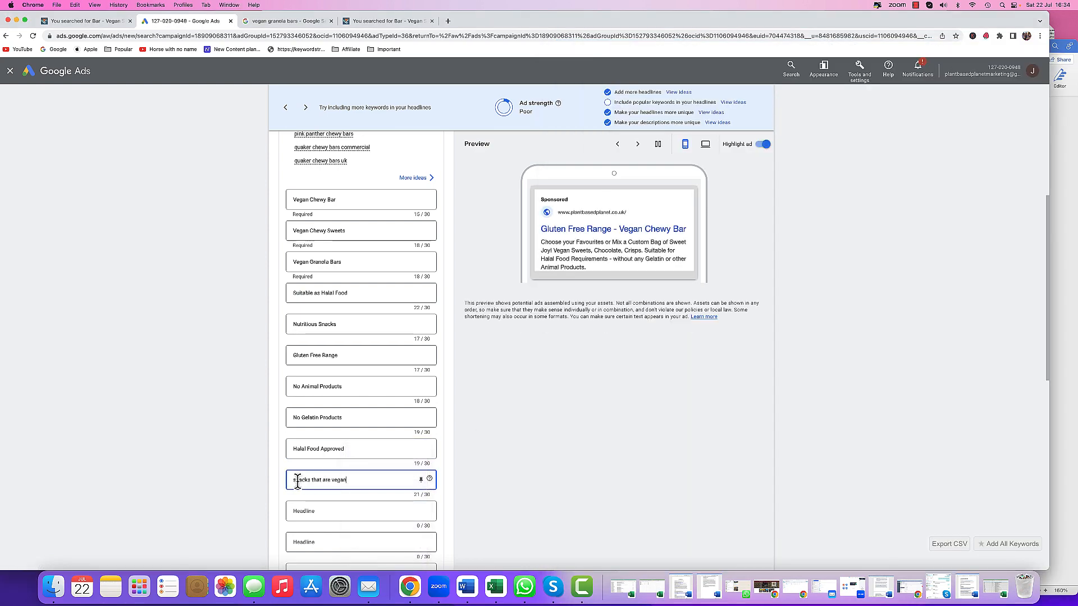
text(S)
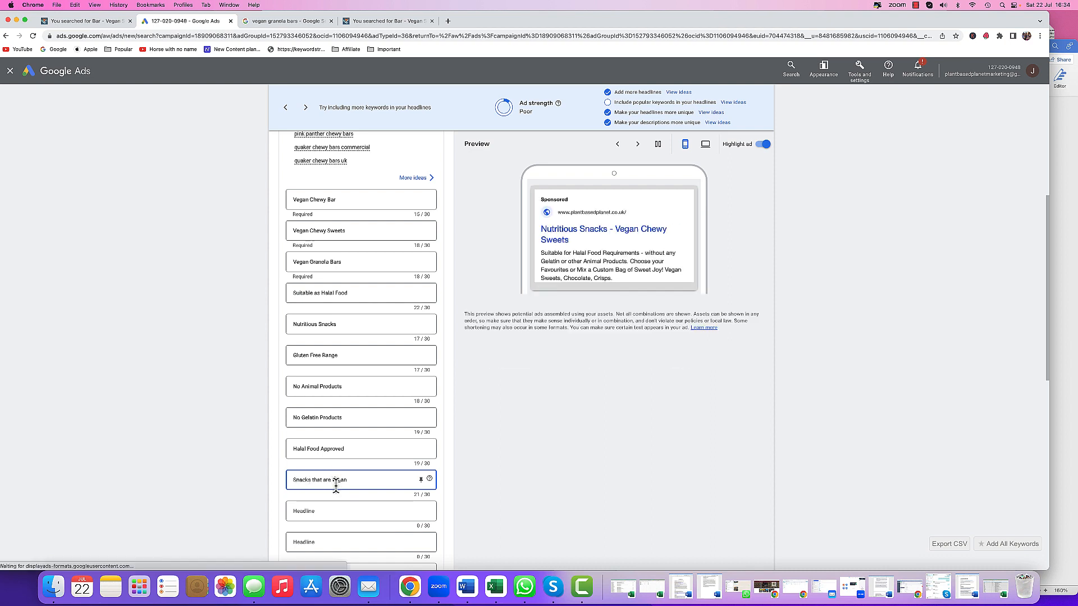
text(V)
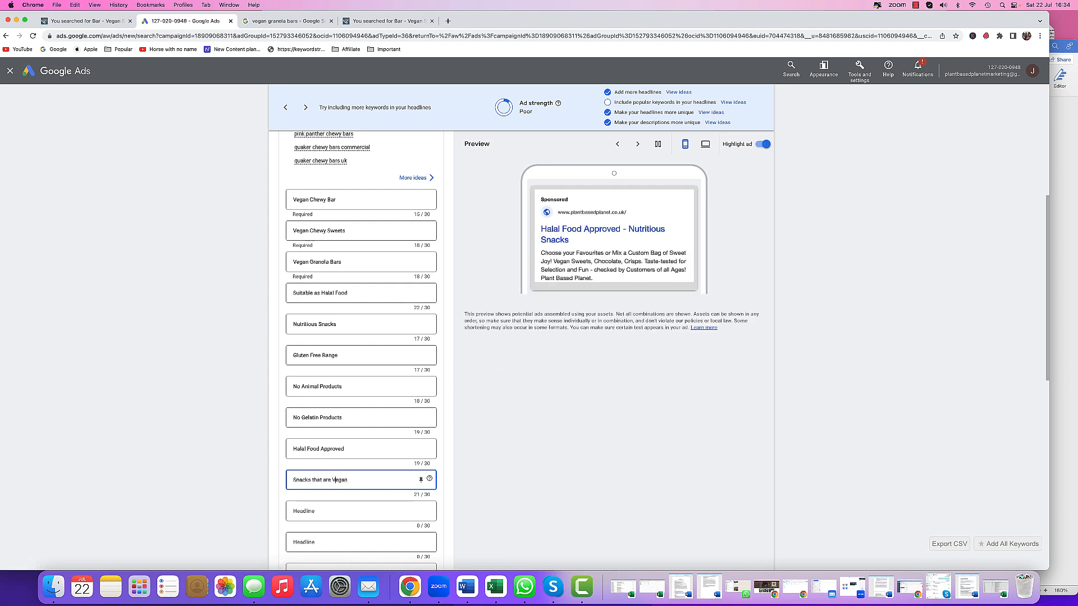
- Copy the capitalised Snacks that are Vegan headline and paste it over the lowercase line in the ad content document
right_click(317, 481)
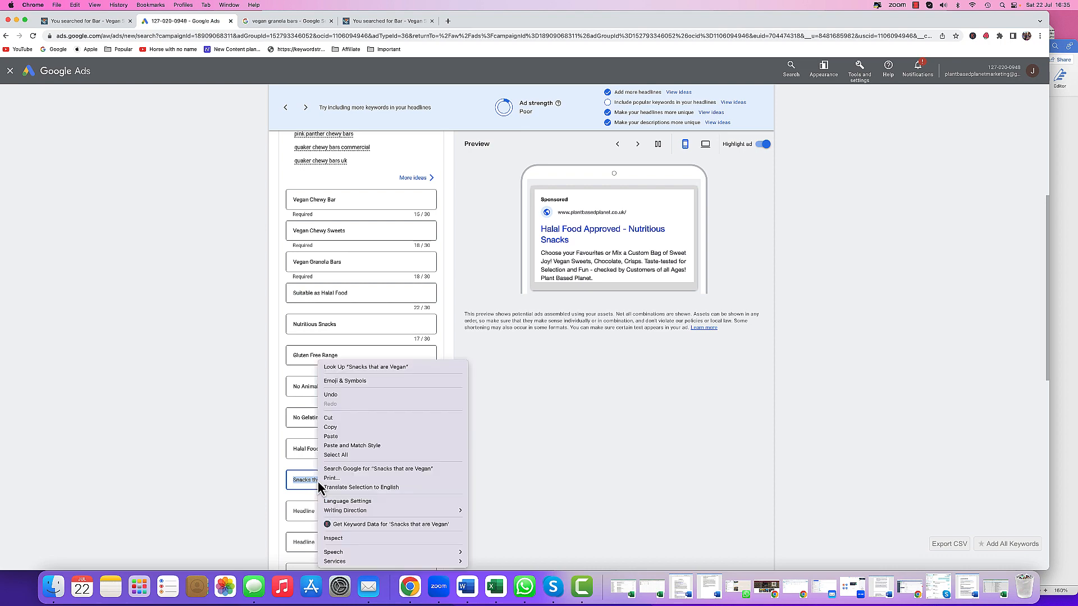
click(331, 437)
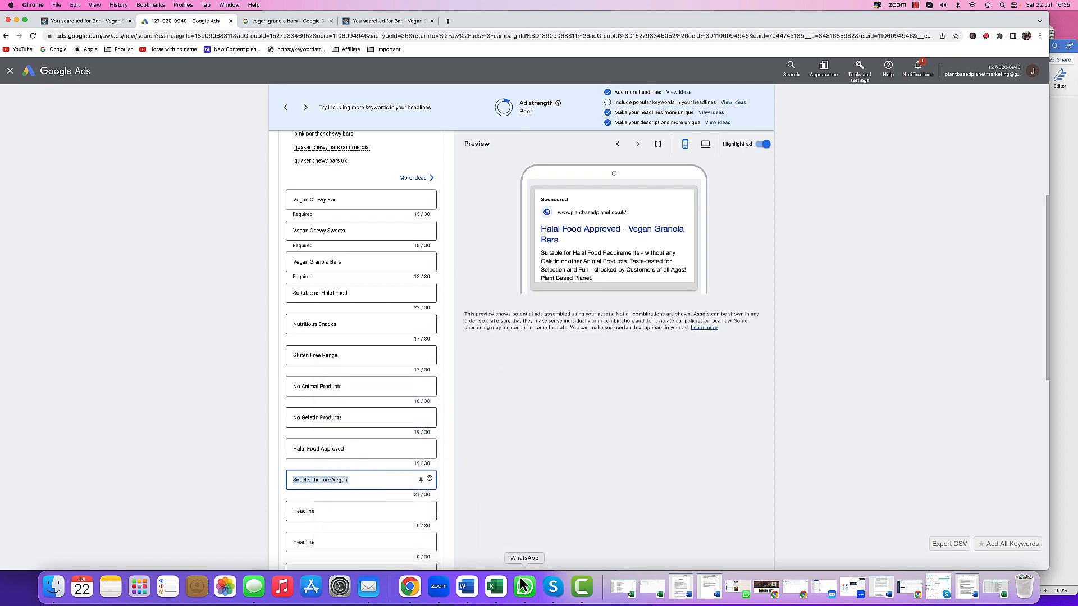
click(476, 593)
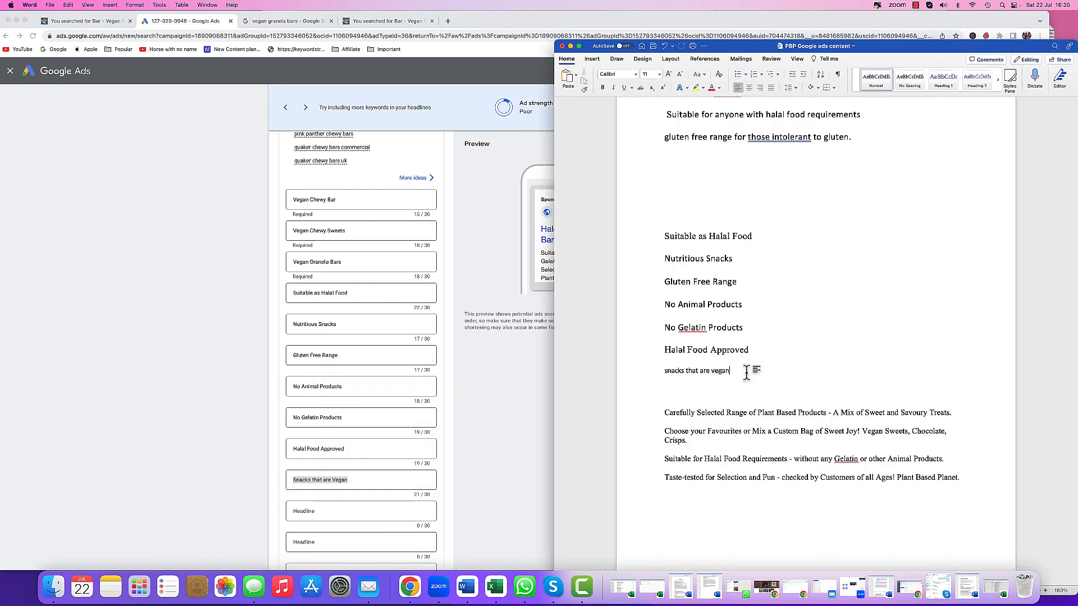
right_click(678, 376)
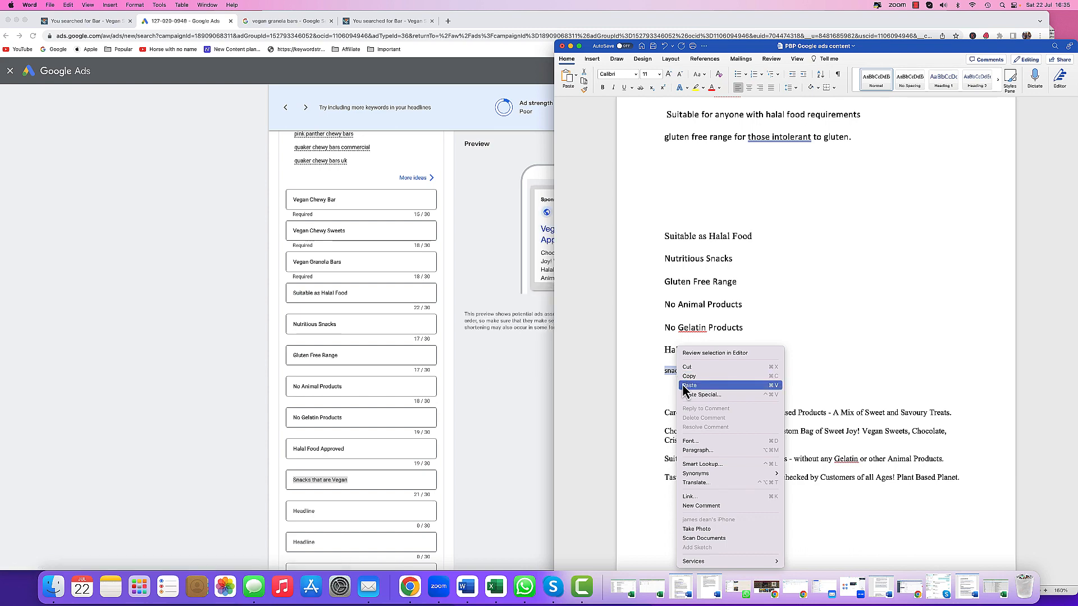
click(684, 386)
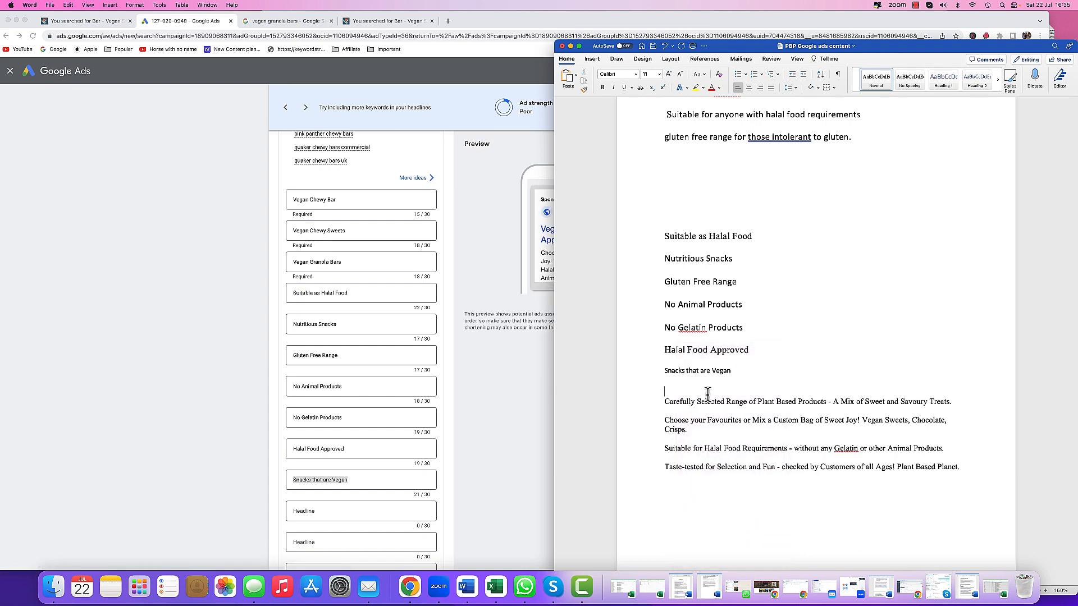
- Return to the ad and add two more empty headline fields
scroll(349, 490, down, 3)
click(463, 486)
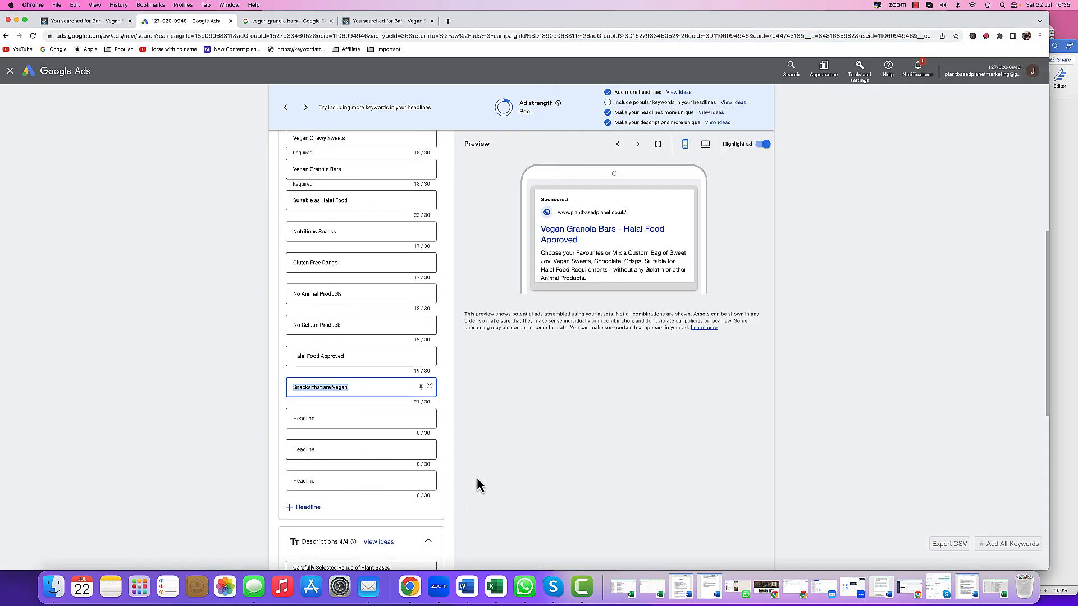
click(308, 507)
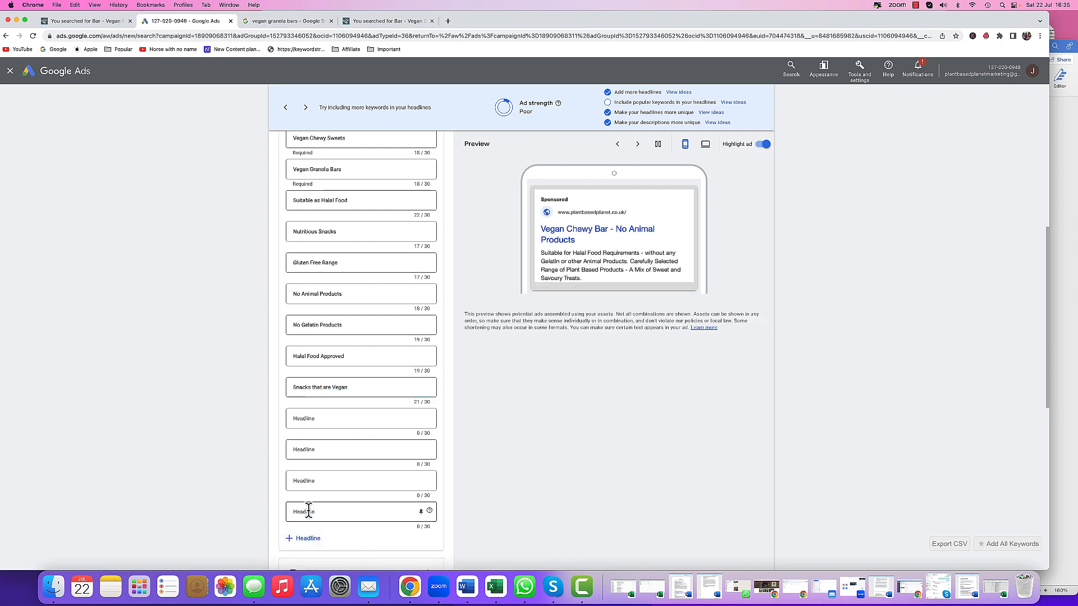
click(320, 540)
- Add the suggested Vegan Sweet Shop, Shop Online Now, Great Value For Money and High Quality Products phrases as headlines
scroll(380, 522, down, 3)
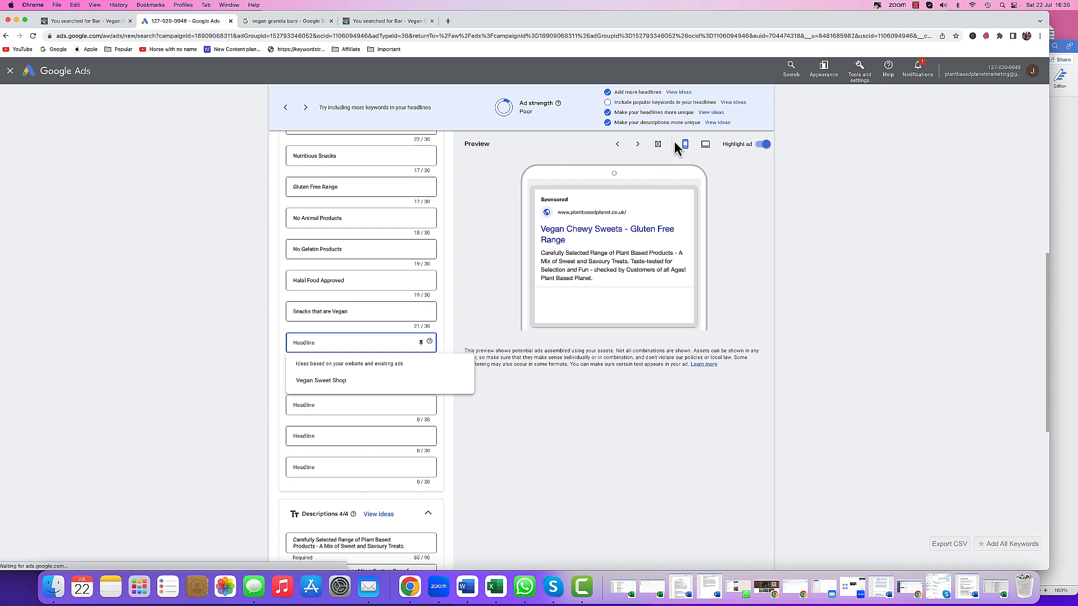
click(710, 113)
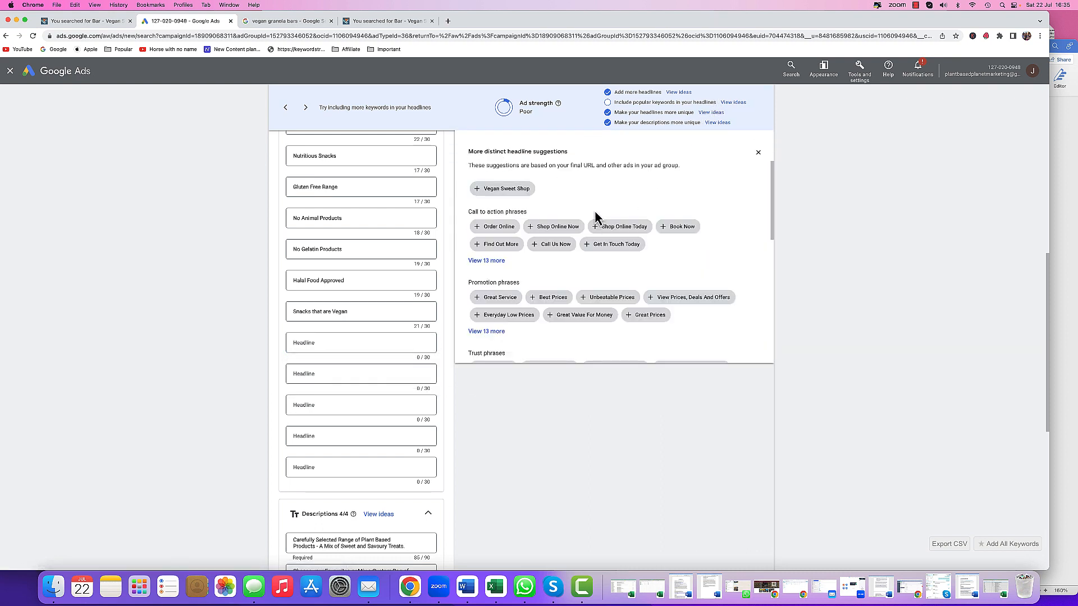
click(516, 190)
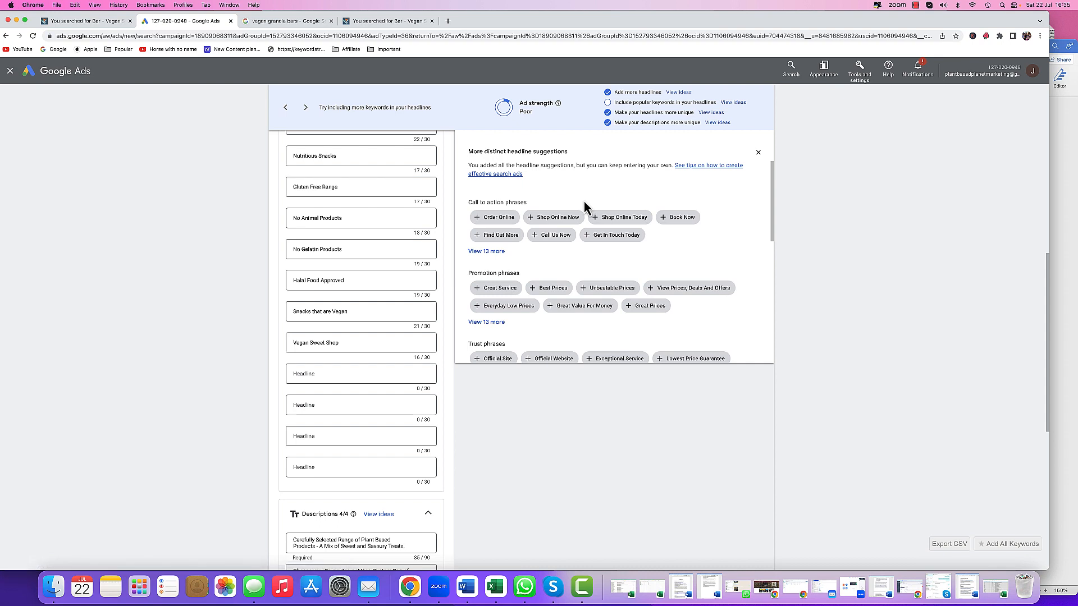
click(568, 219)
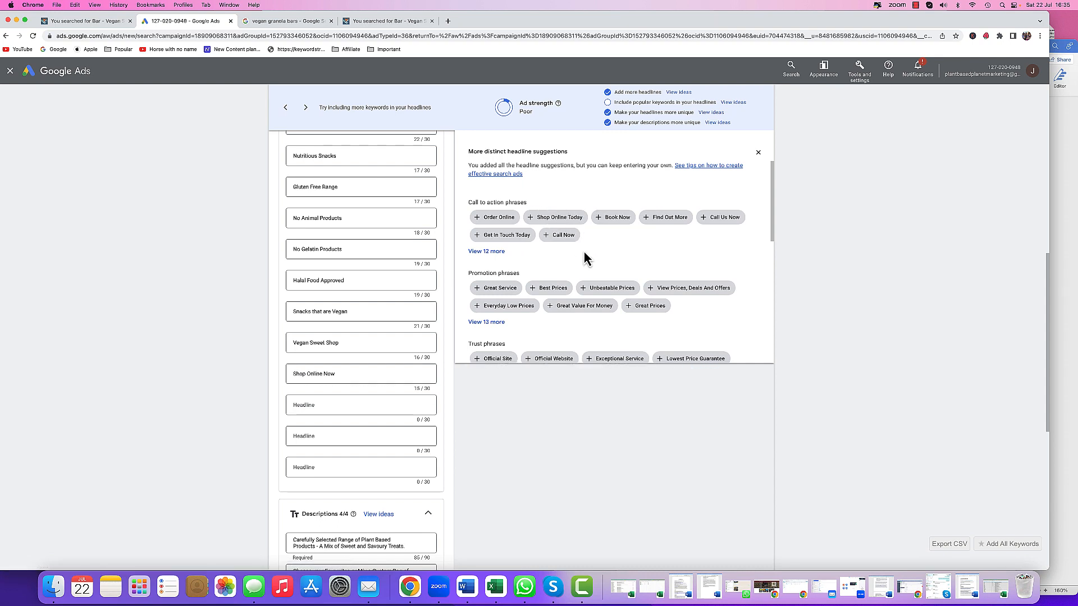
scroll(598, 260, down, 2)
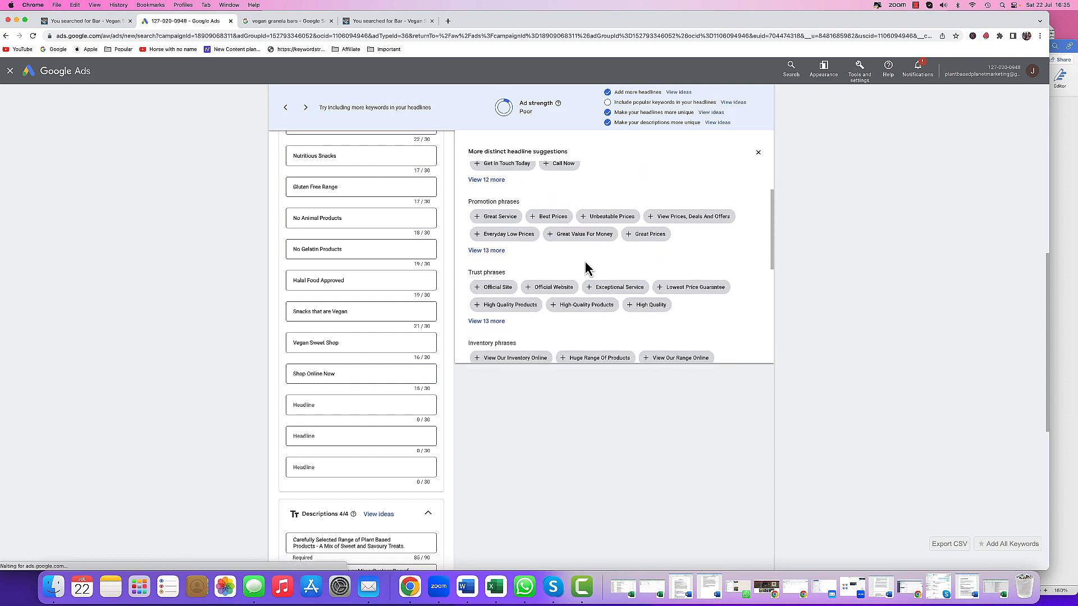
scroll(544, 261, down, 2)
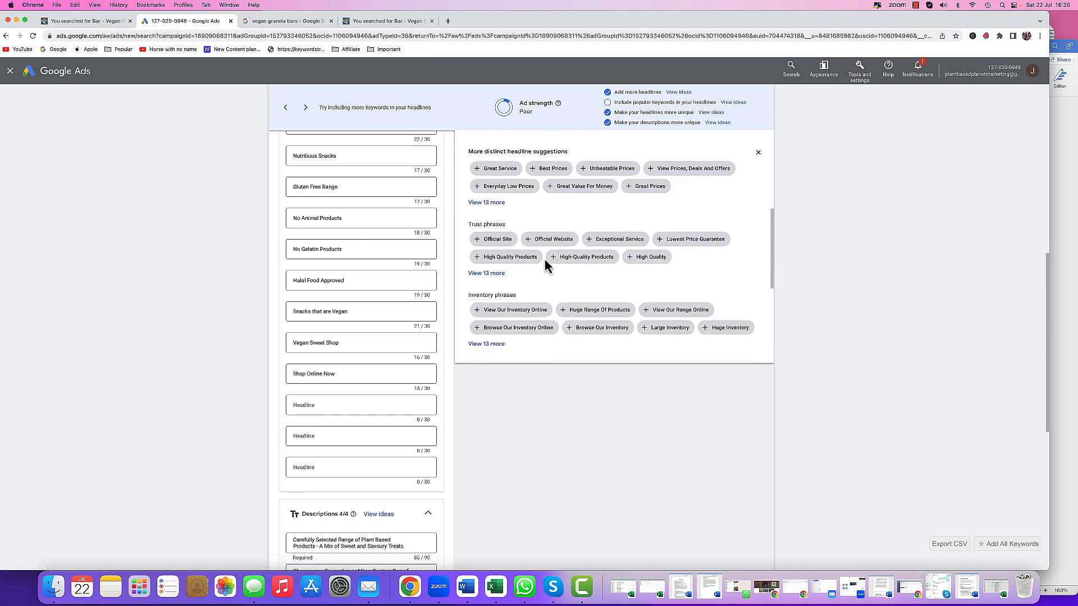
click(583, 185)
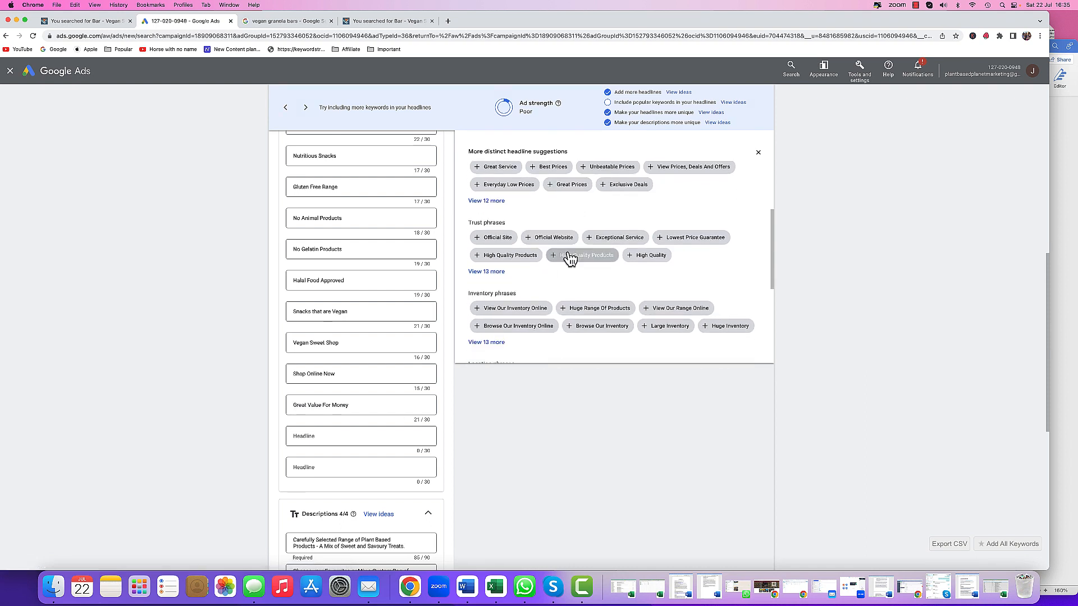
click(517, 259)
- Add the Huge Range Of Products suggestion as the last headline and save the ad
scroll(560, 295, down, 6)
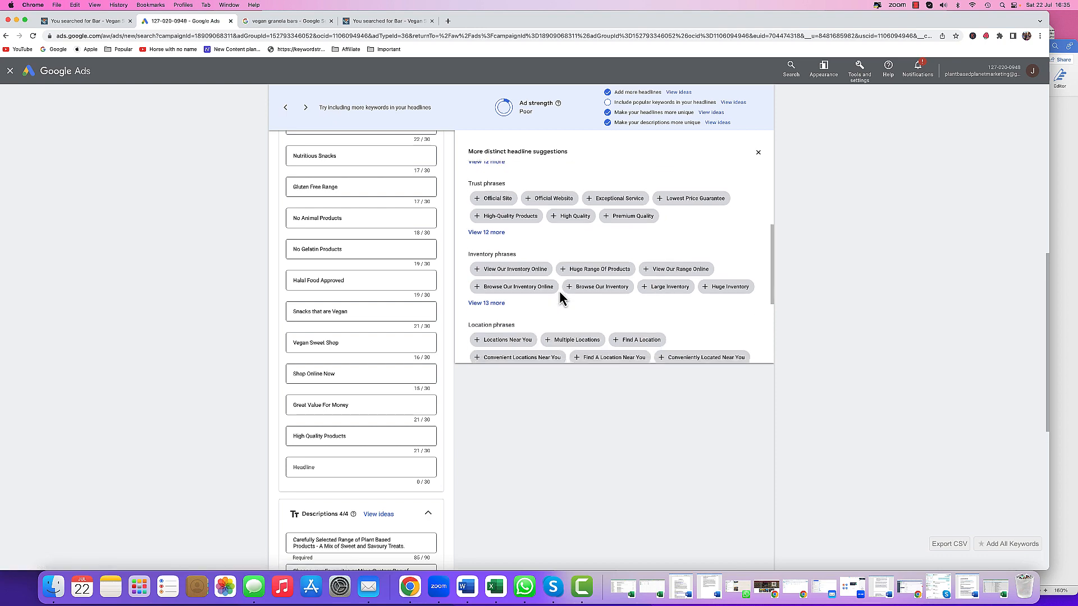
click(574, 290)
scroll(573, 288, down, 5)
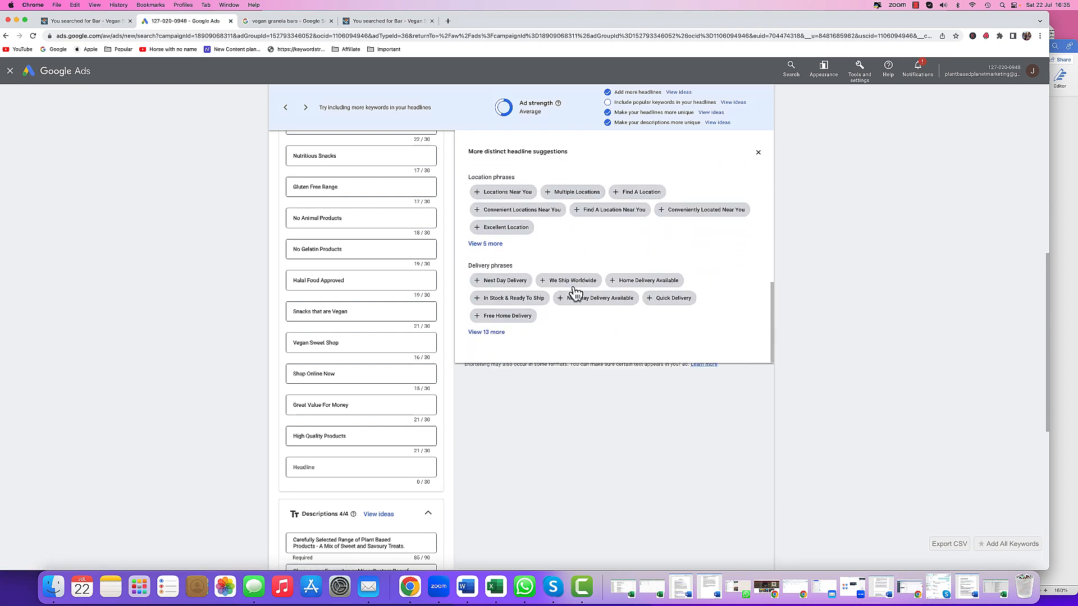
scroll(585, 322, up, 5)
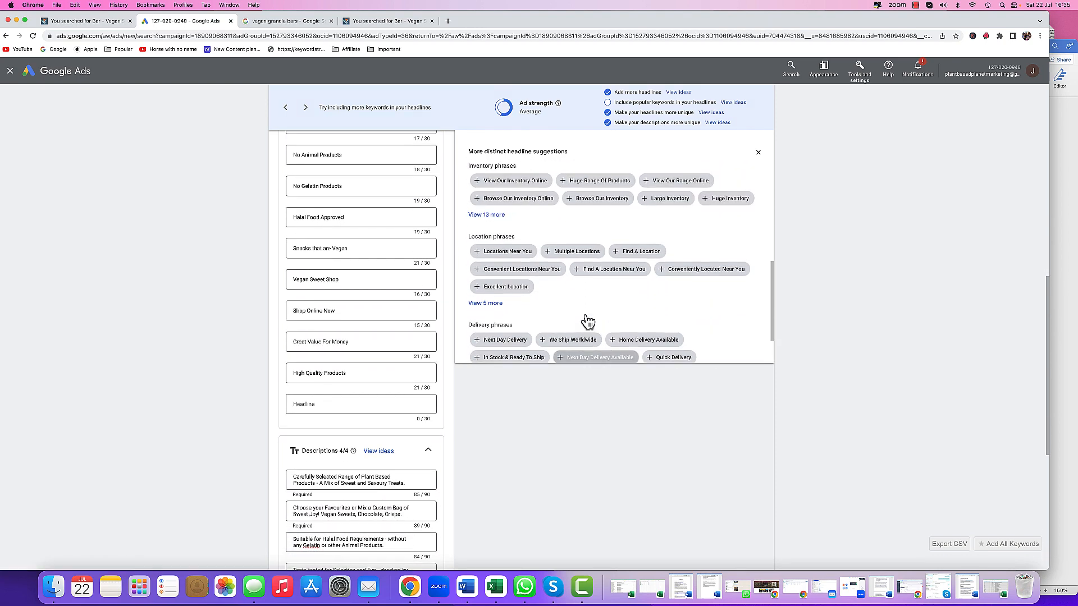
click(600, 226)
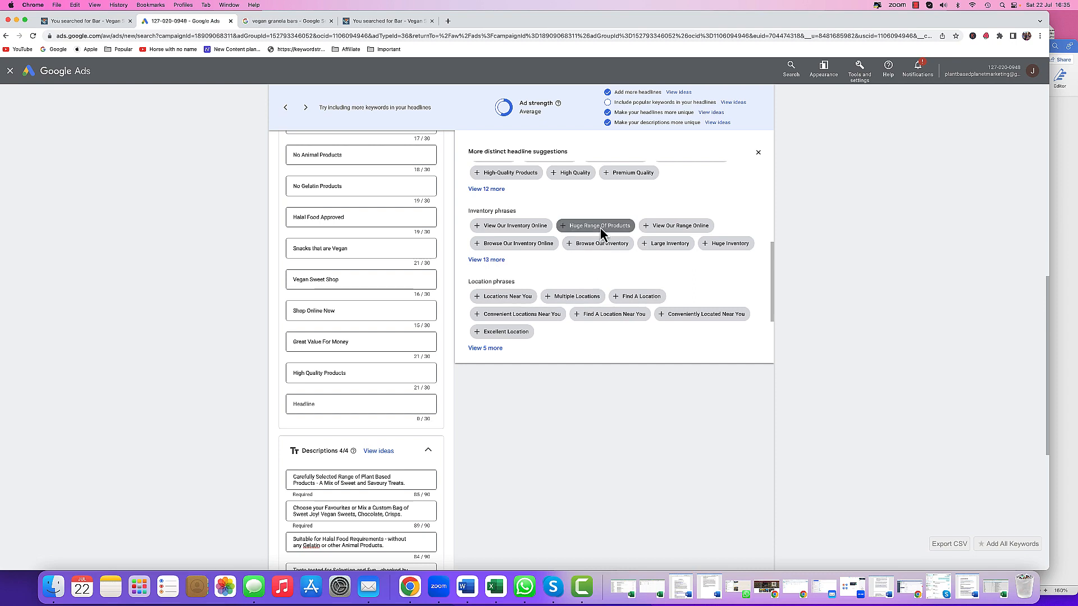
scroll(505, 421, down, 10)
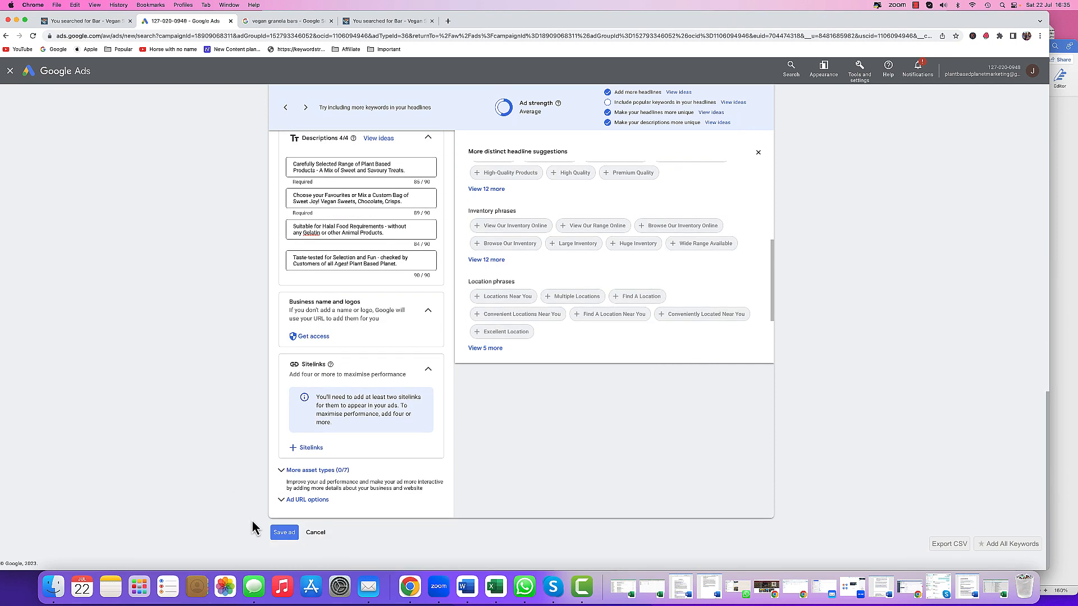
click(284, 540)
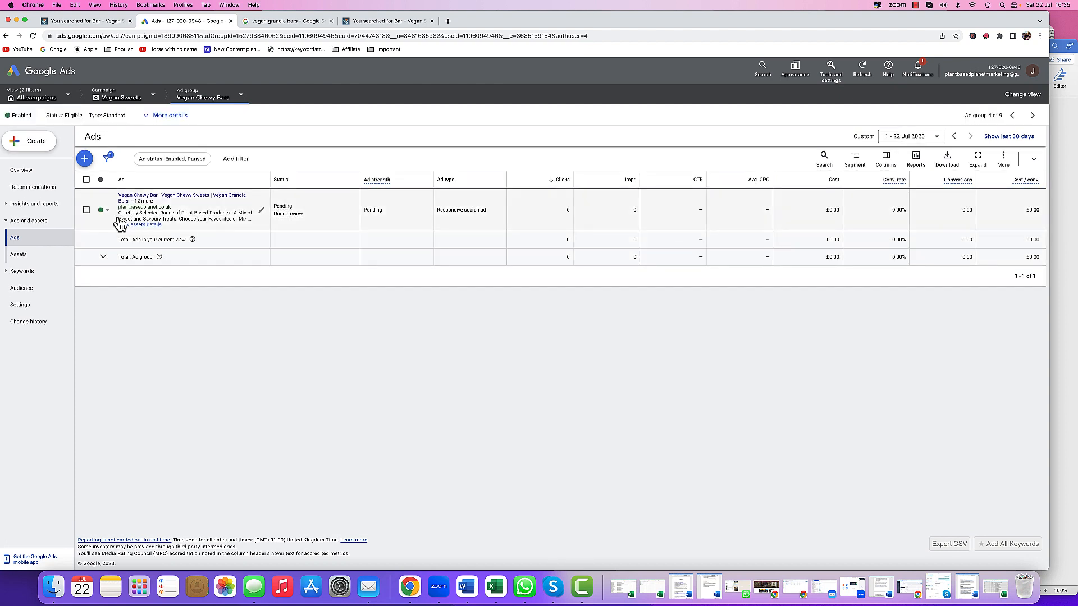
- Switch the view to show ads from all ad groups in the Vegan Sweets campaign
click(203, 101)
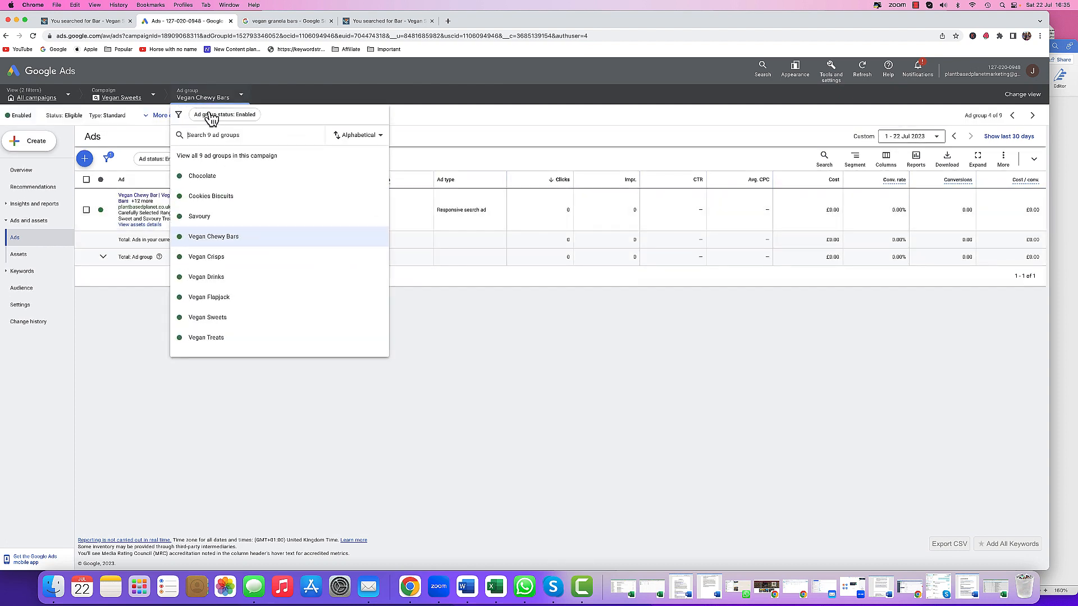
click(216, 158)
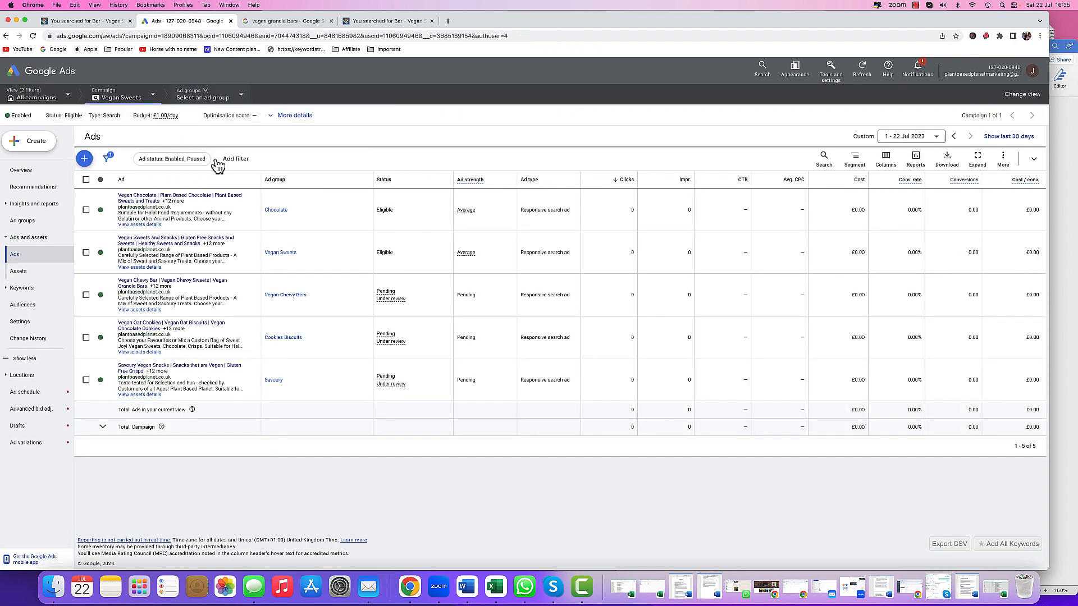
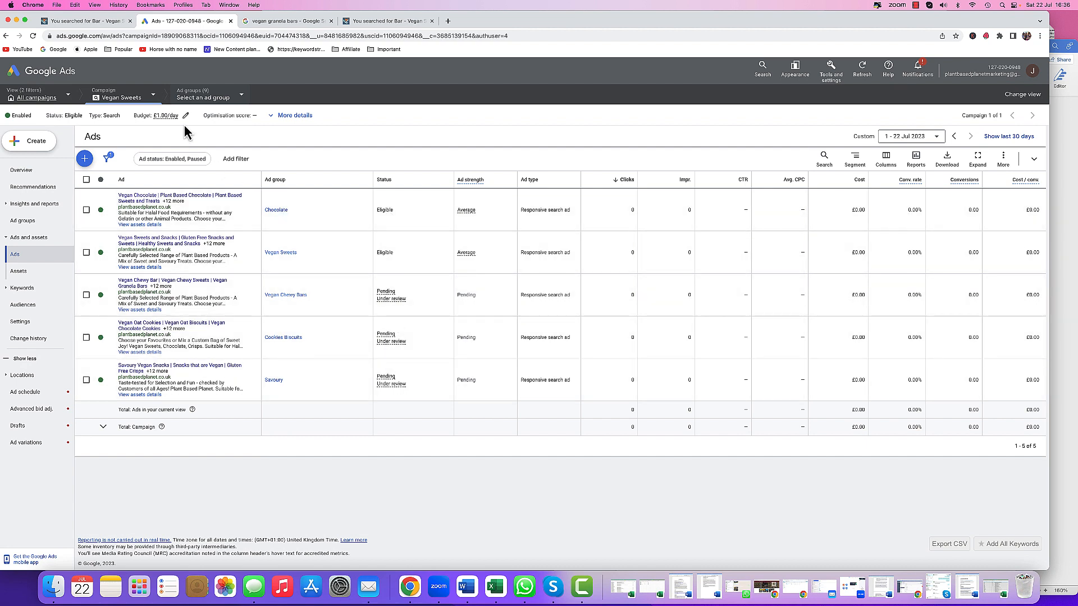
- Switch the ad view to the Vegan Crisps ad group
click(210, 101)
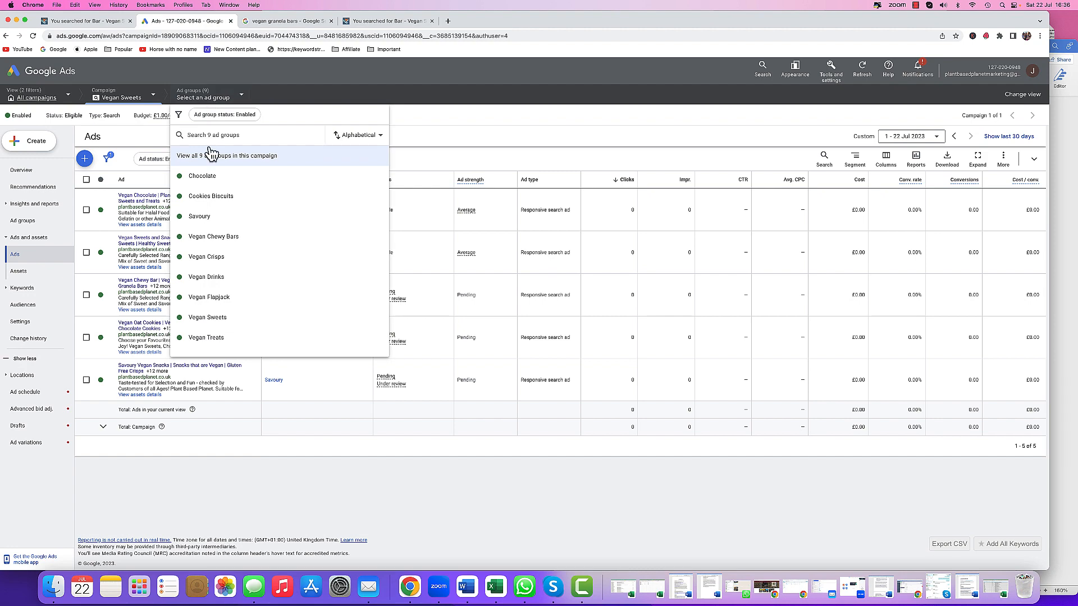
click(217, 258)
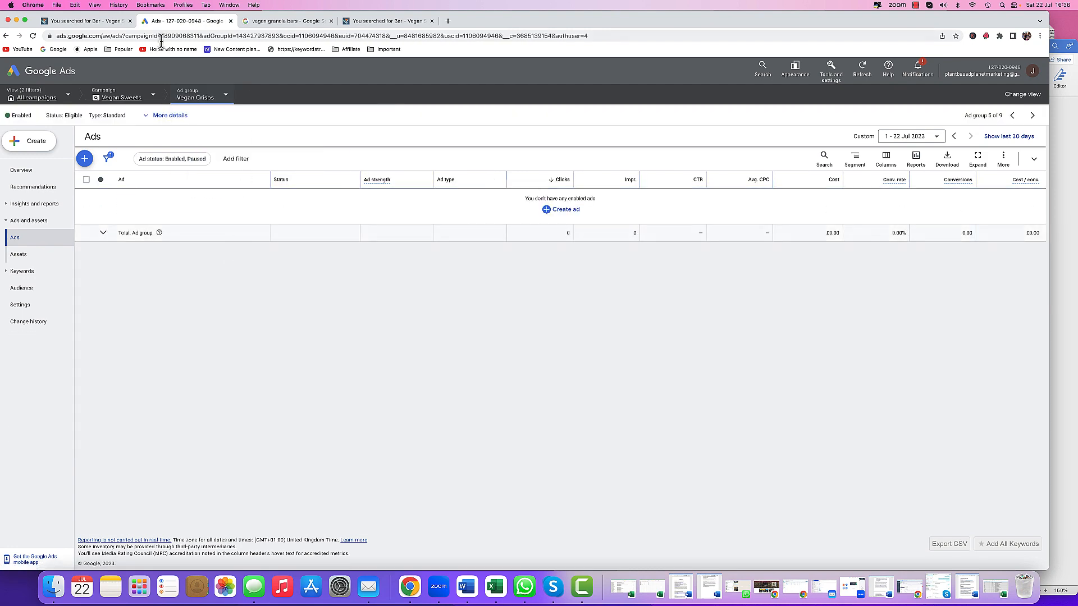
- On the shop website, open the Crisps product category and copy its page address
click(106, 23)
scroll(59, 79, up, 5)
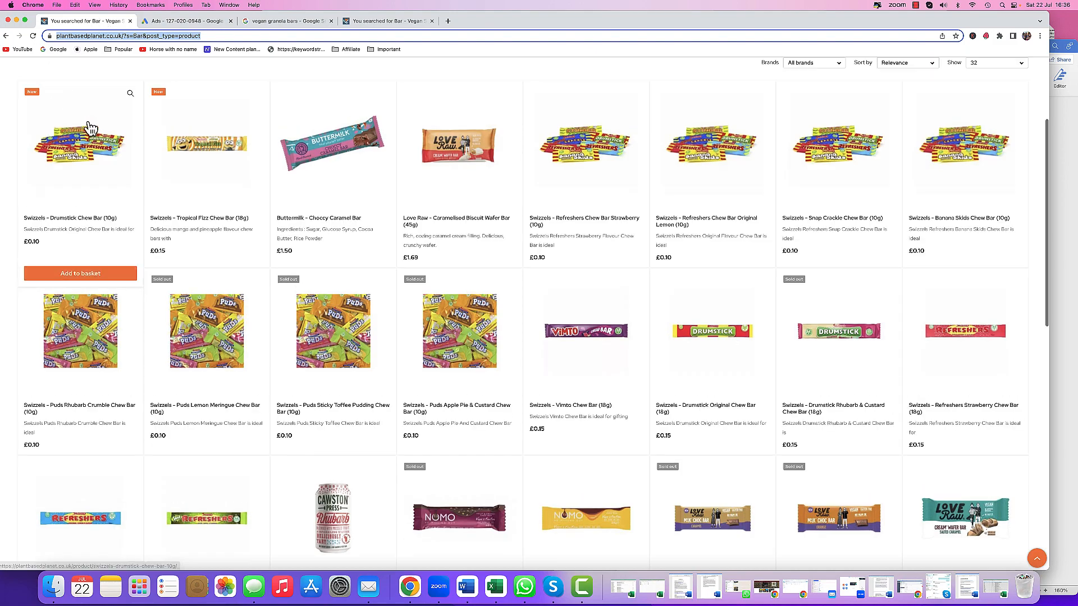
click(64, 129)
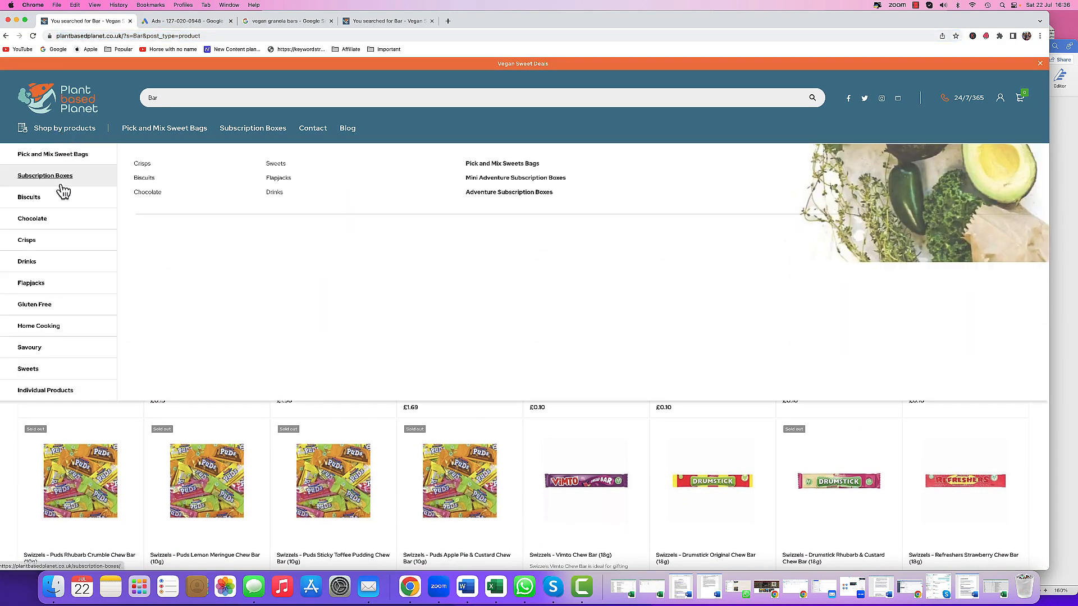
click(26, 242)
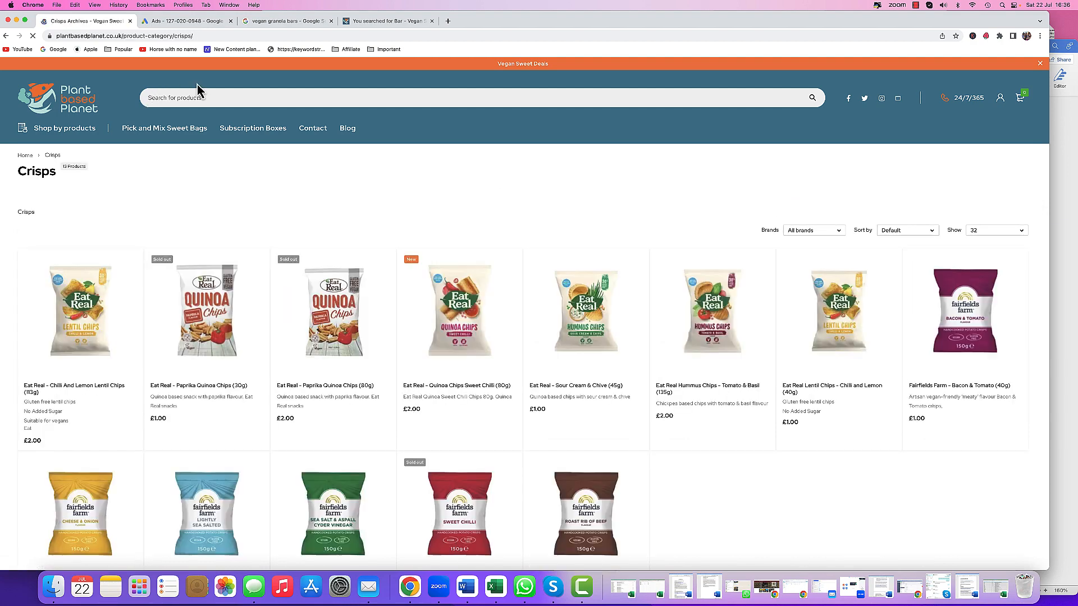
right_click(120, 36)
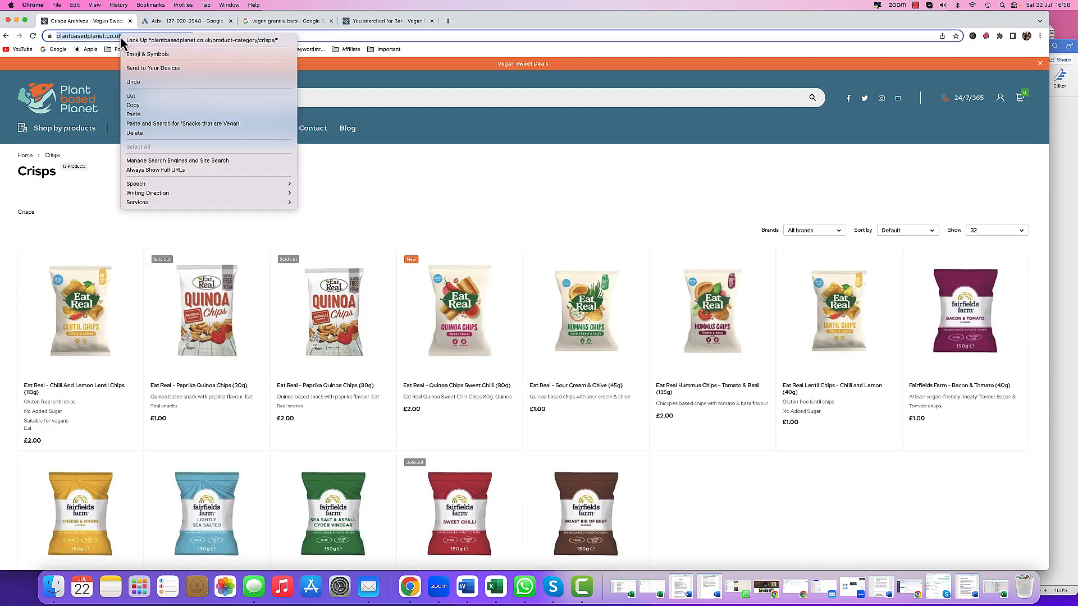
click(152, 104)
- Start a new responsive search ad in the Vegan Crisps ad group and paste the Crisps page address as the final URL
click(188, 21)
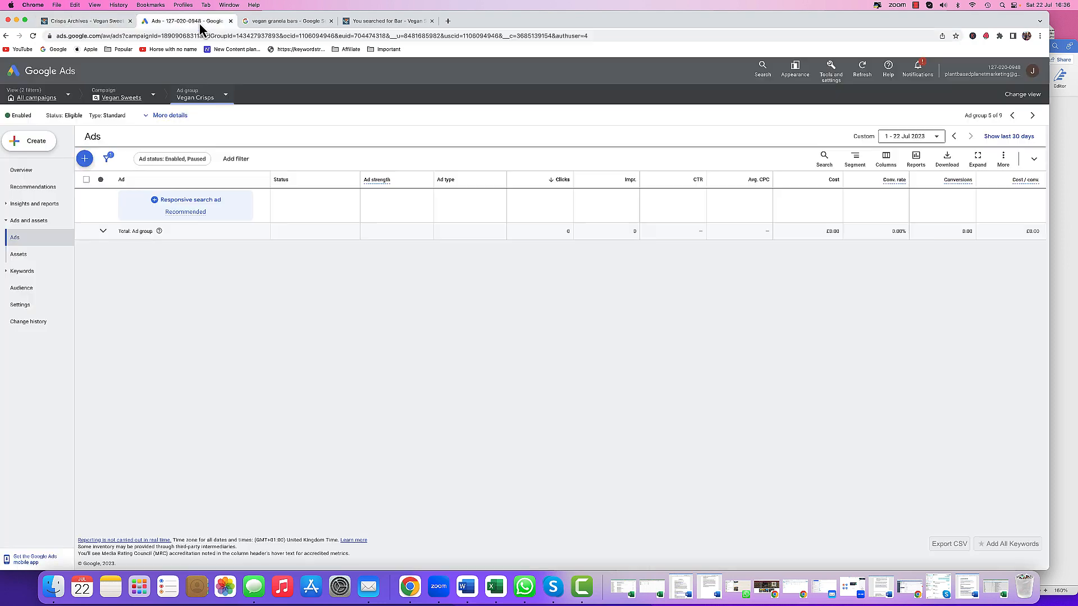
click(85, 159)
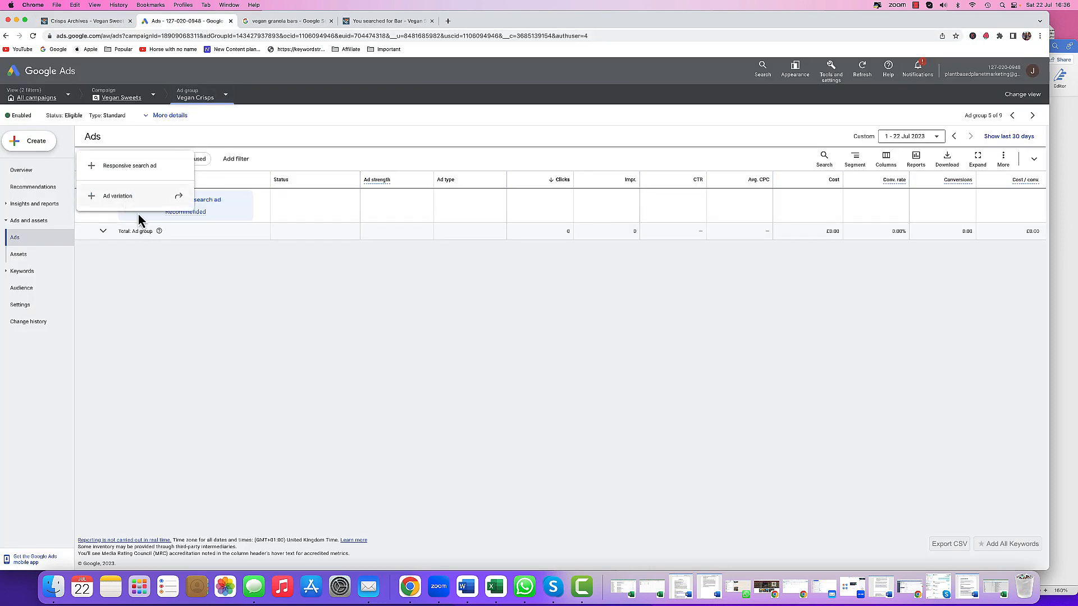
click(137, 172)
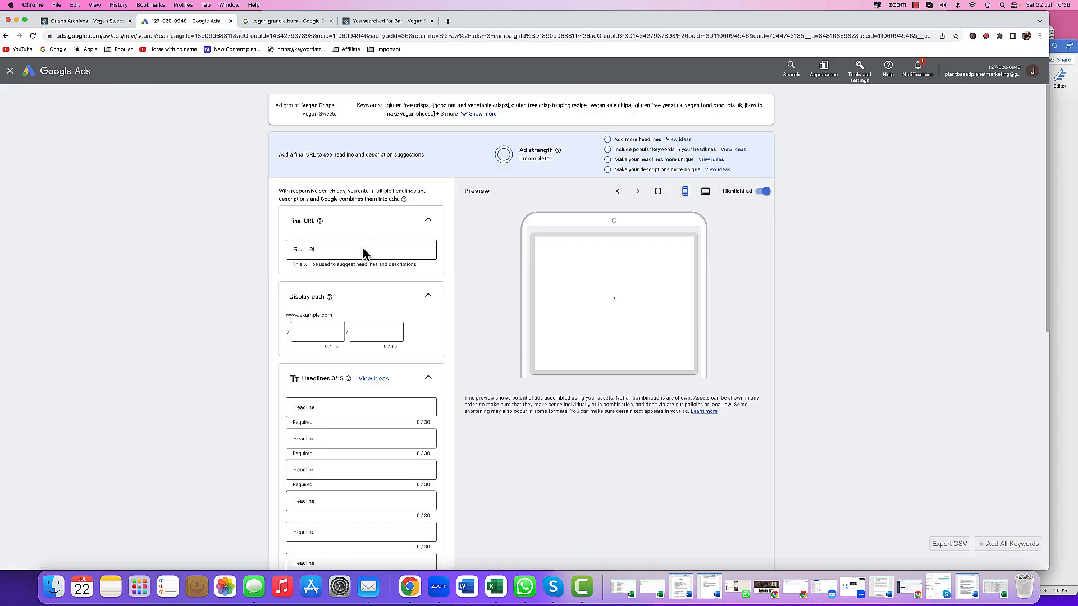
click(348, 249)
right_click(348, 249)
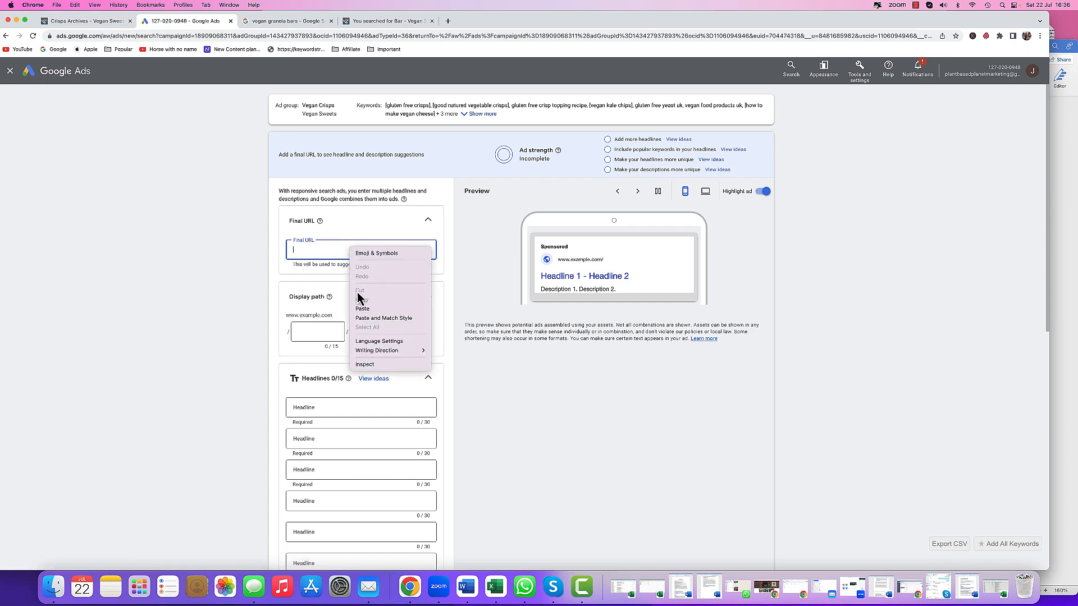
click(363, 309)
- Search Google for vegan crisps and copy the search phrase from the search box
scroll(222, 264, down, 5)
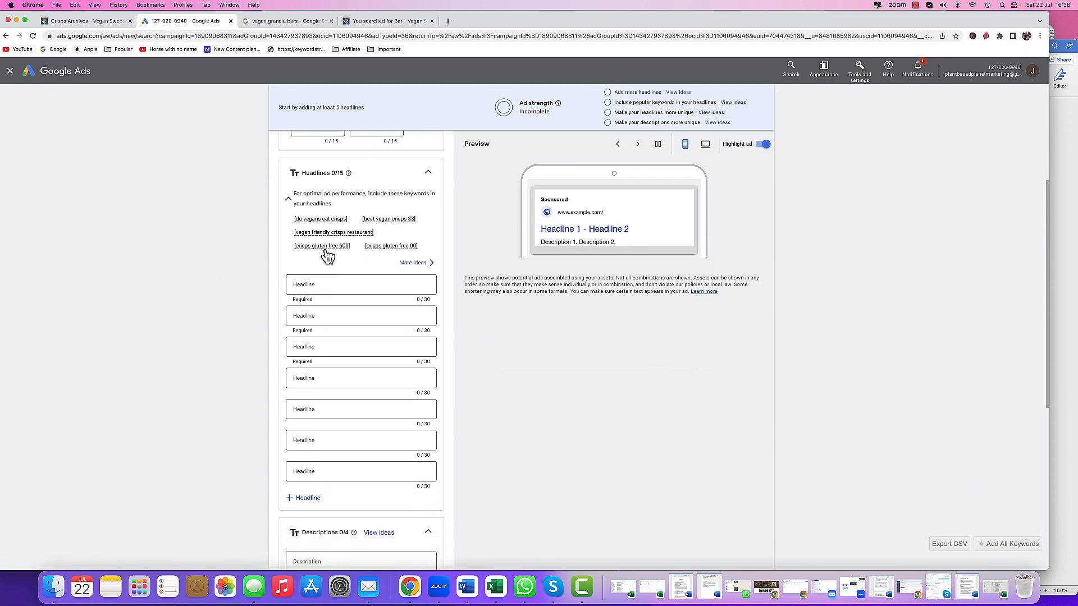
click(327, 284)
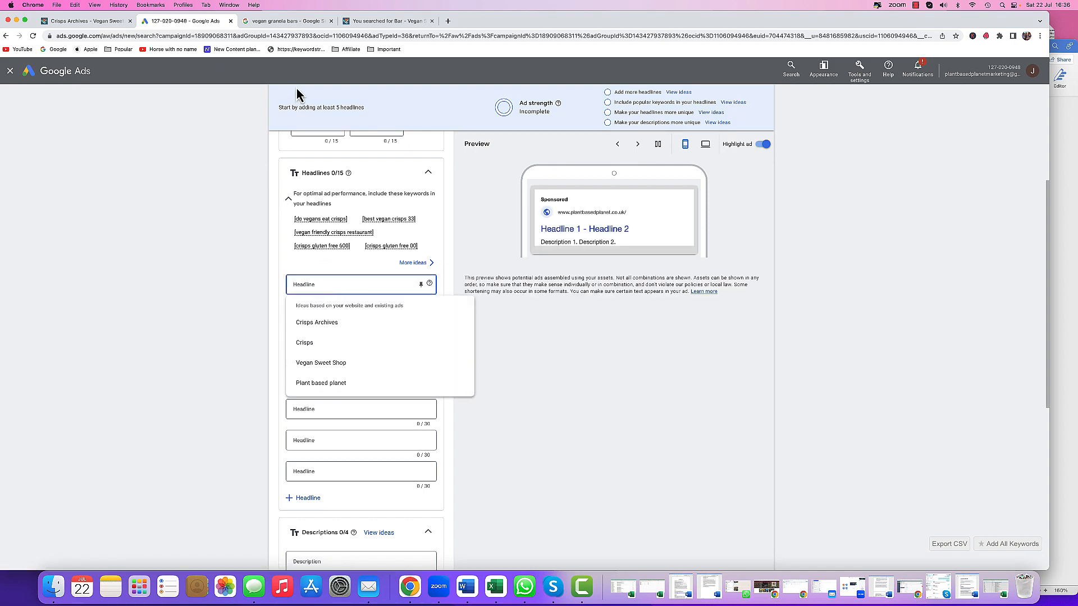
click(284, 21)
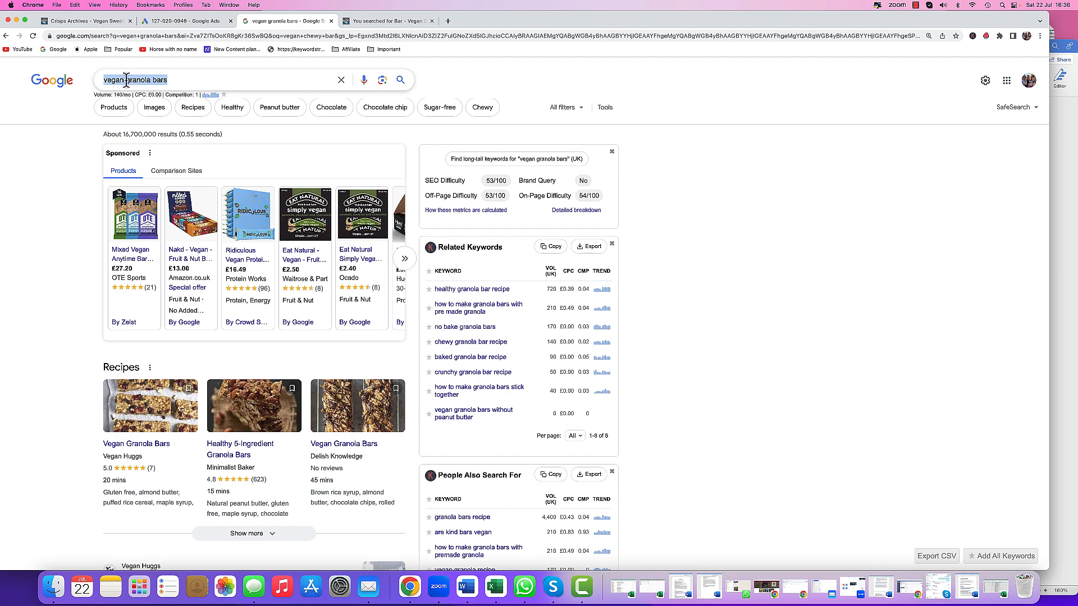
drag(126, 79, 227, 87)
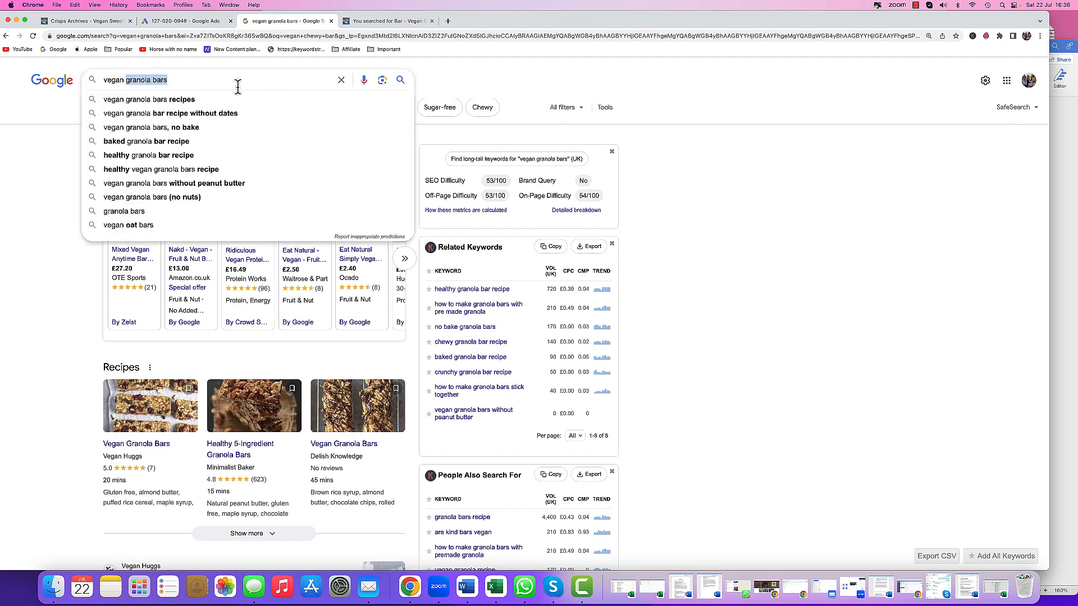
text(Crisps)
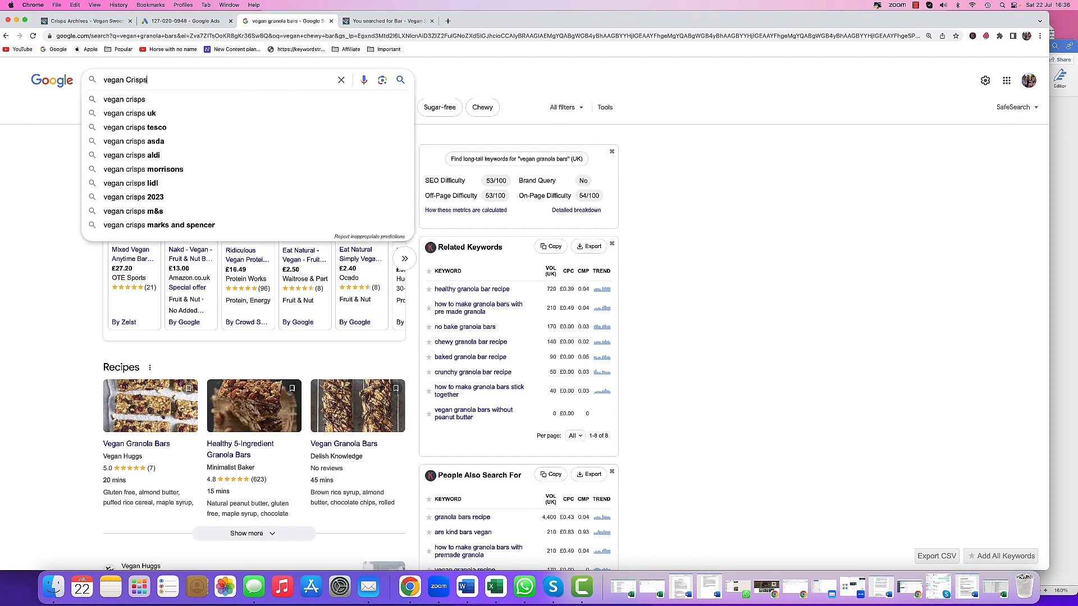
click(133, 101)
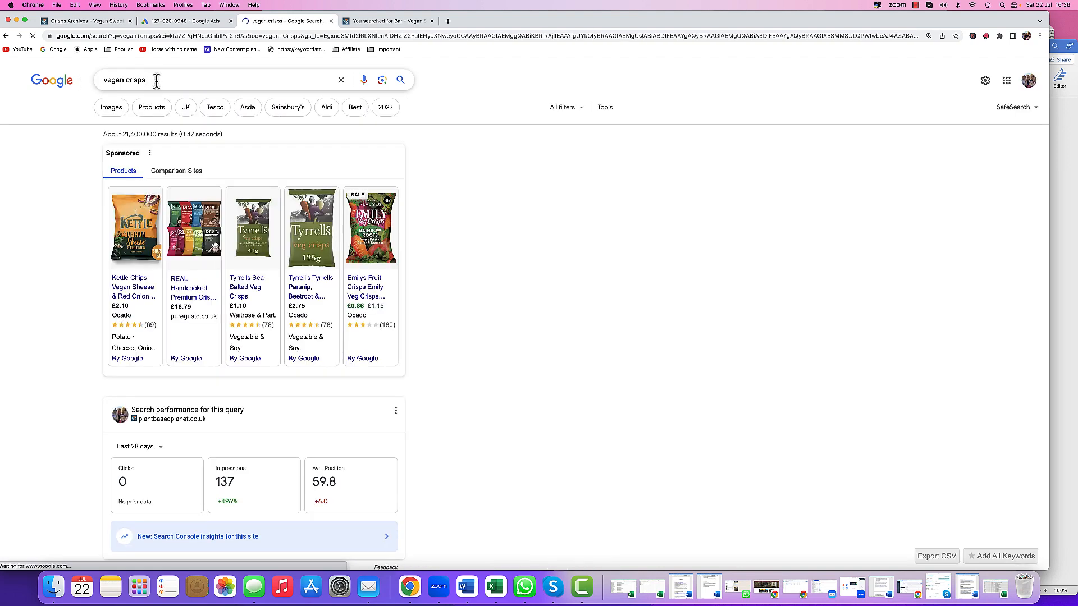
drag(152, 80, 95, 84)
right_click(122, 79)
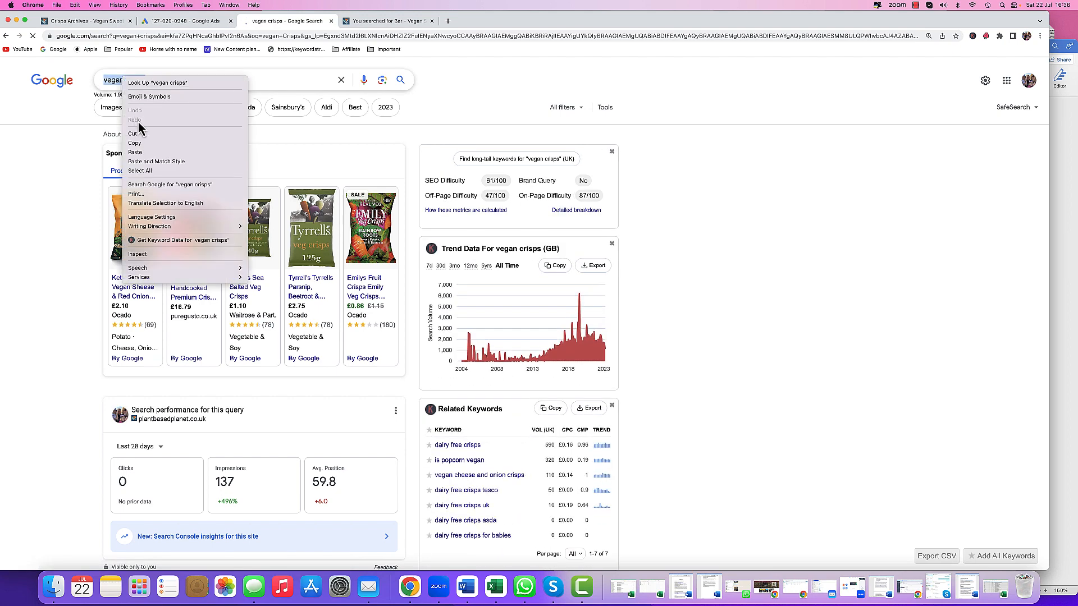
click(143, 143)
- Paste the phrase into the first headline and capitalise it to Vegan Crisps
click(179, 22)
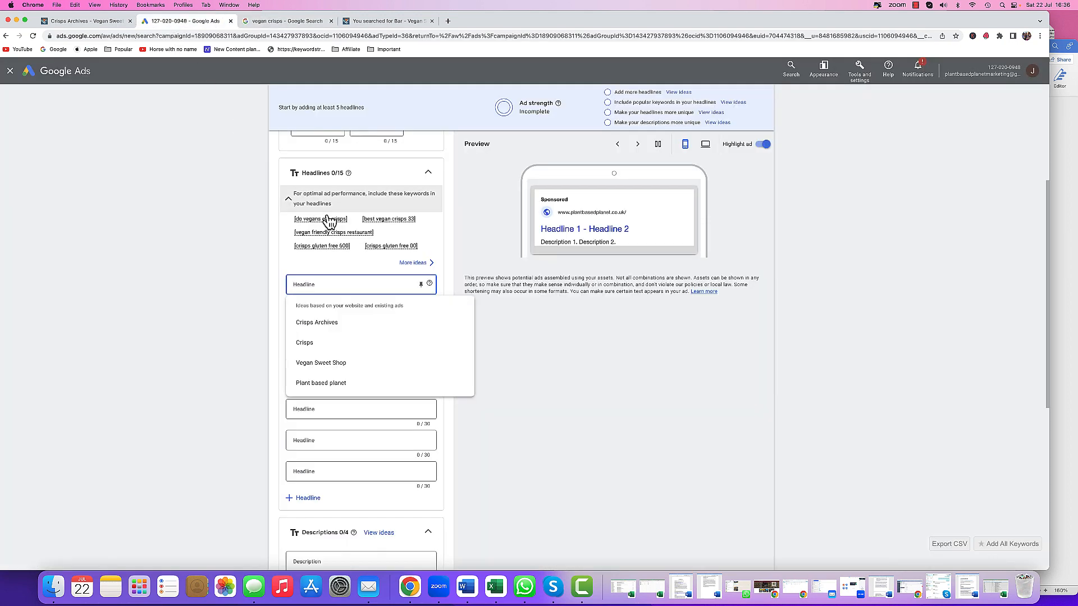
right_click(310, 285)
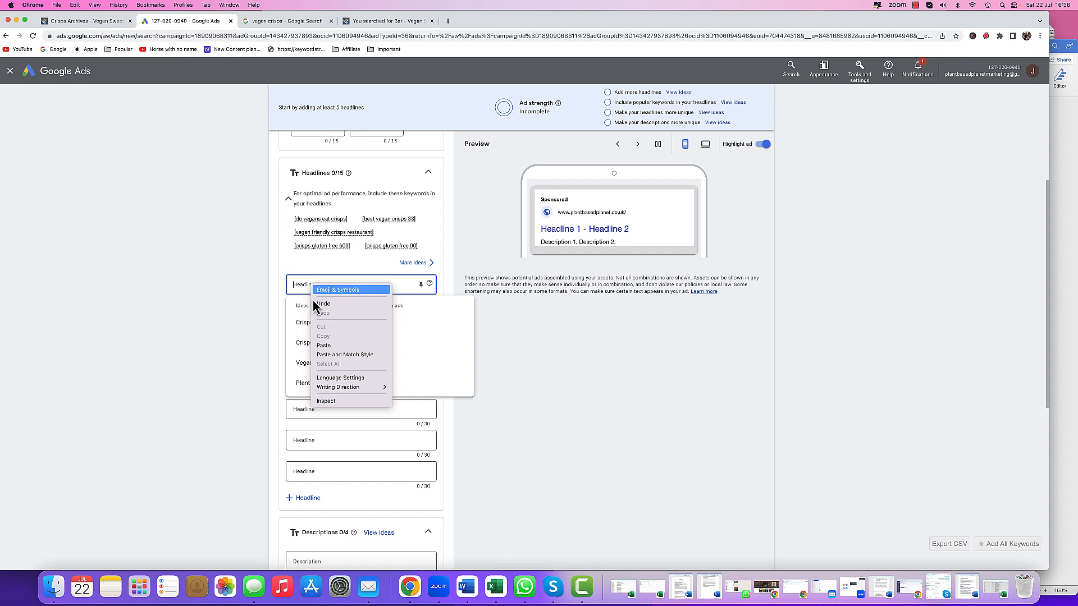
click(324, 344)
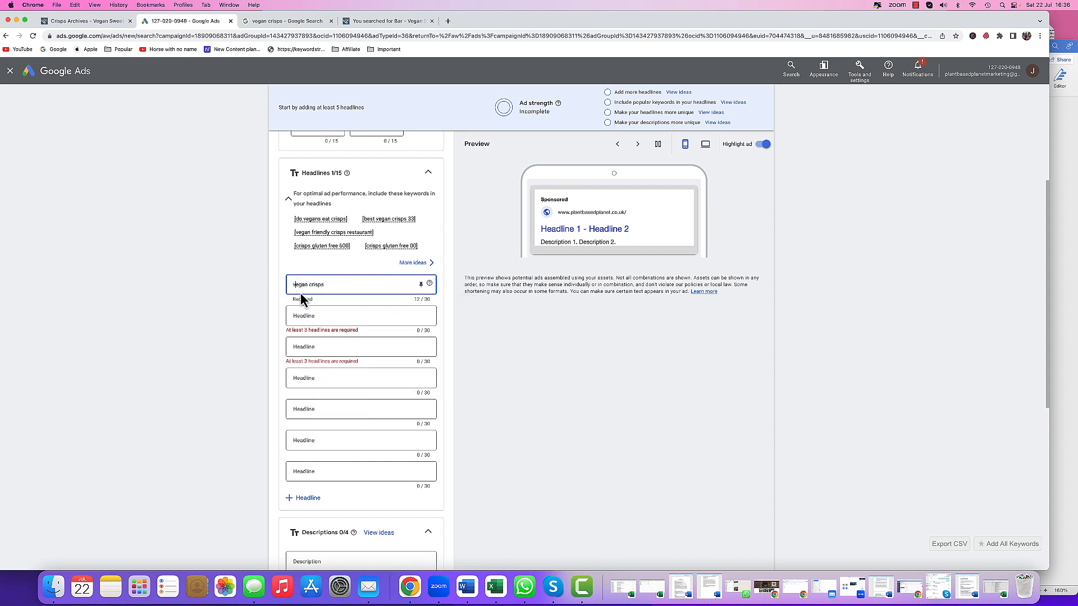
key(BackSpace)
text(V)
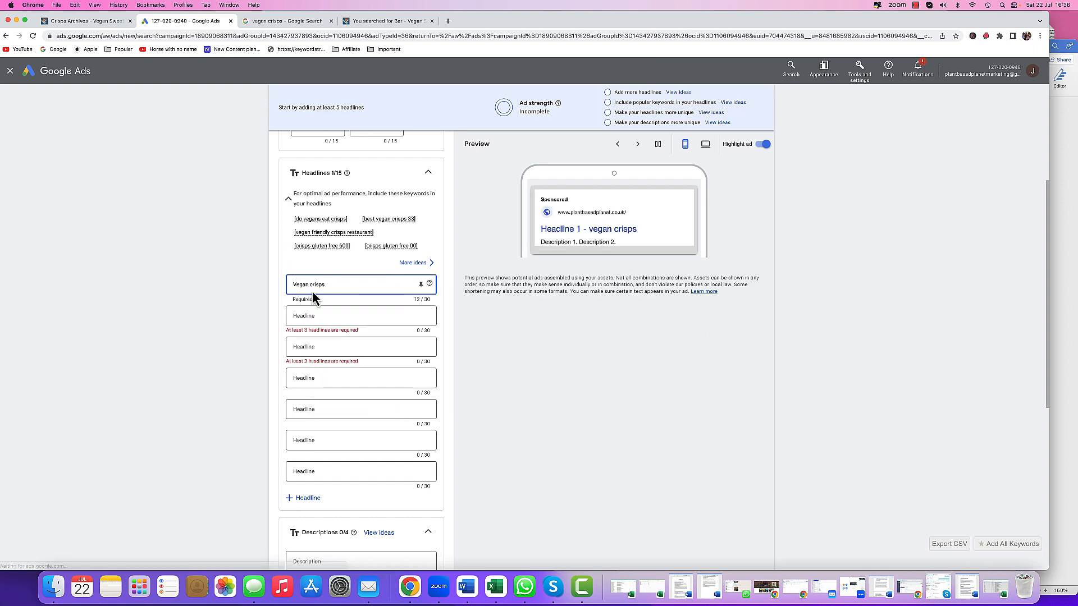
key(BackSpace)
text(C)
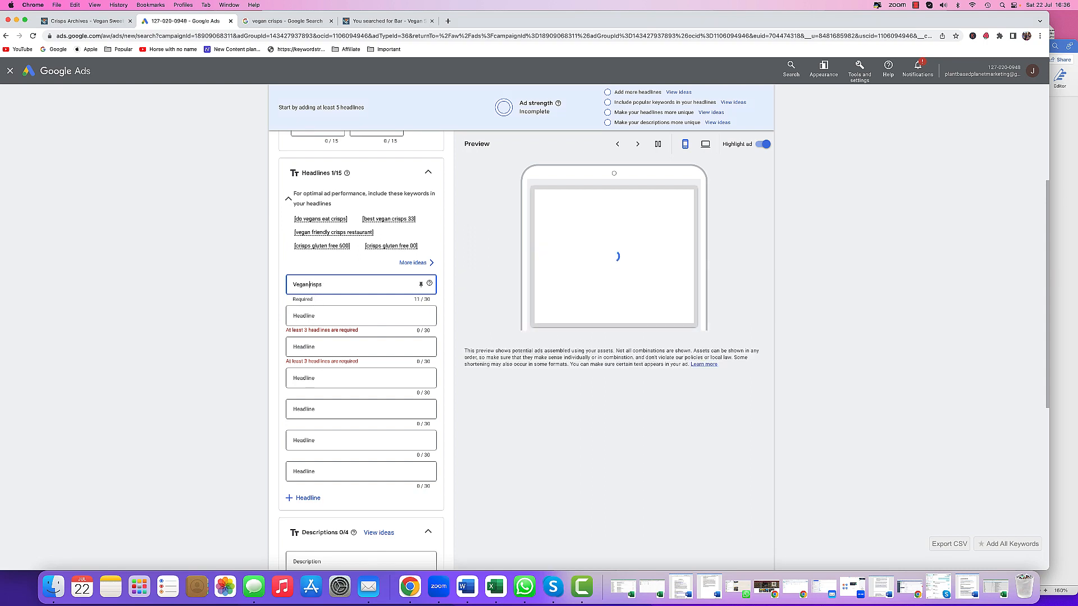
- Open the Vegan Crisps with data.xls keyword spreadsheet from the Vegan Crisps folder
click(328, 315)
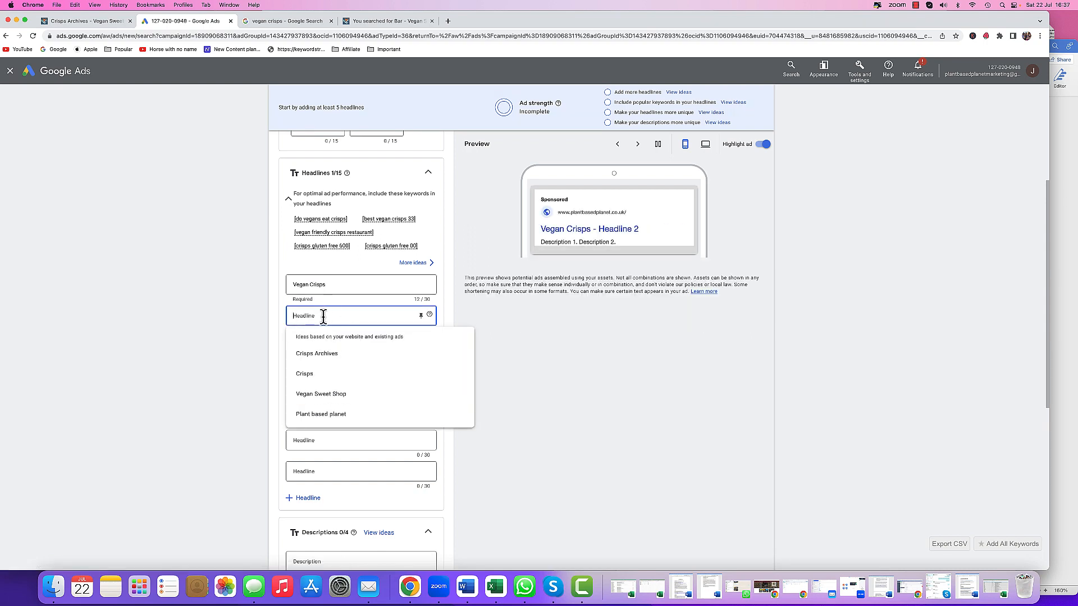
click(176, 126)
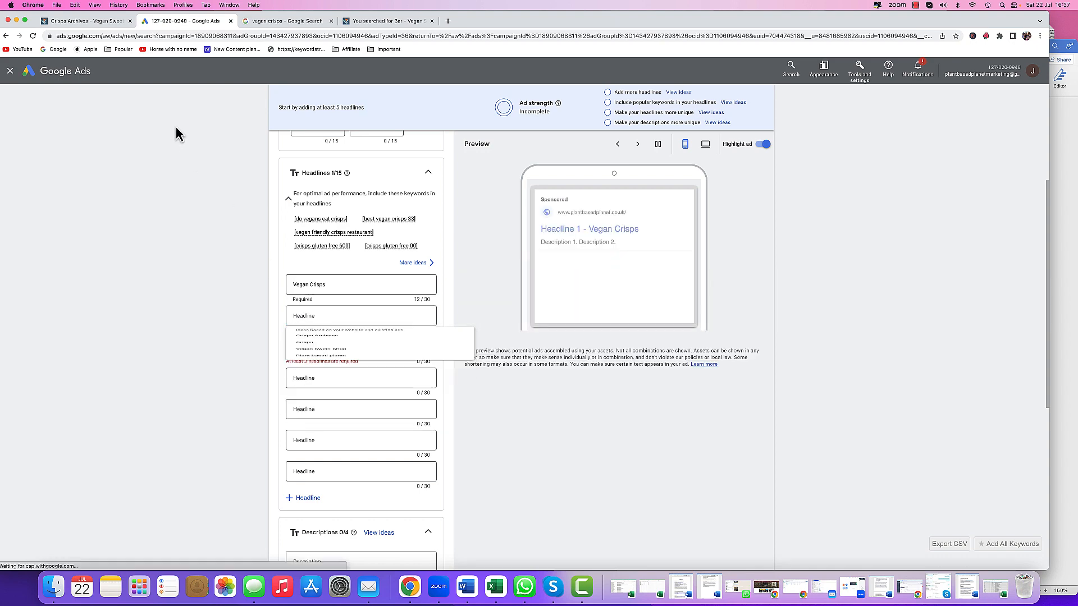
drag(496, 23, 513, 309)
click(547, 247)
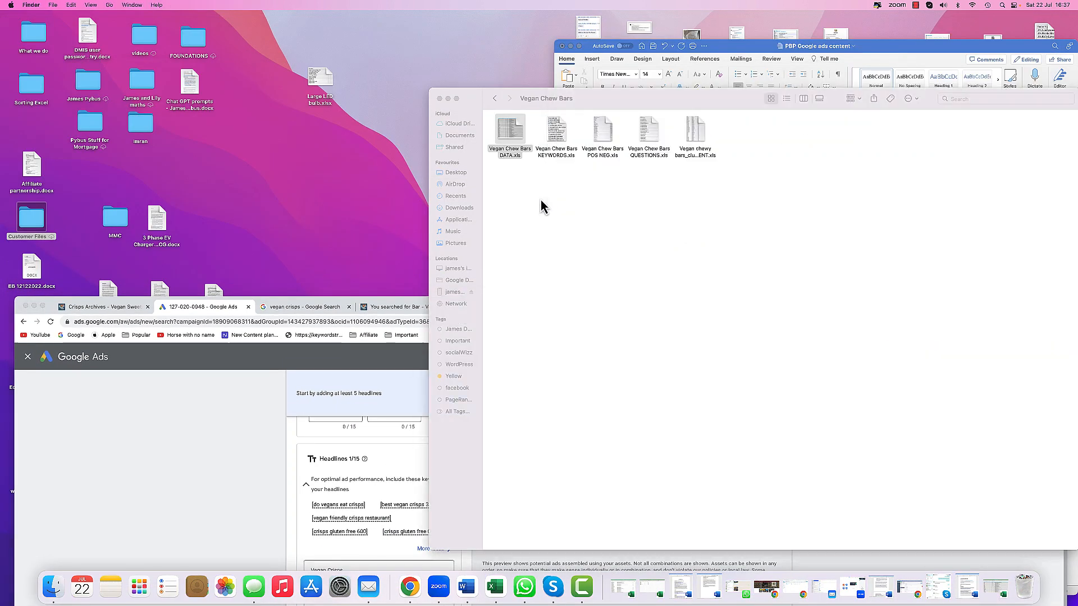
click(496, 100)
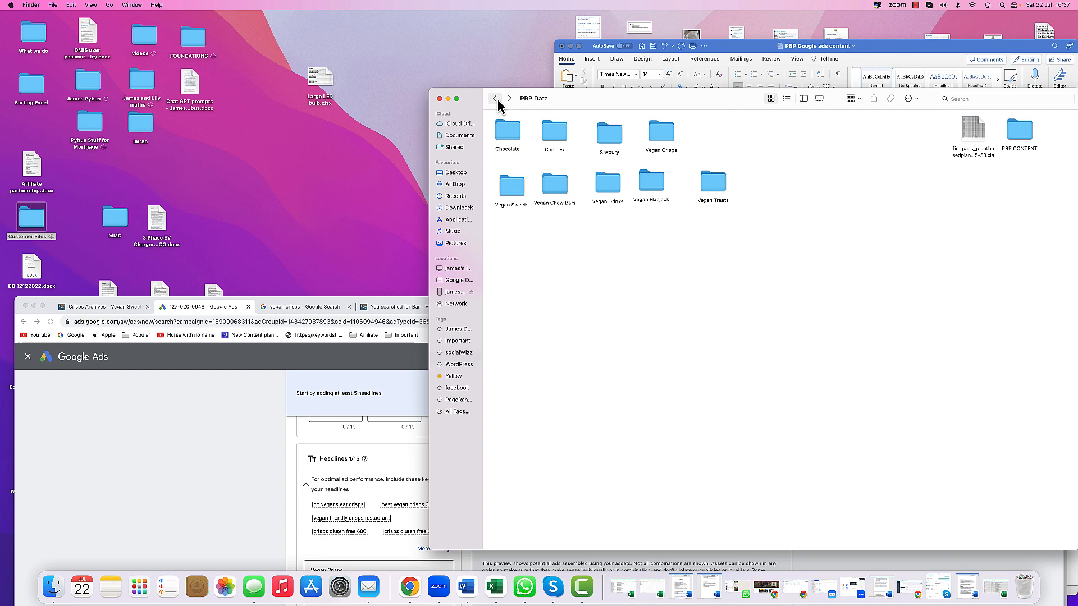
double_click(662, 147)
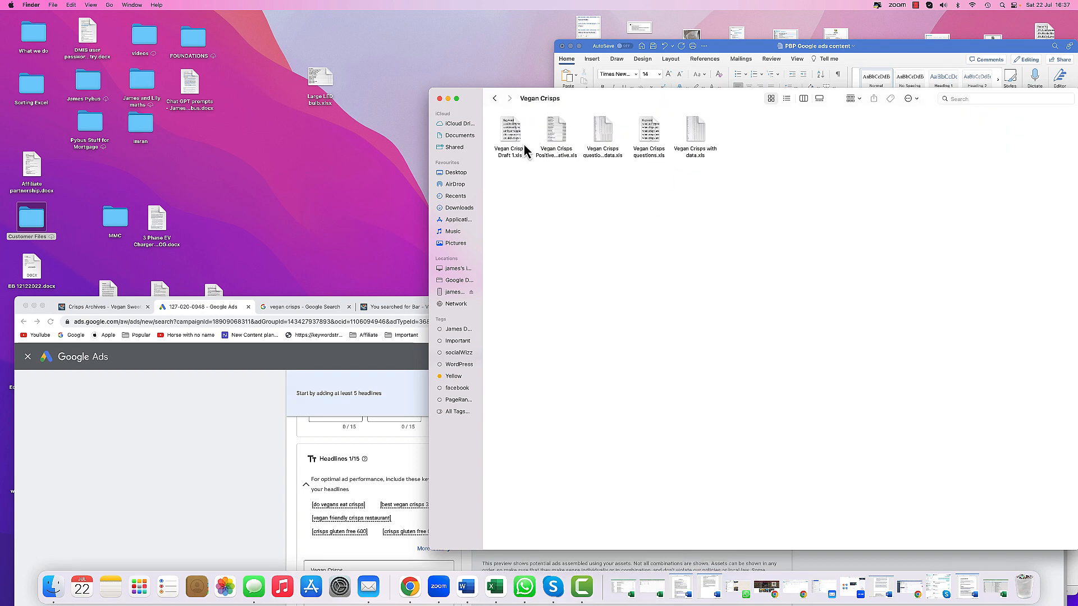
double_click(699, 138)
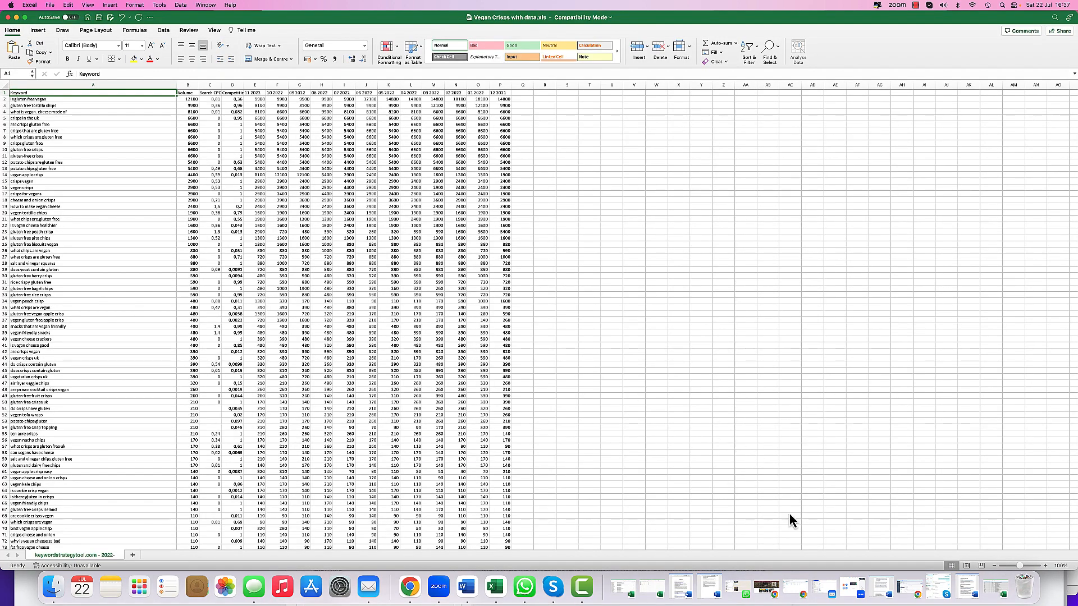
- Copy the keyword crisps that are gluten free from the spreadsheet
click(1045, 565)
click(1045, 565)
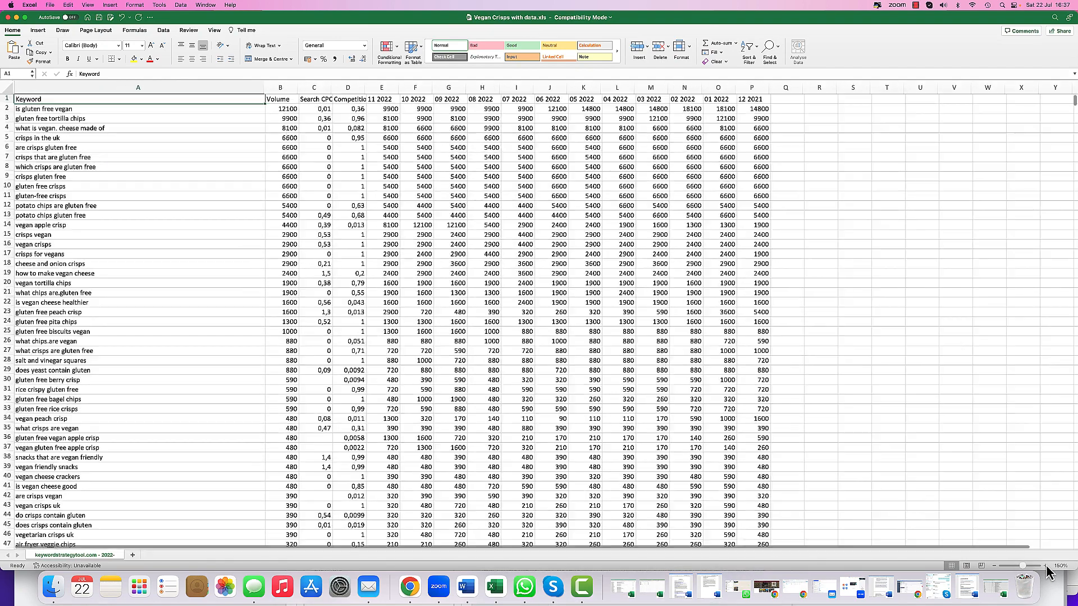
click(1045, 566)
click(1045, 565)
click(1045, 565)
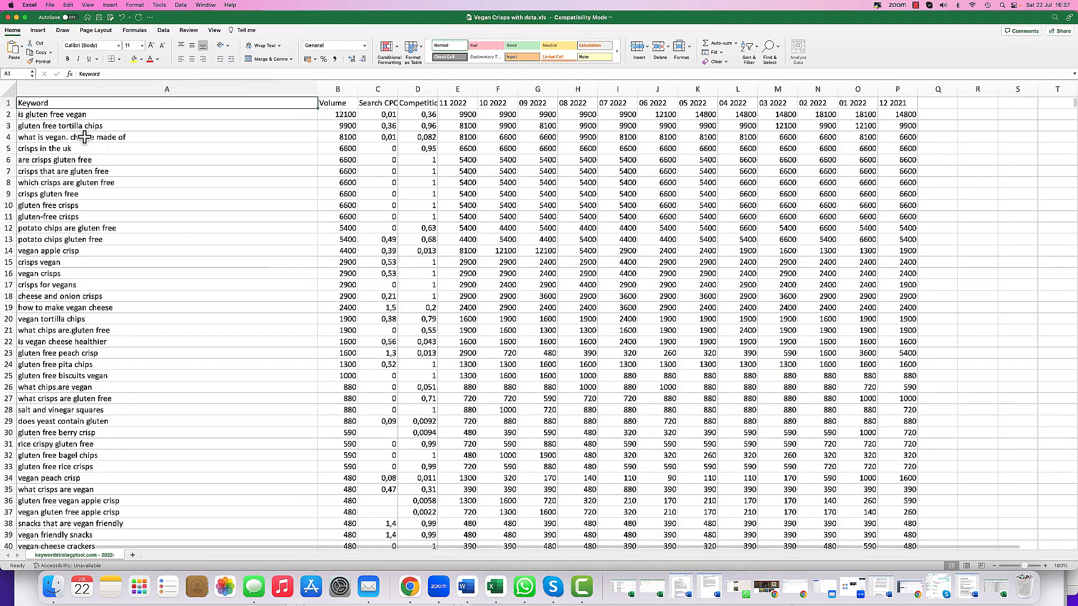
click(68, 173)
right_click(71, 175)
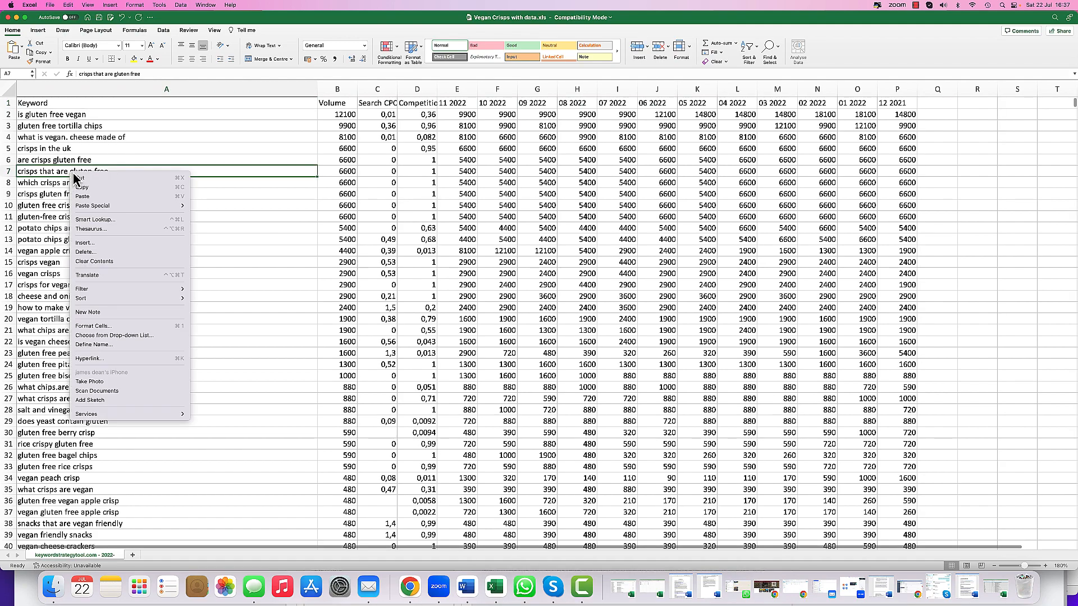
click(82, 188)
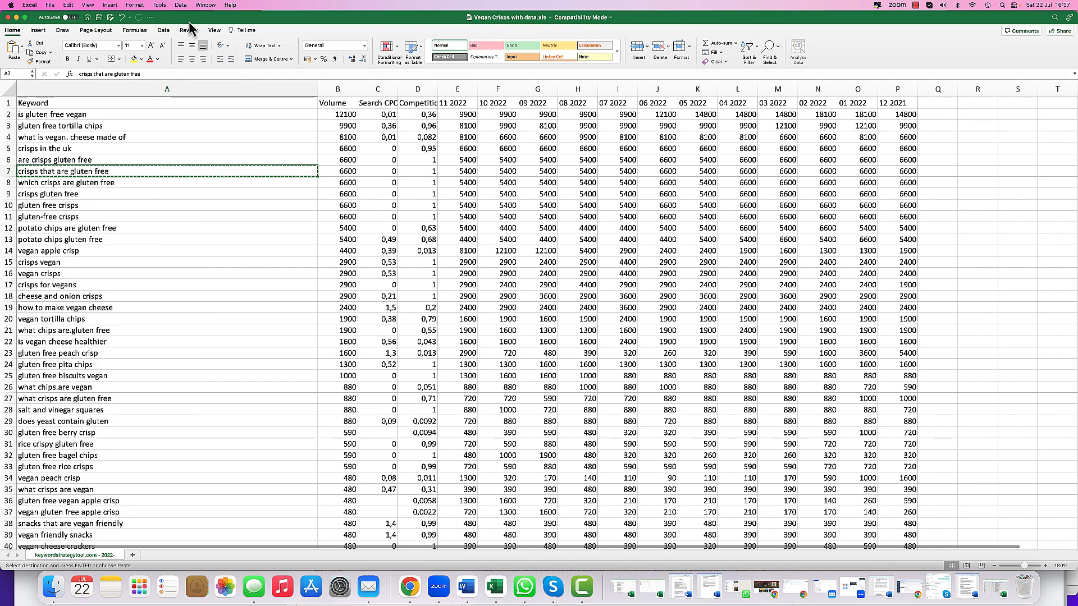
- Return to the ad and paste Crisps that are gluten free as the second headline
double_click(188, 19)
click(179, 365)
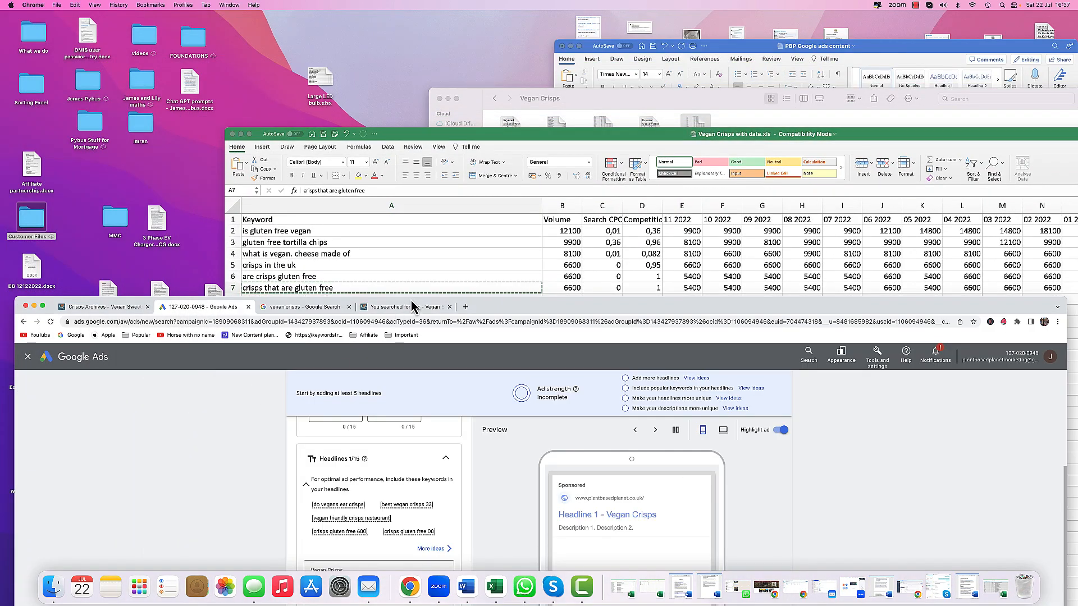
drag(491, 309, 481, 107)
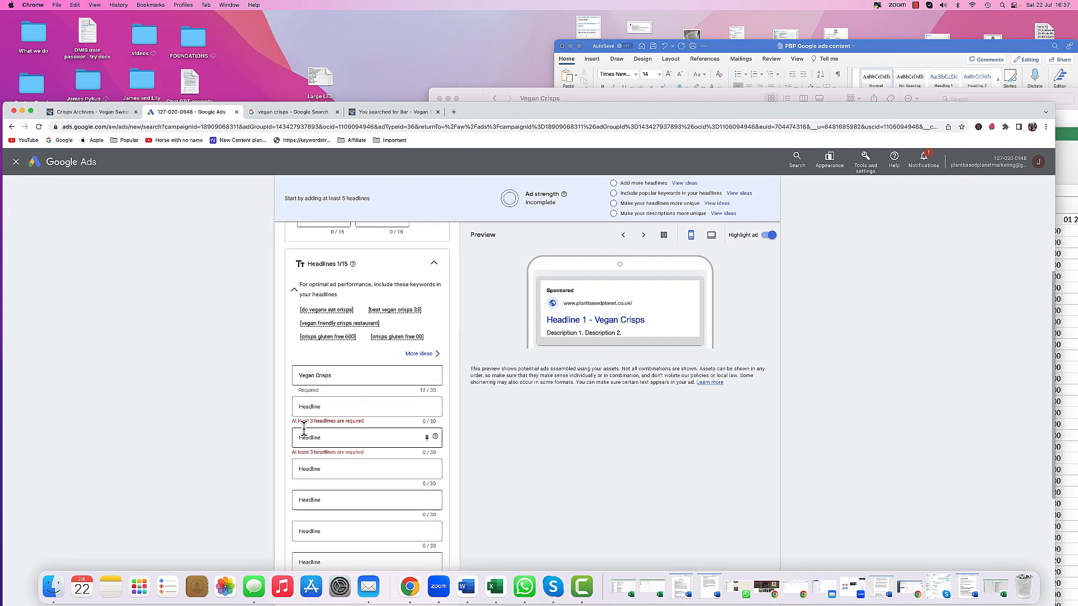
right_click(304, 409)
click(317, 468)
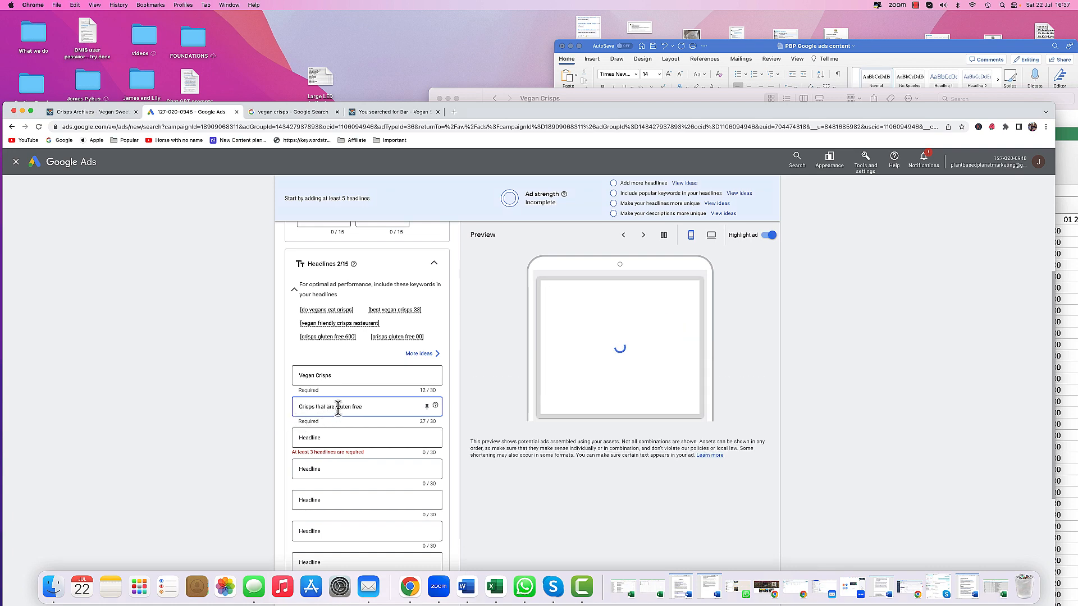
- Capitalise the second headline to Crisps that are Gluten Free
key(BackSpace)
text(G)
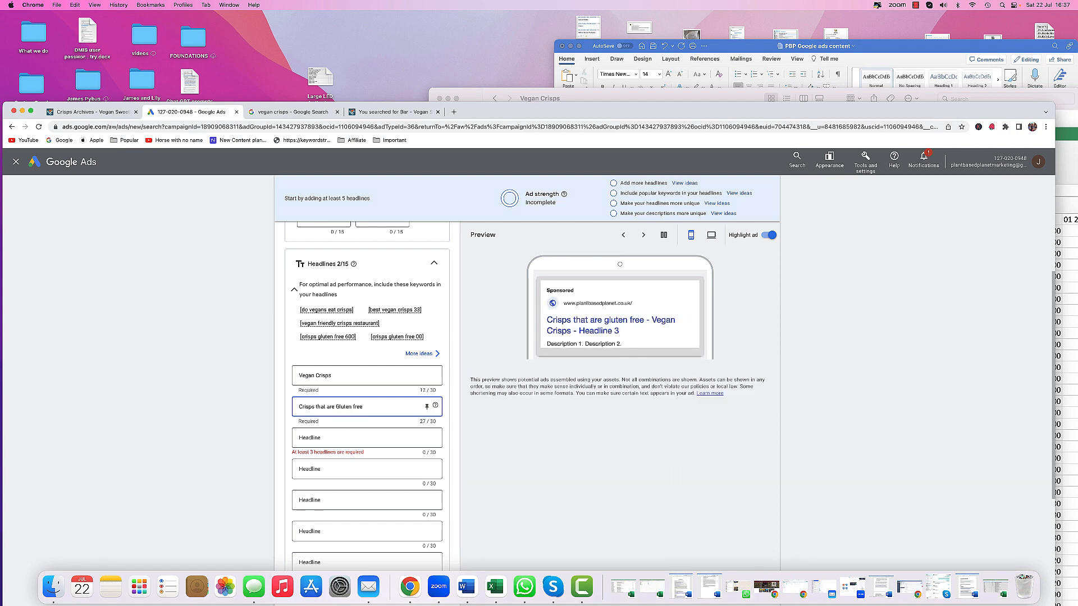
key(BackSpace)
text(F)
click(239, 415)
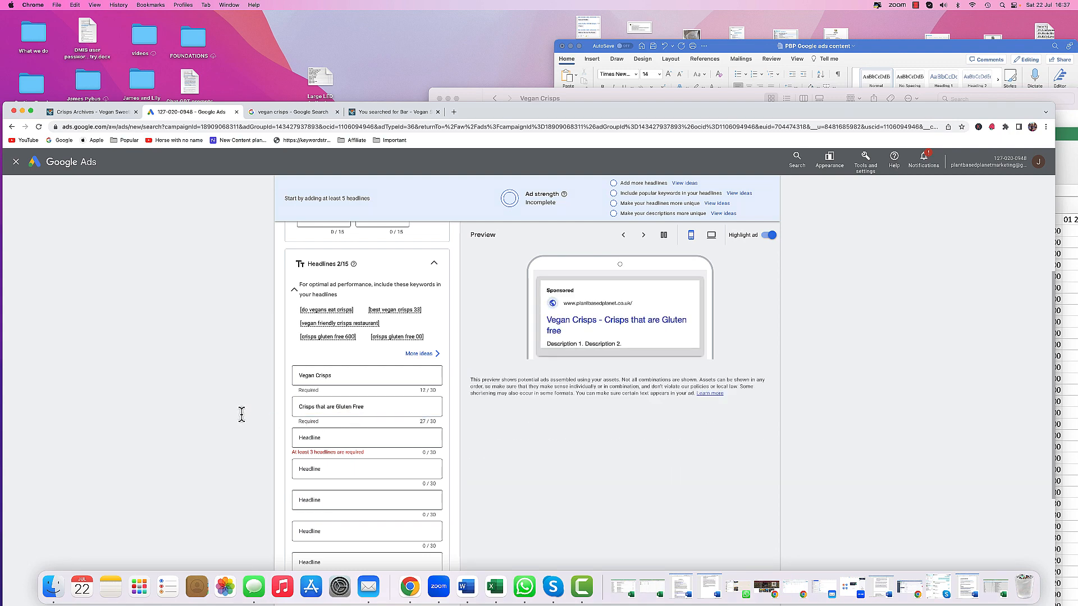
- Switch to the Vegan Crisps with data.xls spreadsheet and copy the keyword vegan friendly snacks
scroll(240, 416, down, 3)
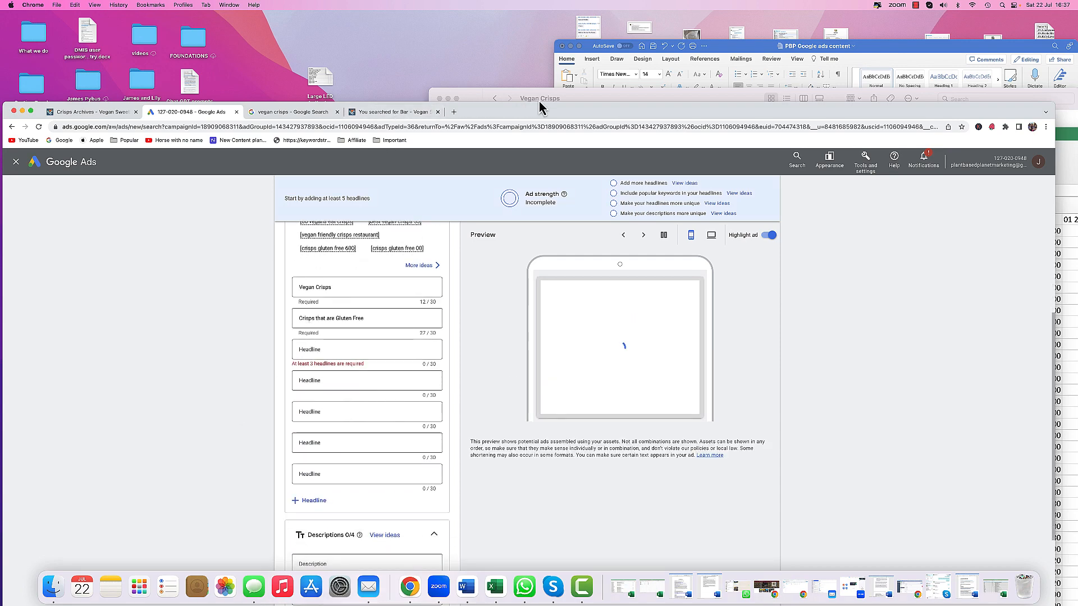
click(576, 103)
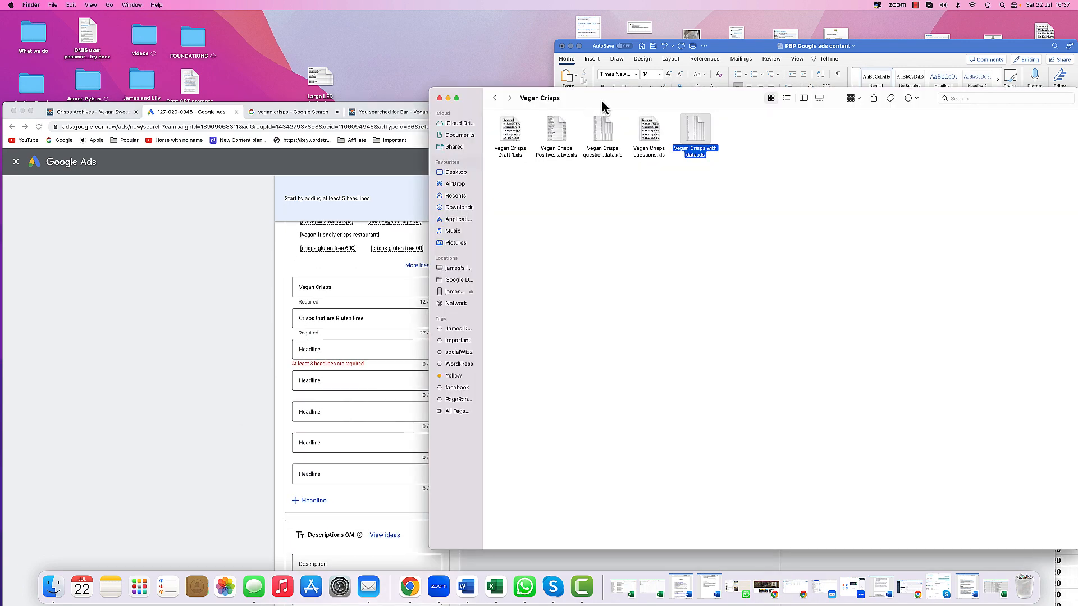
click(495, 586)
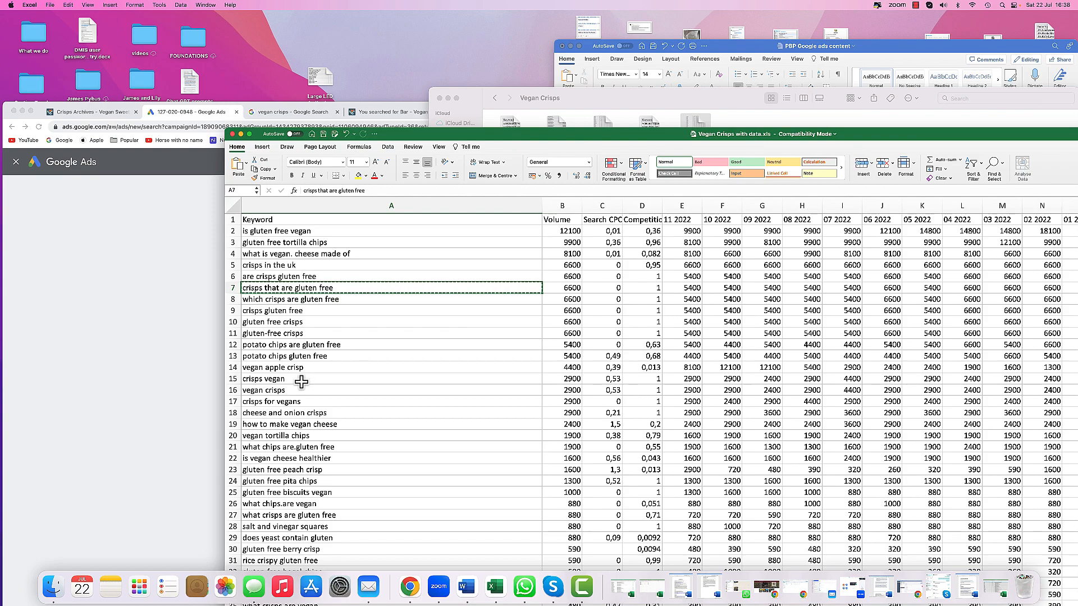
scroll(303, 382, down, 3)
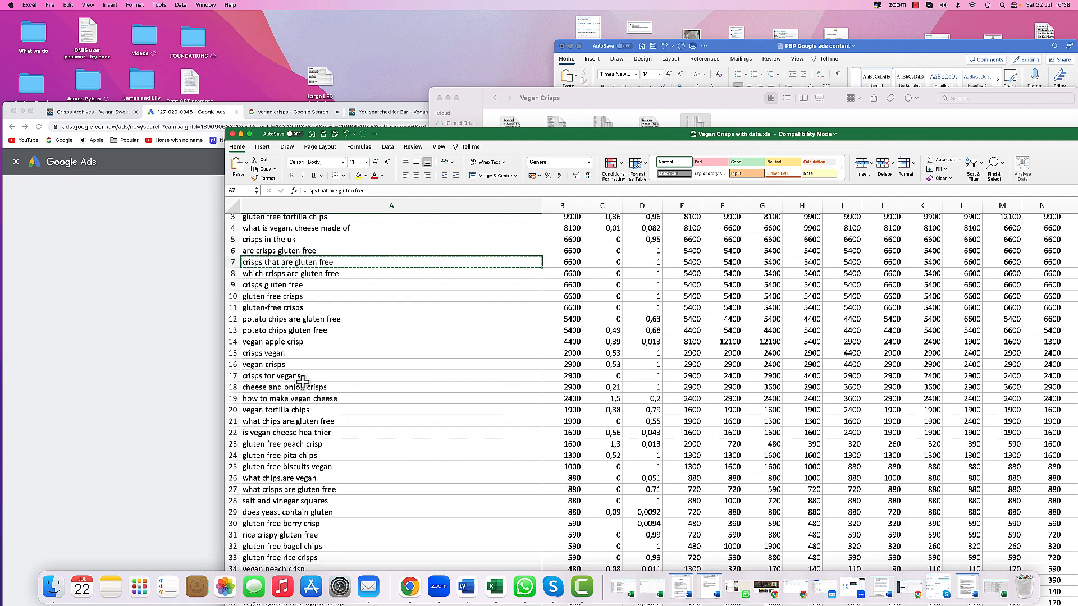
scroll(303, 381, up, 2)
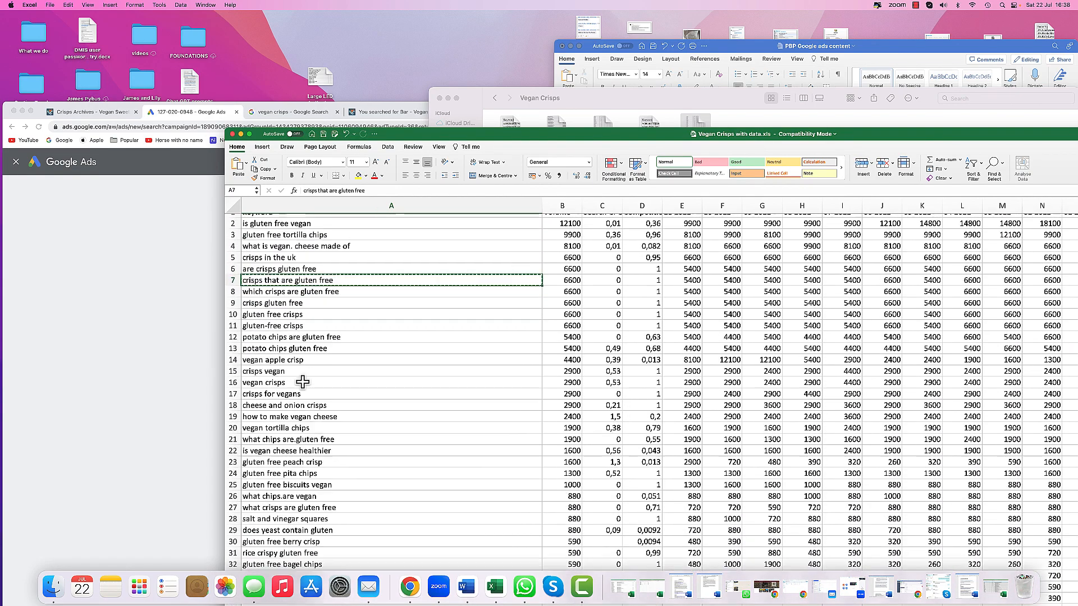
scroll(303, 381, down, 5)
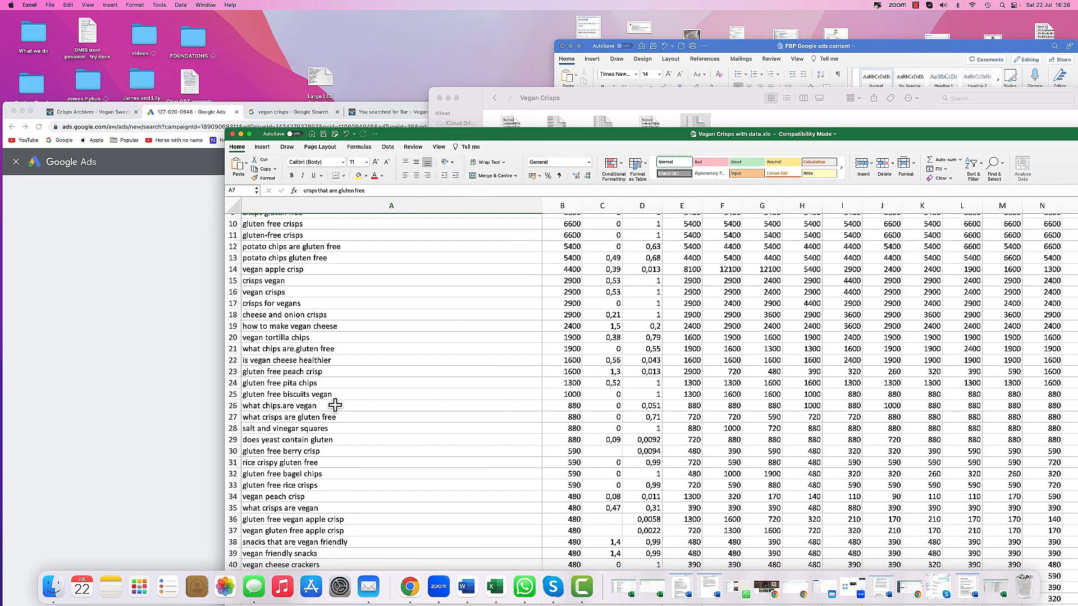
scroll(335, 405, down, 5)
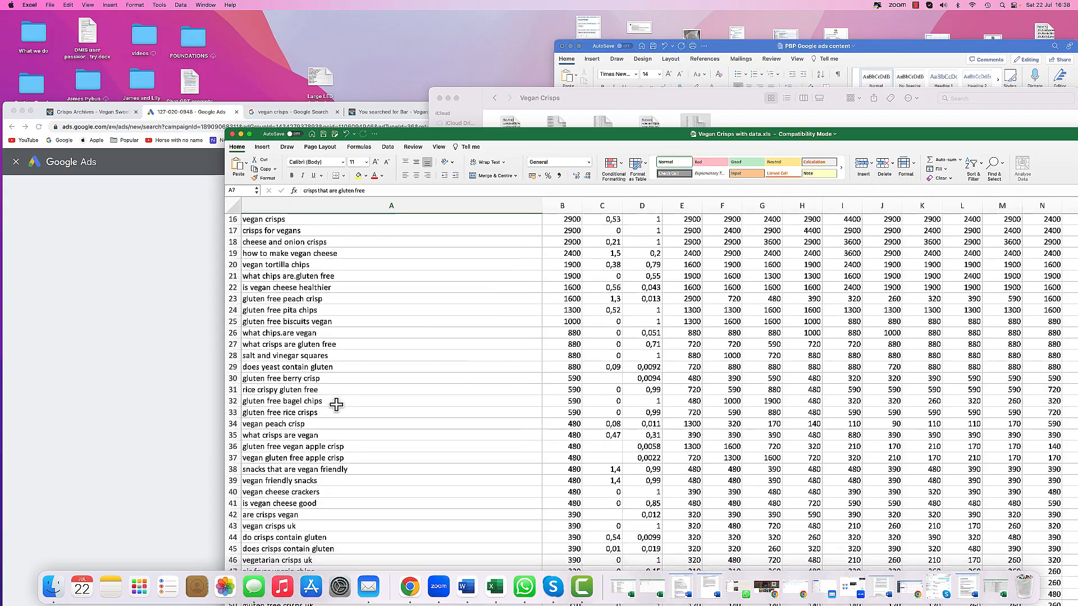
scroll(336, 405, down, 5)
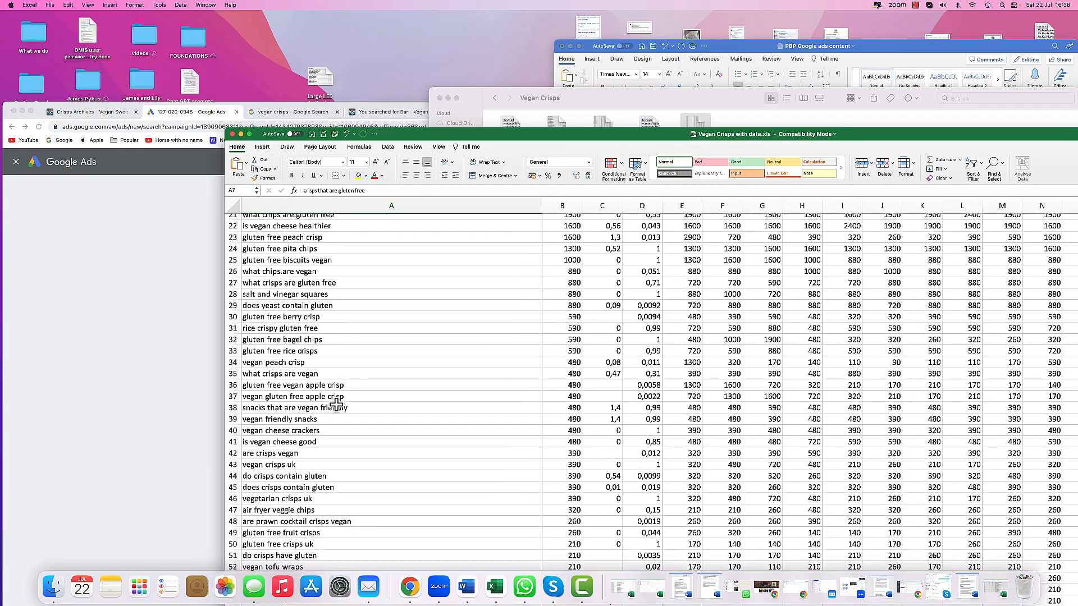
scroll(336, 405, down, 3)
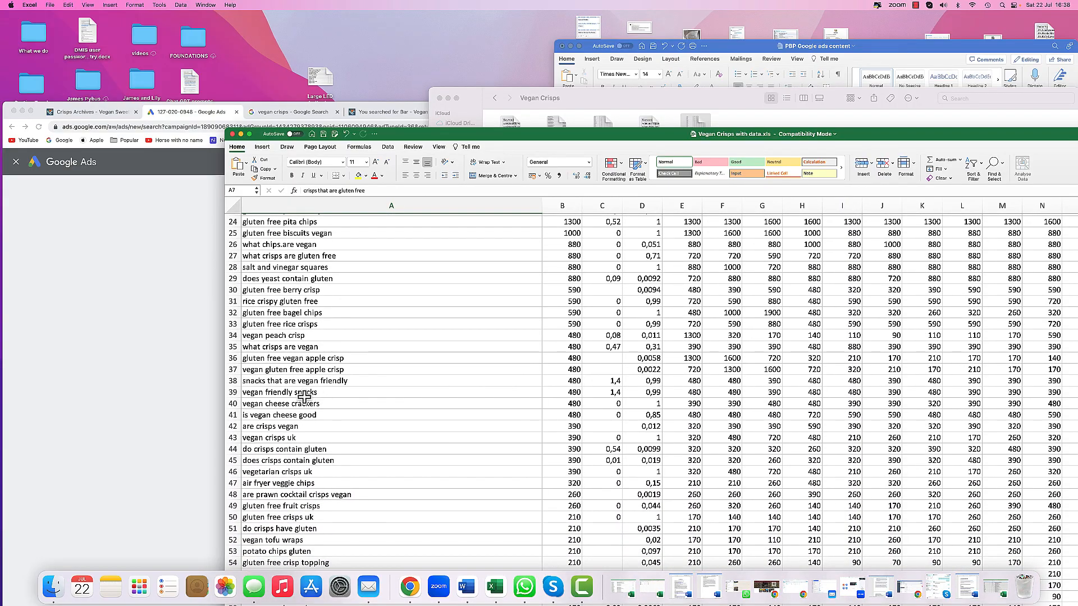
click(298, 395)
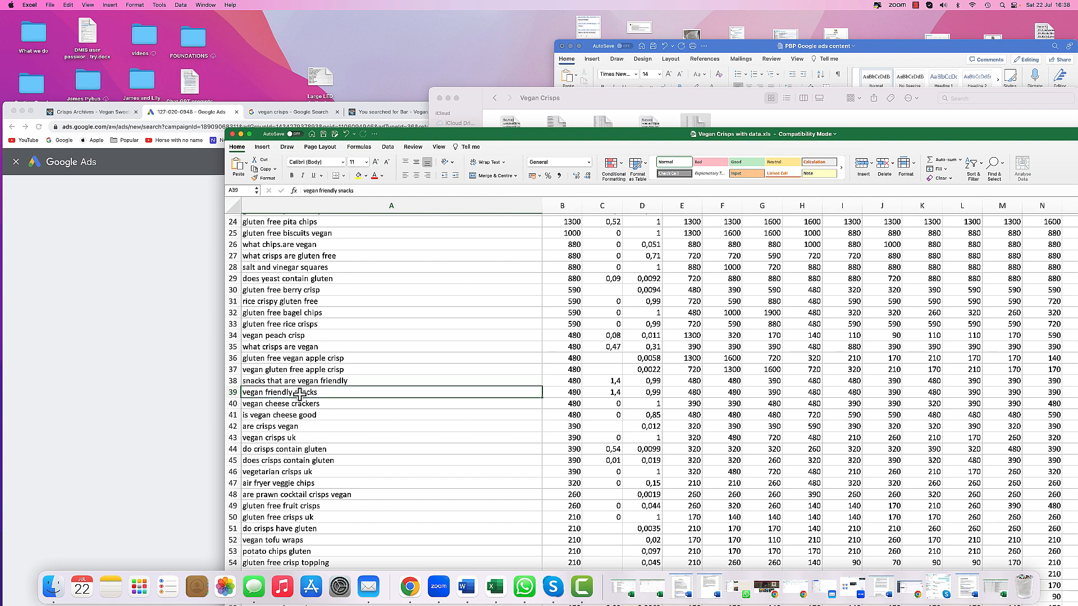
right_click(299, 394)
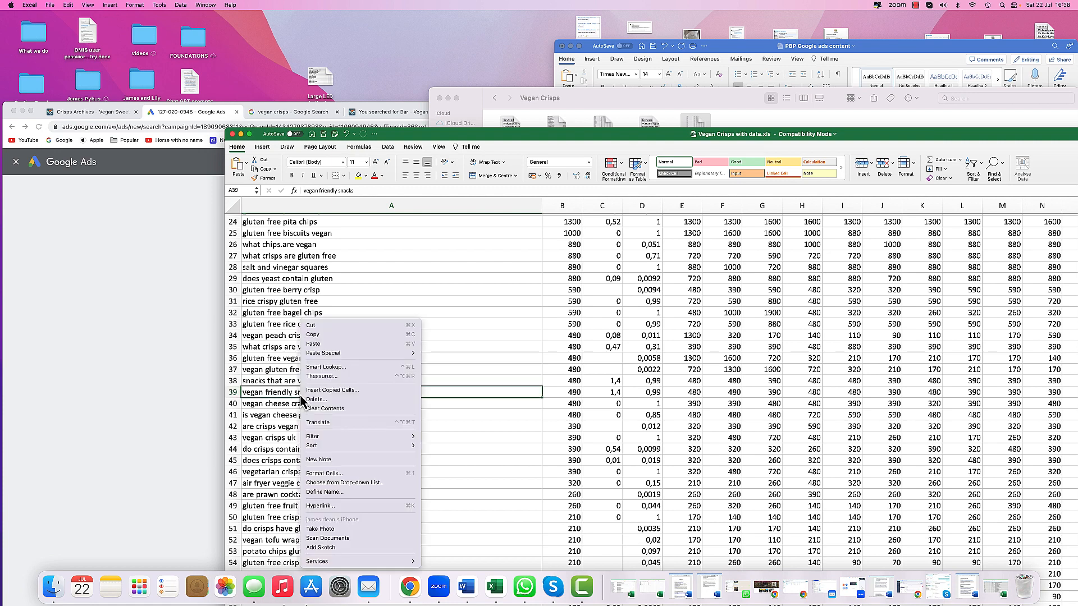
click(324, 337)
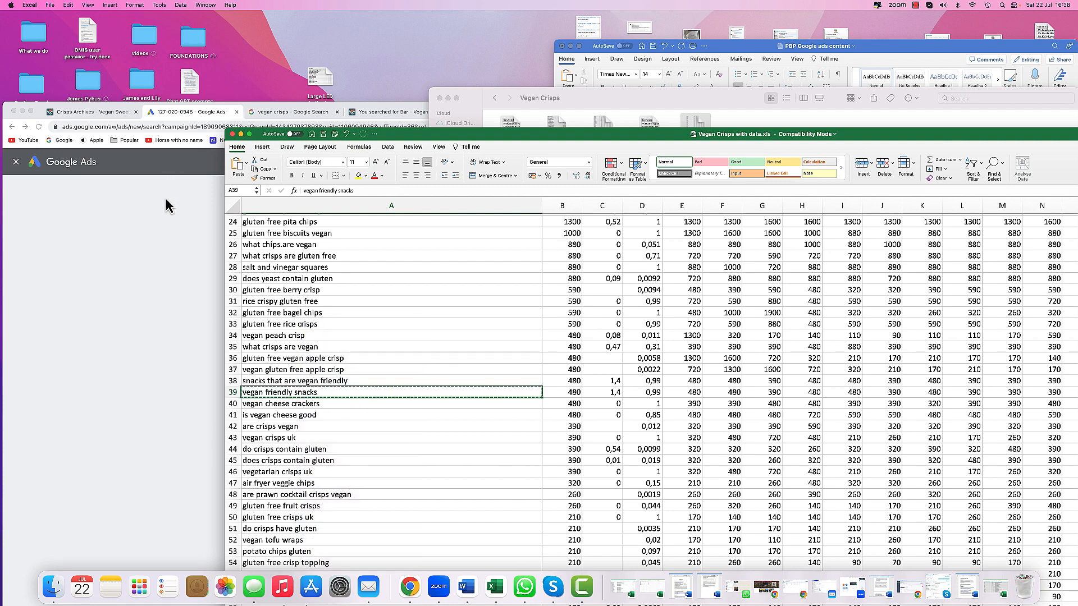
- Paste vegan friendly snacks as the third headline and capitalise it to Vegan Friendly Snacks
click(167, 202)
click(309, 349)
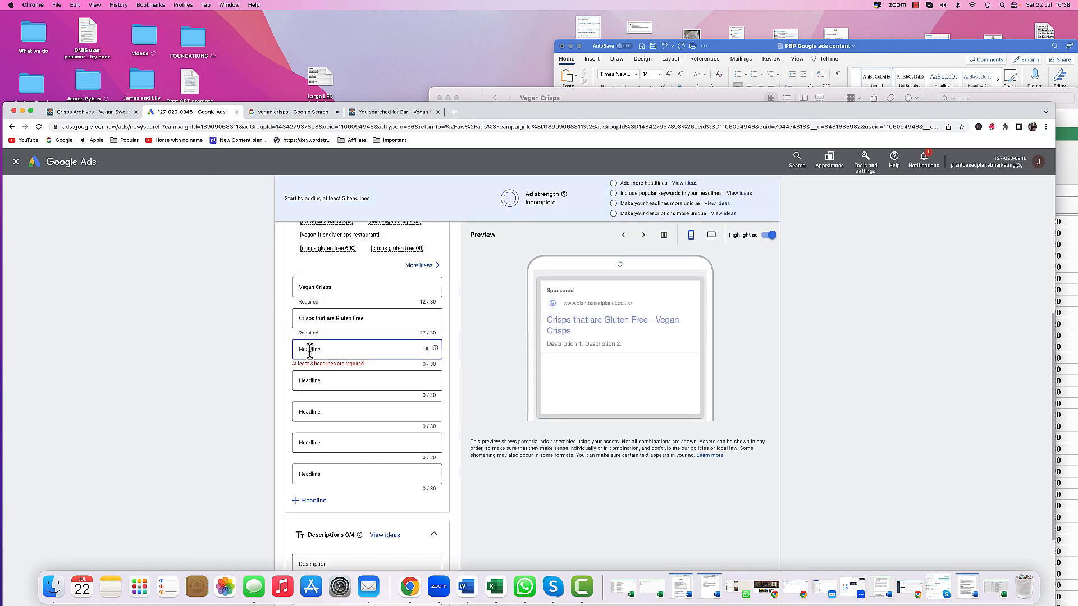
right_click(309, 350)
click(321, 405)
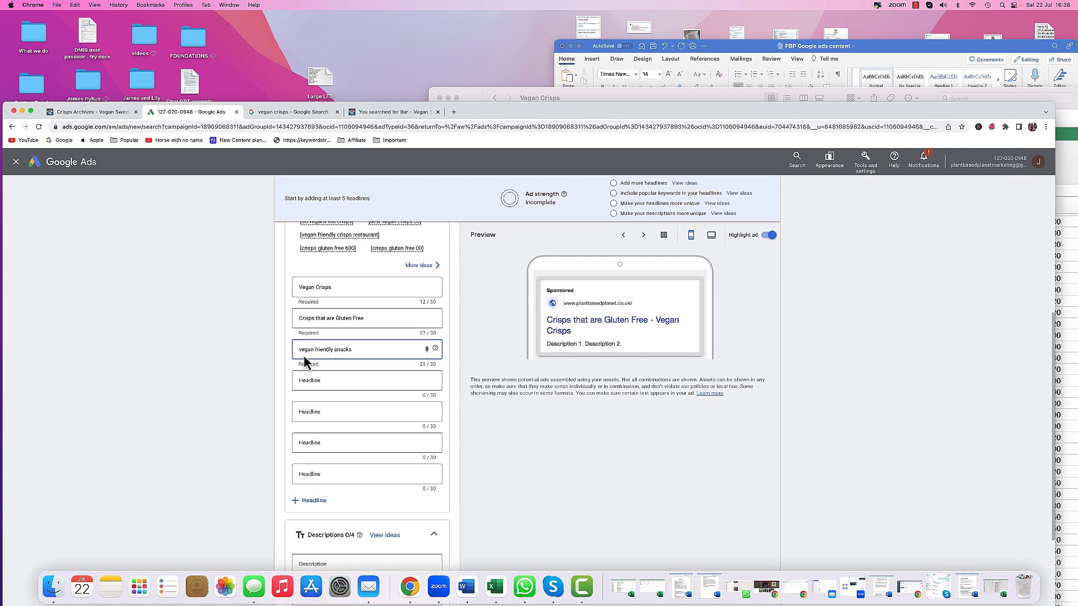
click(300, 349)
key(BackSpace)
text(V)
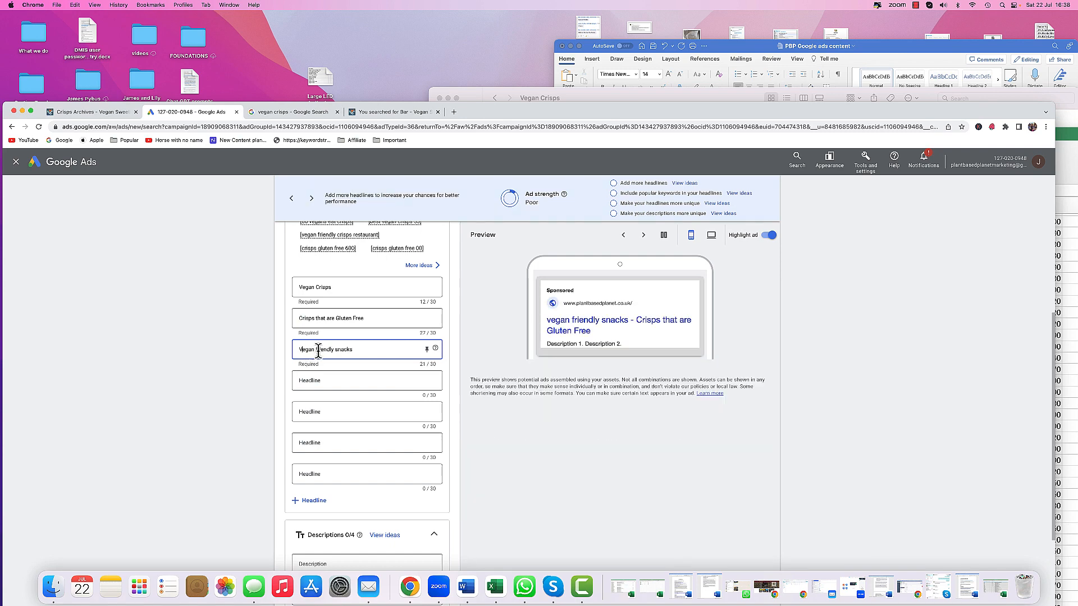
key(Delete)
text(F)
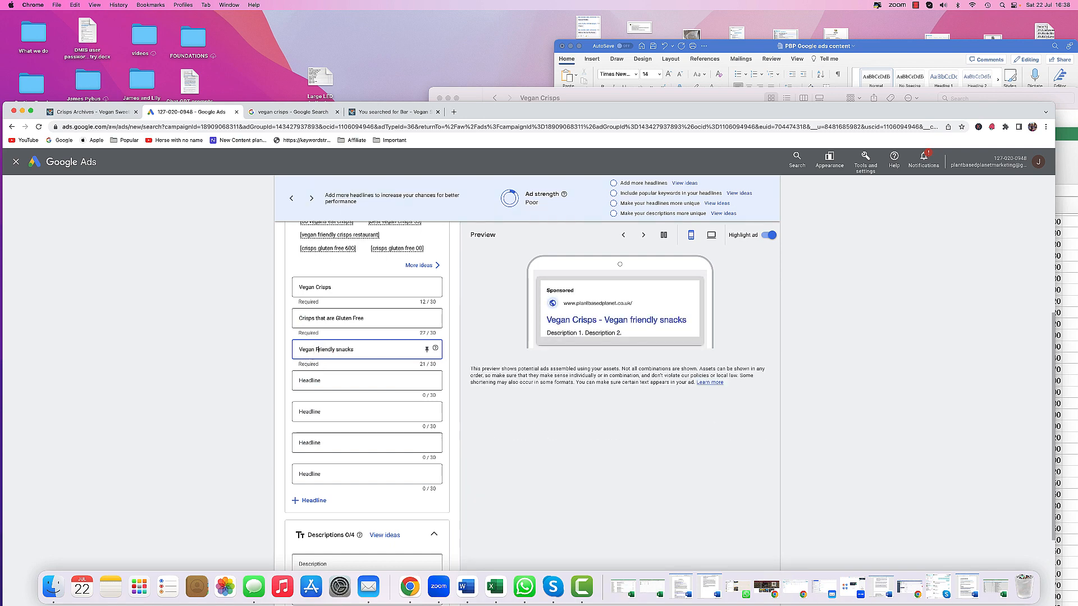
click(336, 349)
key(Delete)
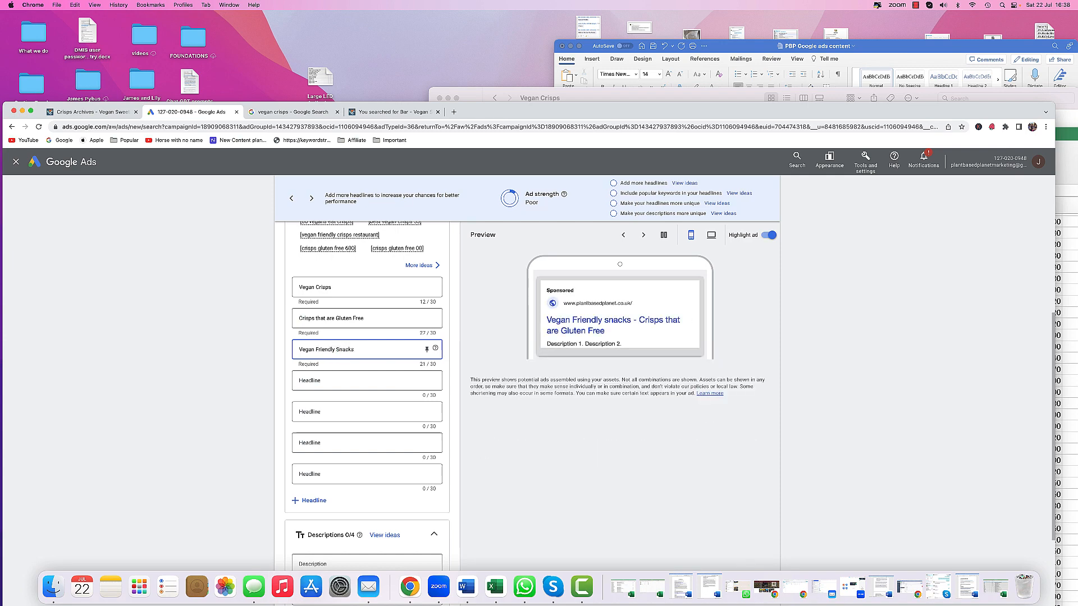
- Copy the third headline and paste Vegan Friendly Snacks on a new line in the ad content document
drag(359, 350, 283, 354)
right_click(320, 349)
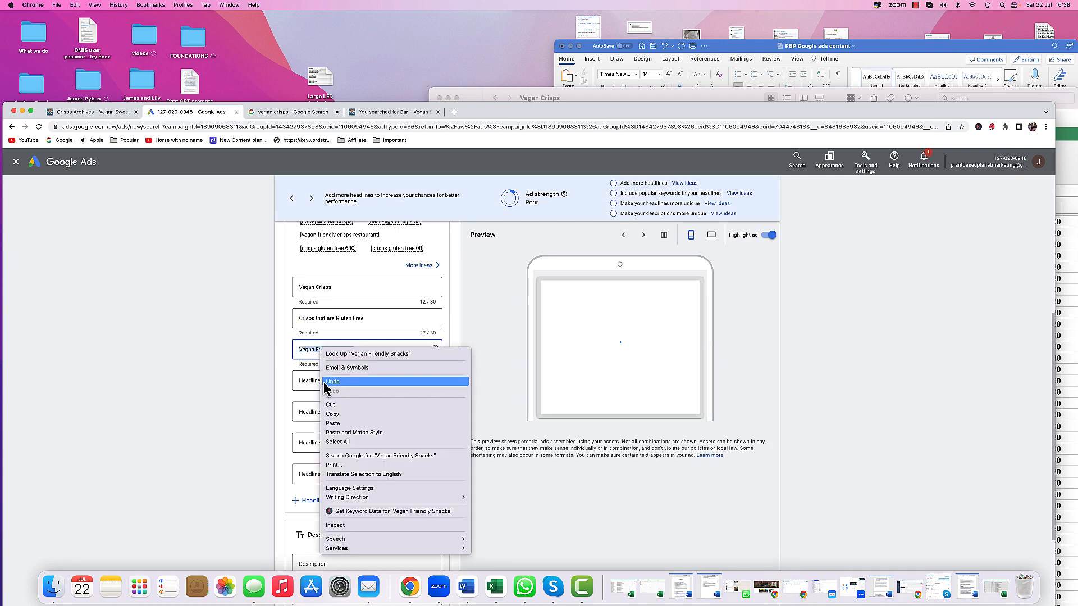
click(332, 415)
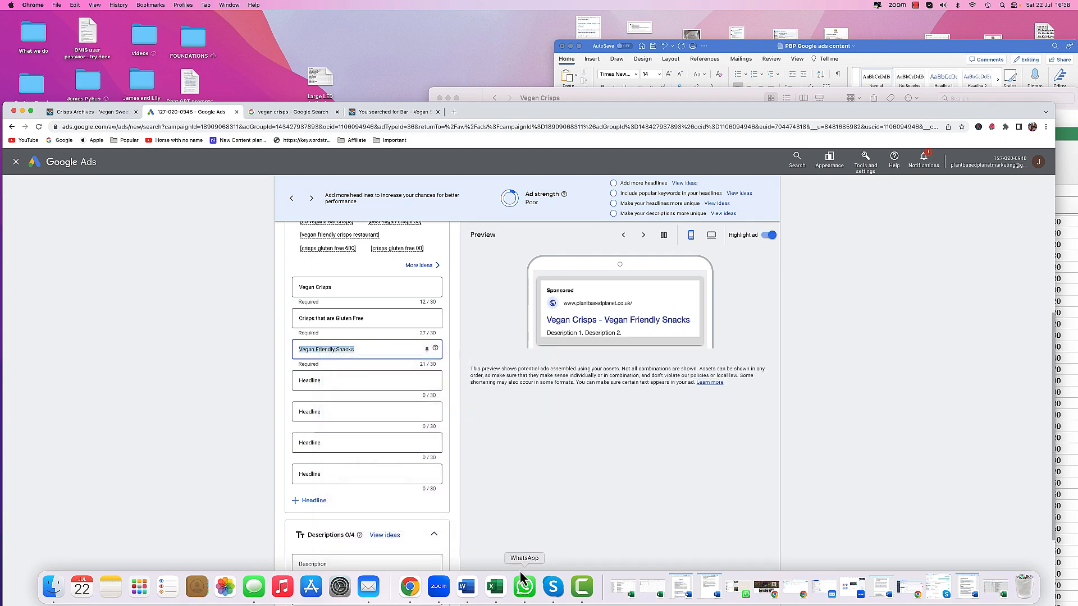
click(471, 589)
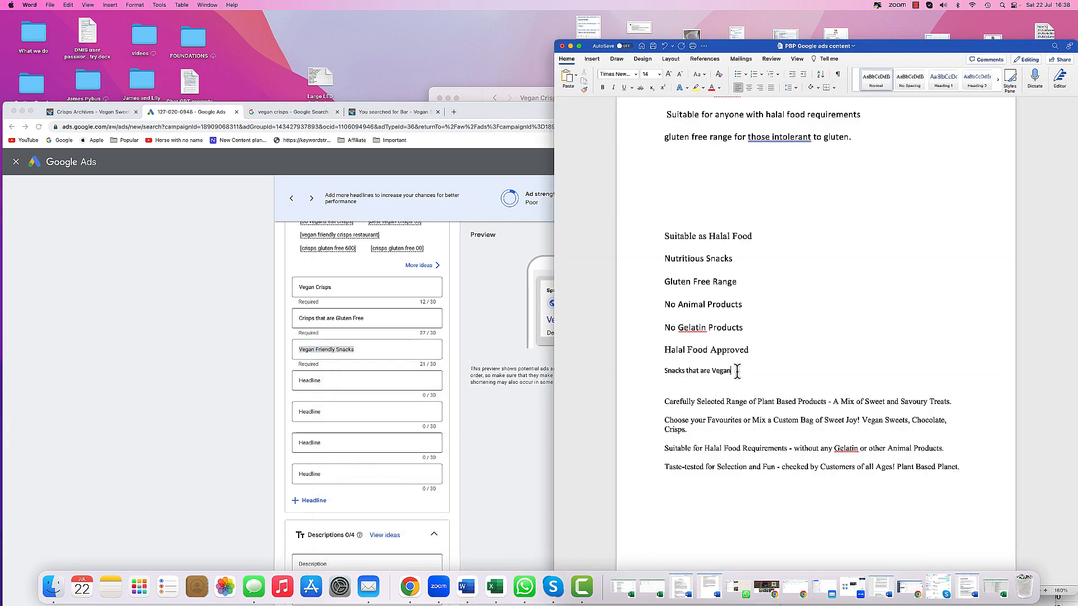
click(737, 372)
key(Return)
right_click(675, 390)
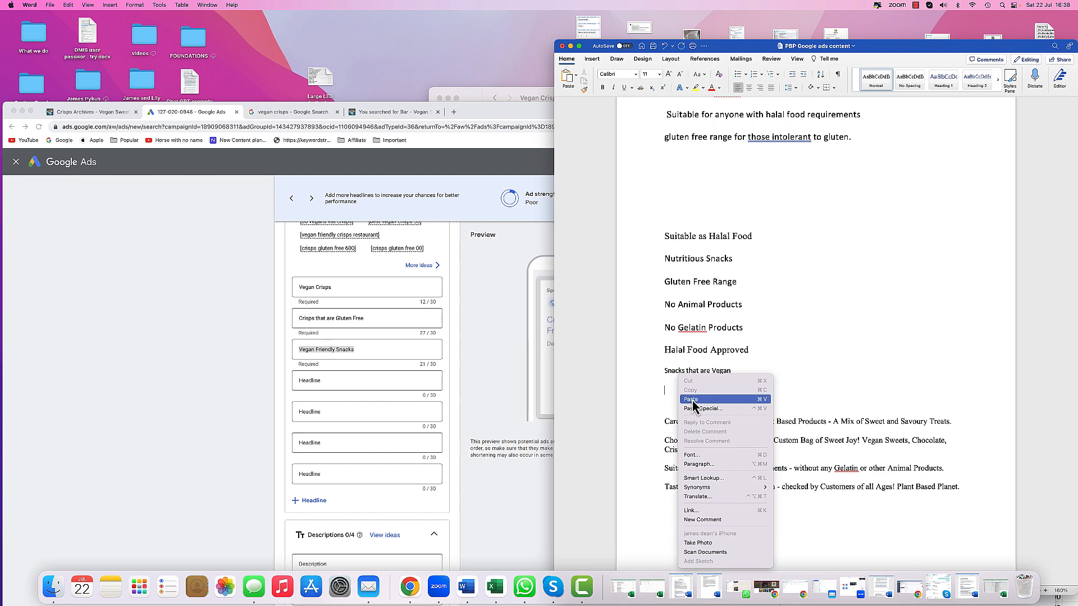
click(692, 399)
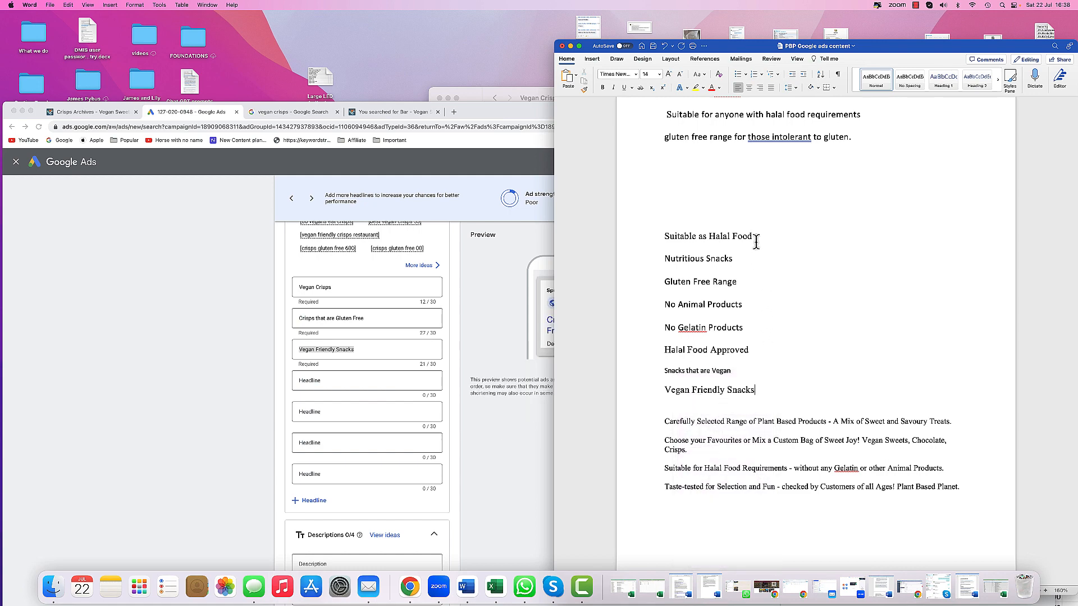
- Copy Suitable as Halal Food from the document and paste it as the fourth headline
drag(755, 236, 663, 237)
right_click(687, 238)
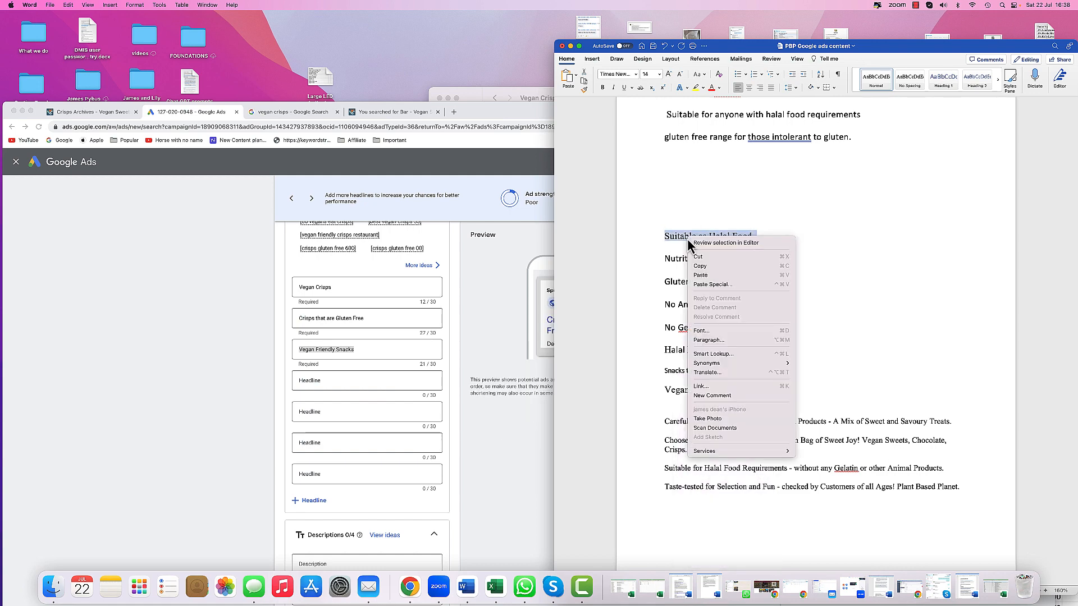
click(699, 267)
click(332, 382)
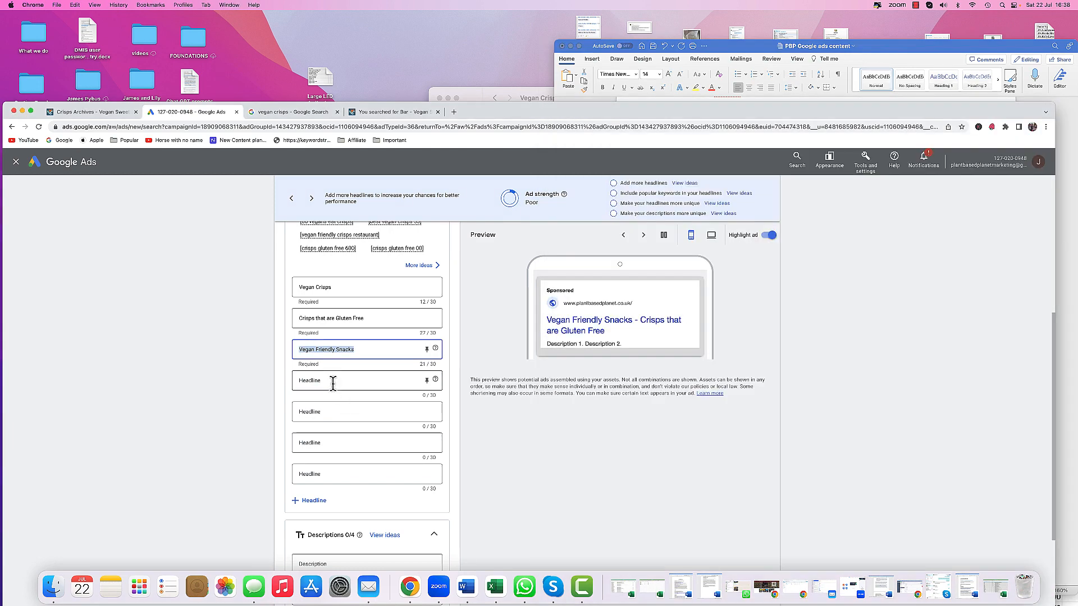
right_click(334, 382)
click(348, 443)
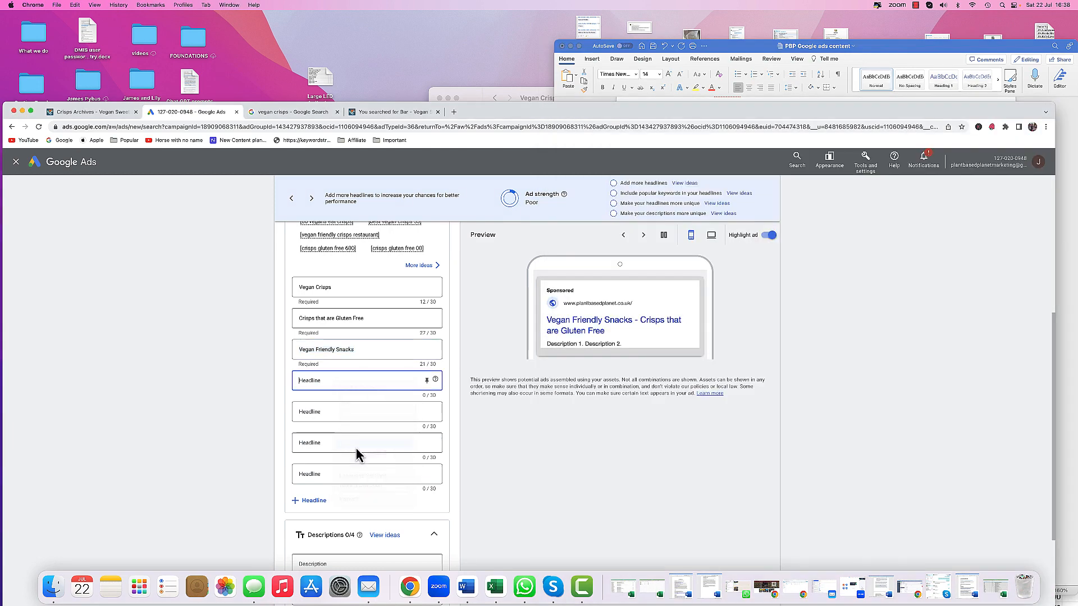
- Copy Nutritious Snacks from the document and paste it as the fifth headline
click(472, 593)
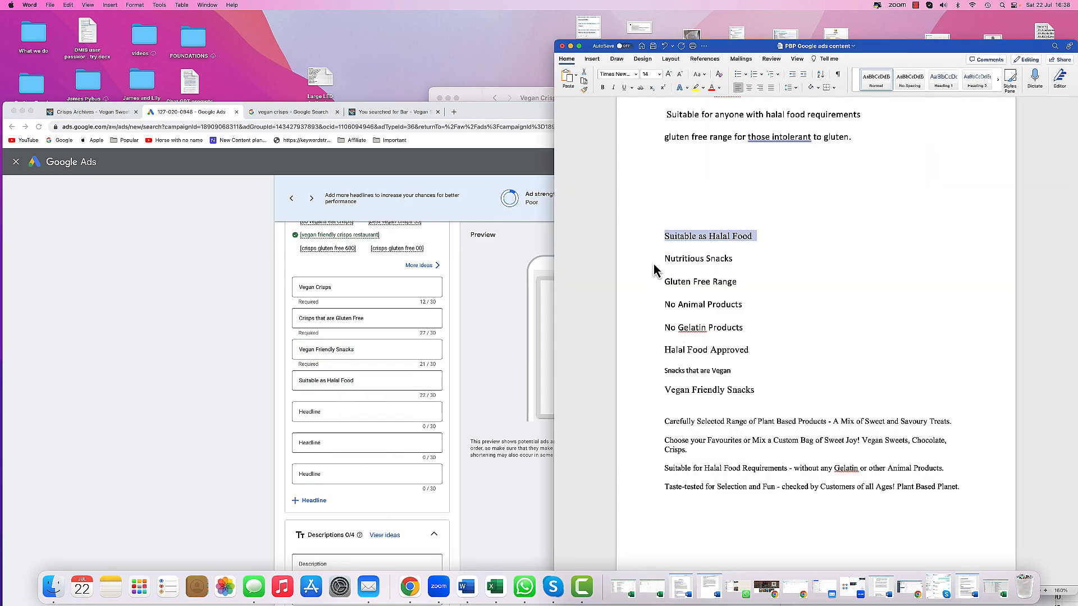
click(654, 259)
right_click(688, 257)
click(699, 285)
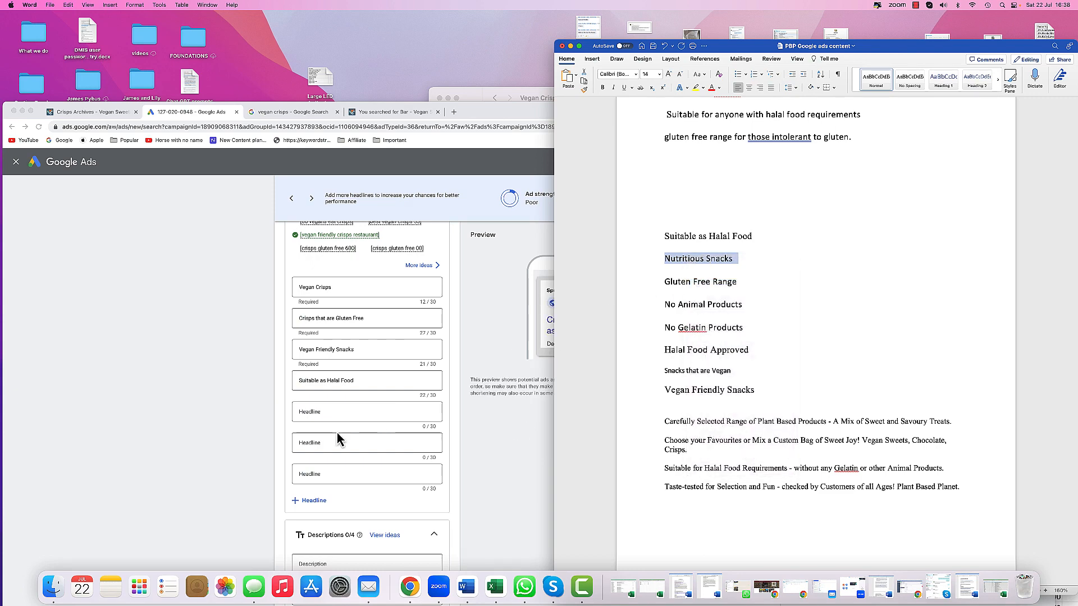
click(331, 414)
right_click(332, 415)
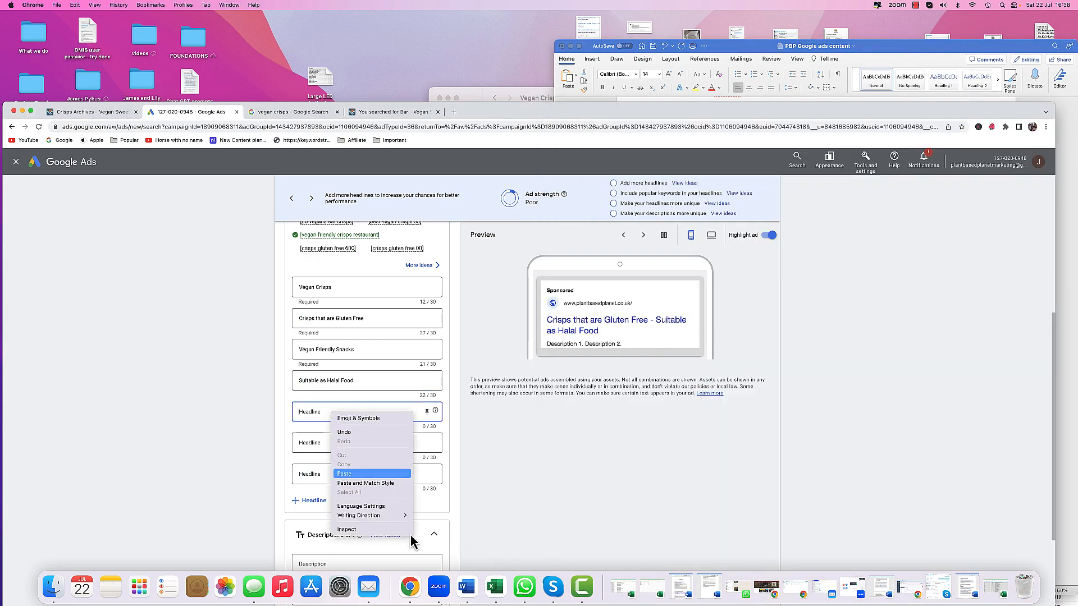
click(344, 473)
- Copy Gluten Free Range from the document and paste it as the sixth headline
click(615, 421)
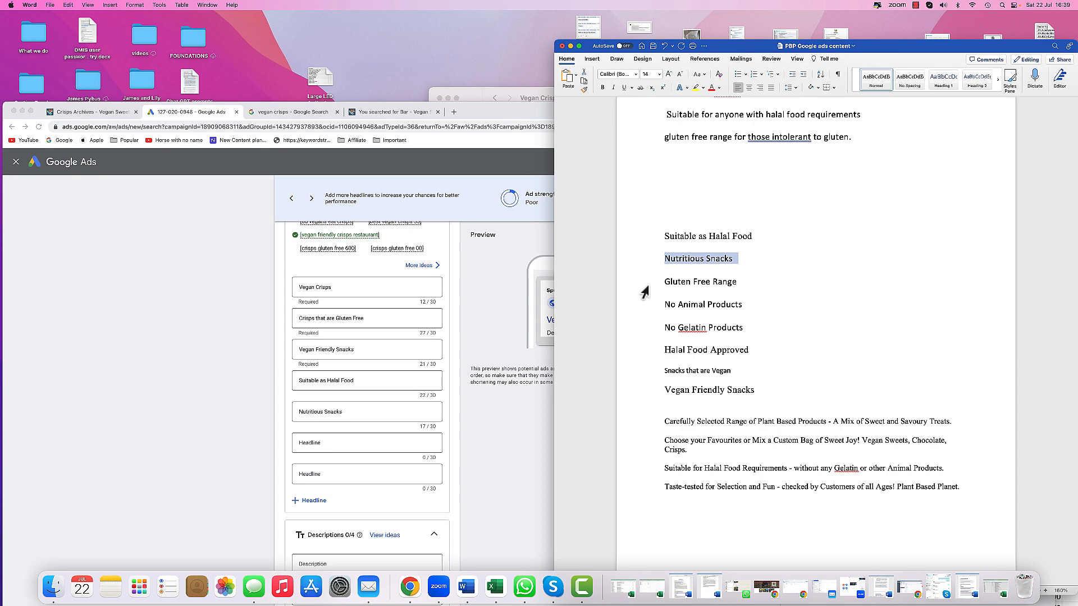
click(645, 286)
right_click(686, 284)
click(696, 310)
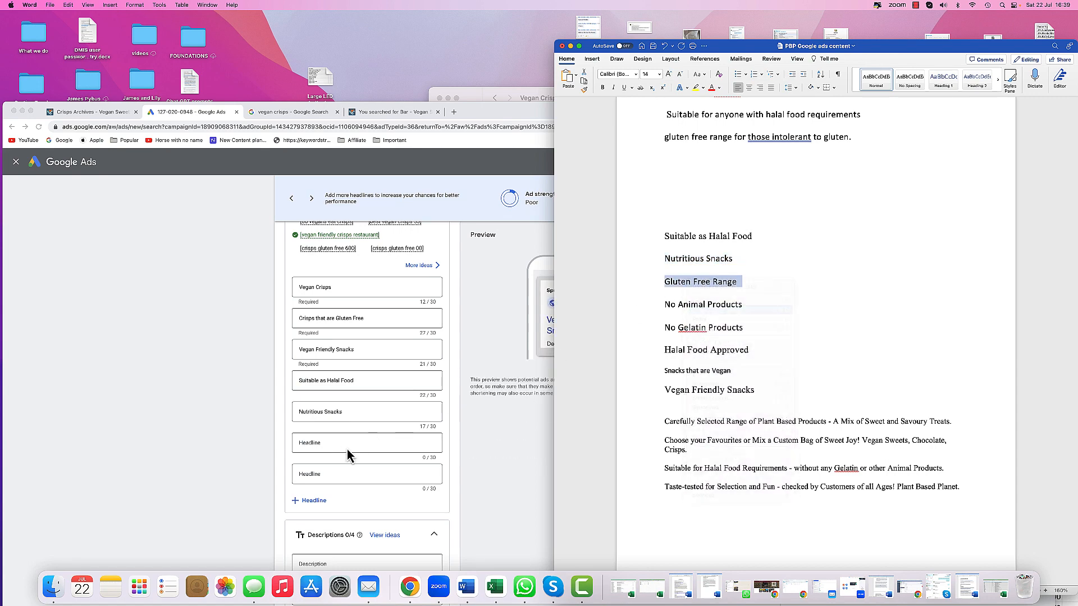
click(337, 441)
right_click(337, 444)
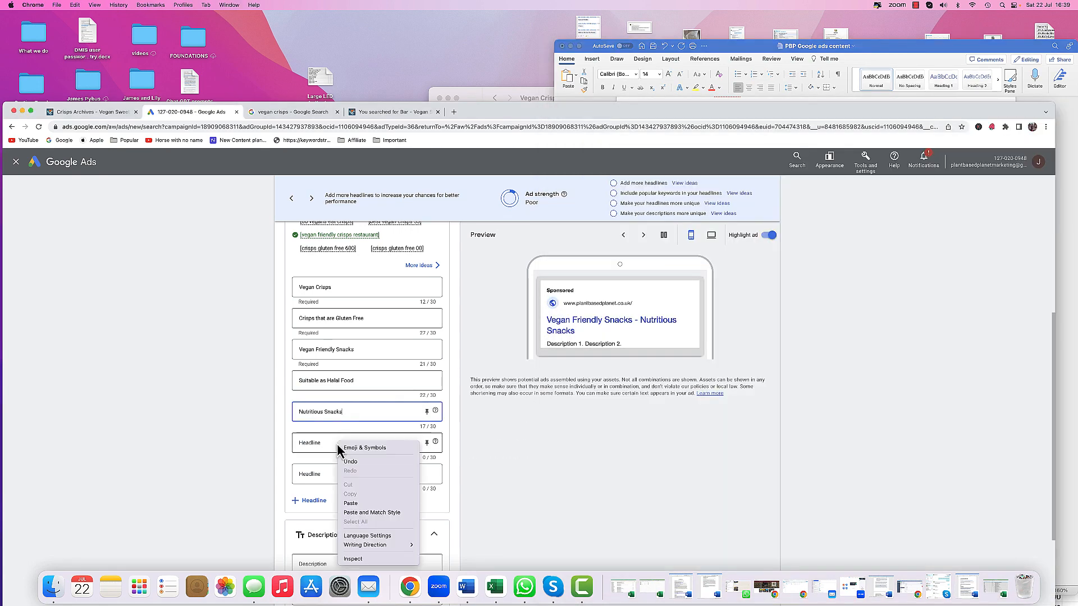
click(354, 510)
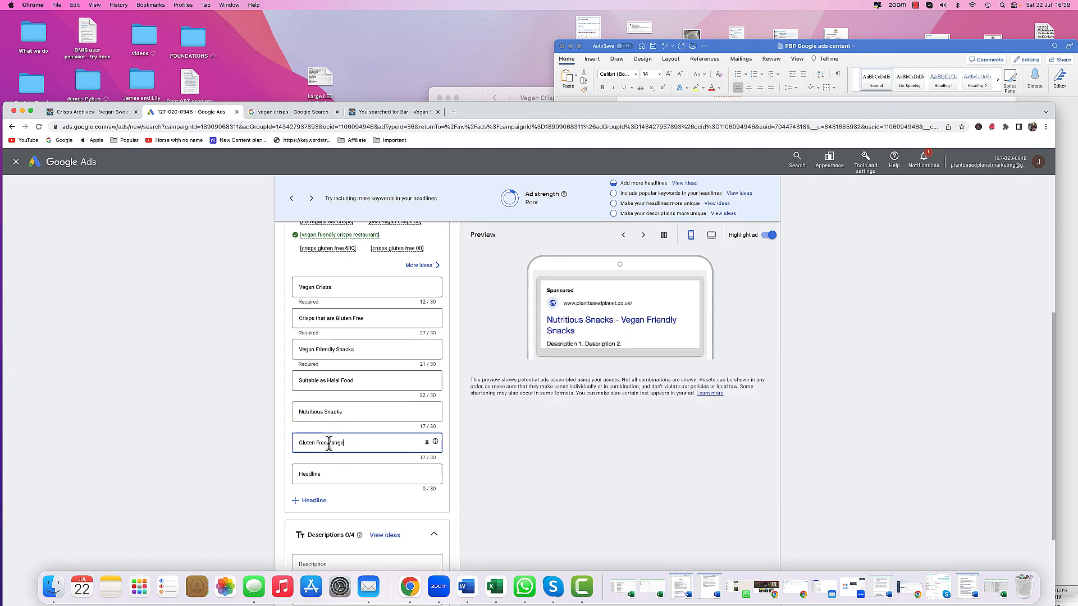
- Look up gluten crisps keyword suggestions, then change the sixth headline to Gluten Free Crisps
click(392, 112)
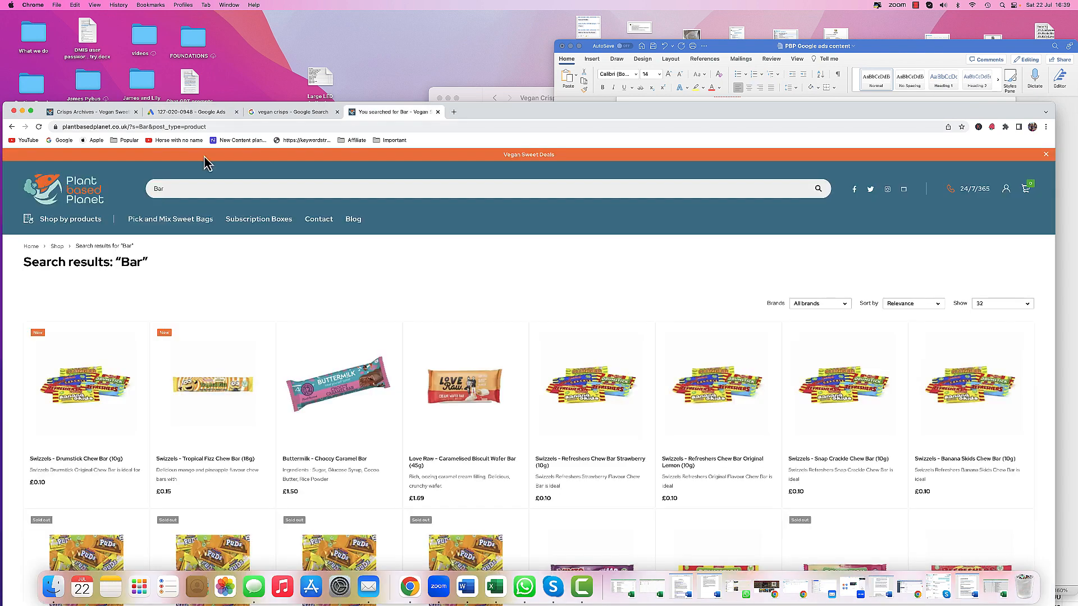
click(286, 113)
triple_click(127, 175)
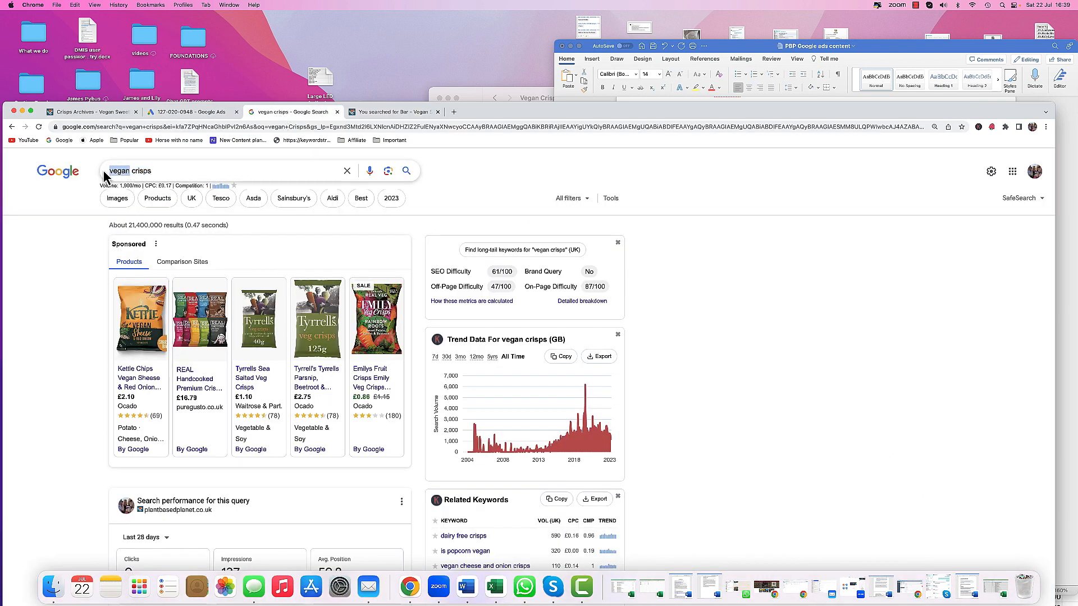
text(gluten)
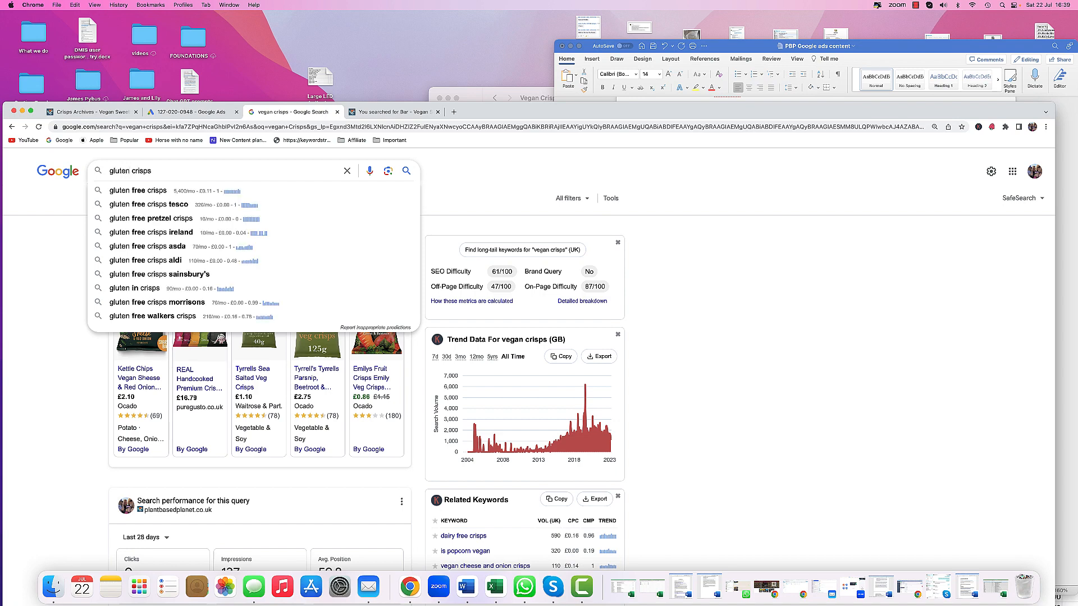
click(191, 115)
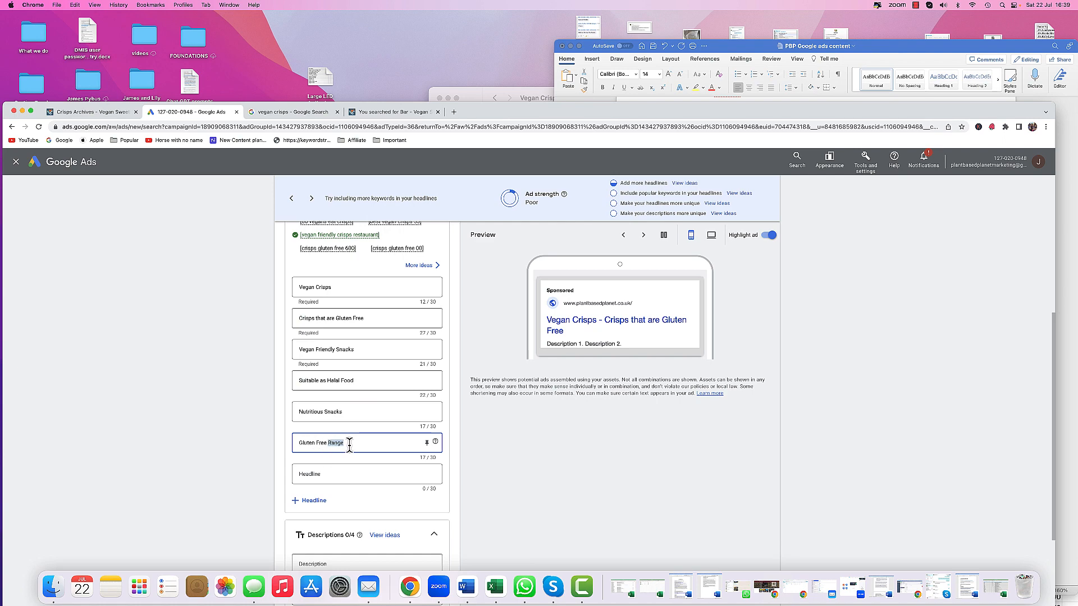
text(Crisps)
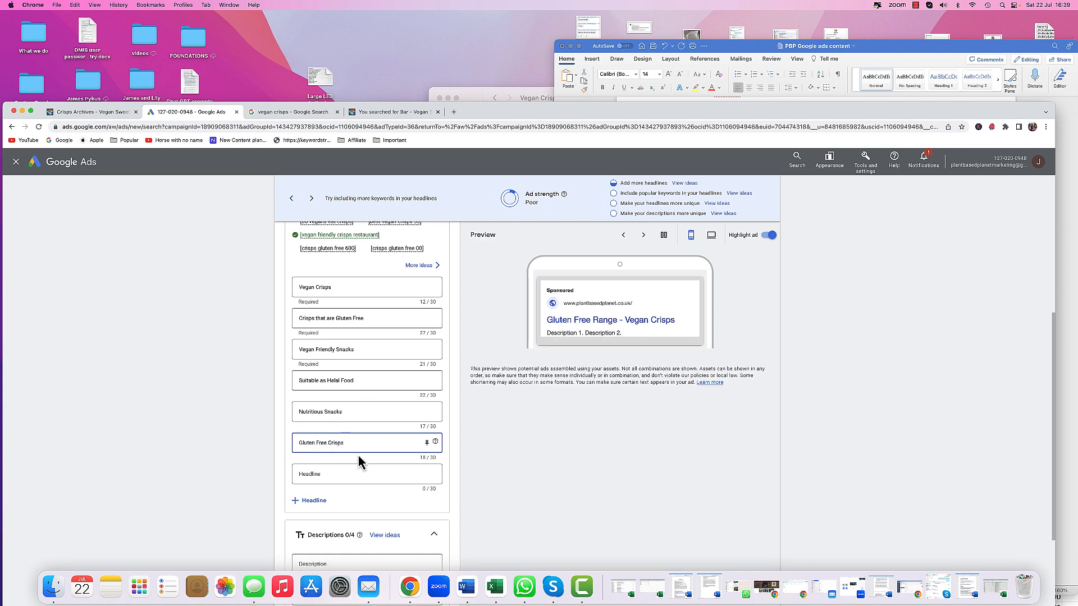
- Copy No Animal Products from the document, paste it as the seventh headline, and add two more headline fields
scroll(359, 454, down, 3)
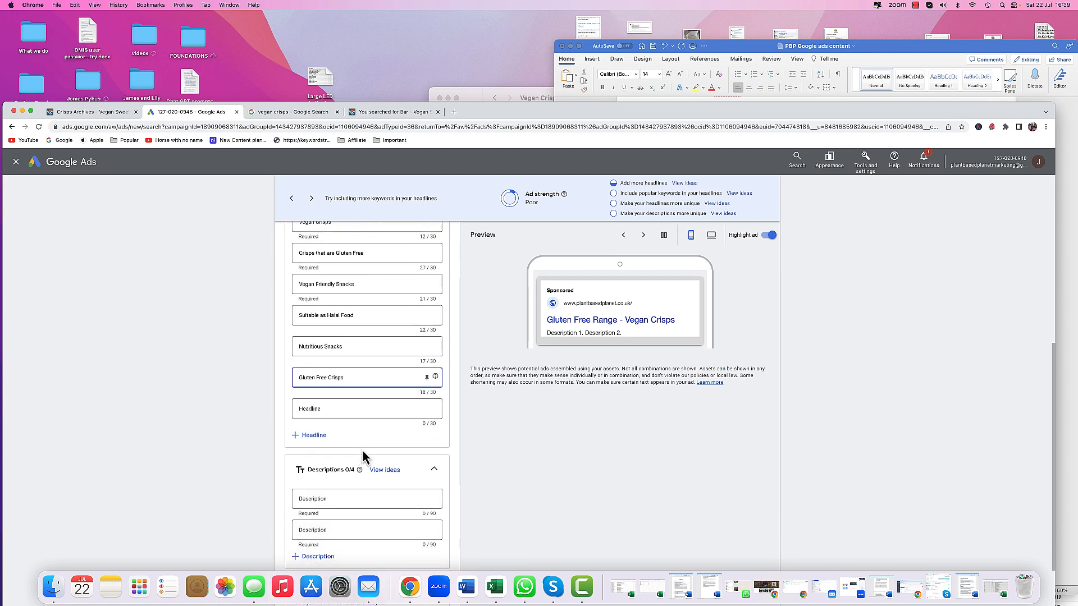
click(330, 408)
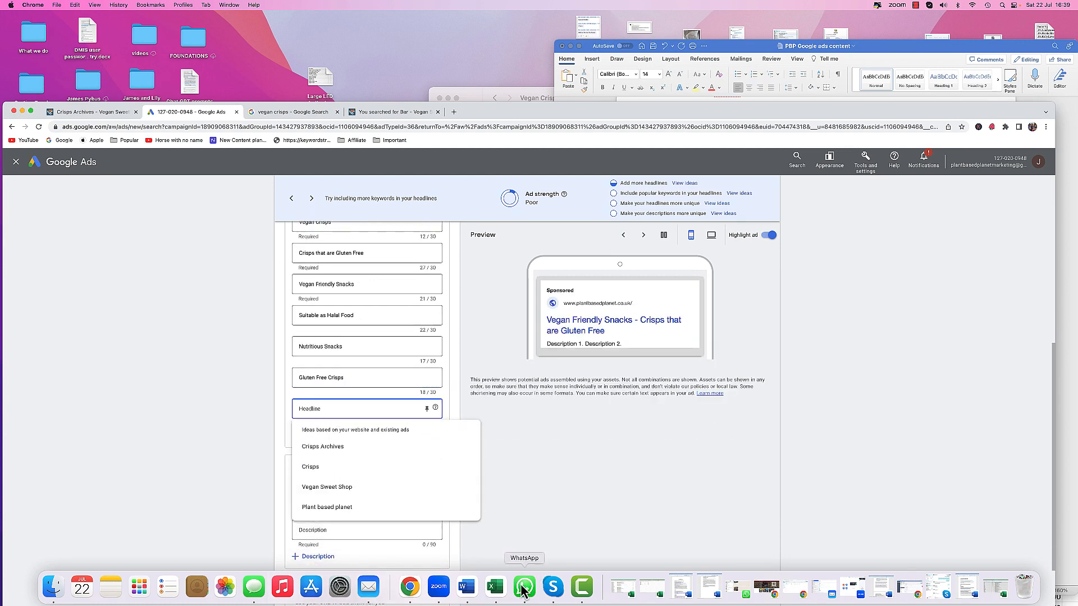
click(475, 589)
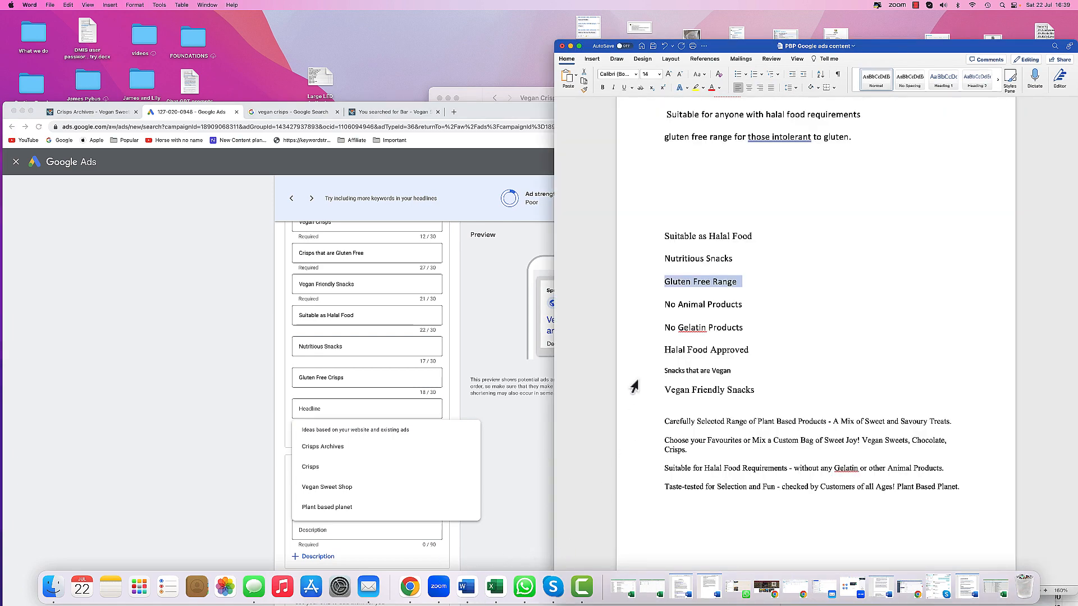
click(654, 305)
right_click(680, 305)
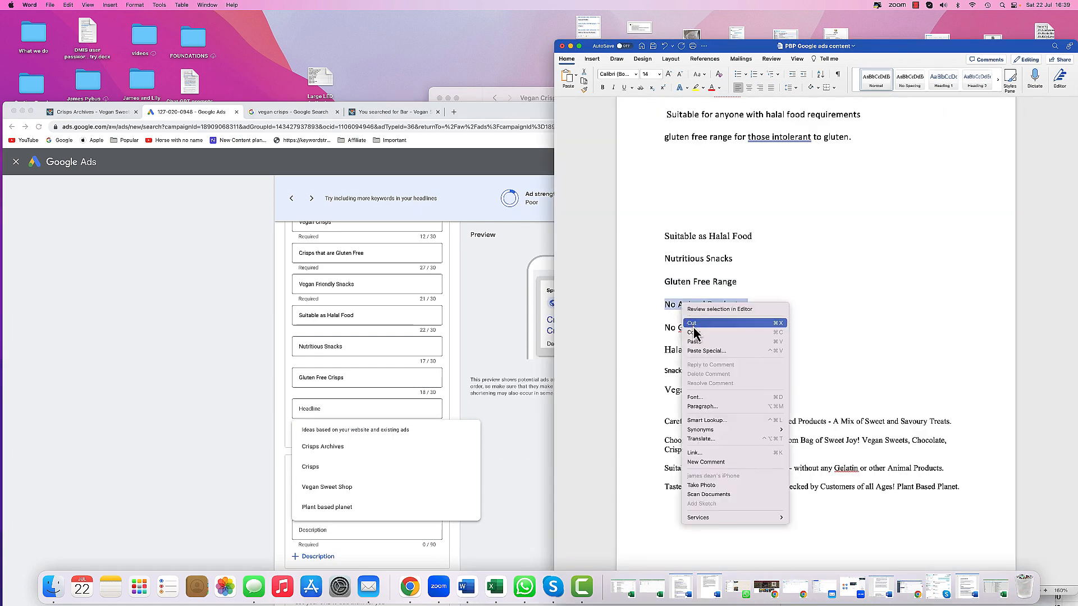
click(324, 409)
right_click(323, 410)
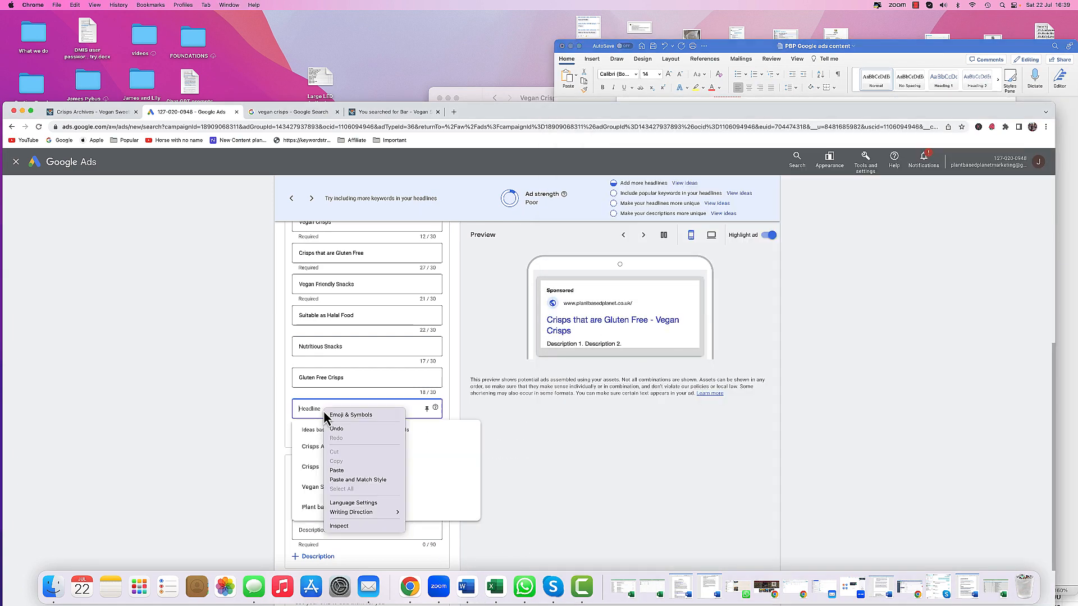
click(343, 471)
click(247, 444)
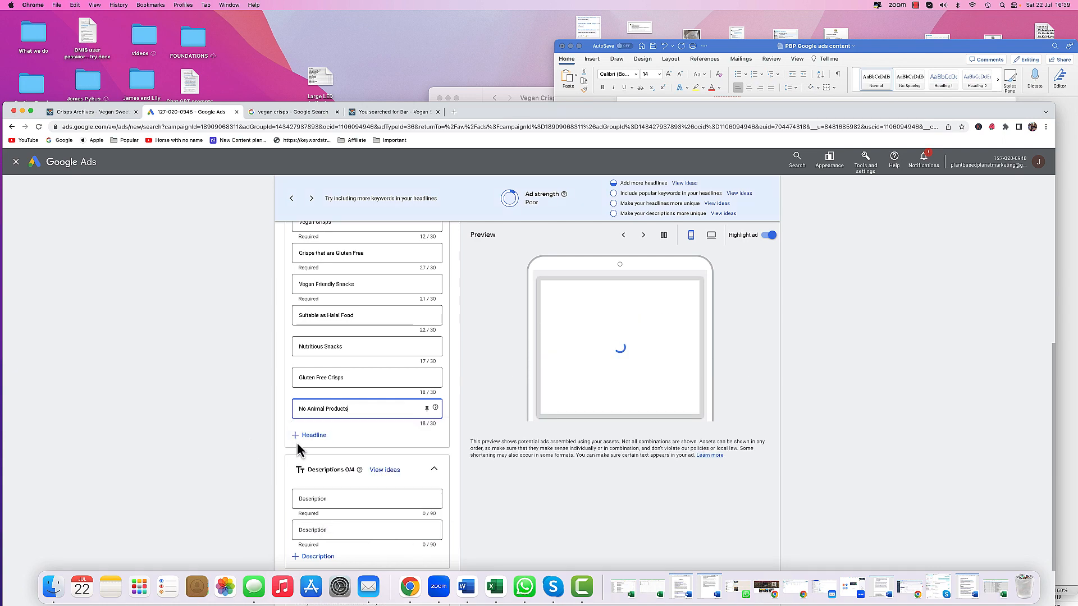
click(299, 435)
click(302, 467)
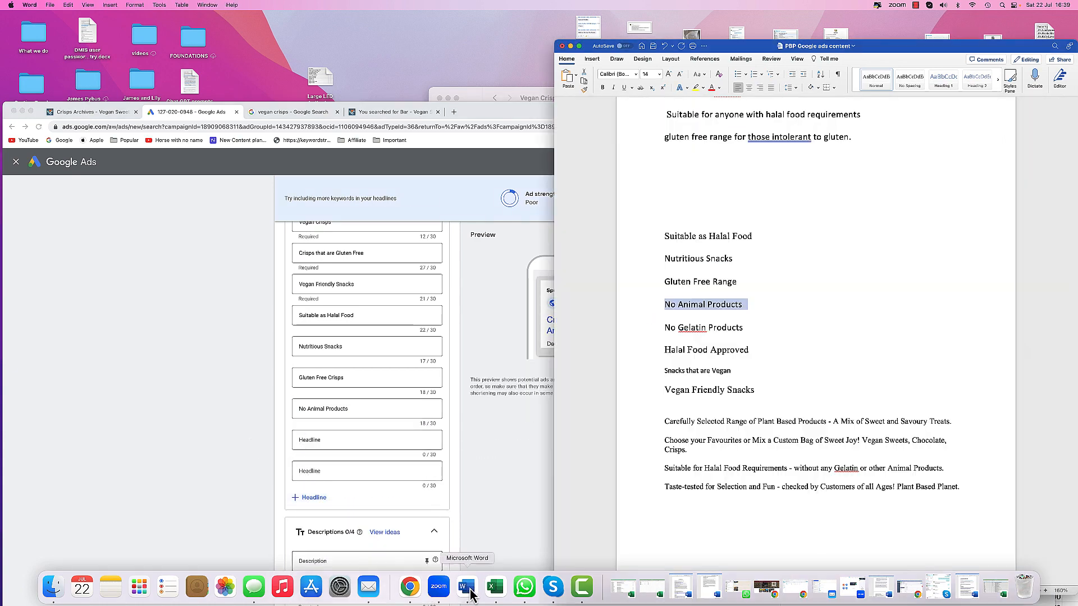
- Copy No Gelatin Products from the document and paste it as the eighth headline
click(576, 405)
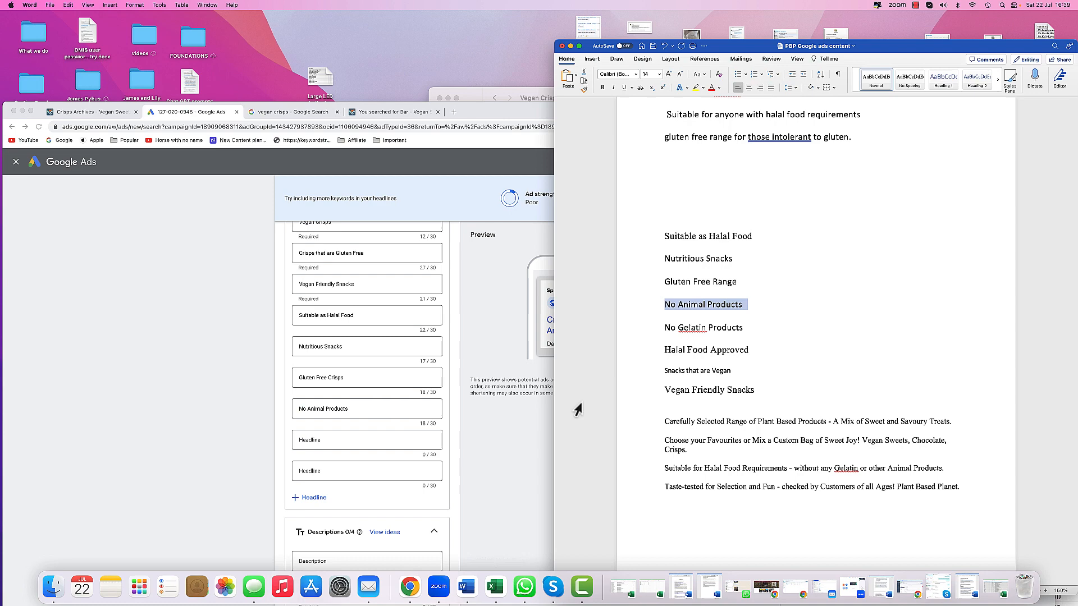
click(639, 328)
right_click(714, 328)
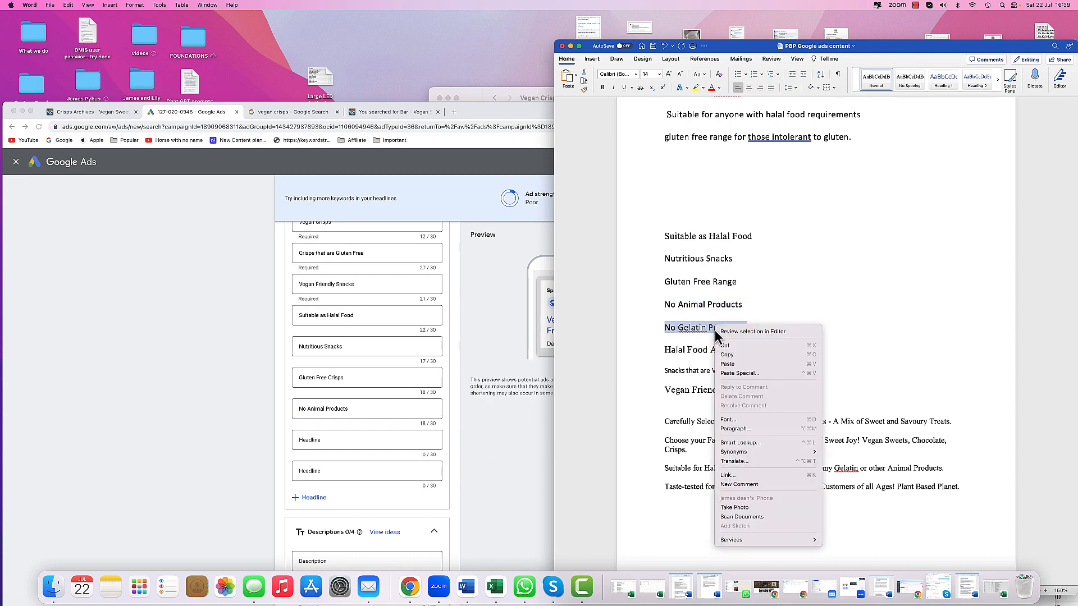
click(727, 355)
click(309, 443)
right_click(312, 442)
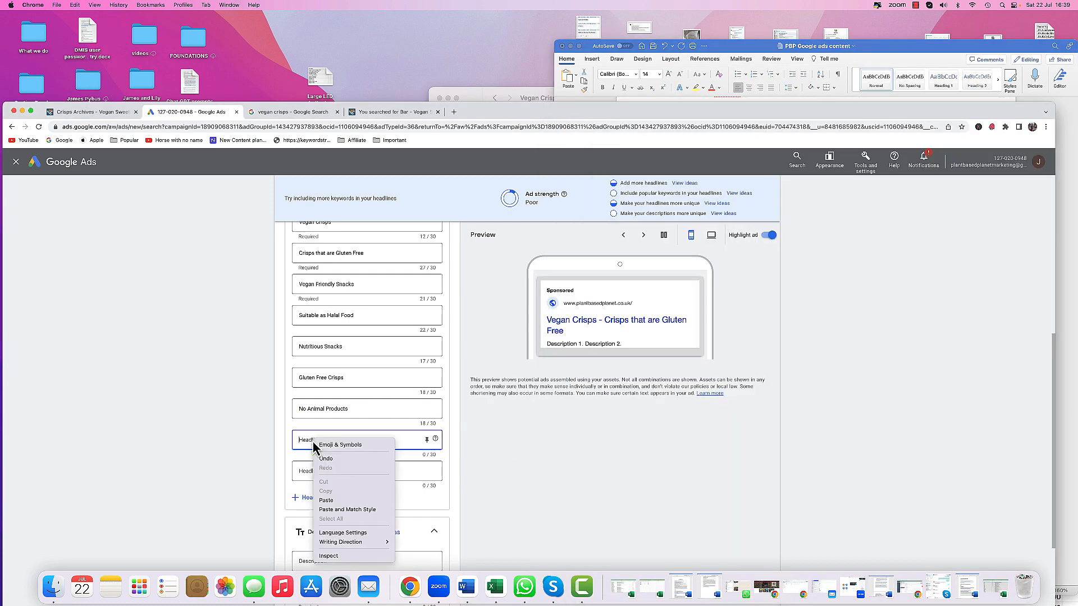
click(331, 500)
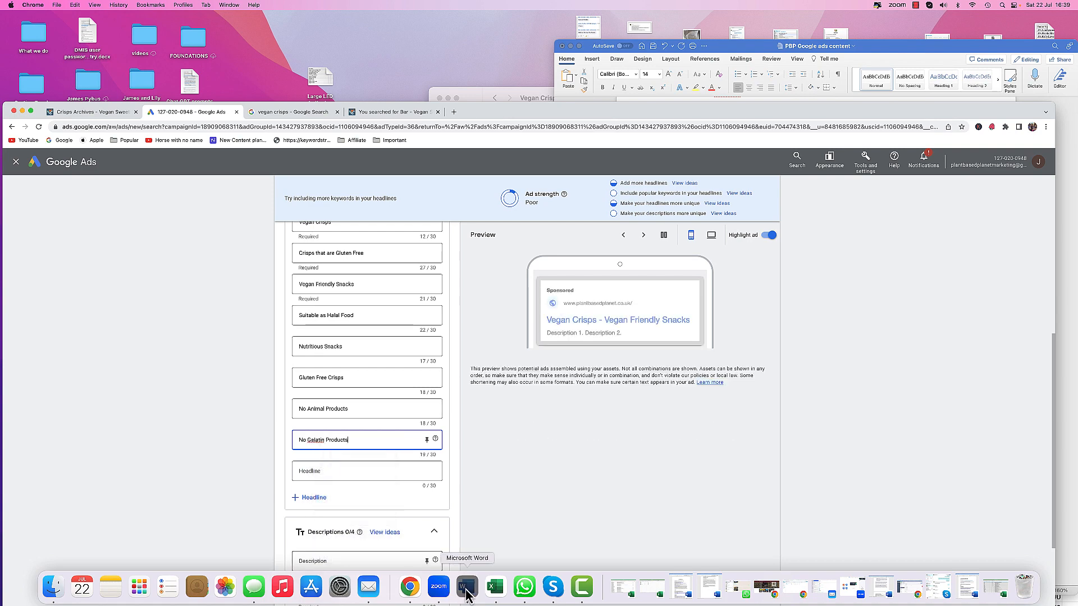
- Copy Halal Food Approved from the document and paste it as the ninth headline
click(466, 587)
click(648, 353)
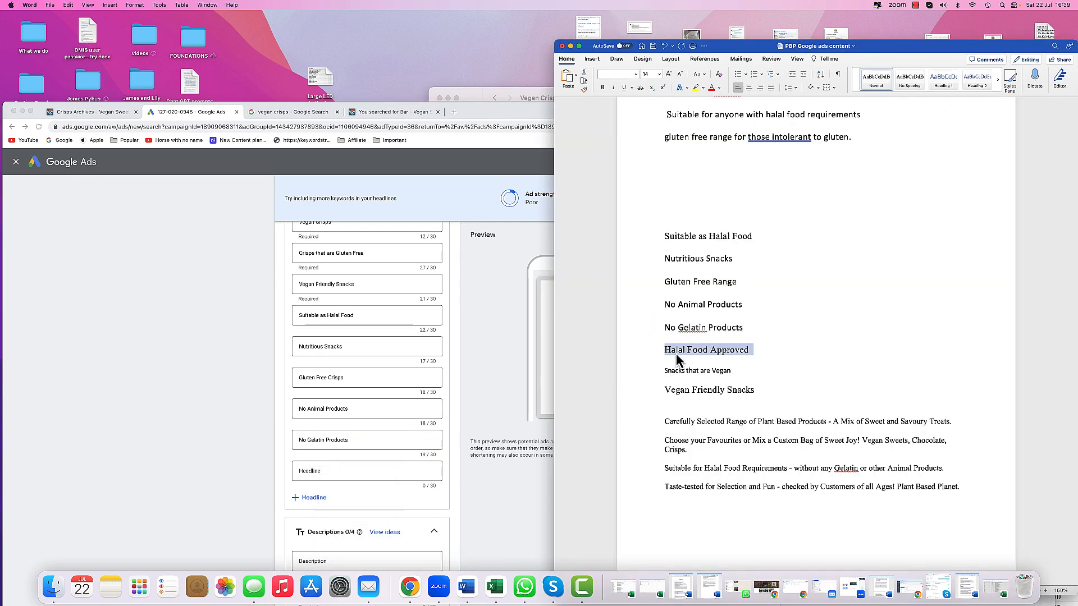
right_click(676, 352)
click(685, 367)
click(324, 466)
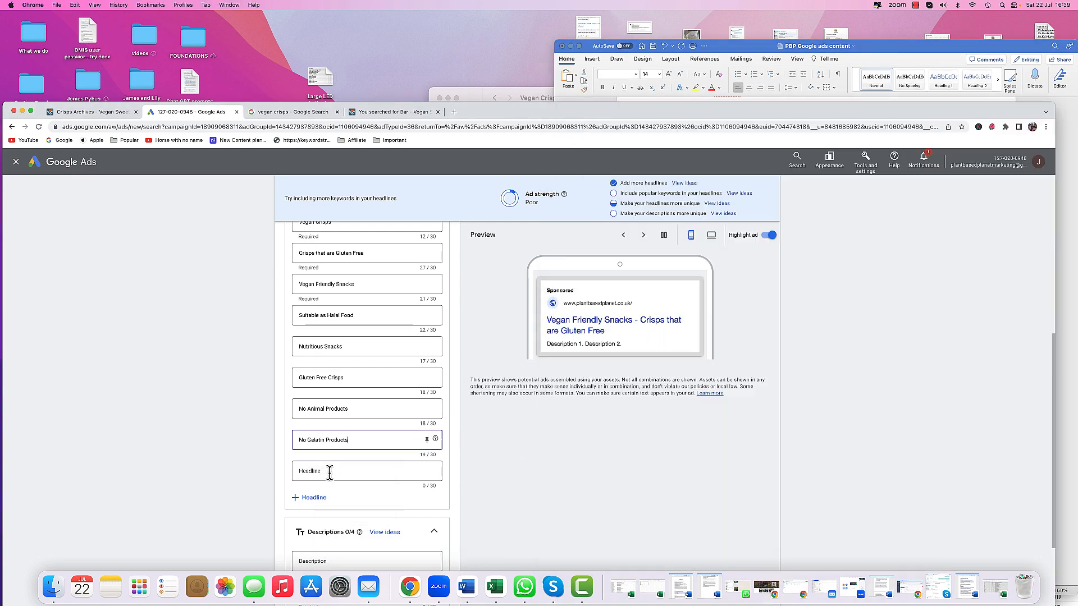
right_click(332, 470)
click(346, 507)
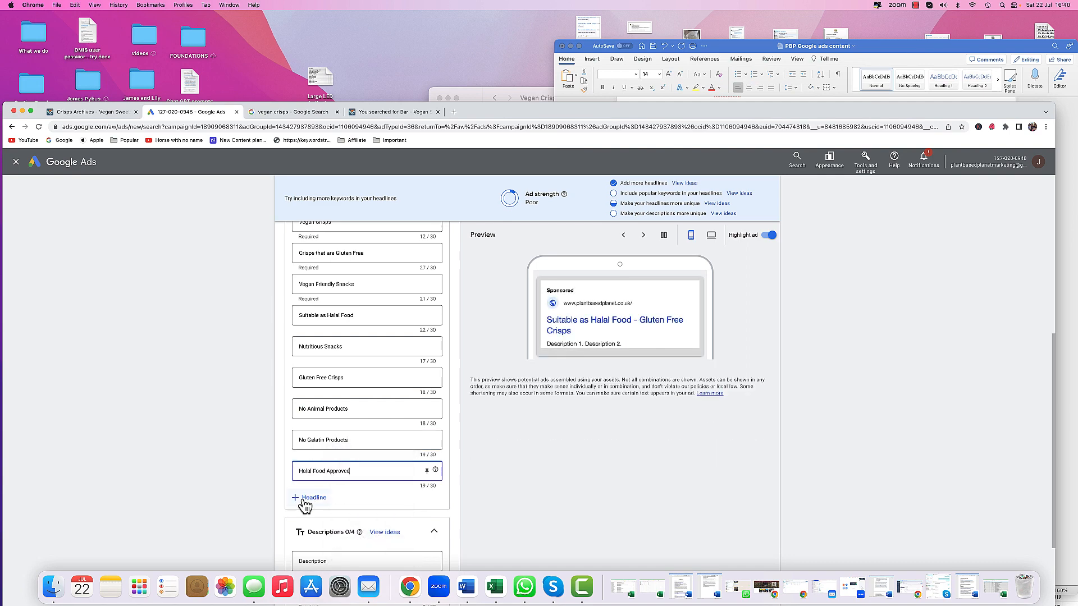
- Add another headline field and paste Snacks that are Vegan from the document into it
click(306, 498)
click(466, 586)
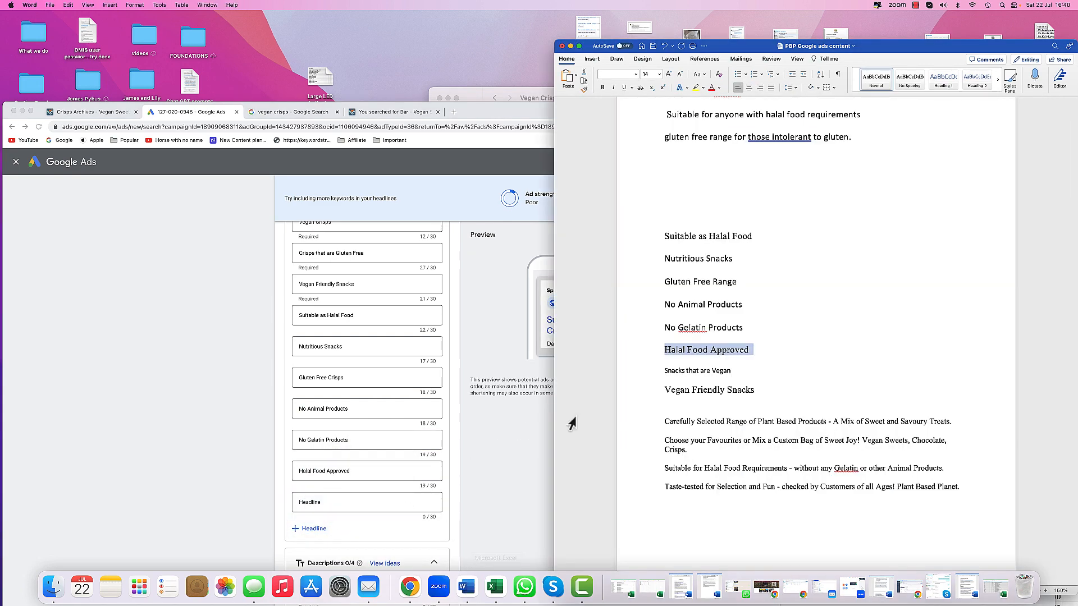
click(653, 375)
right_click(680, 374)
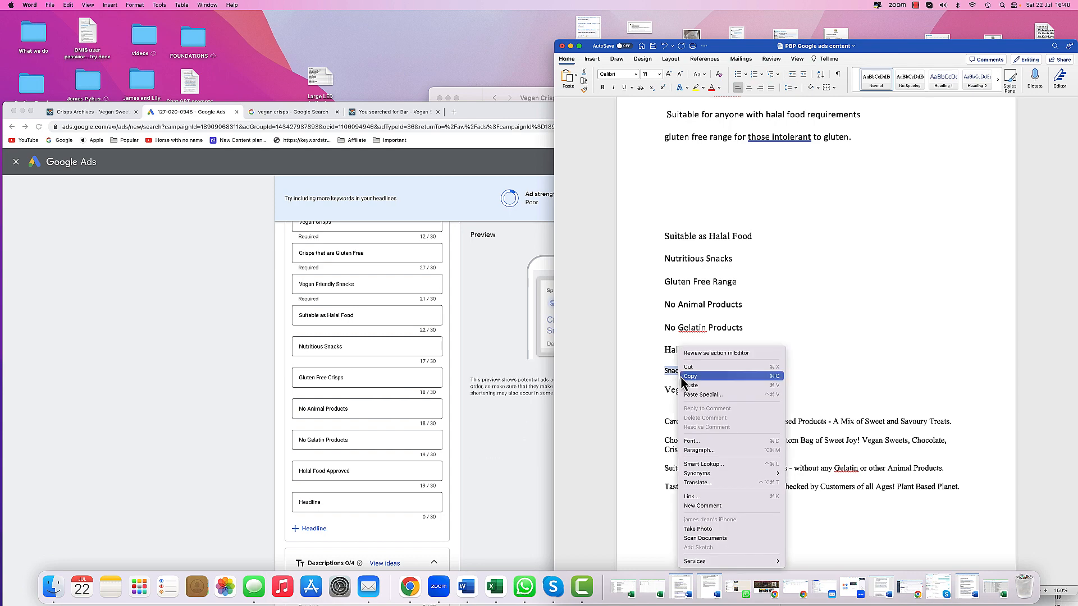
click(696, 376)
click(354, 497)
right_click(356, 501)
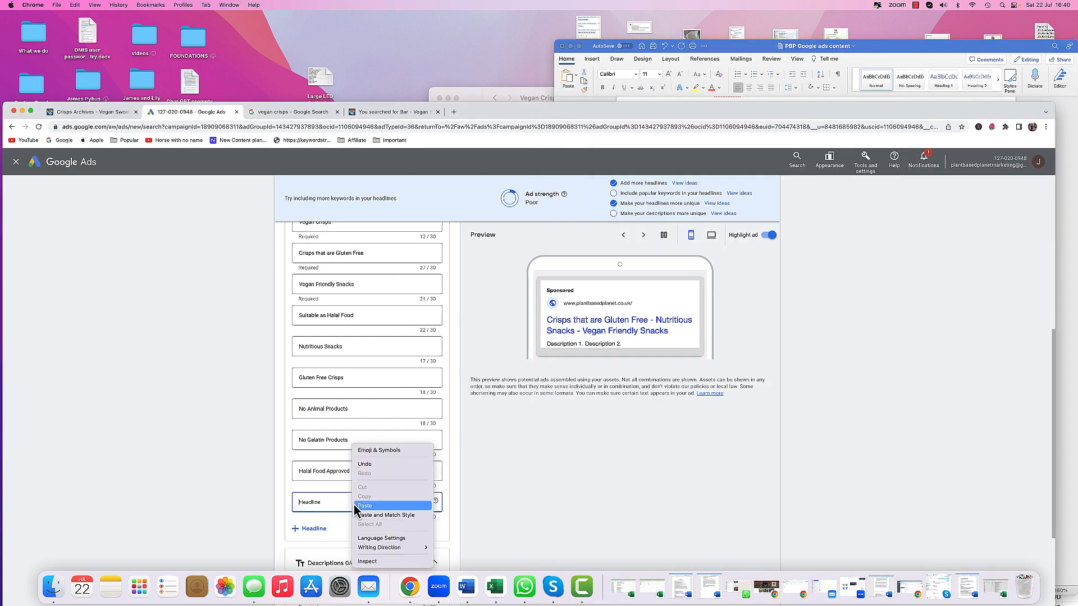
click(365, 506)
- Add two more description fields and paste the Carefully Selected Range of Plant Based Products sentence as the first description
scroll(266, 502, down, 5)
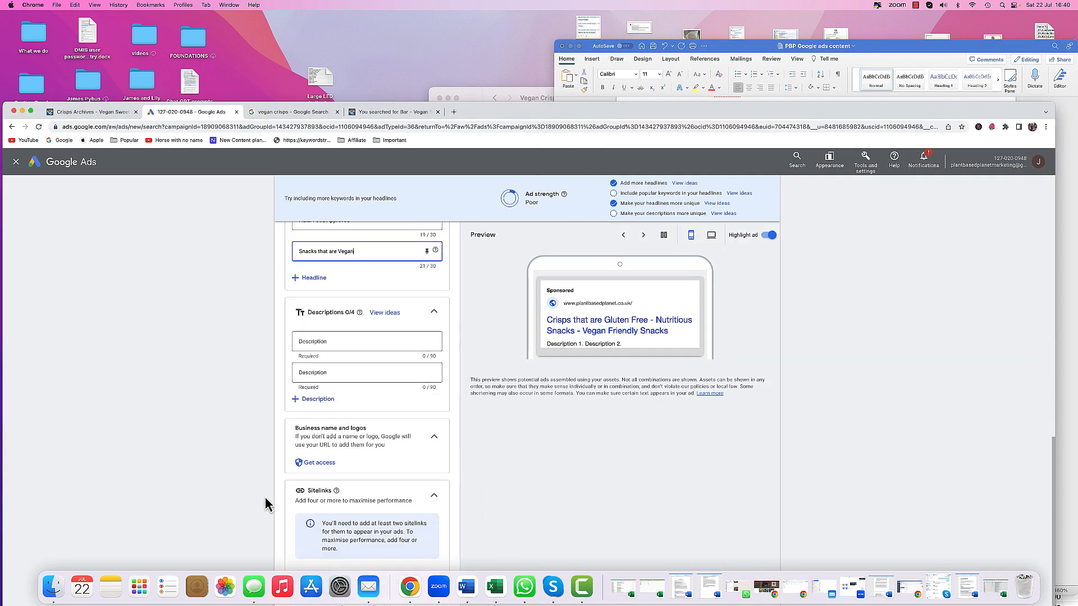
click(315, 399)
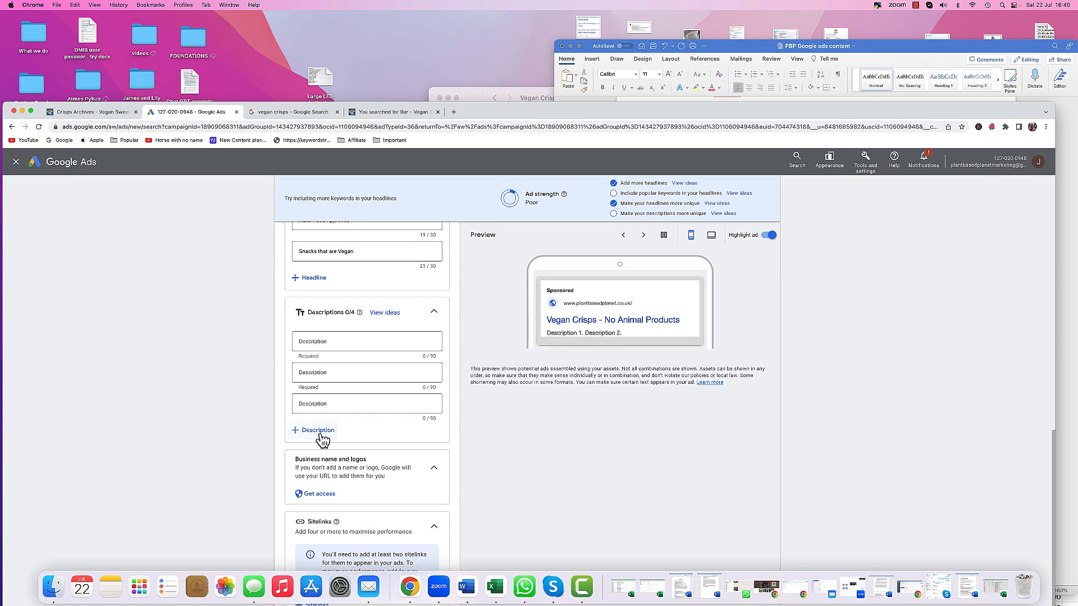
click(320, 433)
click(474, 588)
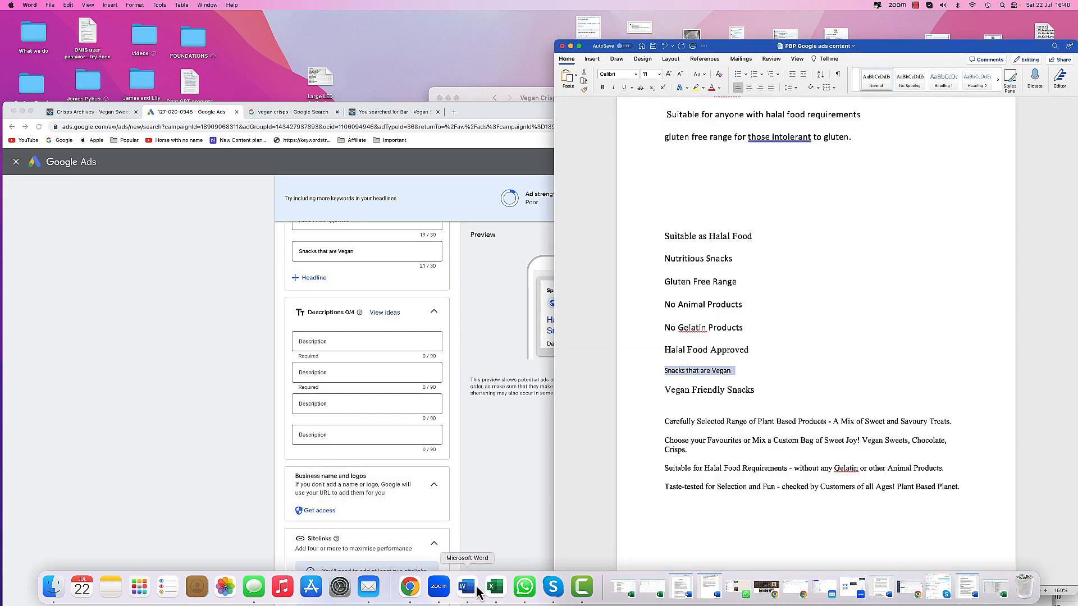
click(654, 422)
right_click(682, 422)
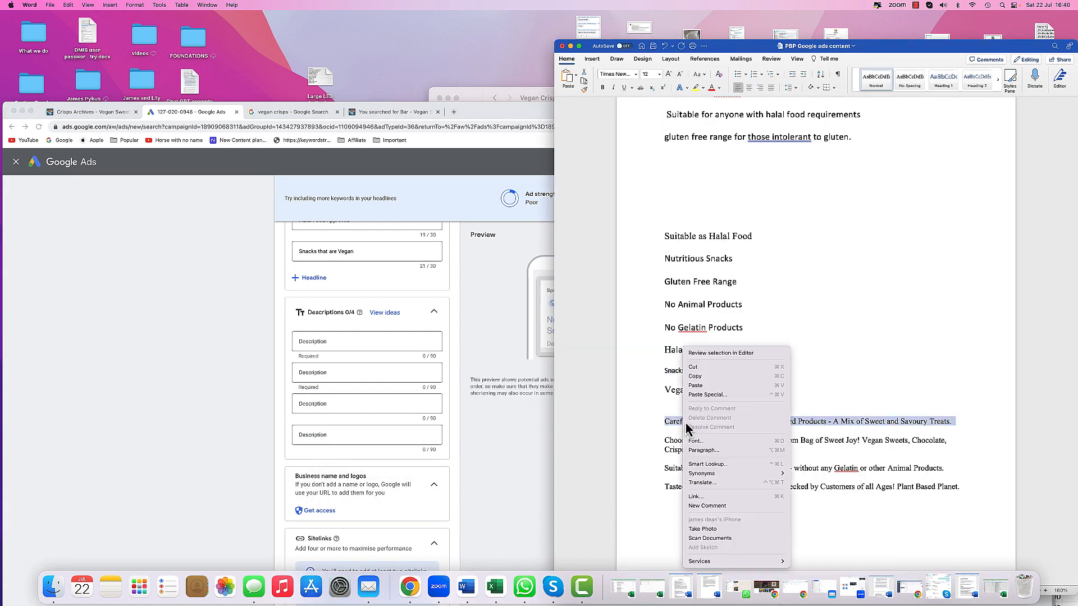
click(314, 345)
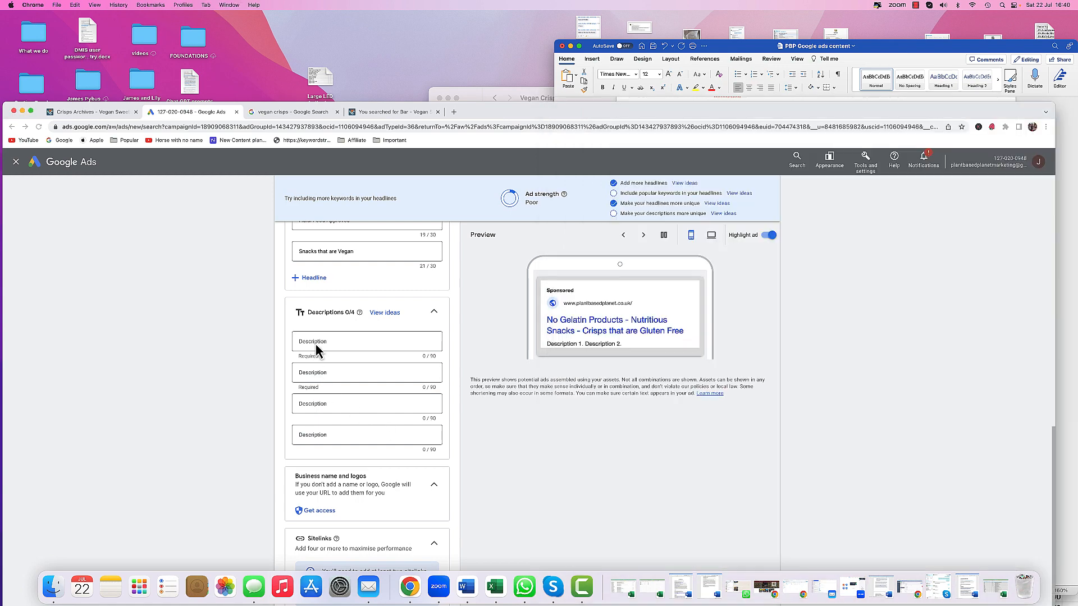
right_click(318, 341)
click(329, 403)
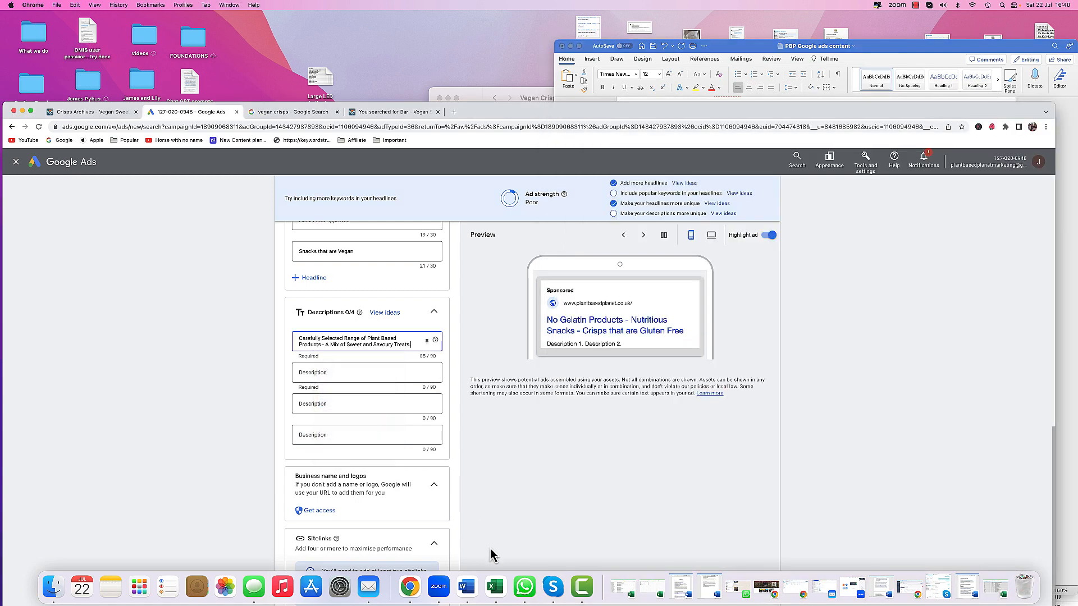
- Copy the Taste-tested for Selection and Fun sentence from the document and paste it as the second description
click(469, 589)
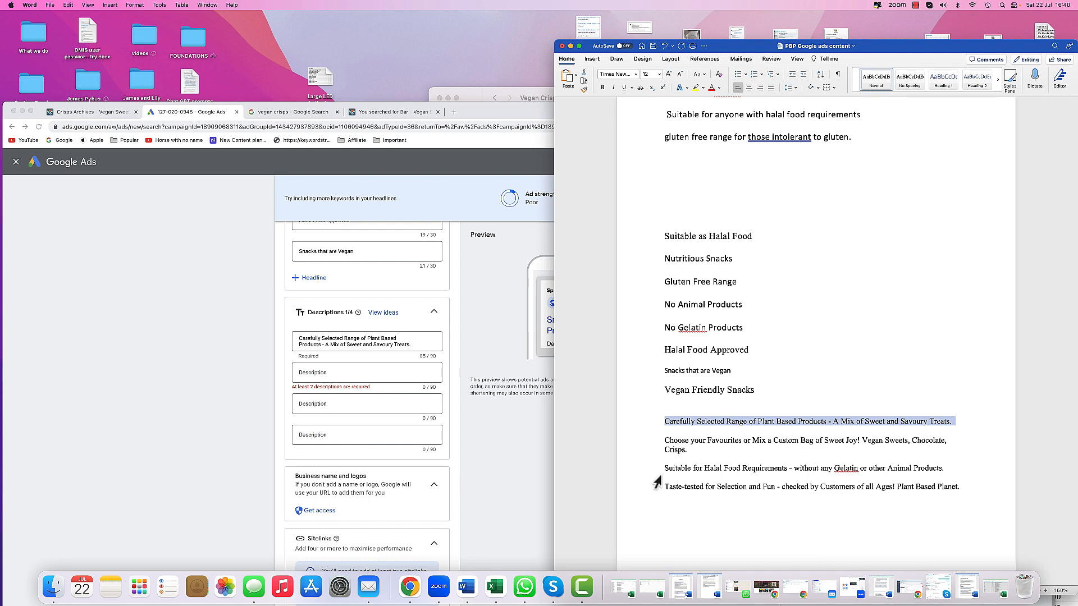
click(657, 485)
right_click(678, 486)
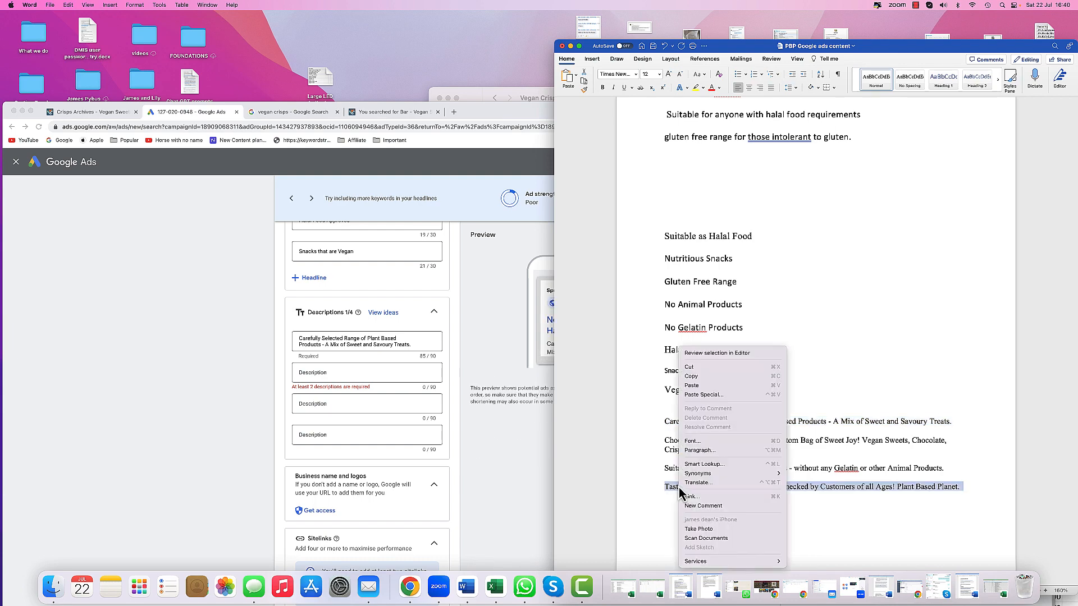
click(691, 376)
click(380, 373)
right_click(376, 373)
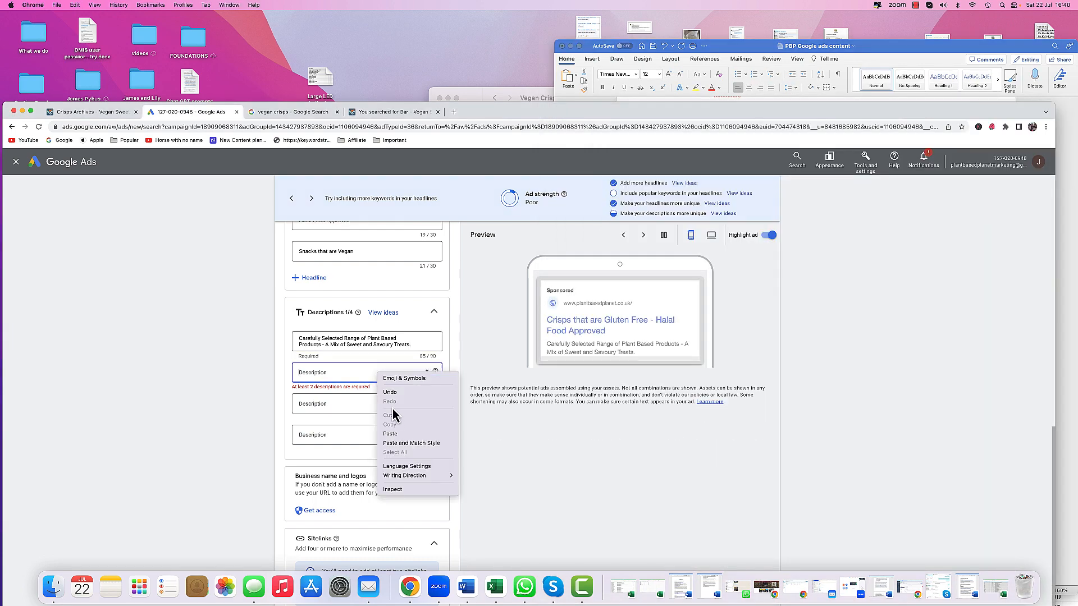
click(390, 434)
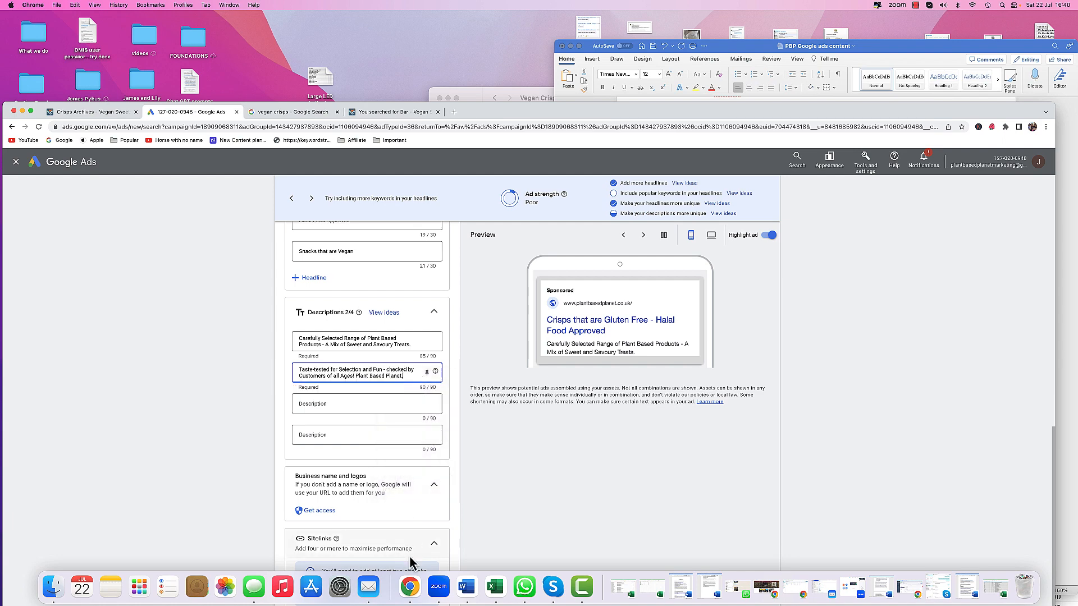
- Copy the Choose your Favourites or Mix a Custom Bag sentence from the document and paste it as the fourth description
click(467, 586)
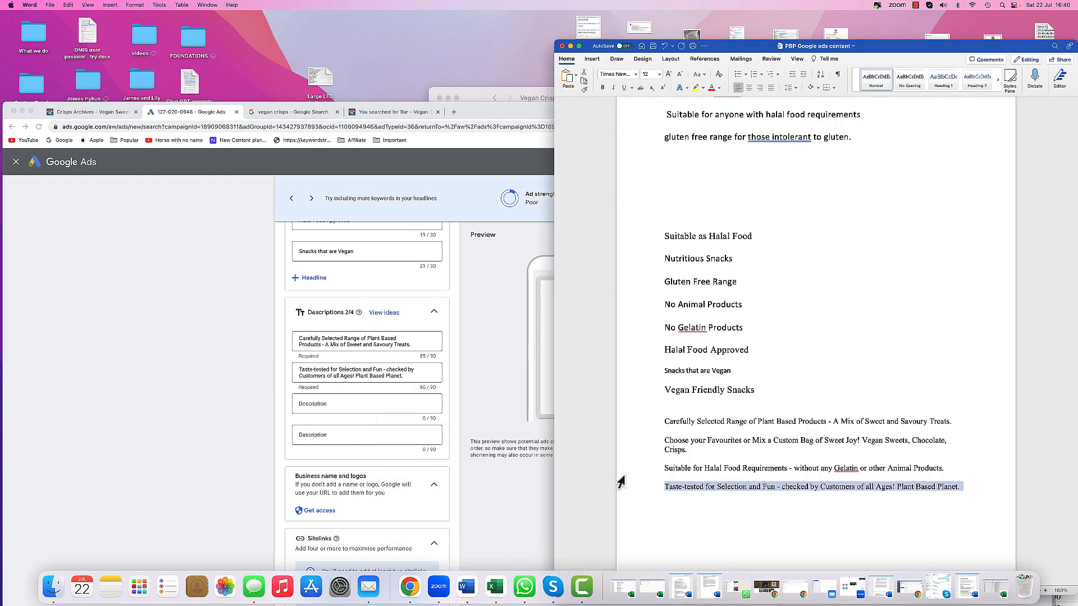
triple_click(663, 444)
right_click(683, 447)
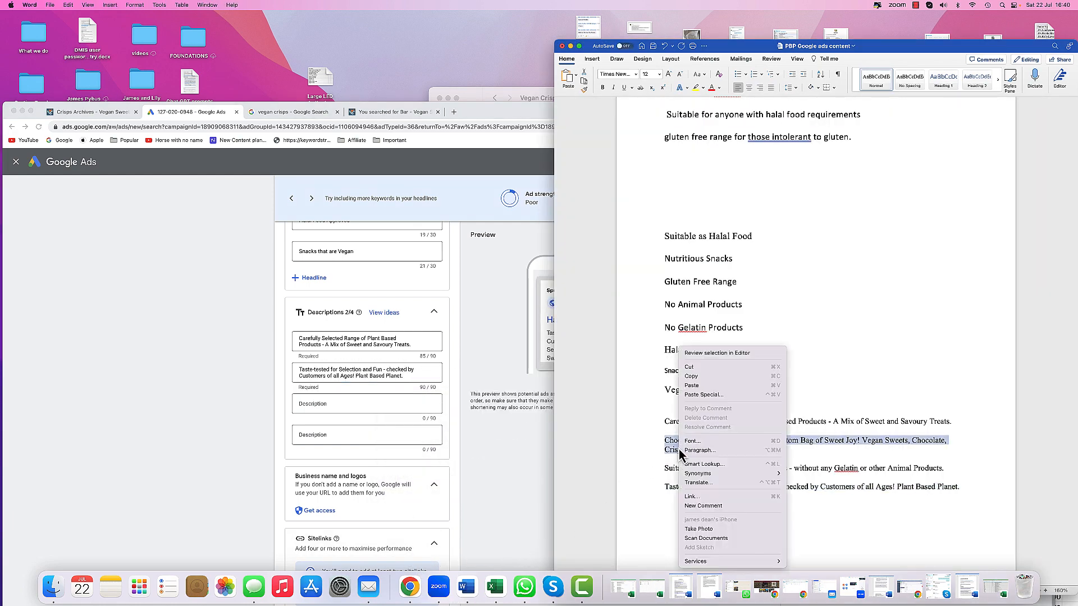
click(693, 377)
click(323, 441)
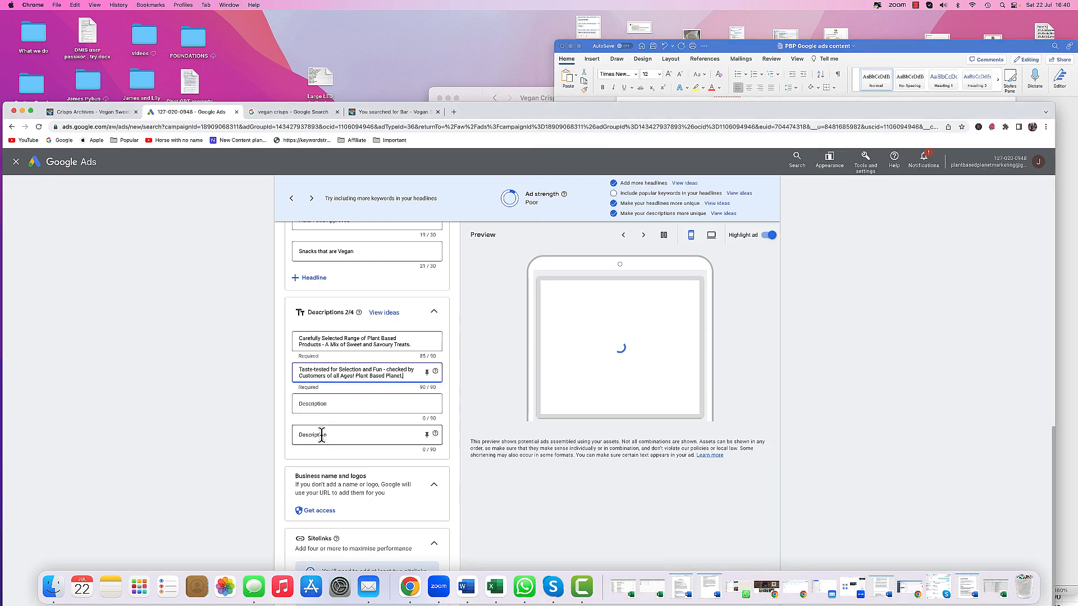
right_click(324, 436)
click(393, 495)
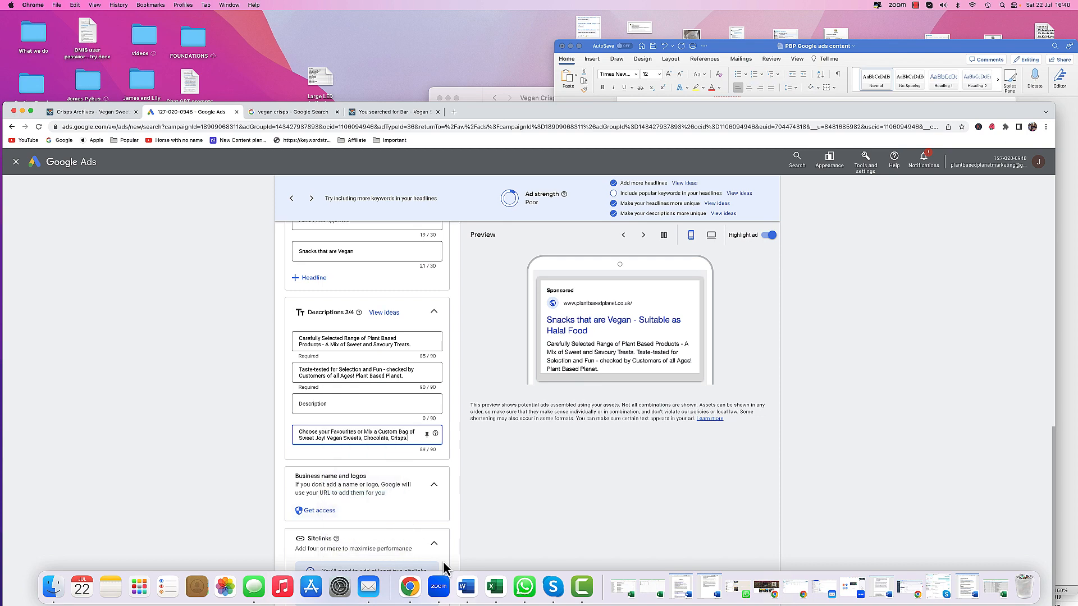
- Copy the Suitable for Halal Food Requirements sentence from the document and paste it as the third description
click(466, 586)
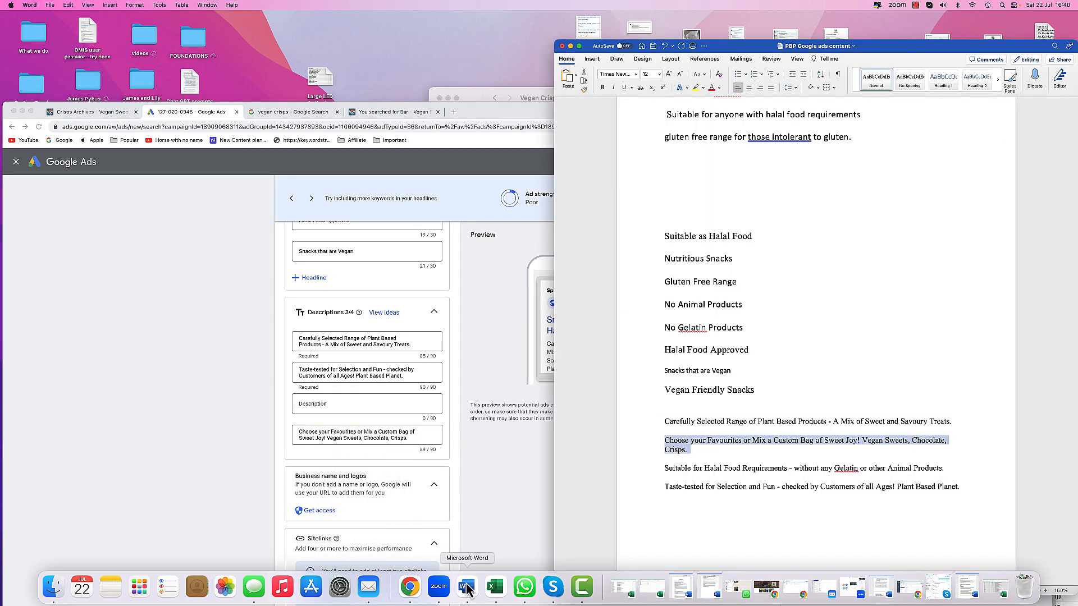
click(649, 473)
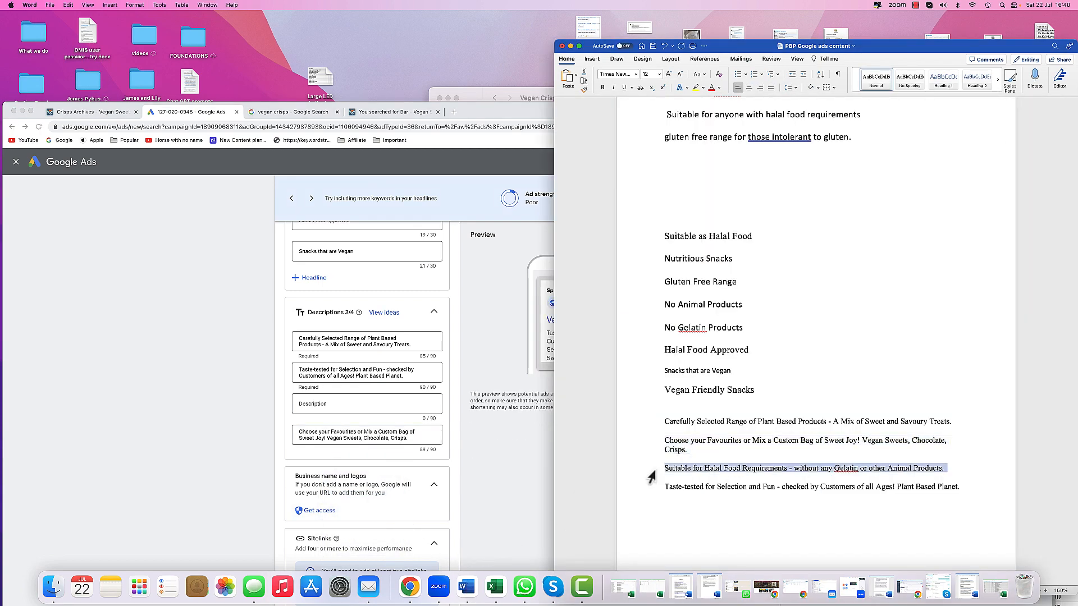
right_click(679, 471)
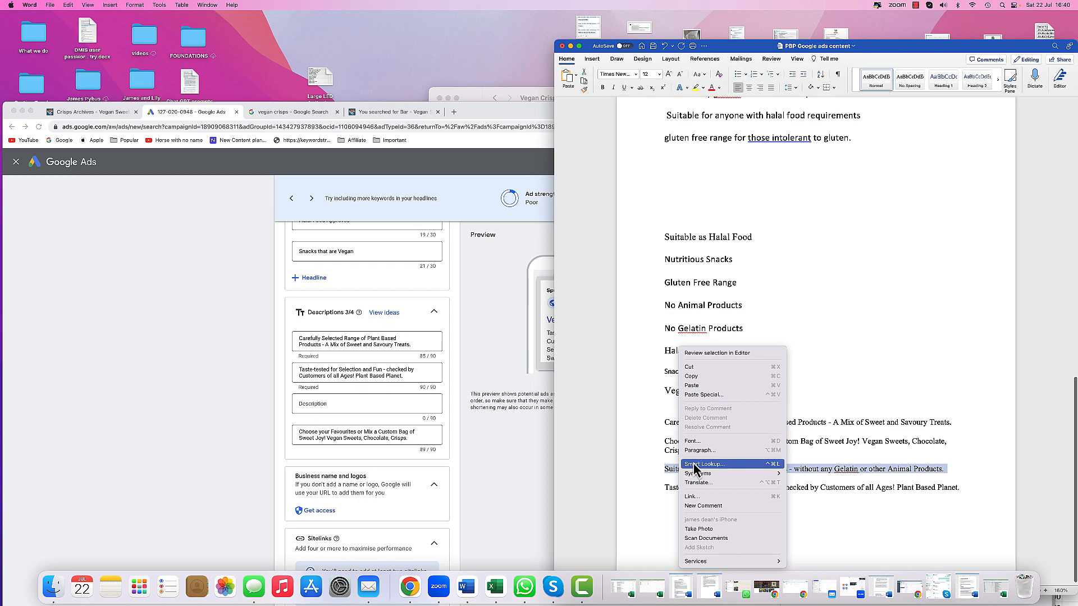
click(691, 376)
click(407, 402)
right_click(392, 405)
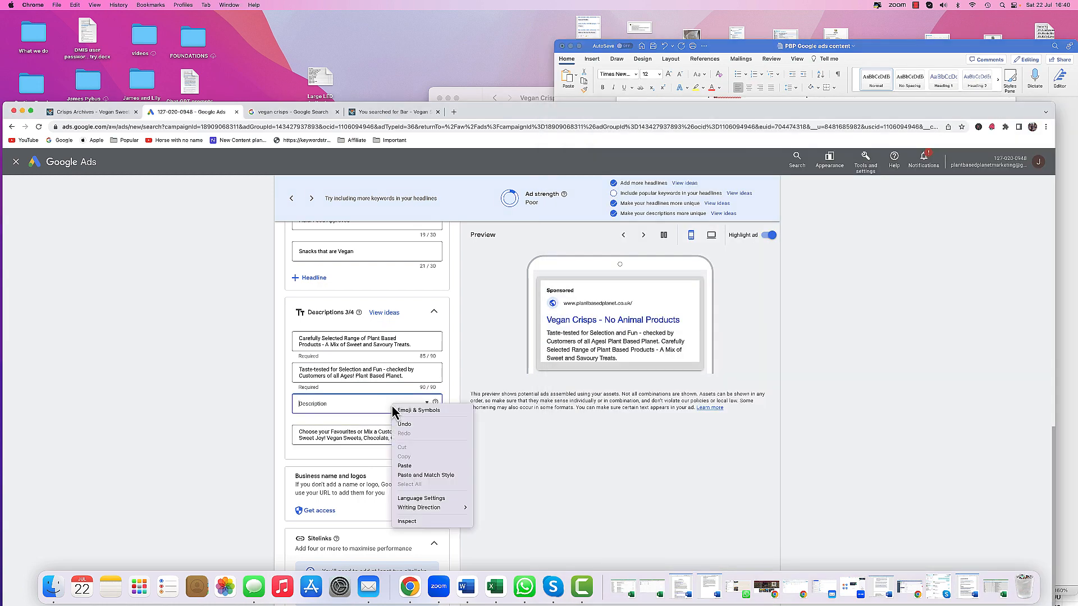
click(405, 466)
- Add five more empty headline fields to the ad
scroll(244, 452, down, 2)
scroll(244, 452, down, 1)
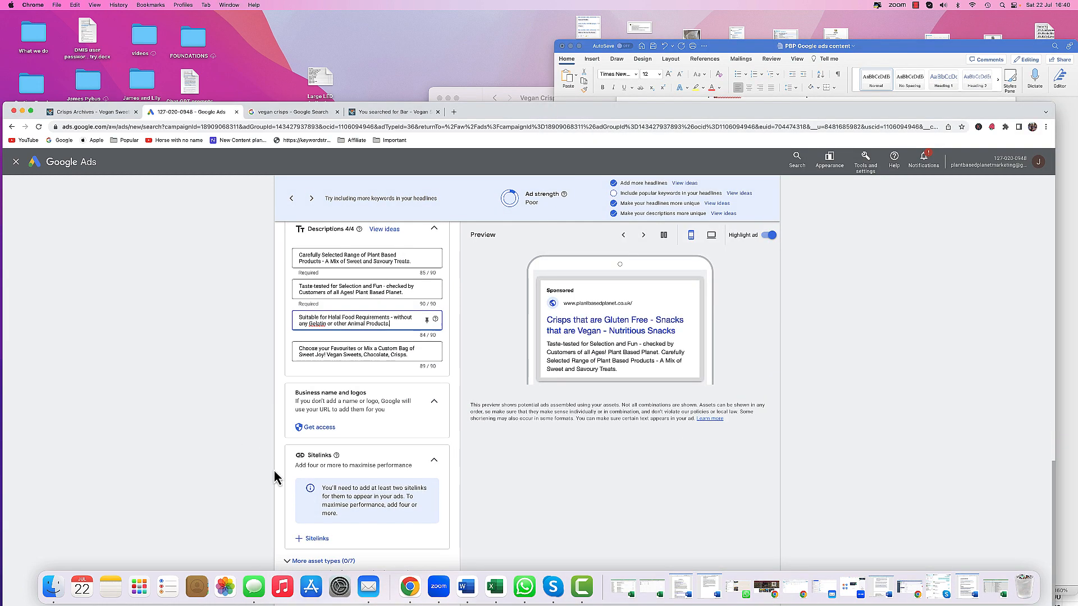
scroll(254, 490, up, 15)
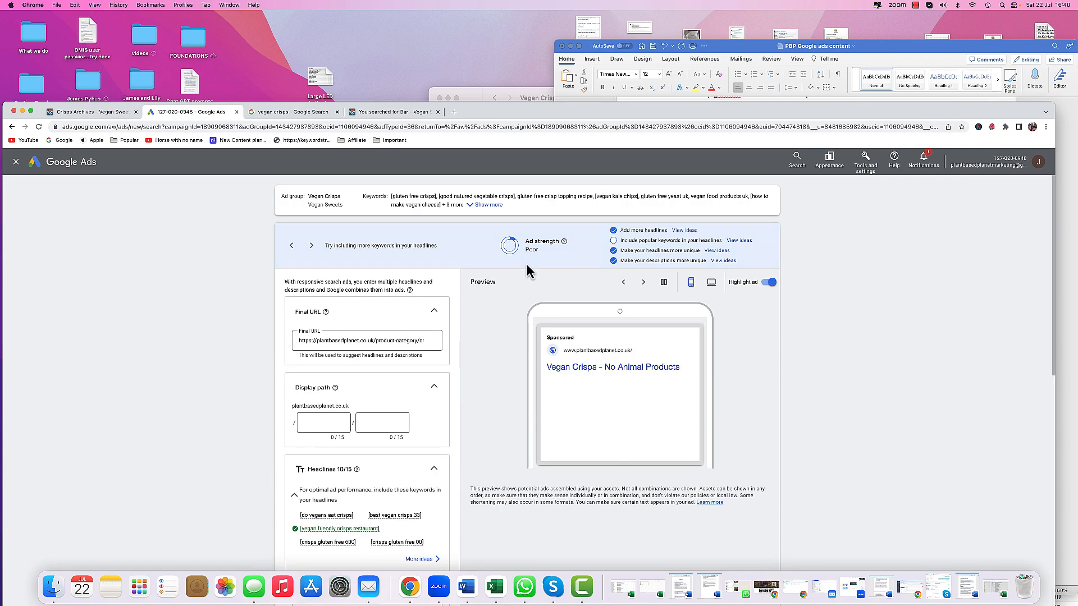
scroll(433, 402, down, 15)
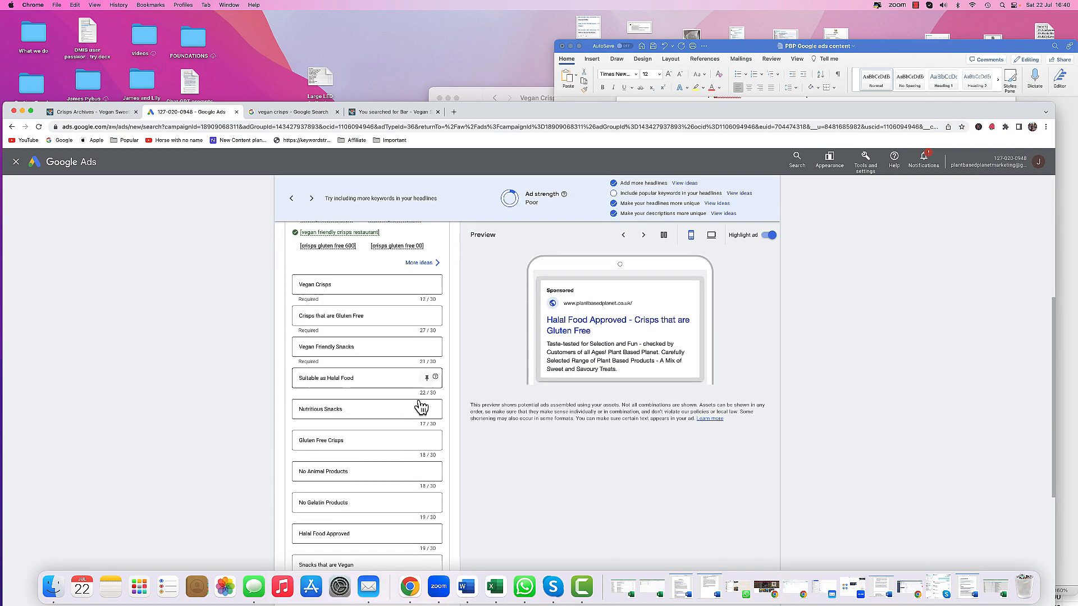
scroll(398, 423, up, 8)
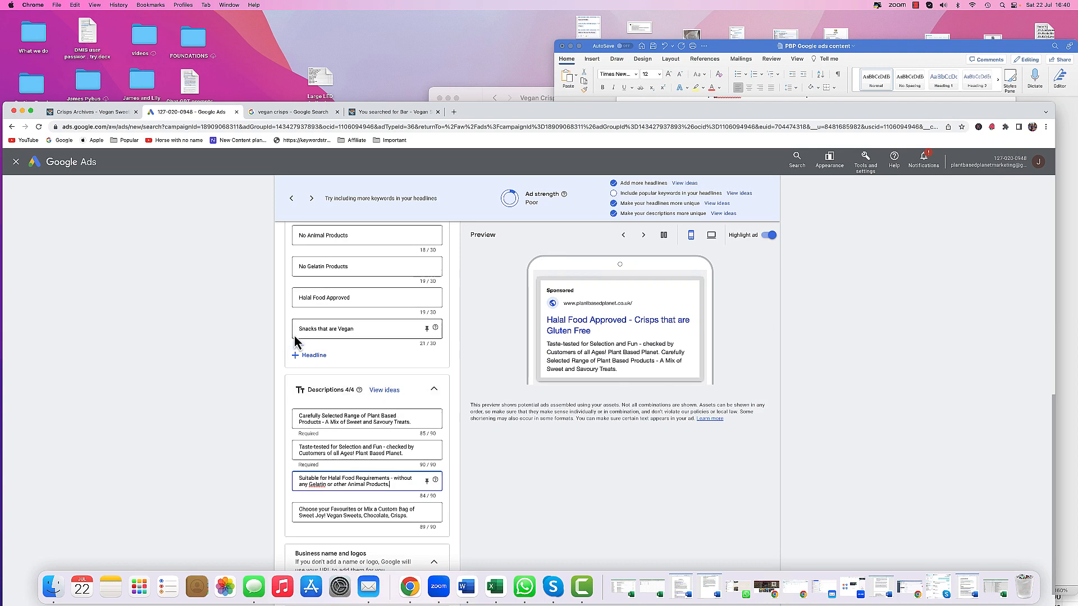
click(312, 360)
click(312, 387)
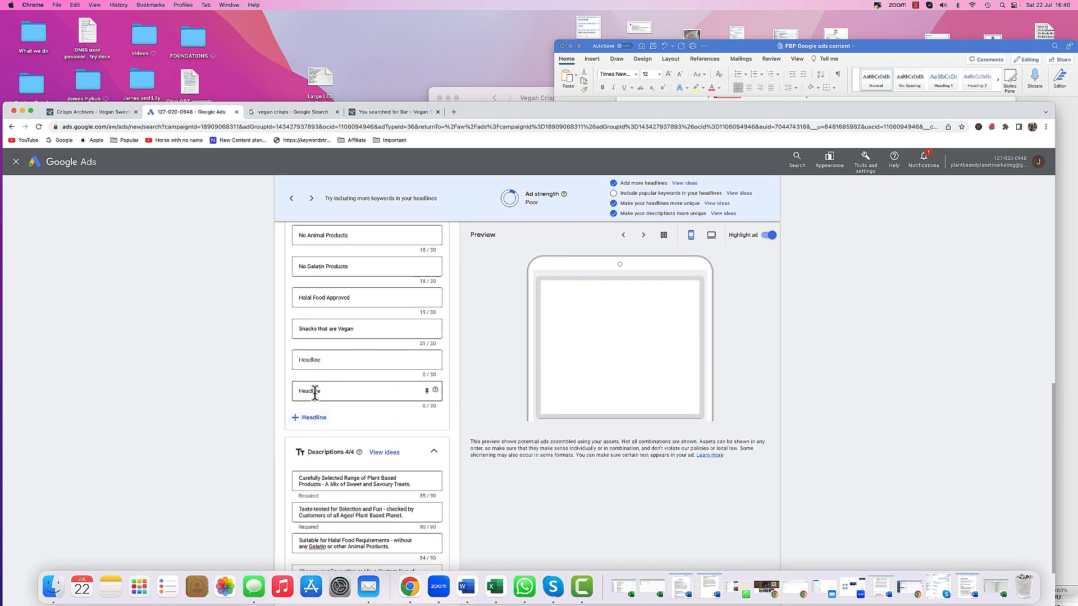
click(313, 418)
click(312, 448)
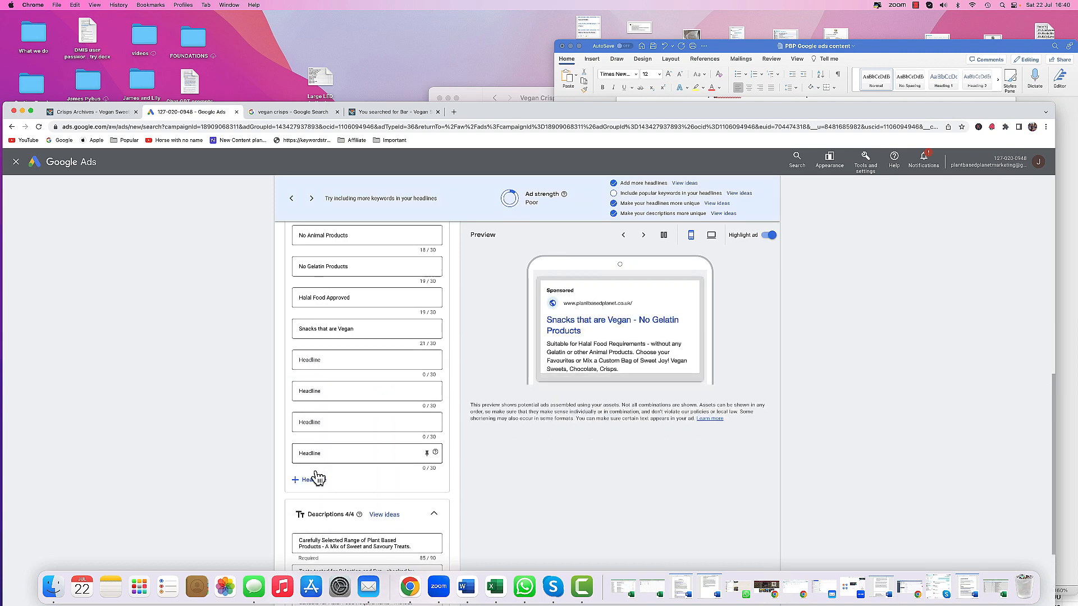
click(316, 480)
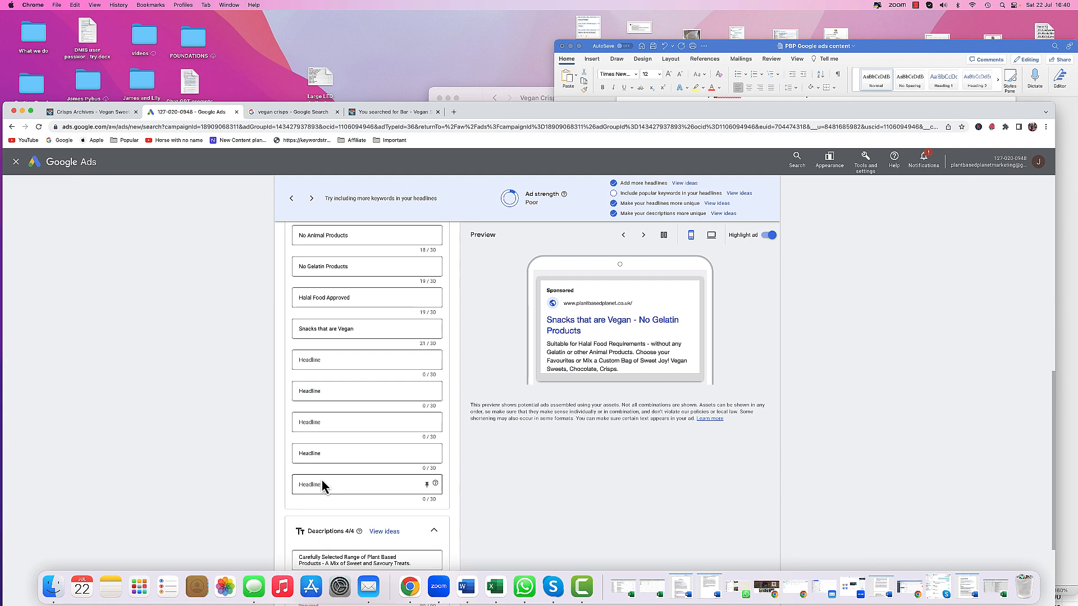
- Open the headline suggestions with top keywords and browse through the keyword list
click(332, 362)
click(717, 204)
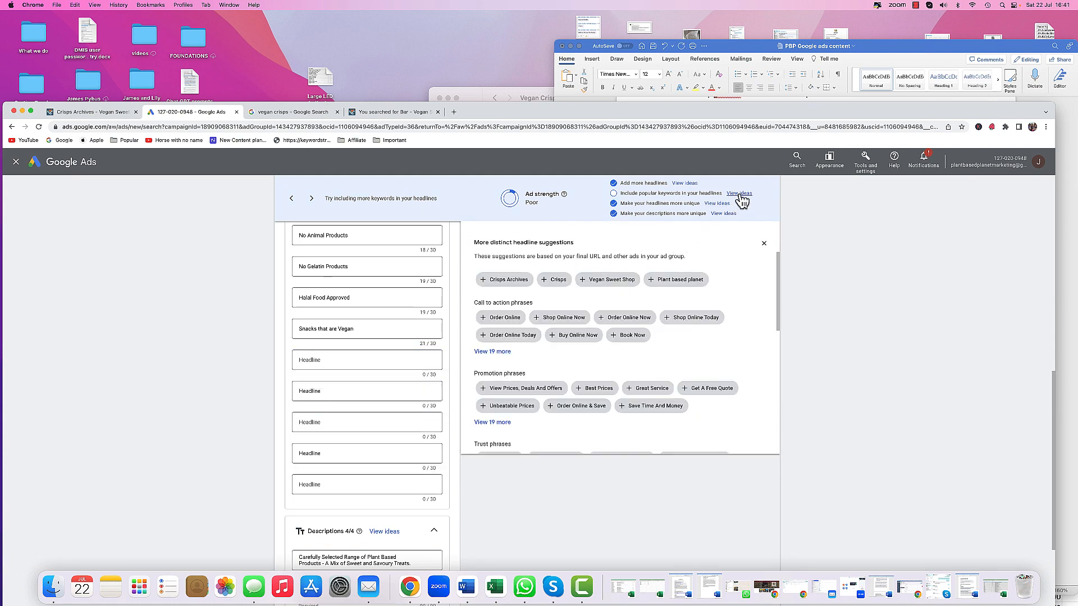
click(739, 194)
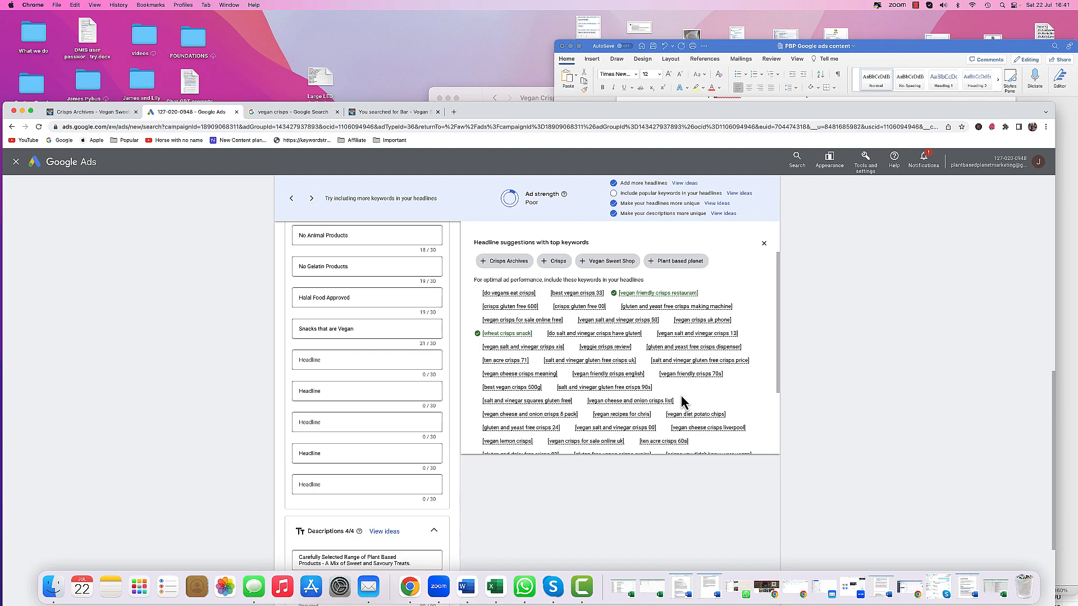
scroll(682, 400, down, 3)
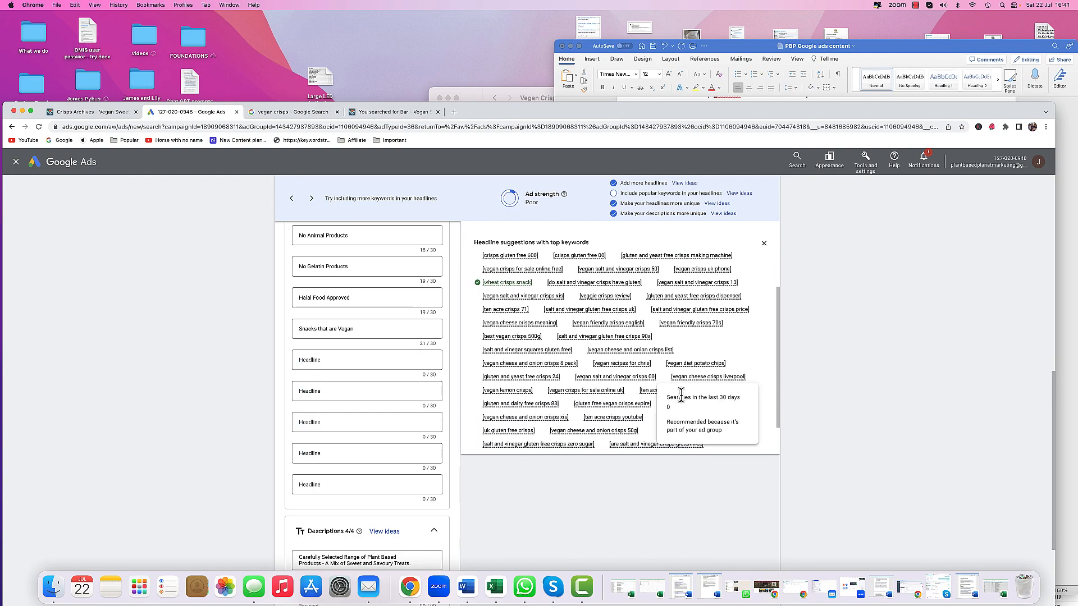
scroll(681, 396, down, 4)
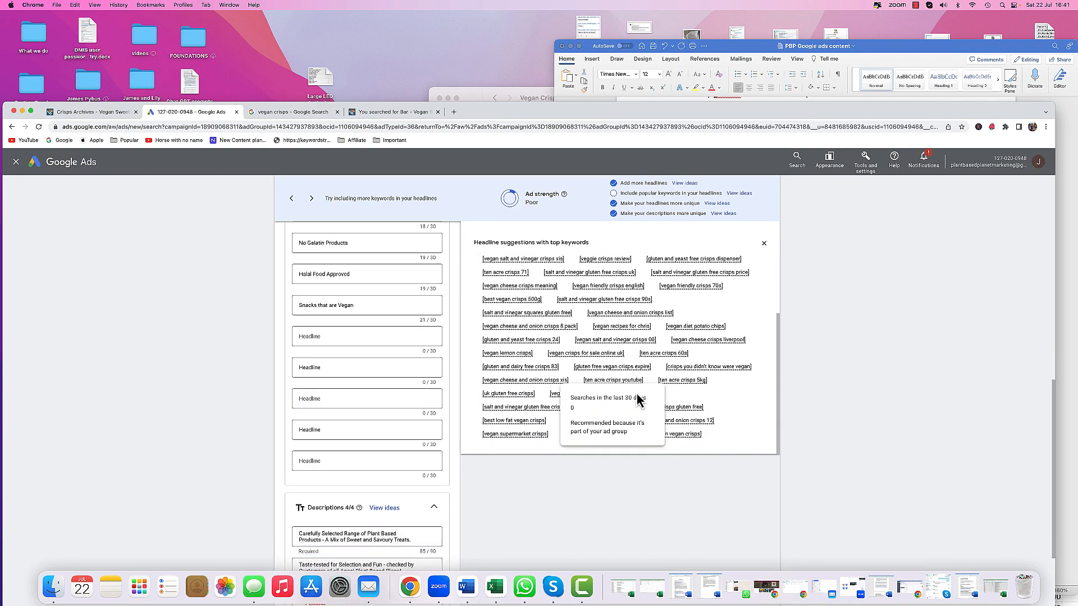
scroll(637, 395, down, 1)
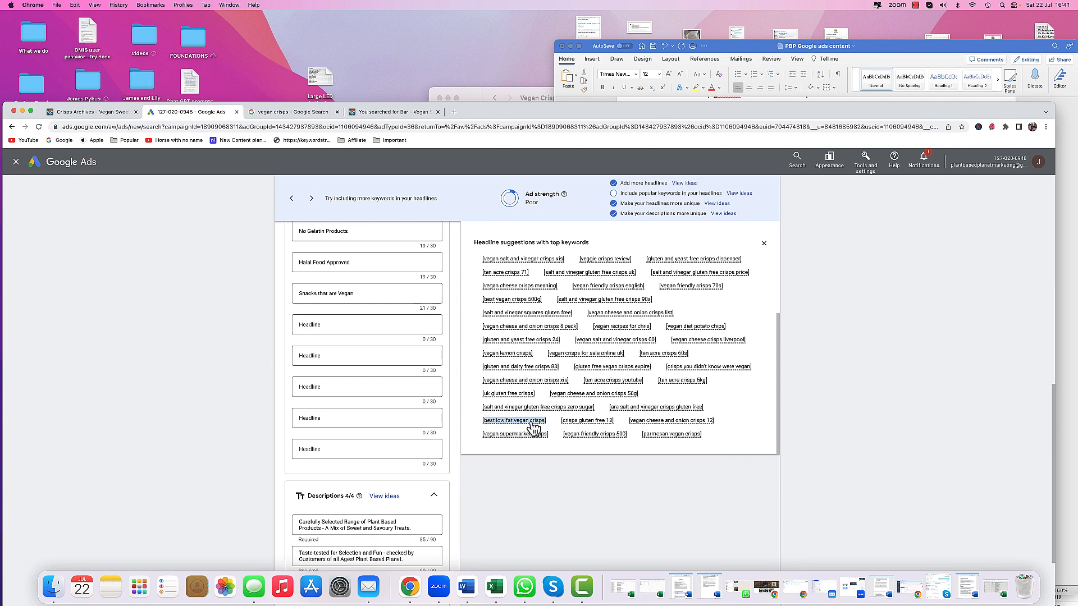
- Paste best low fat vegan crisps into the first empty headline and capitalise it as Best Low Fat Vegan Crisps
click(330, 327)
right_click(330, 327)
click(352, 386)
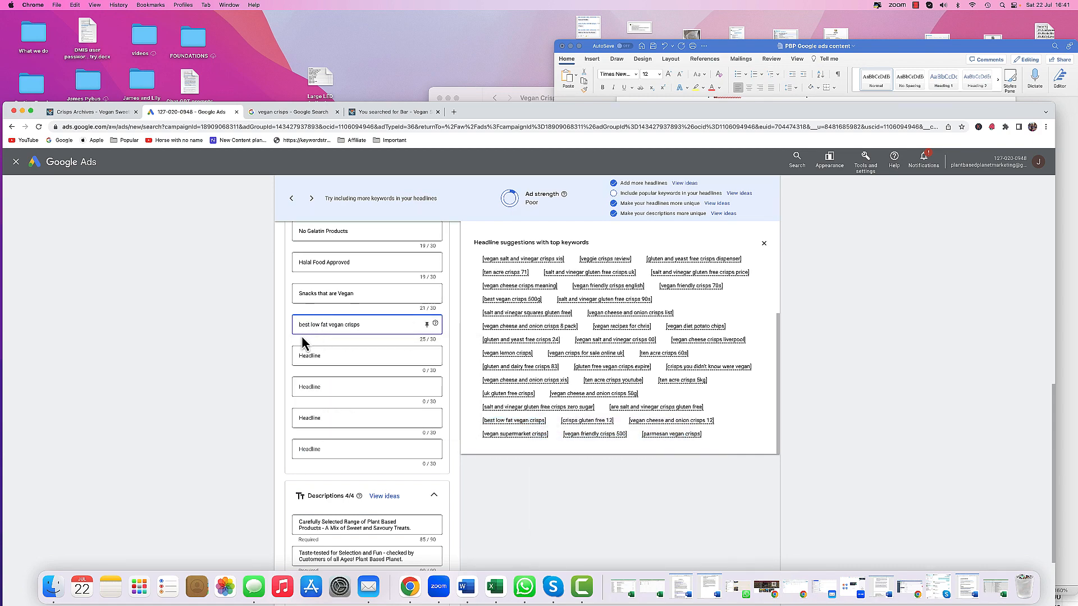
key(BackSpace)
text(B)
click(313, 324)
key(BackSpace)
text(L)
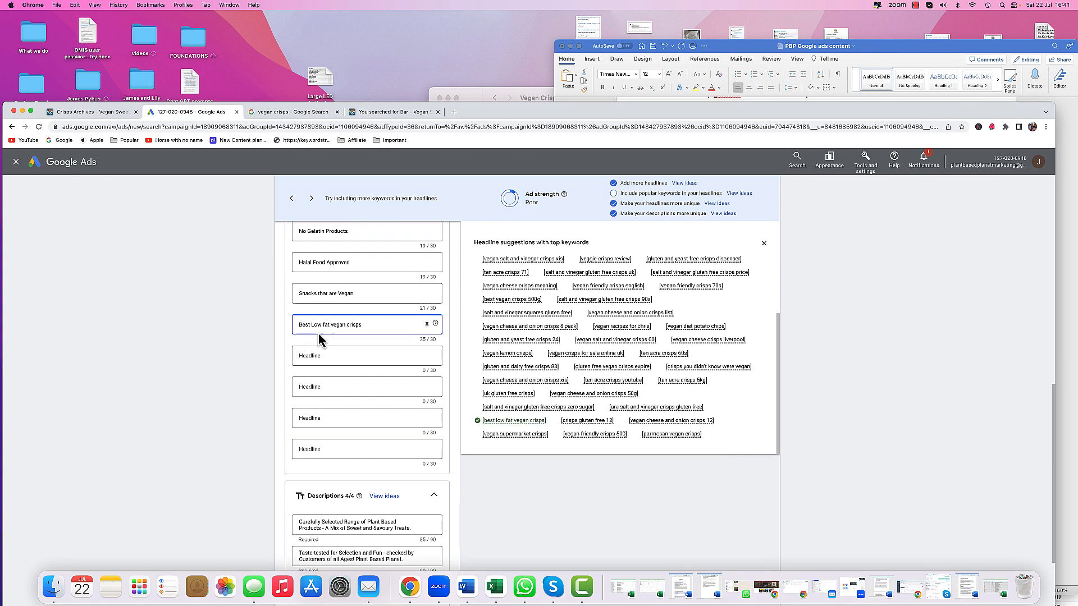
click(325, 324)
key(BackSpace)
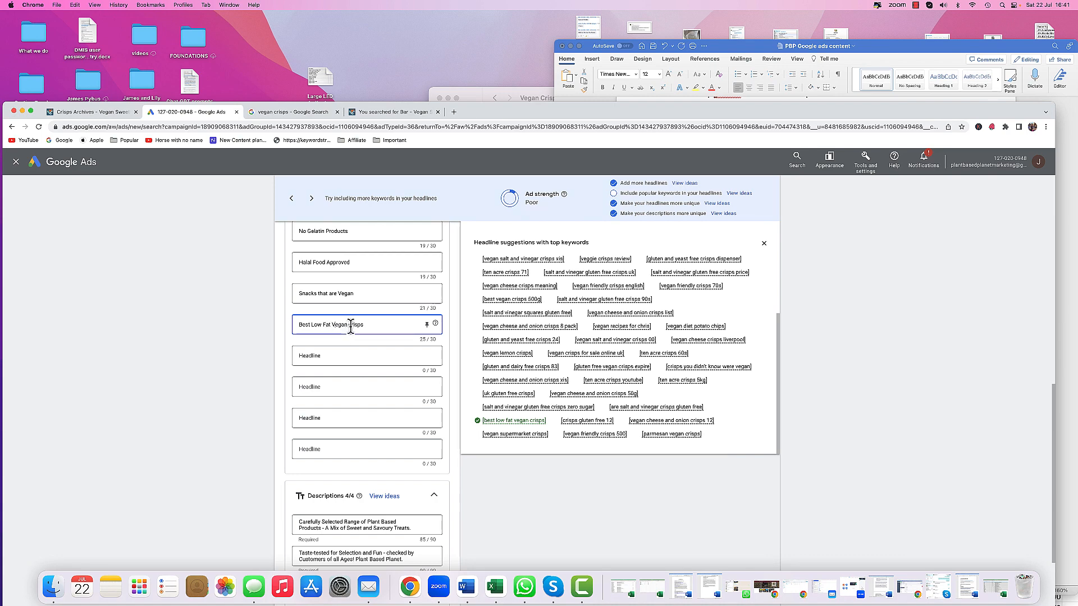
key(BackSpace)
text(C)
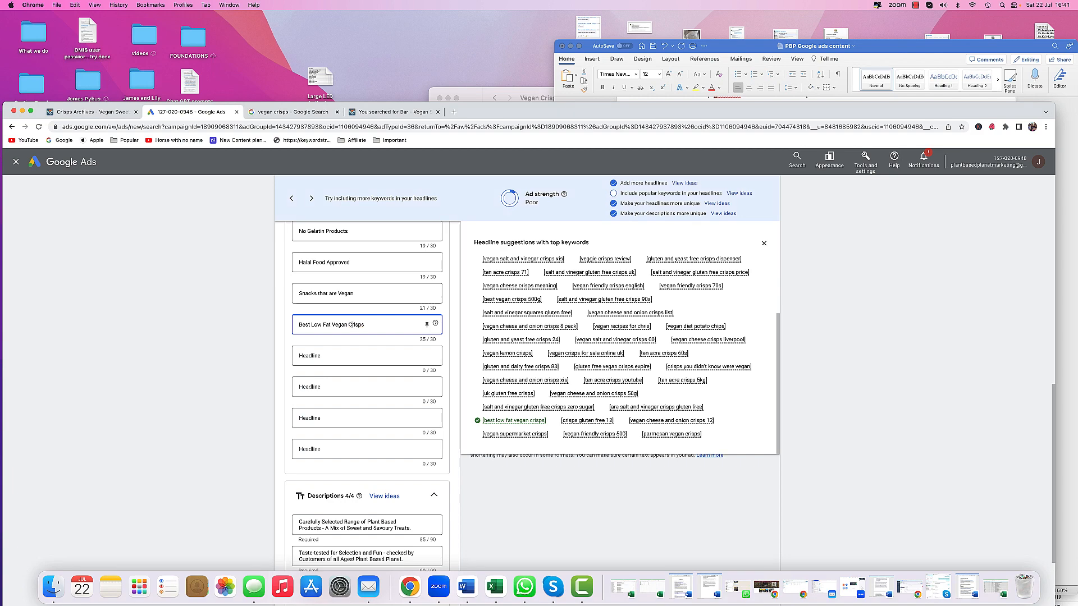
- Open the distinct headline suggestions and add High Quality Products as the next headline
click(355, 355)
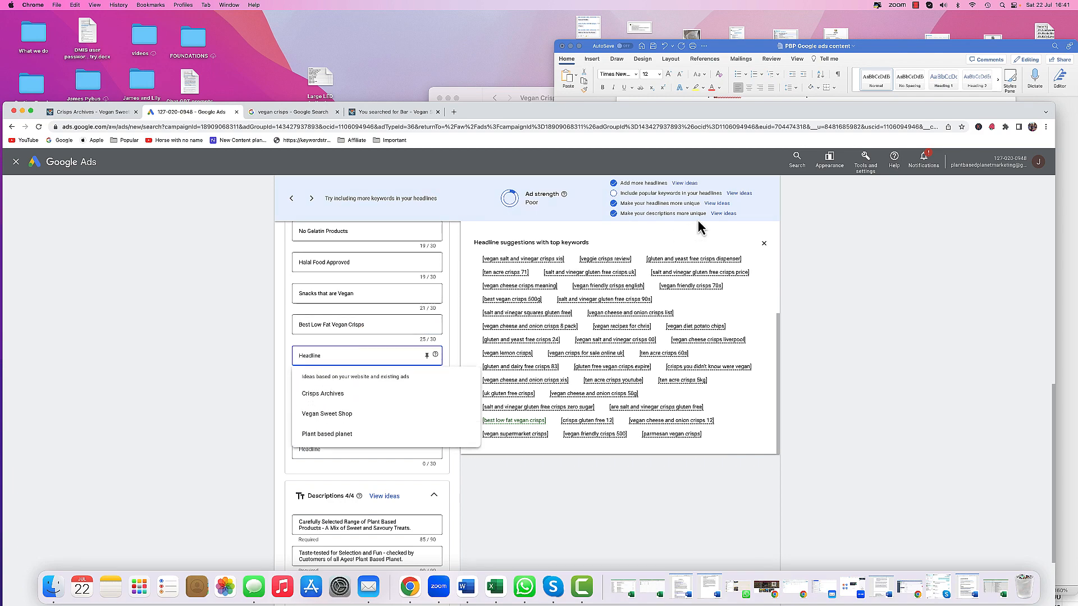
click(717, 205)
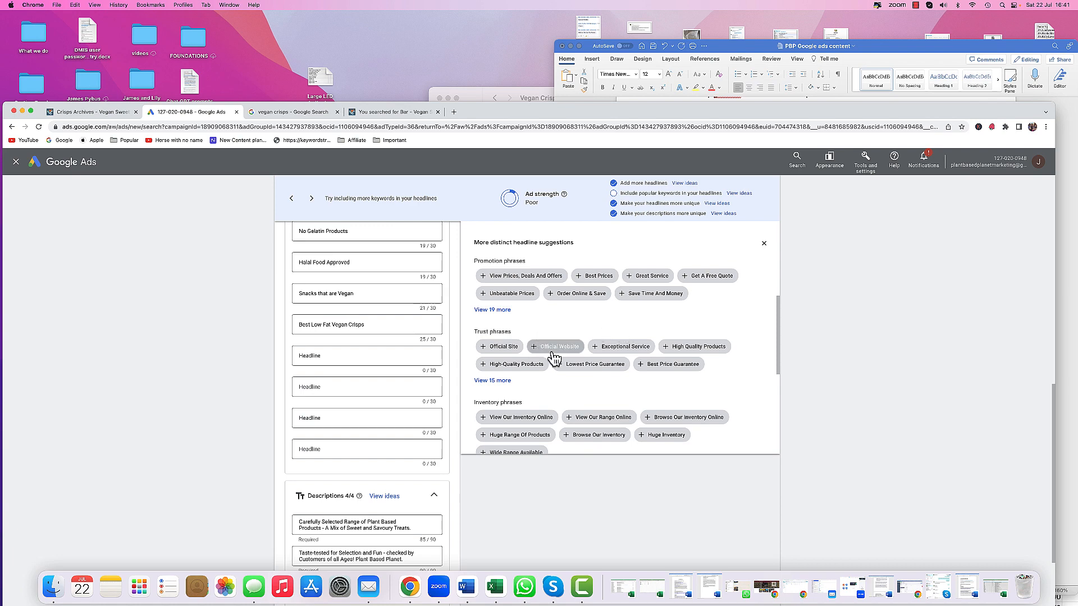
click(681, 351)
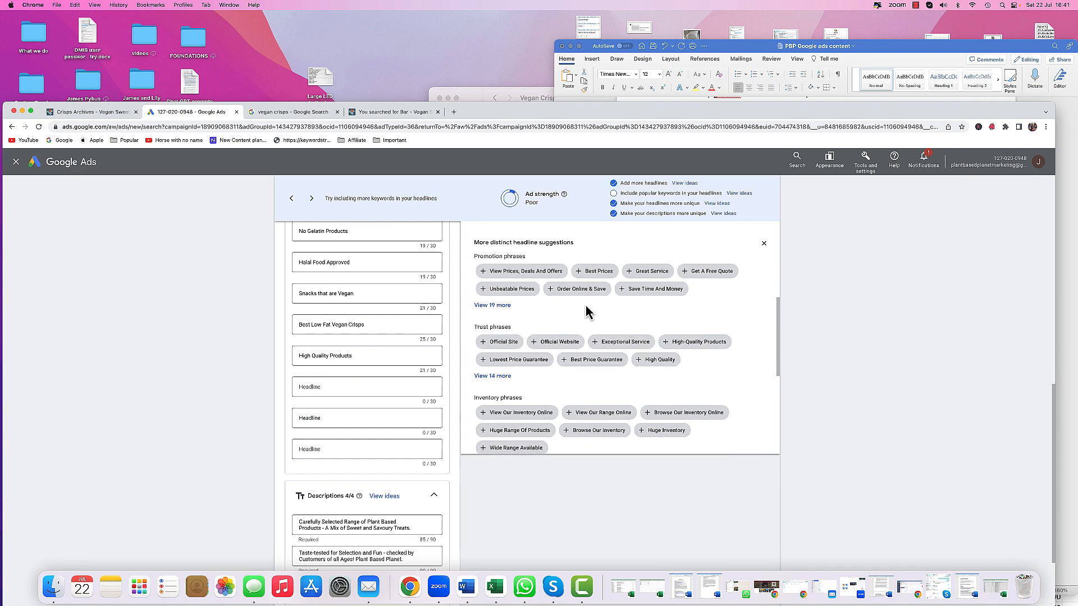
- Add the suggested headlines Plant based planet and Order Online Now
scroll(584, 313, up, 5)
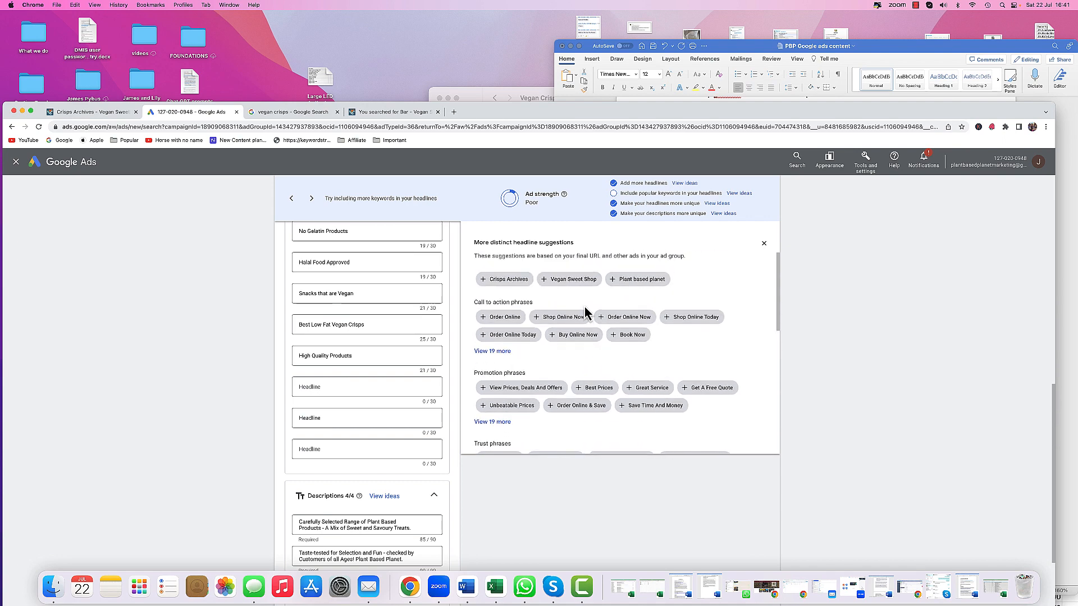
scroll(584, 312, up, 1)
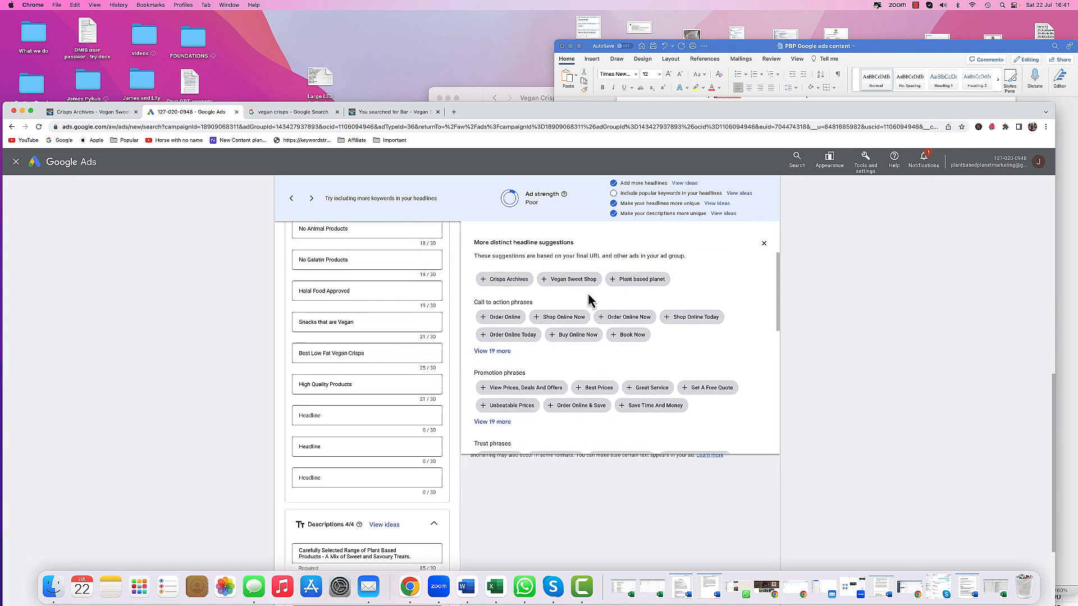
click(615, 281)
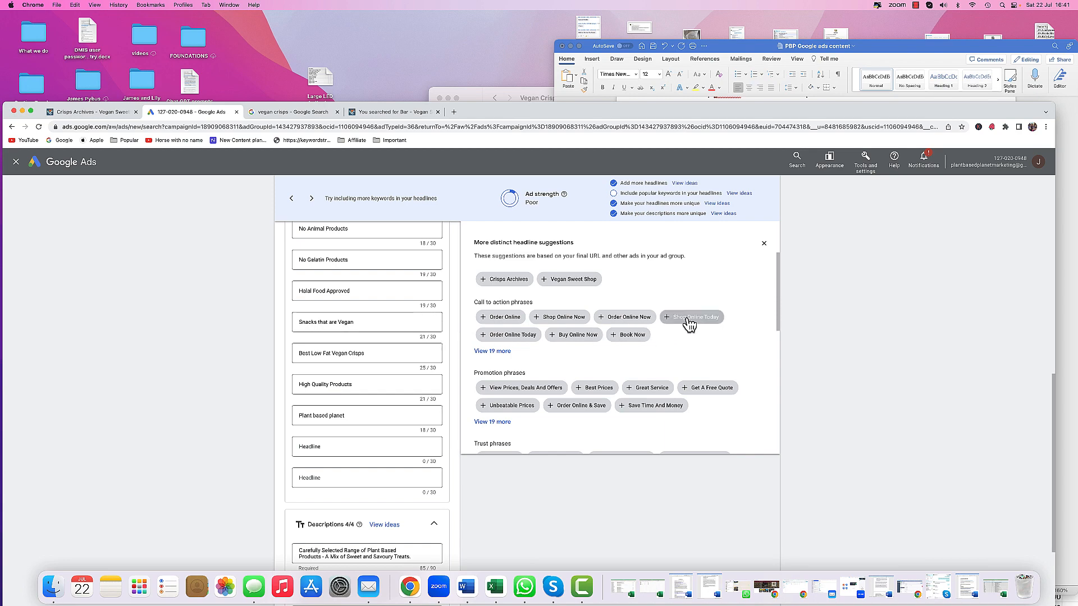
click(629, 317)
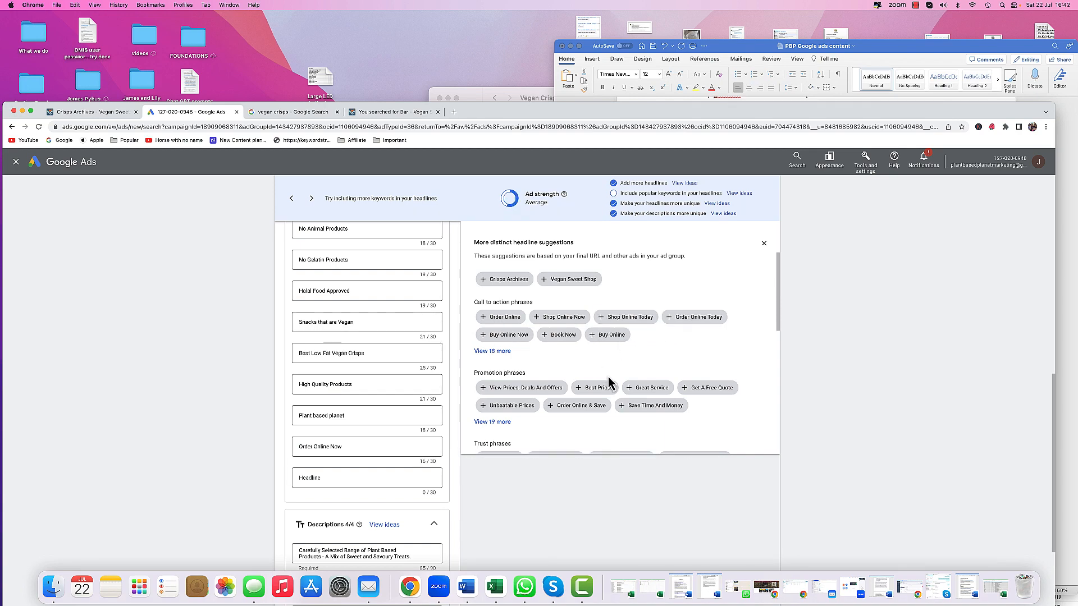
- Add the suggested inventory phrase View Our Range Online as the last headline
scroll(616, 375, down, 5)
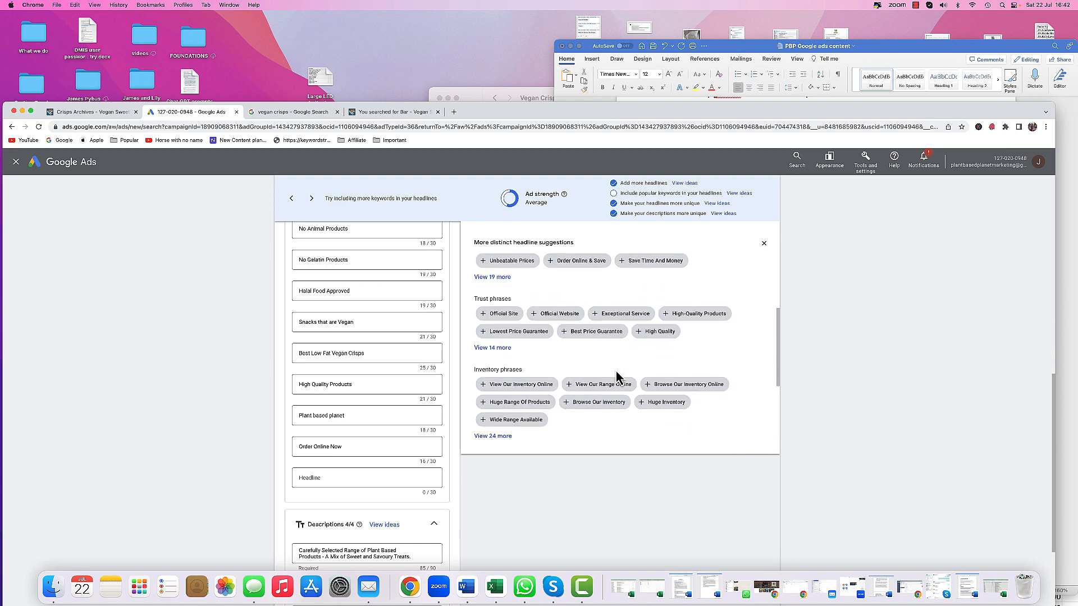
scroll(605, 422, down, 1)
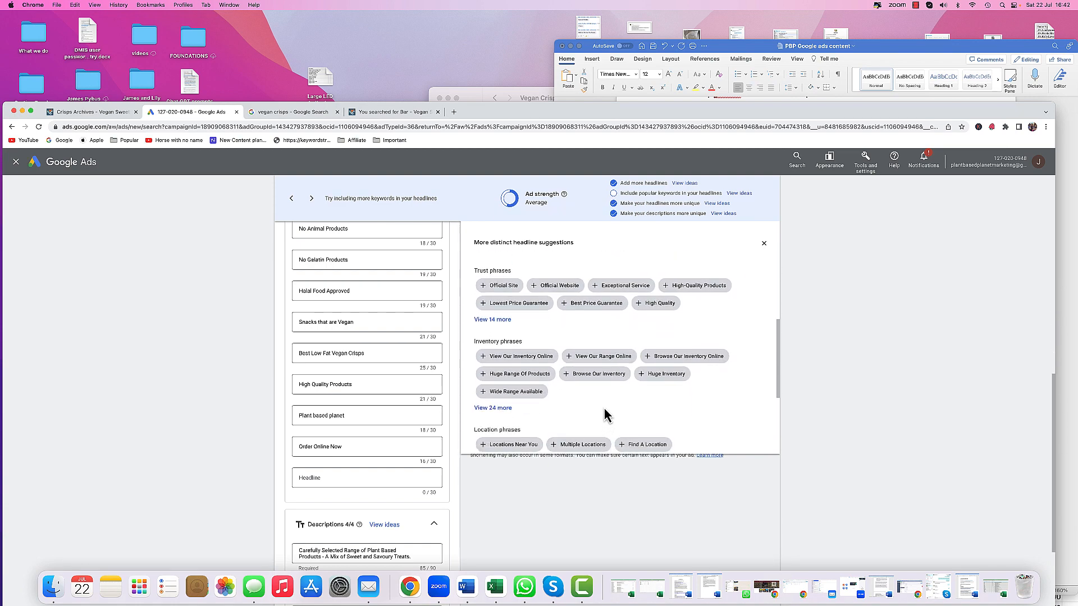
click(599, 357)
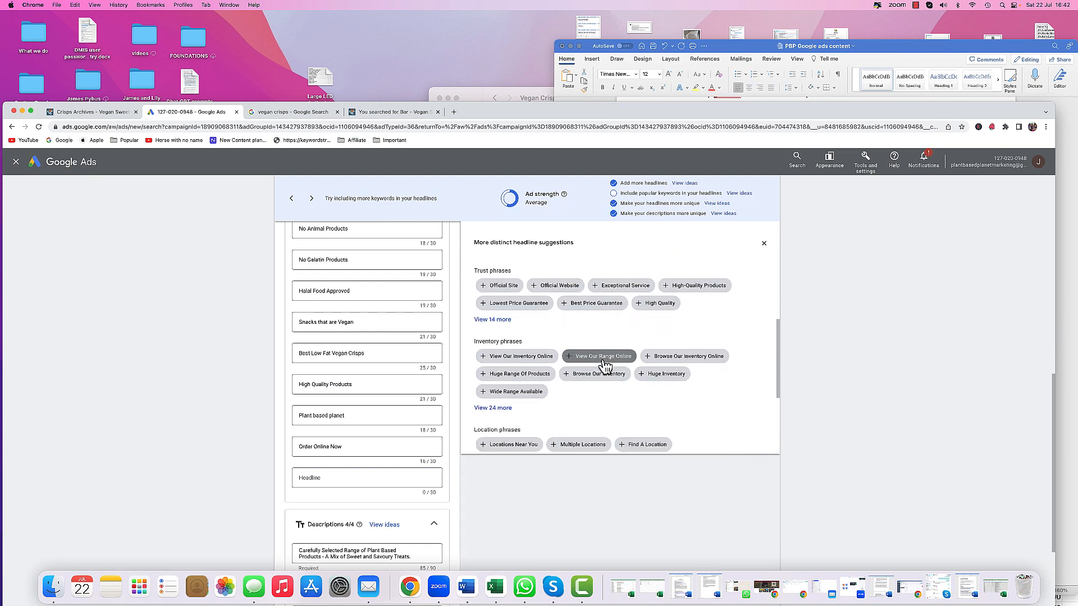
scroll(316, 446, down, 5)
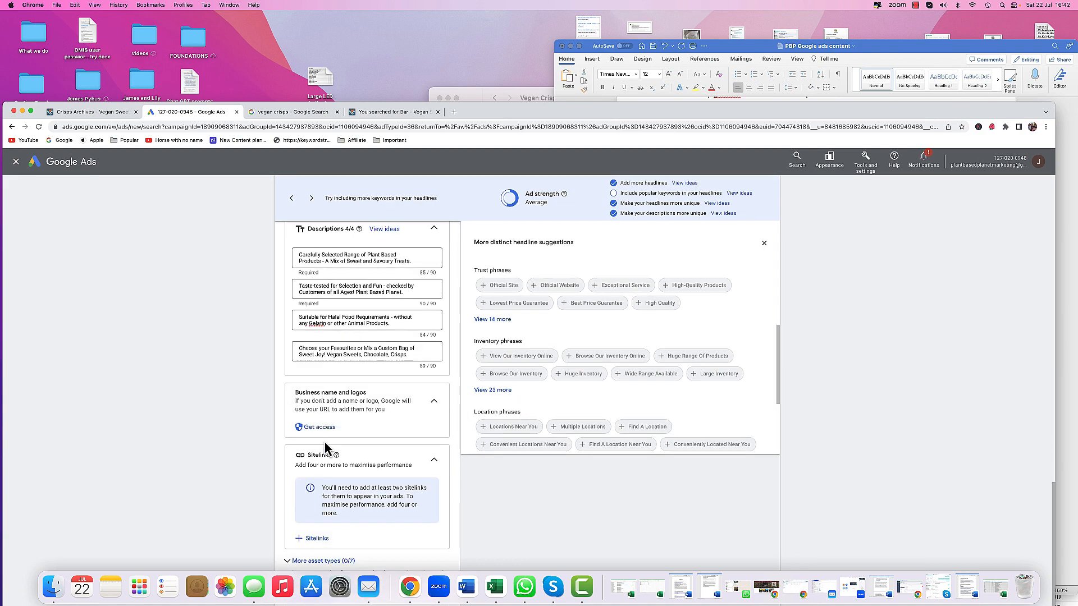
- Save the ad and switch to viewing all ad groups in the Vegan Sweets campaign
drag(474, 121, 484, 15)
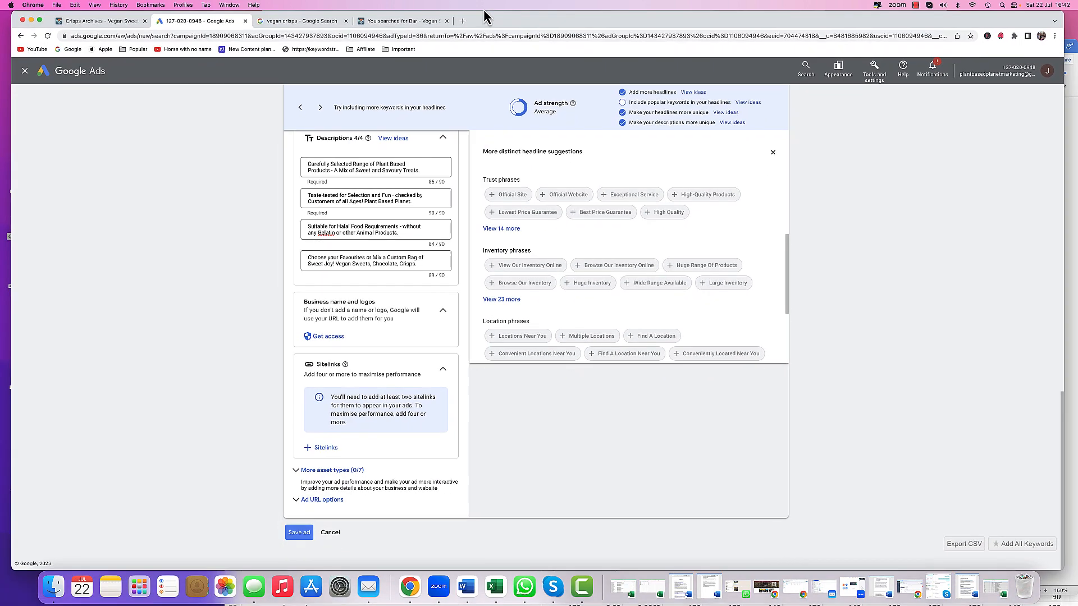
click(299, 532)
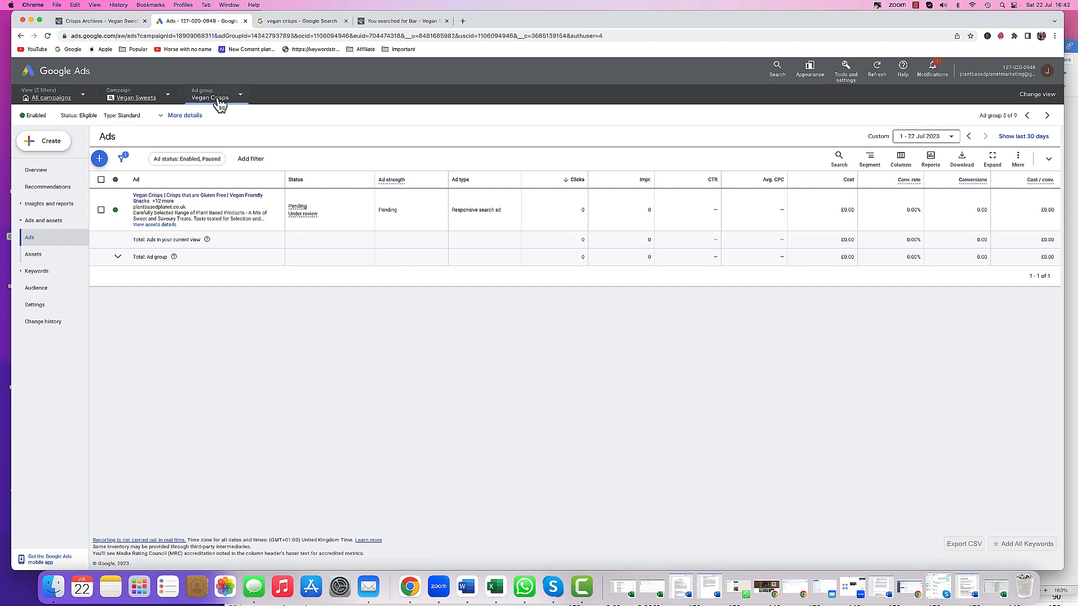
click(220, 101)
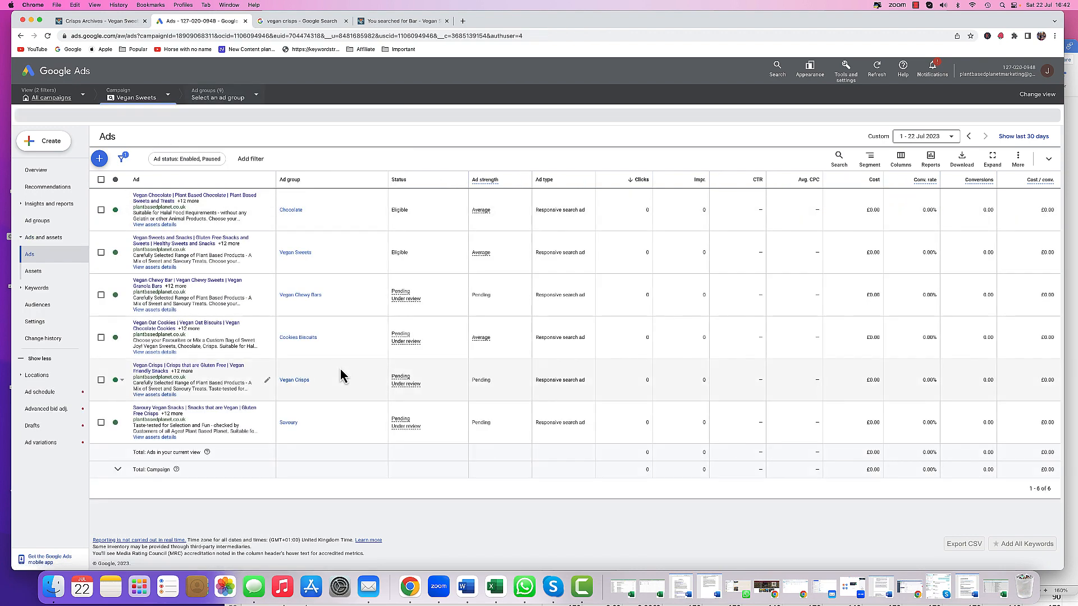